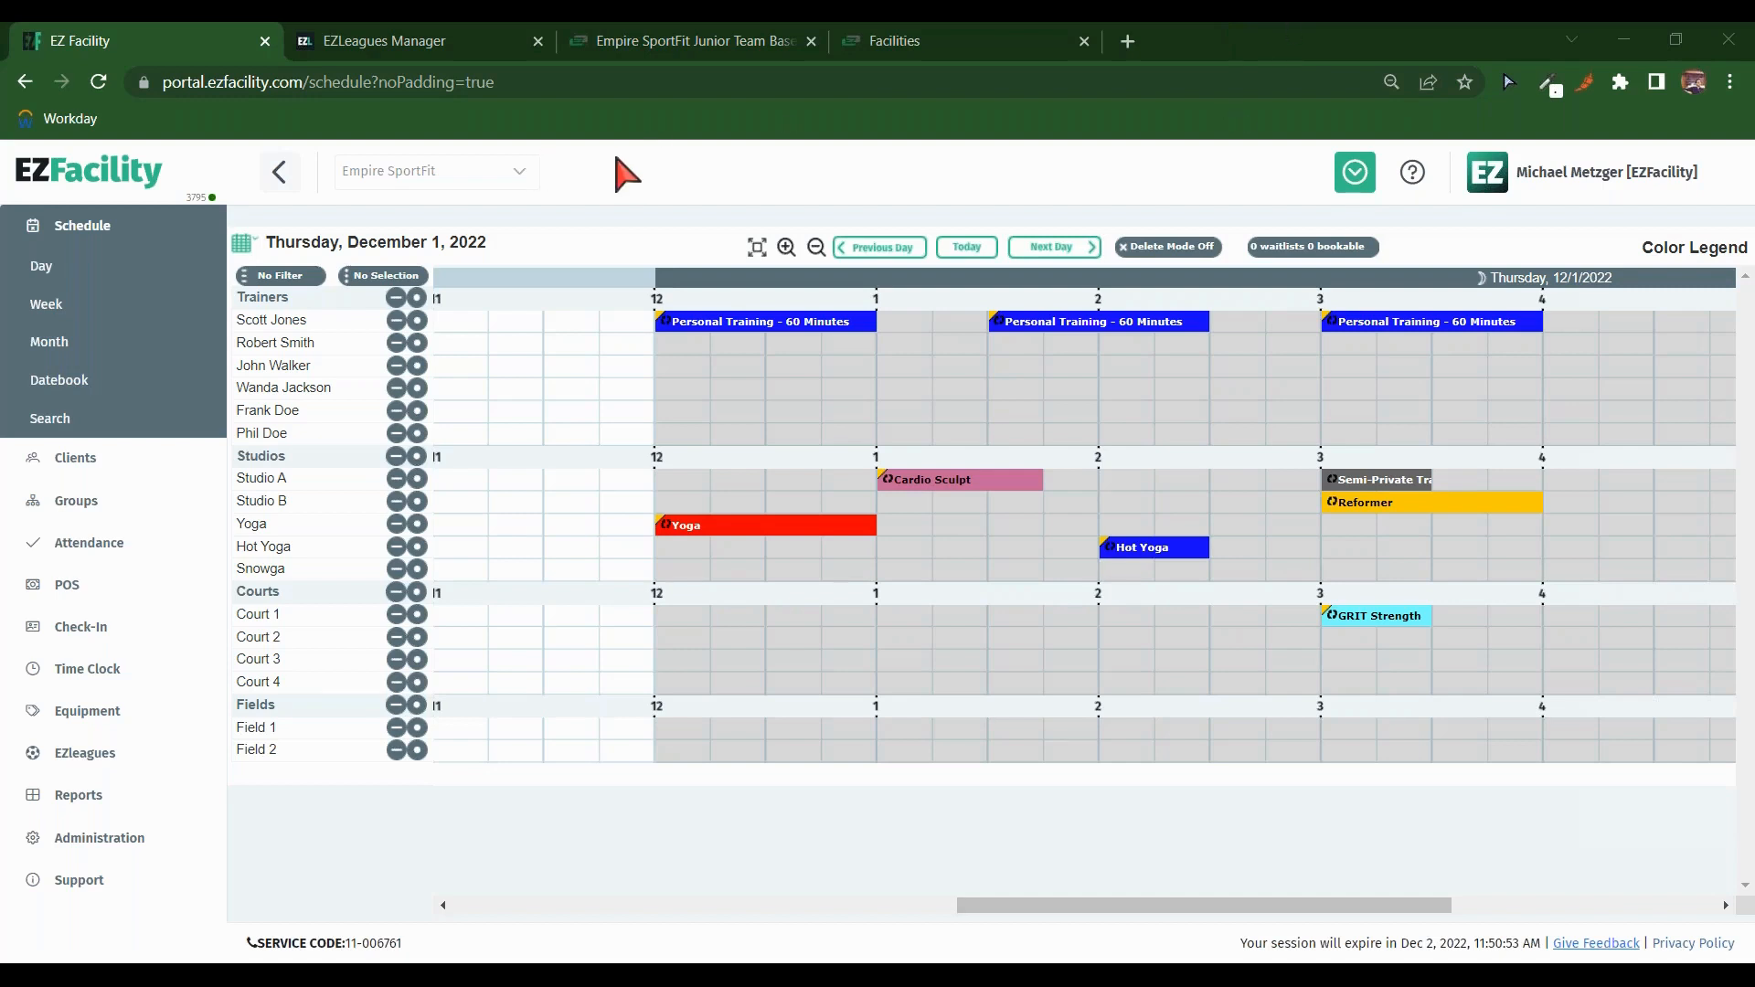
Step: Check the support site's Events & Webinars page for the archived "EZLeagues Updates You Can't Miss" webinar and return to the schedule
left_click(1414, 174)
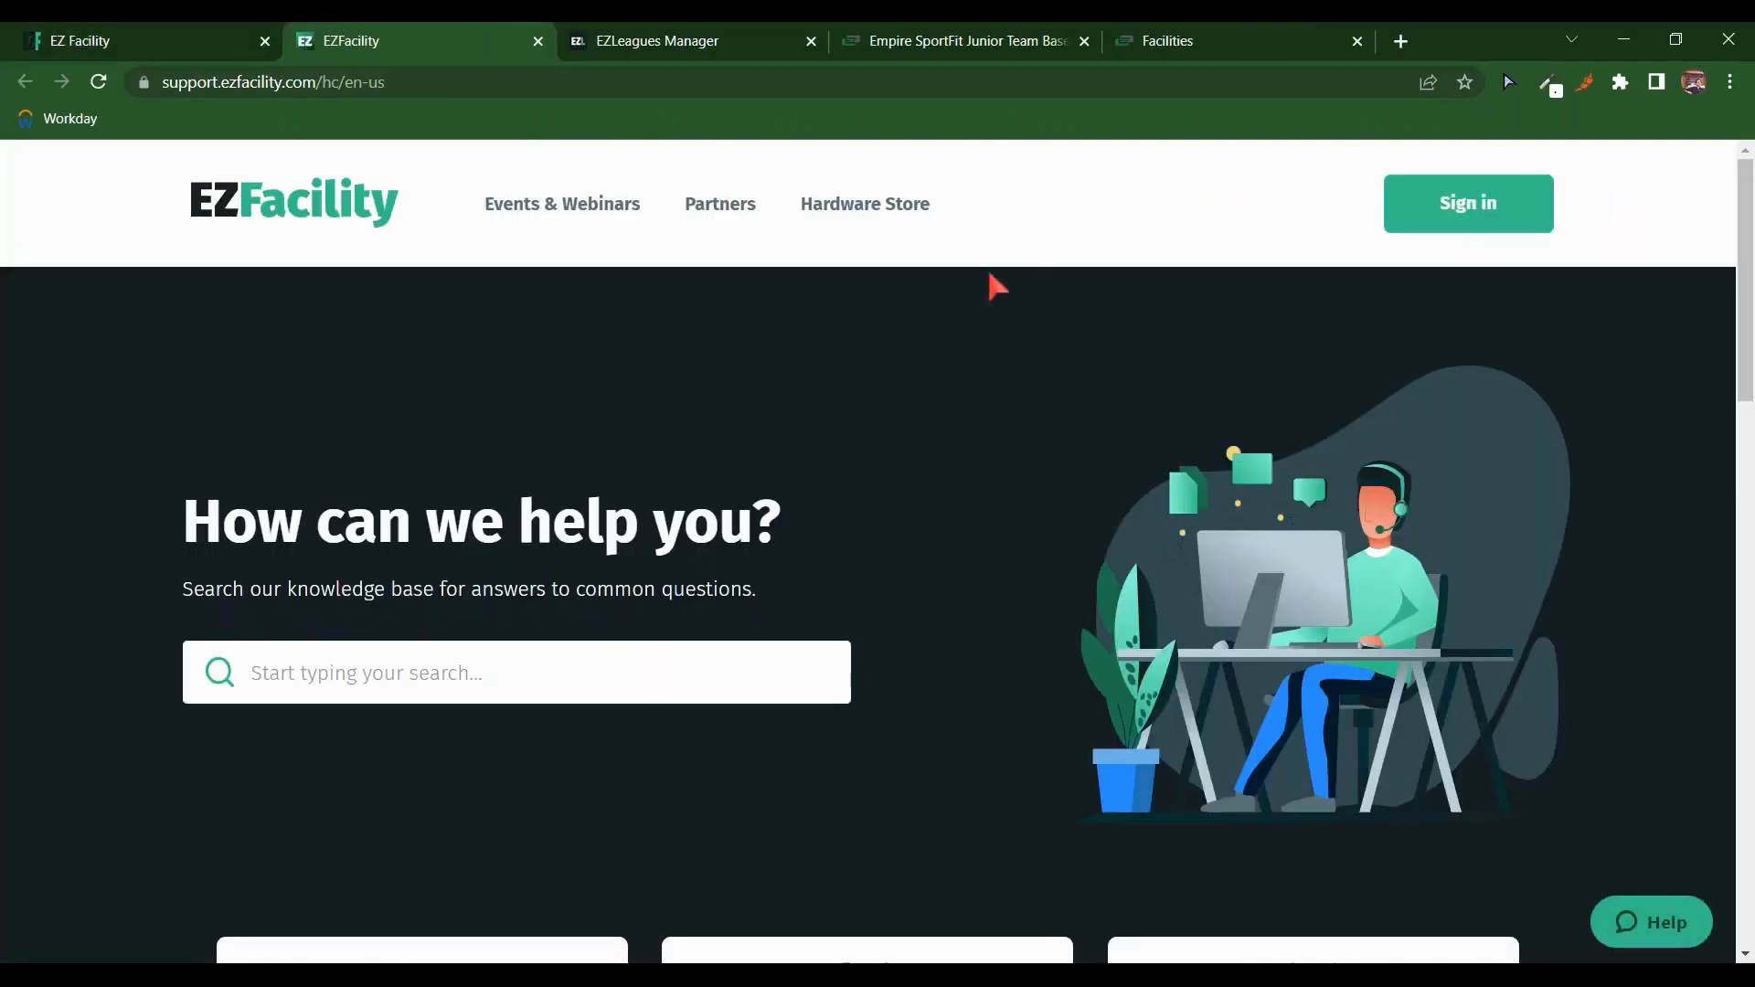
left_click(561, 224)
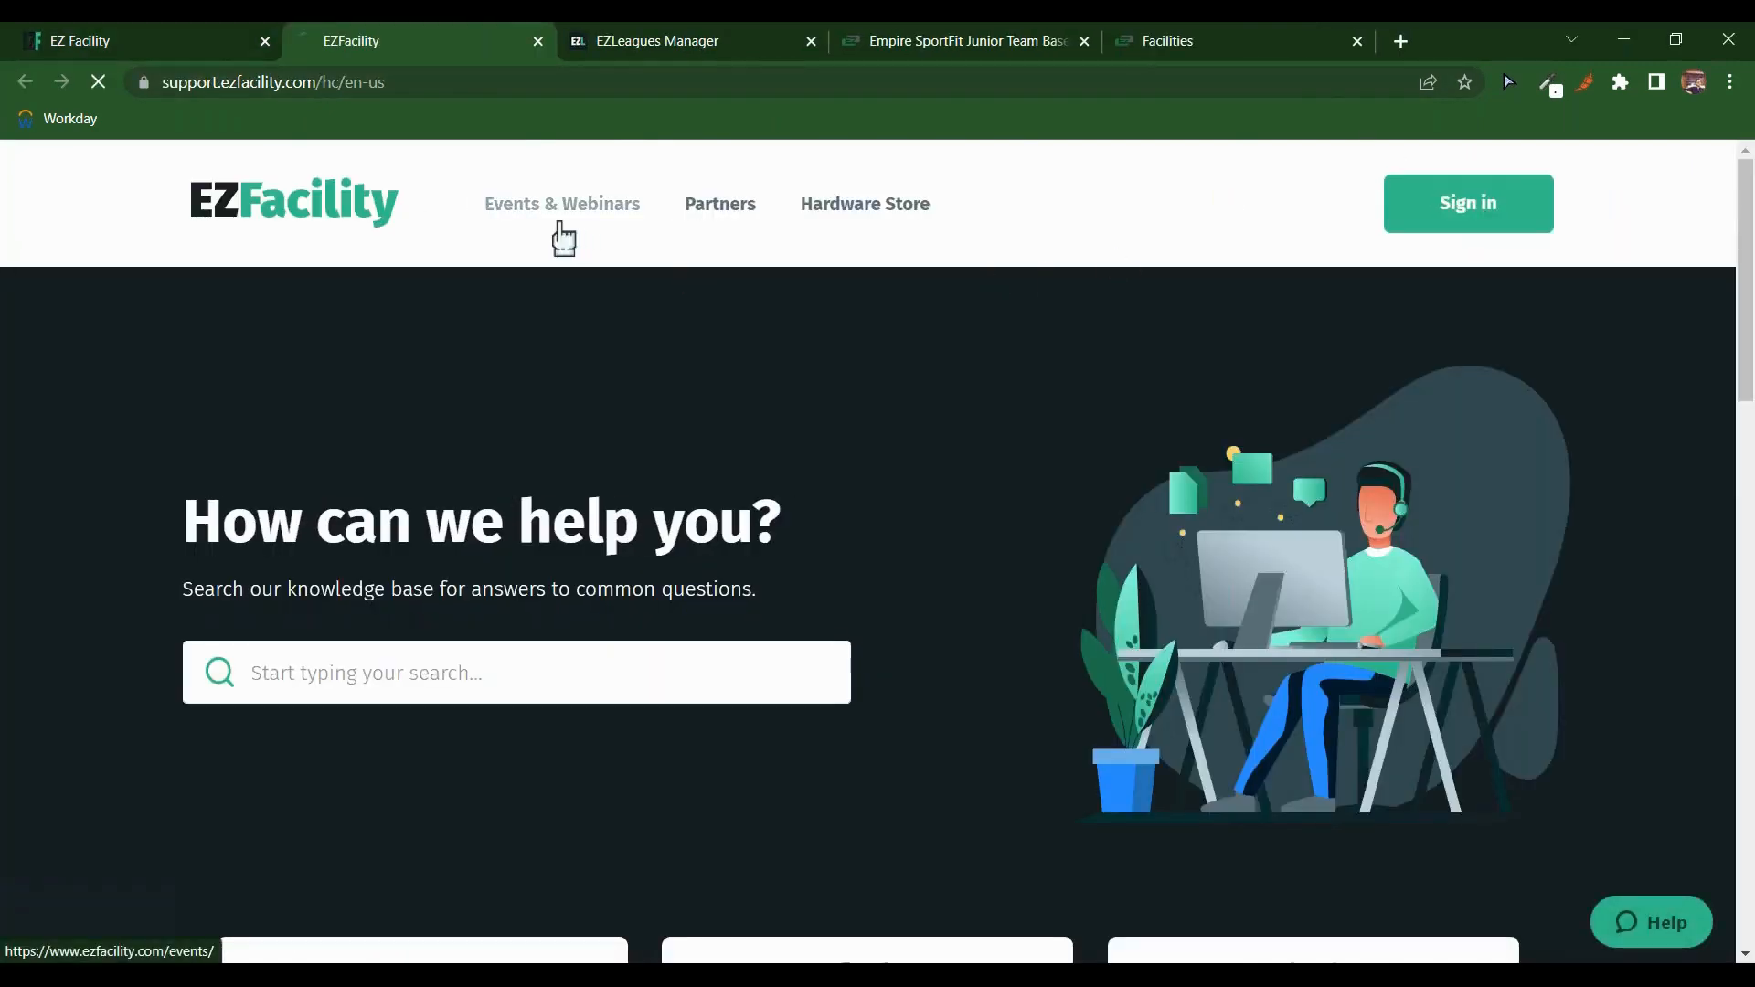
scroll(1273, 353, "down", 1)
scroll(1448, 375, "down", 2)
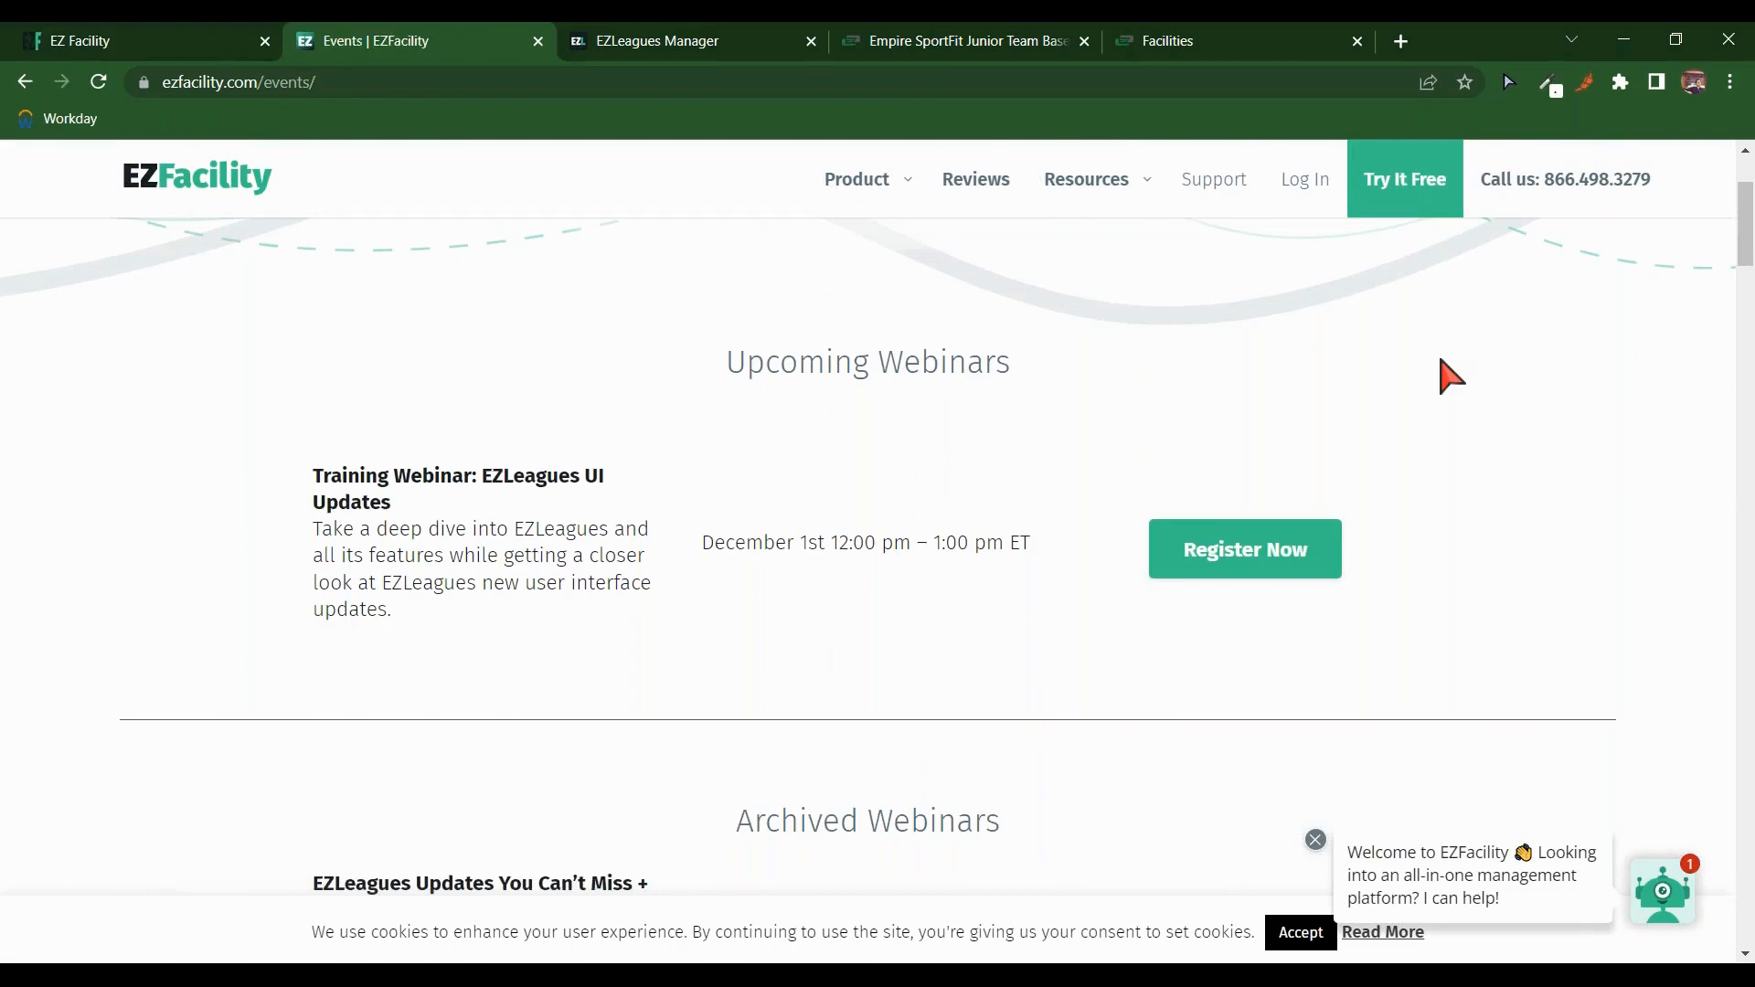
scroll(1445, 375, "down", 5)
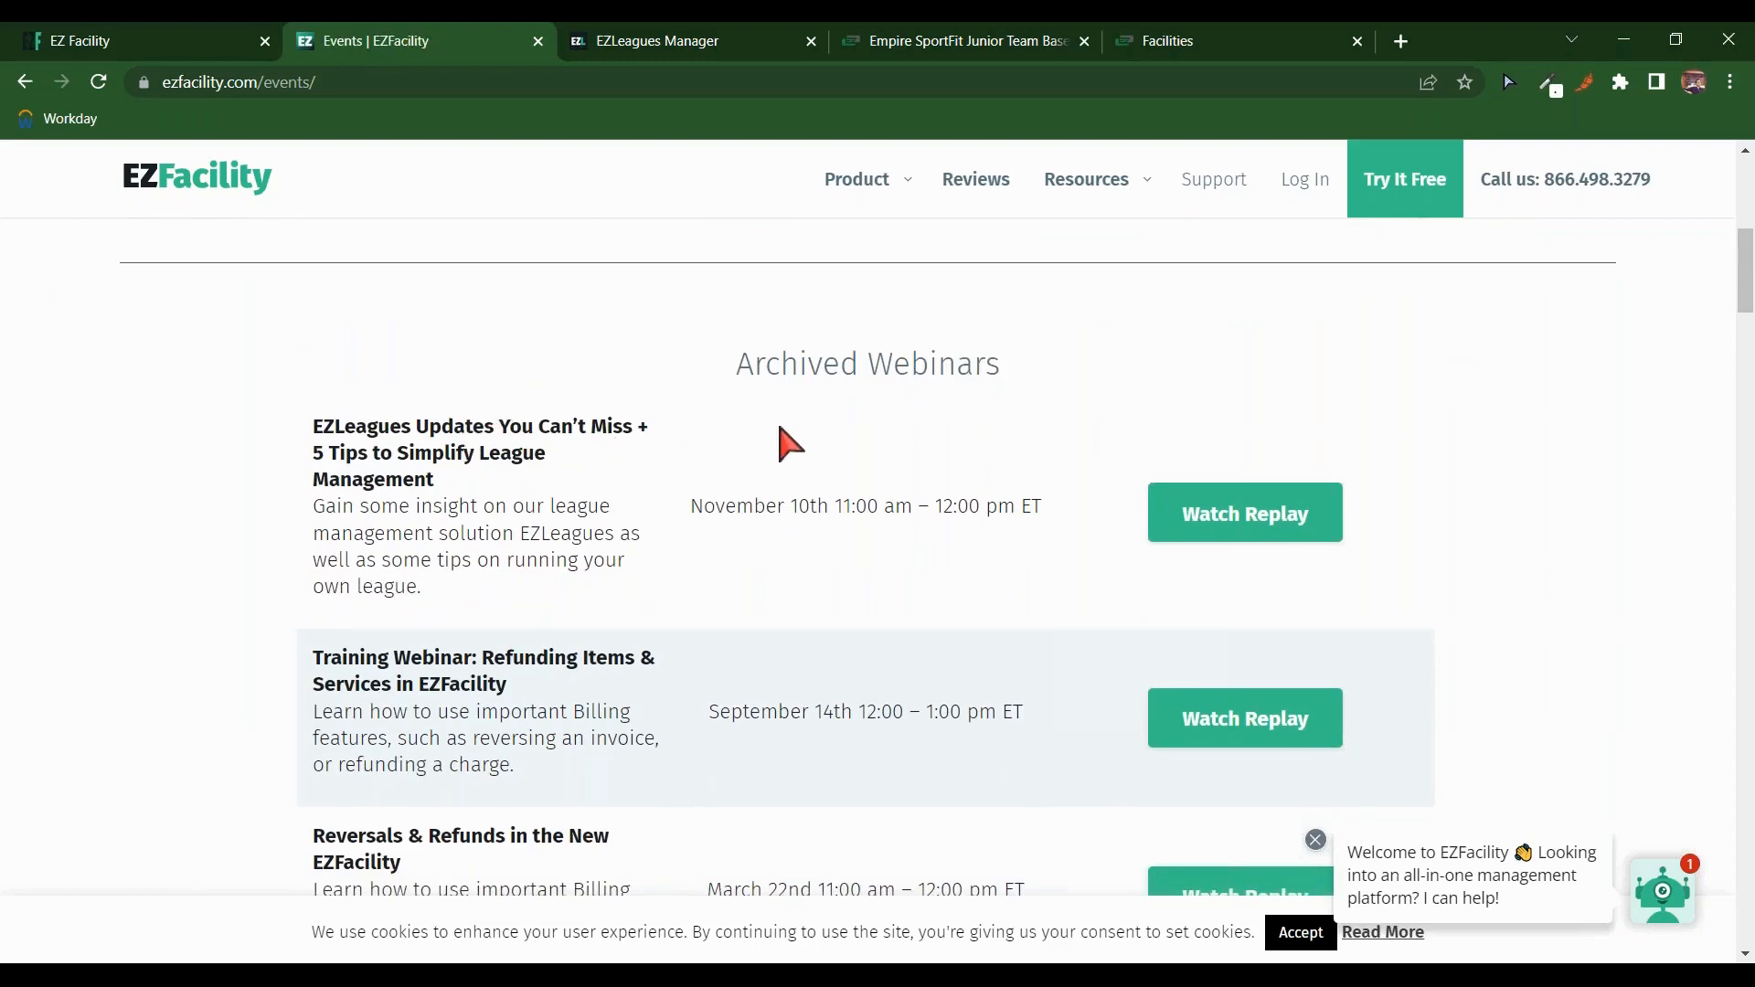
double_click(523, 454)
triple_click(523, 454)
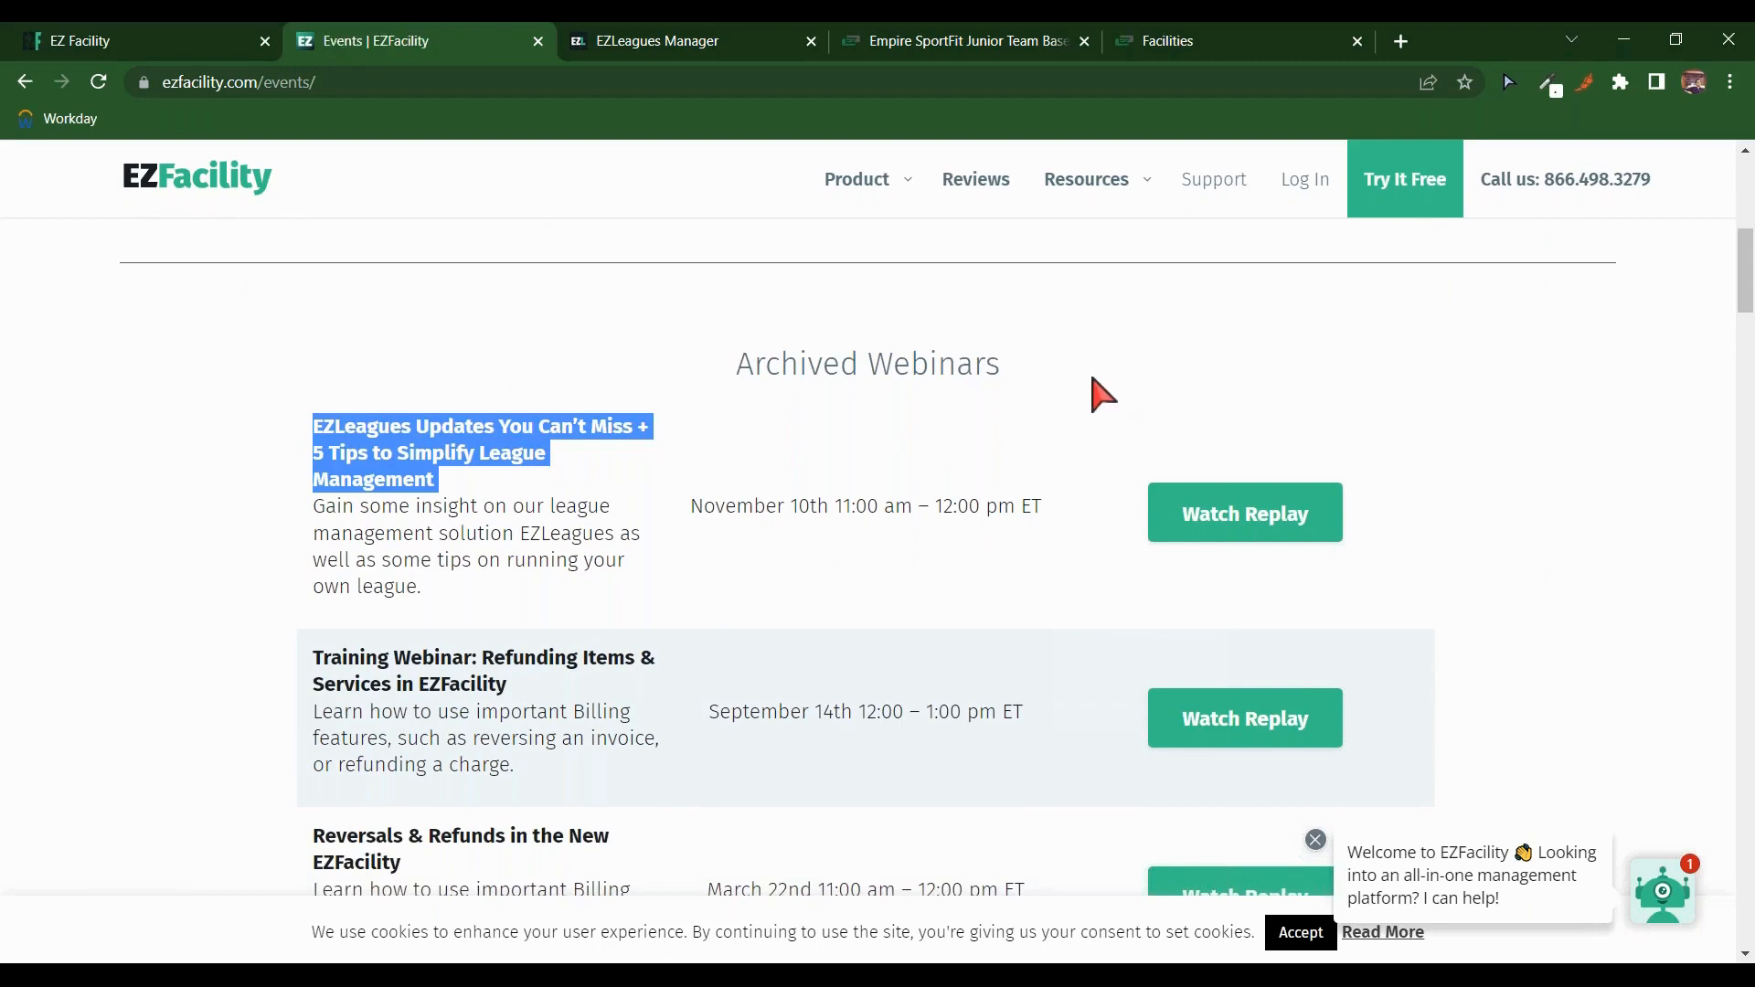
left_click(178, 38)
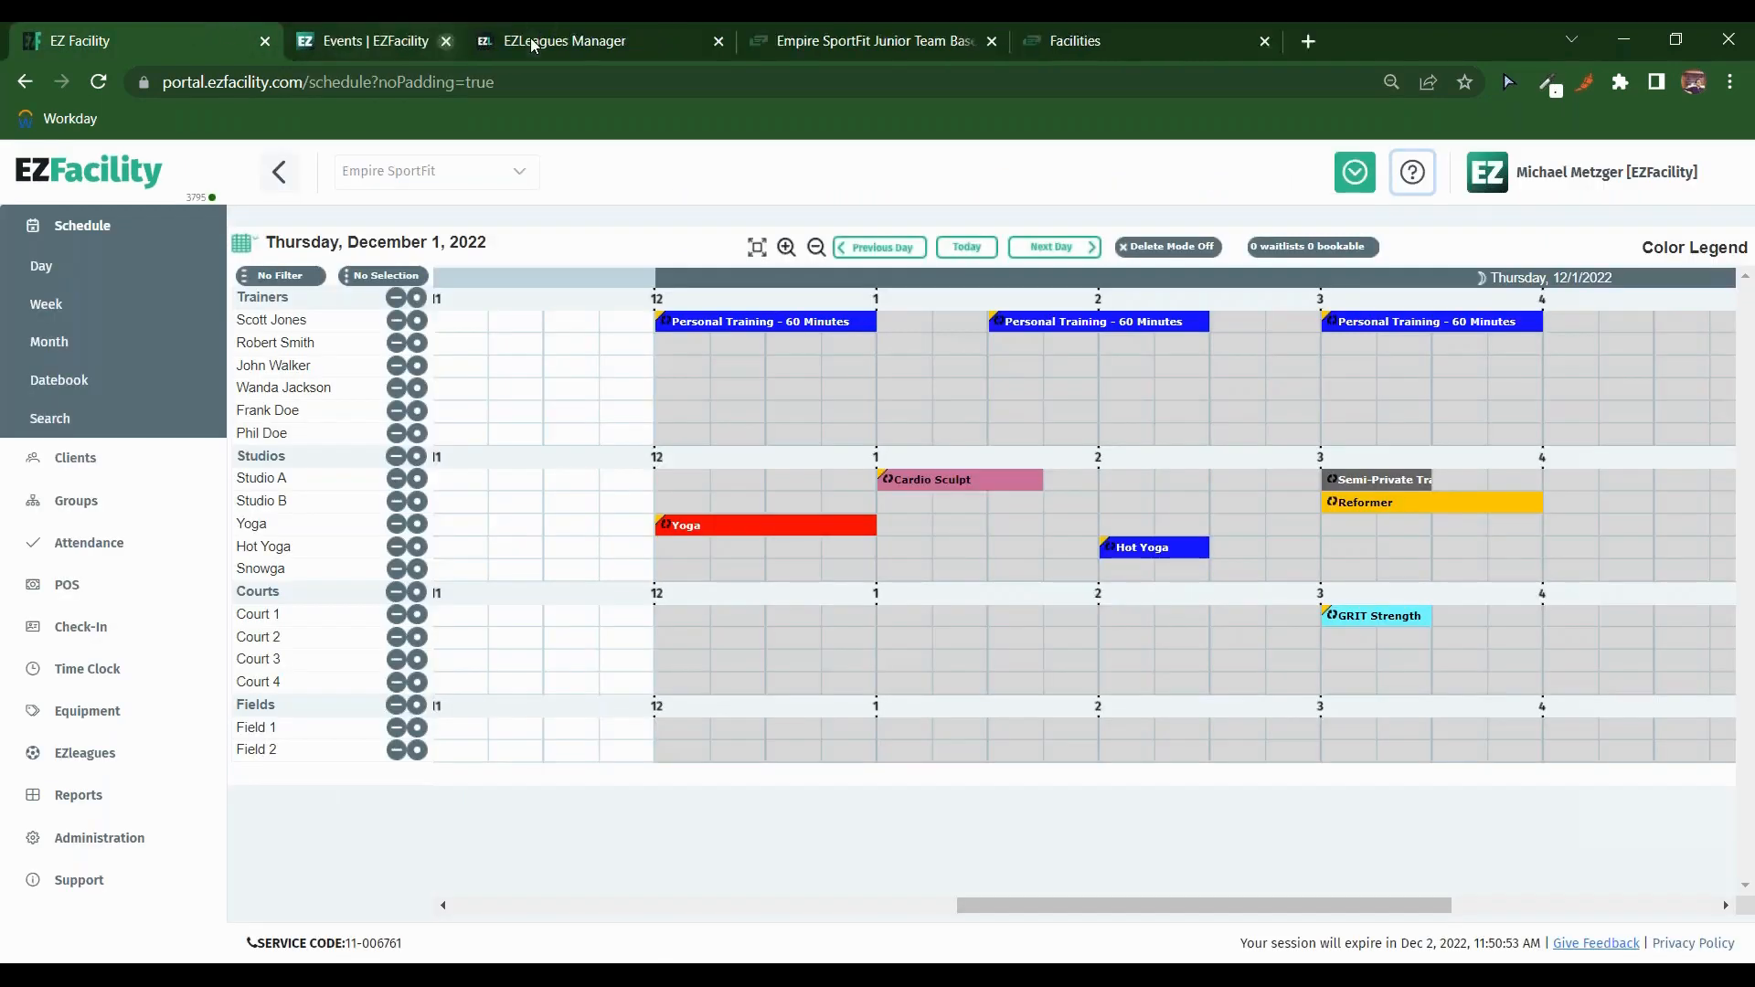
middle_click(353, 41)
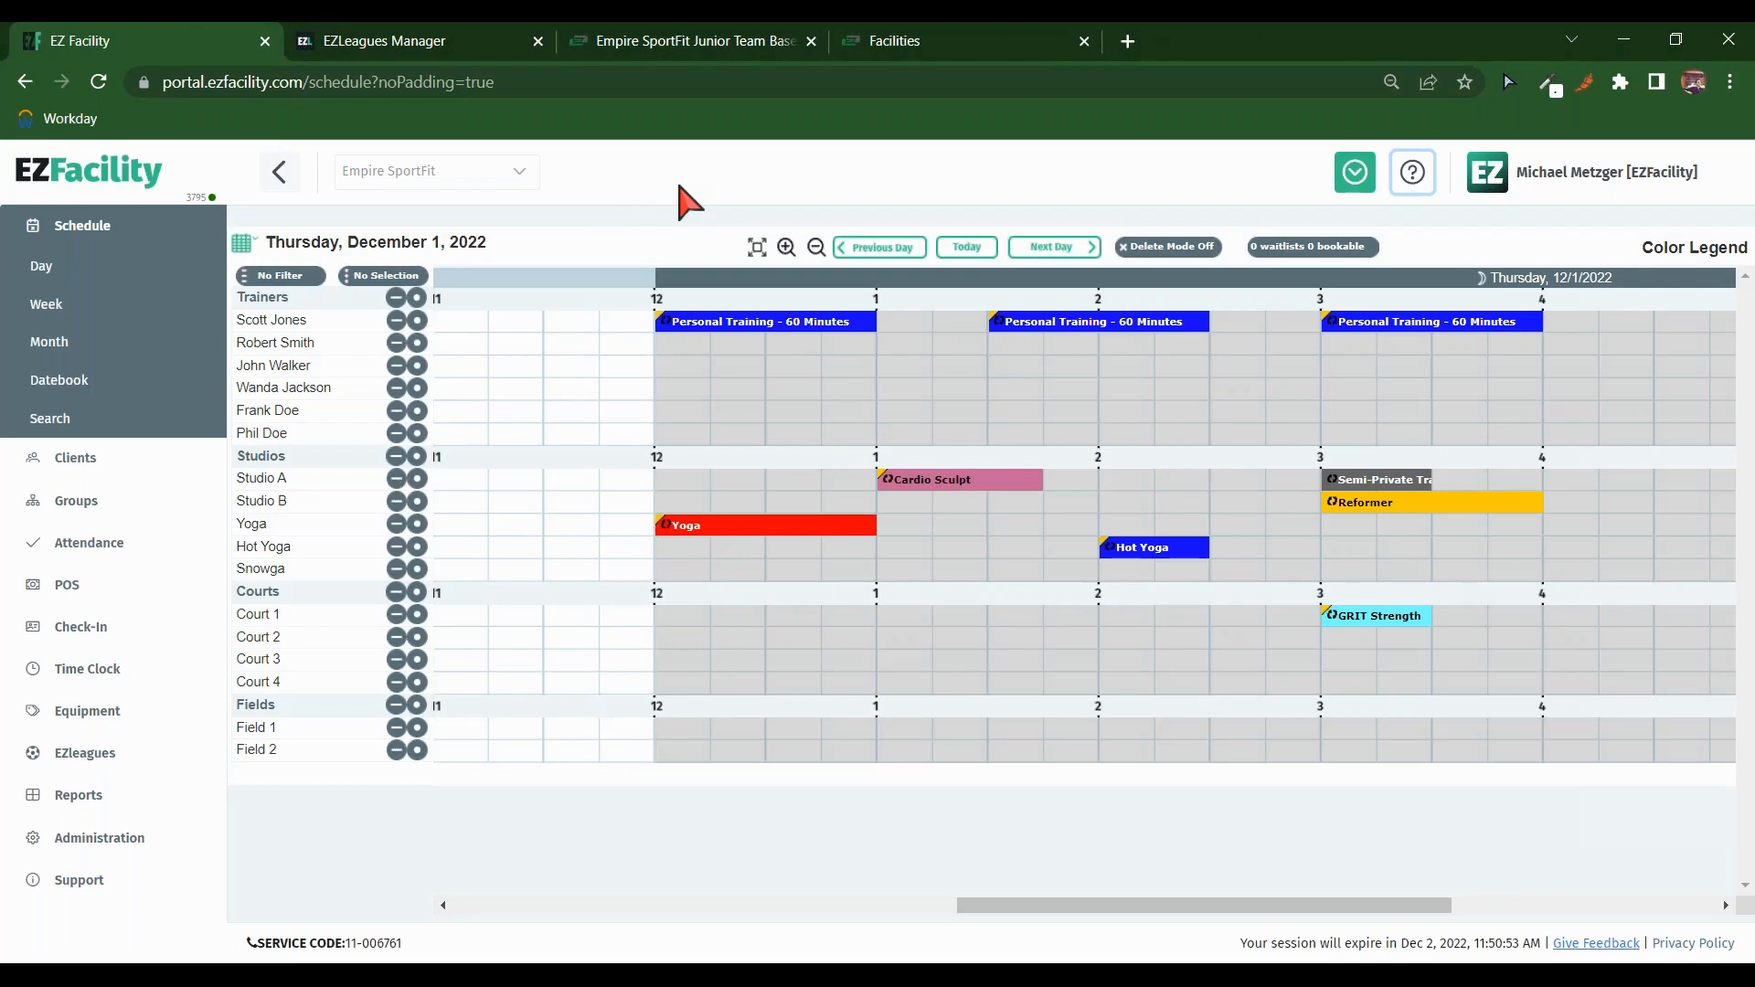
Step: Show the Groups list in EZFacility and close the Facilities page
left_click(138, 494)
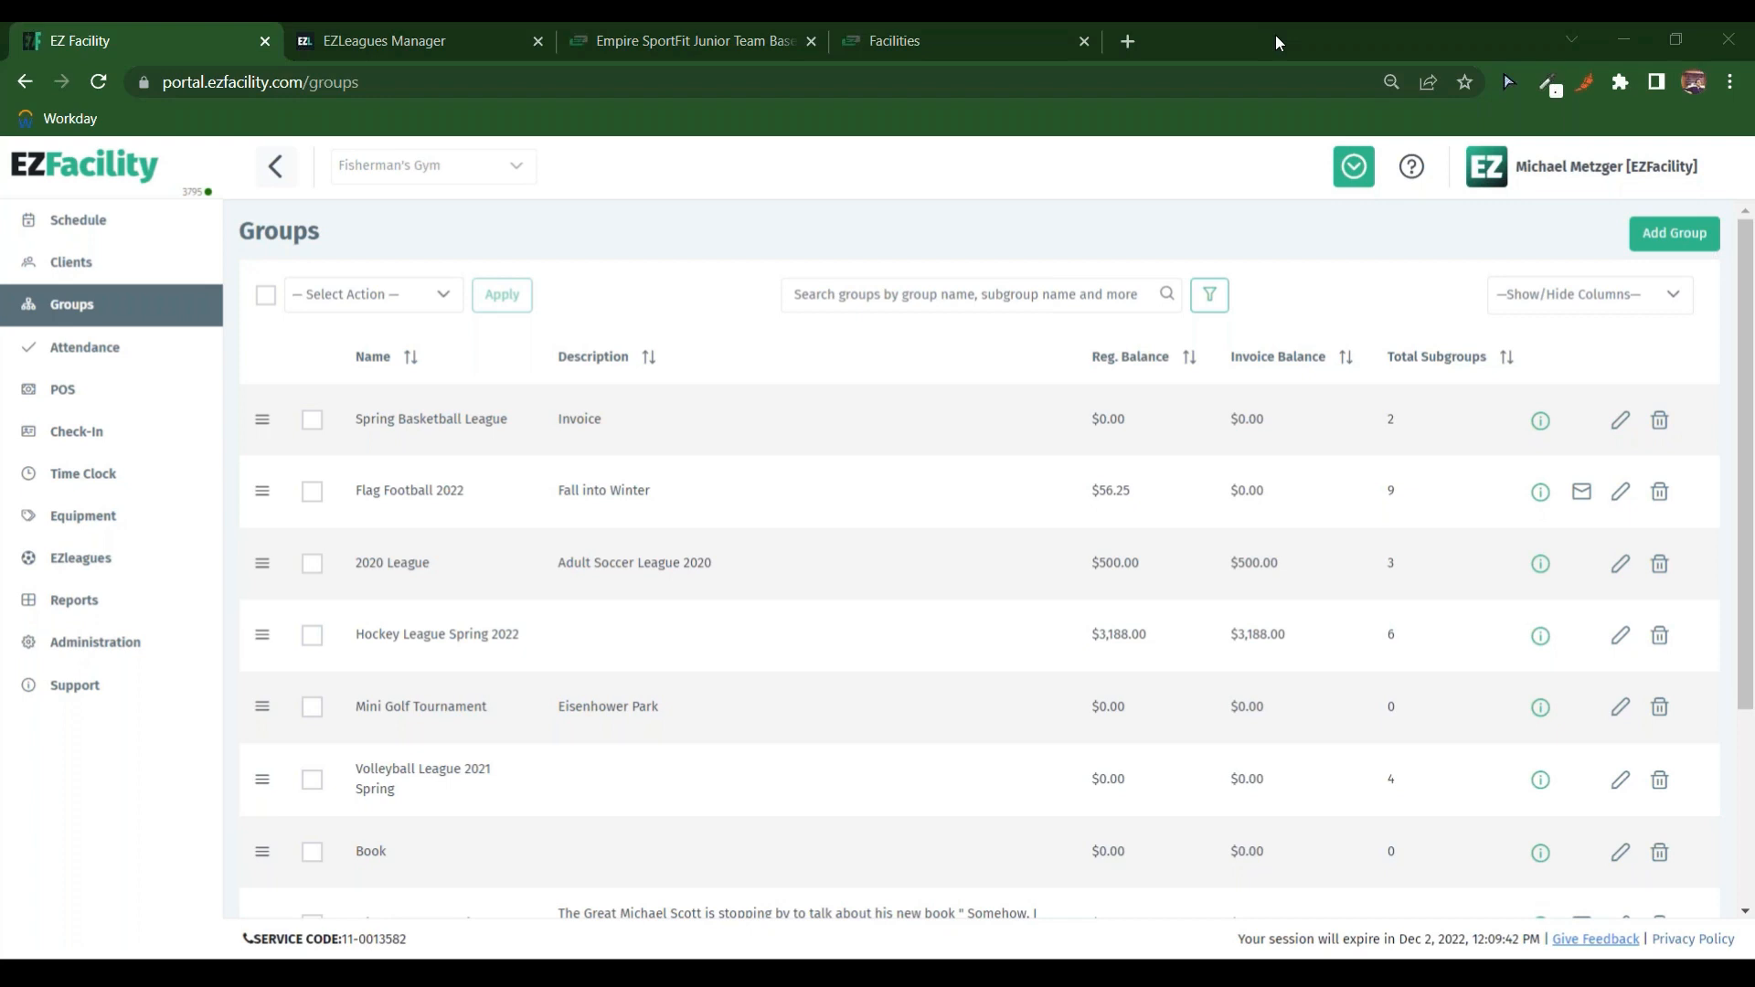
left_click(71, 262)
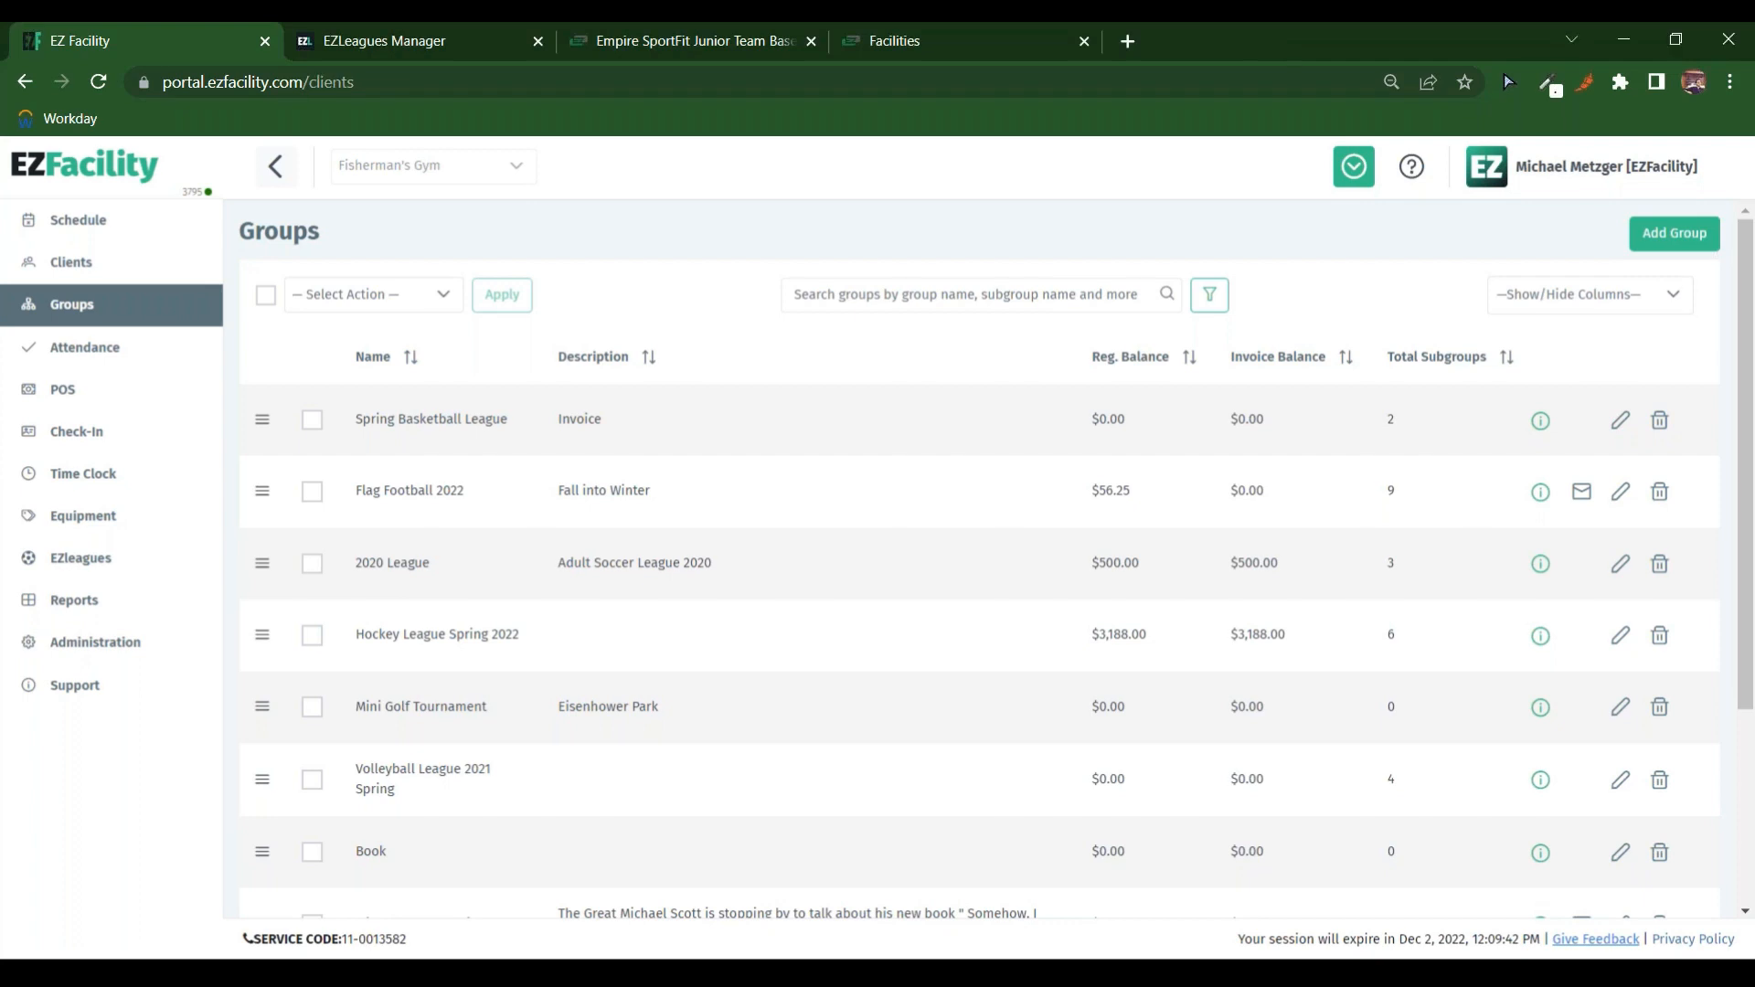
left_click(1085, 41)
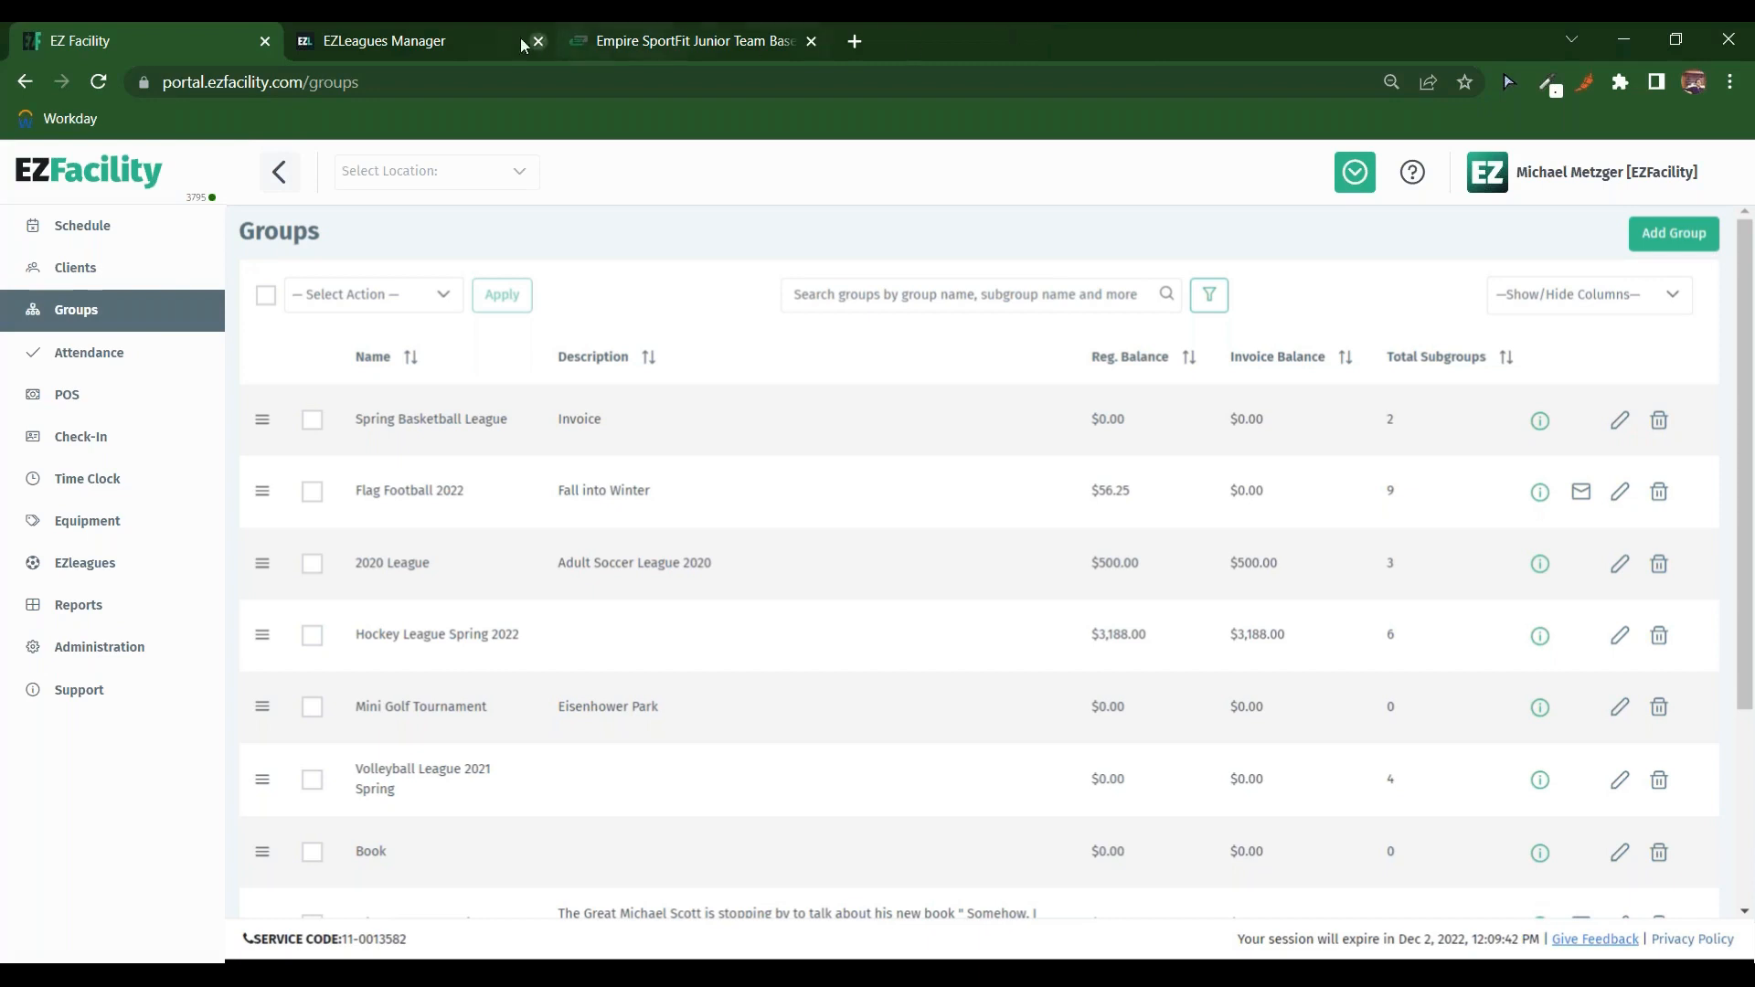
Step: Switch to EZLeagues Manager, look through the full list of leagues, and return to the Administration page
left_click(473, 40)
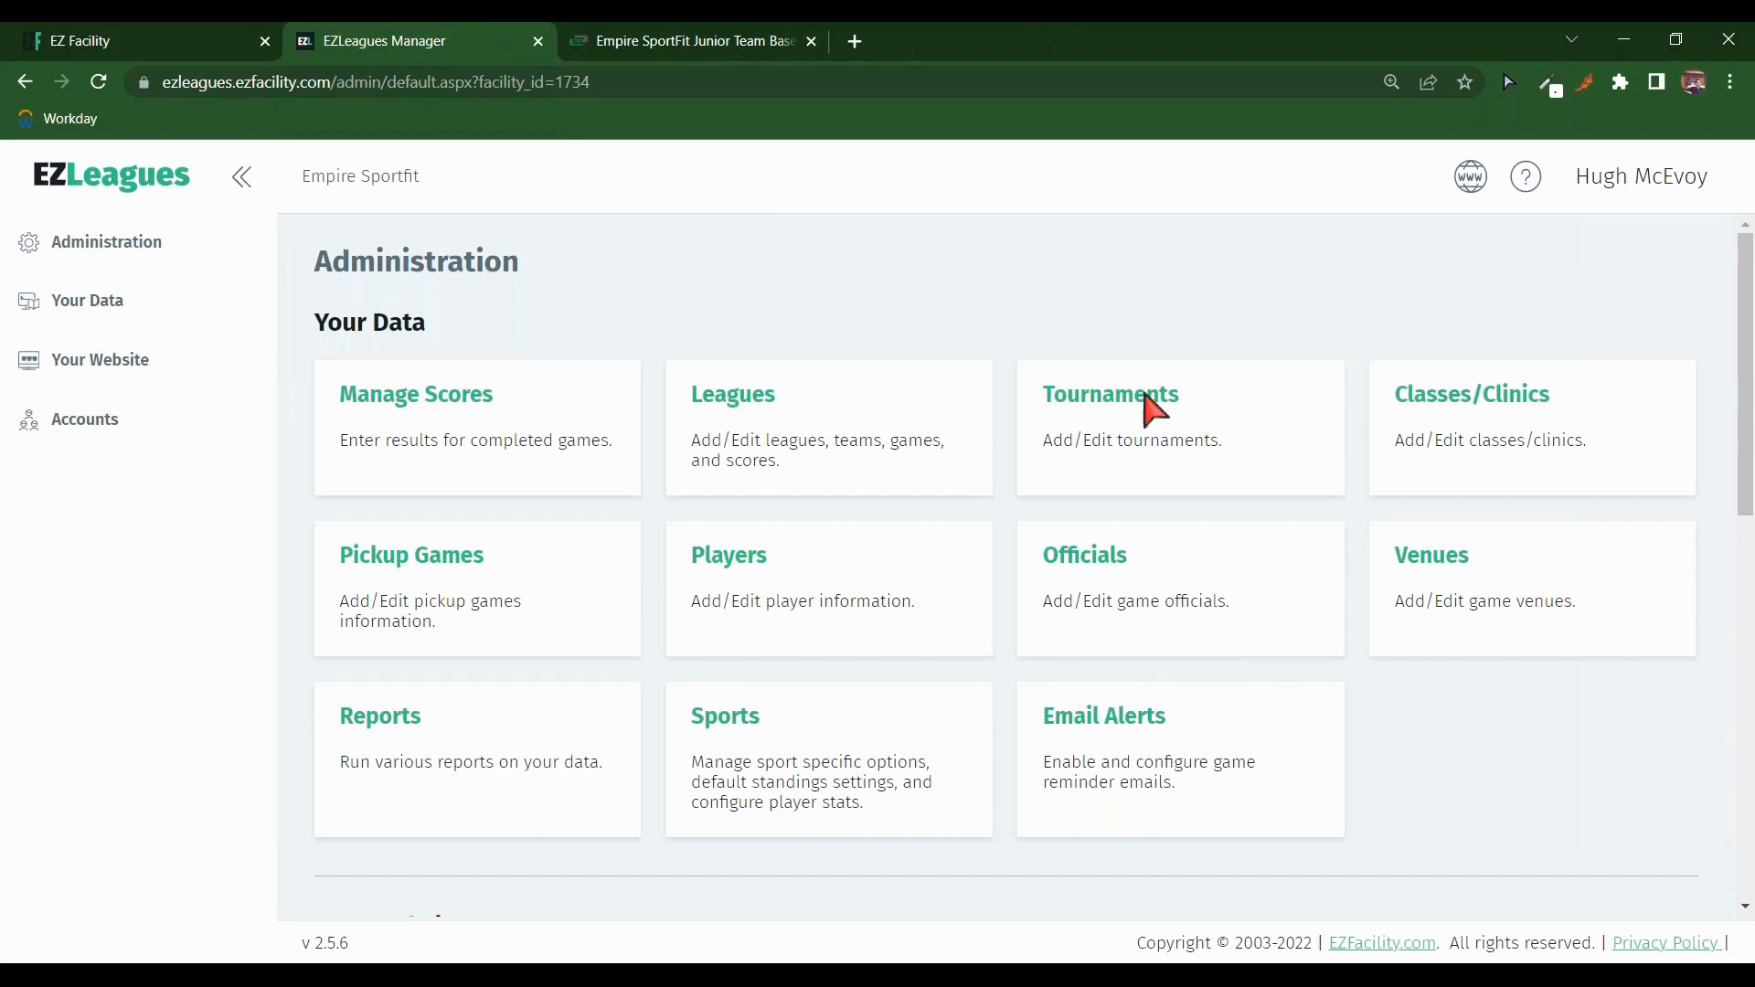
left_click(771, 416)
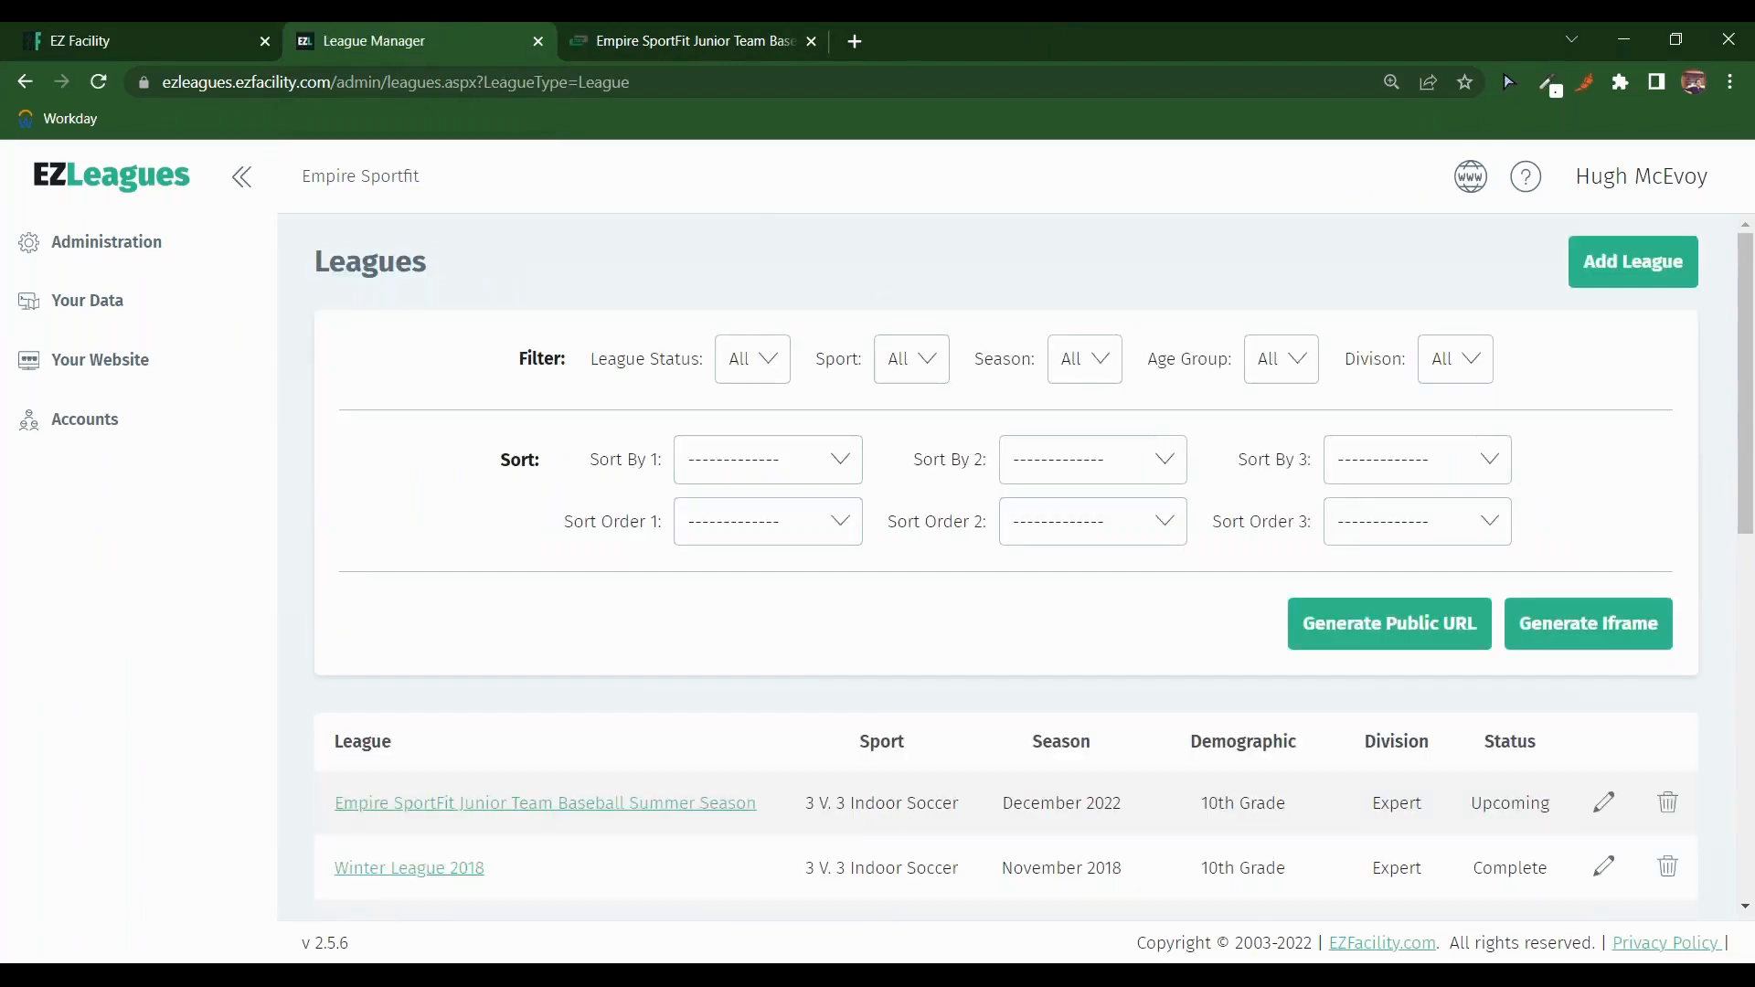
scroll(831, 247, "down", 4)
scroll(771, 247, "down", 3)
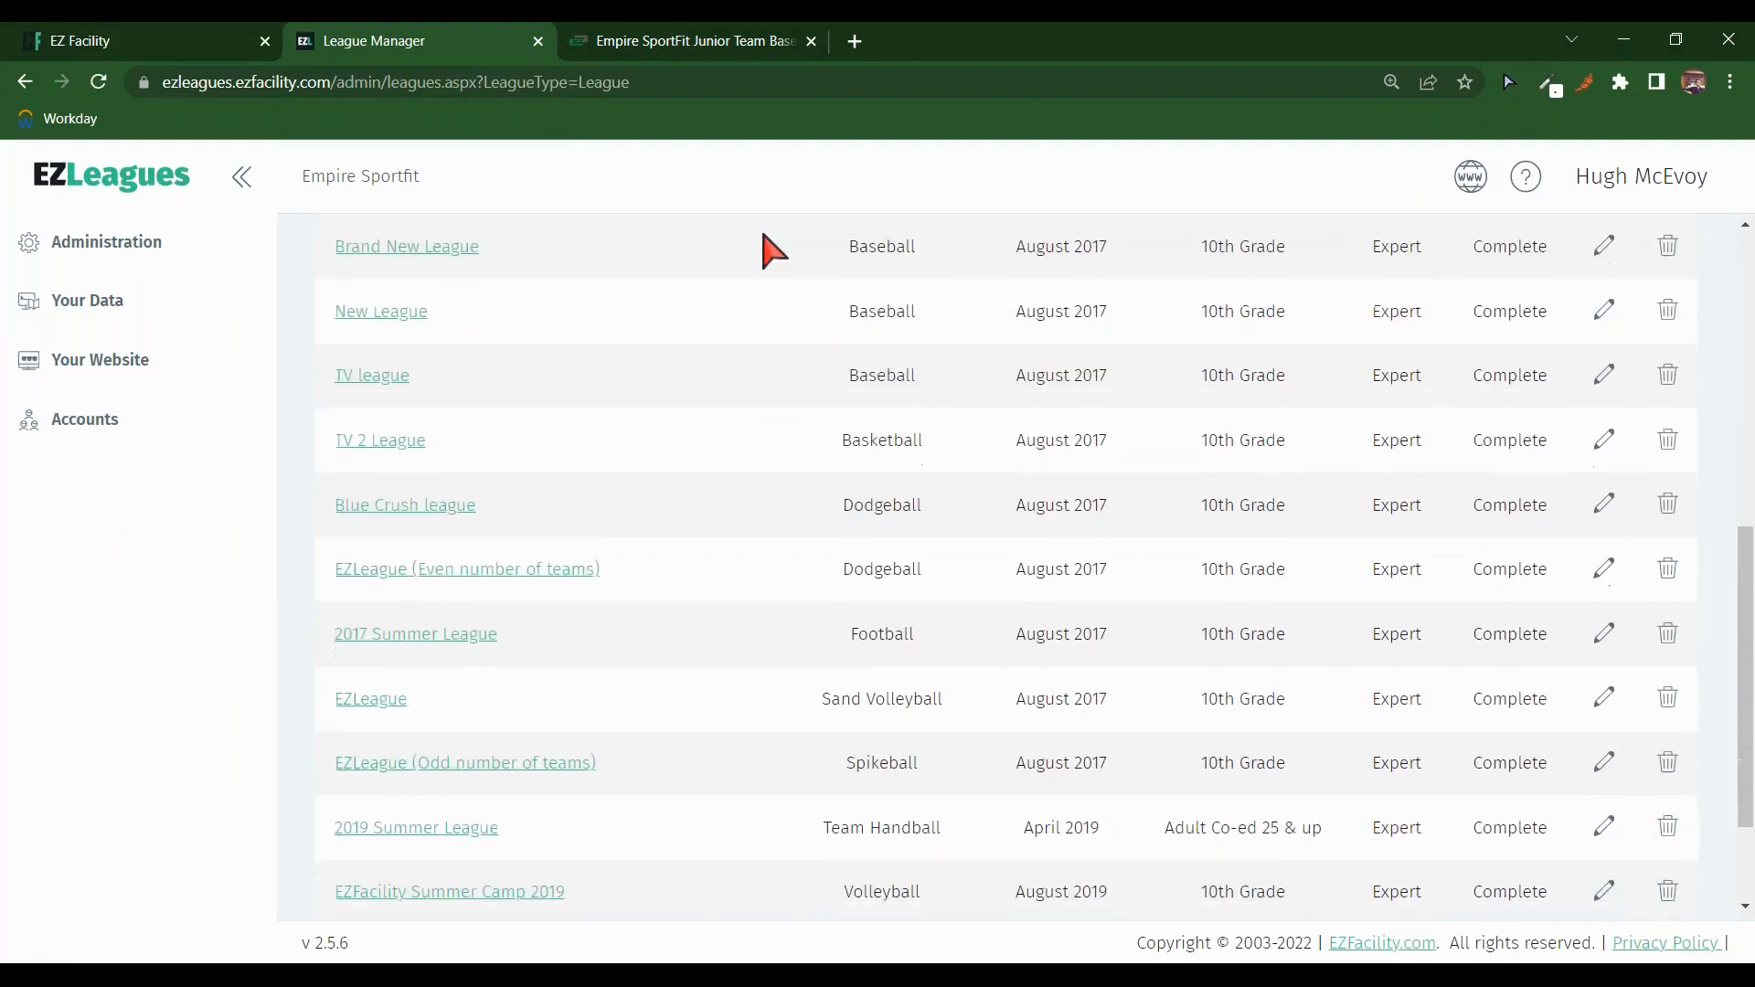
scroll(777, 258, "down", 2)
scroll(777, 263, "up", 9)
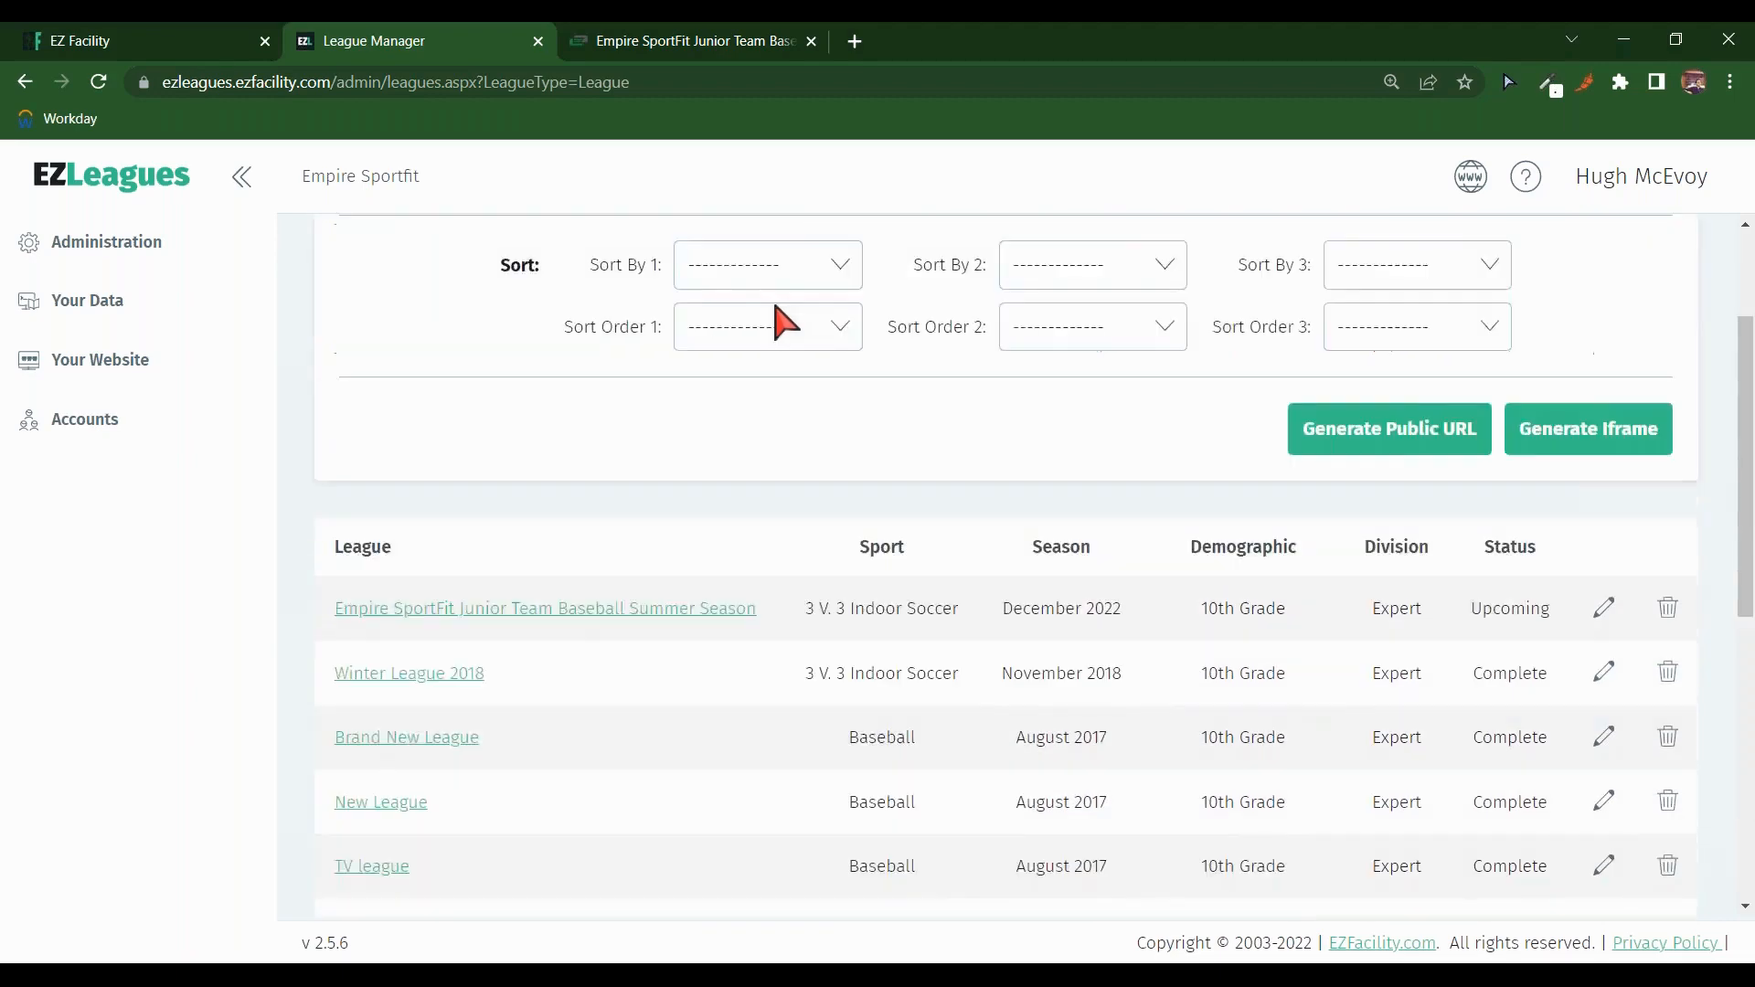
left_click(137, 265)
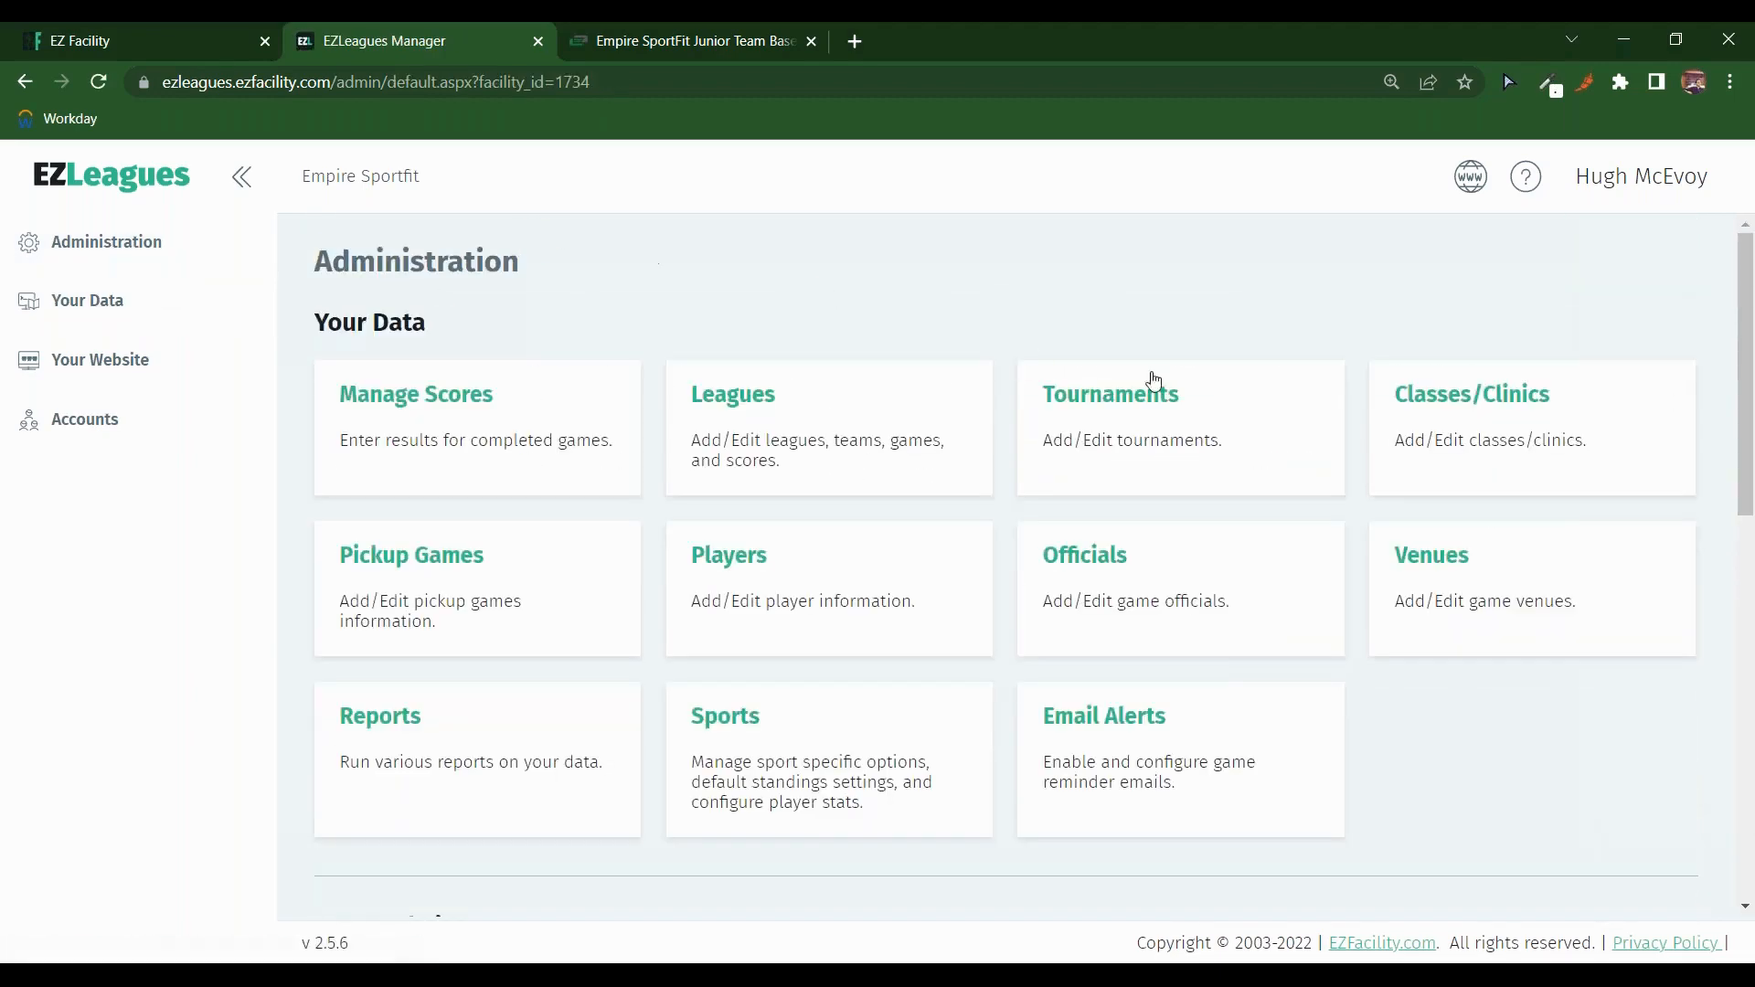
Step: Open the EZL Tournament (Pool play schedule) from the tournaments and look through its team list
left_click(1132, 415)
scroll(910, 275, "down", 5)
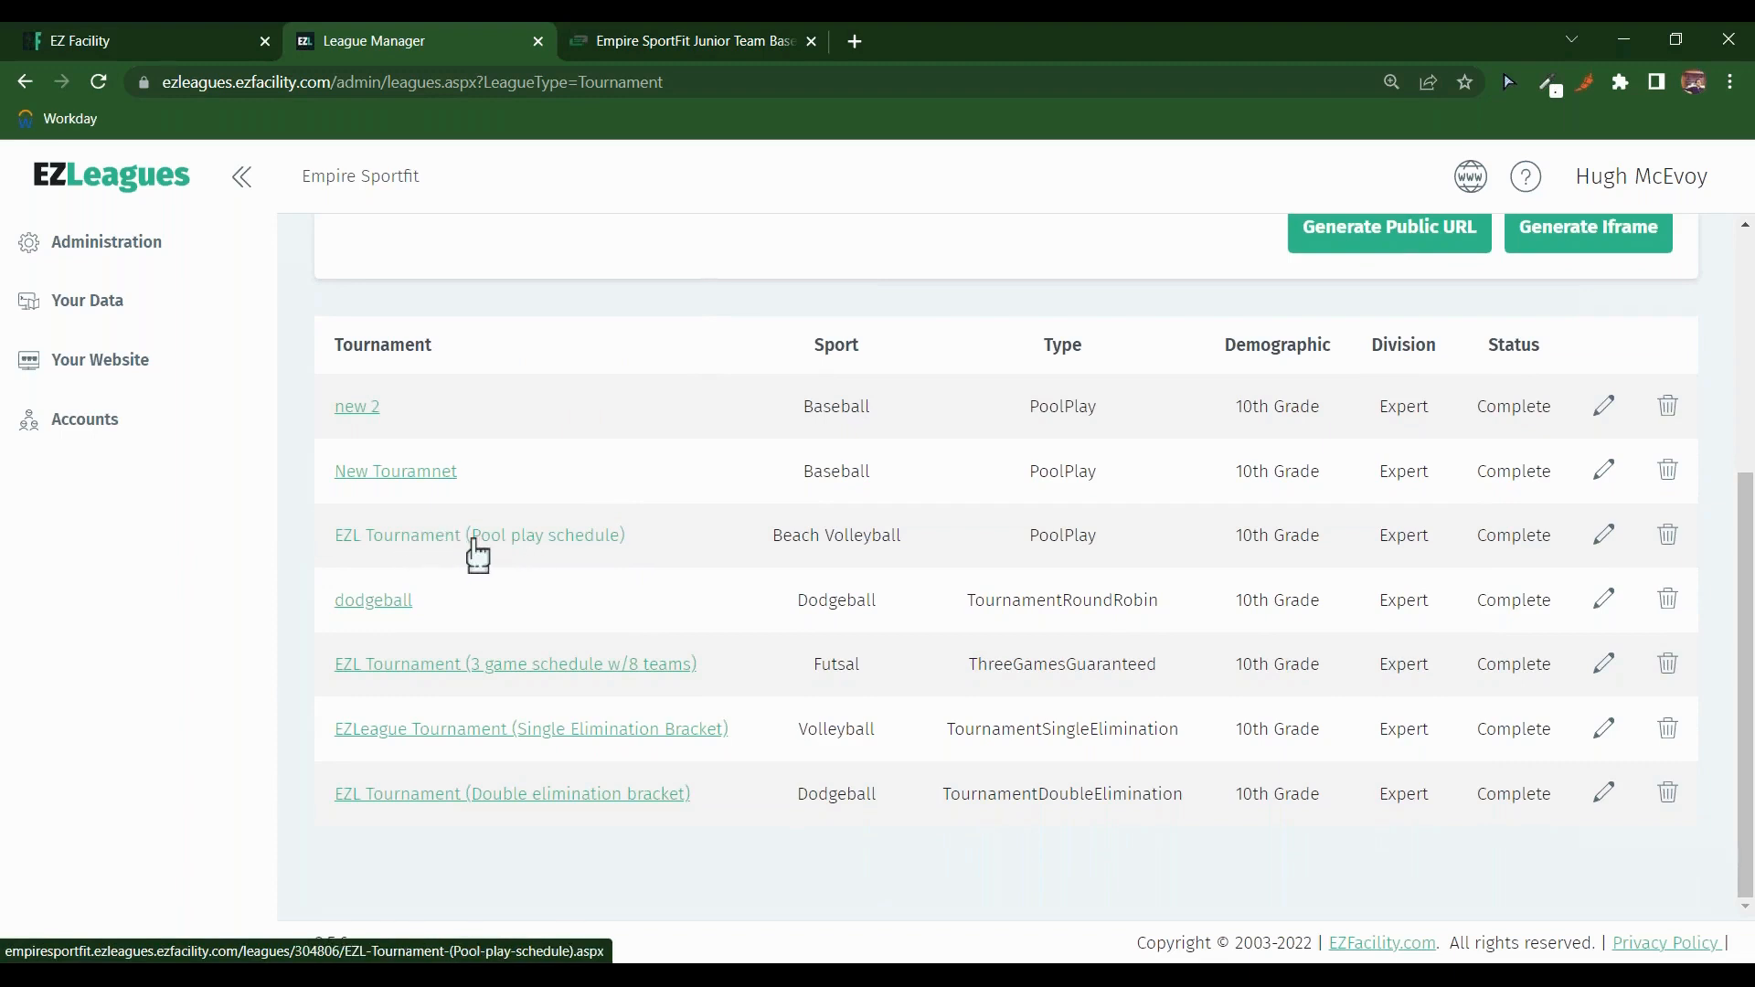
left_click(1607, 544)
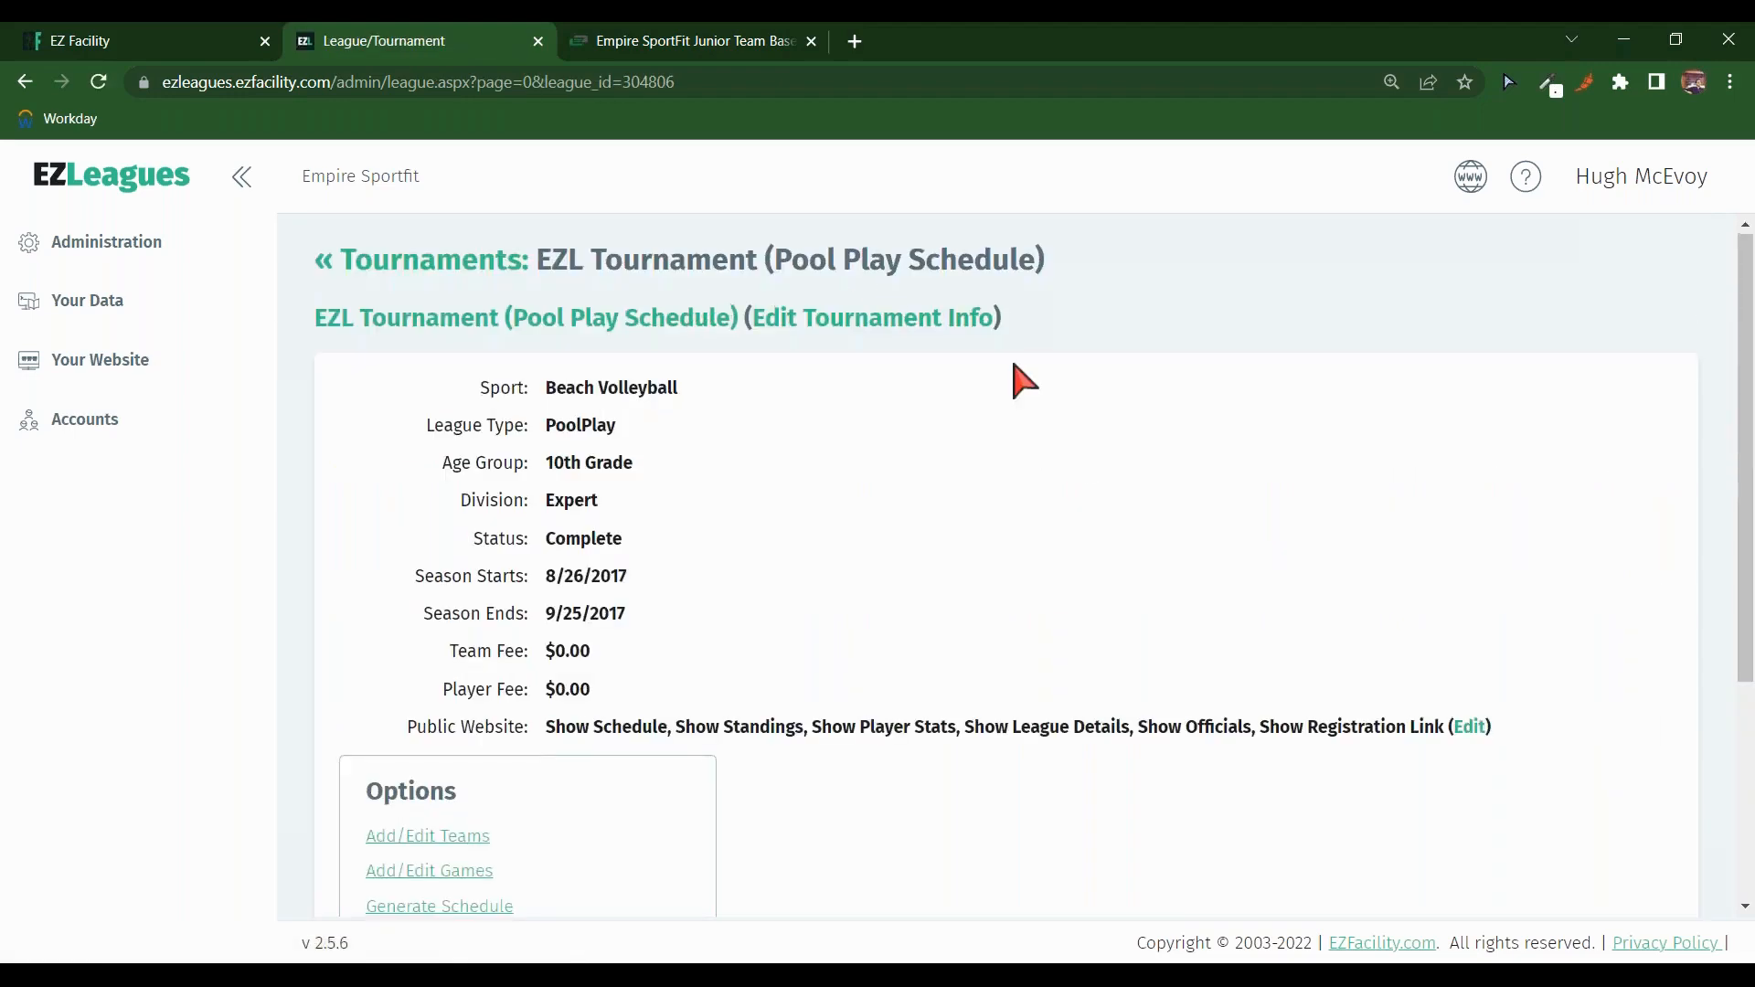
scroll(996, 380, "down", 3)
left_click(482, 622)
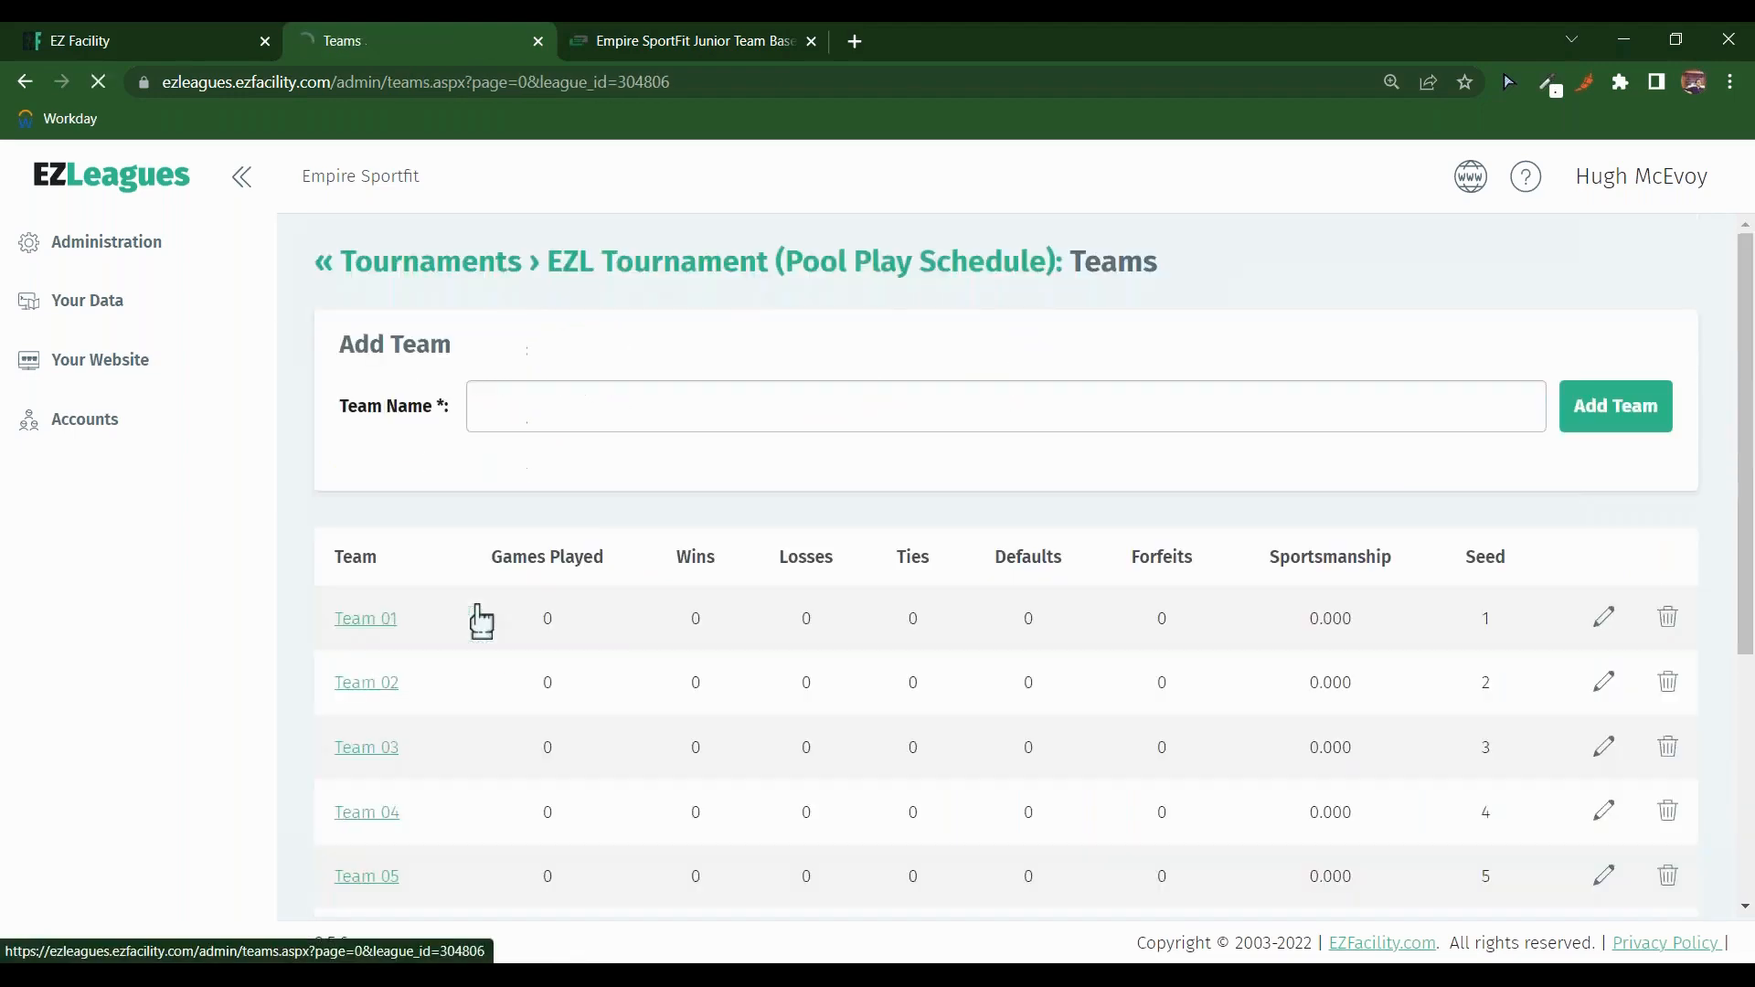
scroll(451, 380, "down", 5)
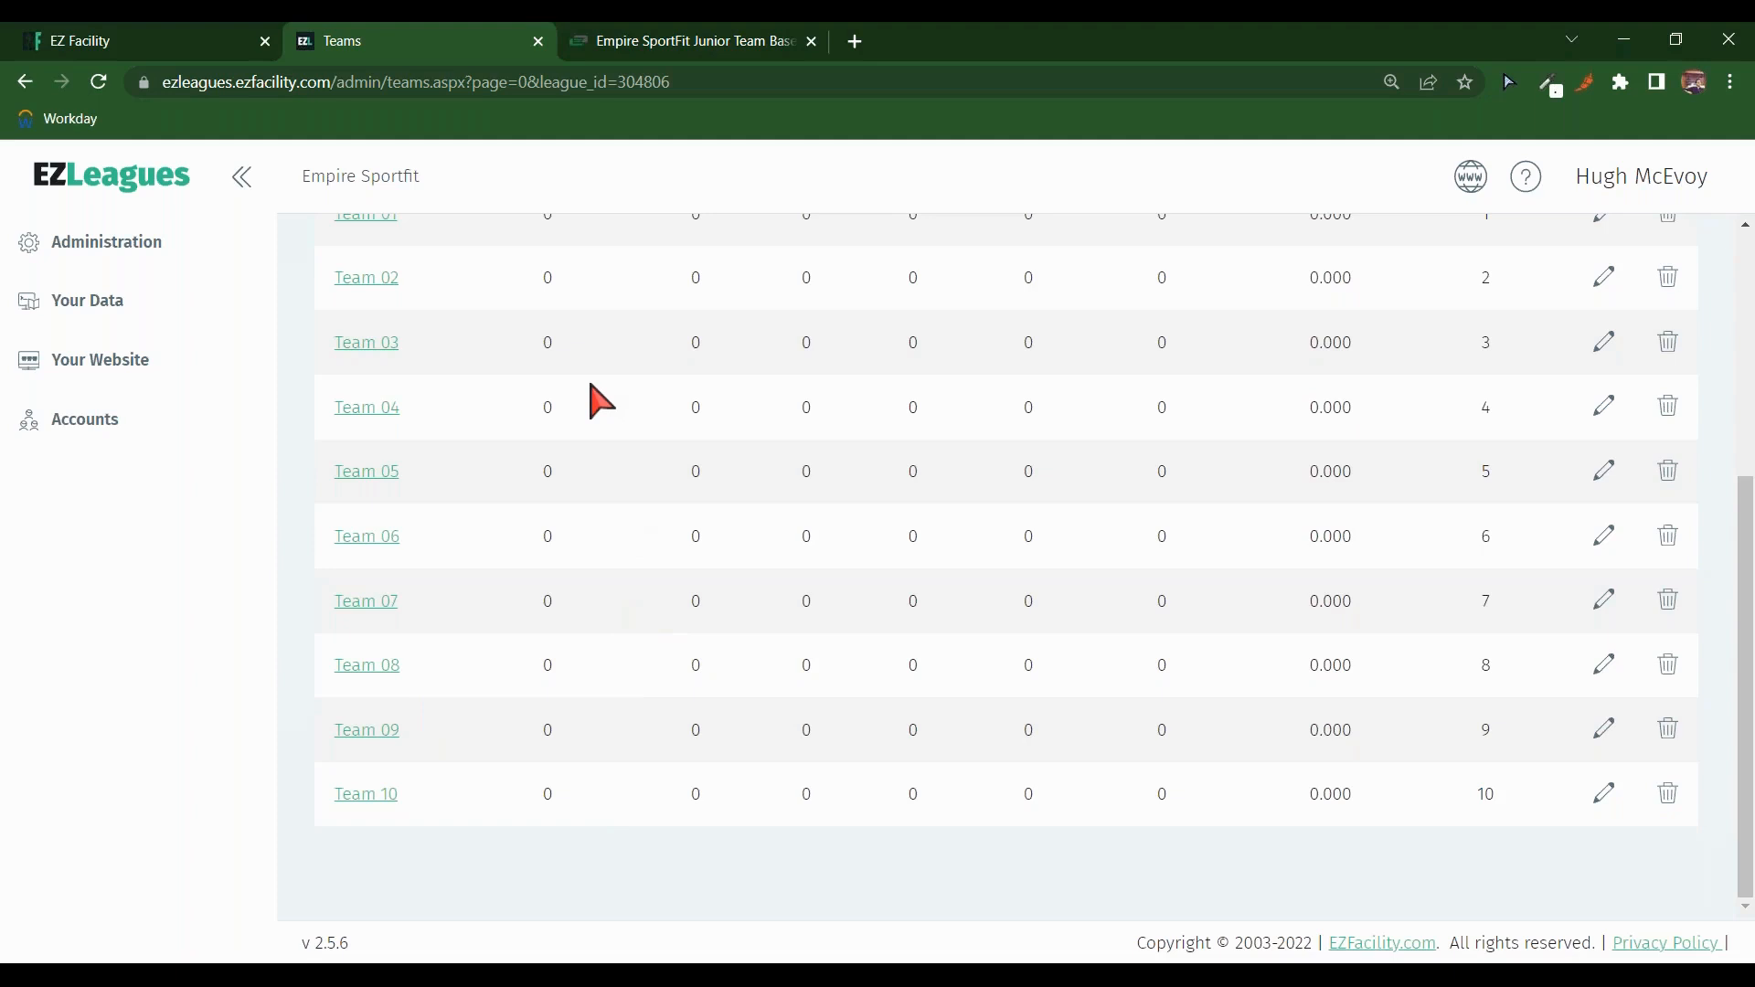
Step: Compare the Groups list in EZFacility with the tournament's team list in EZLeagues
left_click(137, 40)
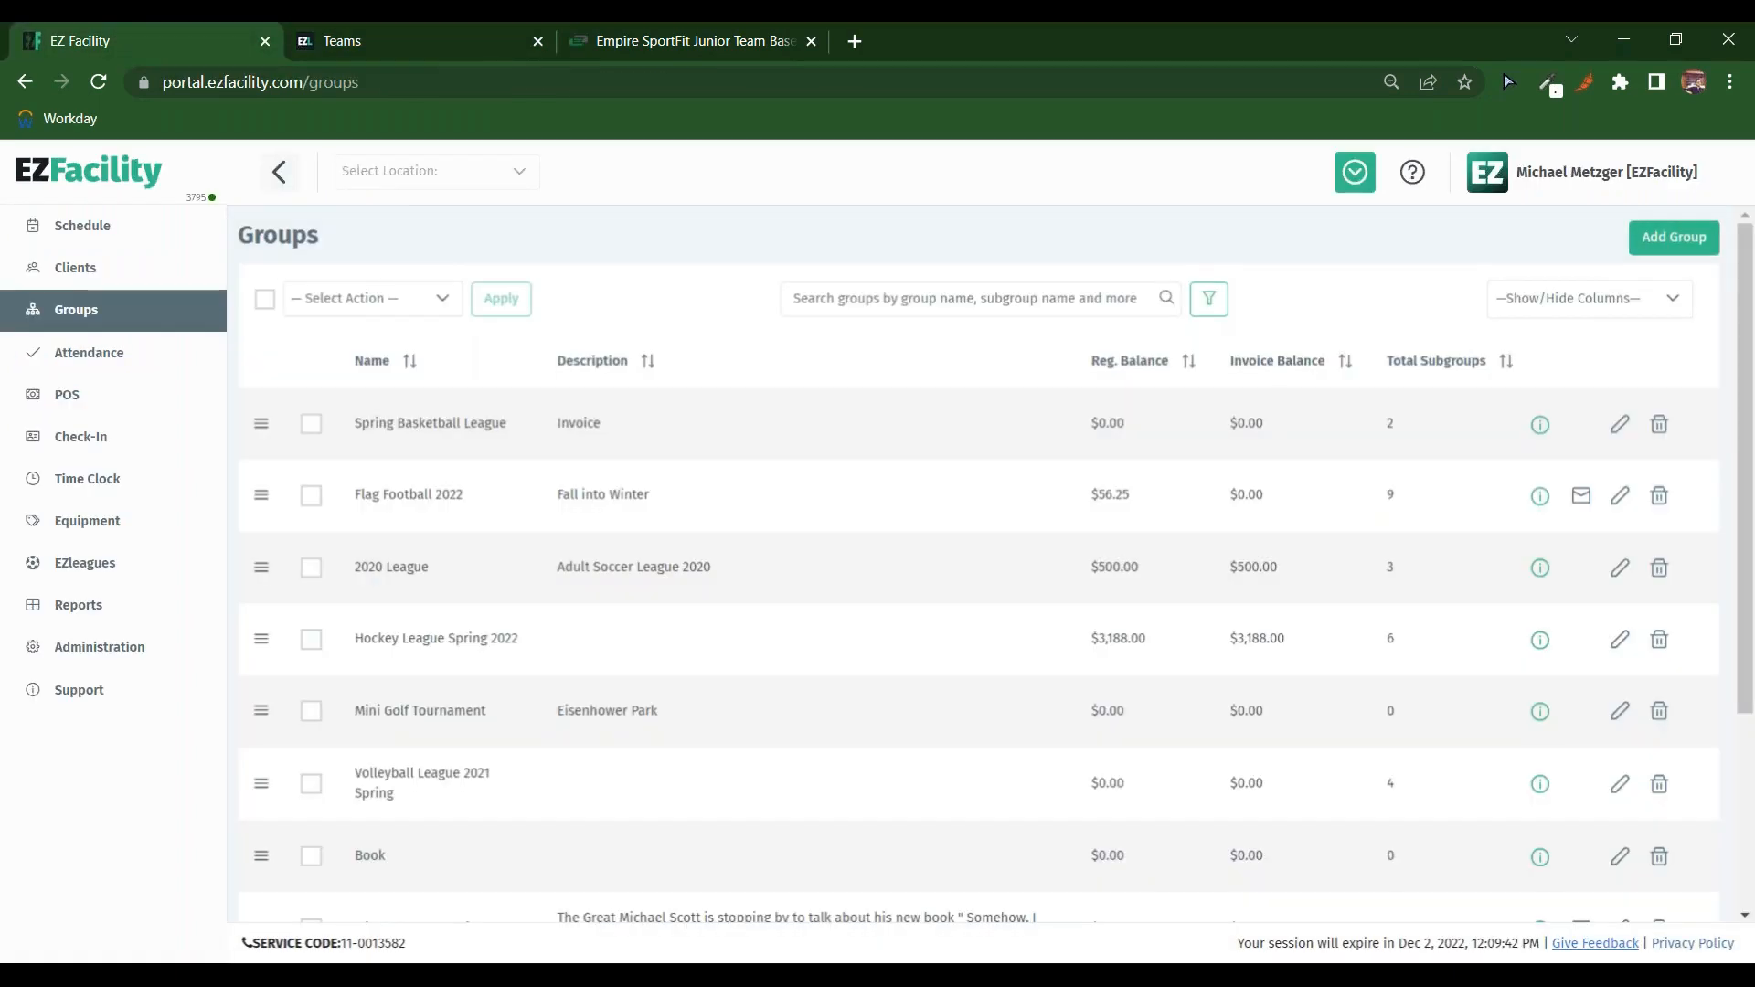
left_click(395, 37)
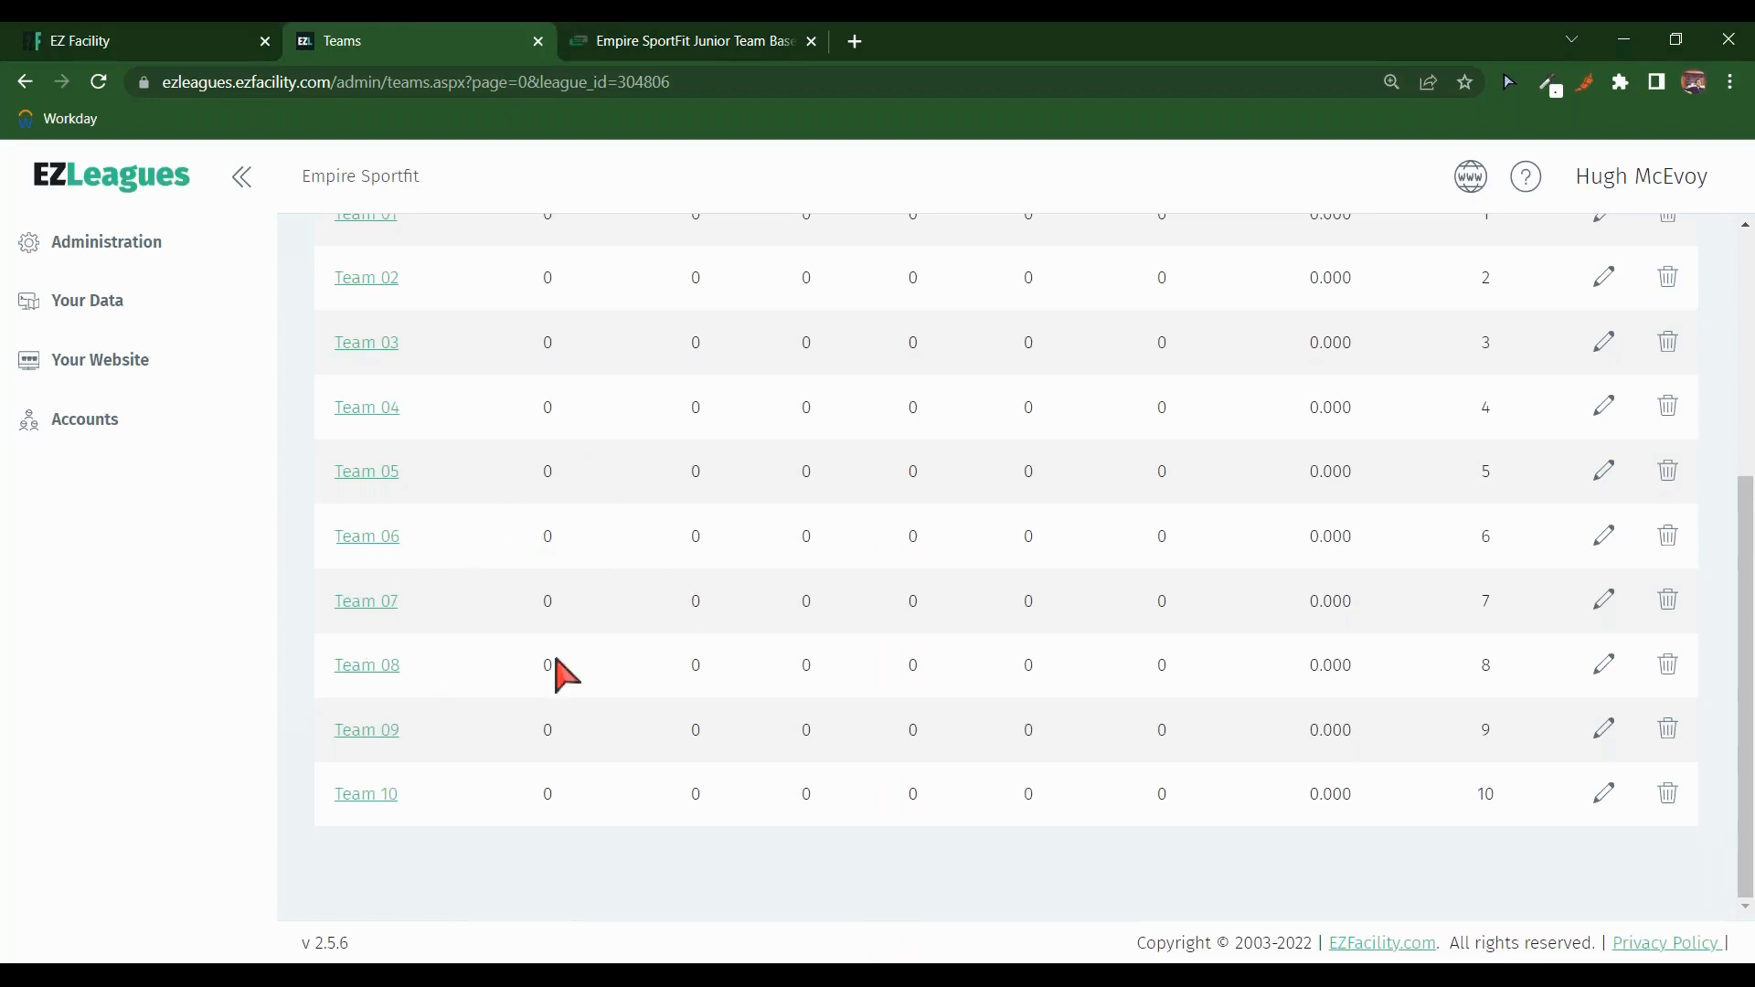
left_click(132, 22)
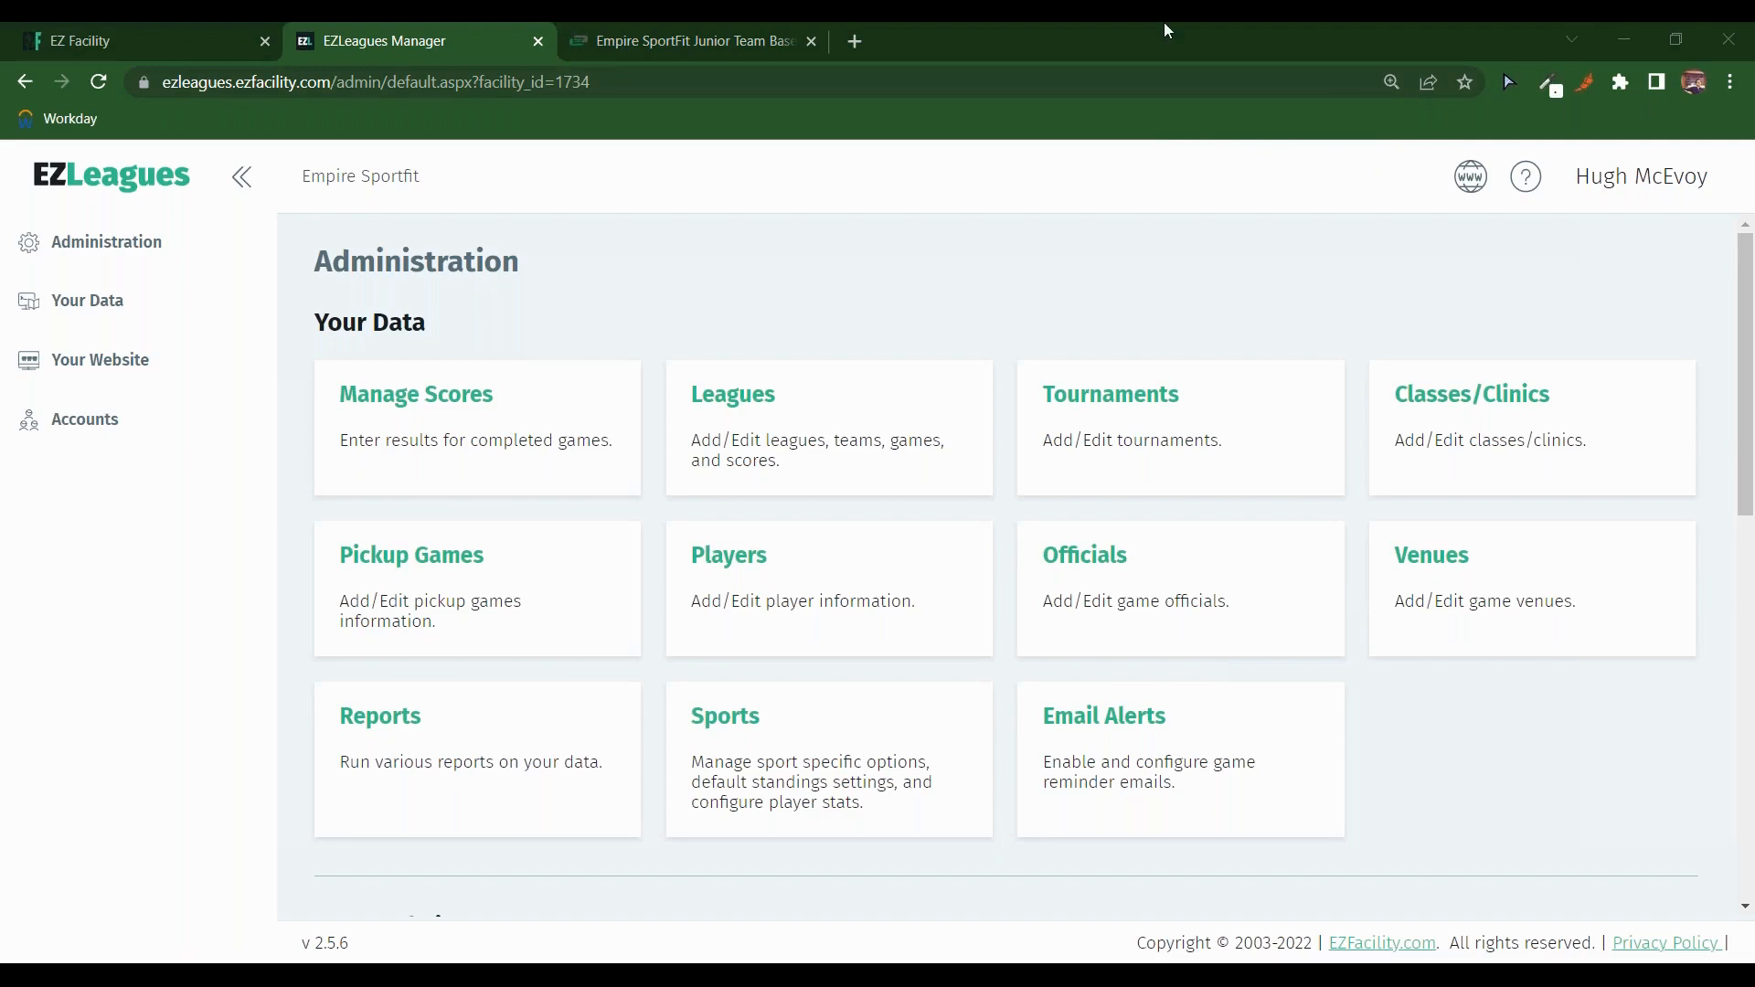
Step: Open the Empire SportFit Junior Team Baseball Summer Season league from the leagues list and review its details and options
left_click(737, 398)
scroll(766, 307, "down", 2)
scroll(766, 307, "down", 5)
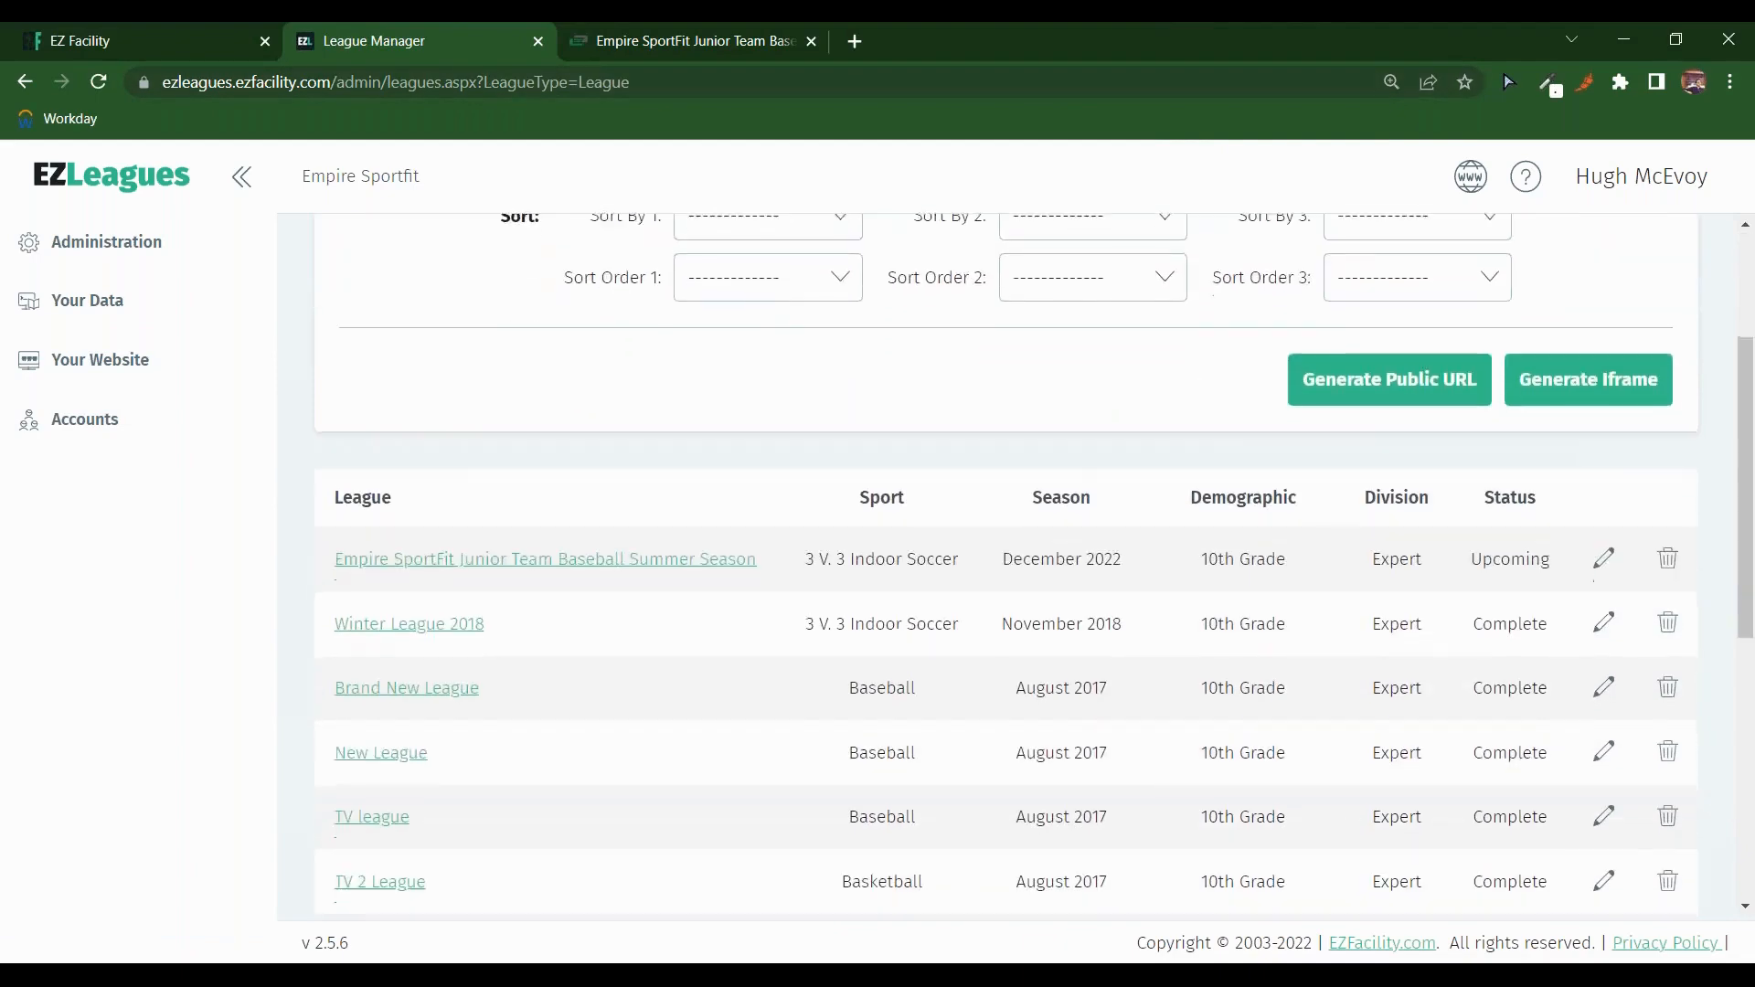
scroll(658, 462, "up", 4)
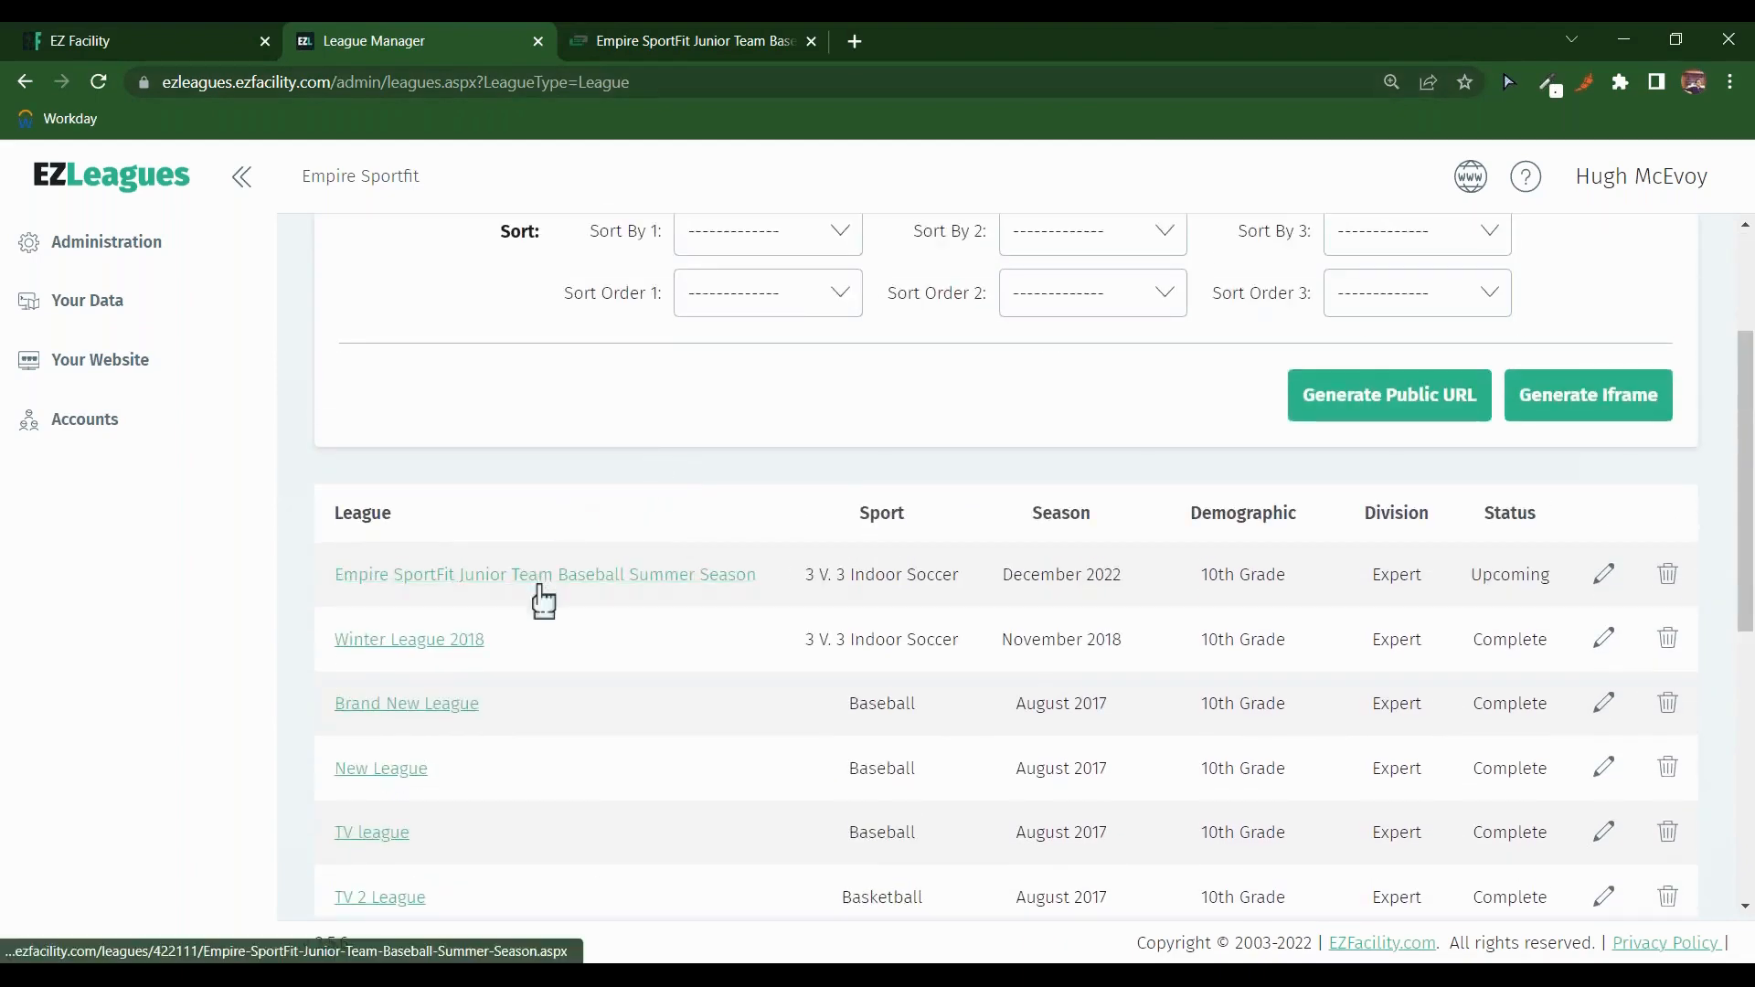
left_click(1608, 580)
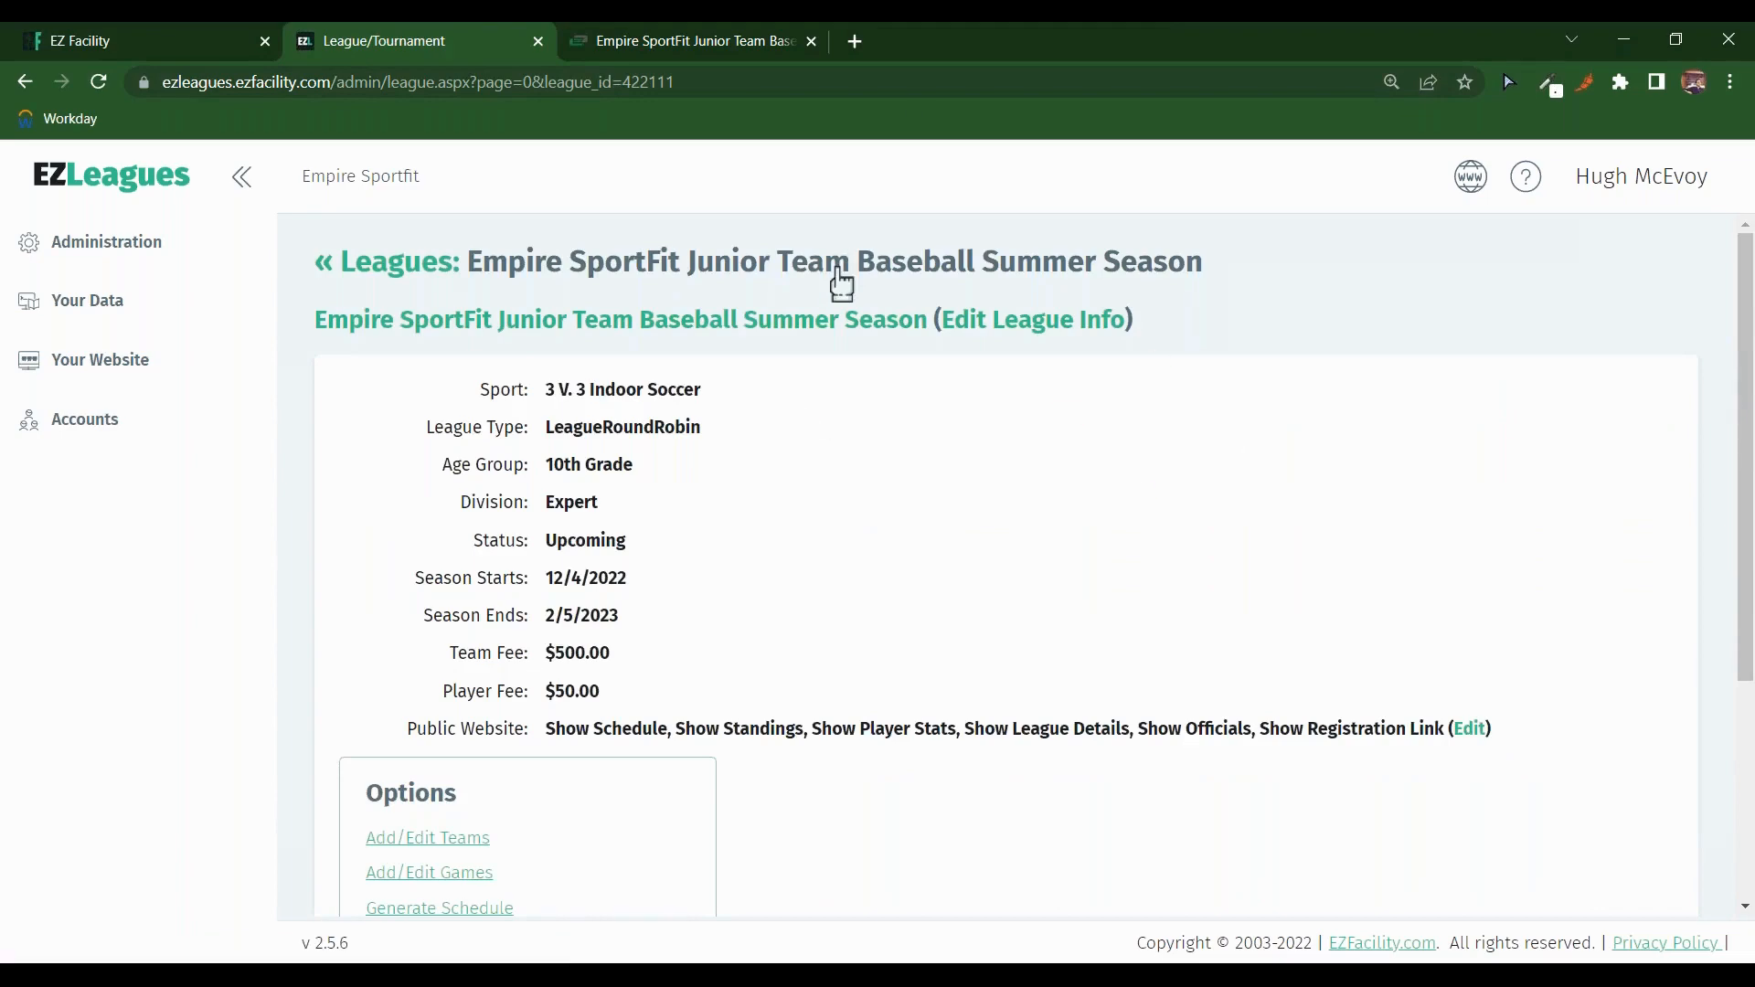
scroll(893, 376, "down", 3)
scroll(893, 376, "up", 3)
Step: Review the league's Edit League Info form, including fees, game length, teams and registration link, and return to the league's details
left_click(1051, 324)
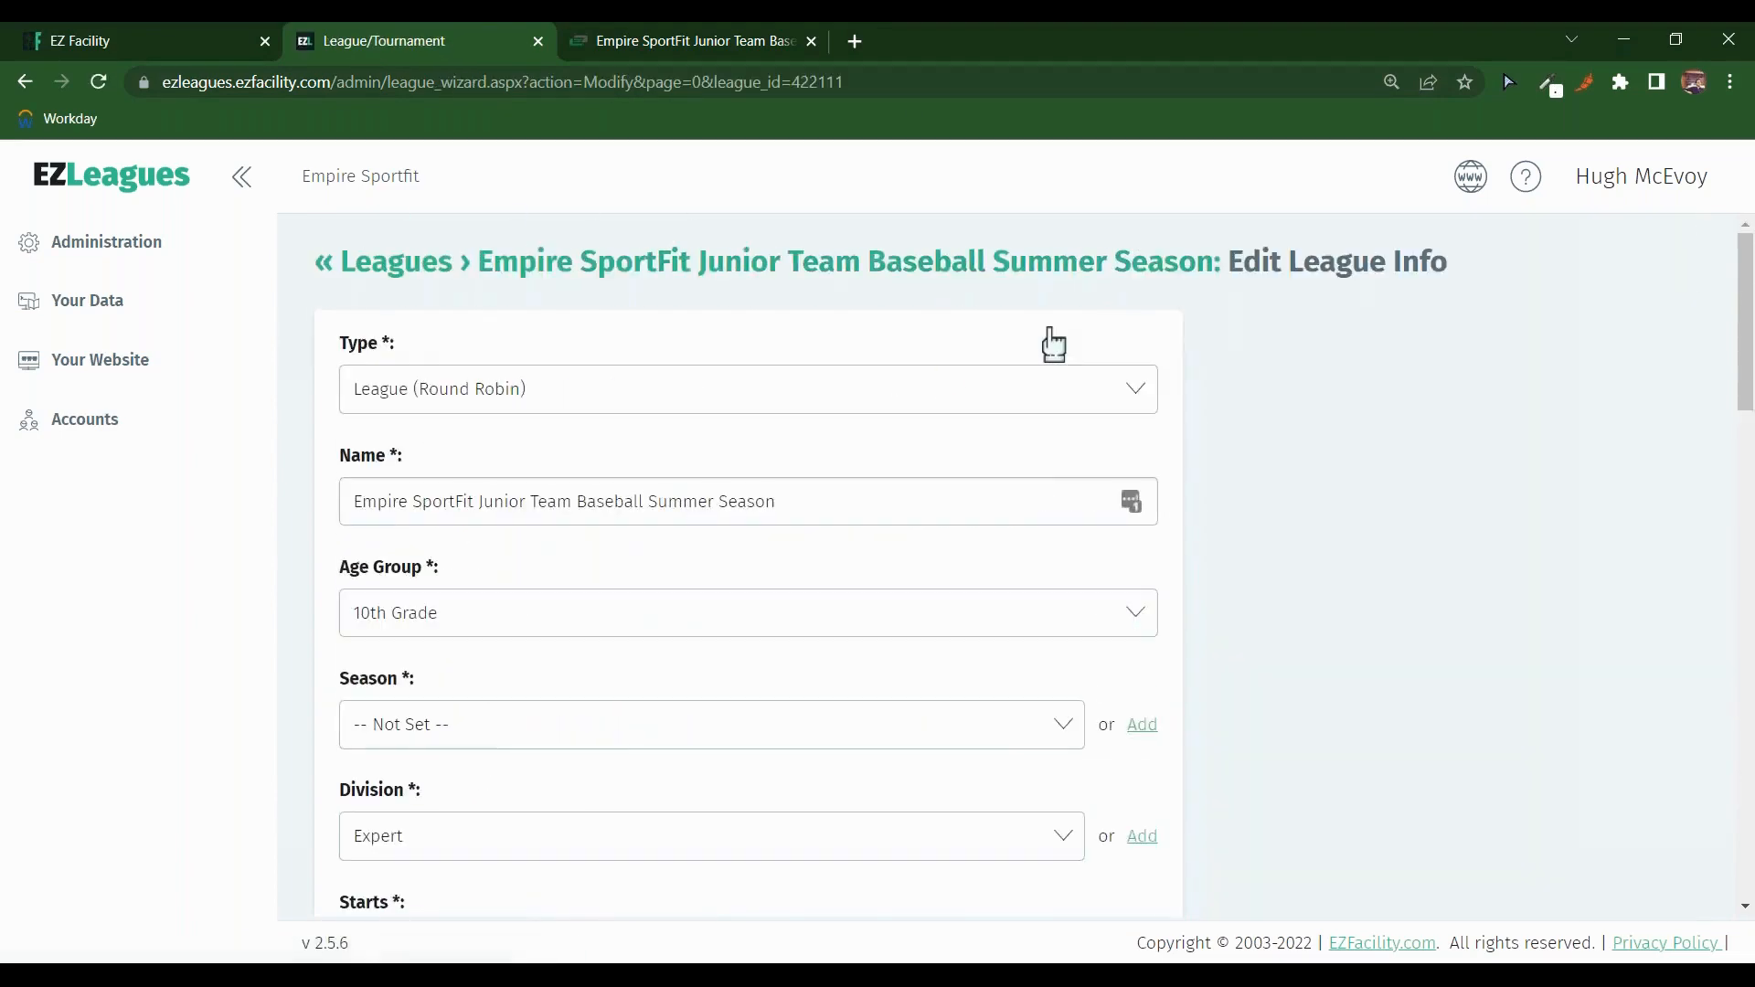
scroll(1223, 363, "down", 10)
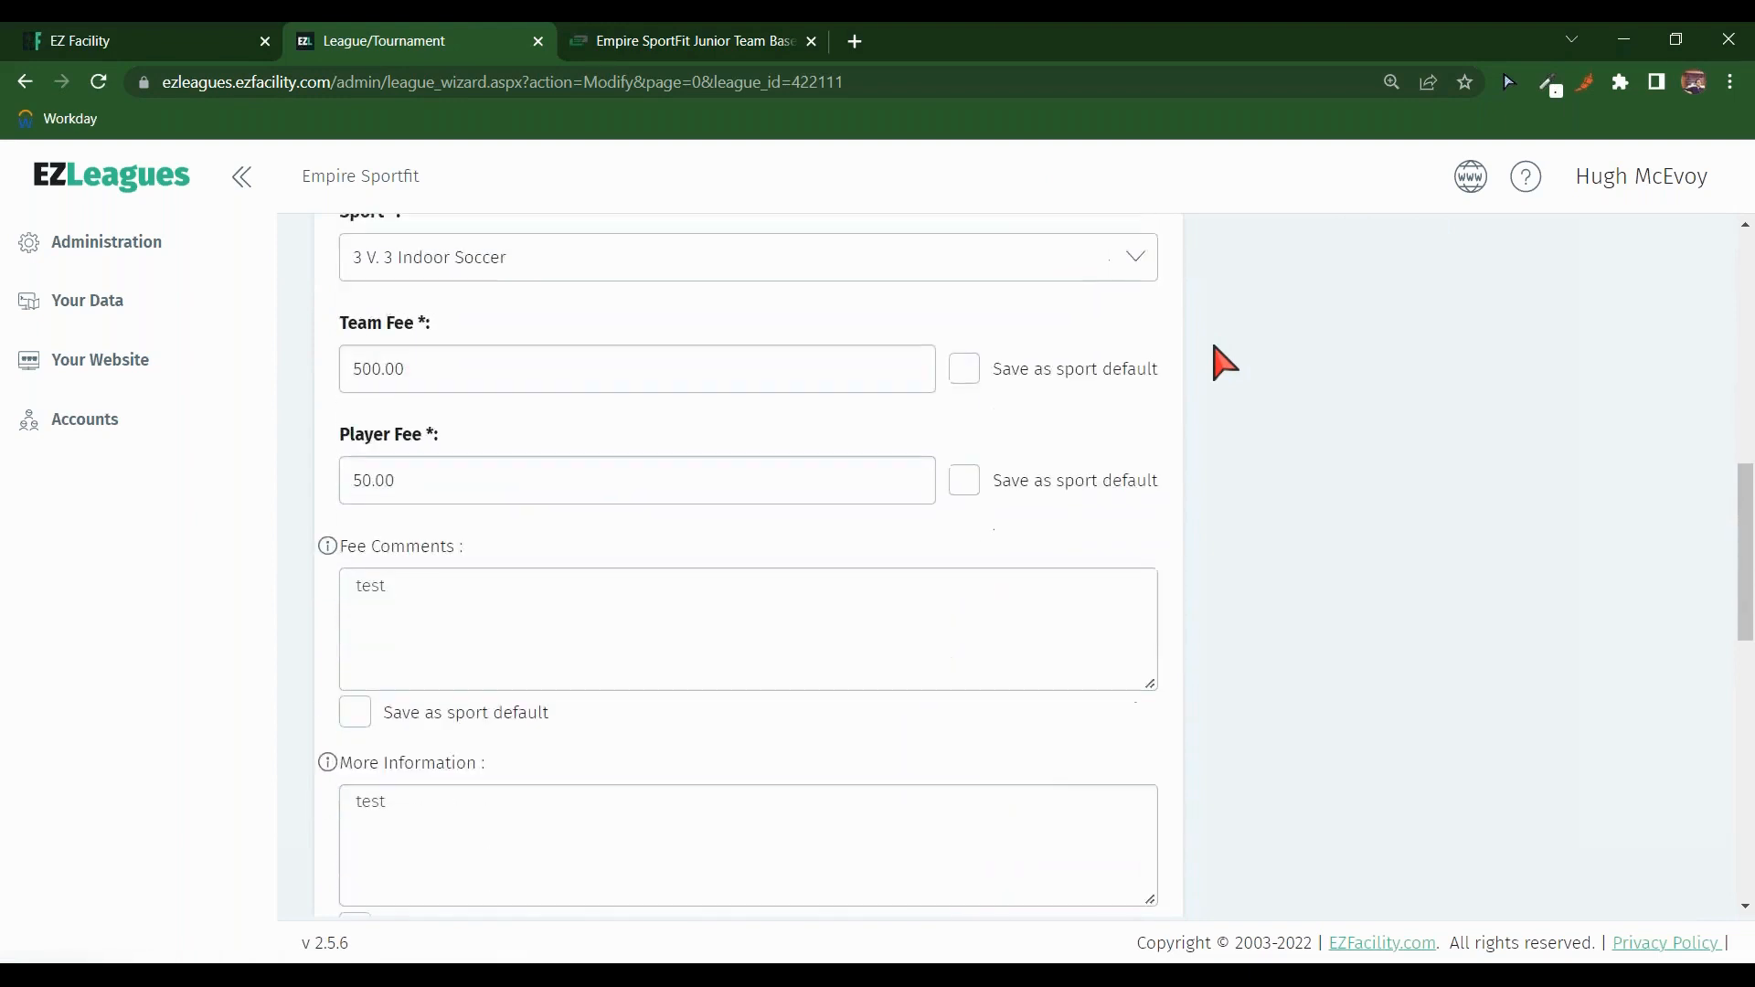
scroll(1280, 380, "down", 3)
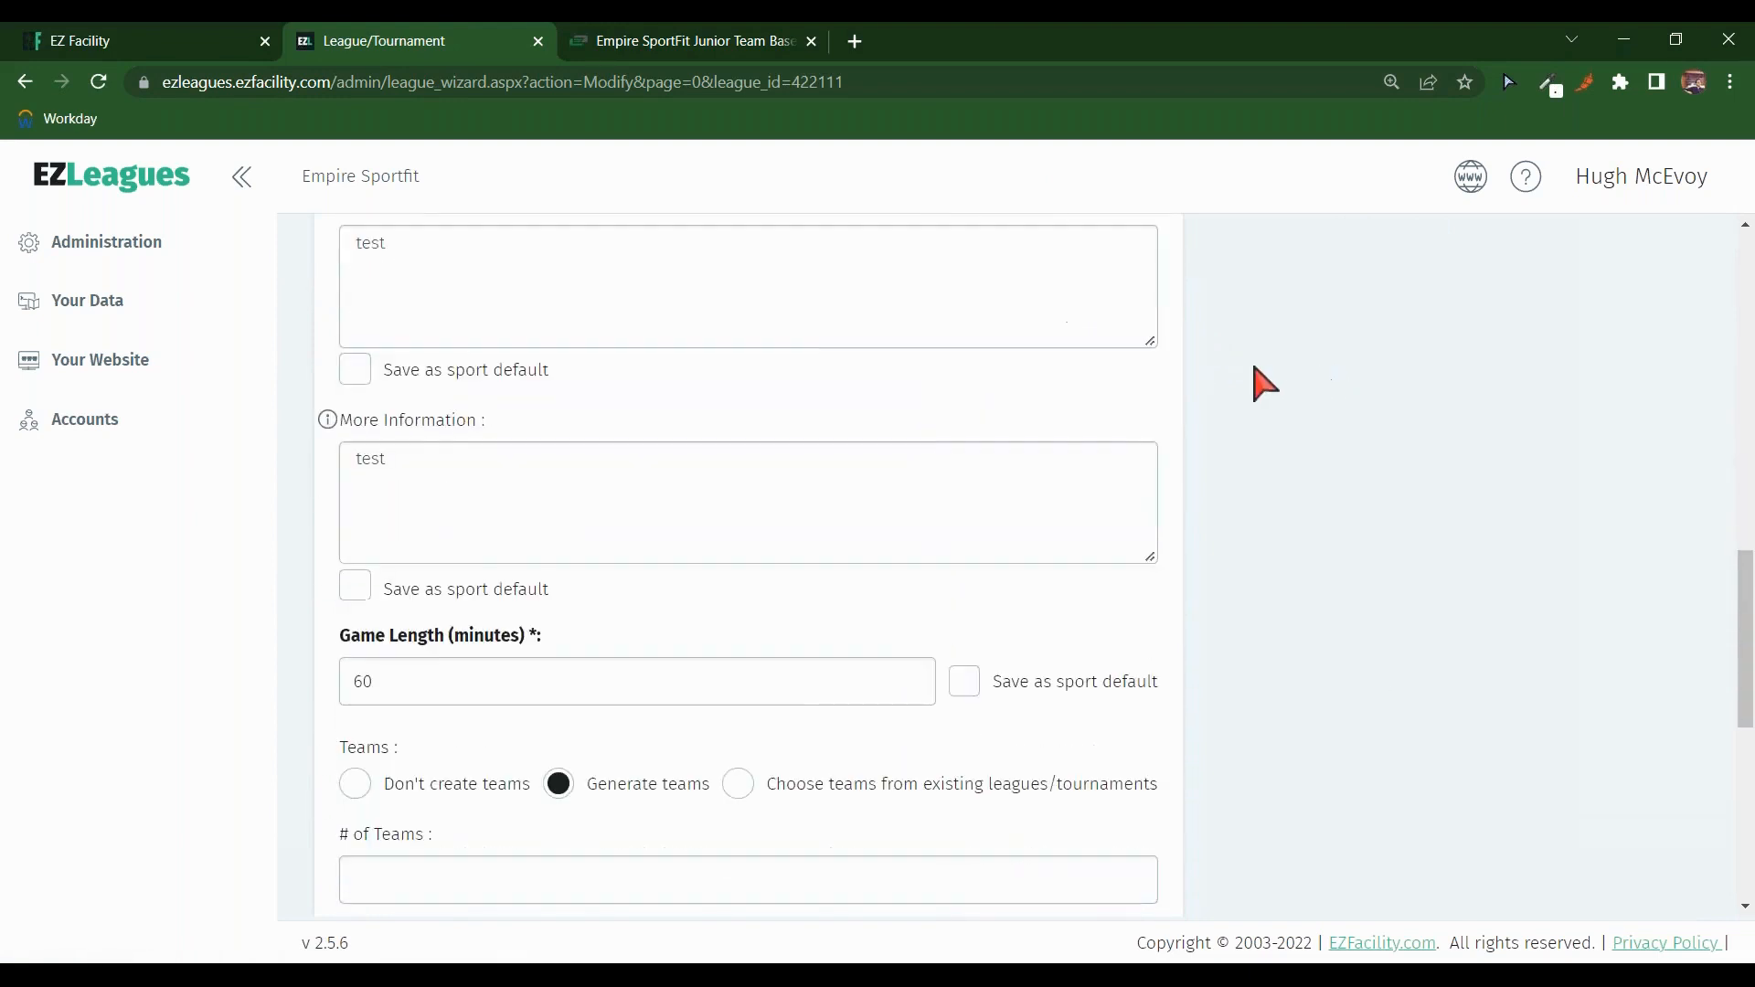
scroll(823, 301, "down", 6)
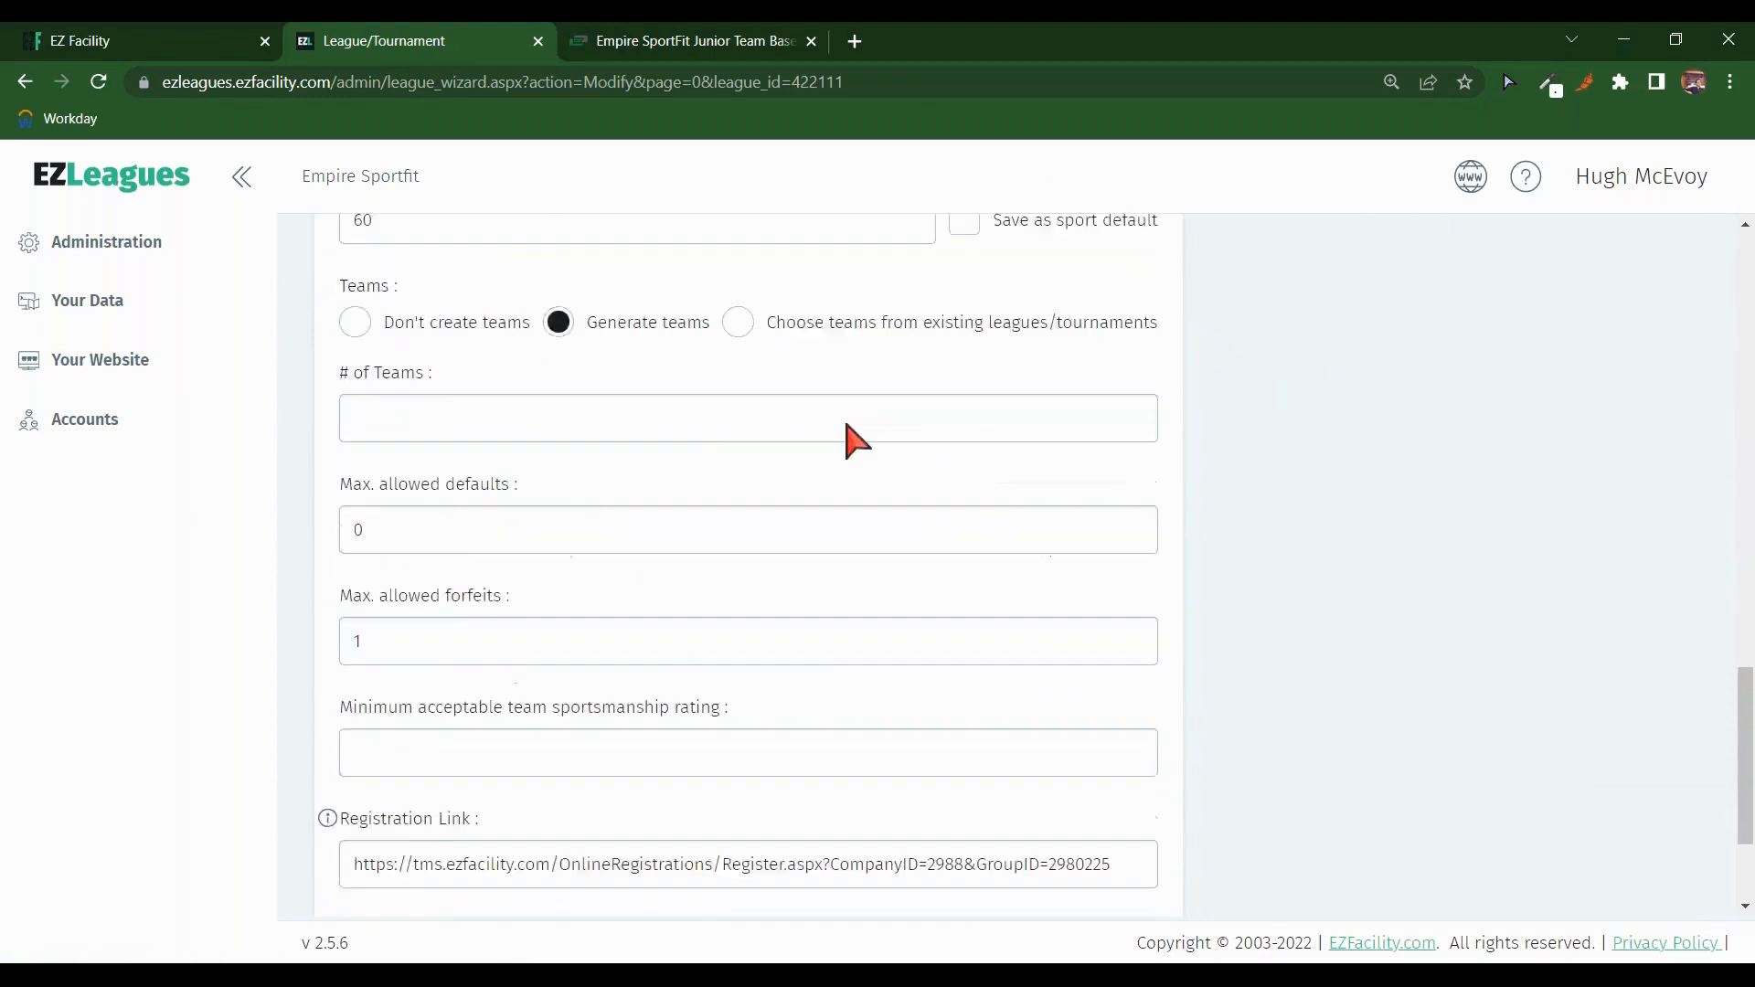
scroll(1262, 493, "up", 10)
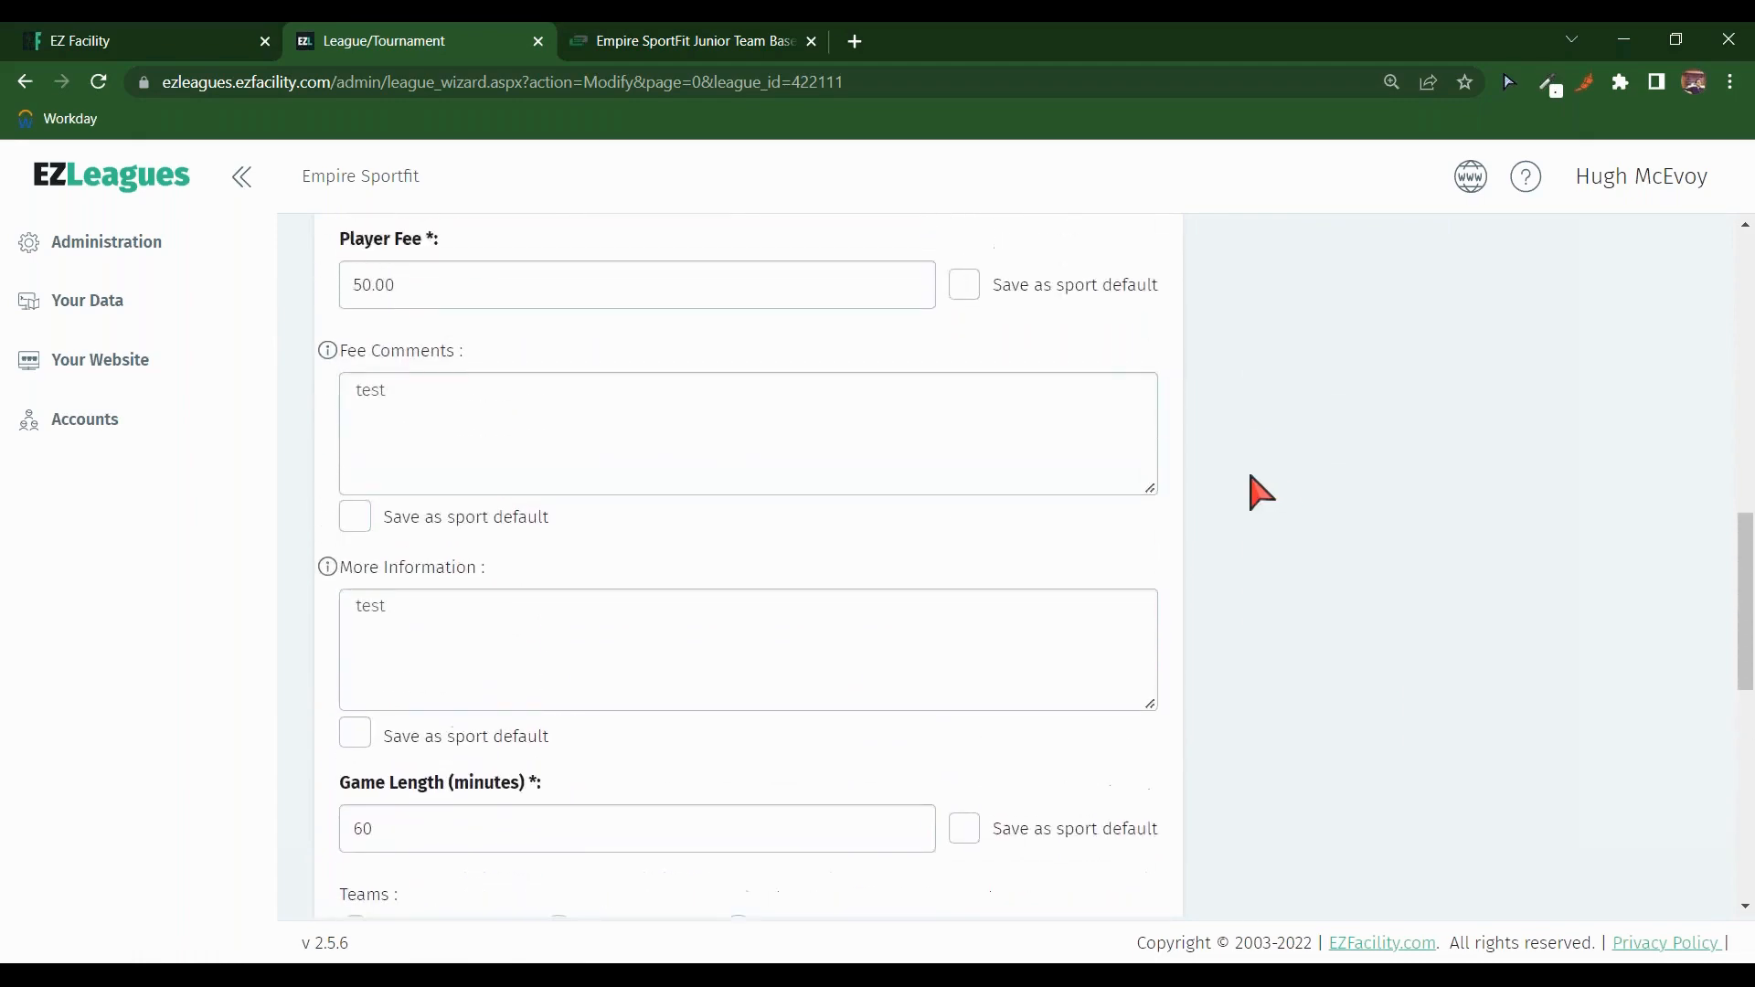
scroll(1261, 494, "up", 5)
left_click(1033, 261)
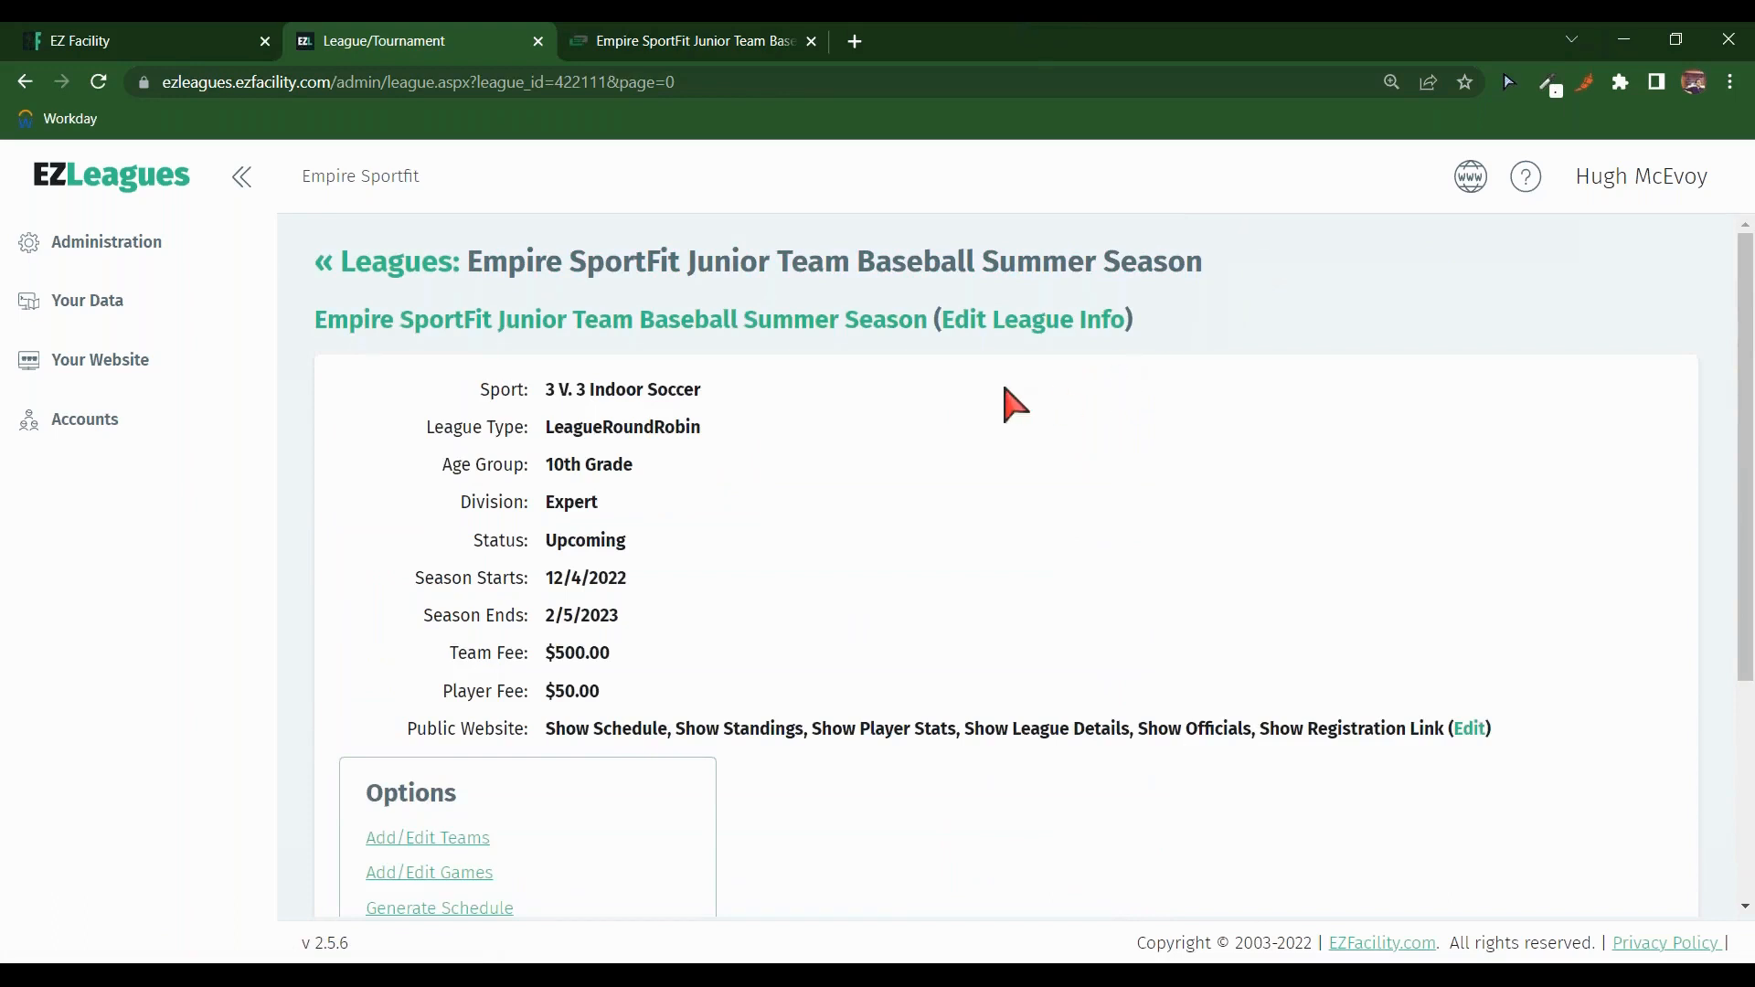
Step: View the baseball league's team list and open its games list
scroll(1005, 398, "down", 4)
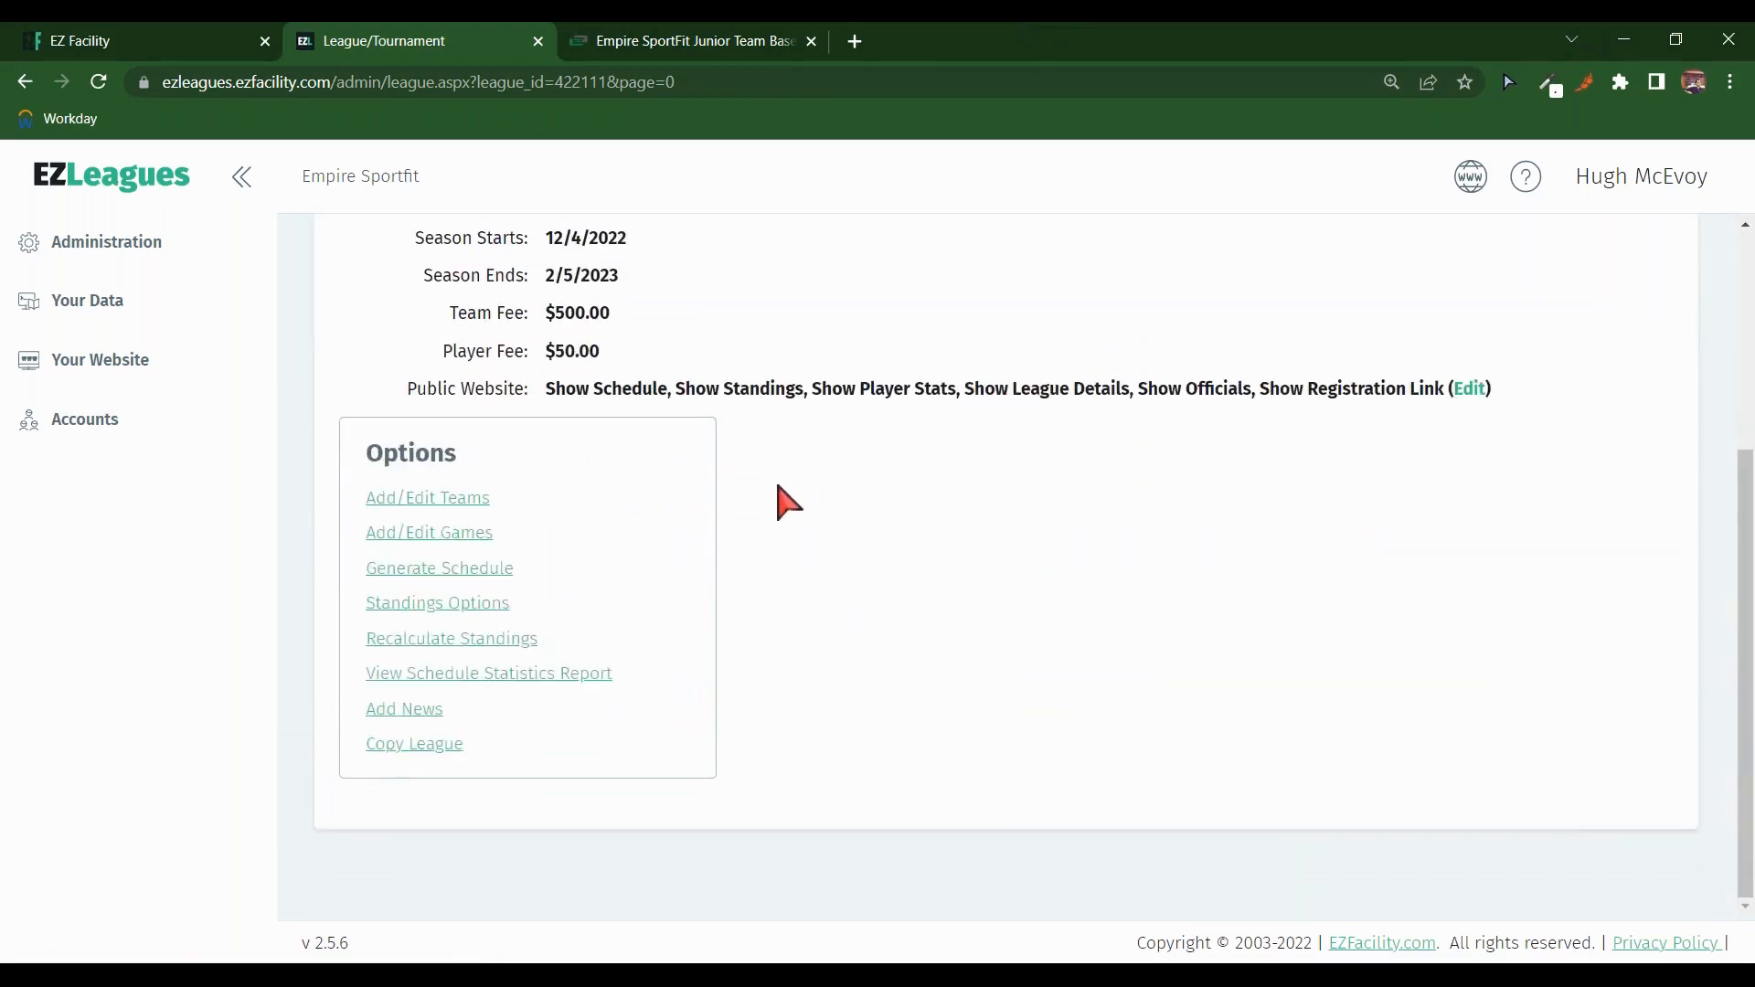
left_click(479, 505)
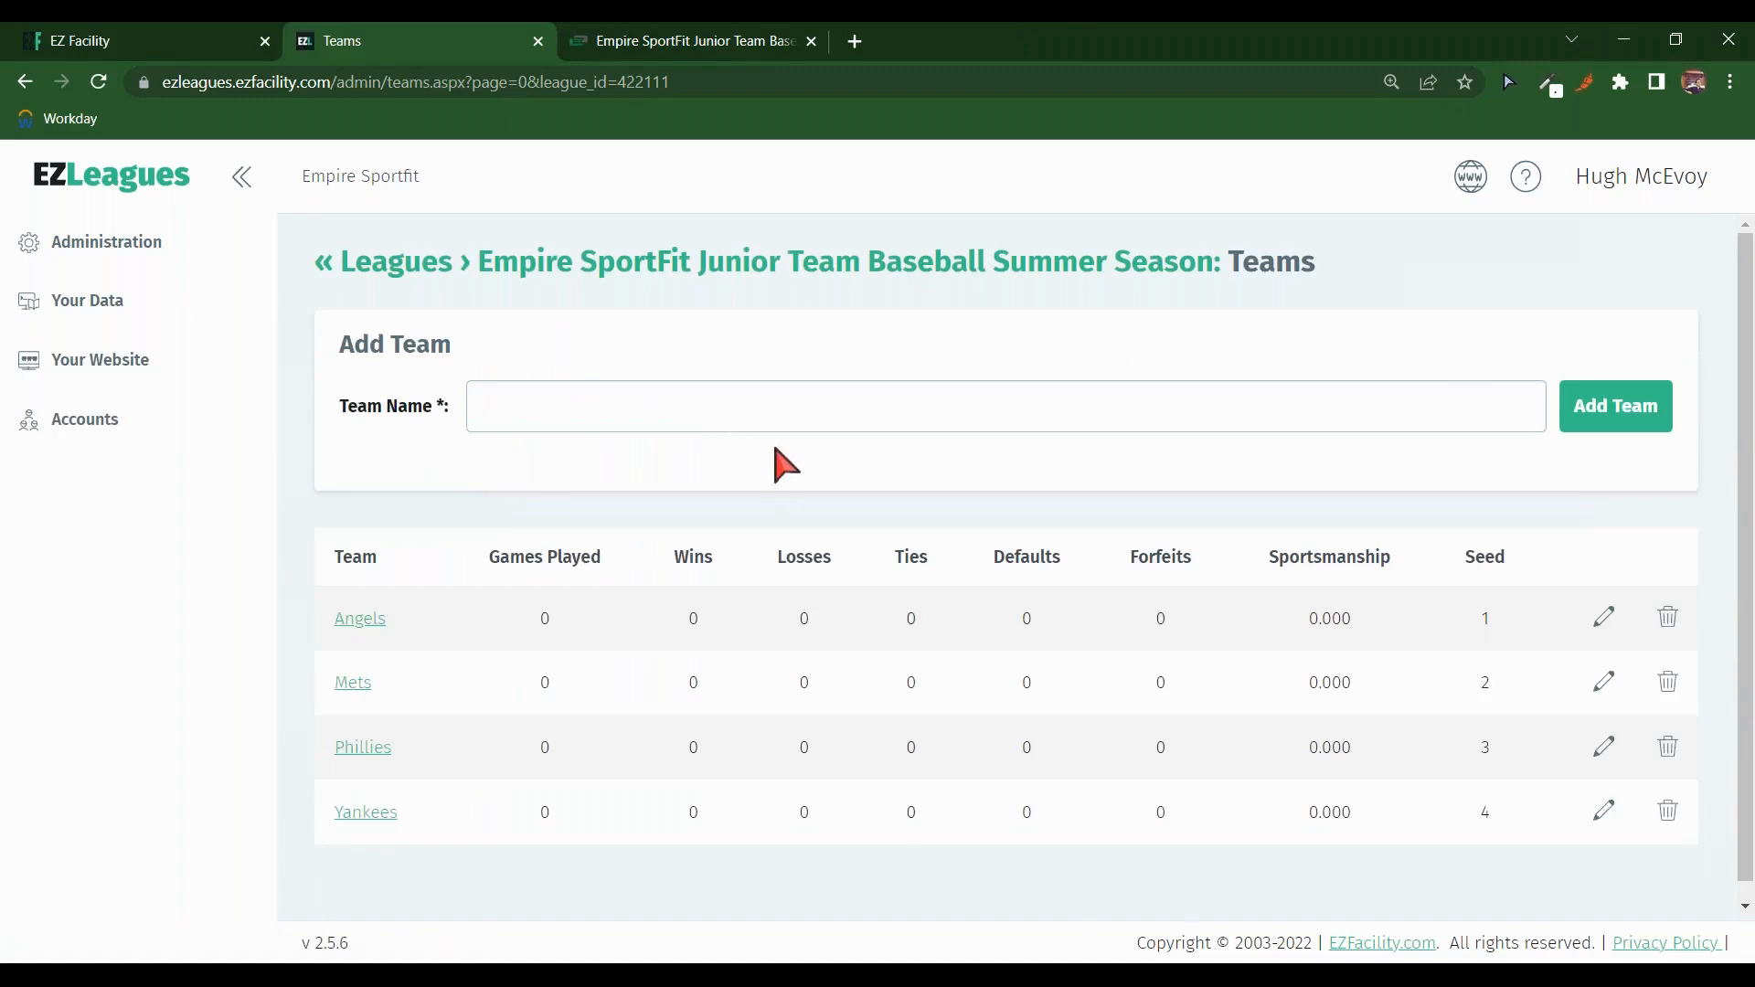
left_click(857, 274)
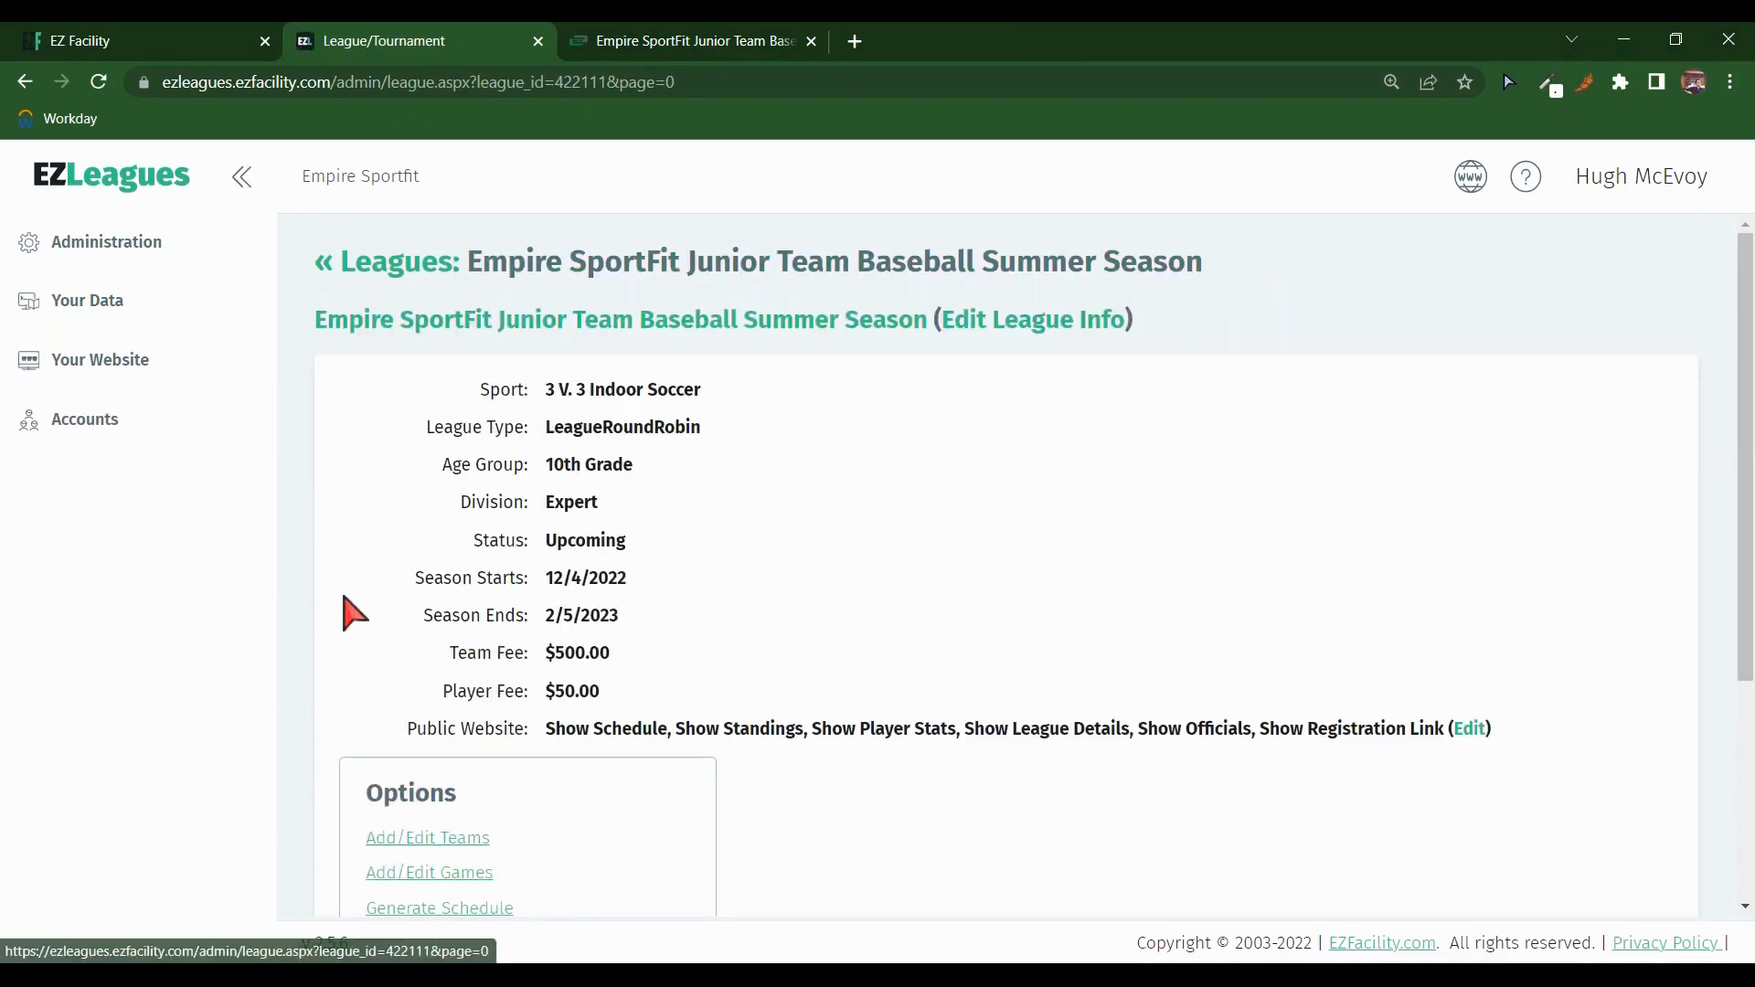
left_click(430, 872)
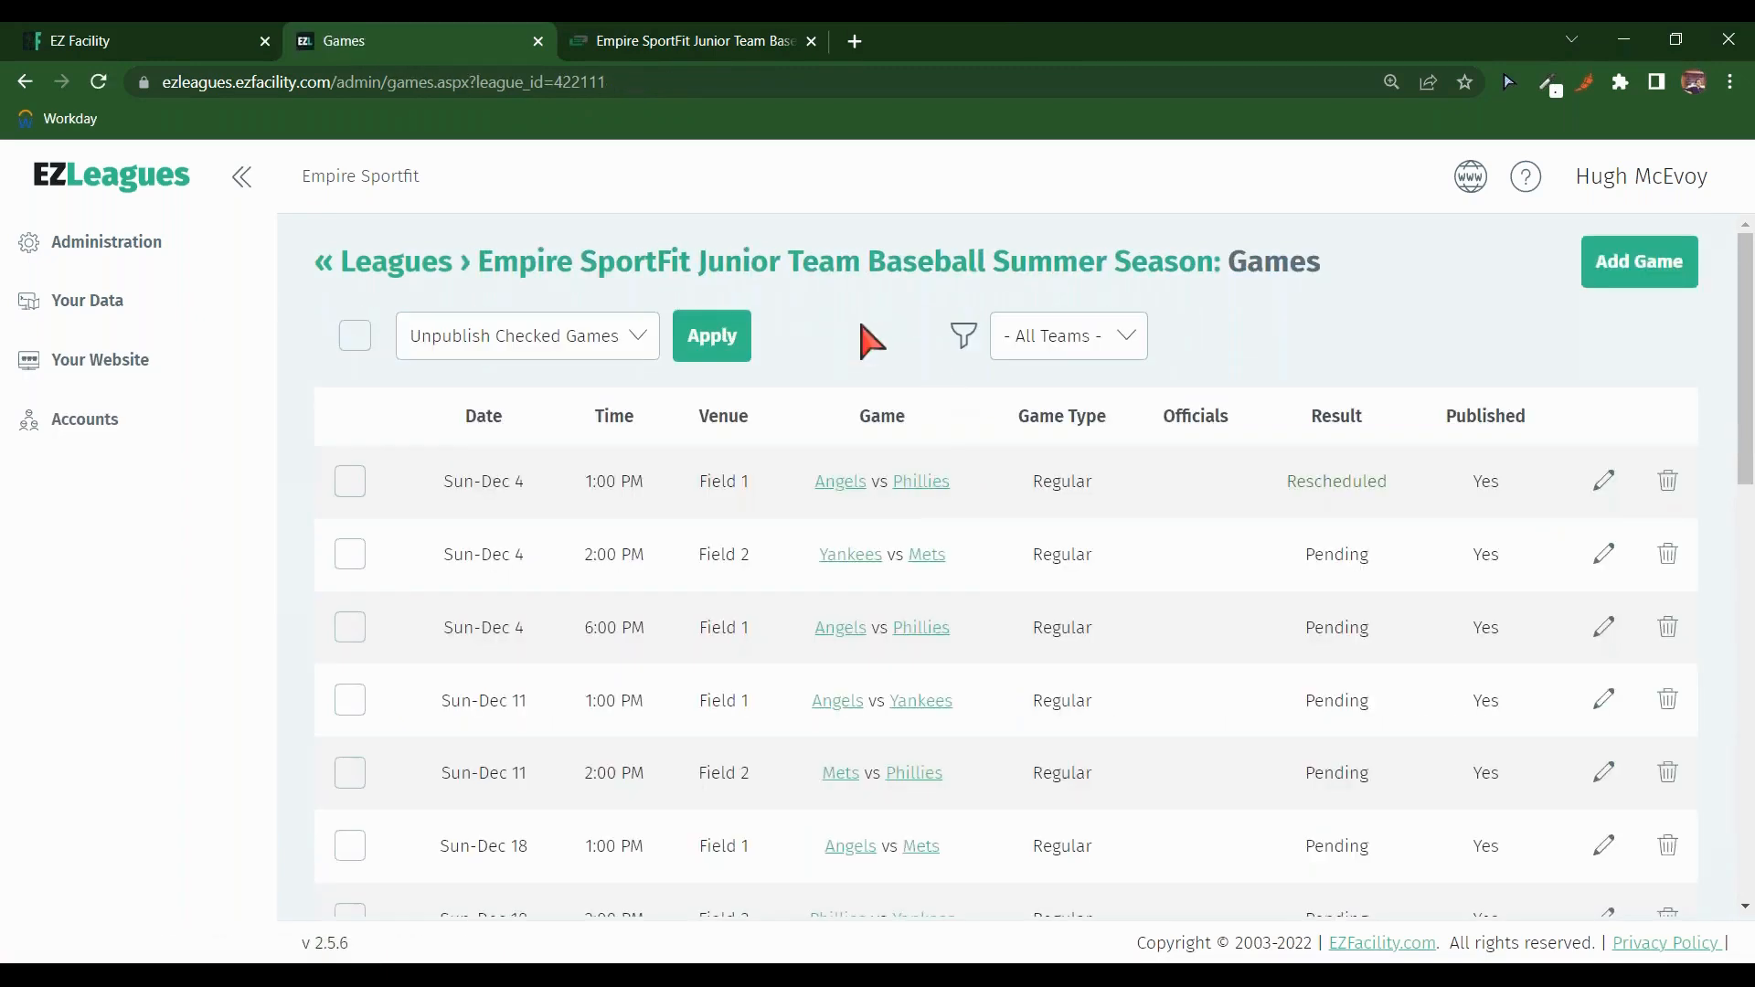
Step: Review the baseball league's games list and return to the league's details page
scroll(870, 337, "down", 1)
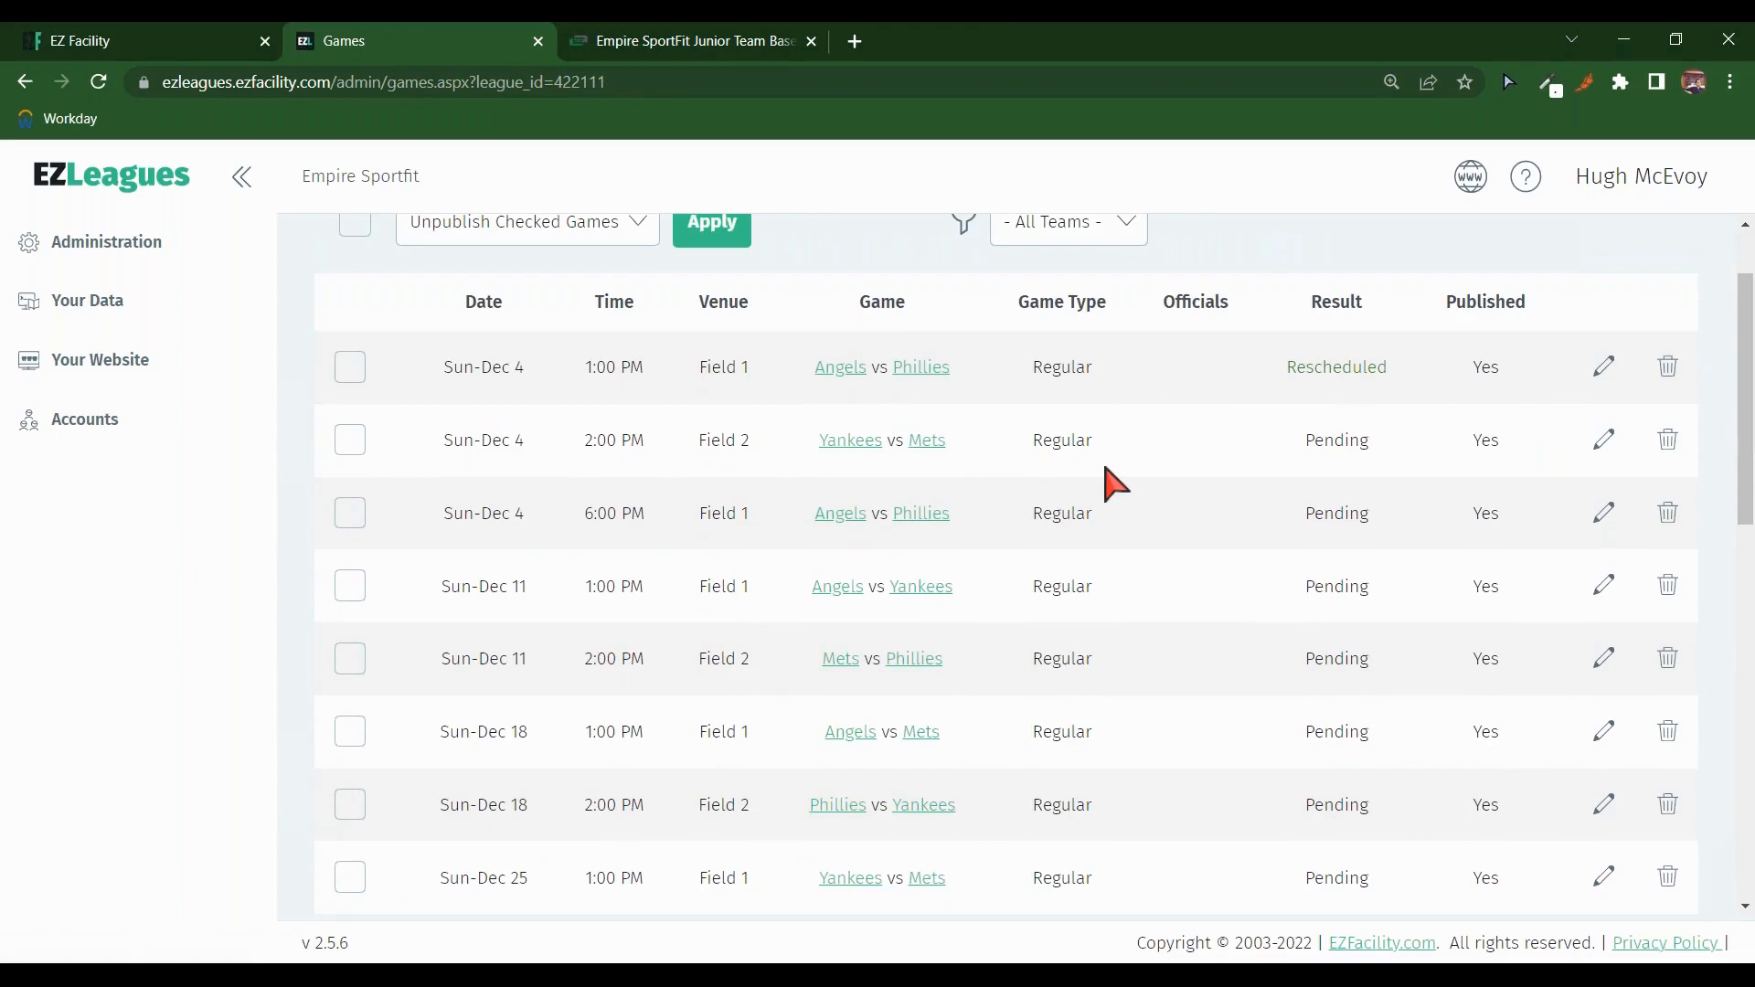
scroll(1154, 497, "up", 1)
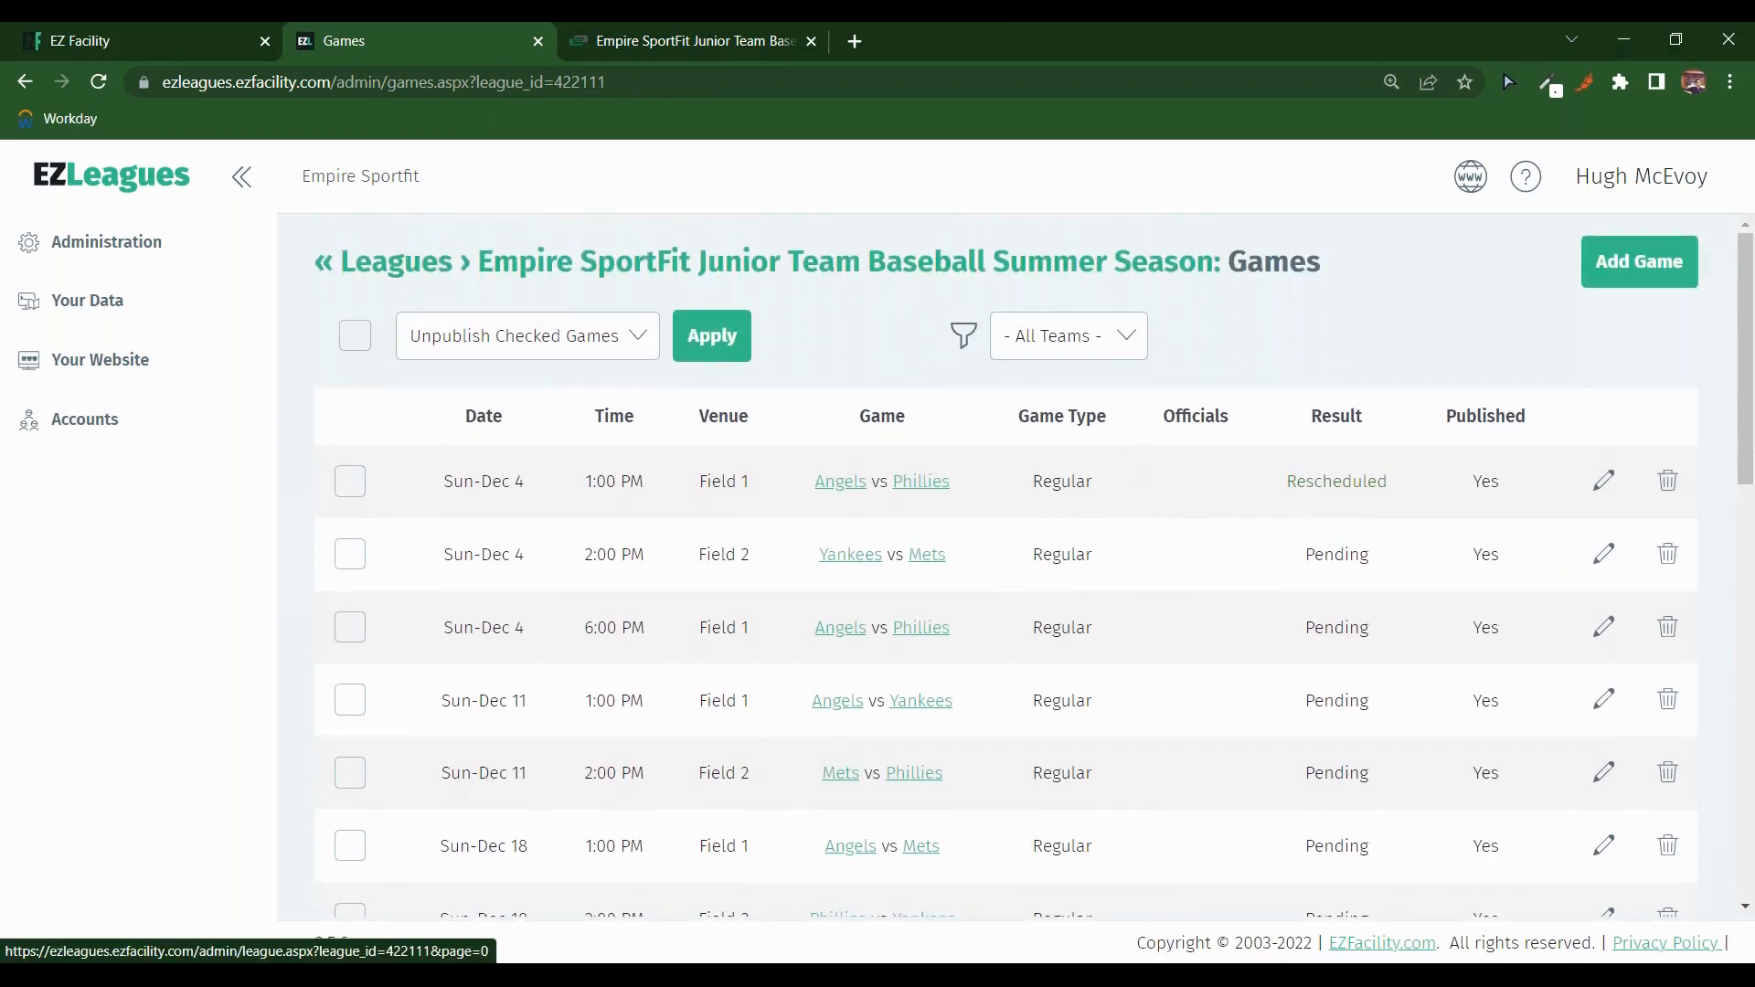
left_click(857, 263)
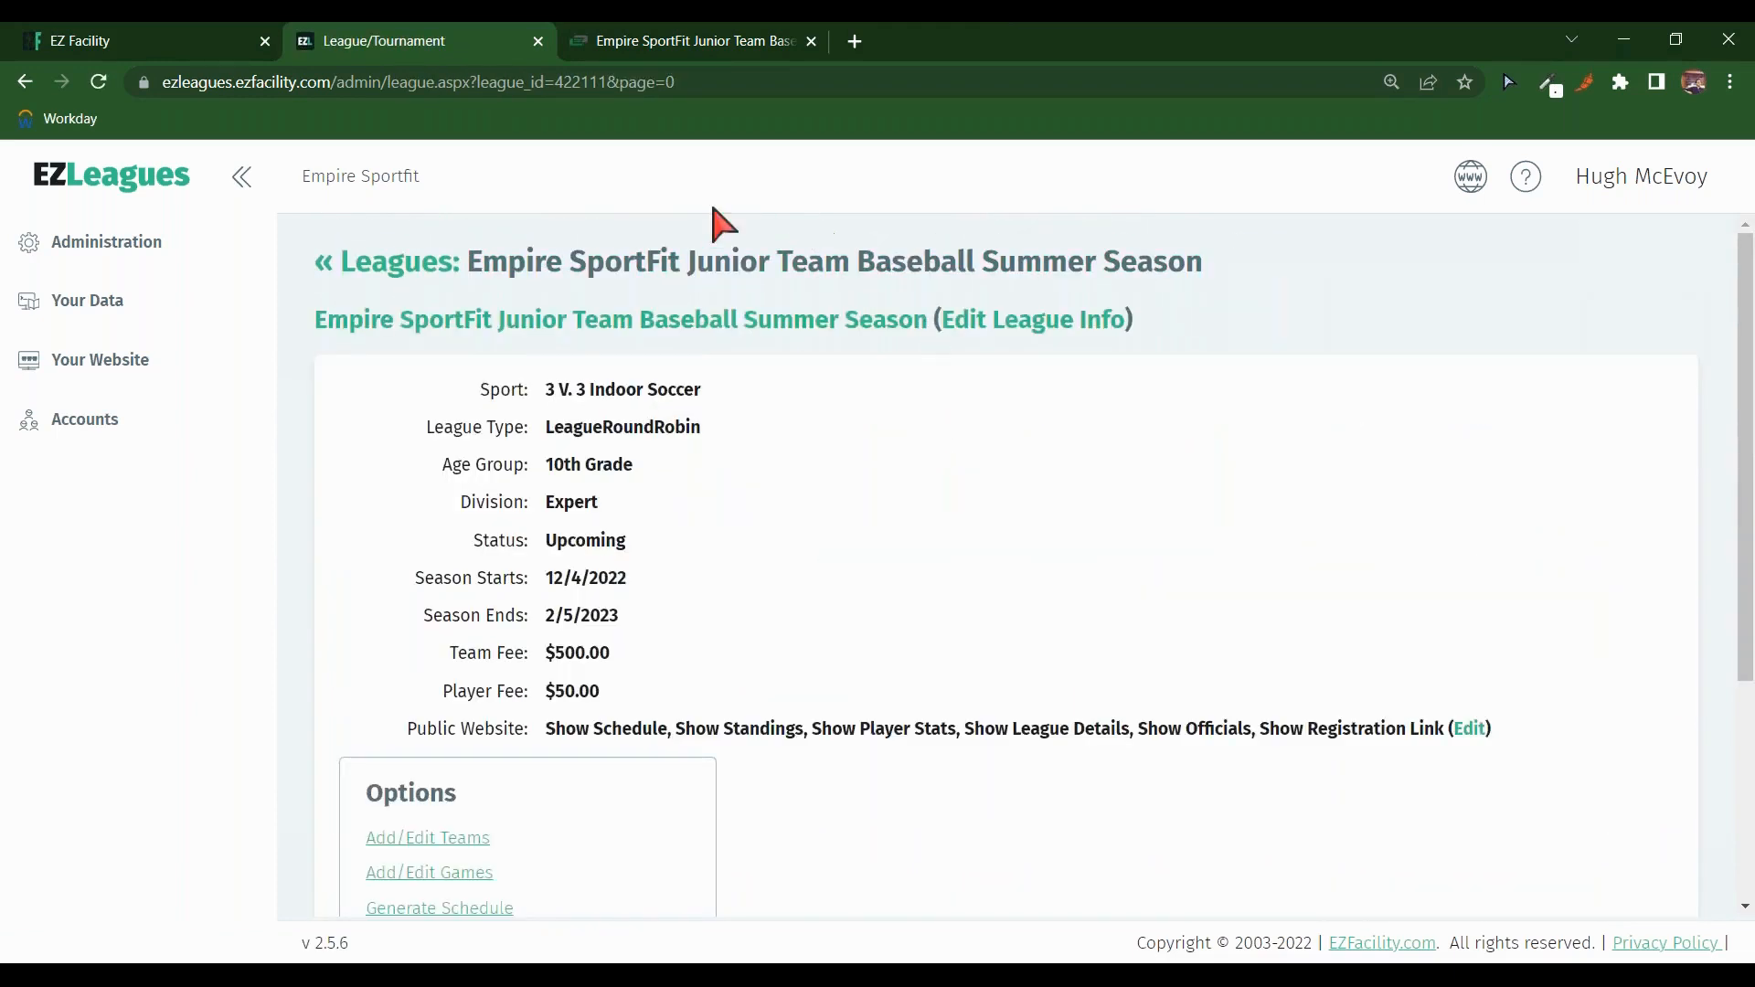
Step: Glance at the EZFacility schedule, then return to EZLeagues and review the baseball league's details and options
left_click(161, 26)
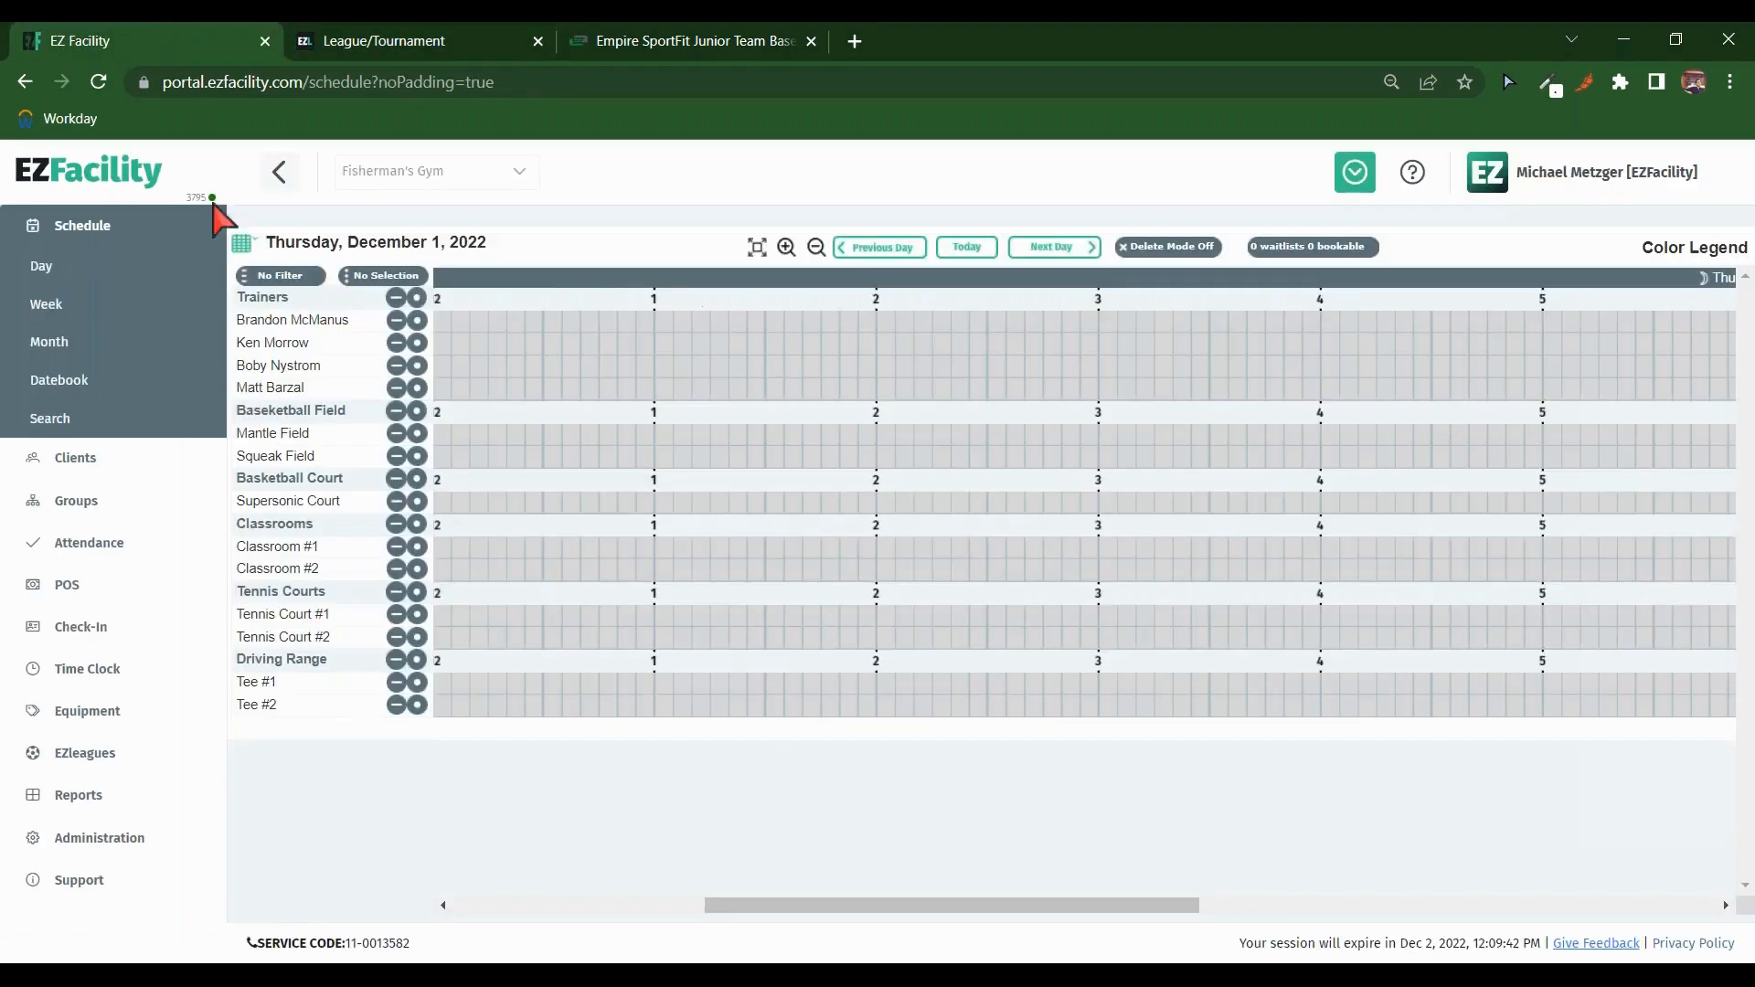
left_click(391, 40)
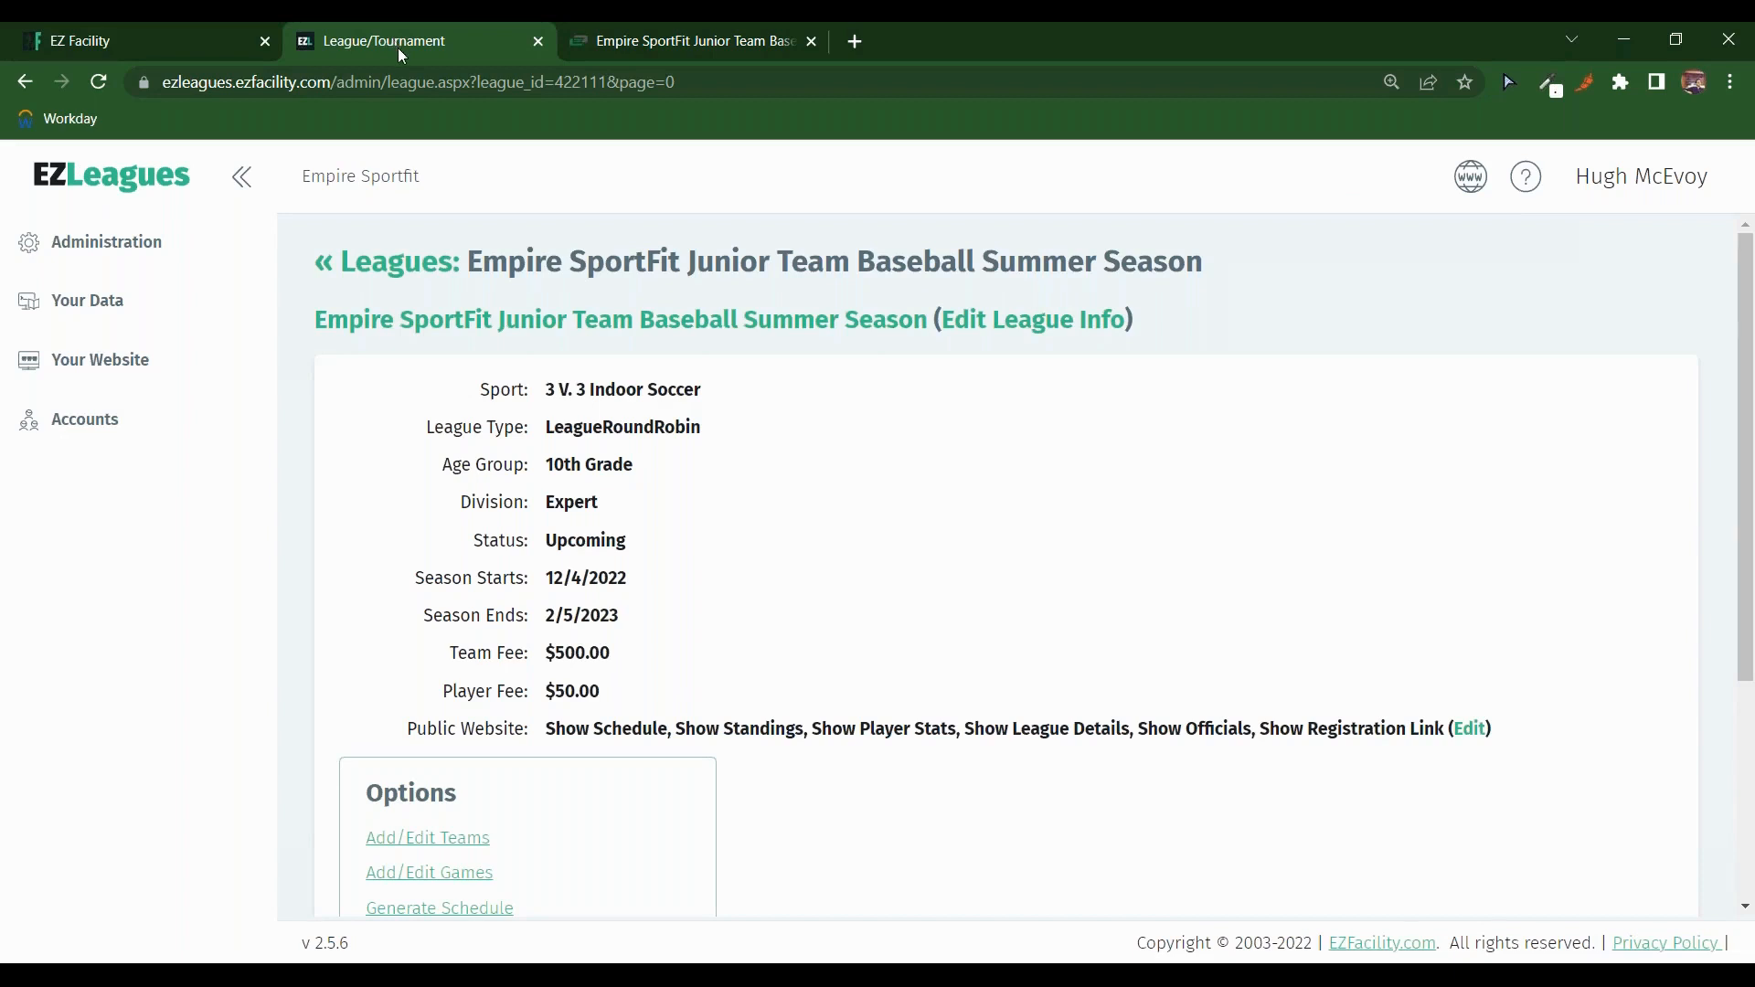
scroll(1079, 466, "down", 4)
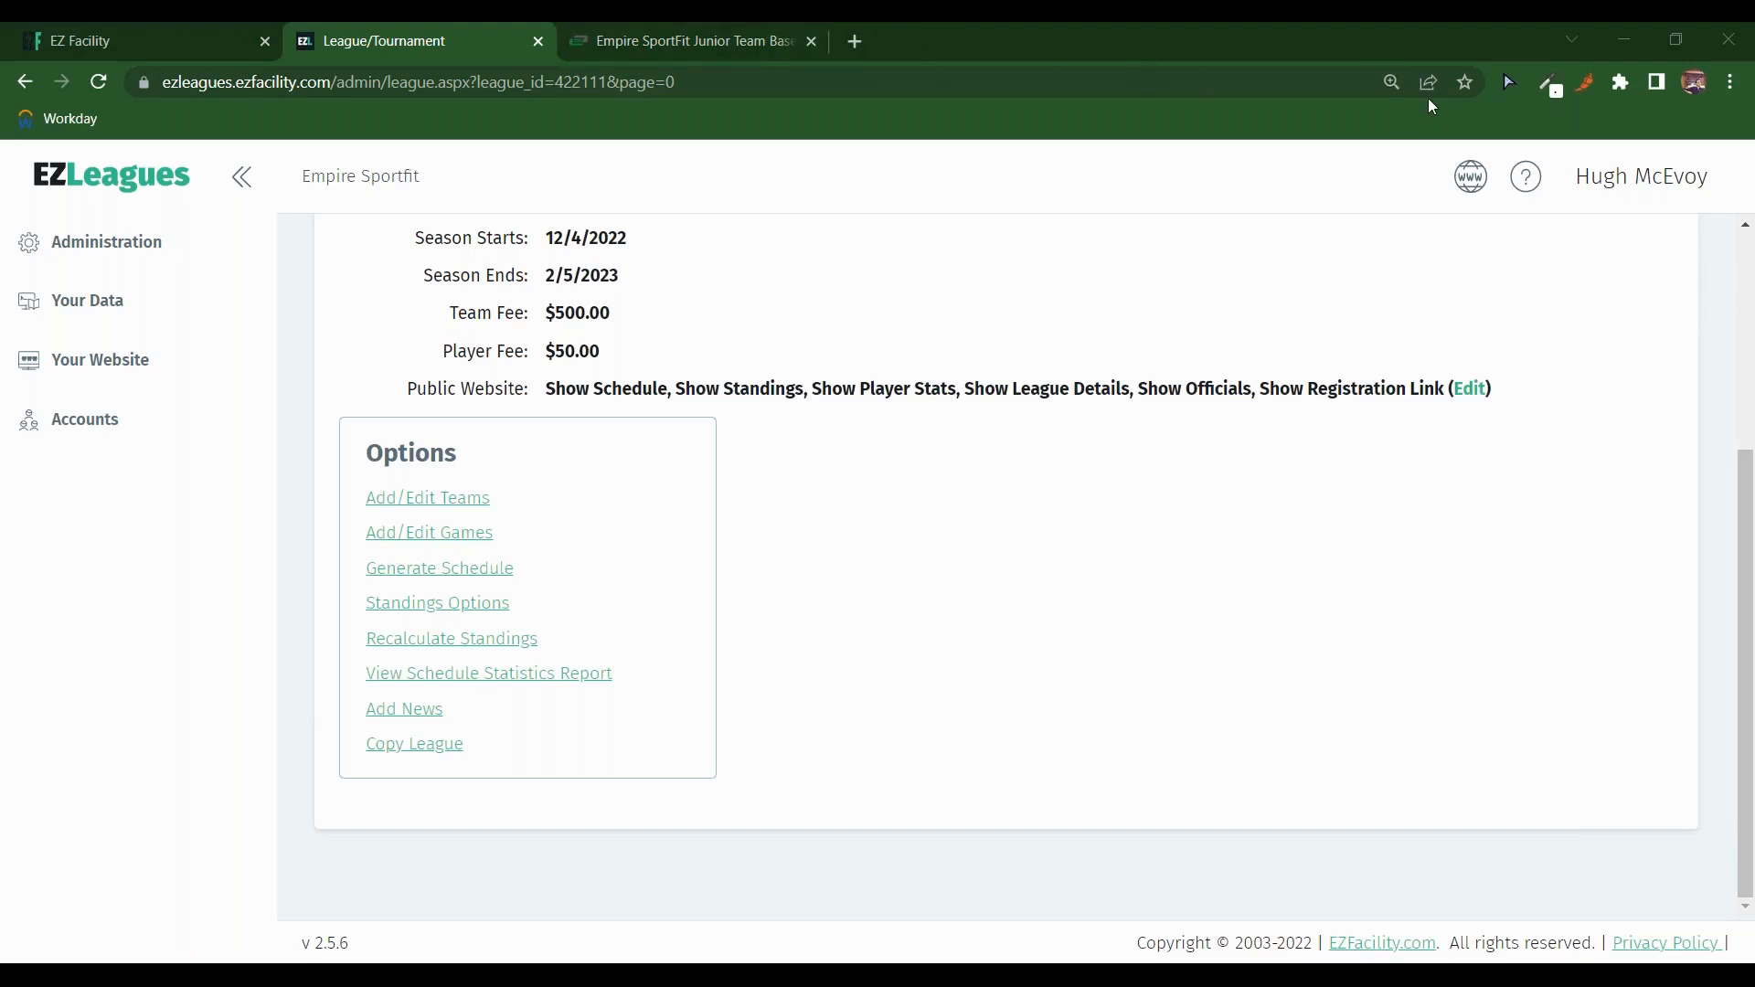
scroll(1175, 310, "up", 4)
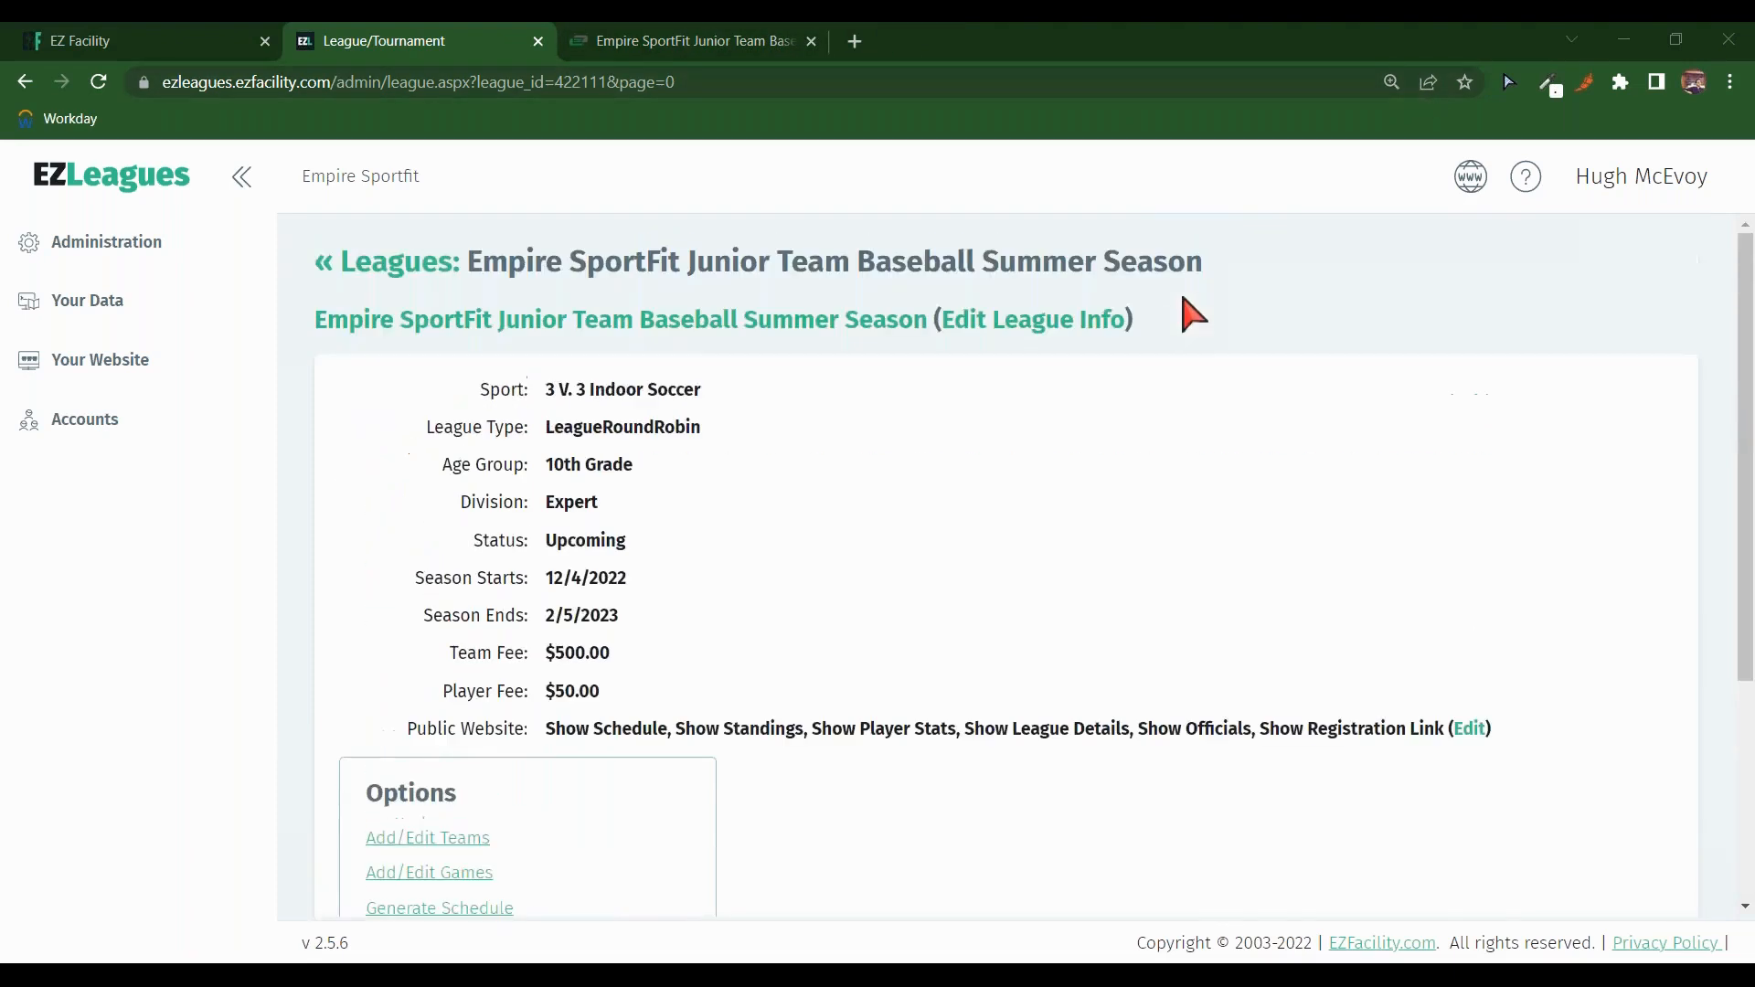
Step: Open the facility's public website from EZLeagues, switch to the baseball league's public page, close the extra site tab and highlight the page address
left_click(1471, 192)
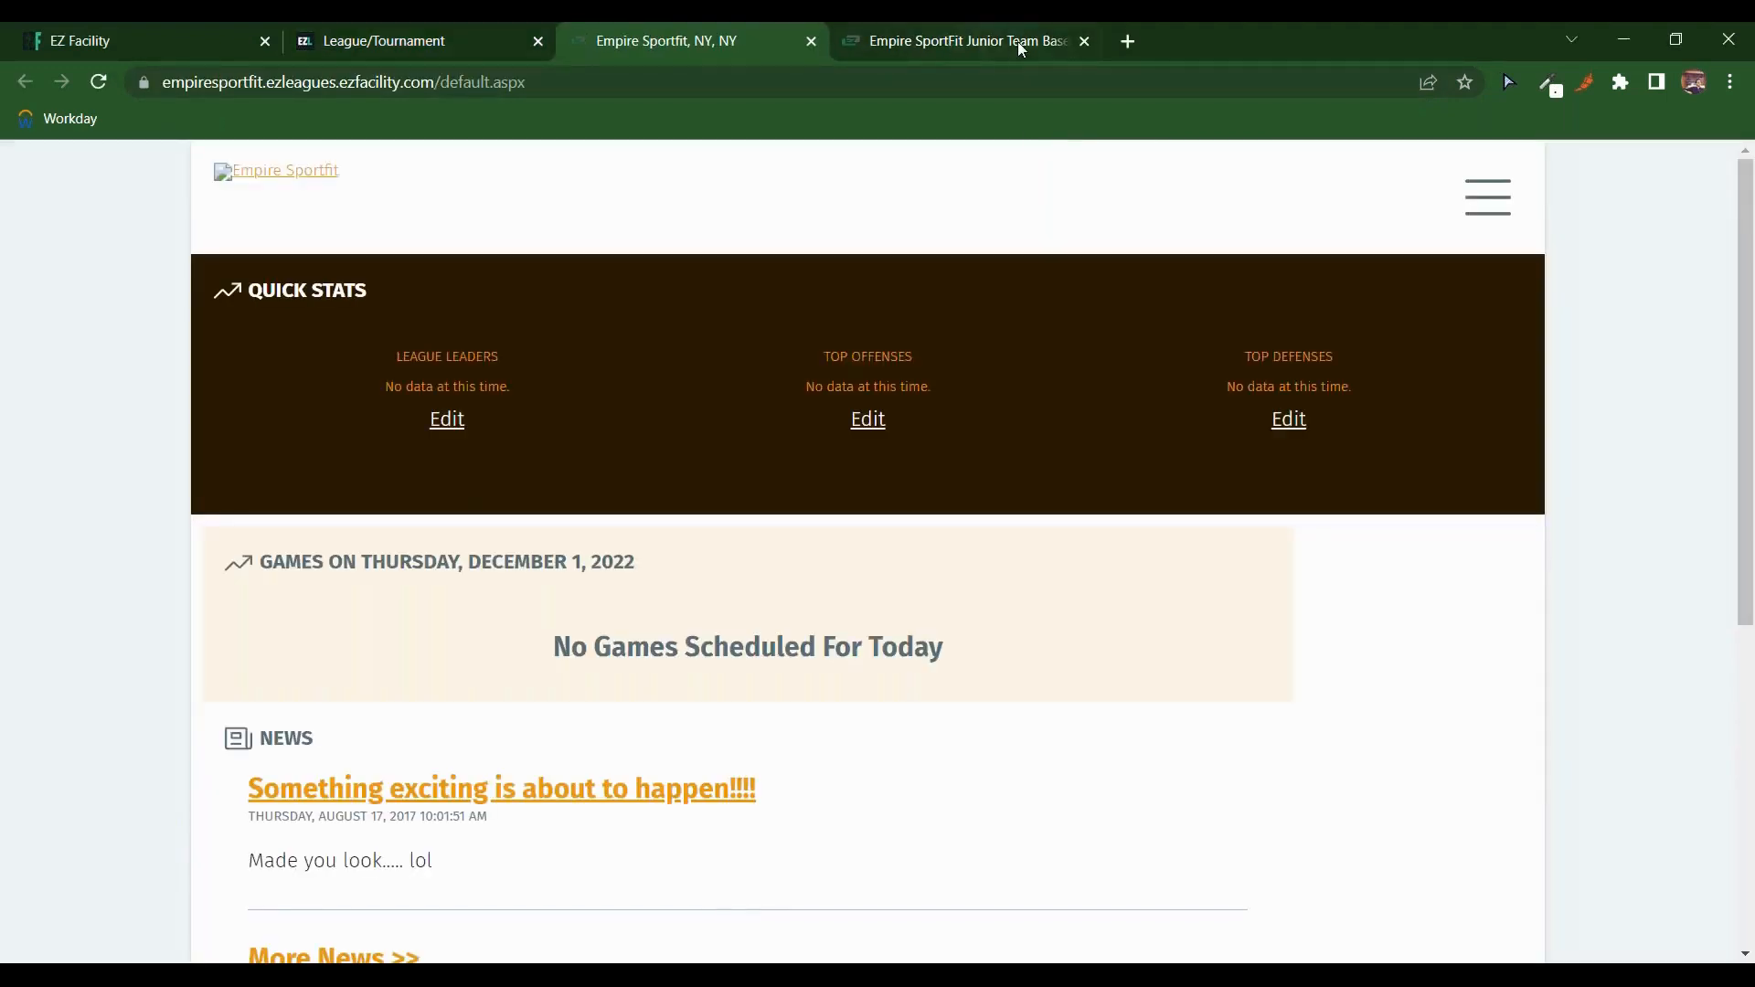
left_click(926, 43)
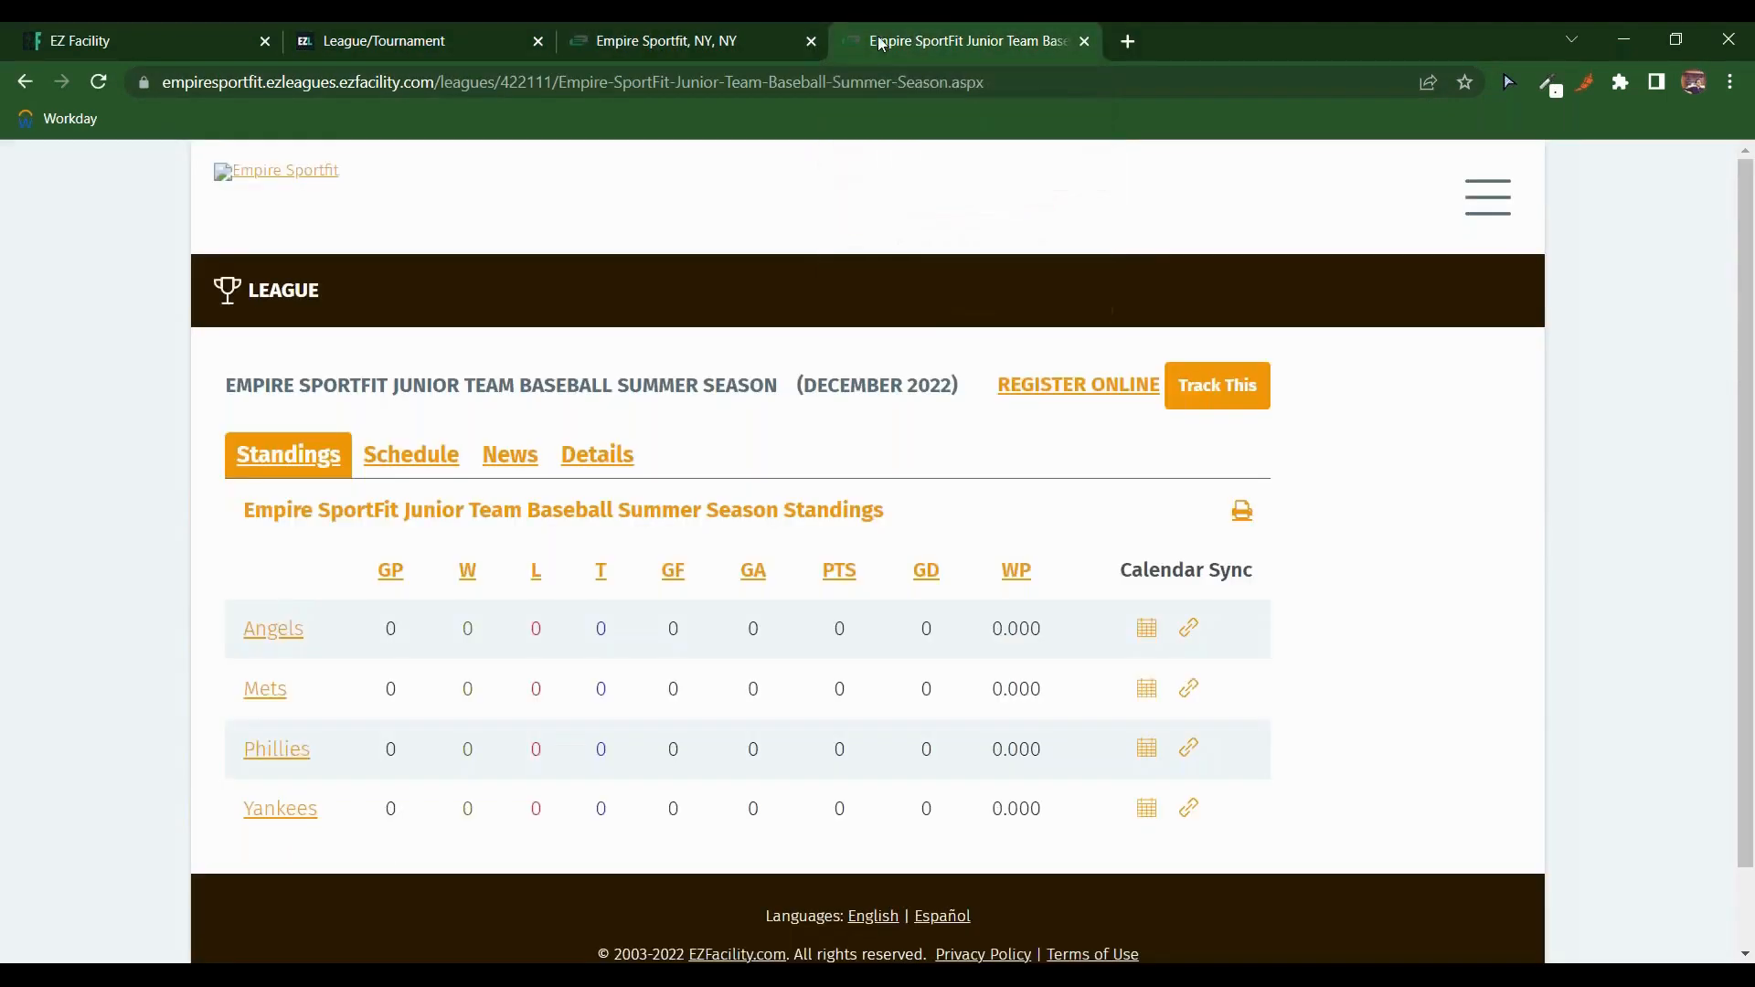
left_click(811, 41)
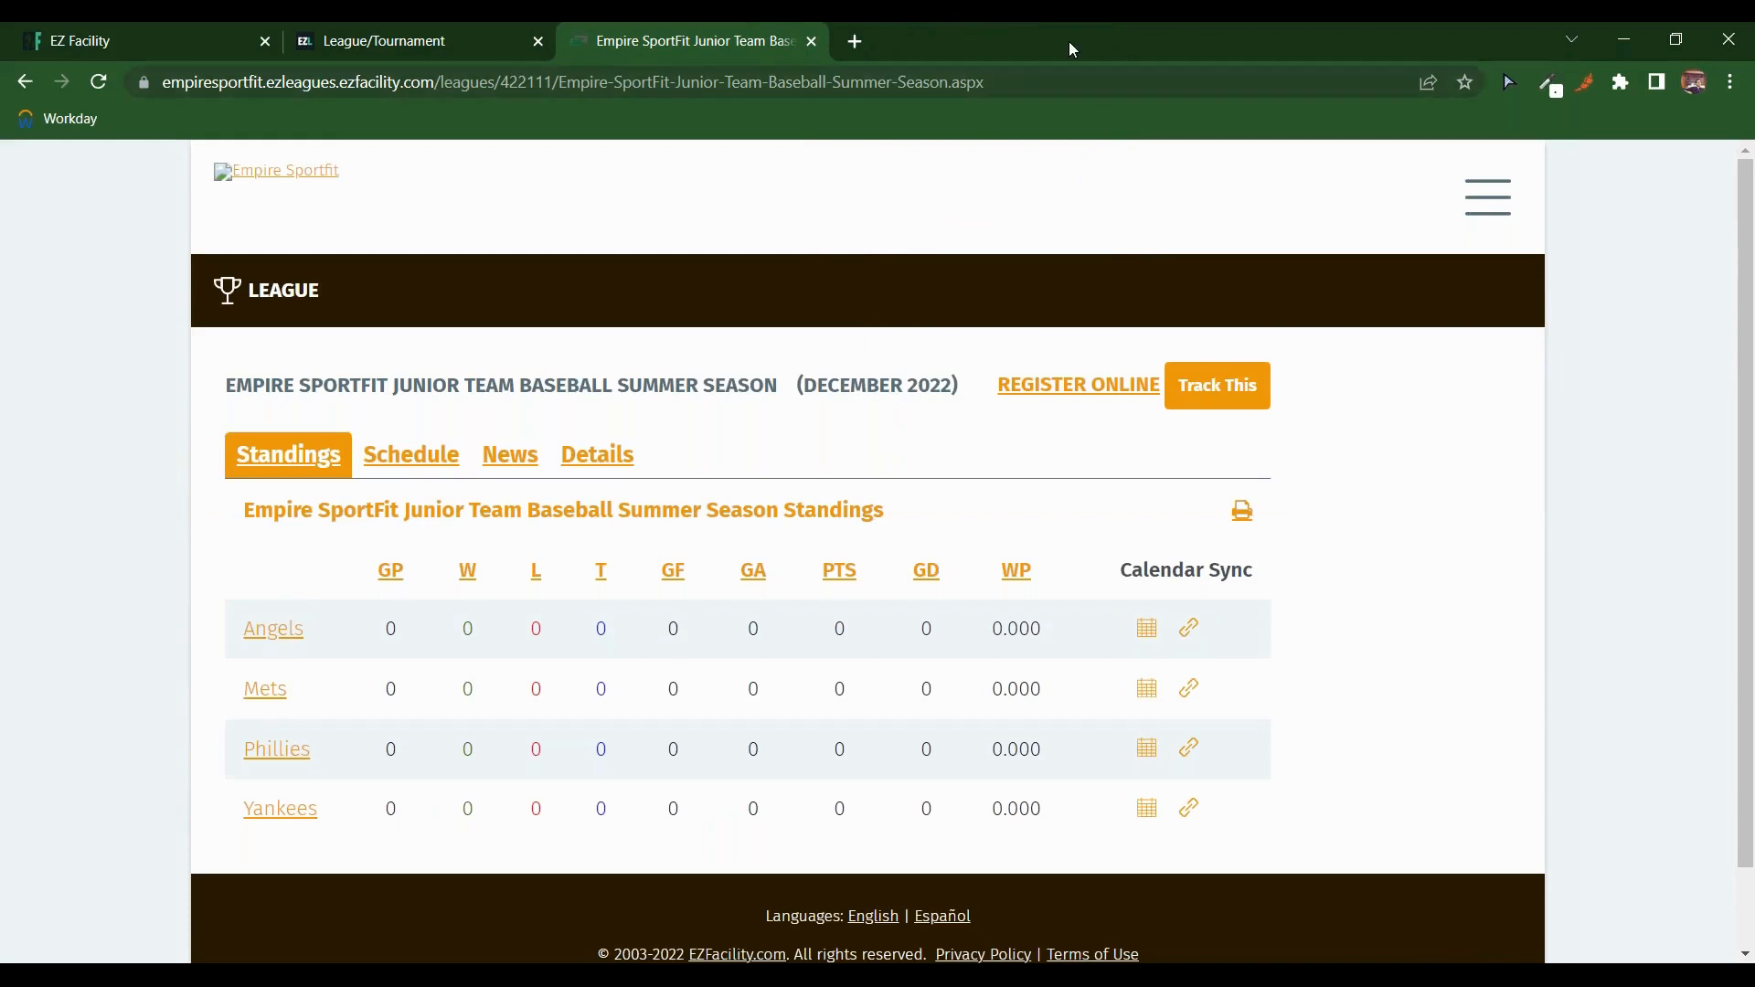
left_click(903, 81)
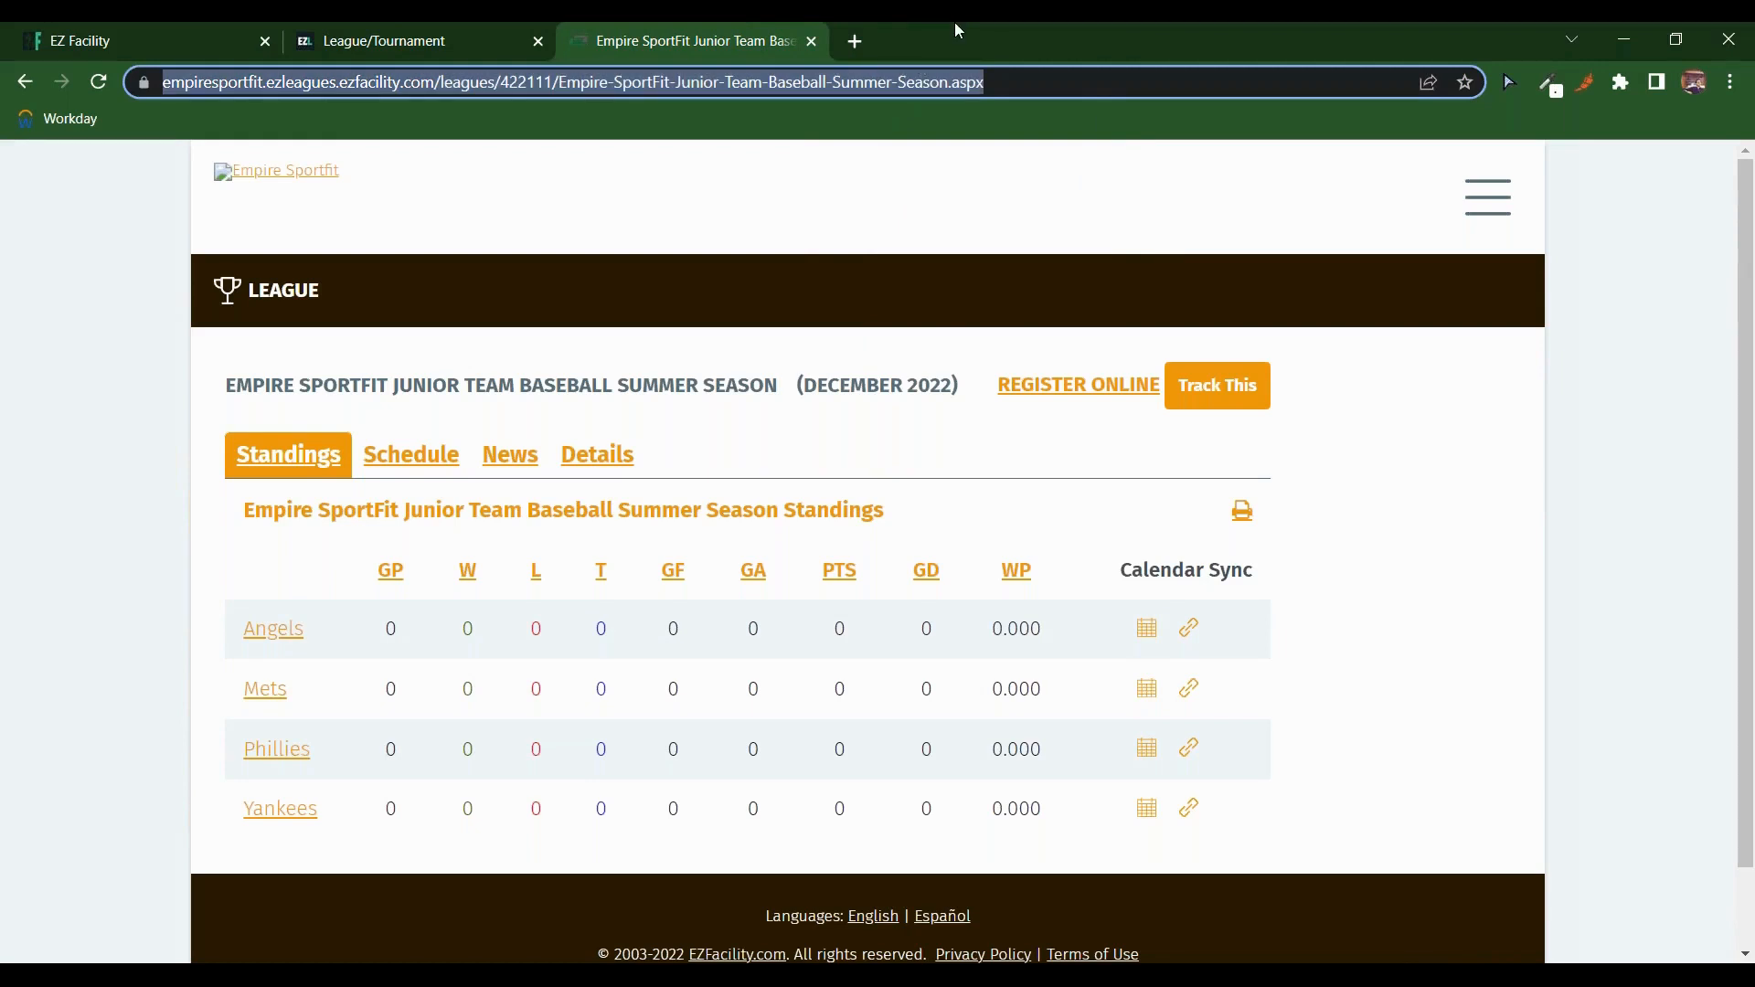
Step: Browse the public website's home page and open its Leagues page
left_click(1493, 192)
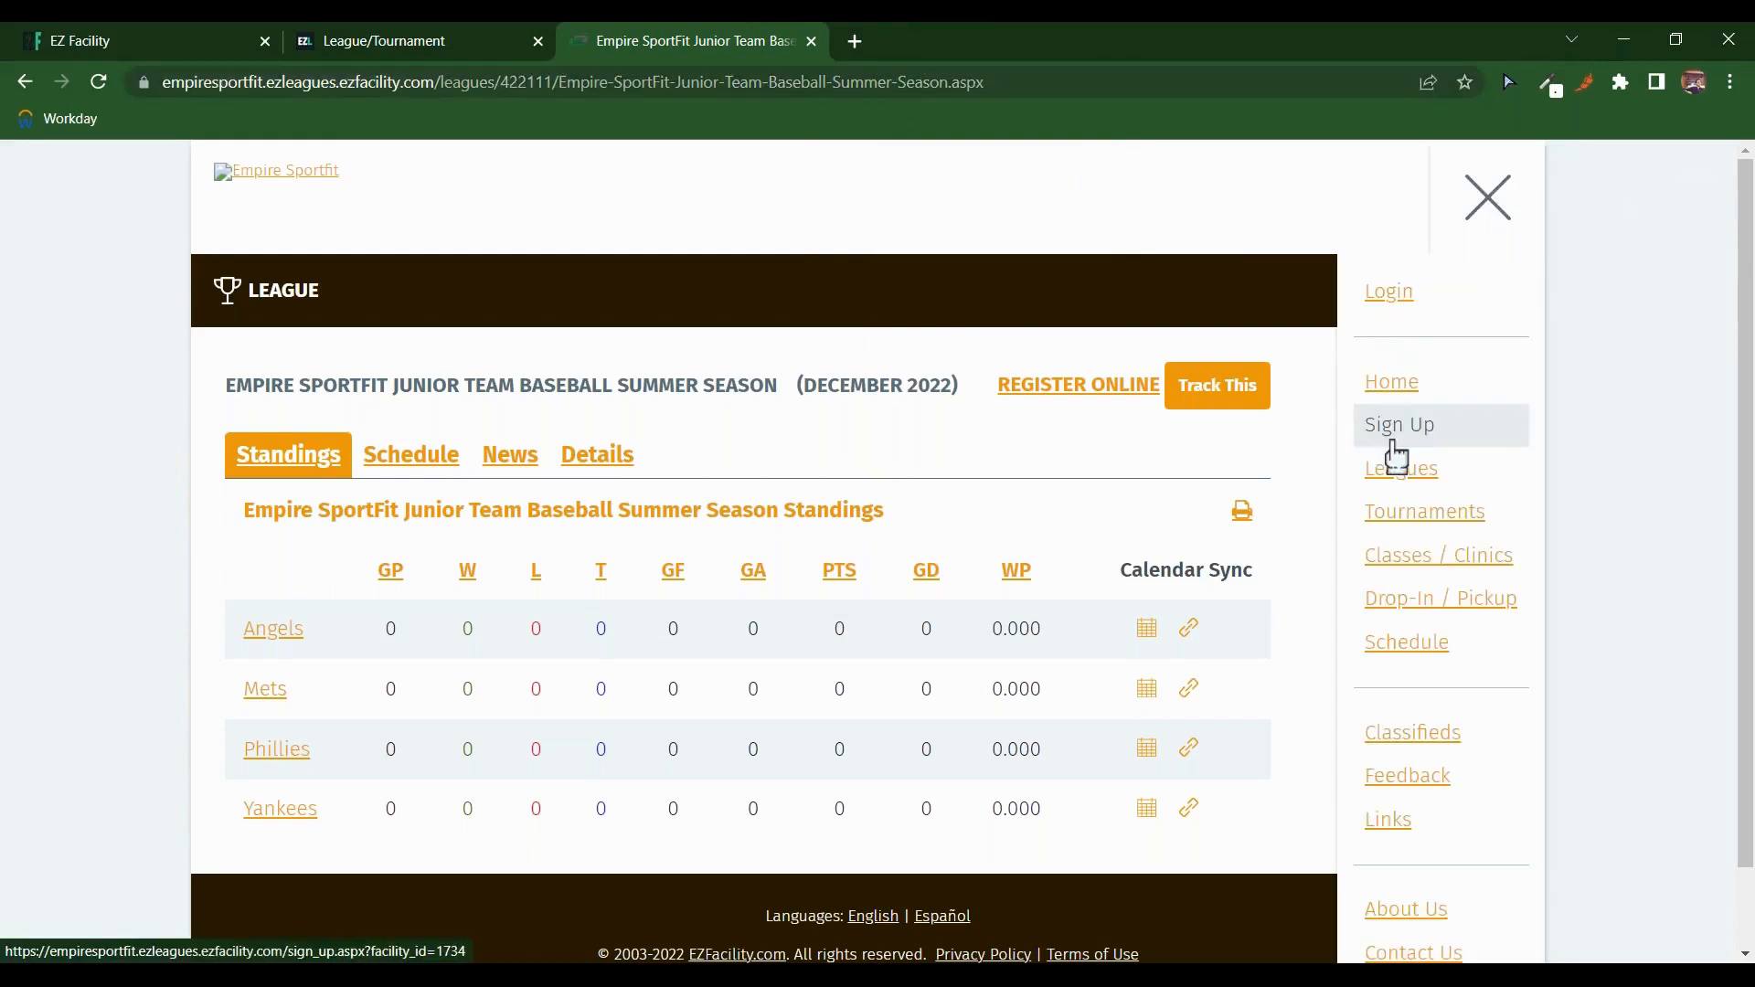
left_click(1392, 382)
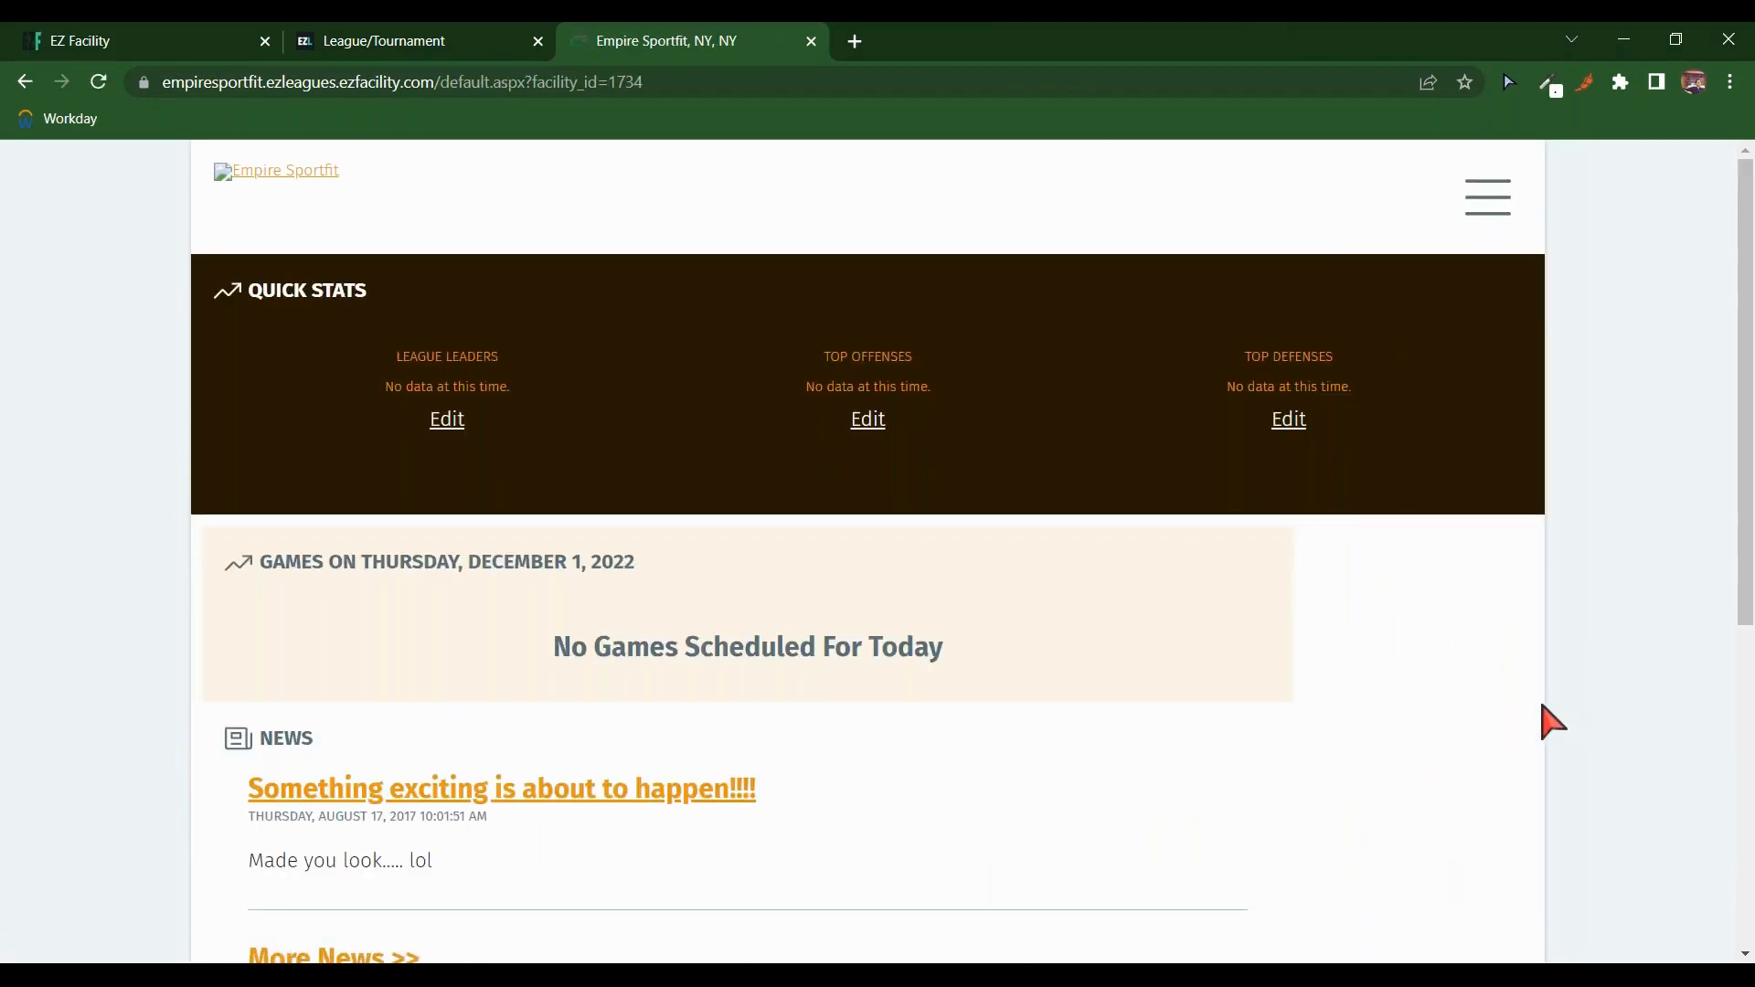
scroll(1552, 717, "down", 5)
scroll(1528, 674, "up", 5)
left_click(1490, 206)
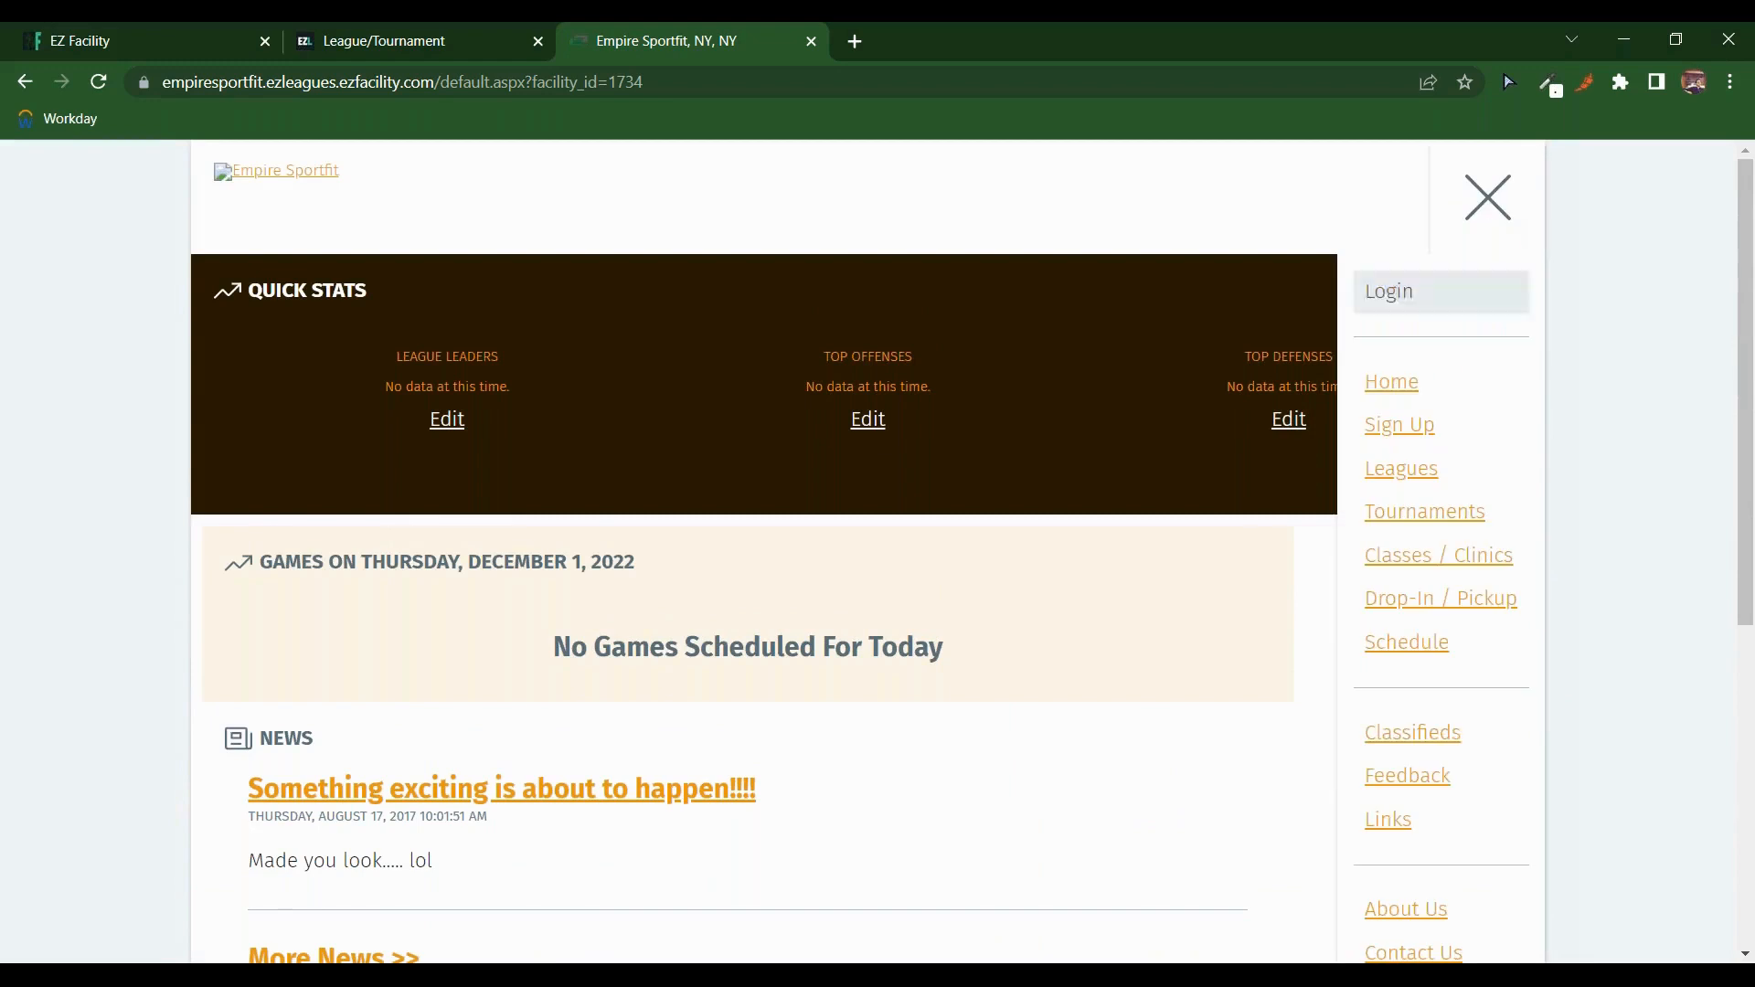
left_click(1418, 467)
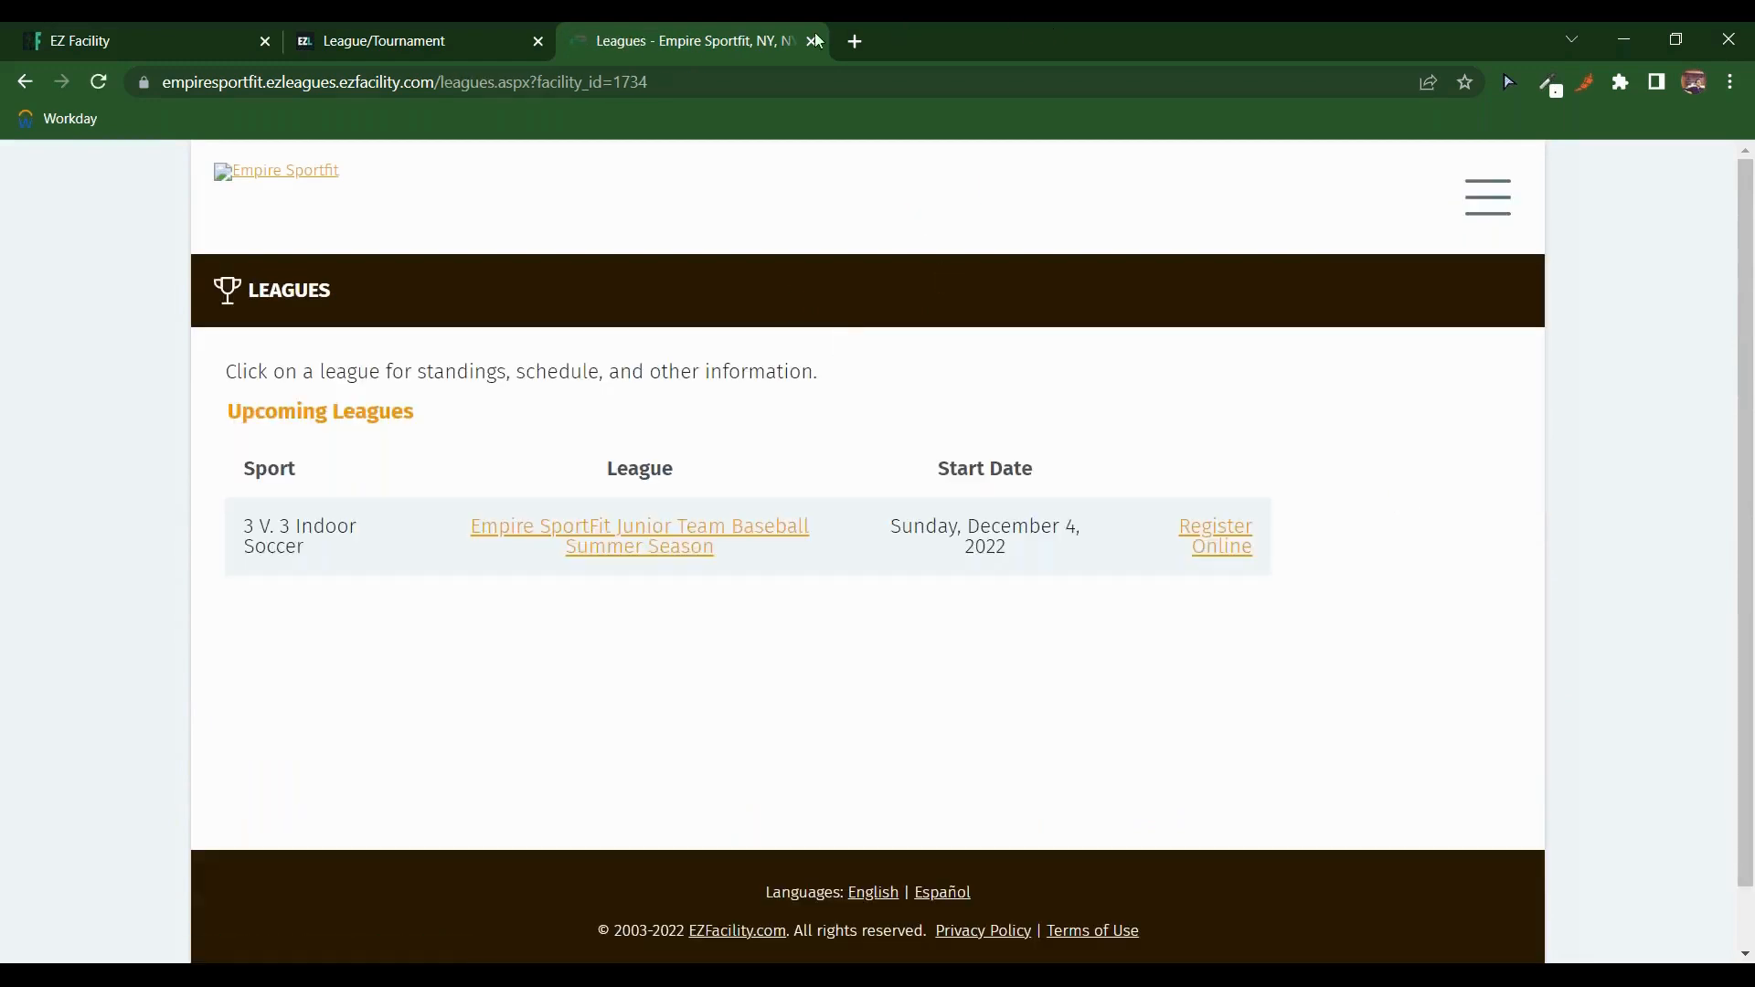
Step: Return to EZLeagues, open the Administration page and review the Your Website section
left_click(497, 35)
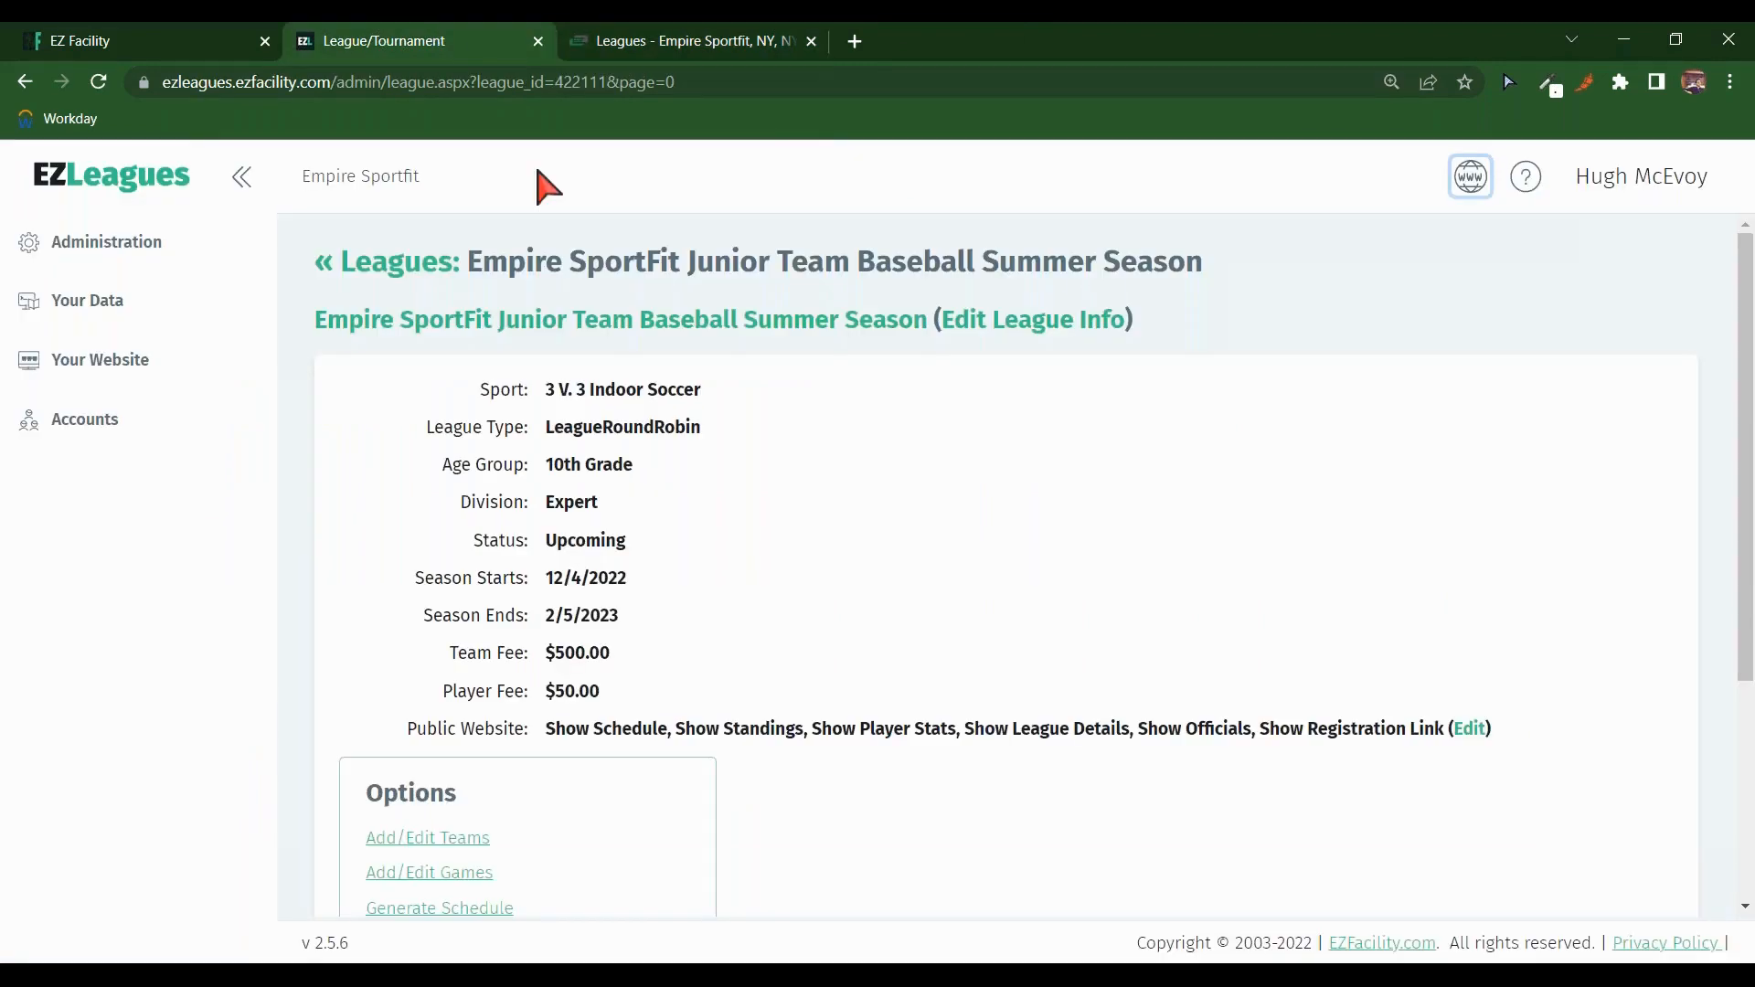
left_click(219, 242)
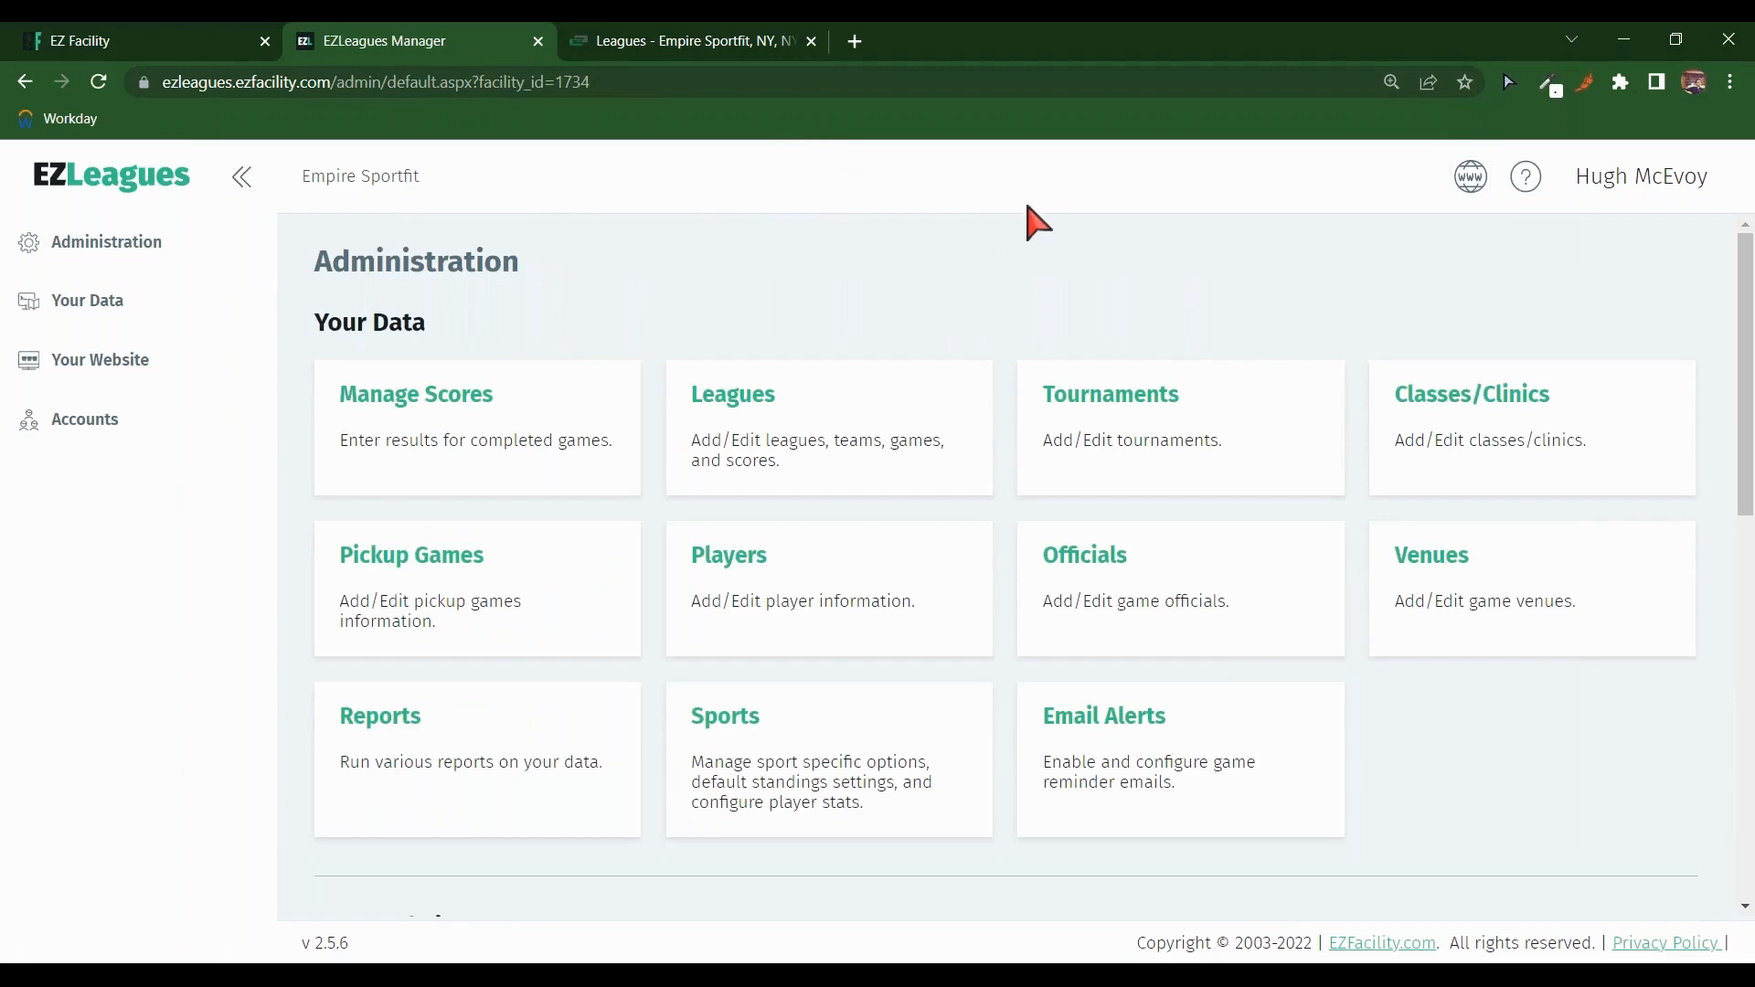
scroll(1013, 353, "down", 6)
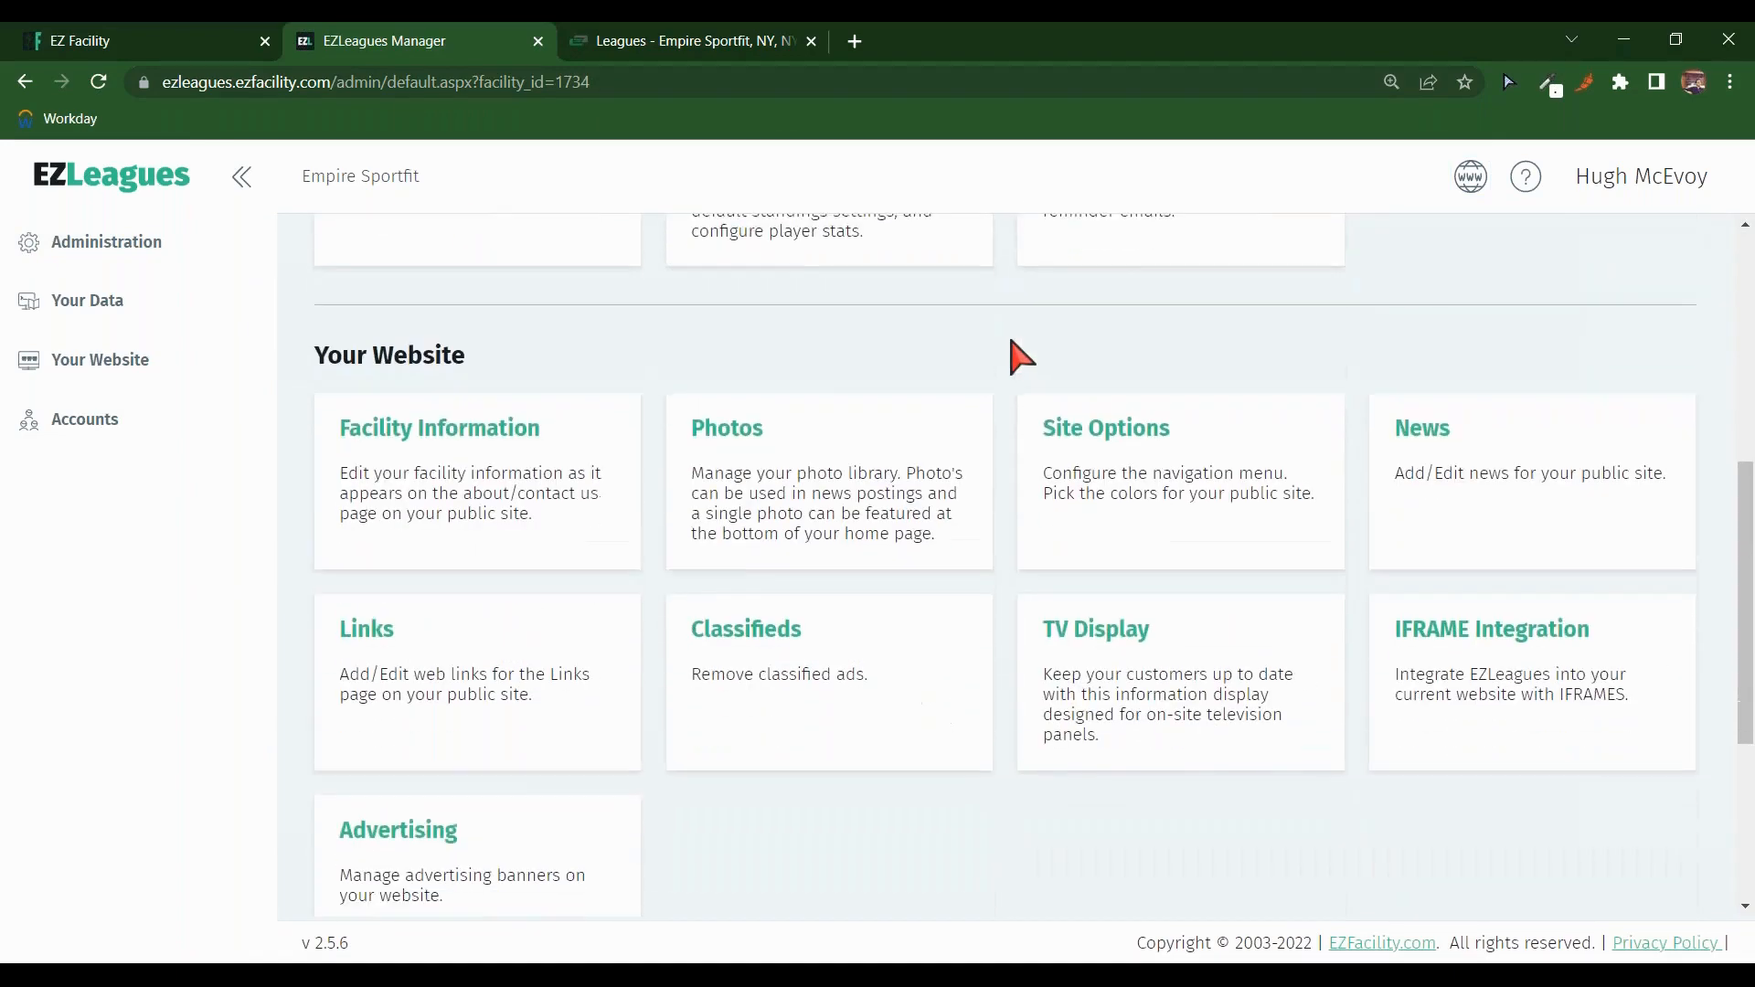
triple_click(402, 359)
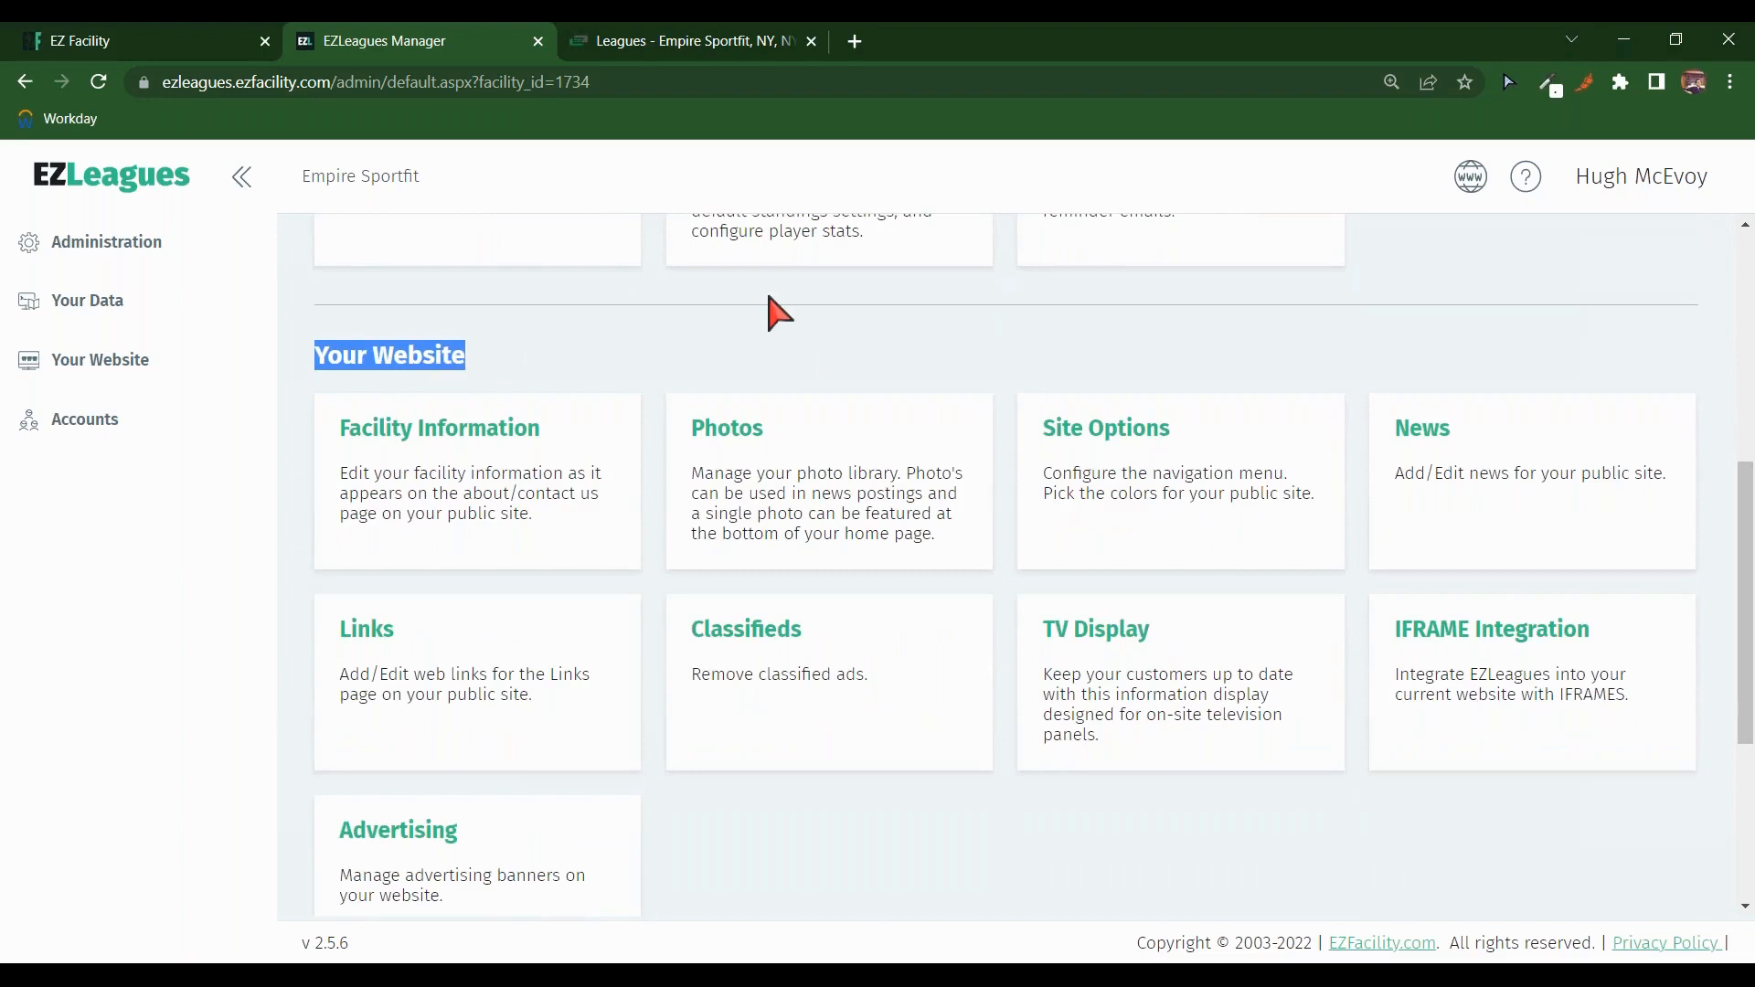
scroll(778, 314, "down", 1)
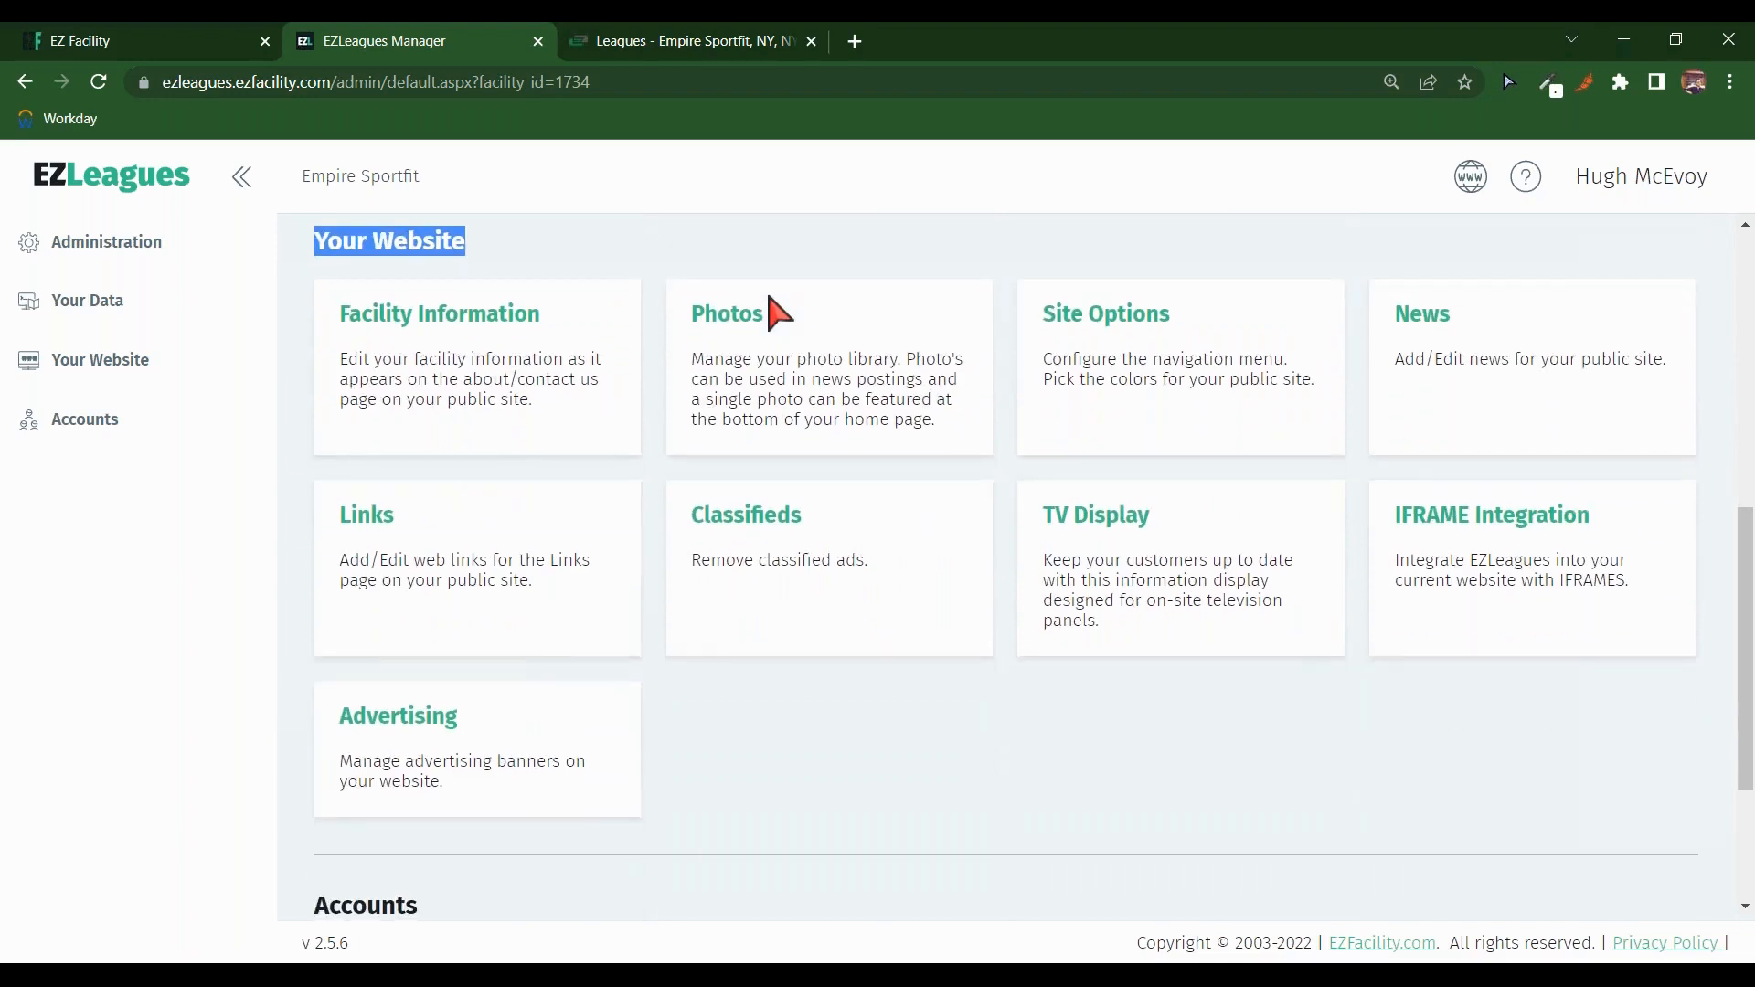
Step: Open IFRAME Integration and review the embed codes for the public pages, highlighting the Leagues Page heading
left_click(1516, 520)
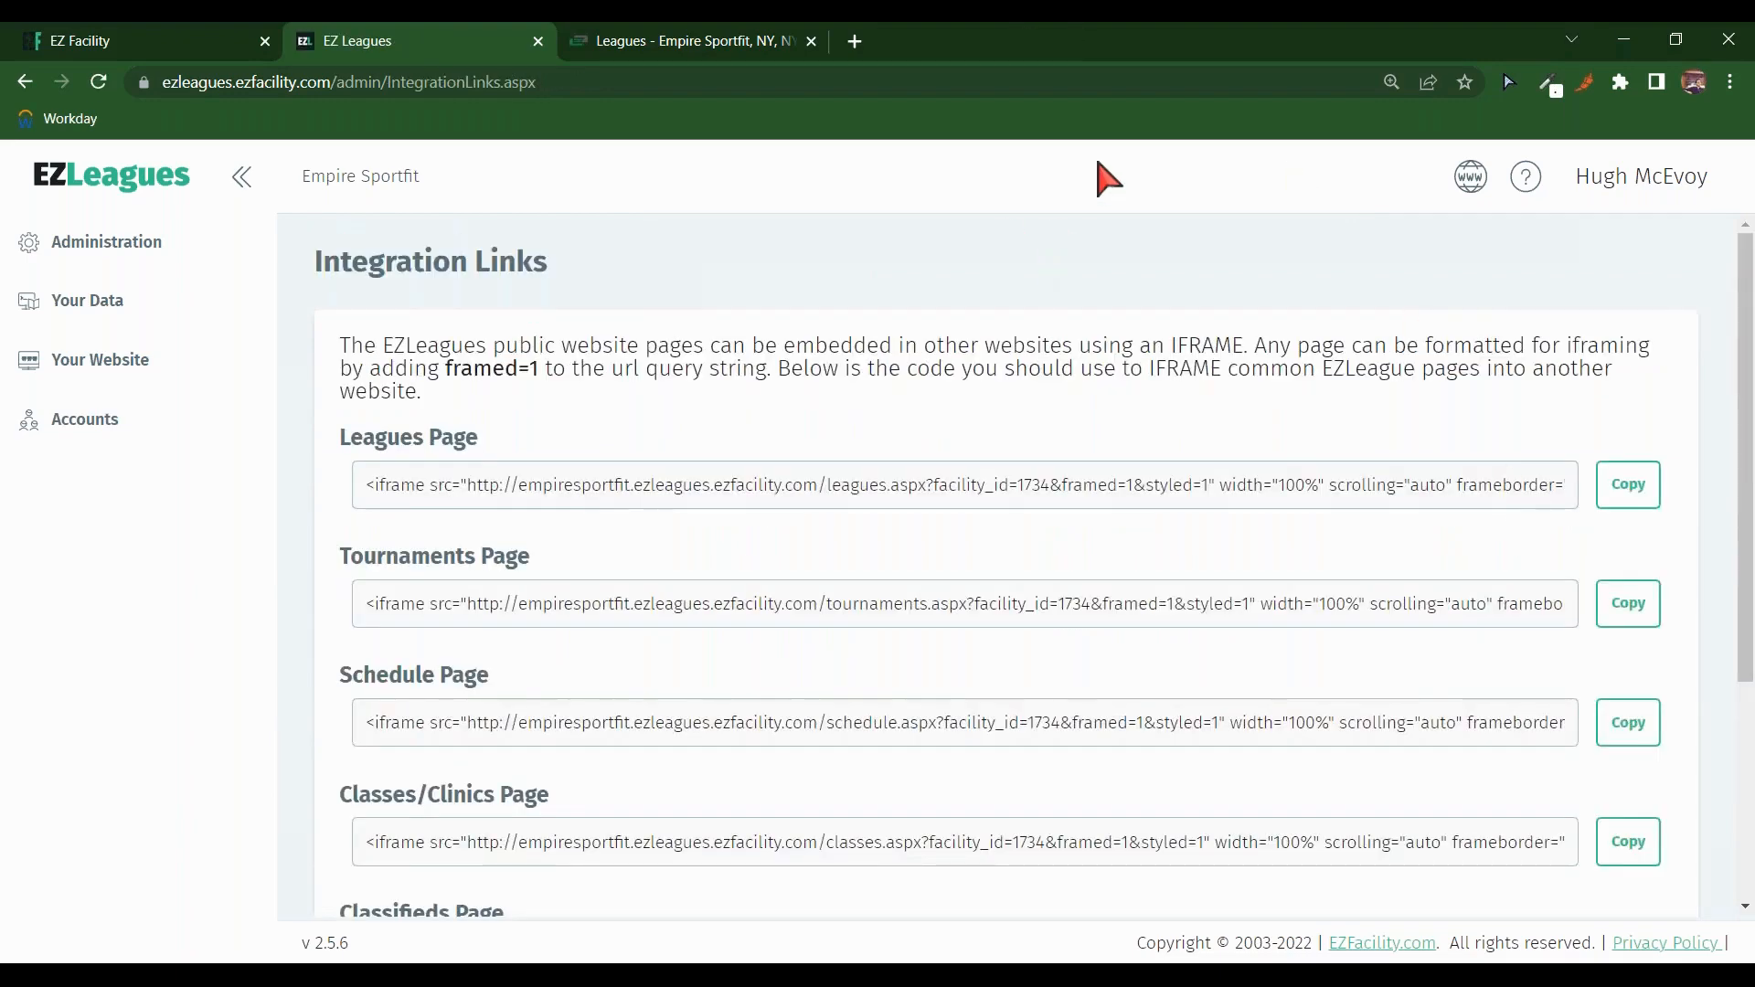
scroll(1036, 249, "down", 3)
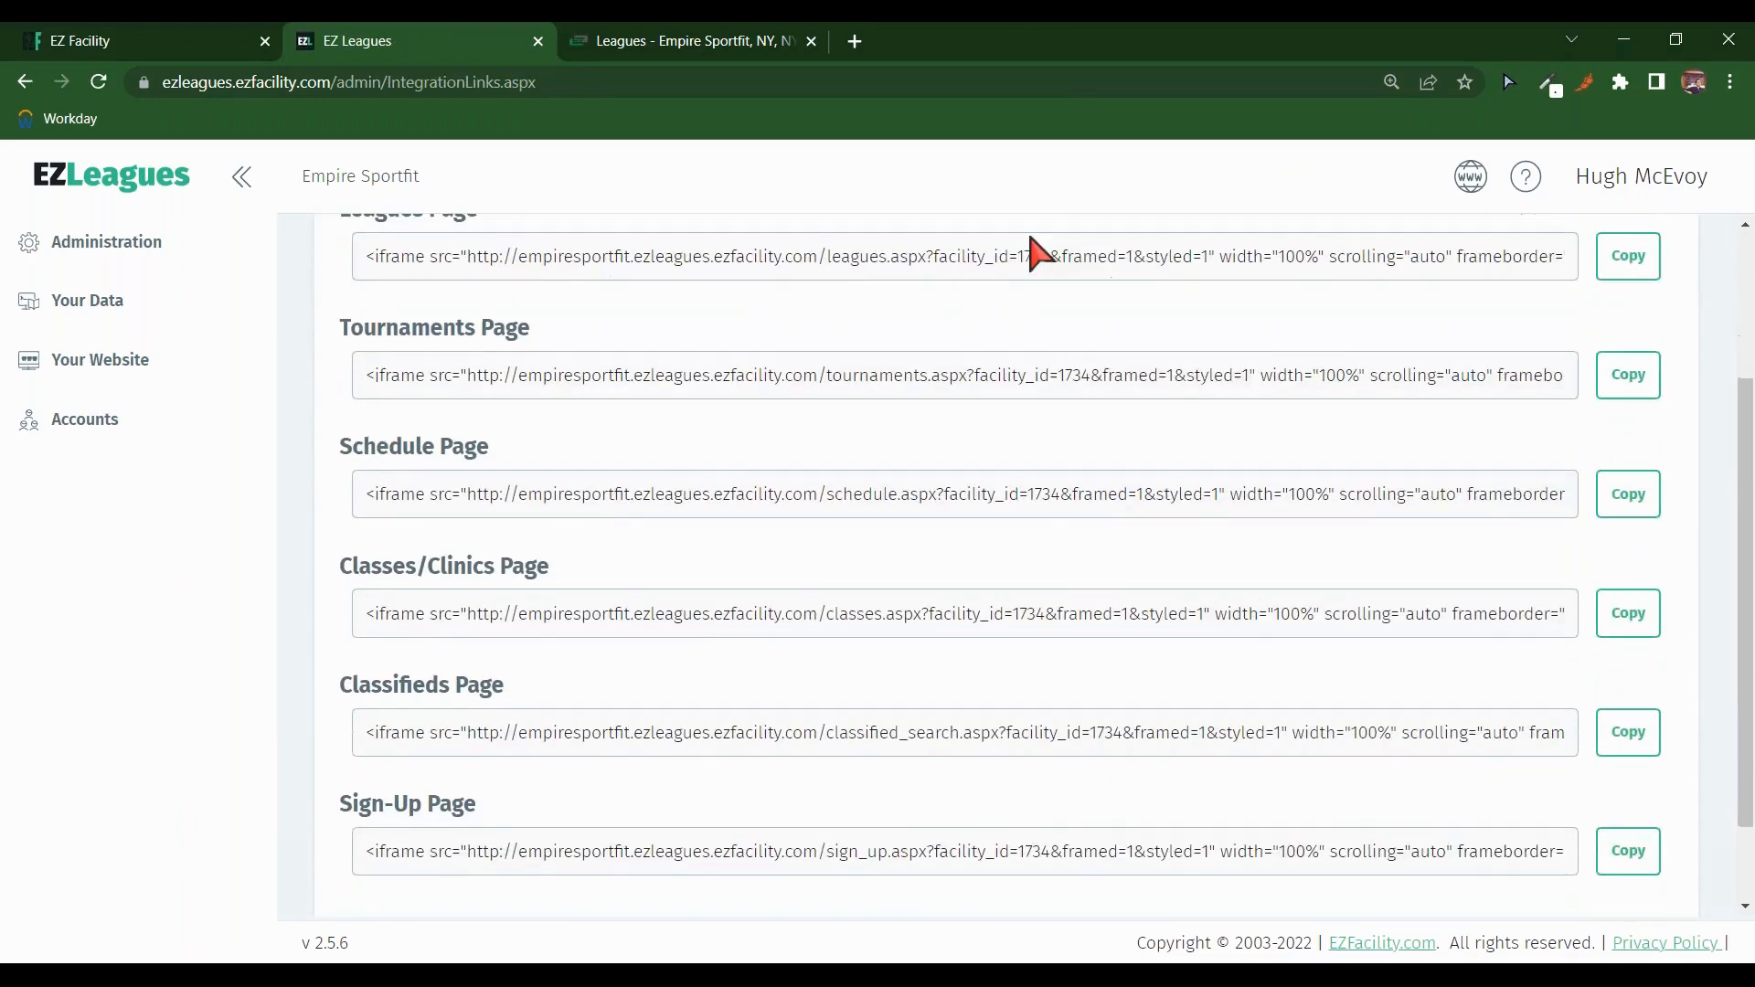
scroll(1033, 249, "up", 1)
scroll(1038, 251, "up", 1)
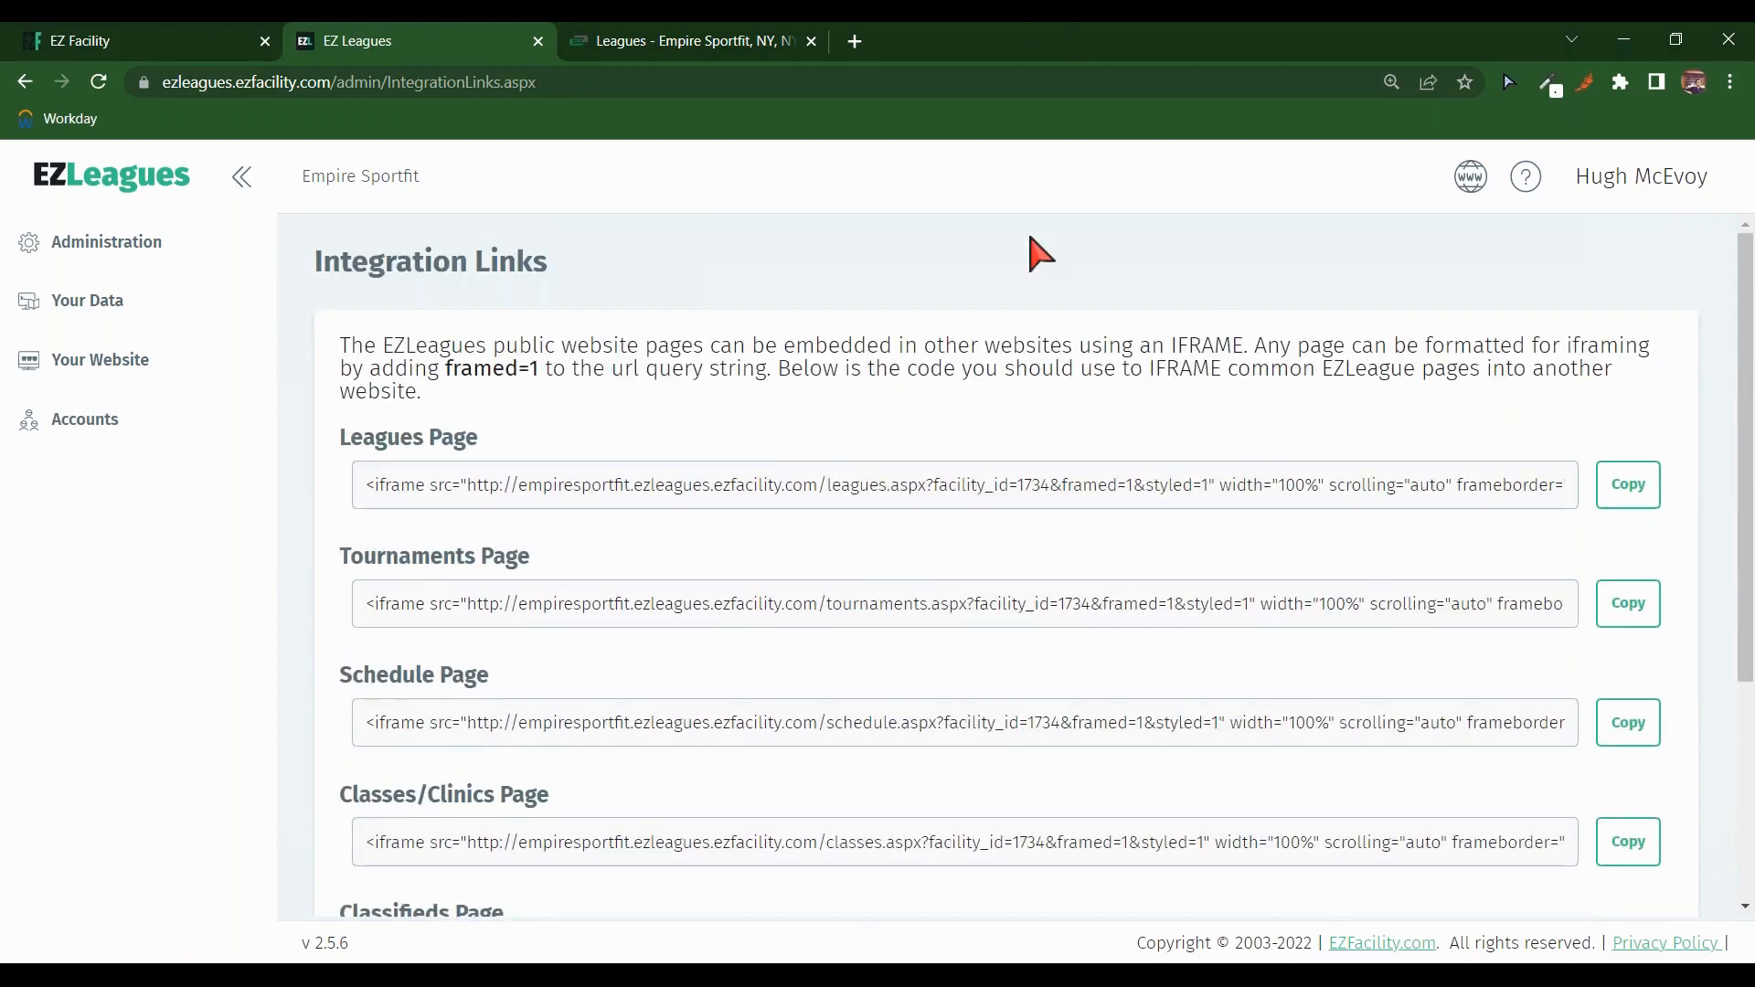
triple_click(405, 437)
Step: On the public Leagues page, open the Empire SportFit Junior Team Baseball Summer Season league's standings and go back to the leagues list
left_click(651, 27)
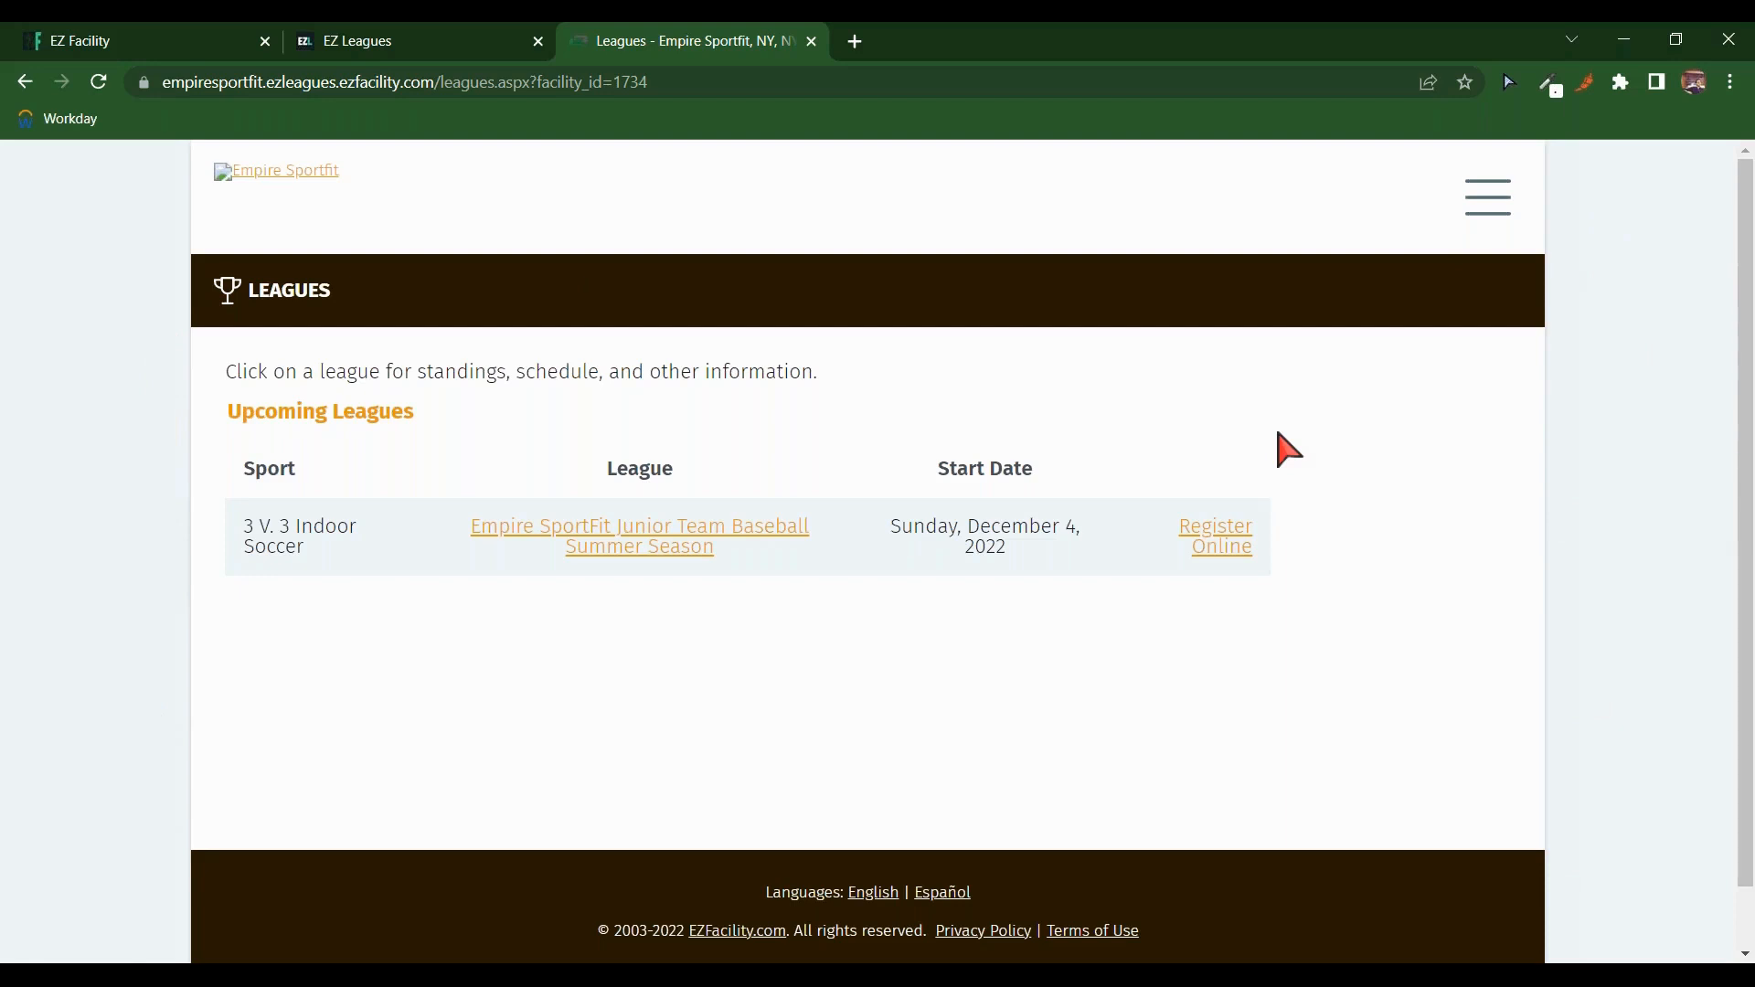
left_click(1744, 108)
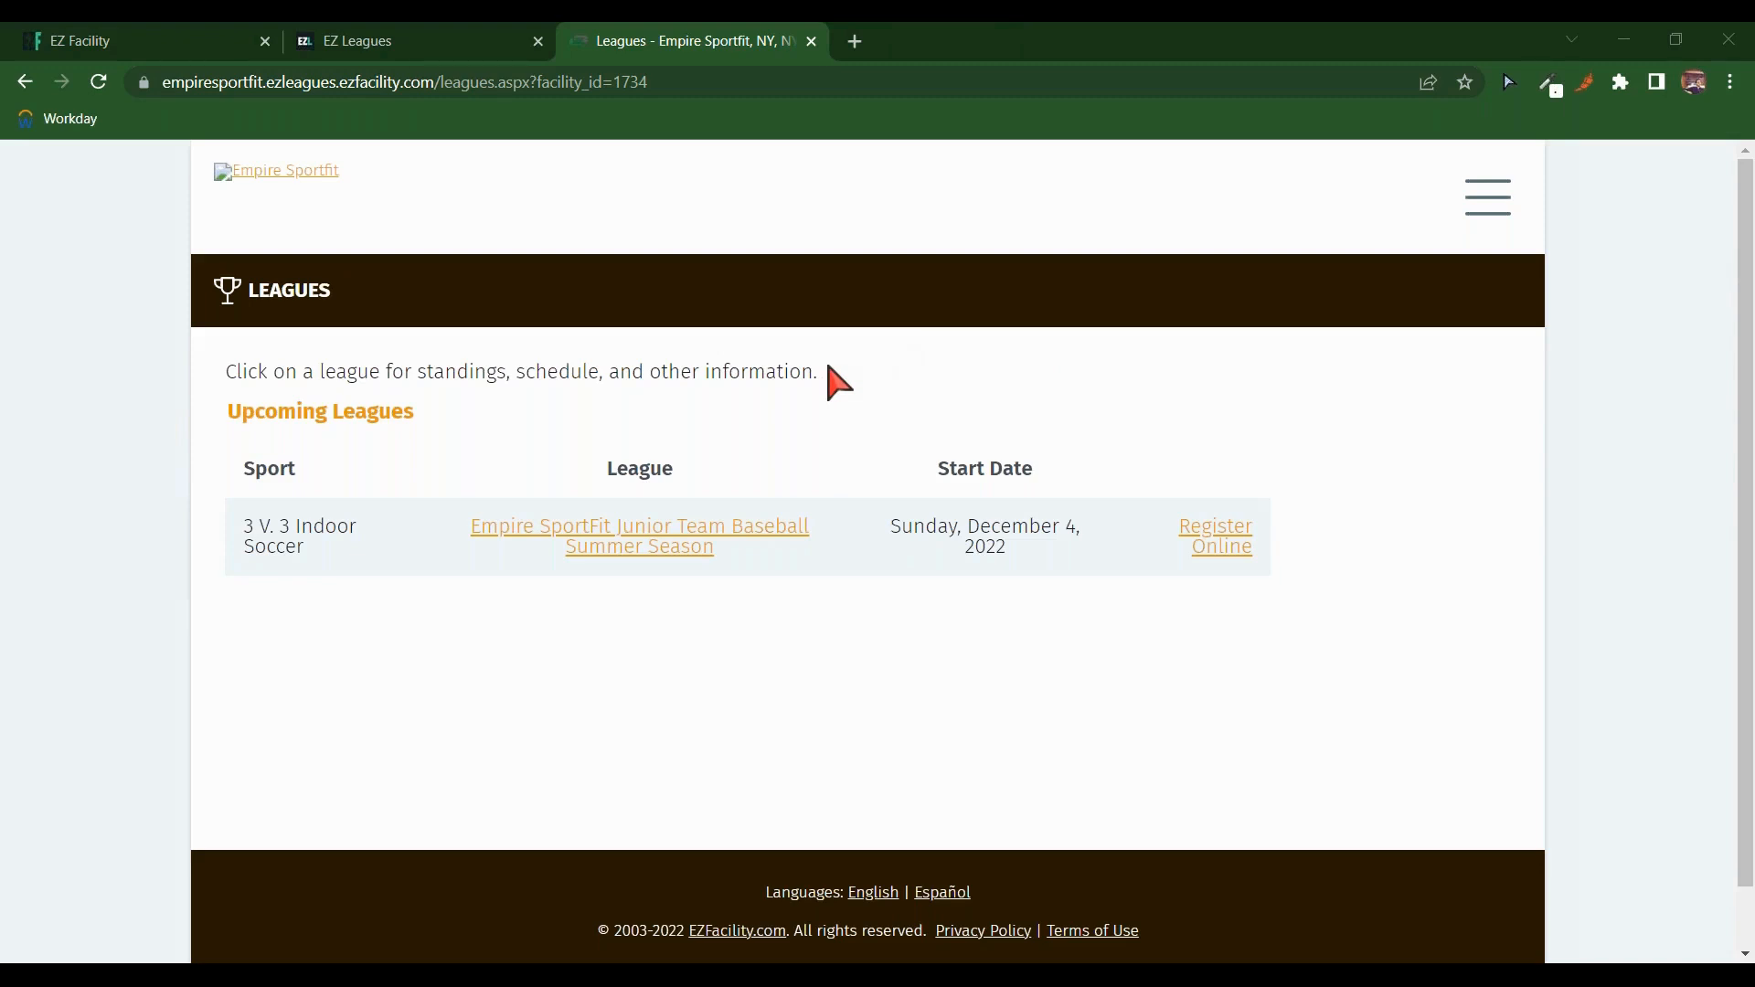
left_click(650, 553)
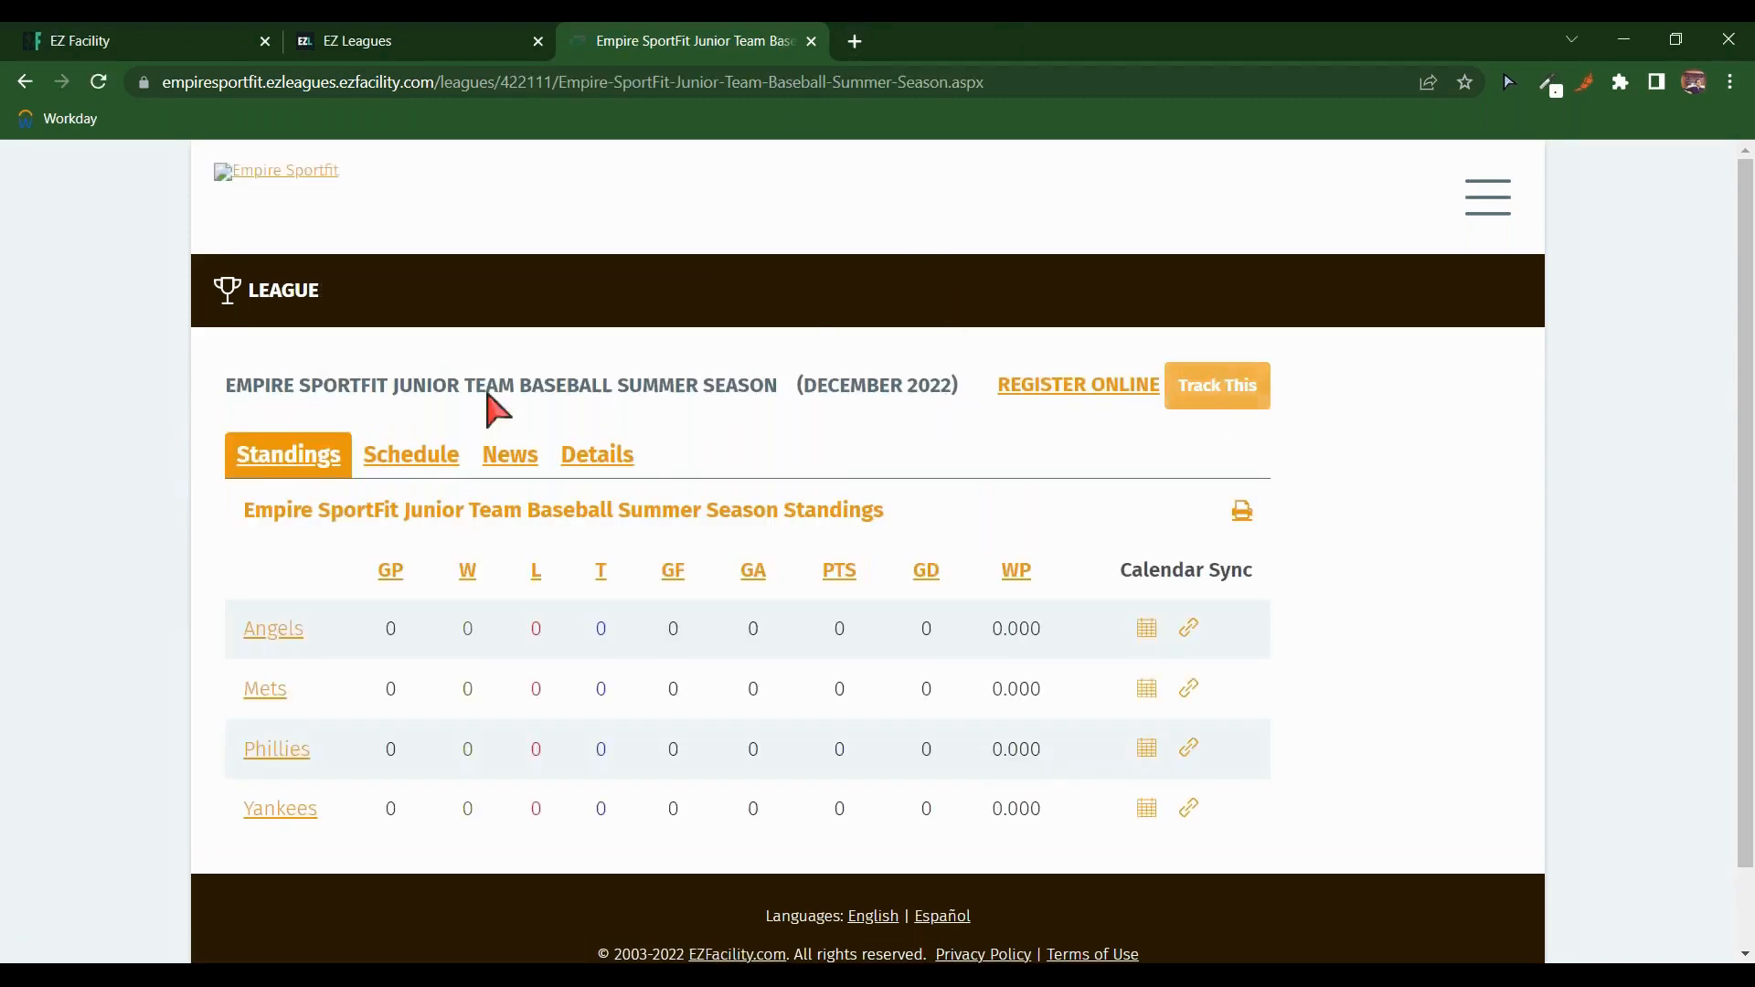
key("alt+Left")
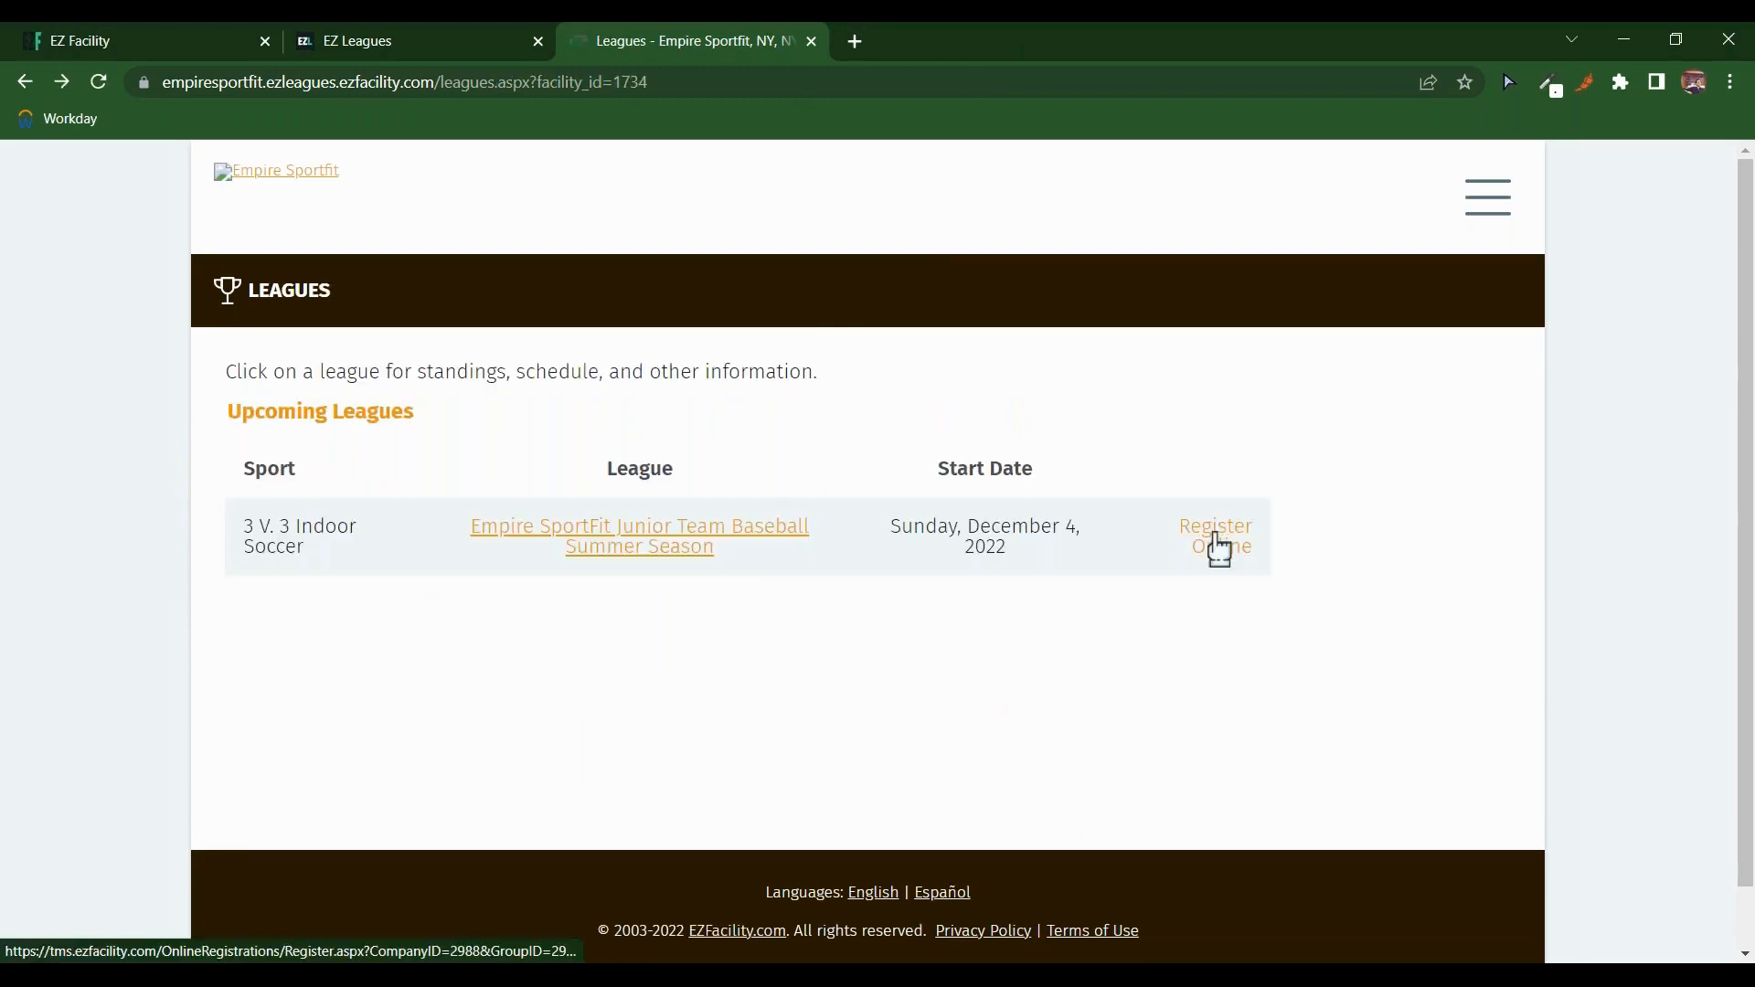
Step: View the Groups list in EZFacility and return to the public Leagues page with its online registration link
left_click(180, 28)
left_click(129, 505)
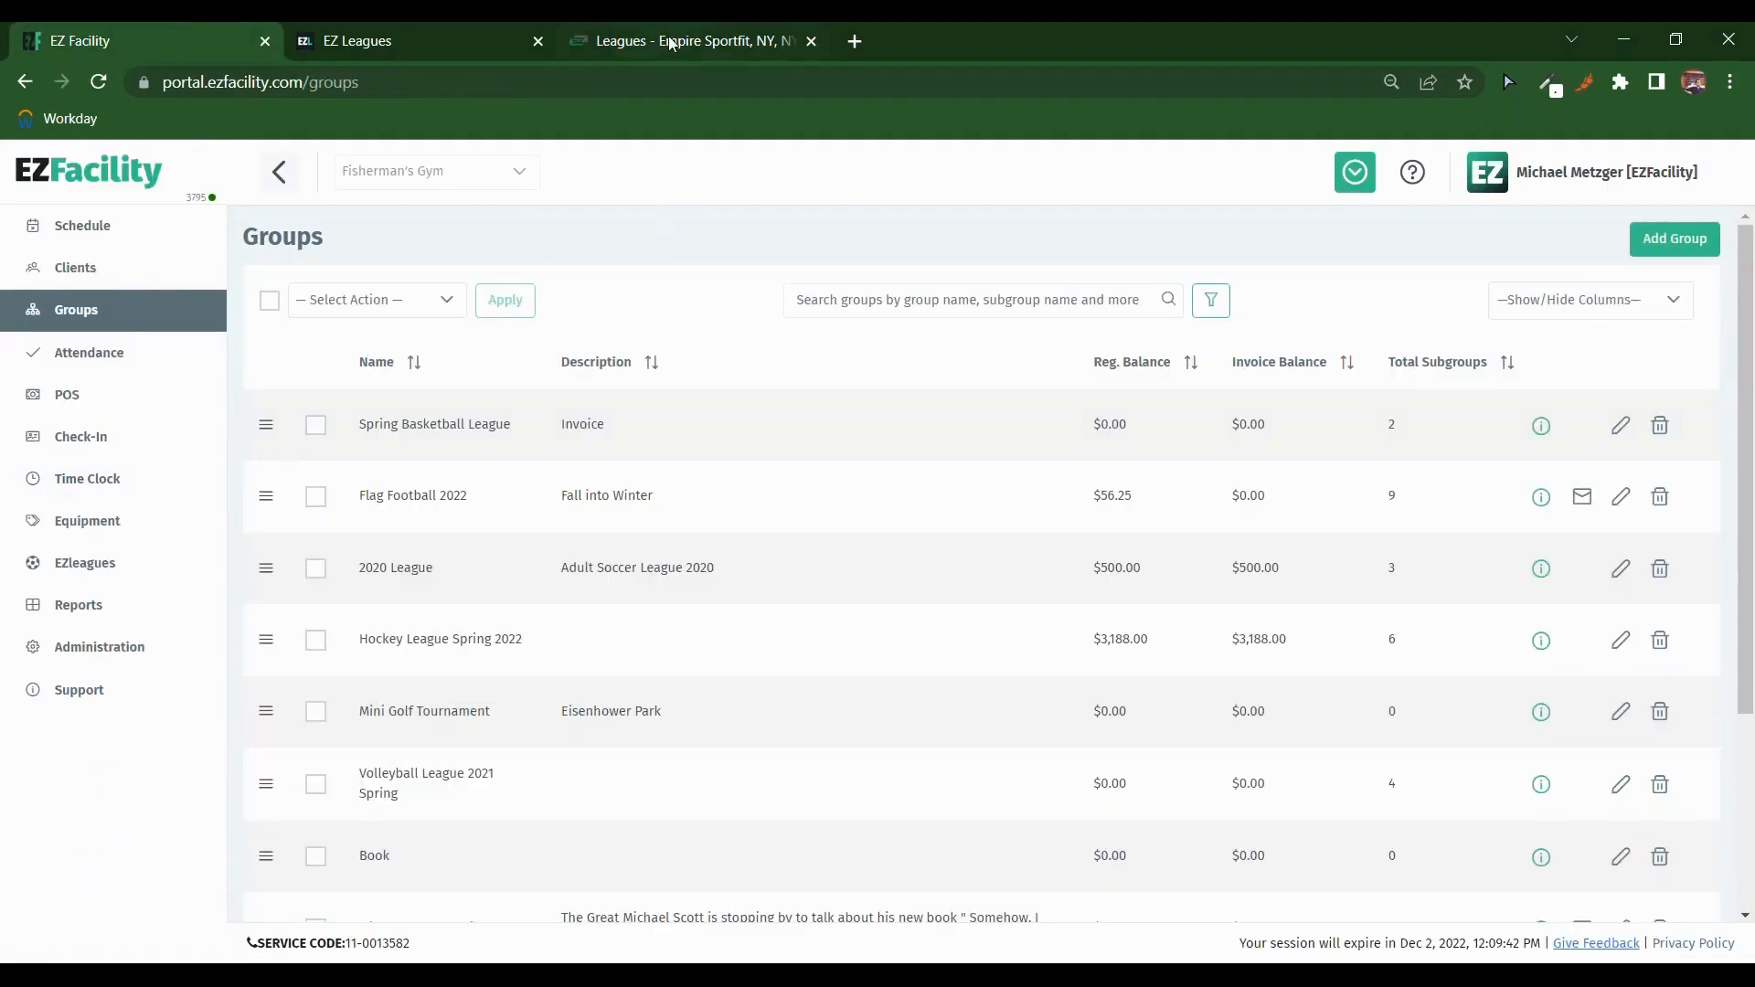
left_click(670, 43)
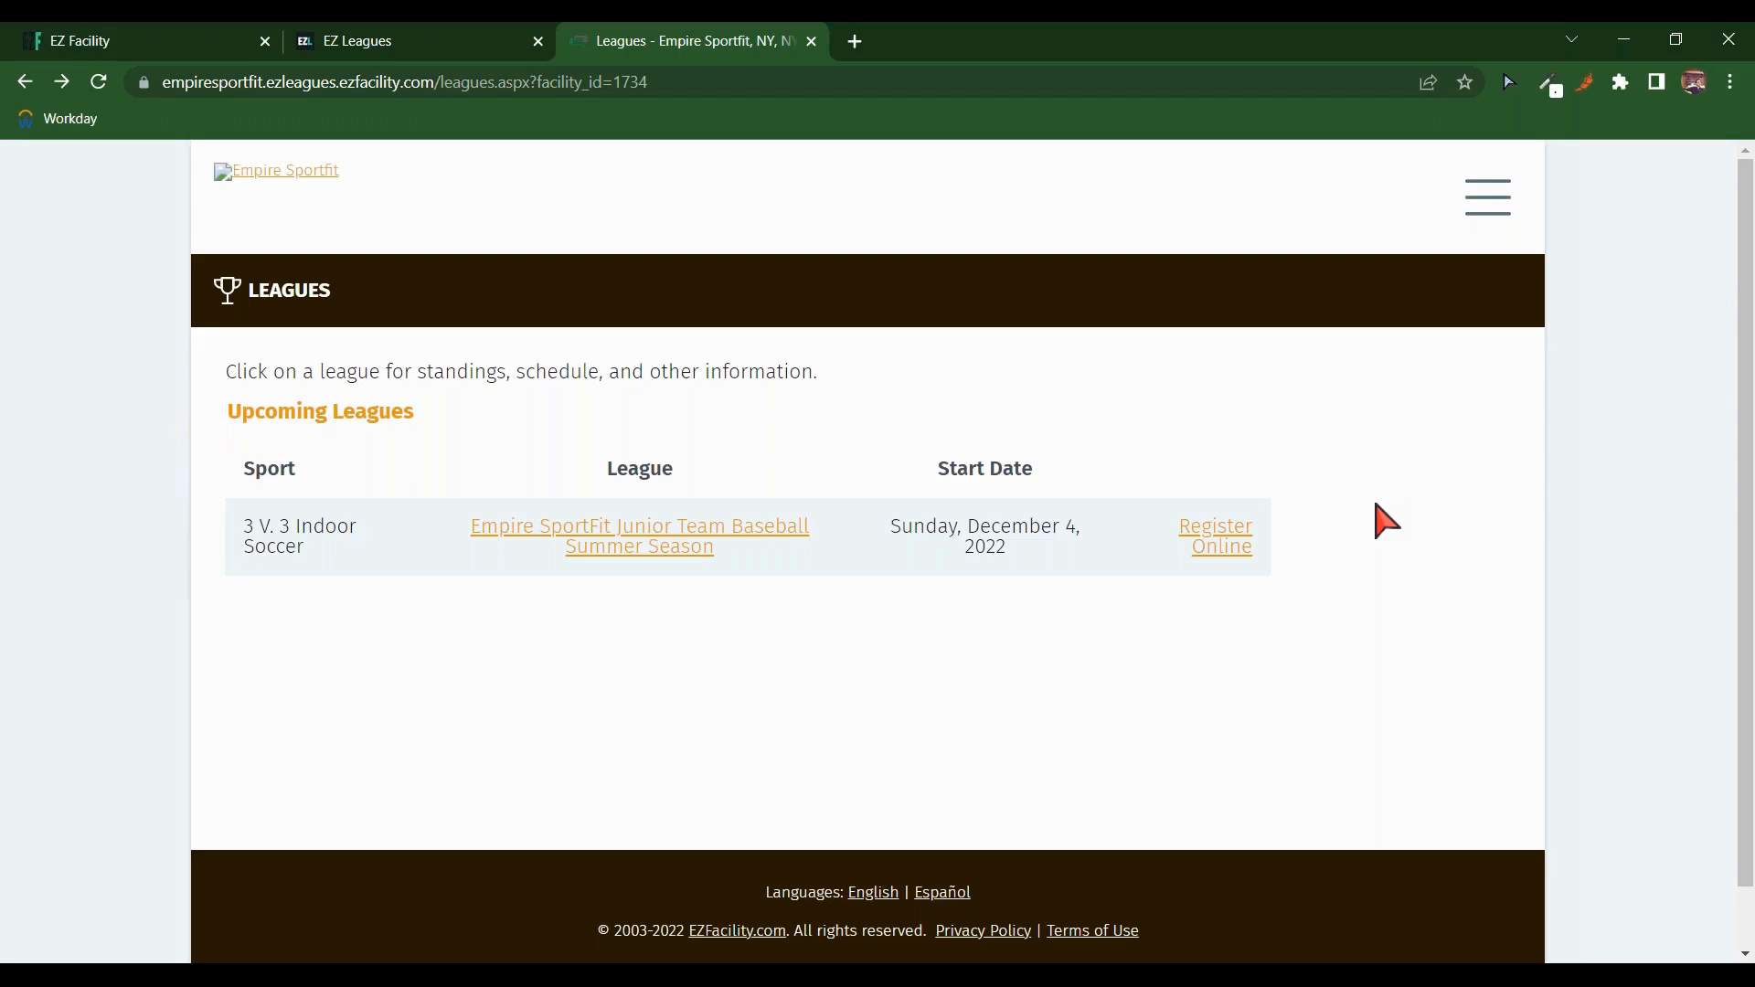
left_click(1721, 90)
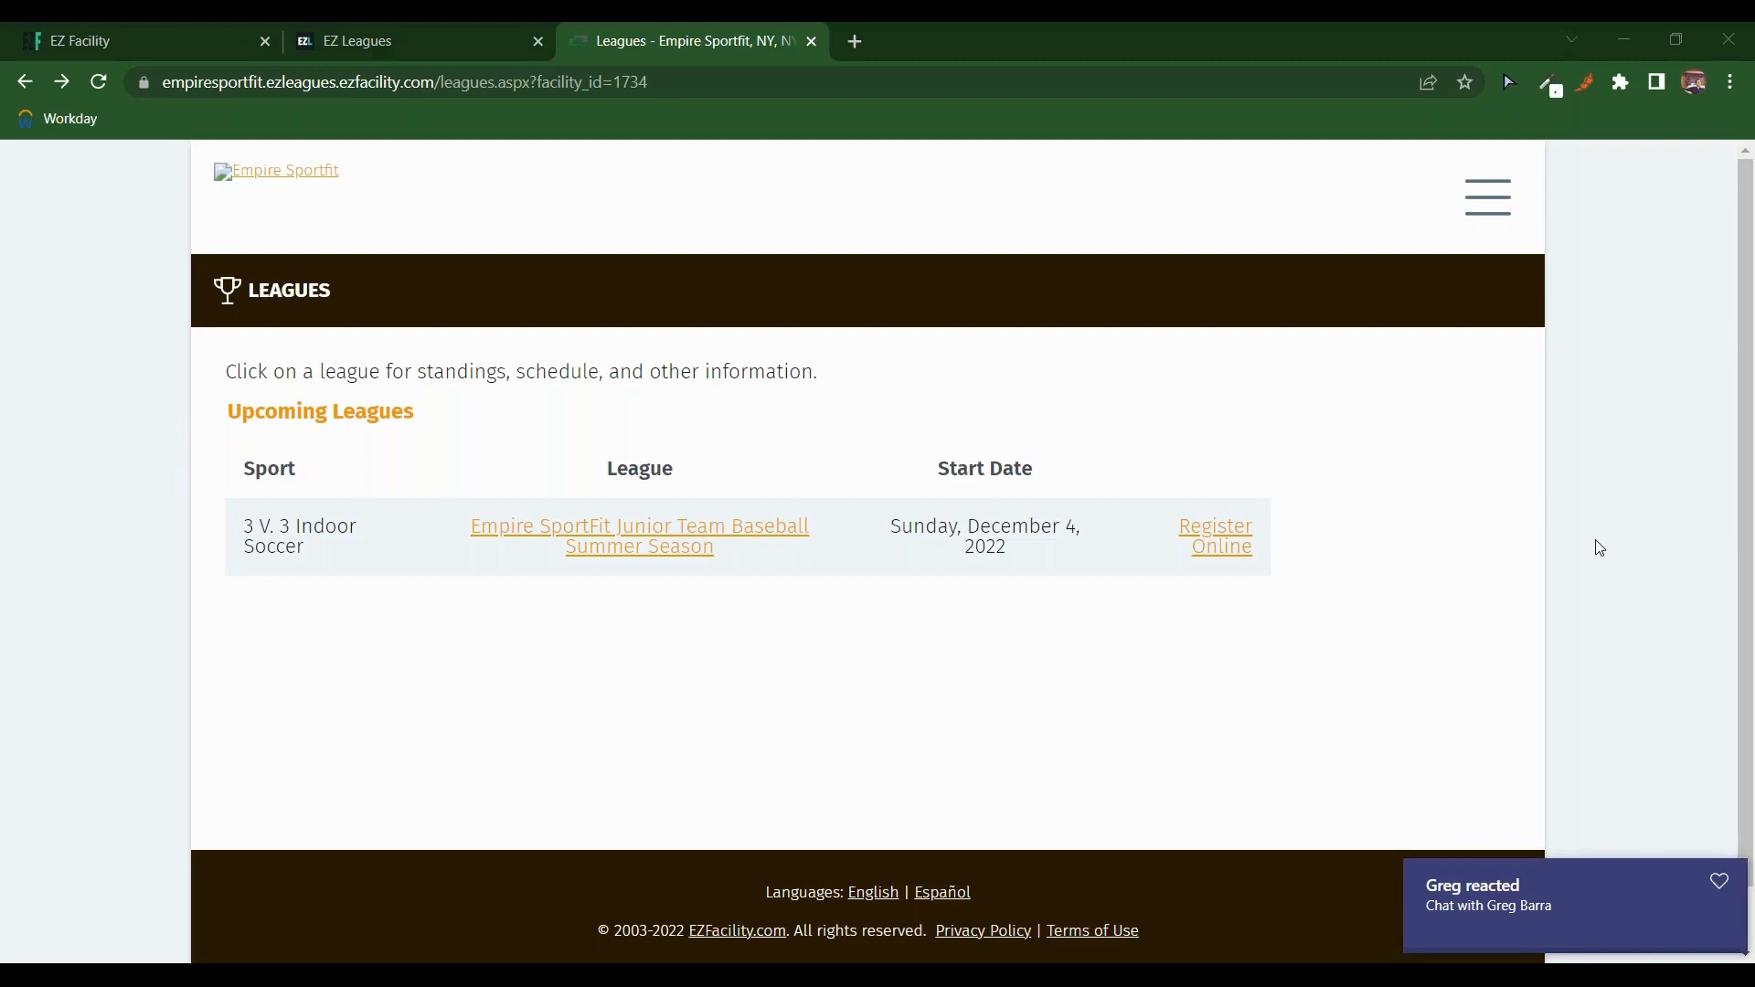
Step: Open the League - winter 2023 group for editing from the EZFacility Groups list and review its group details
left_click(115, 22)
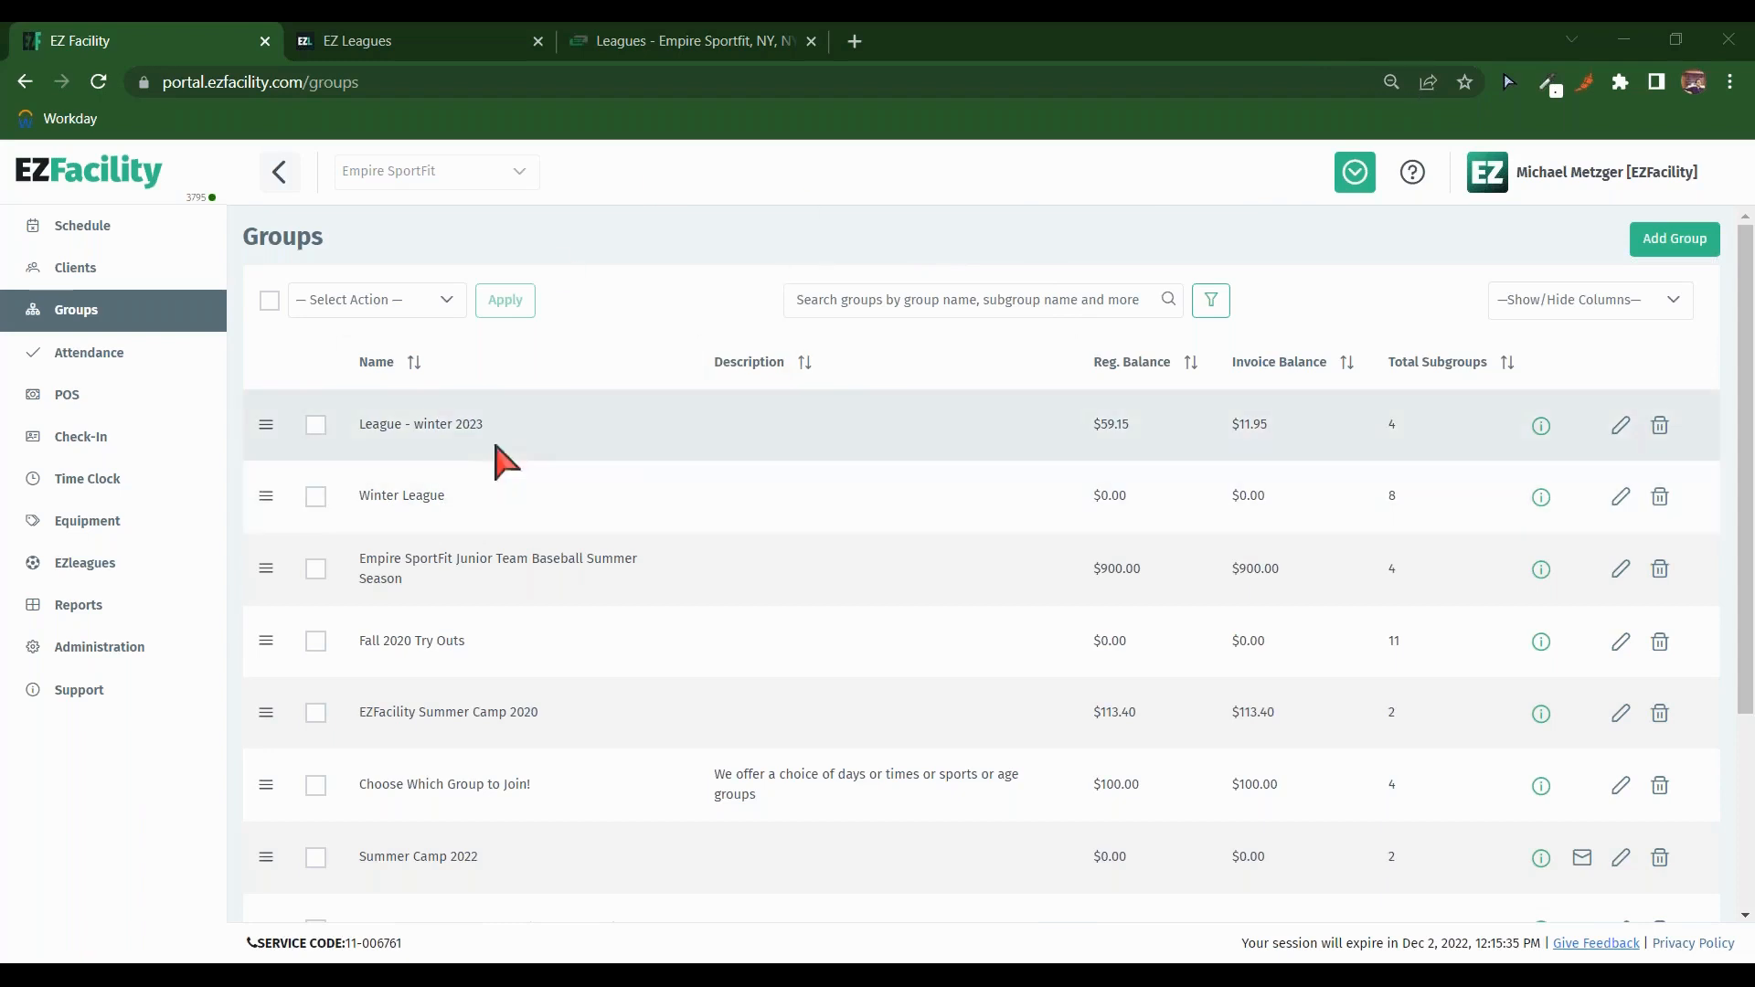
triple_click(433, 439)
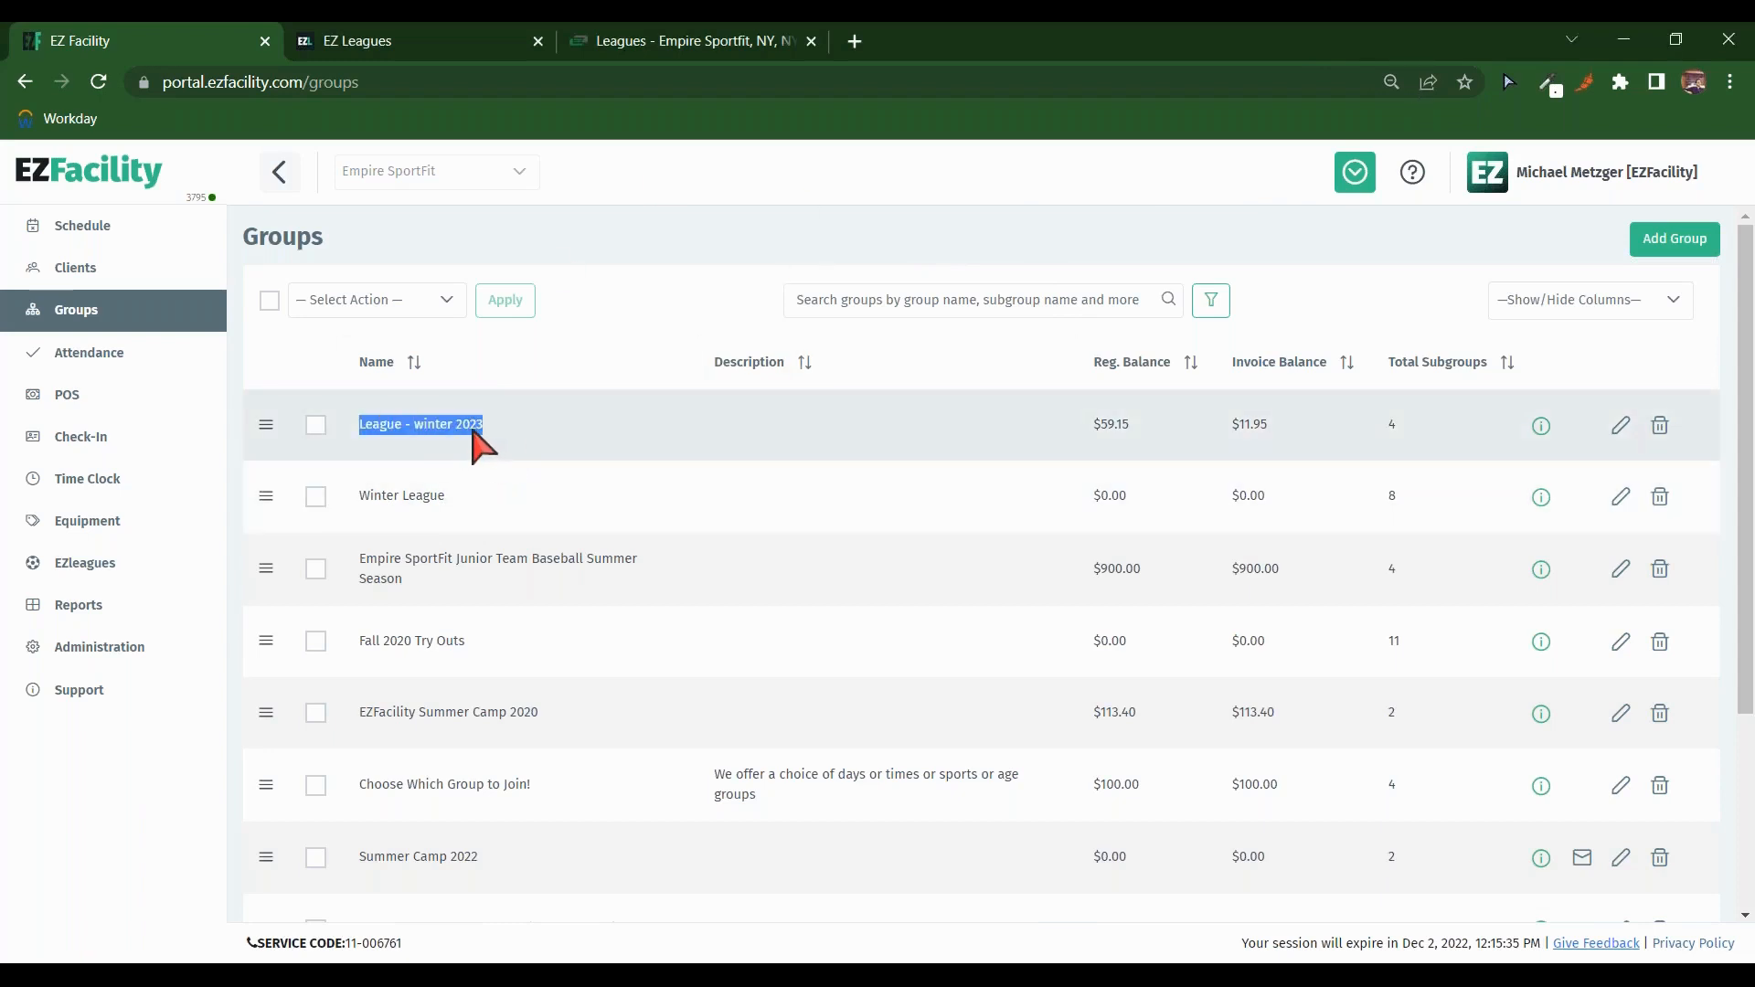
left_click(1621, 425)
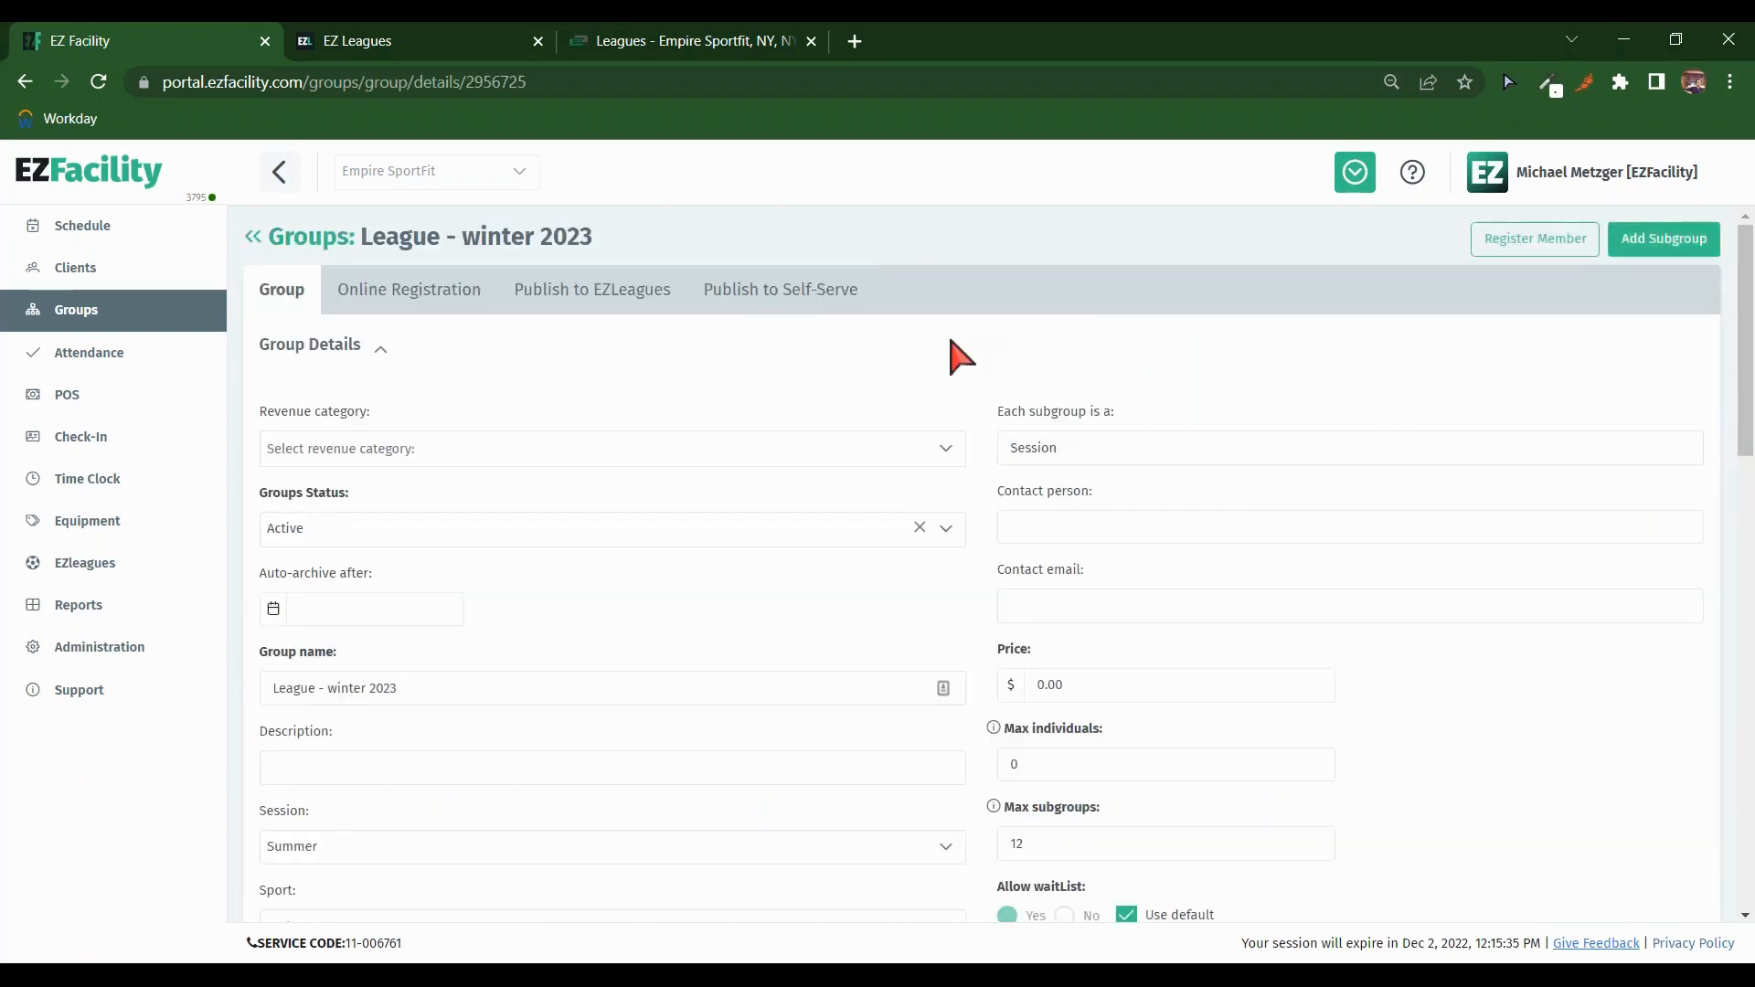
scroll(942, 353, "down", 1)
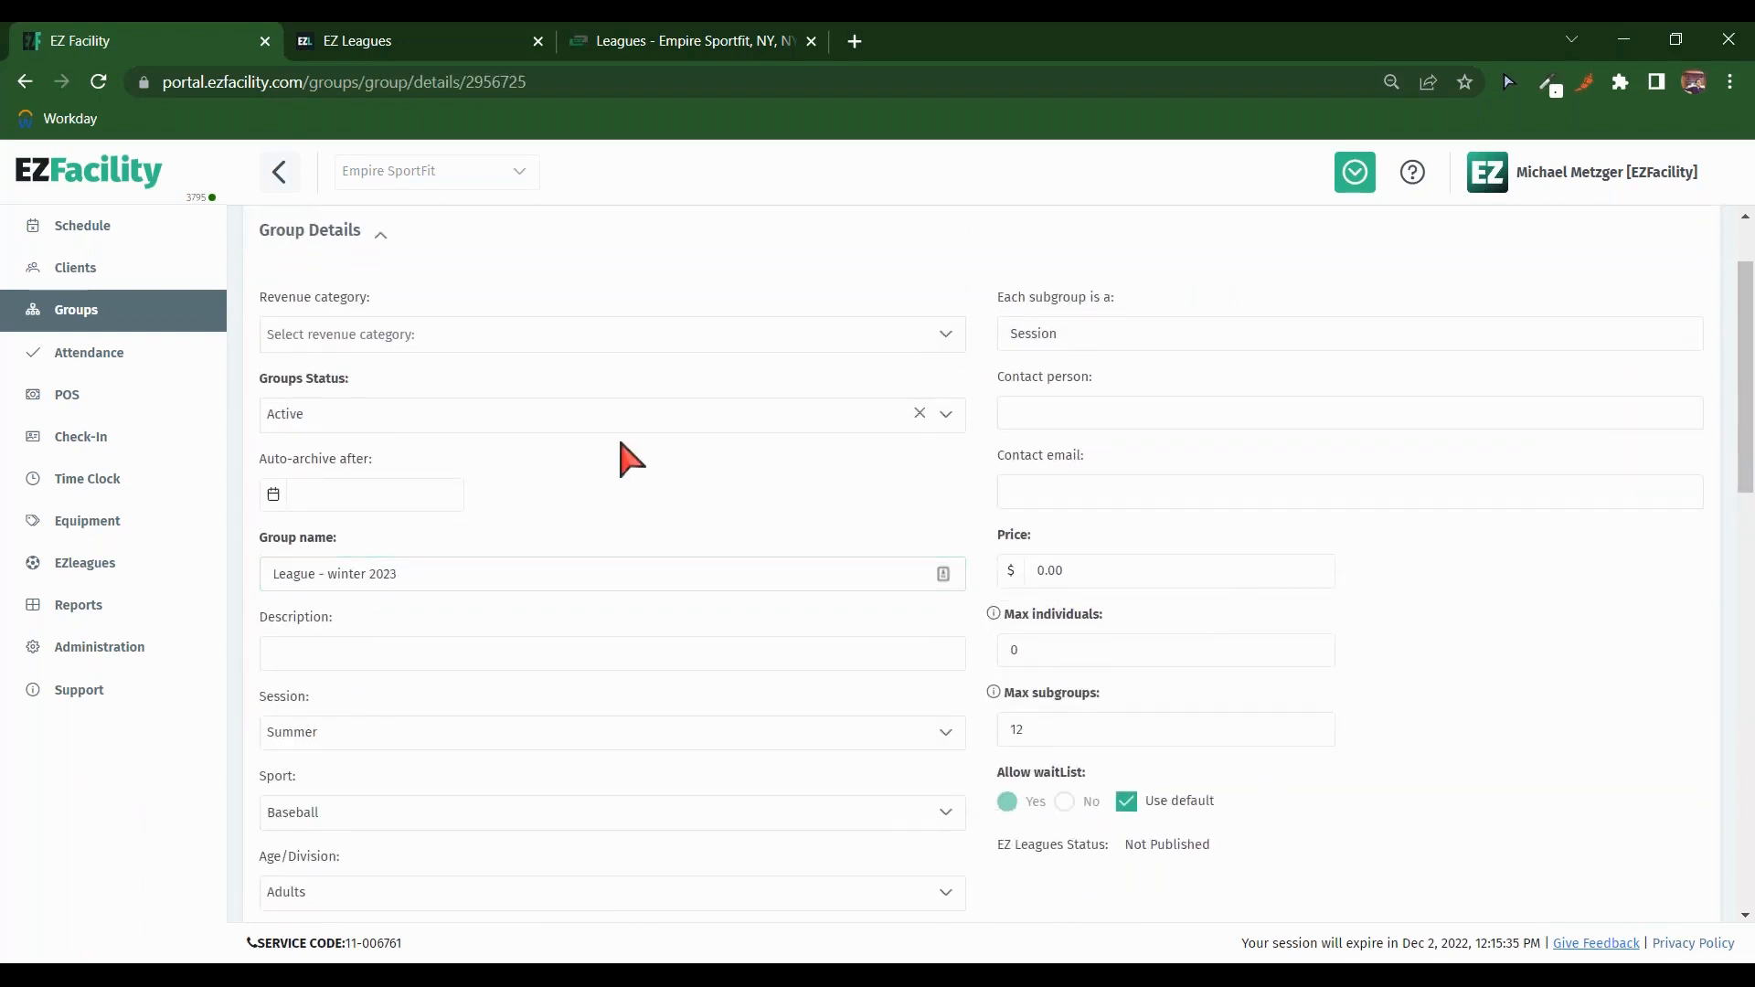
scroll(640, 455, "down", 2)
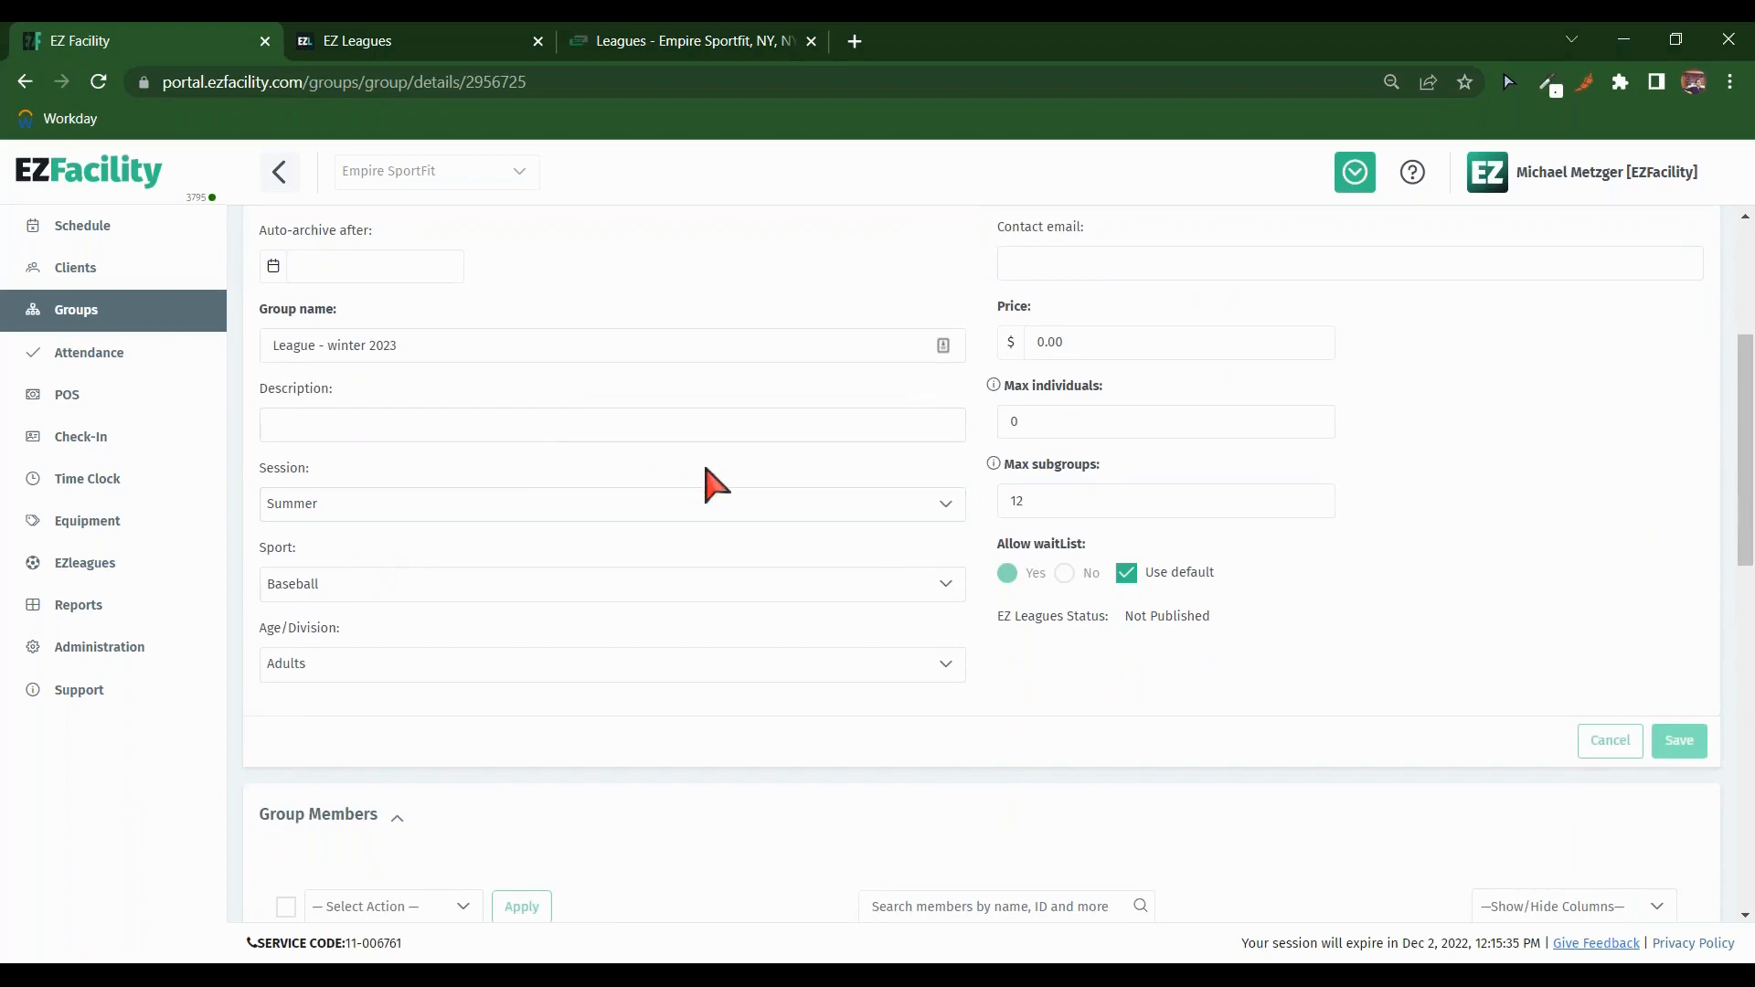
Step: Review the teams under League - winter 2023 in Related Groups and check the group's Publish to EZLeagues status
scroll(974, 441, "down", 6)
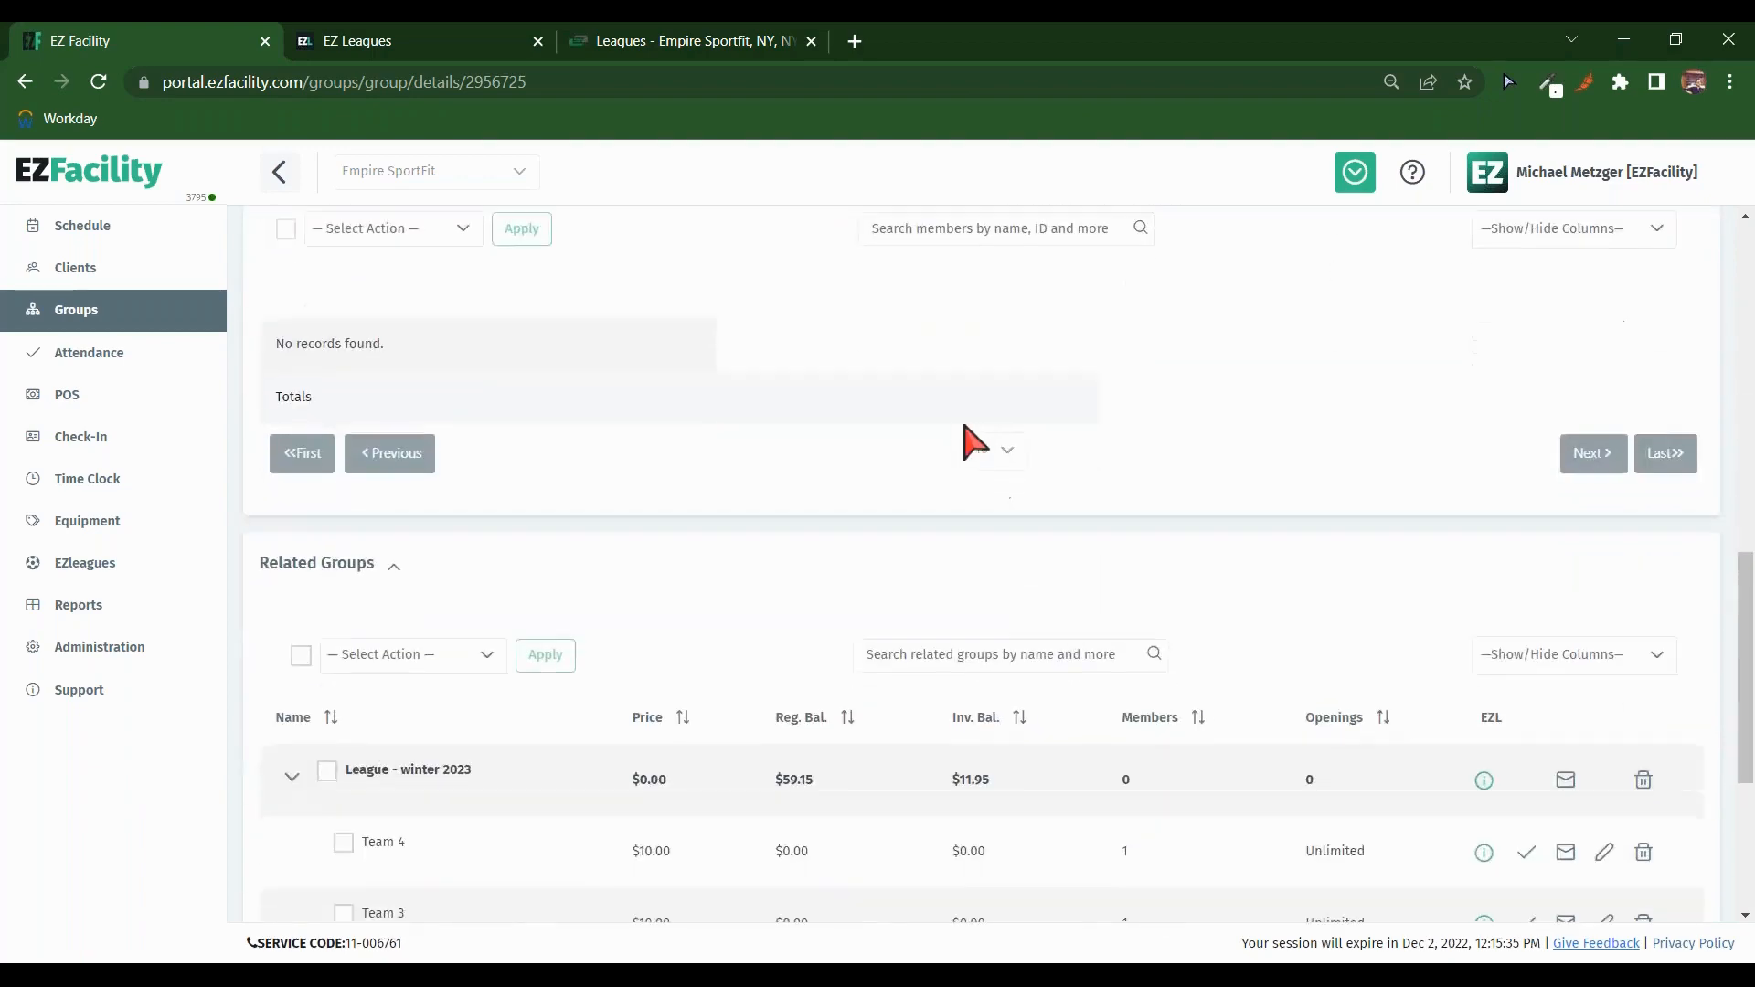
scroll(972, 441, "down", 3)
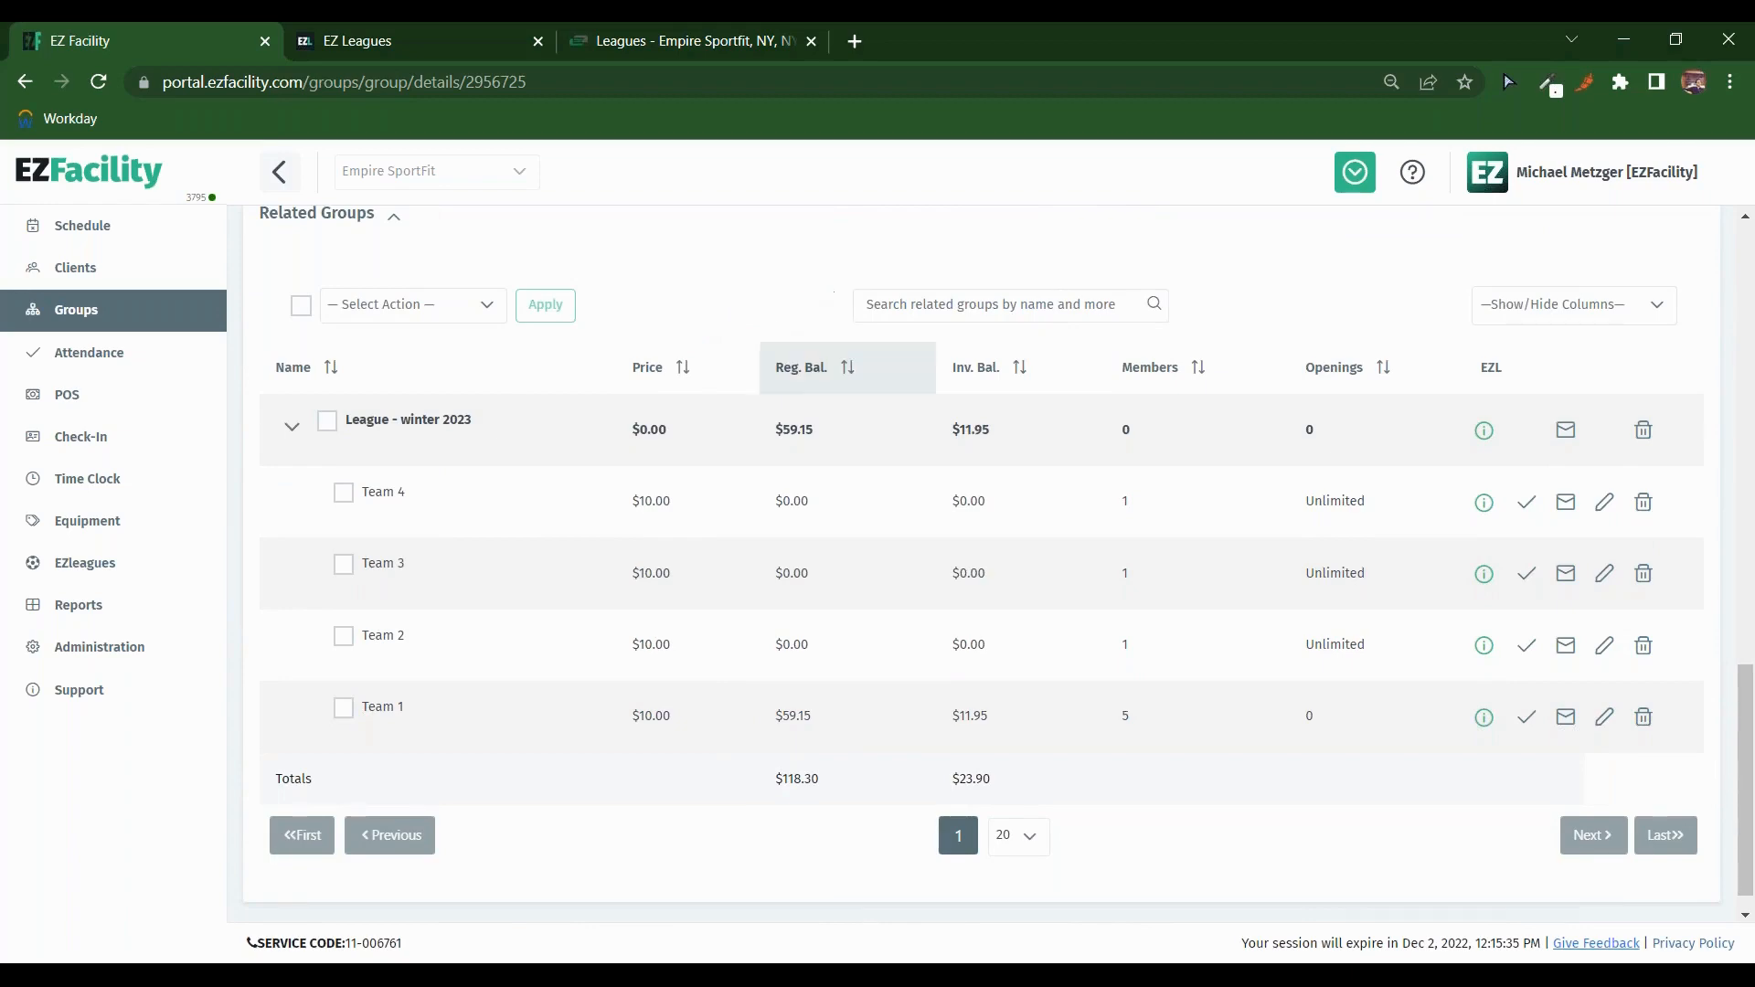
scroll(732, 310, "up", 5)
scroll(438, 245, "up", 10)
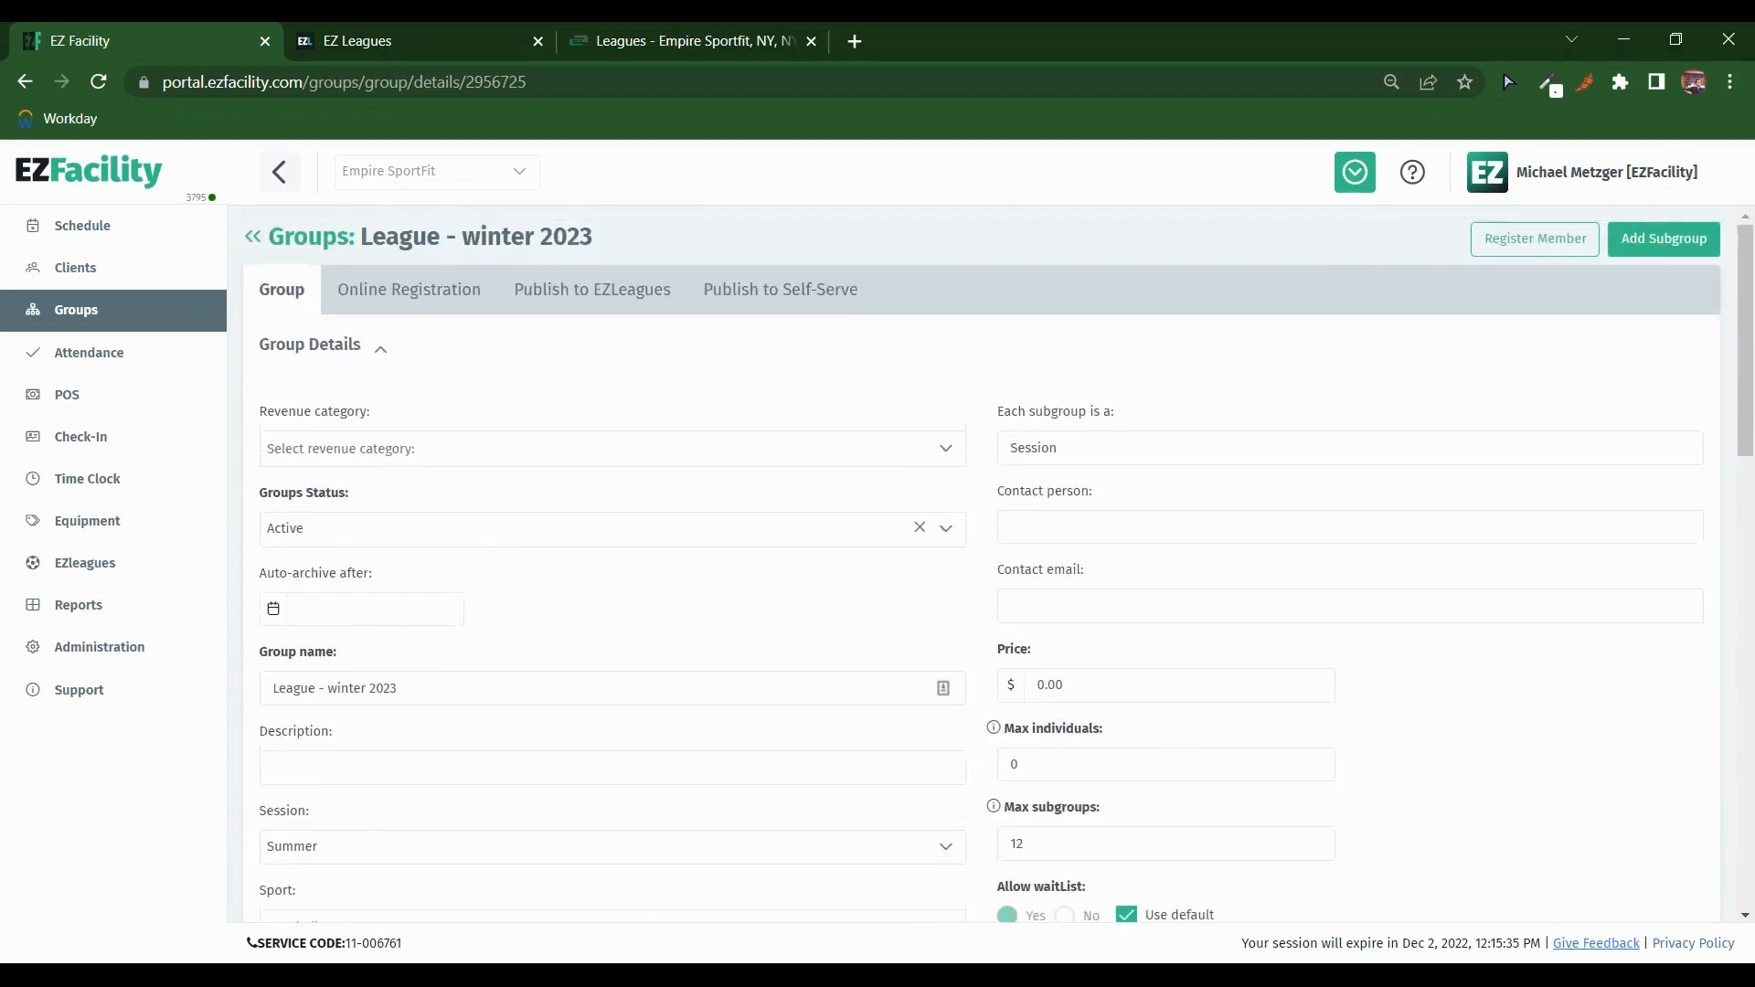
left_click(627, 309)
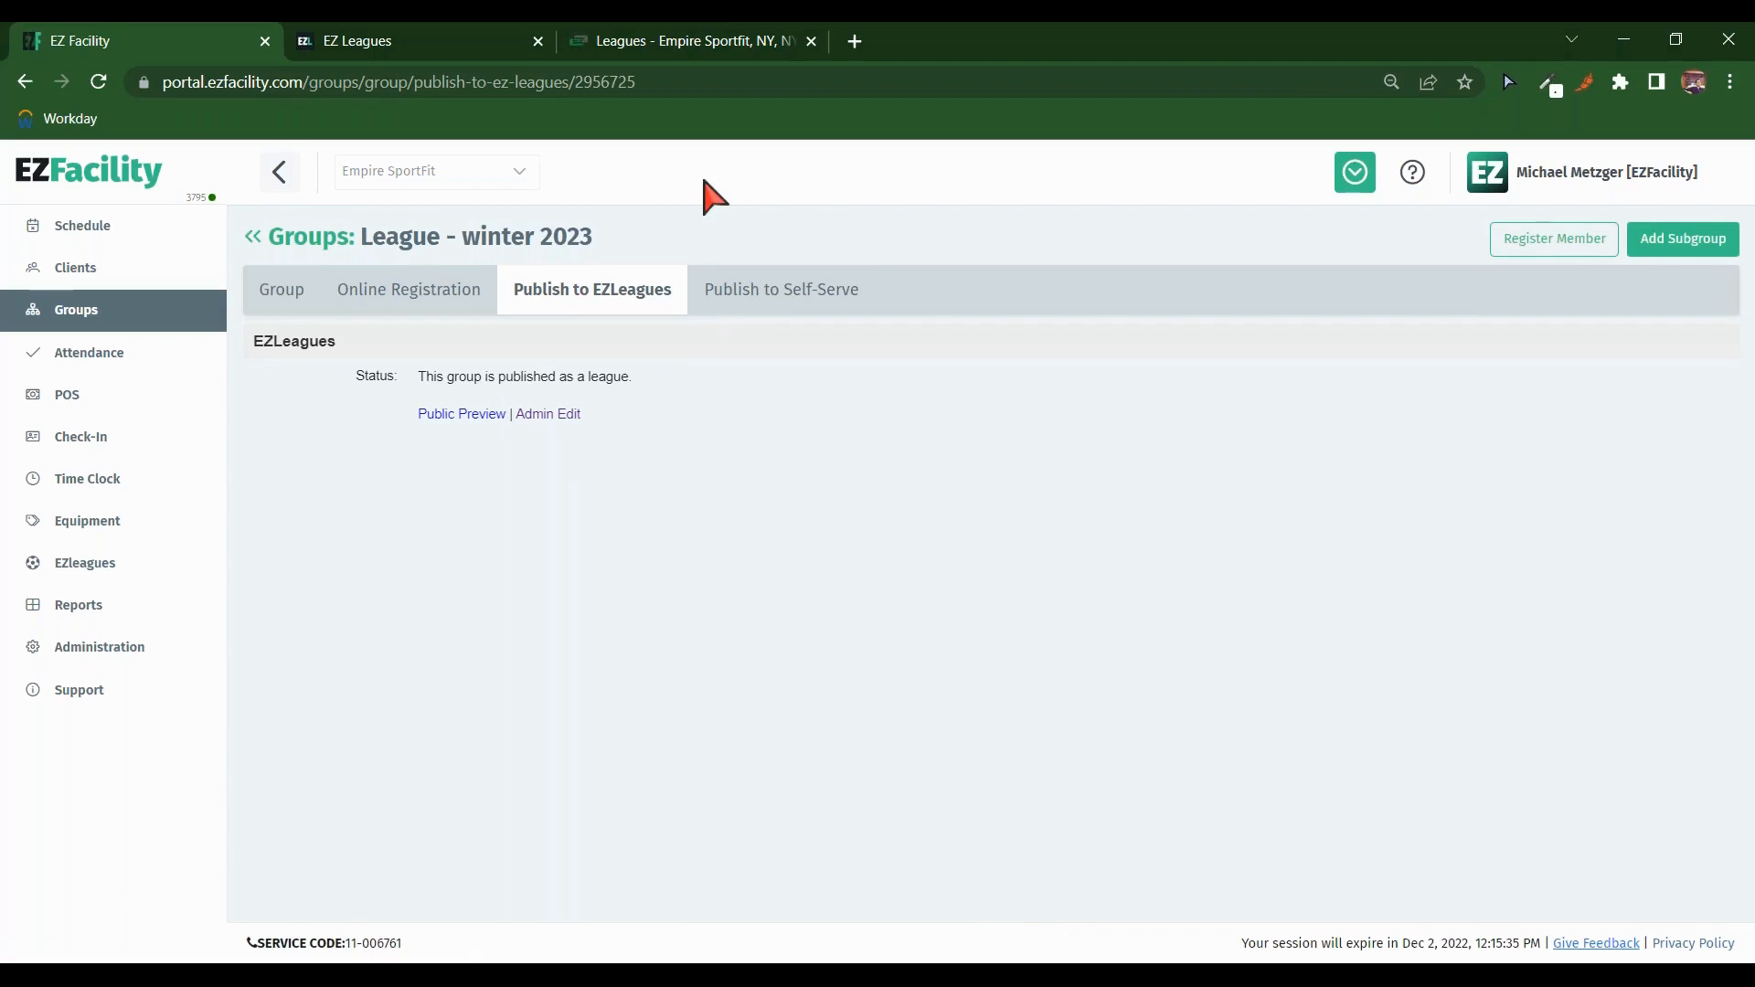
triple_click(525, 378)
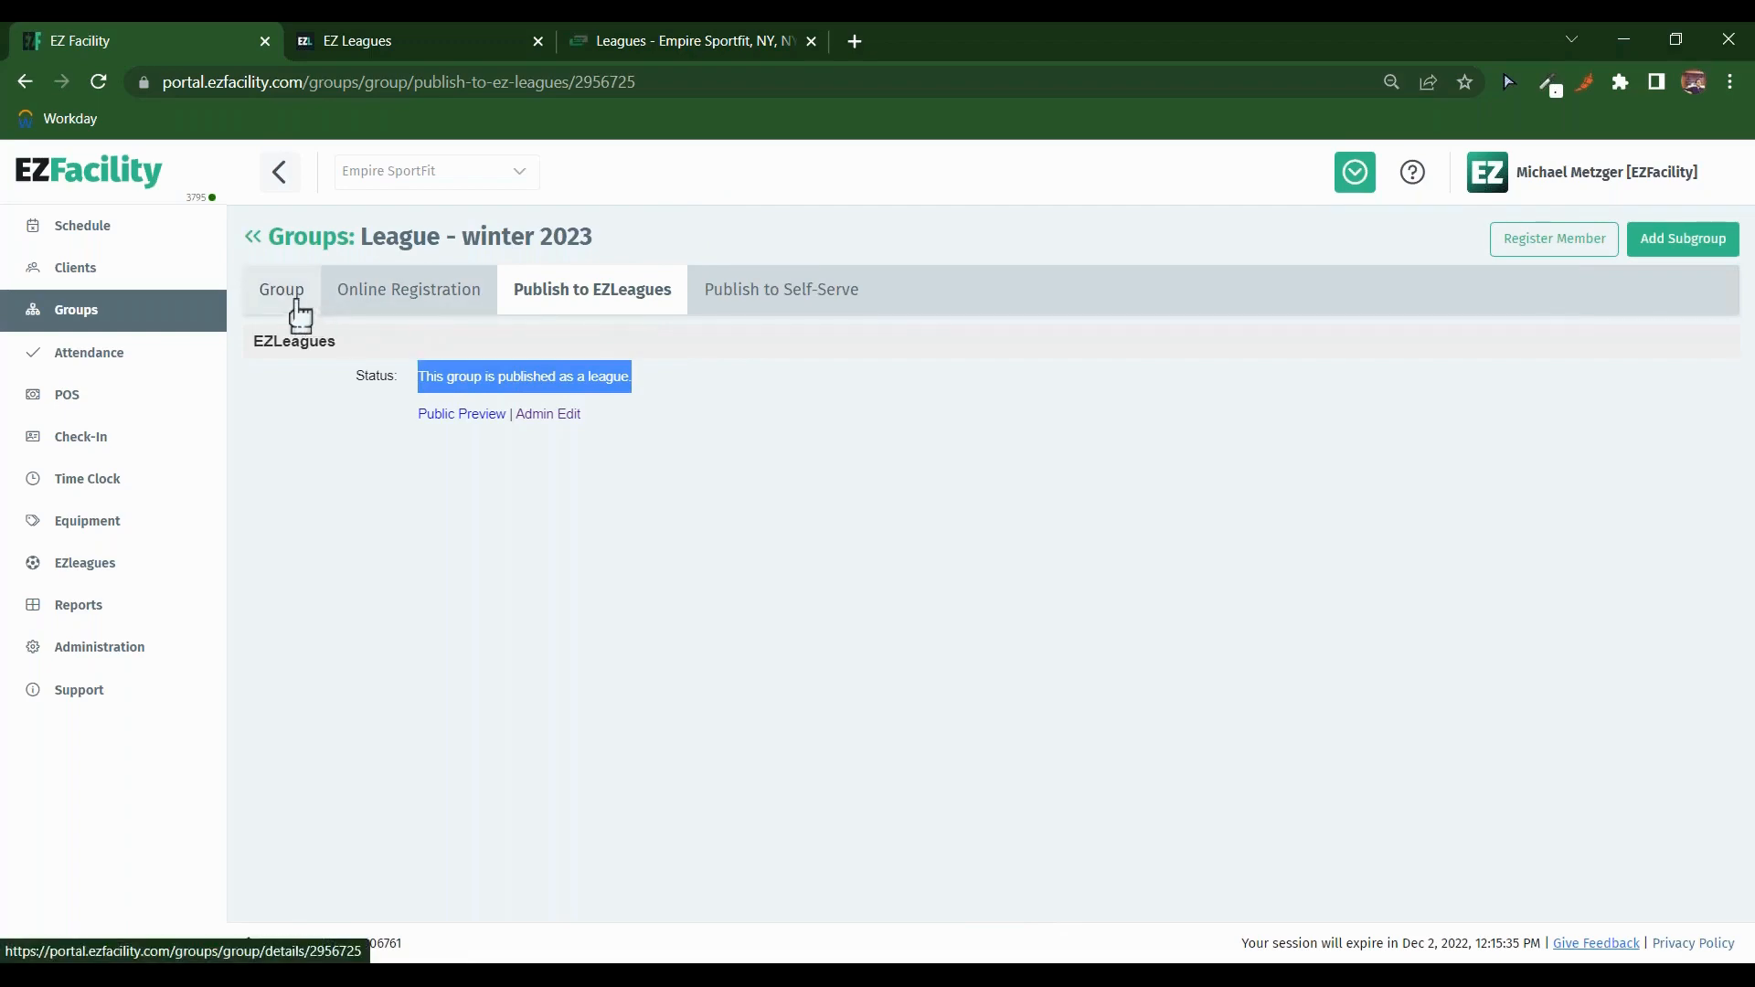
Step: Switch to EZLeagues and review the full list of leagues from the Administration page
left_click(432, 37)
left_click(123, 245)
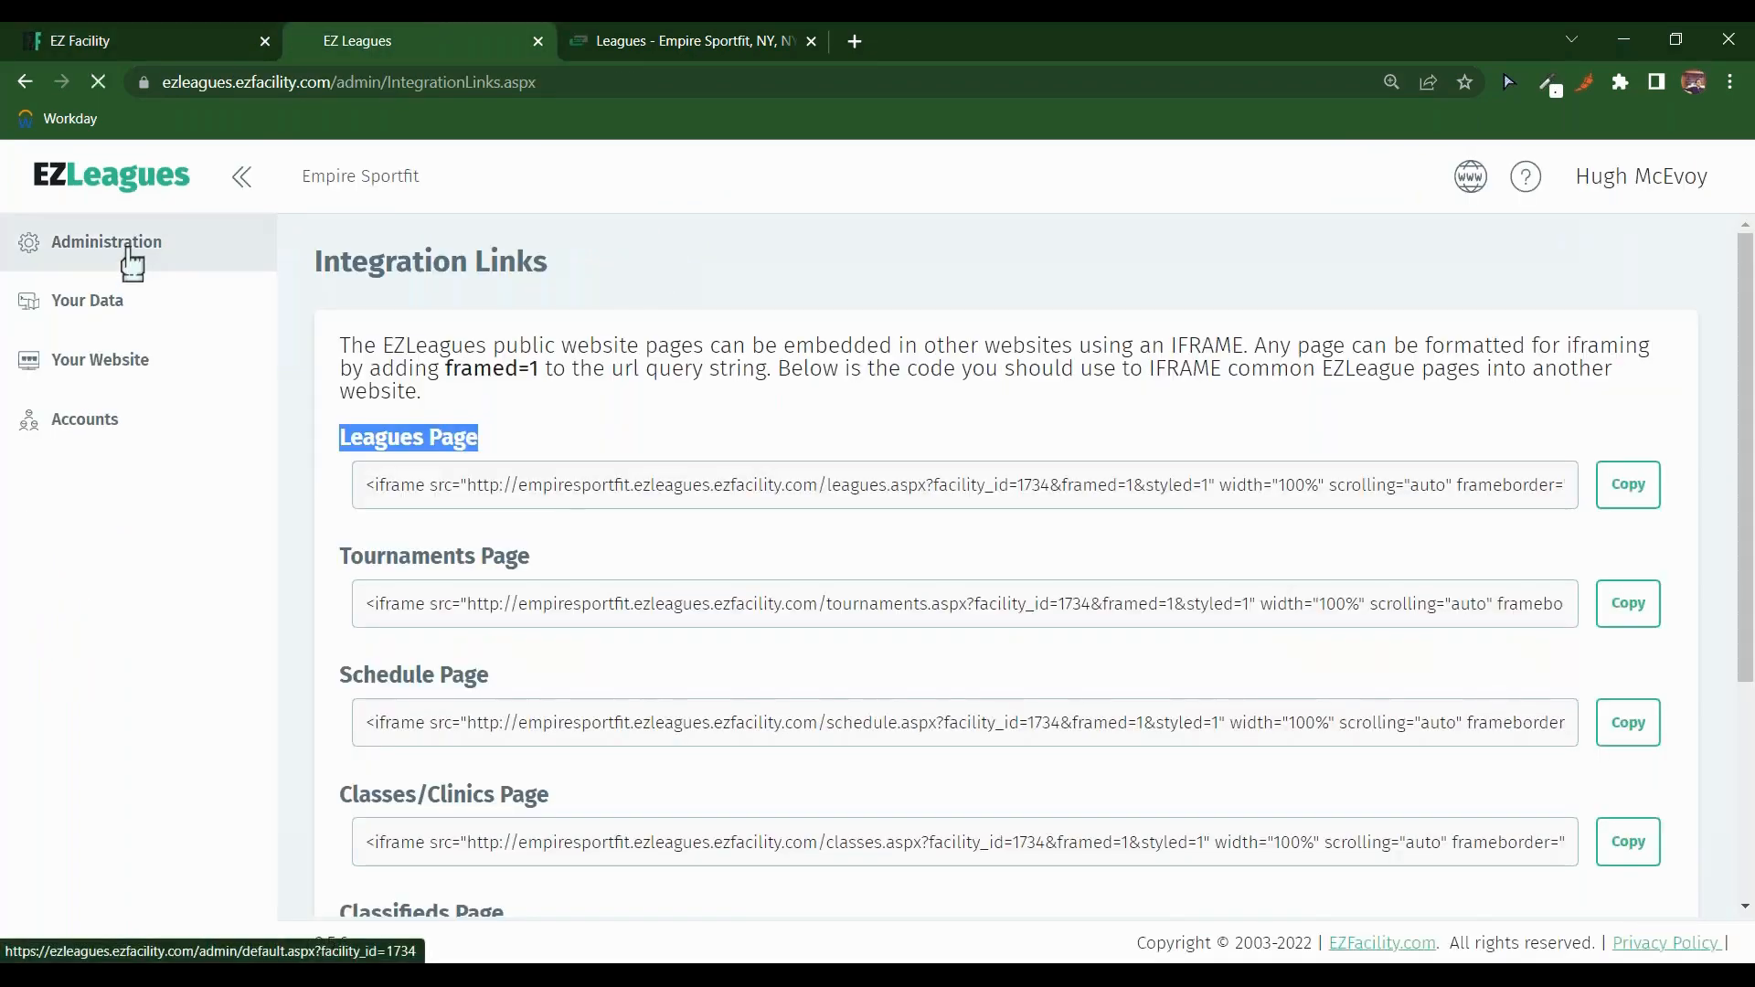
left_click(745, 395)
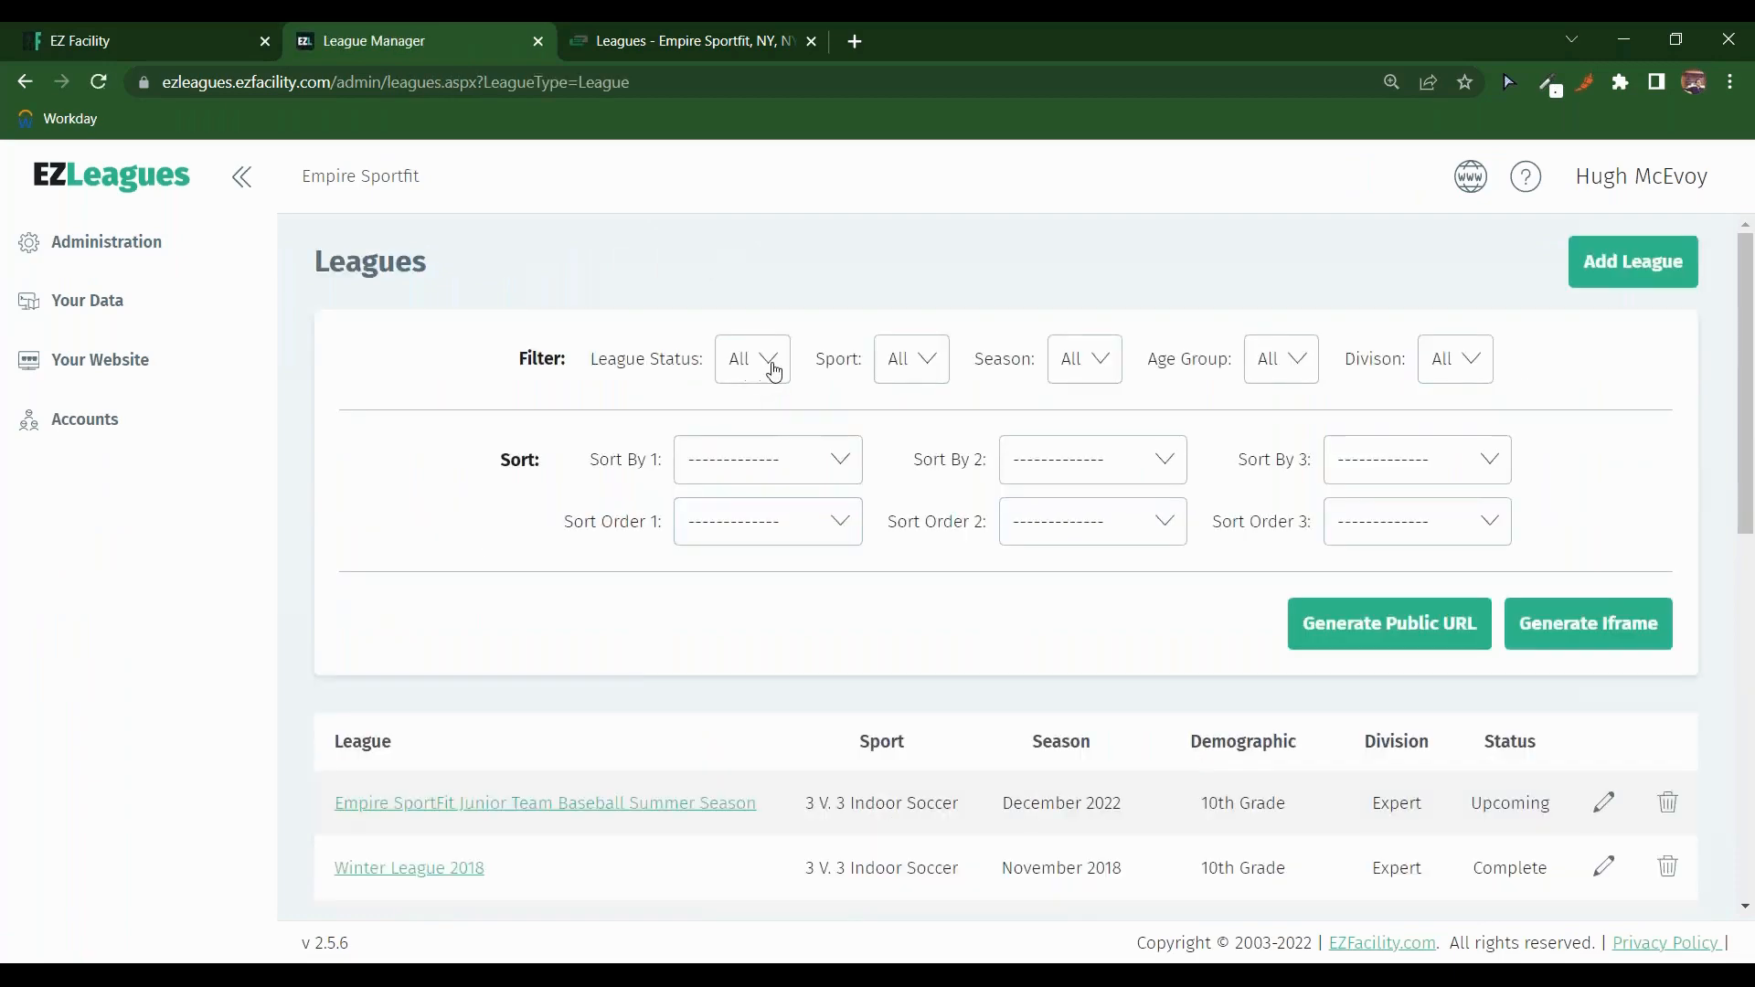
scroll(768, 364, "down", 5)
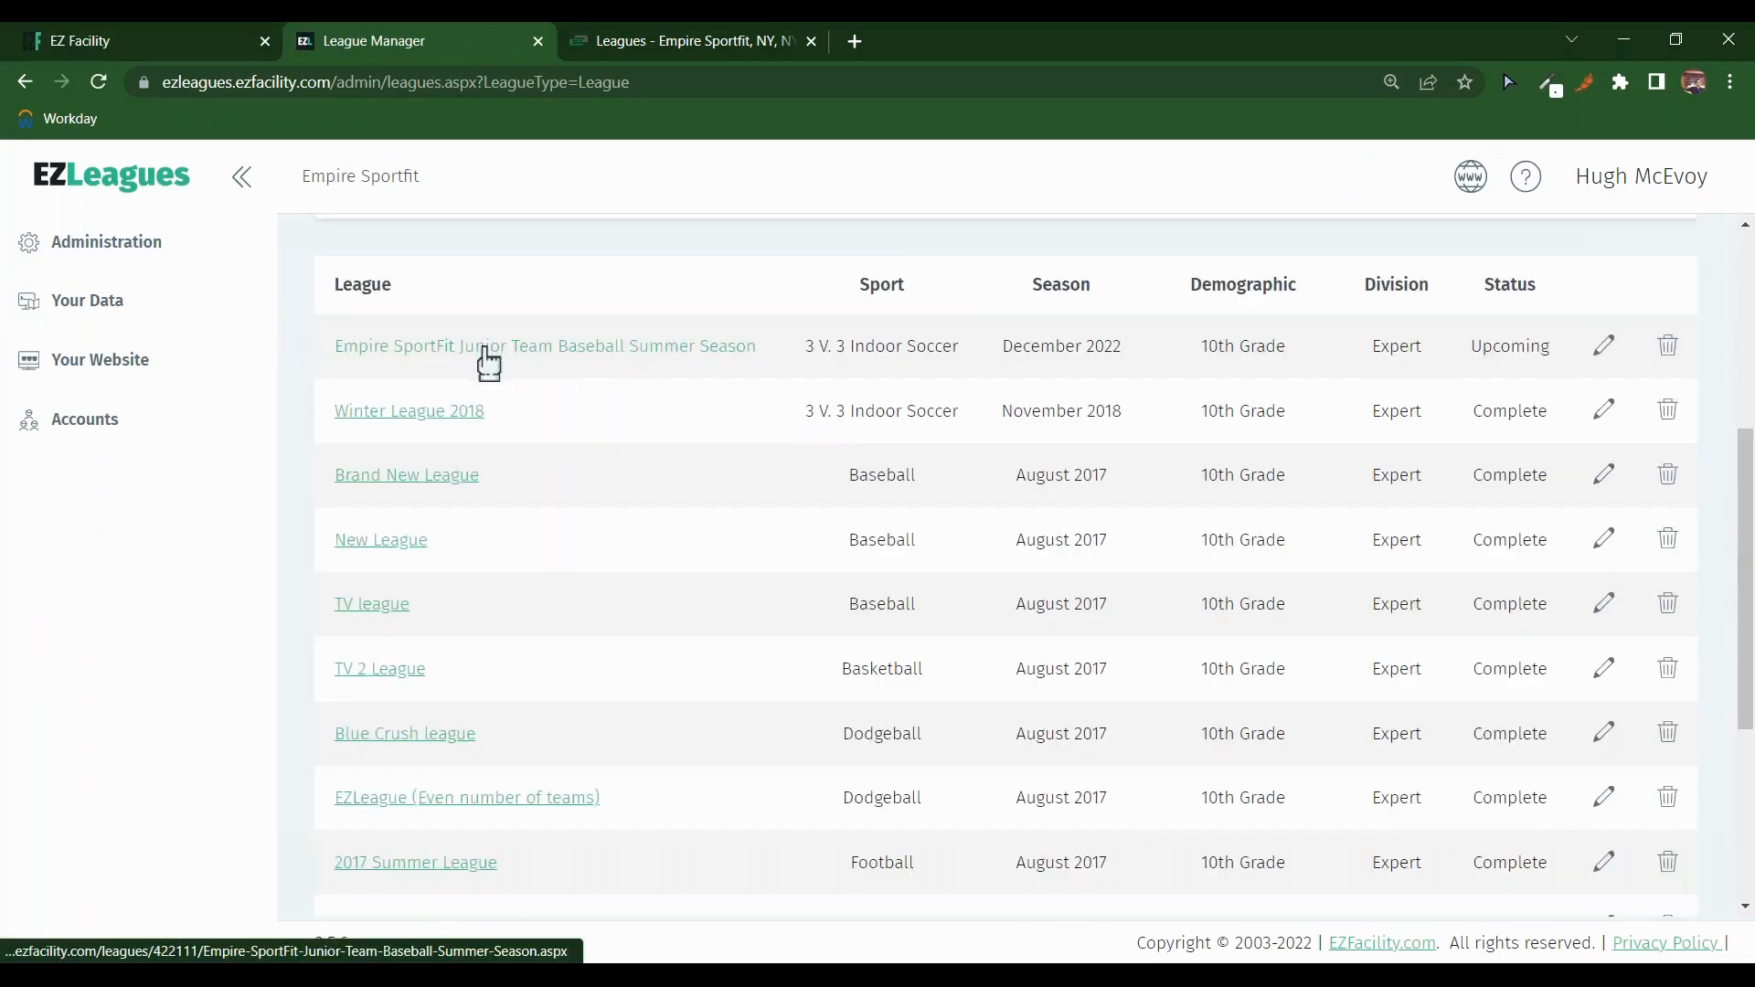
scroll(485, 375, "down", 3)
scroll(707, 487, "down", 3)
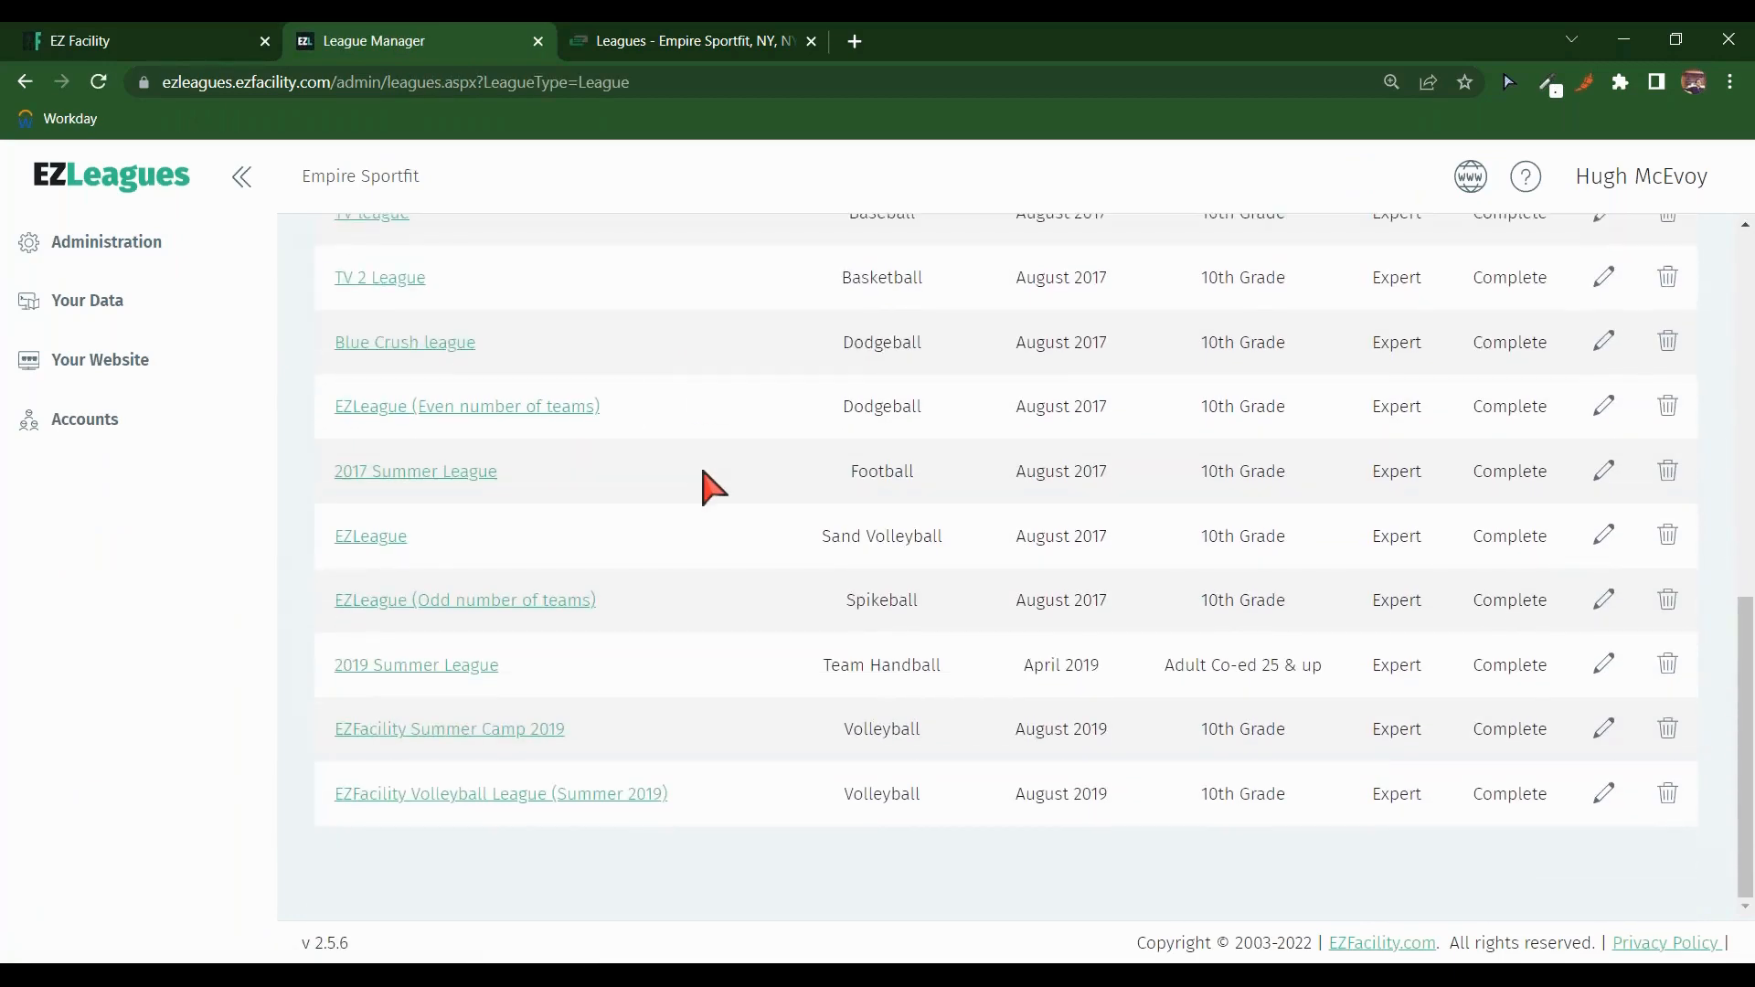
Step: Review the EZLeagues tournaments list and go back to the Administration page
key("alt+Left")
left_click(1091, 414)
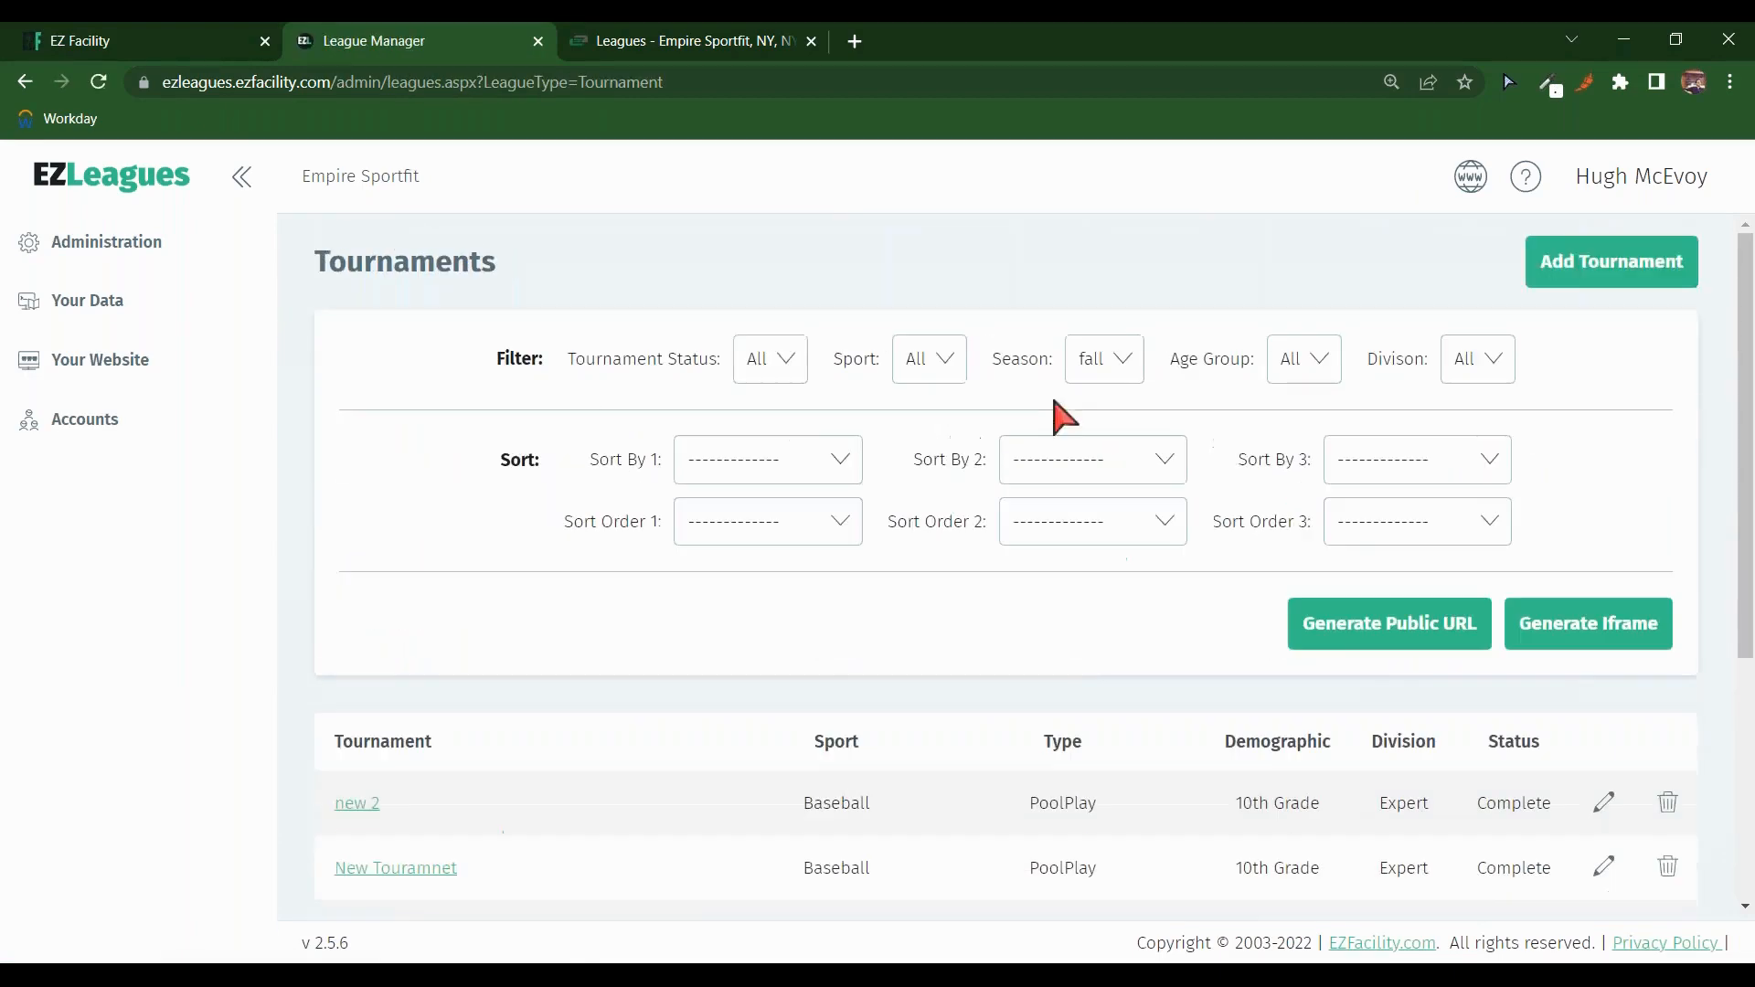
scroll(745, 365, "down", 4)
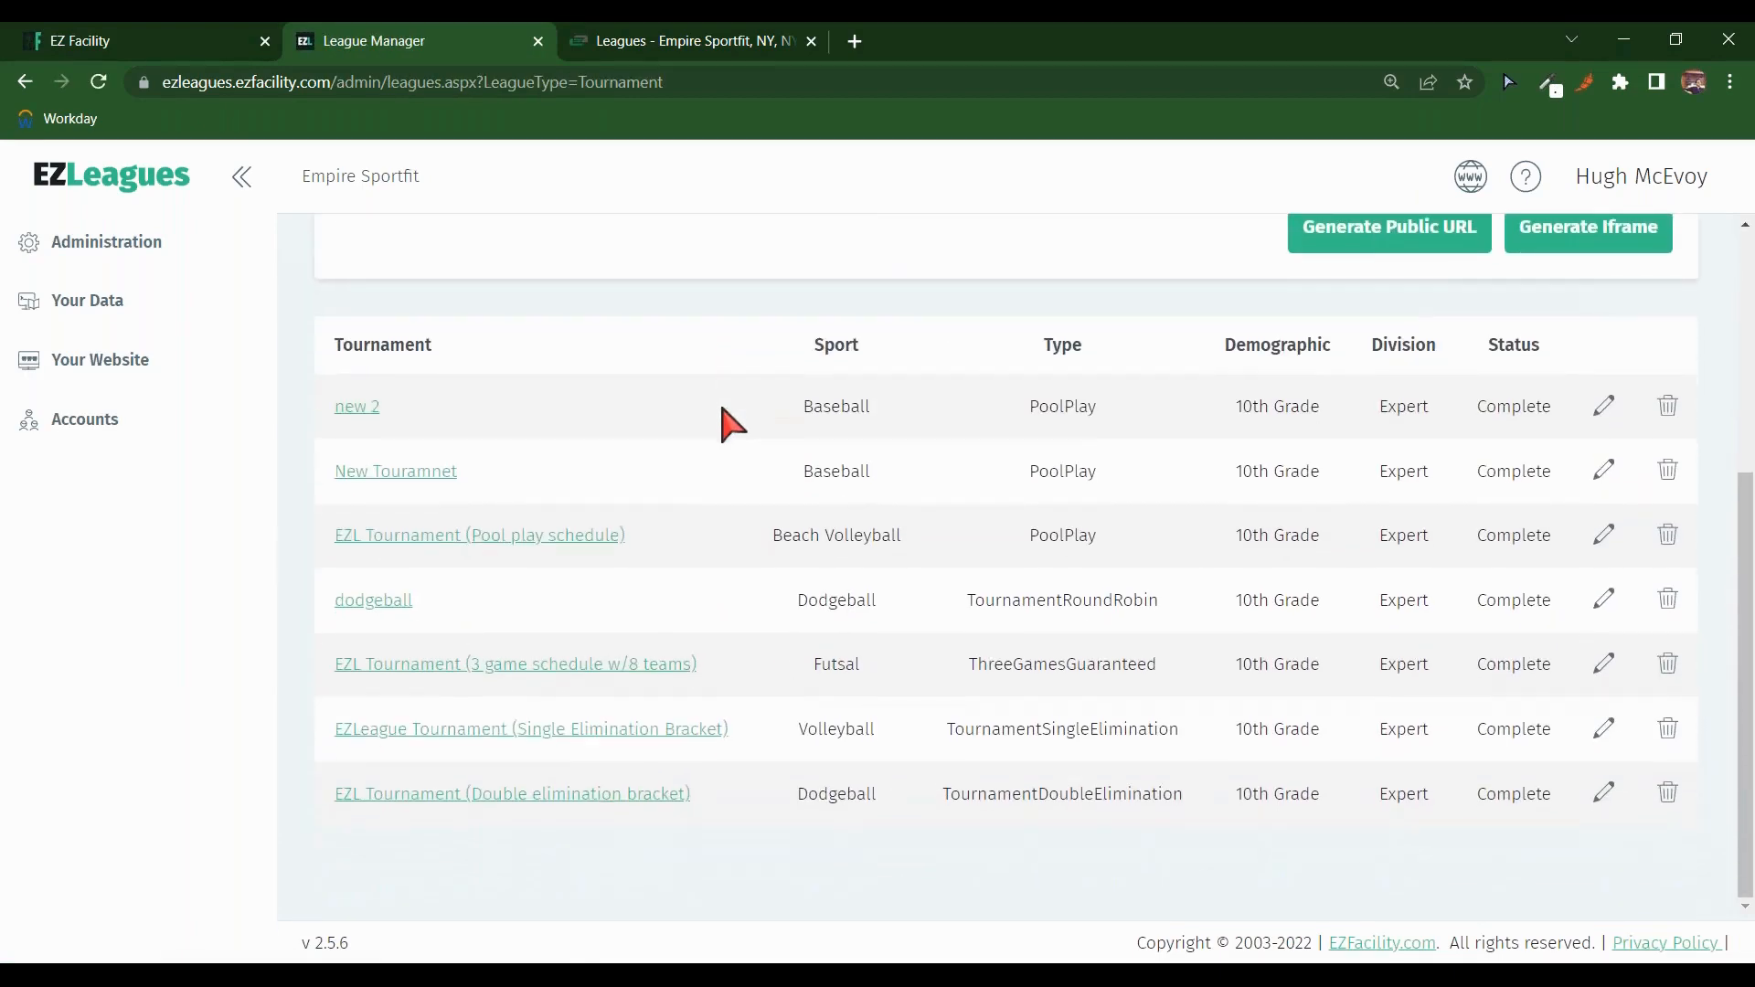
scroll(739, 476, "up", 3)
key("alt+Left")
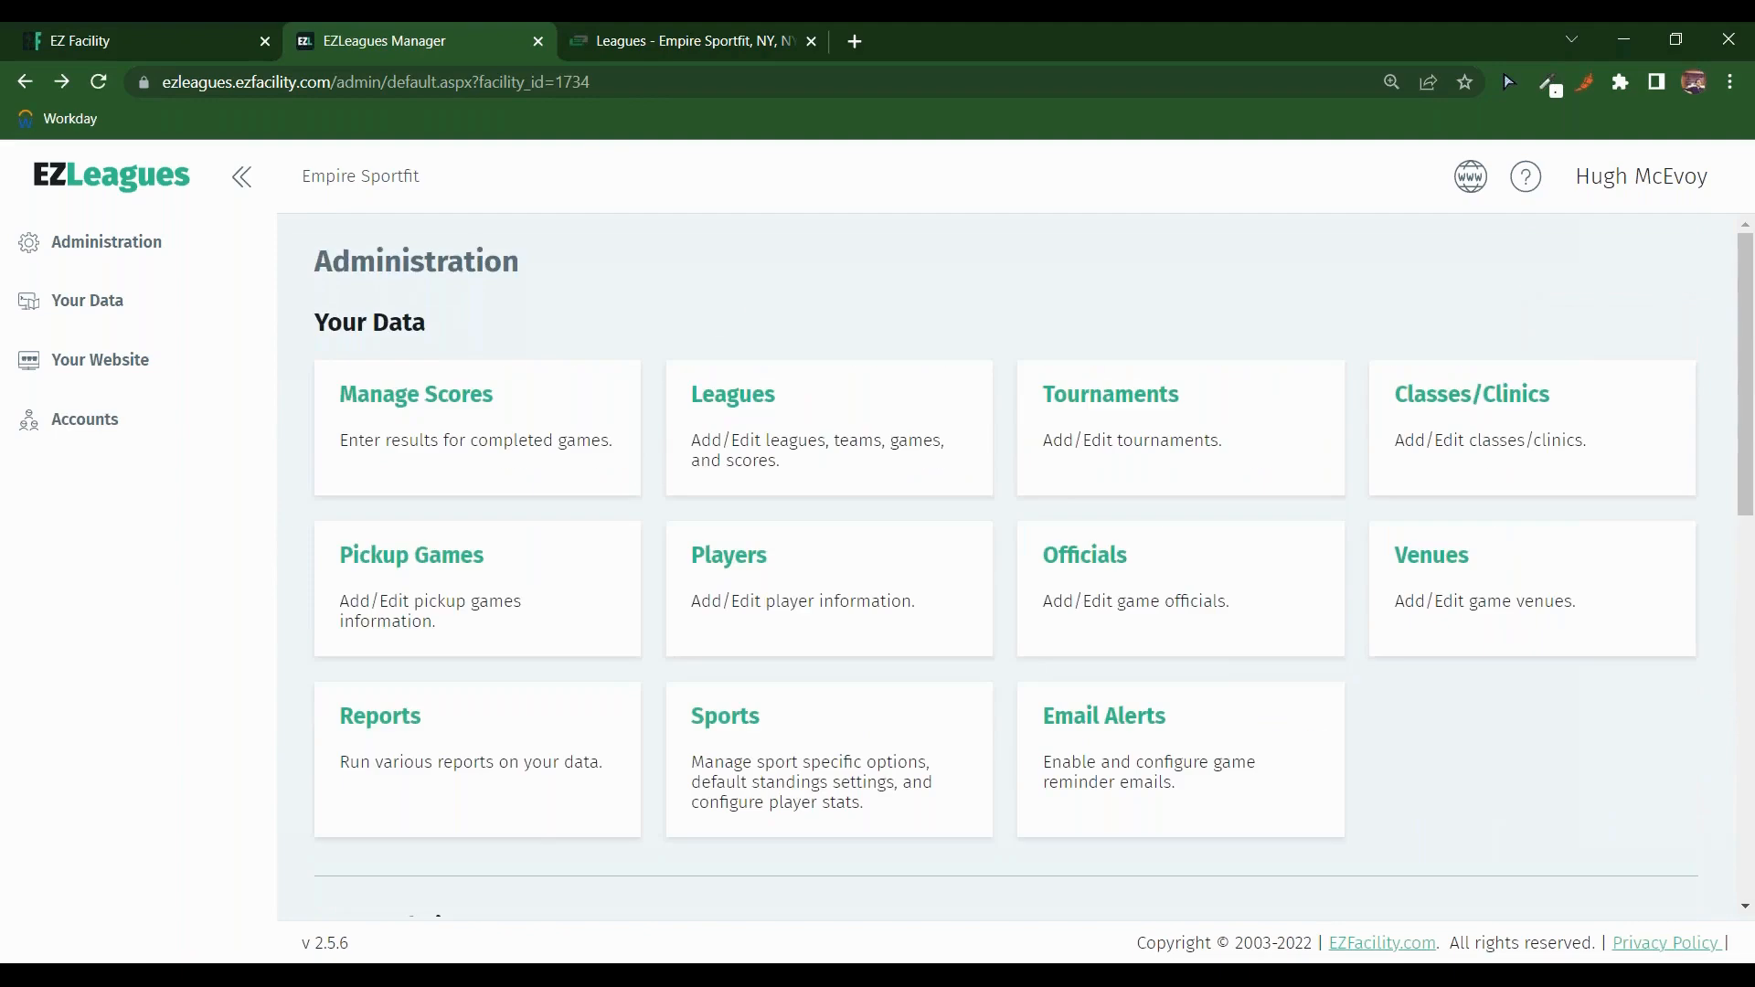
Step: Return to EZFacility and review the League - winter 2023 group's details and its team subgroups
left_click(110, 37)
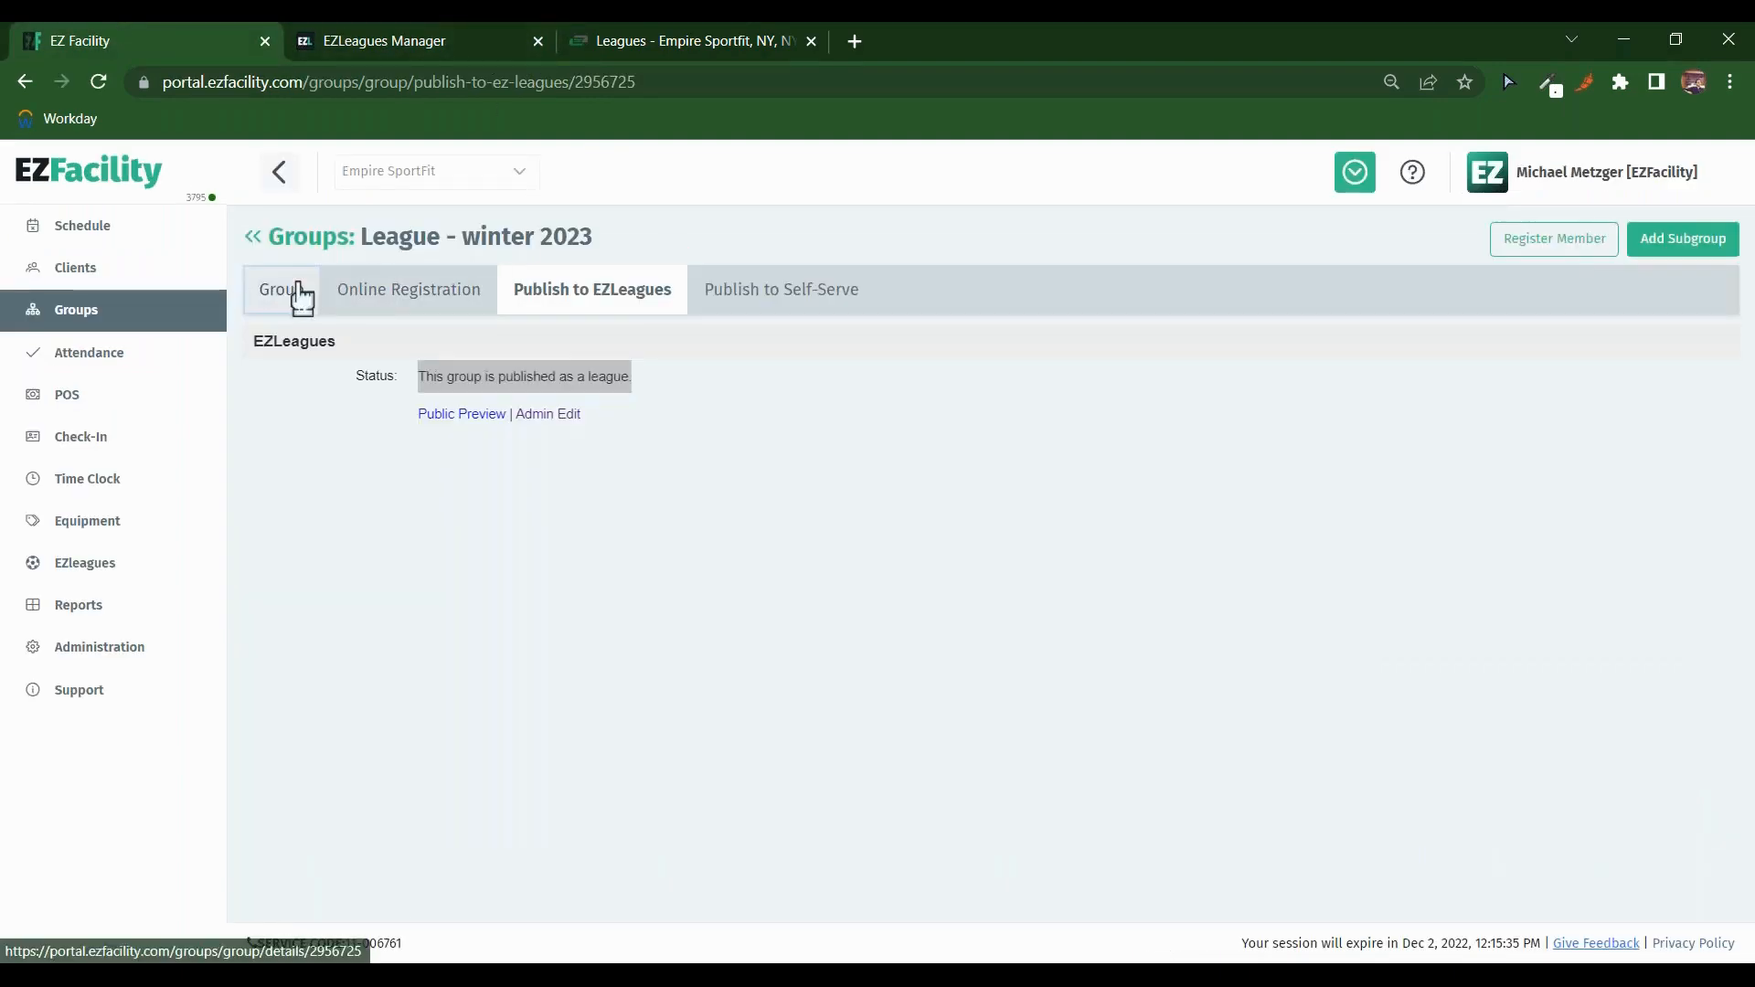
left_click(286, 291)
scroll(842, 404, "down", 5)
scroll(846, 407, "down", 10)
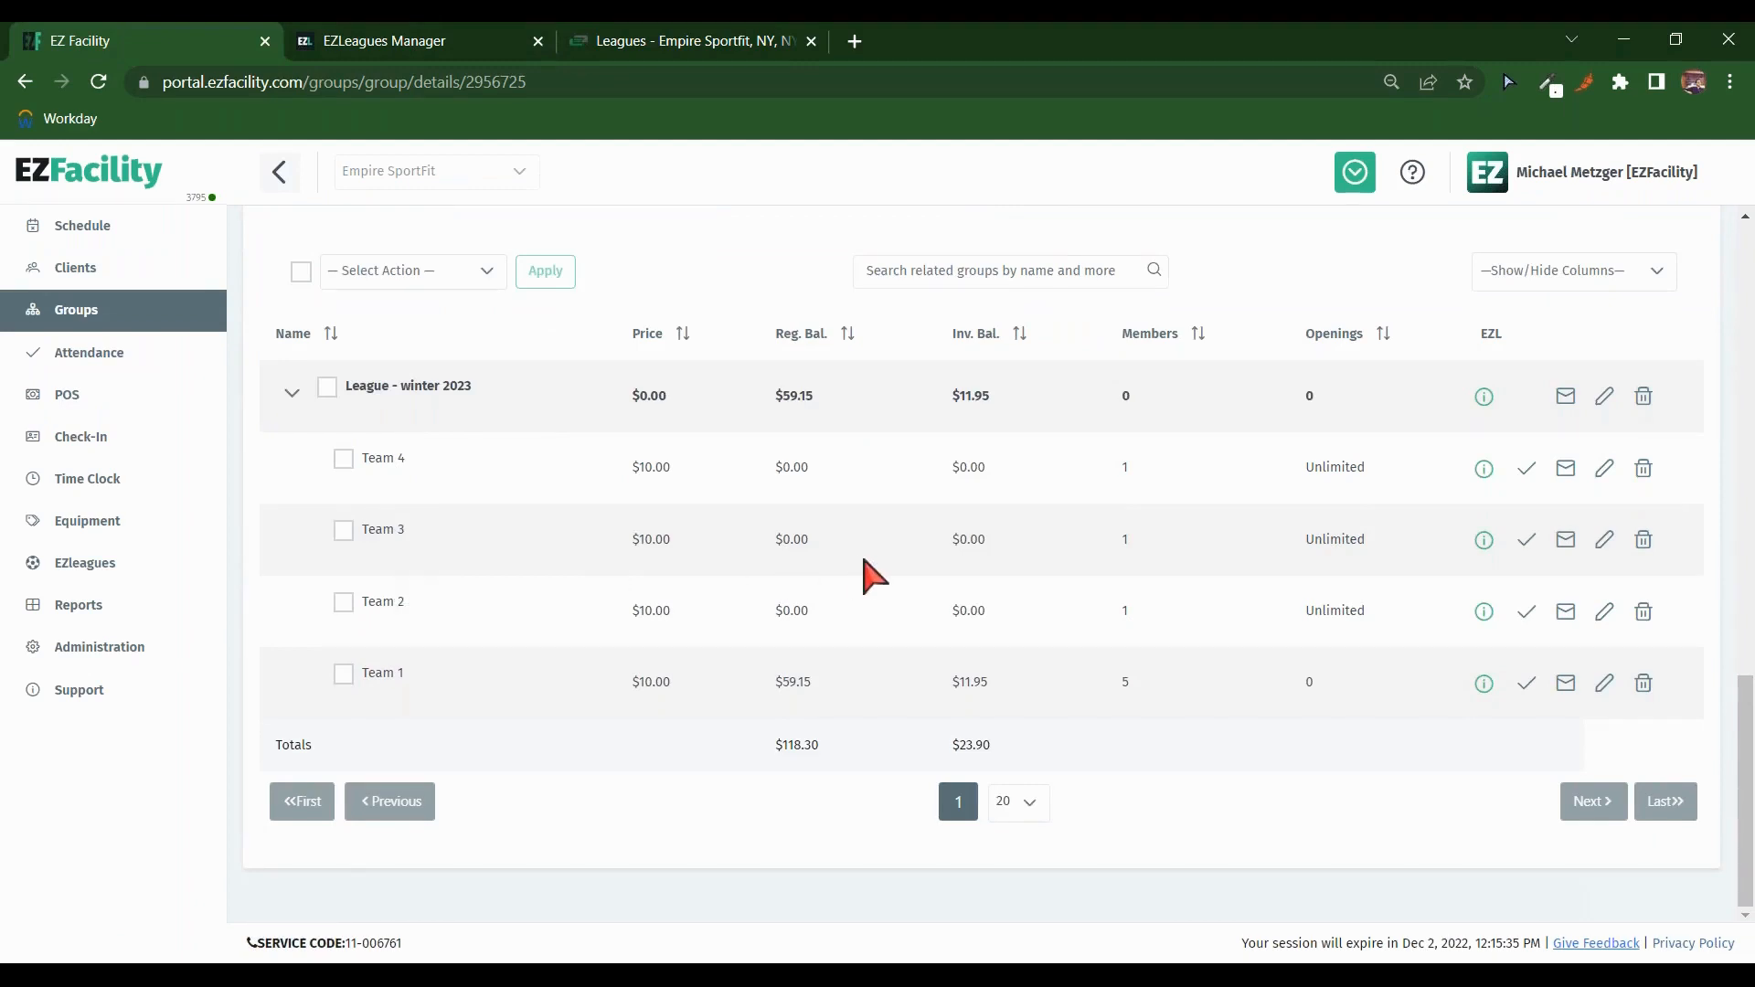
scroll(873, 576, "up", 10)
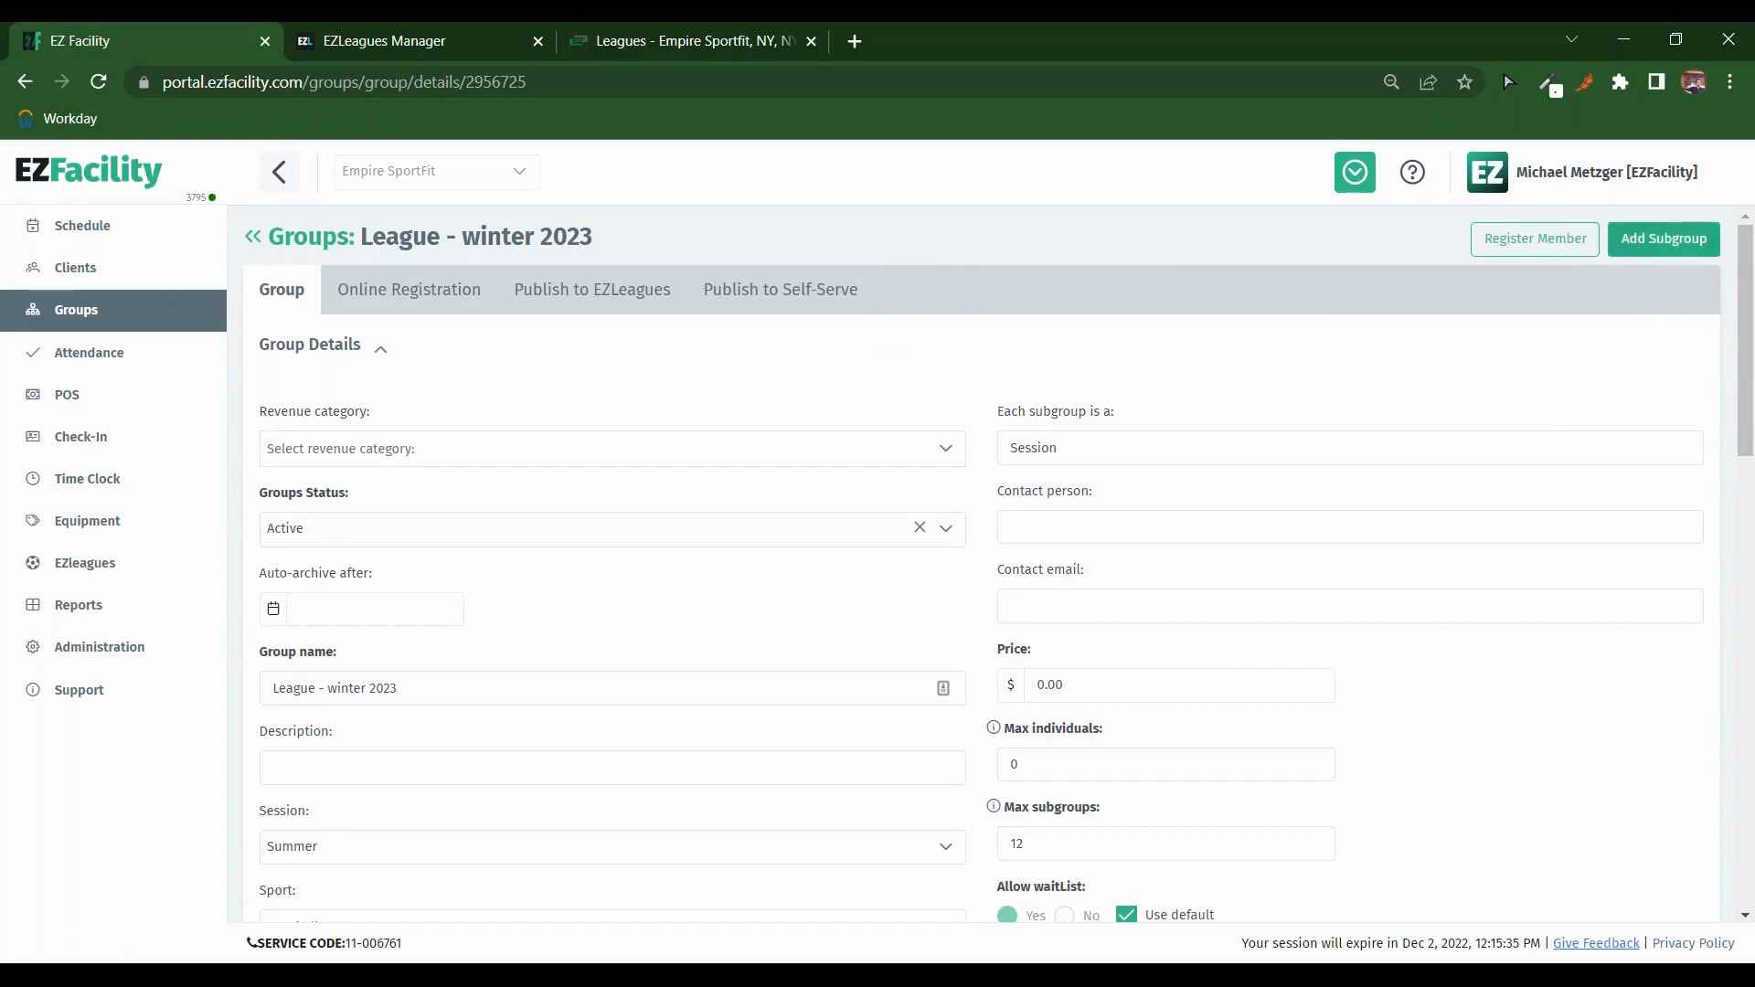
Step: Add a subgroup named Team 5 to League - winter 2023, copying the parent group's settings, and save it
left_click(1663, 239)
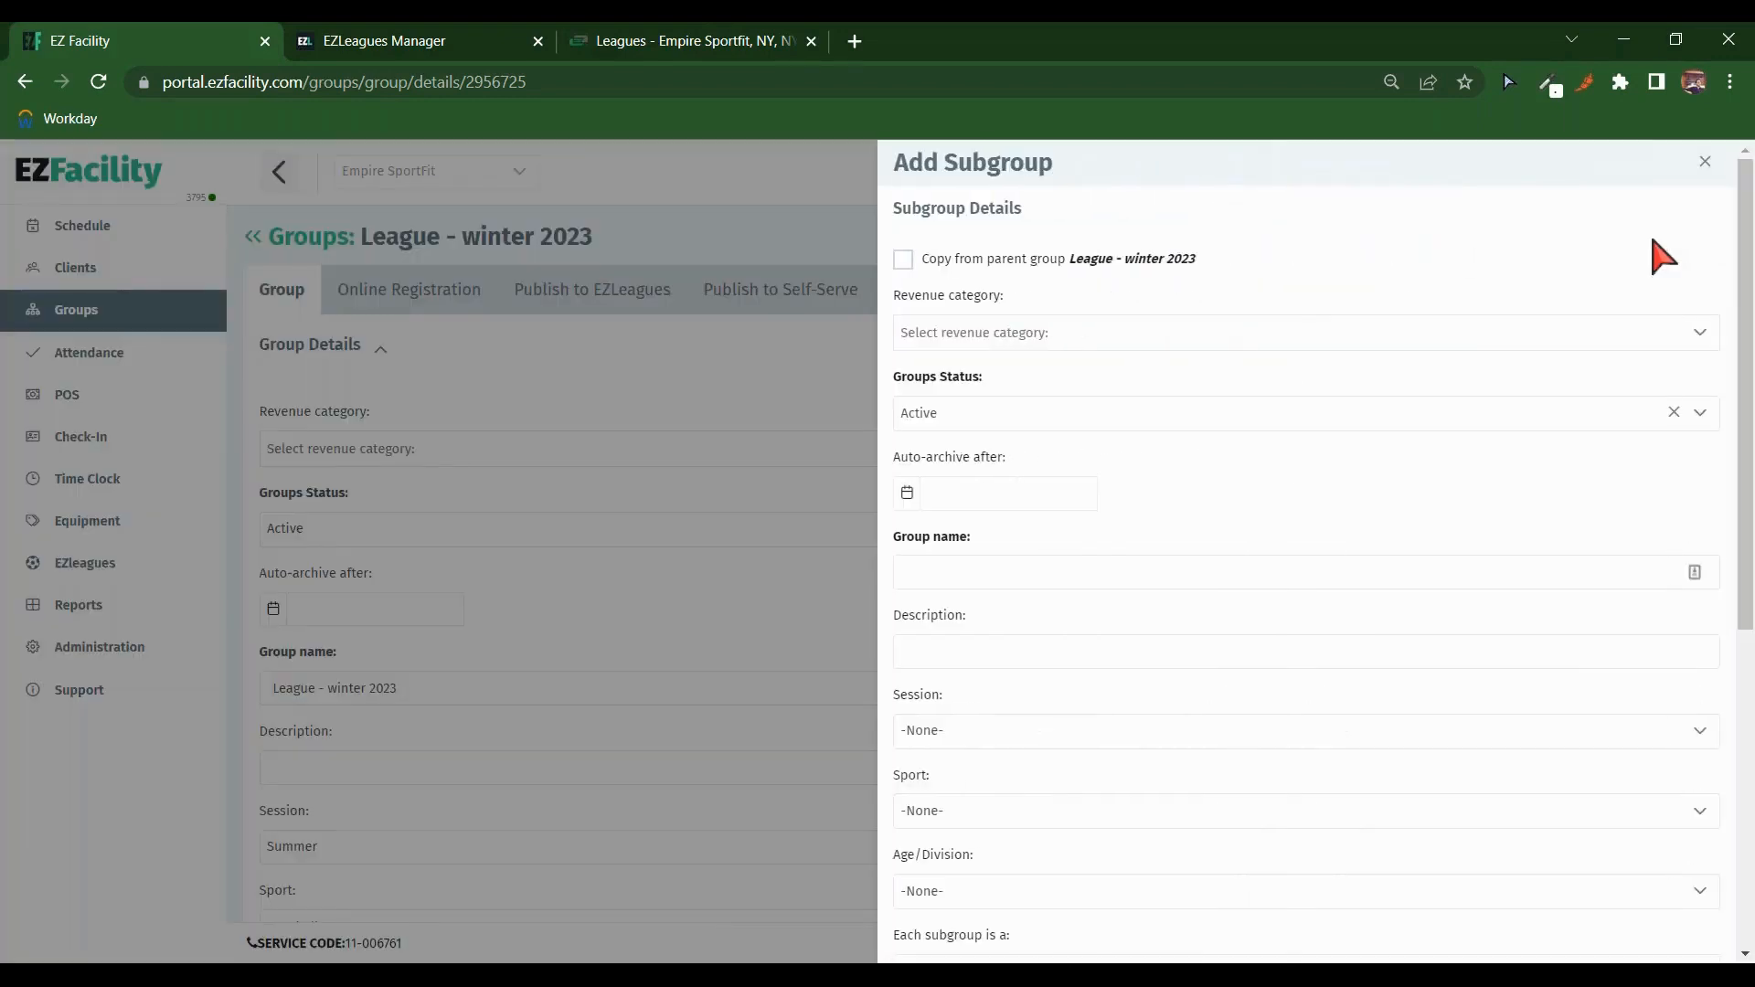
left_click(904, 260)
left_click(1054, 568)
key("ctrl+a")
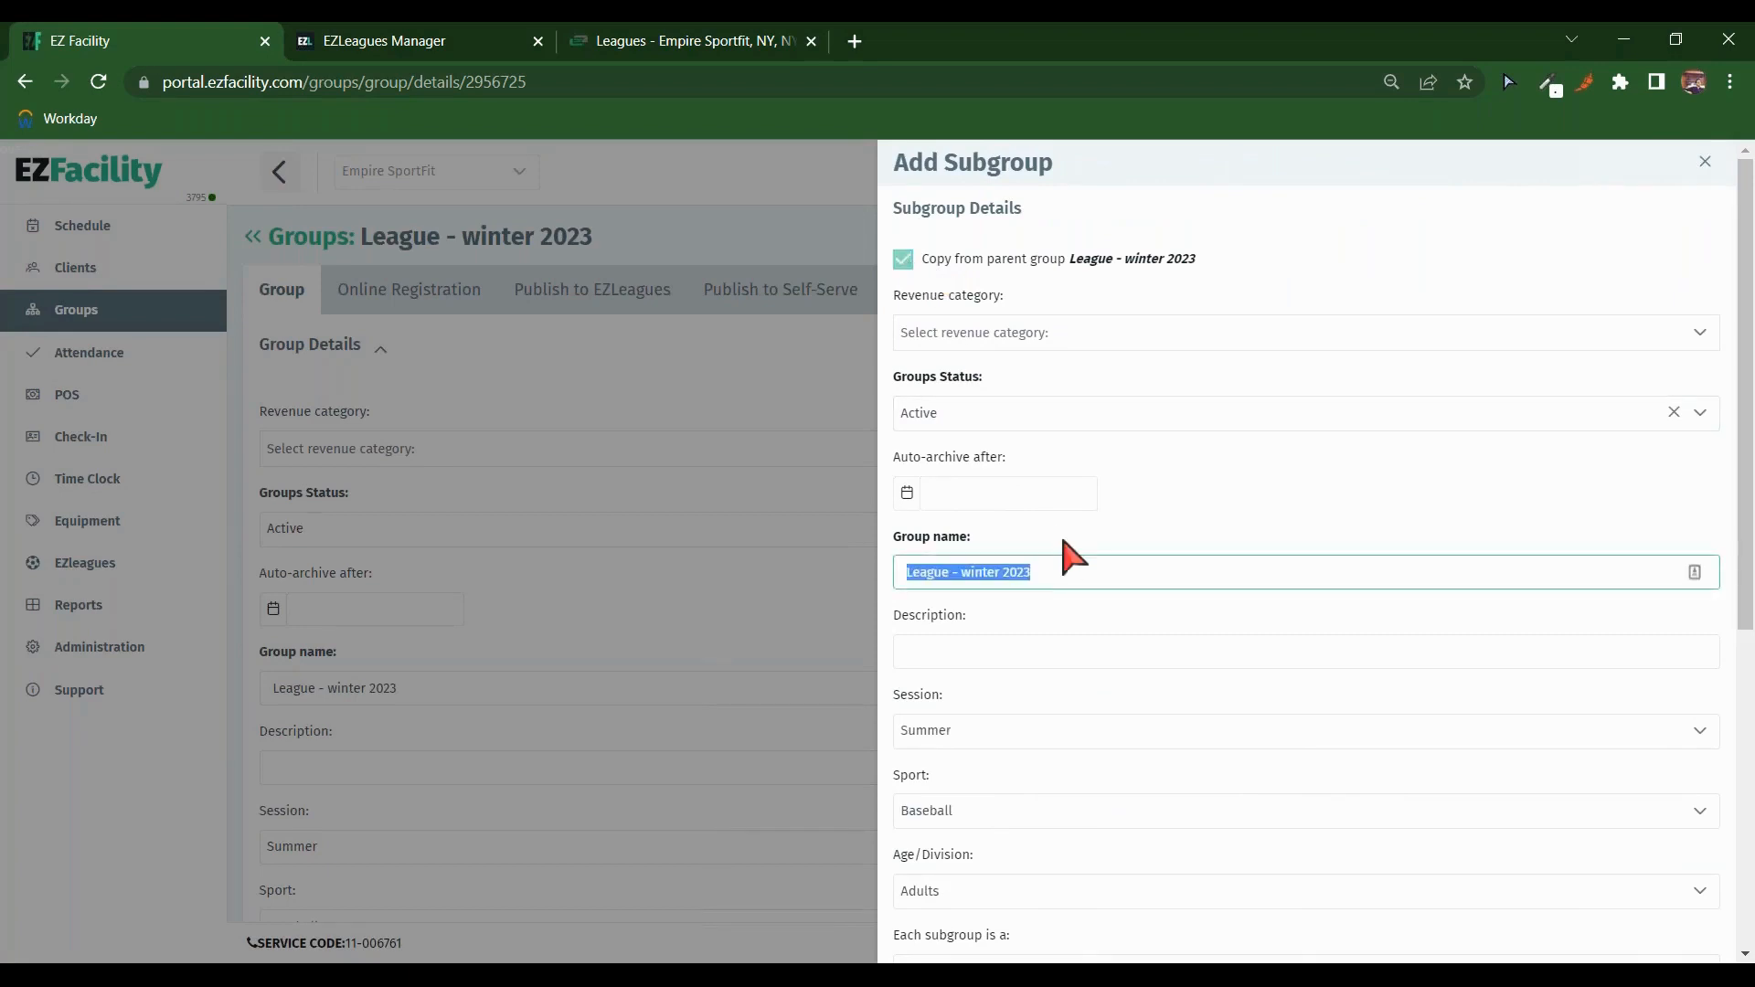
type("Team 5")
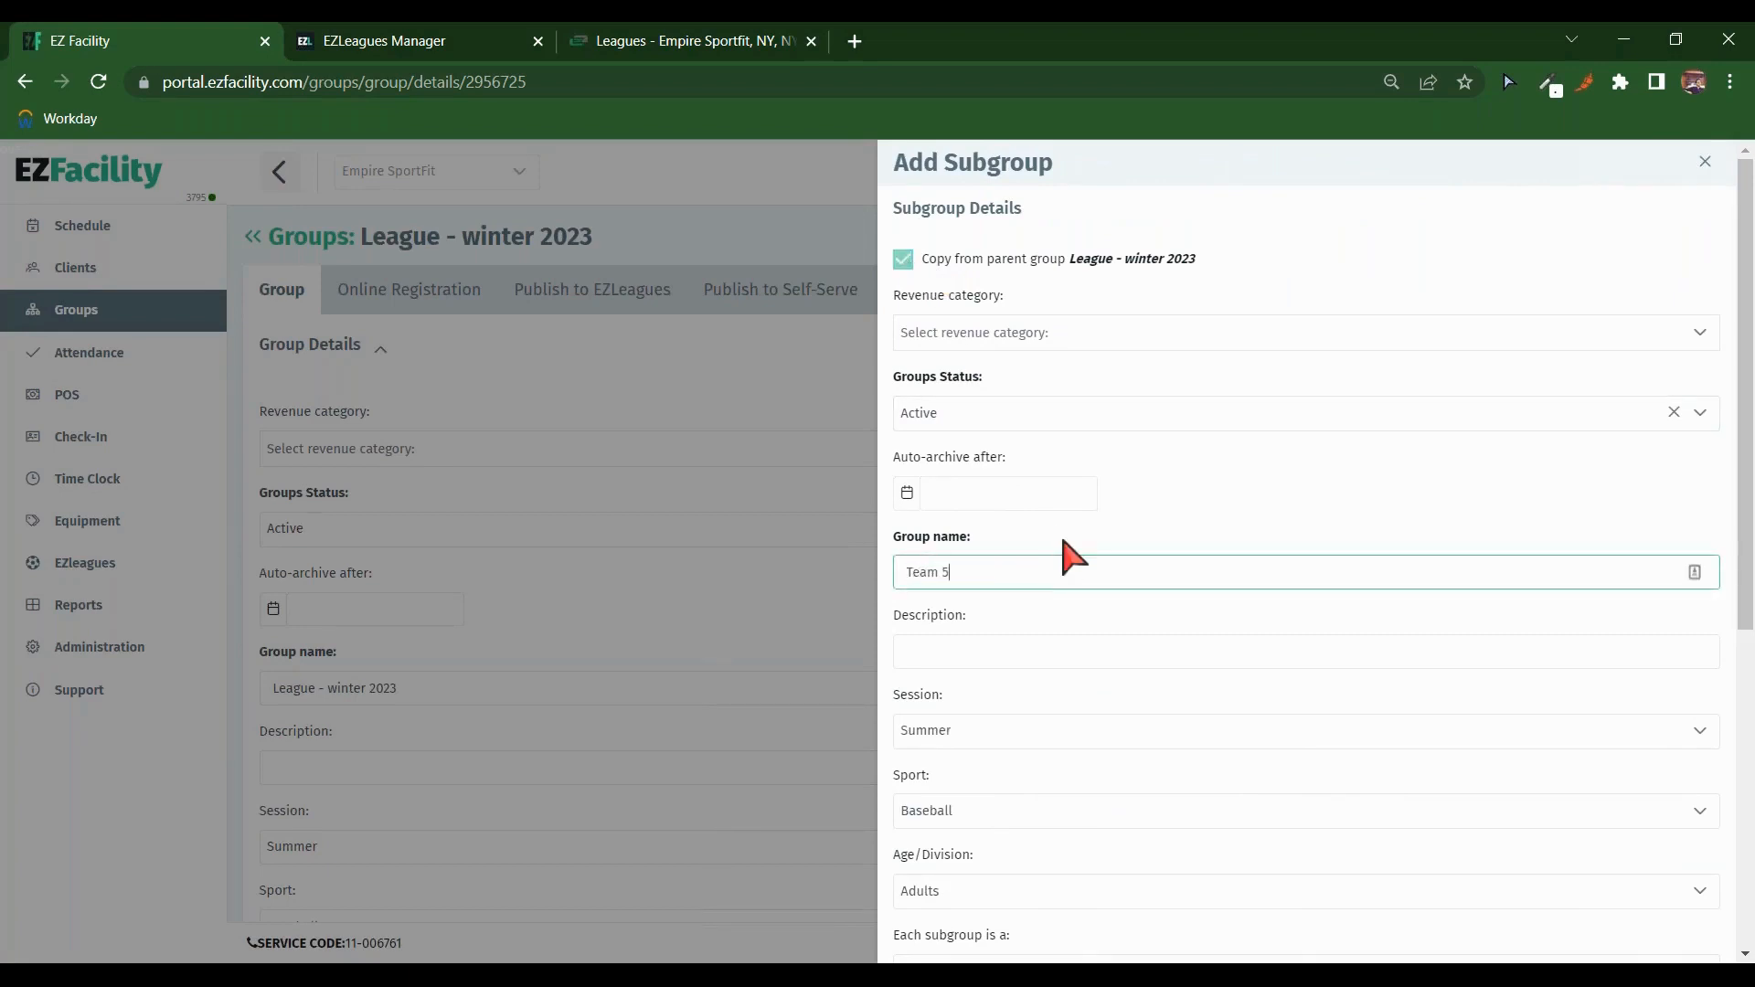
left_click(1230, 492)
scroll(1233, 485, "down", 6)
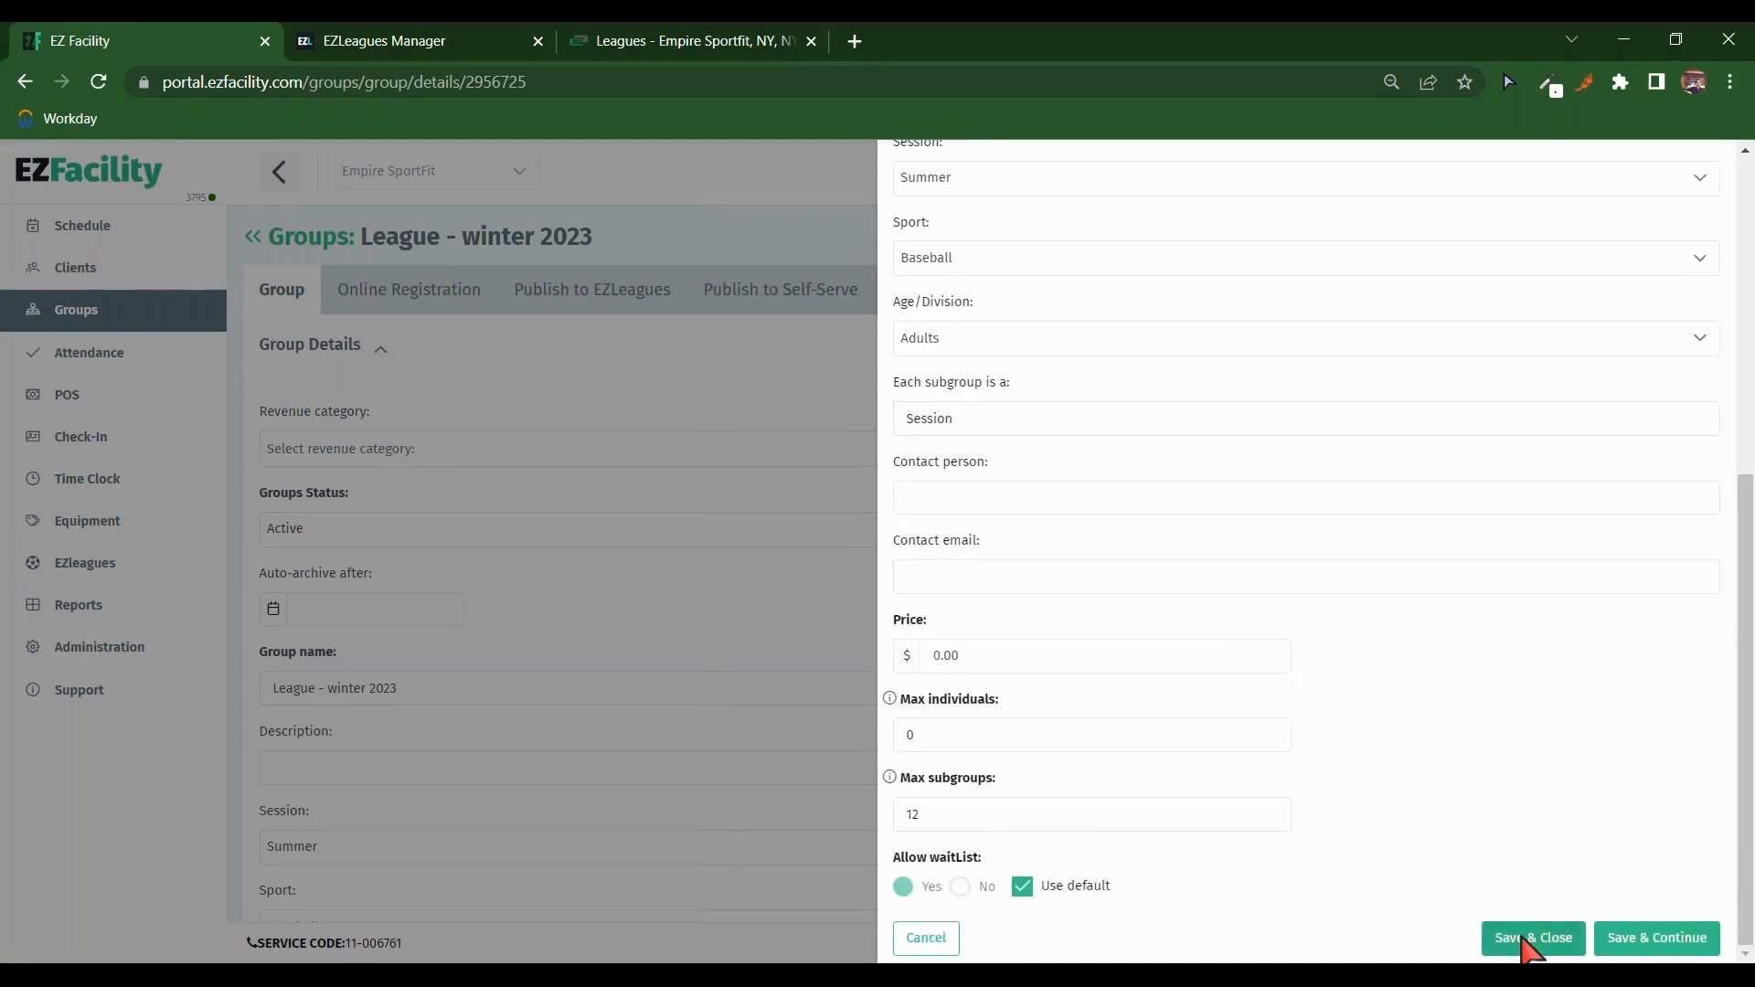
left_click(1526, 939)
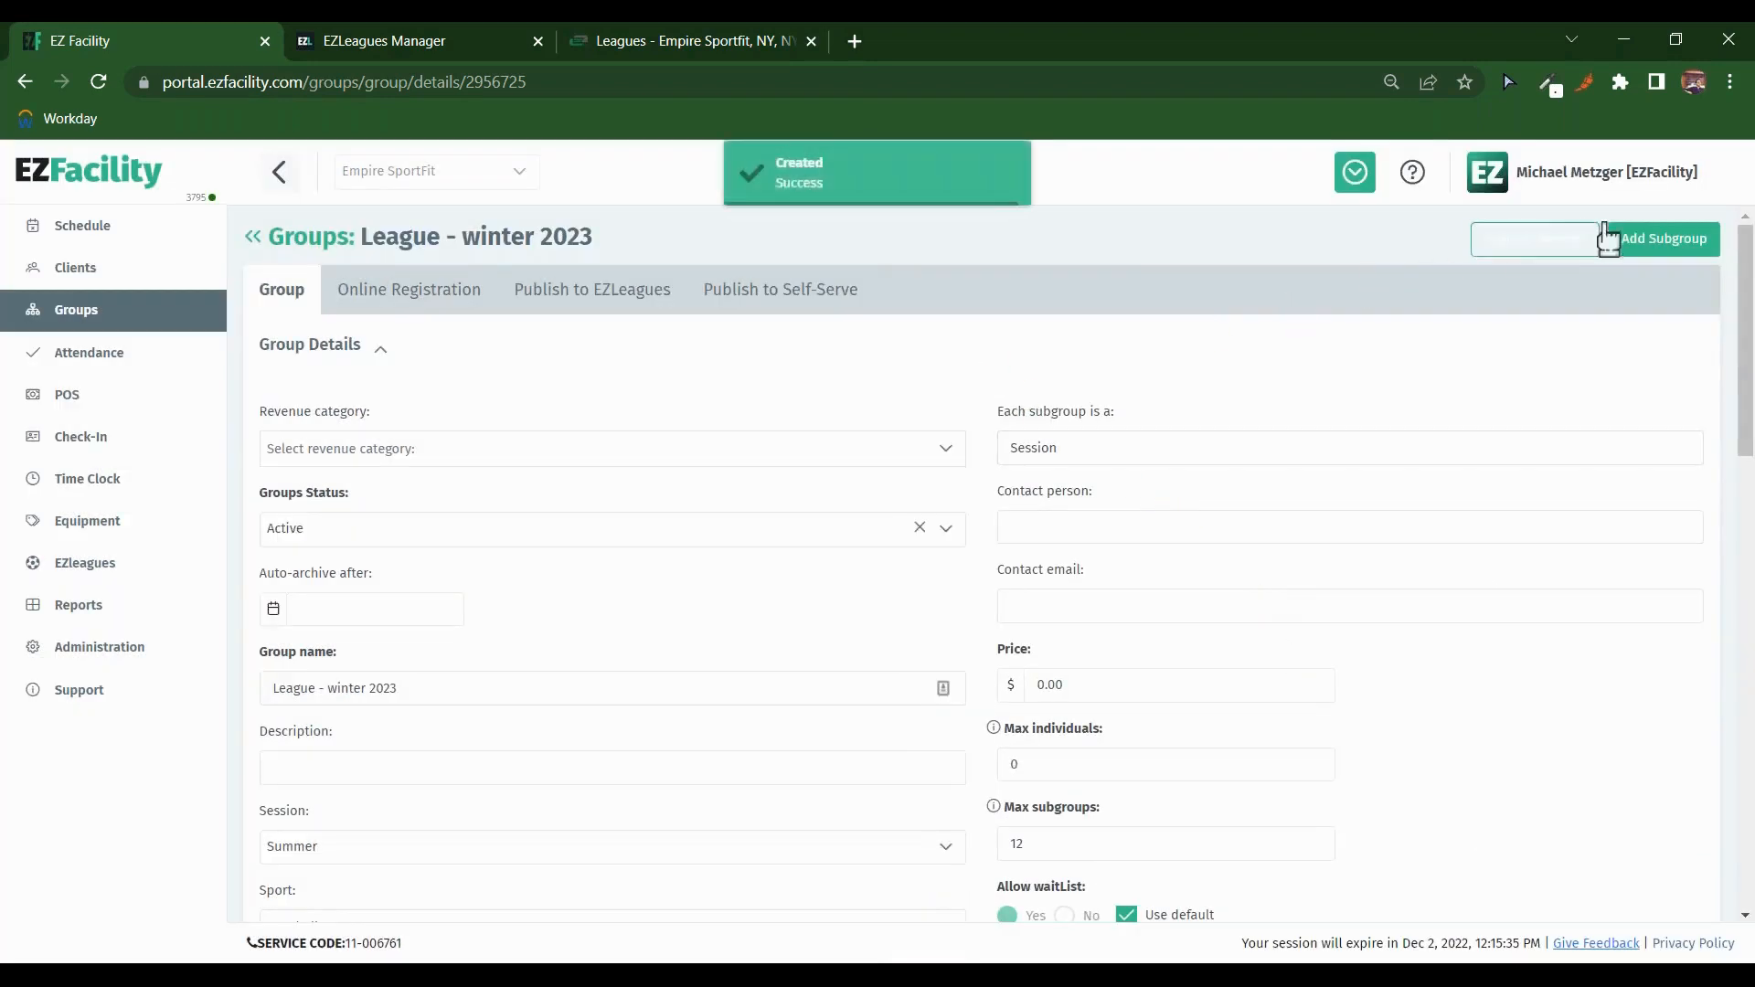
Step: Add another subgroup named Team 6, also copied from the parent group League - winter 2023, and save it
left_click(1611, 239)
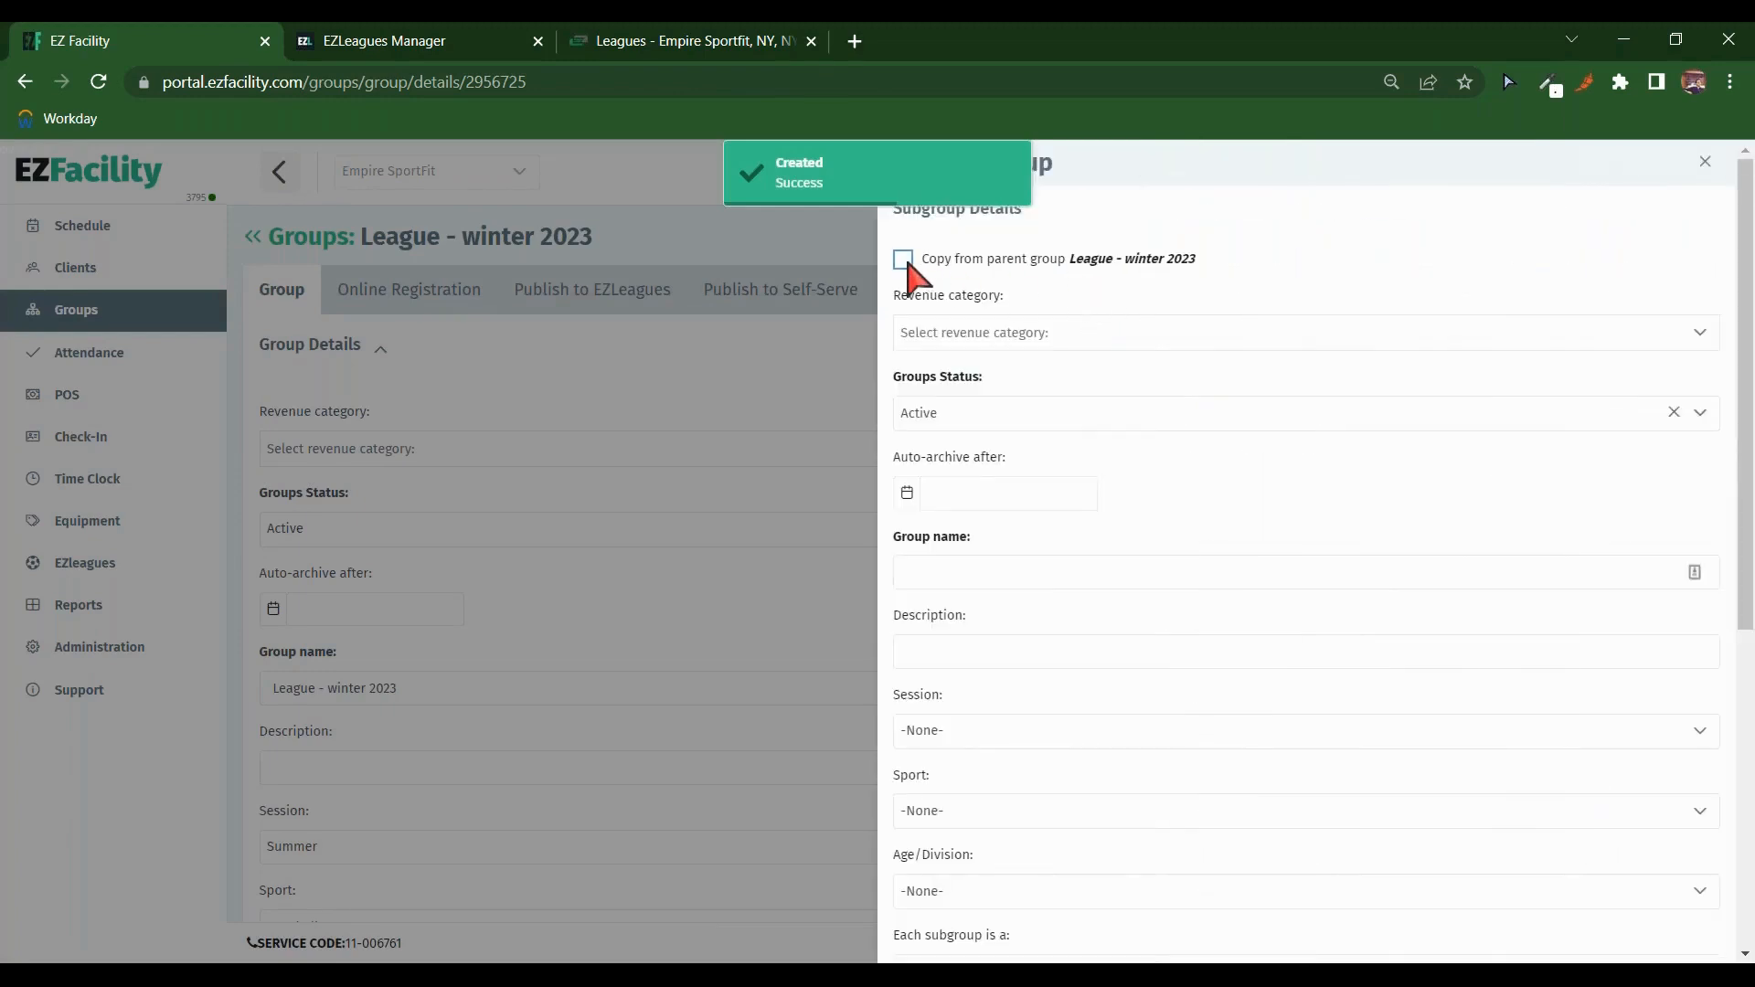
left_click(903, 260)
triple_click(1054, 572)
type("Te")
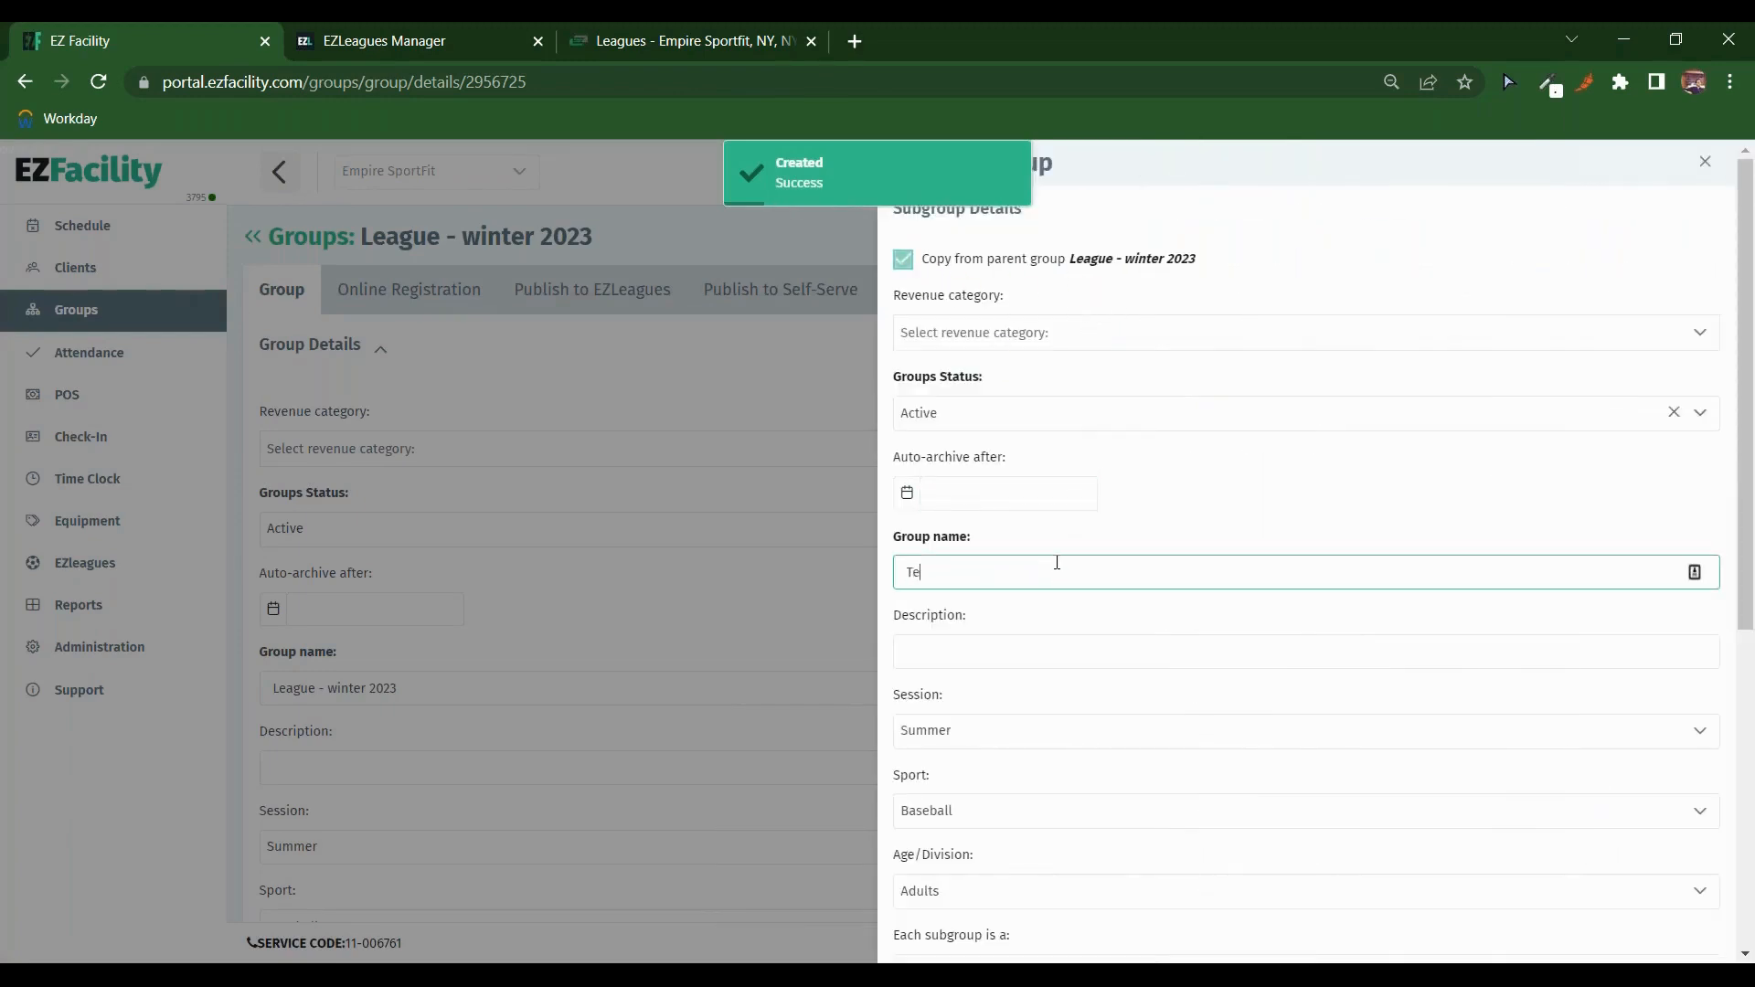
type("am 6")
scroll(1257, 527, "down", 3)
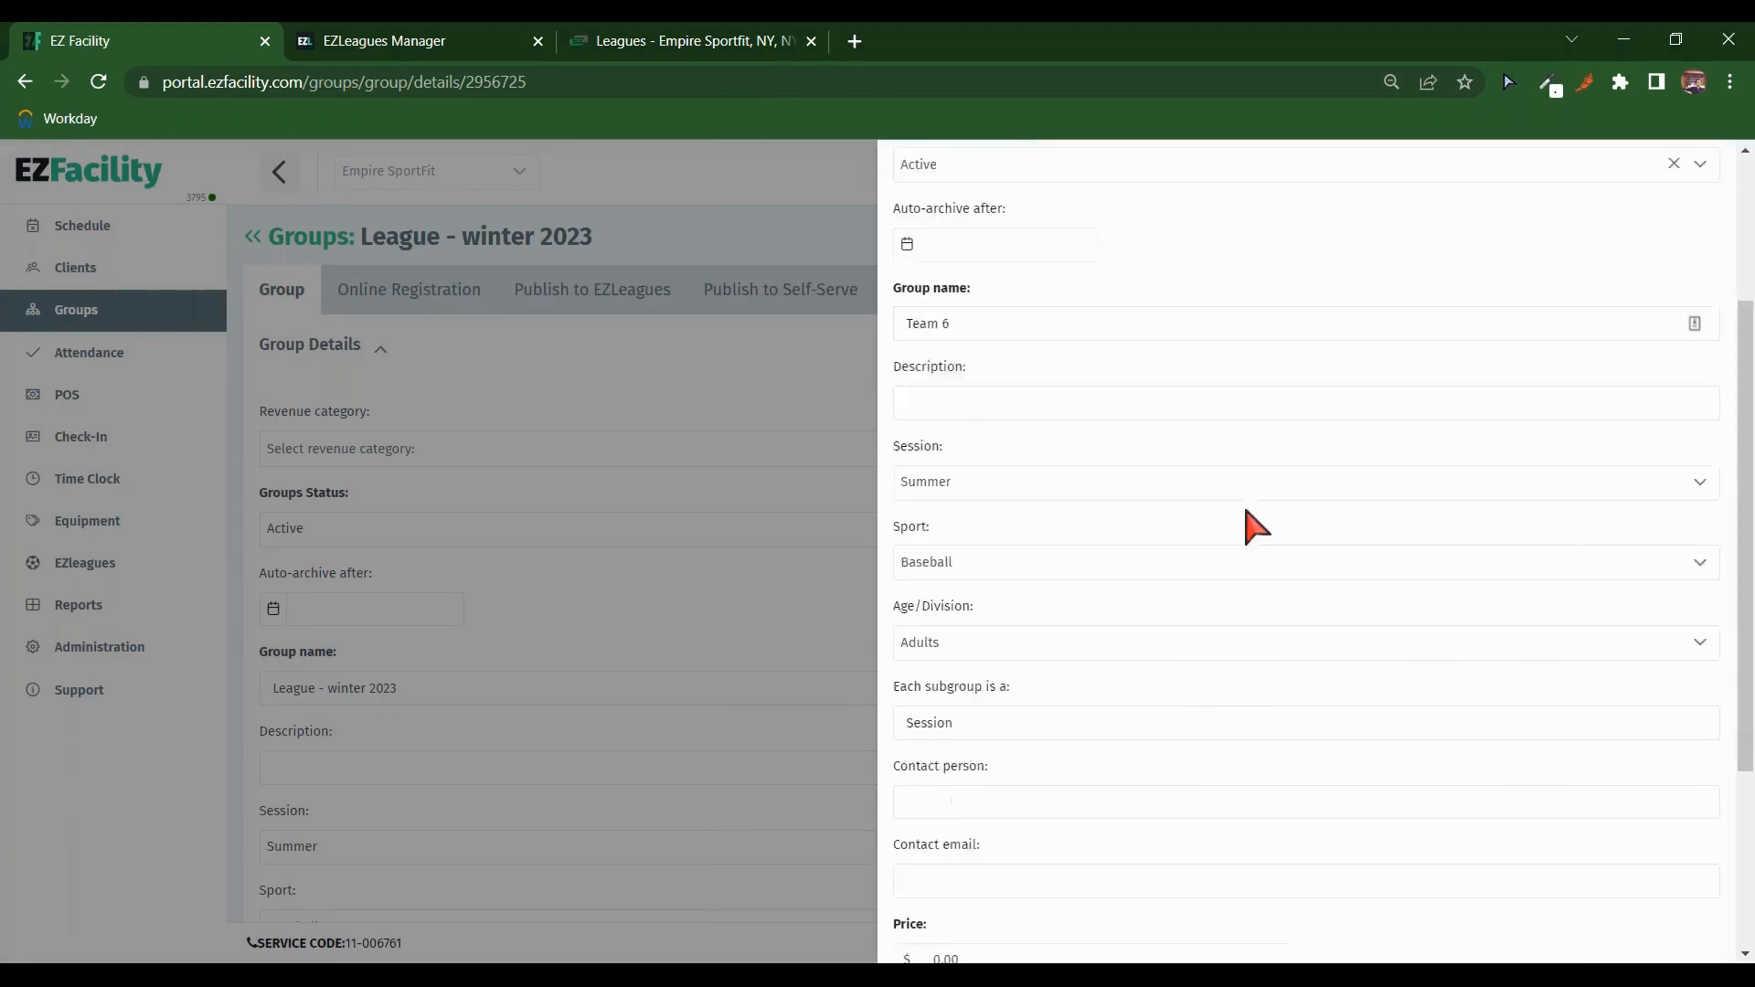
scroll(1257, 527, "down", 3)
left_click(1522, 939)
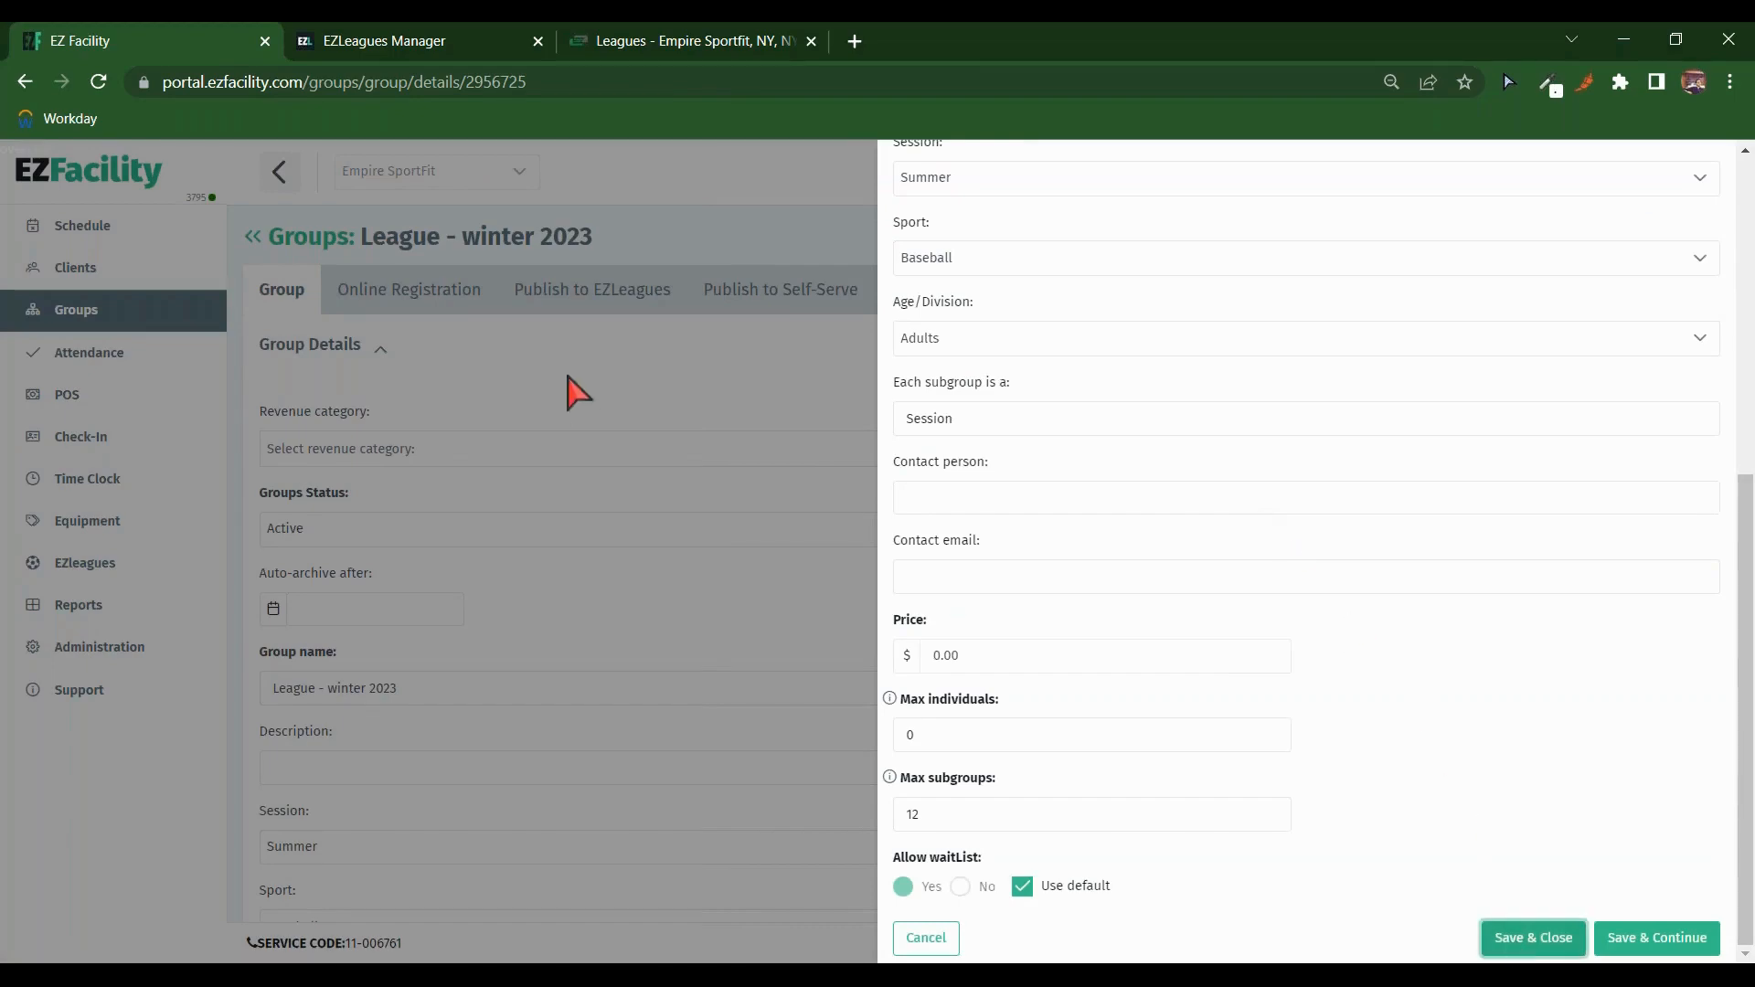
Step: Select Team 4, Team 3, Team 2 and Team 1 in the Related Groups list
scroll(944, 394, "down", 15)
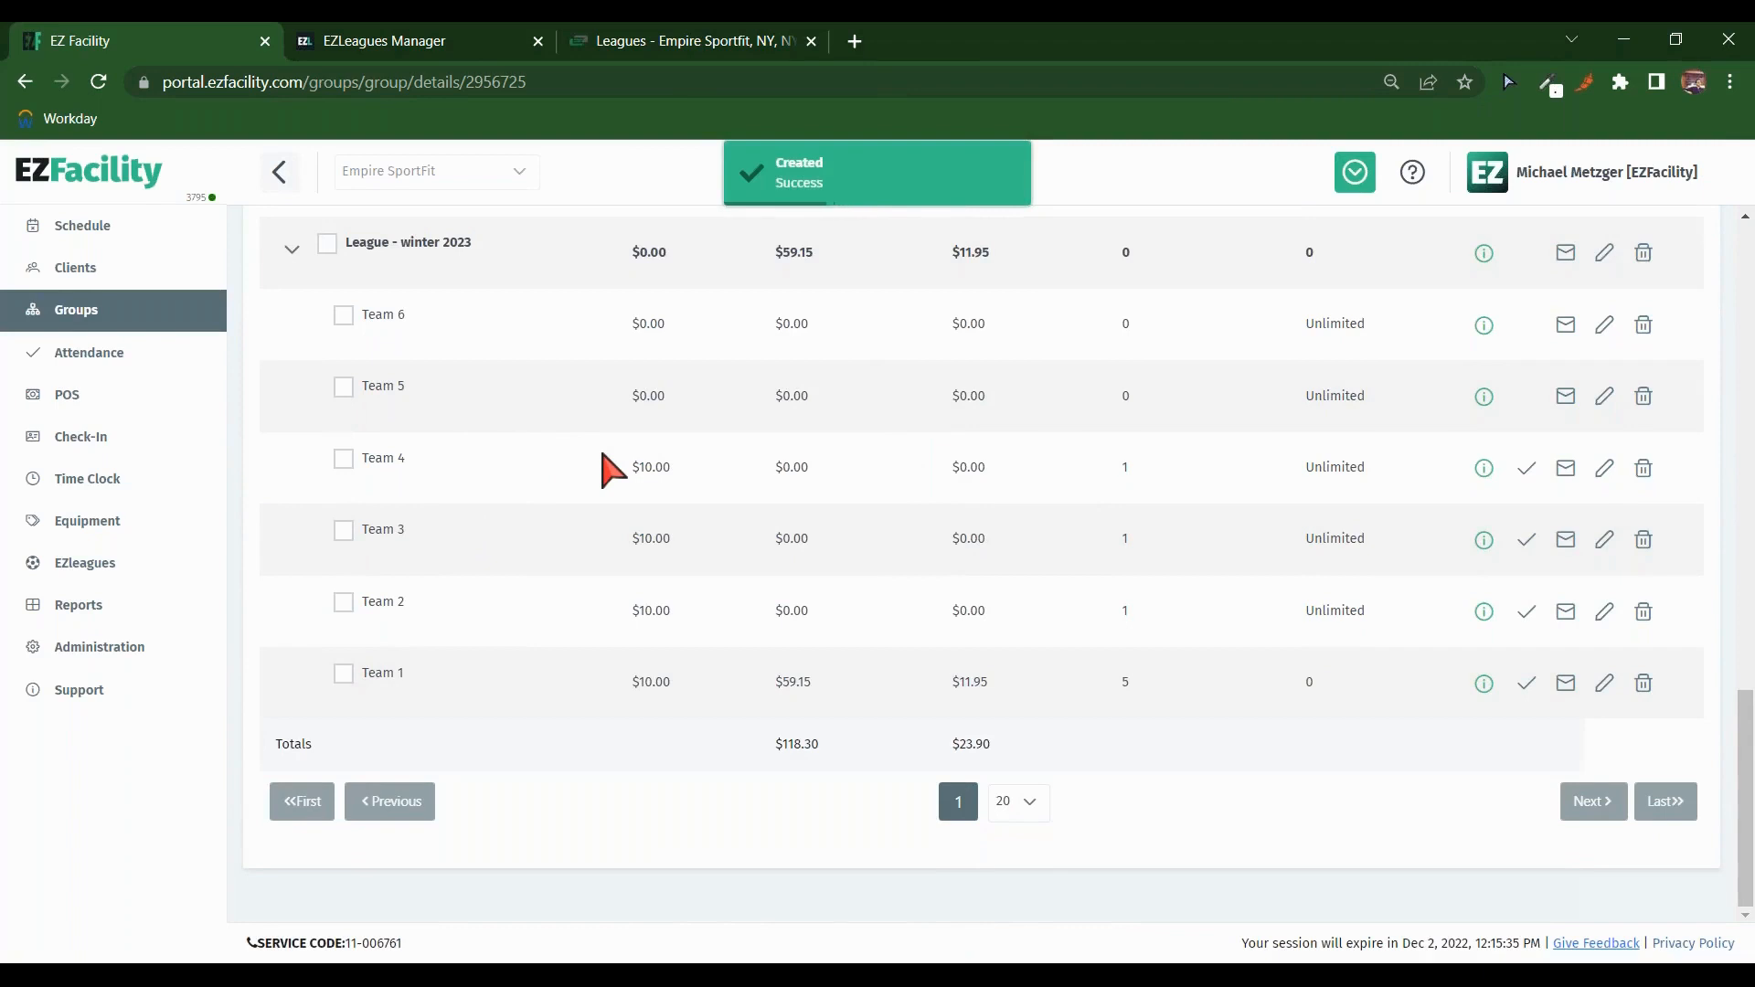
scroll(610, 470, "up", 1)
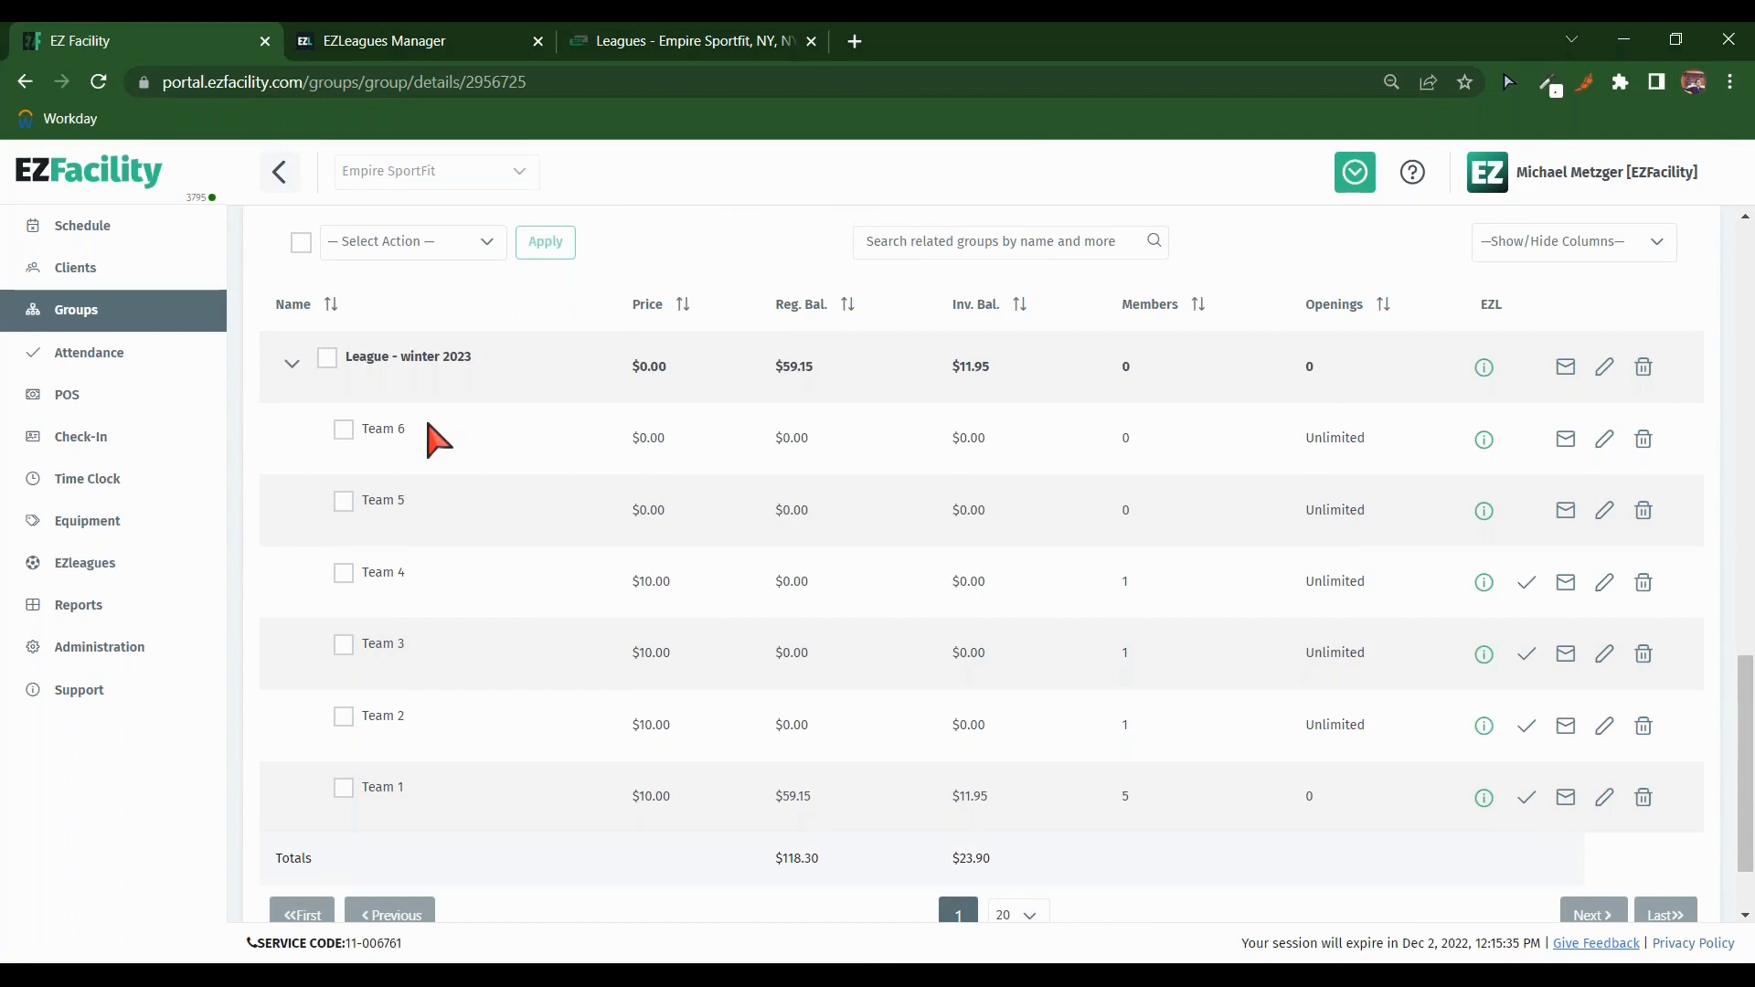
left_click(344, 573)
left_click(344, 645)
left_click(344, 717)
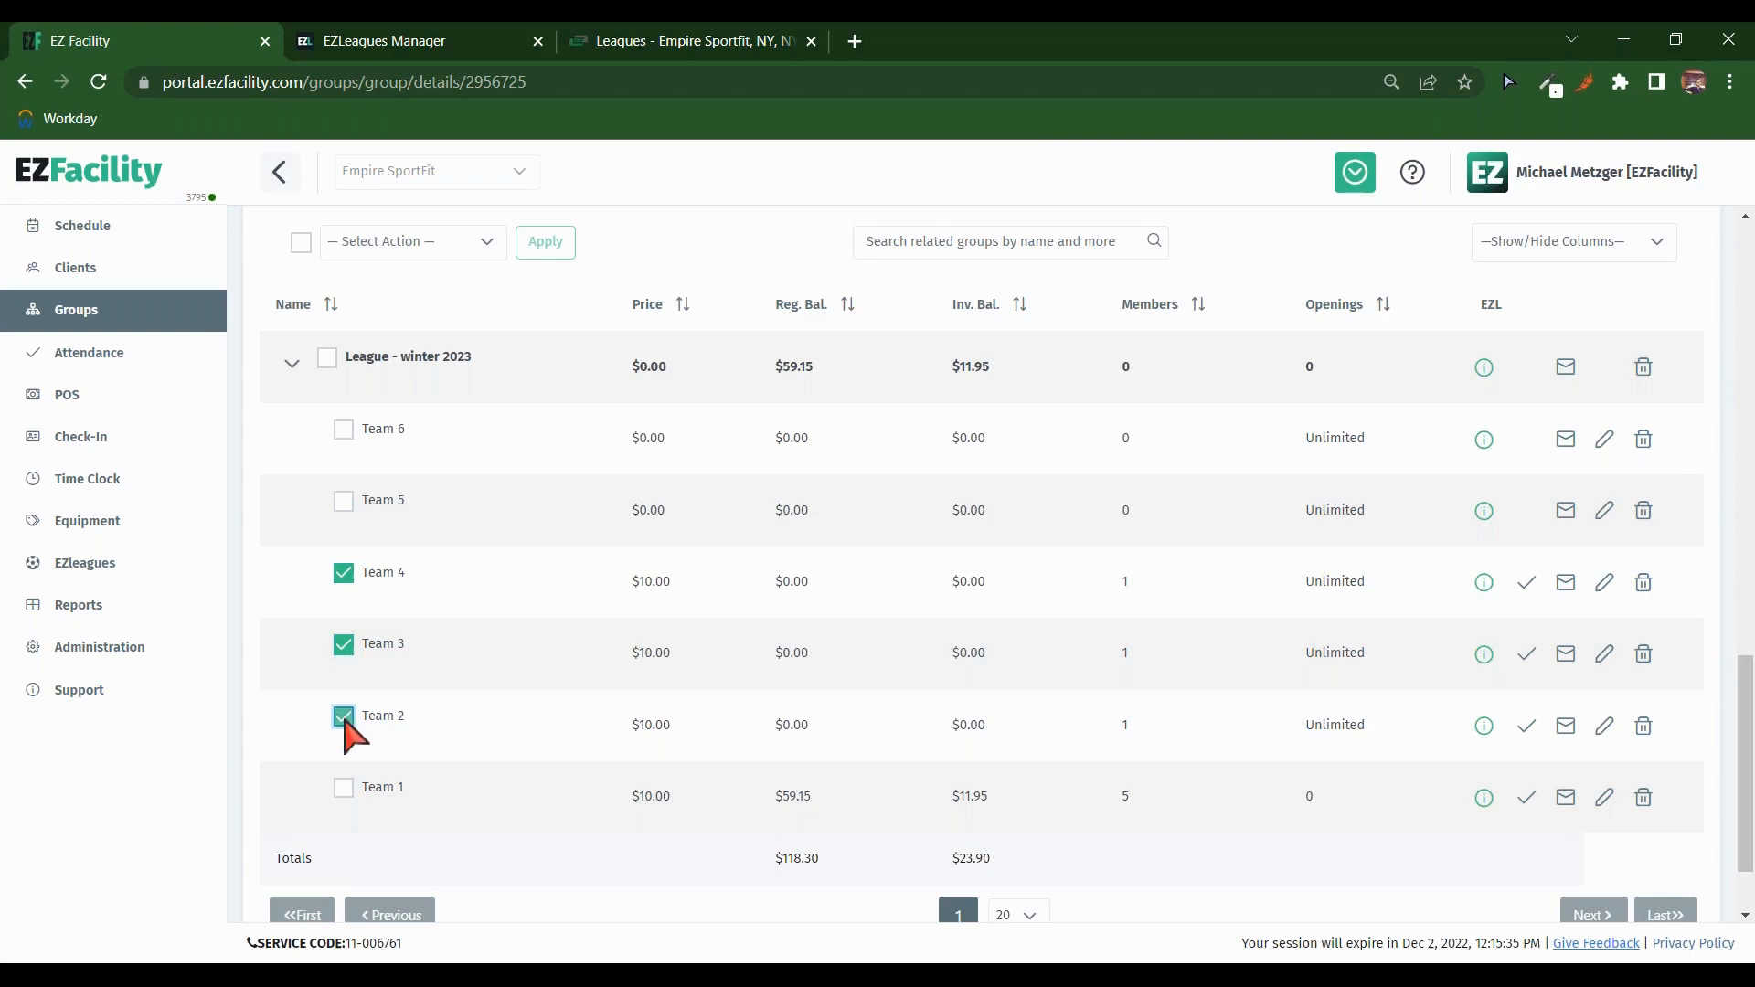
left_click(343, 789)
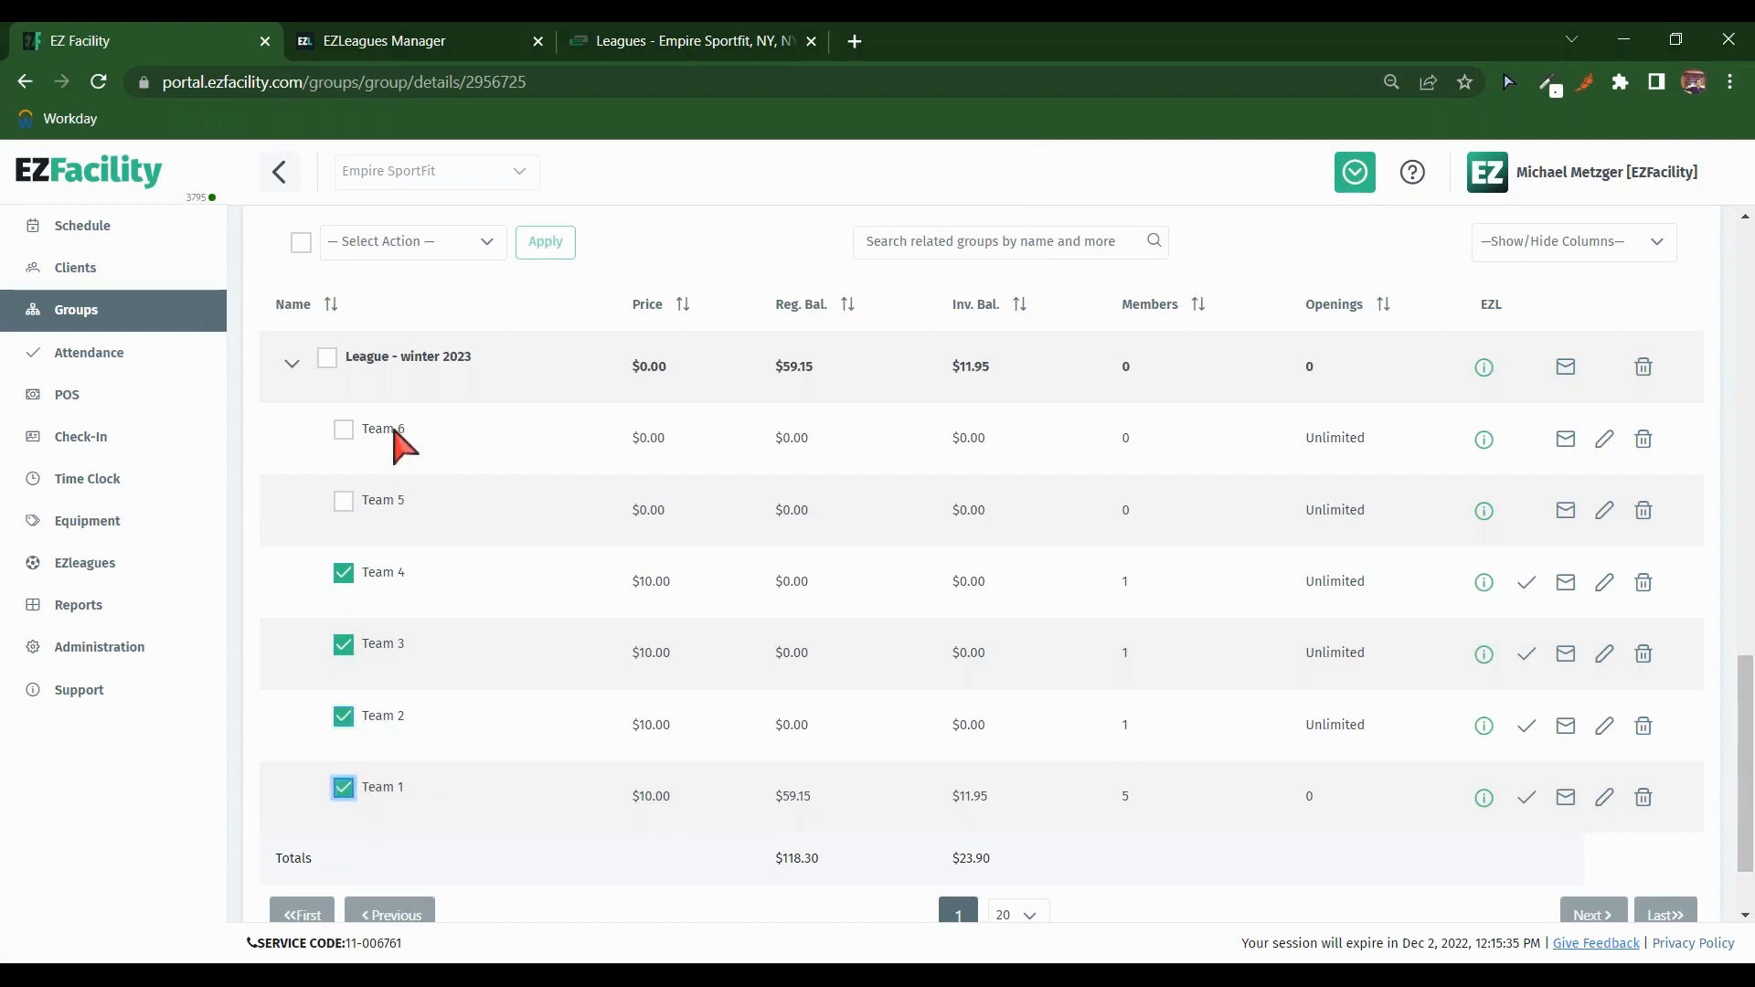
Step: Switch to EZLeagues and view the leagues list followed by the tournaments list as publishing destinations
left_click(664, 50)
left_click(403, 40)
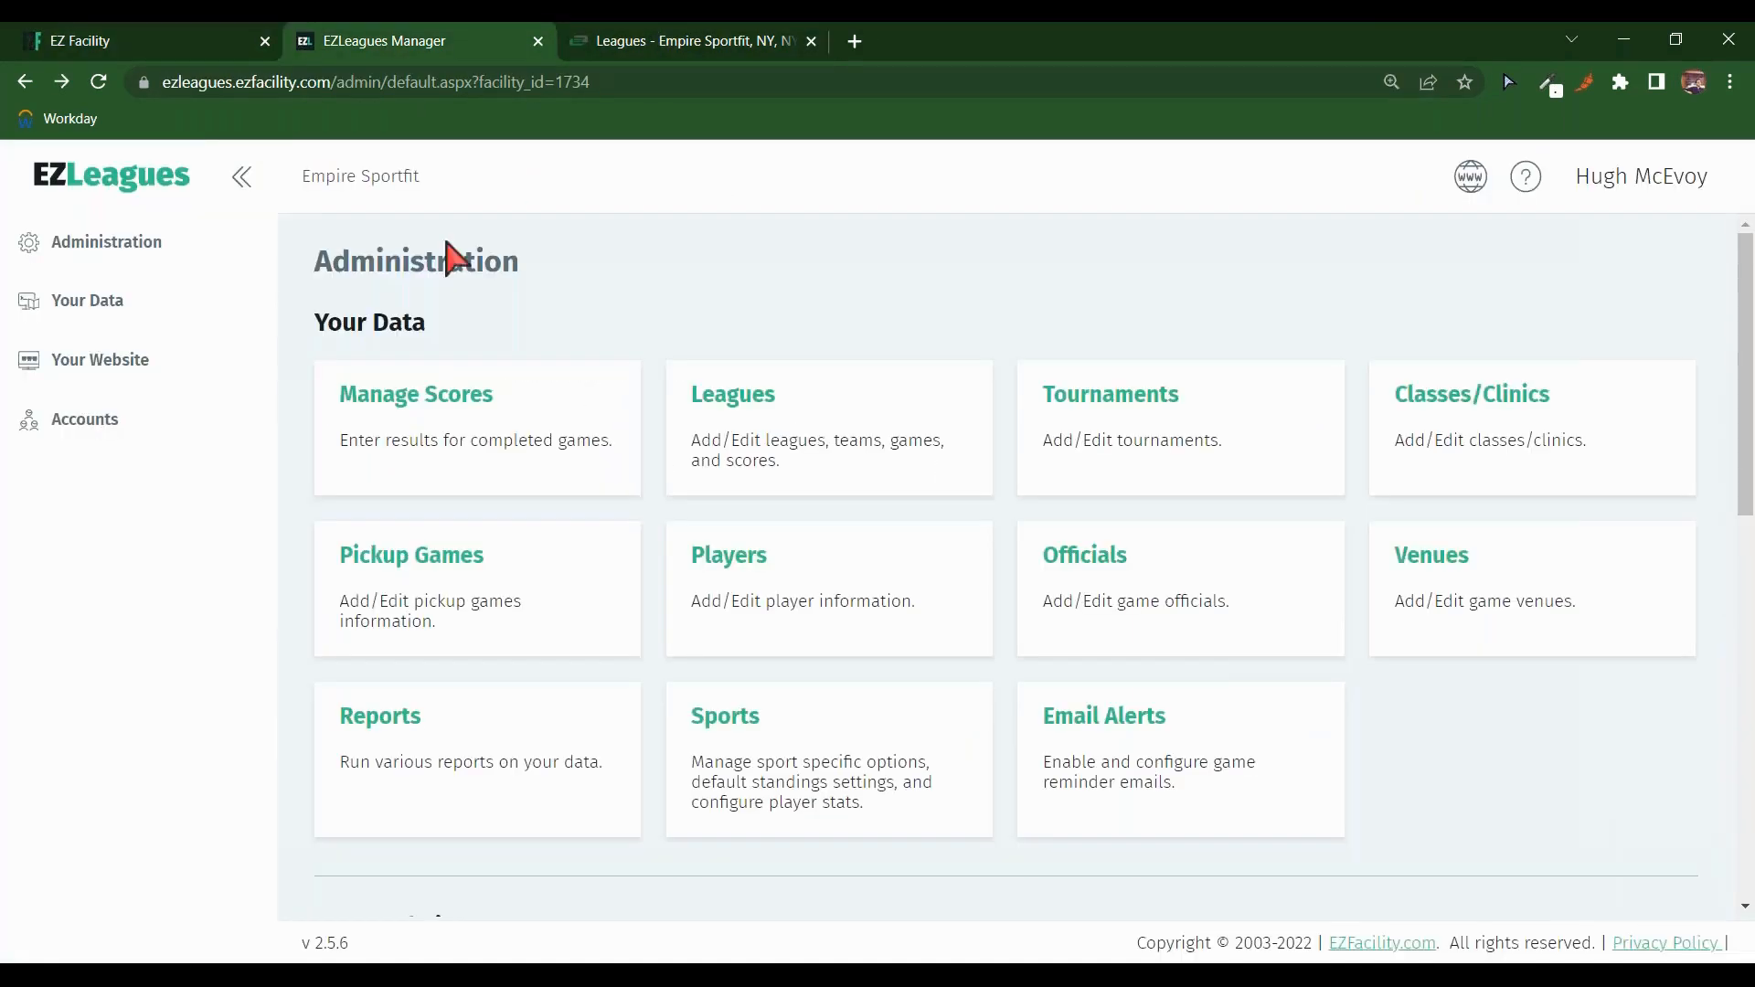
left_click(727, 402)
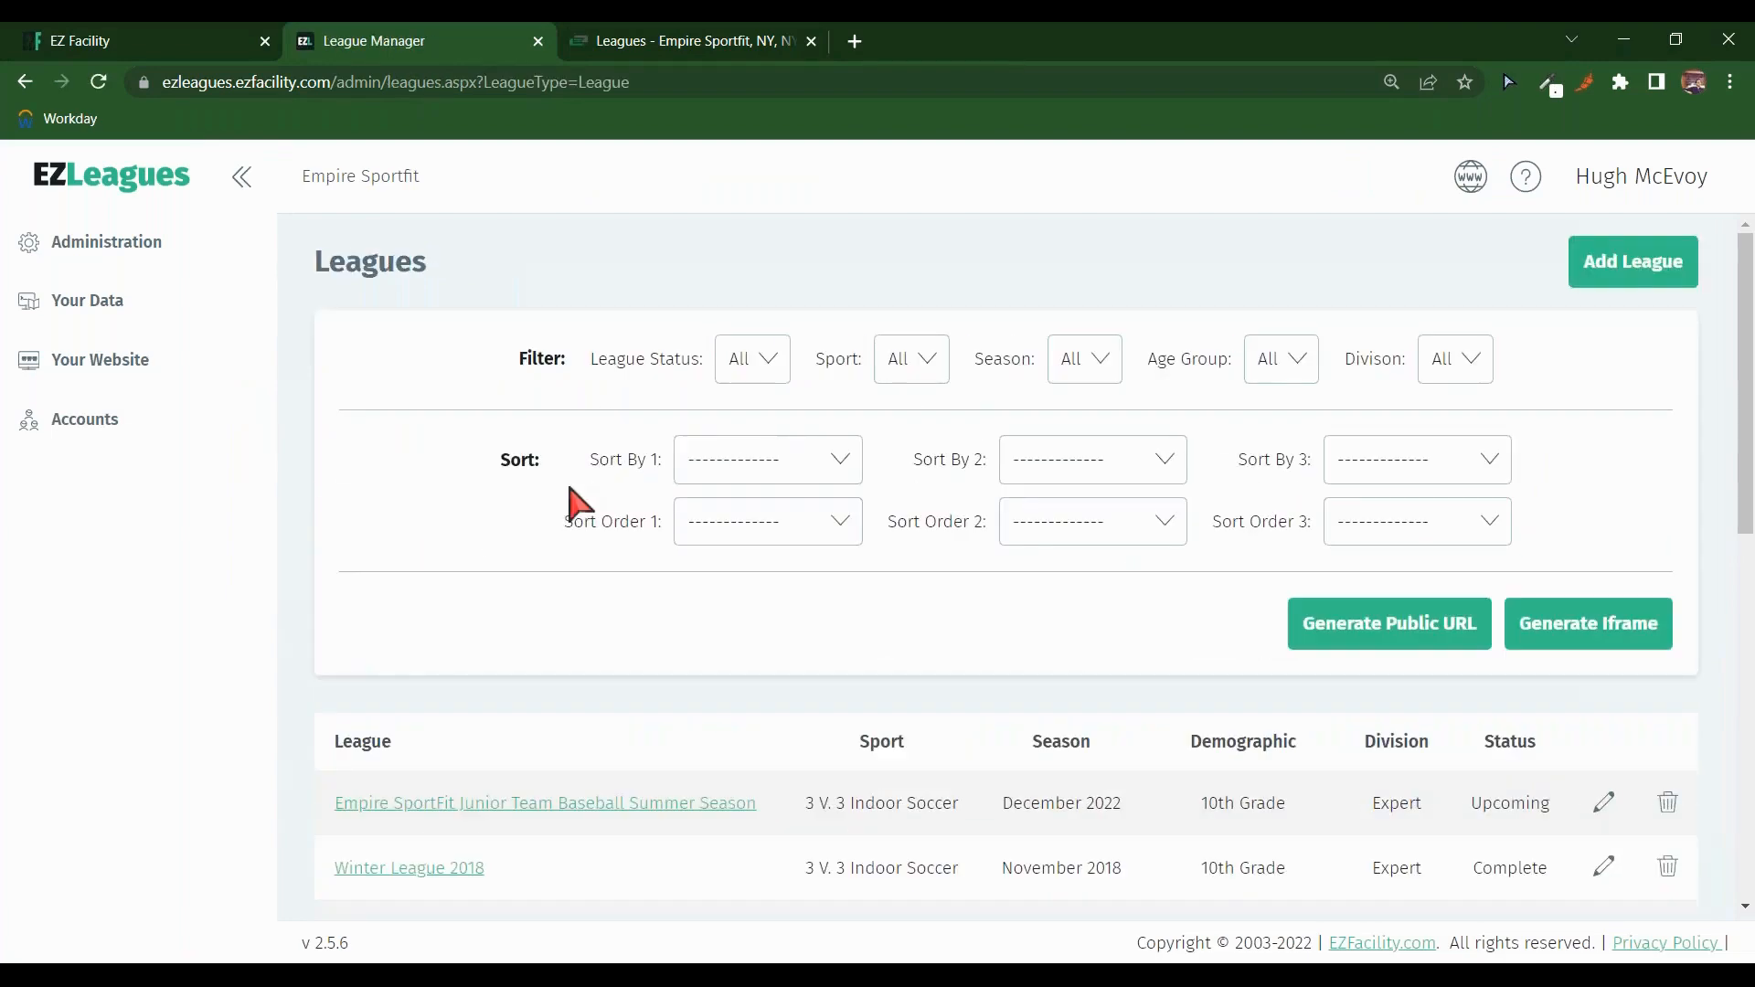
scroll(594, 512, "down", 3)
key("alt+Left")
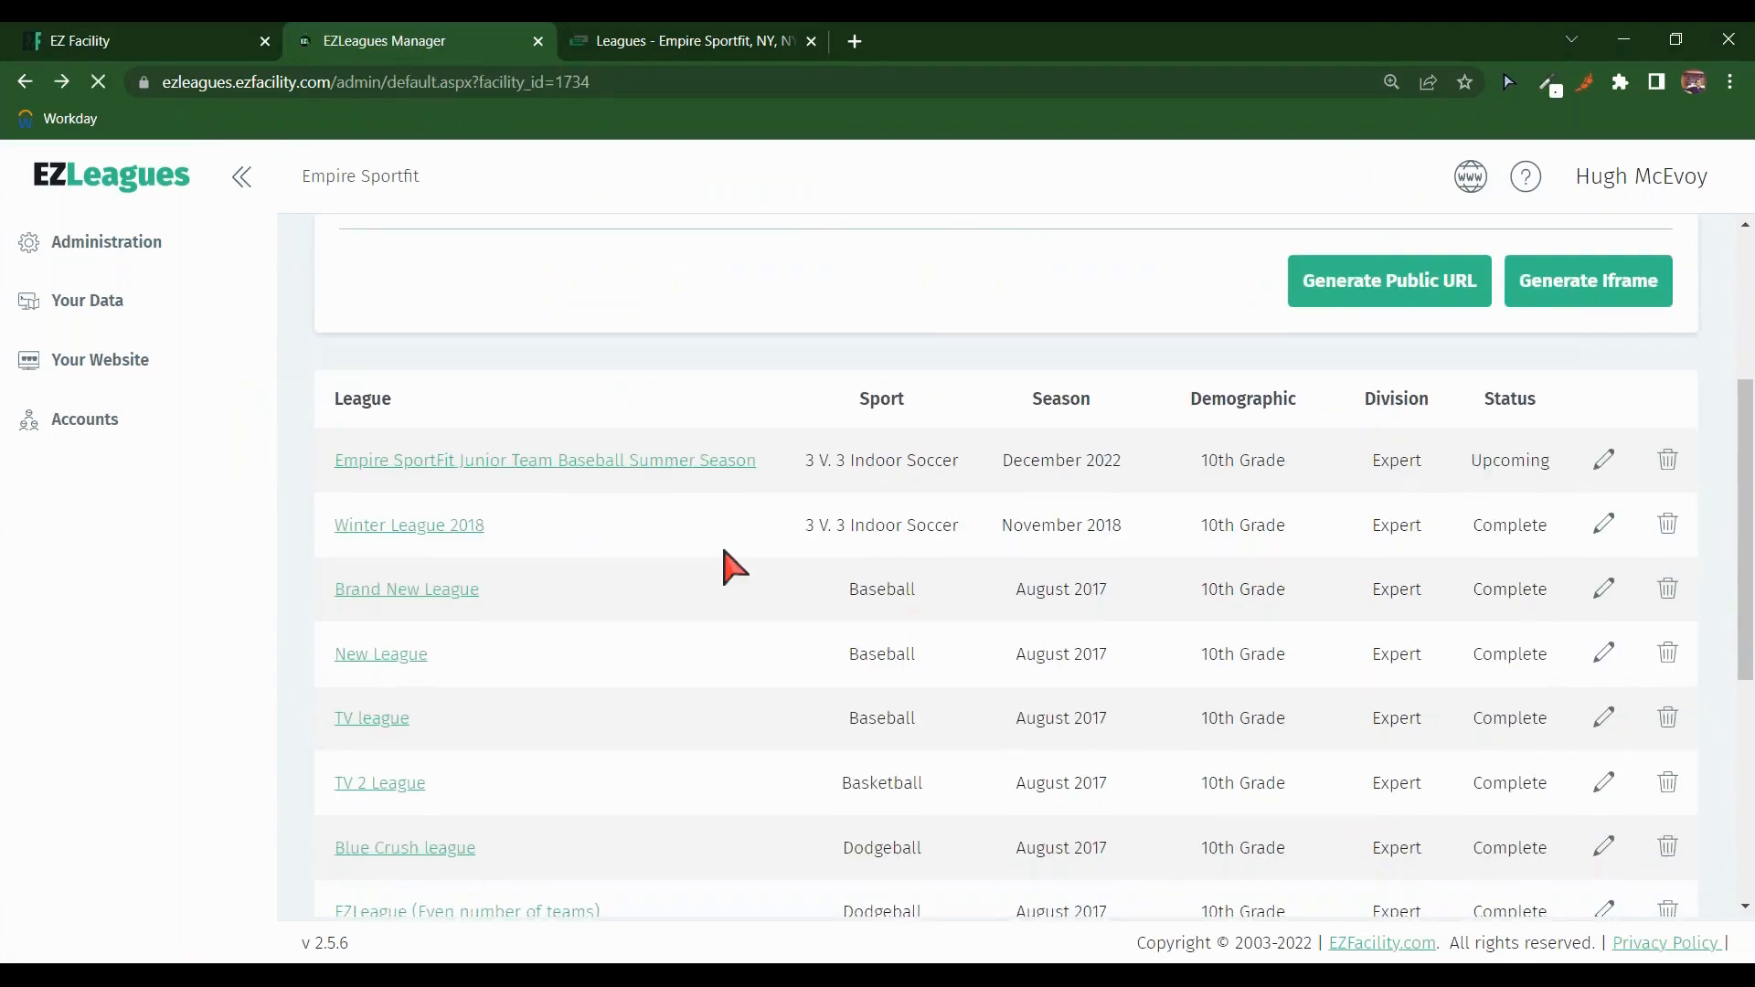
left_click(1078, 407)
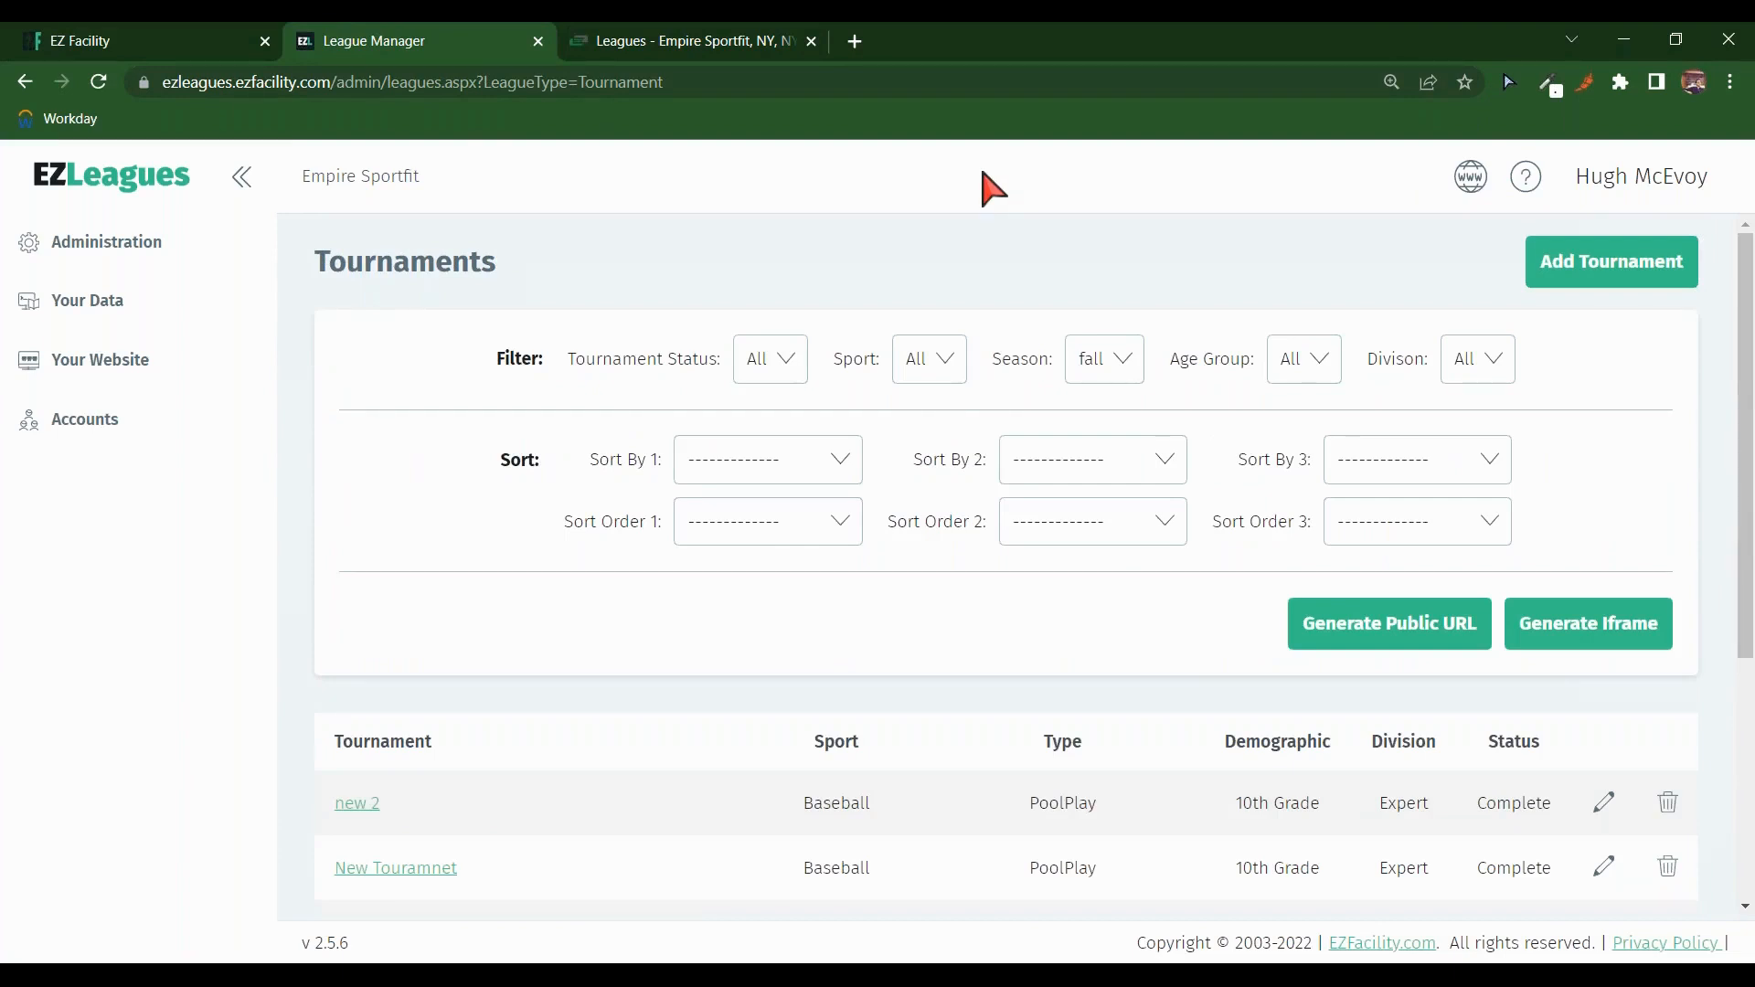
Step: Return to the group in EZFacility and deselect Team 4, Team 3, Team 2 and Team 1 in Related Groups
left_click(239, 35)
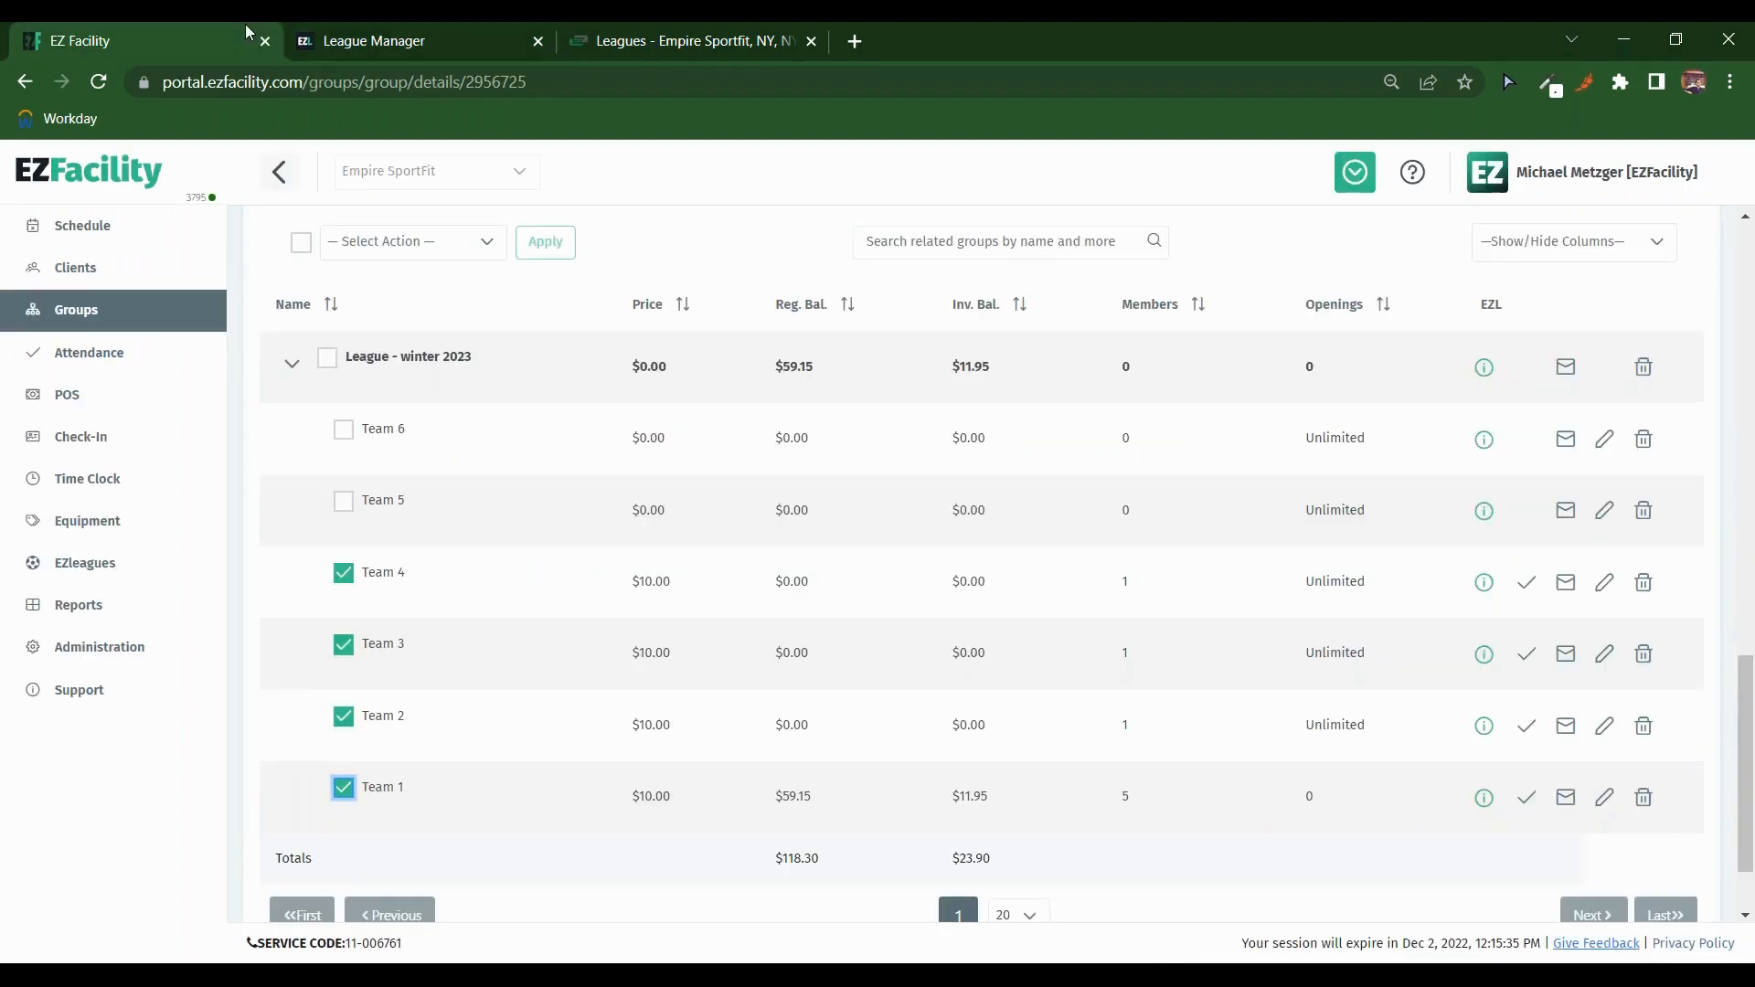
left_click(343, 573)
left_click(343, 644)
left_click(343, 717)
left_click(343, 788)
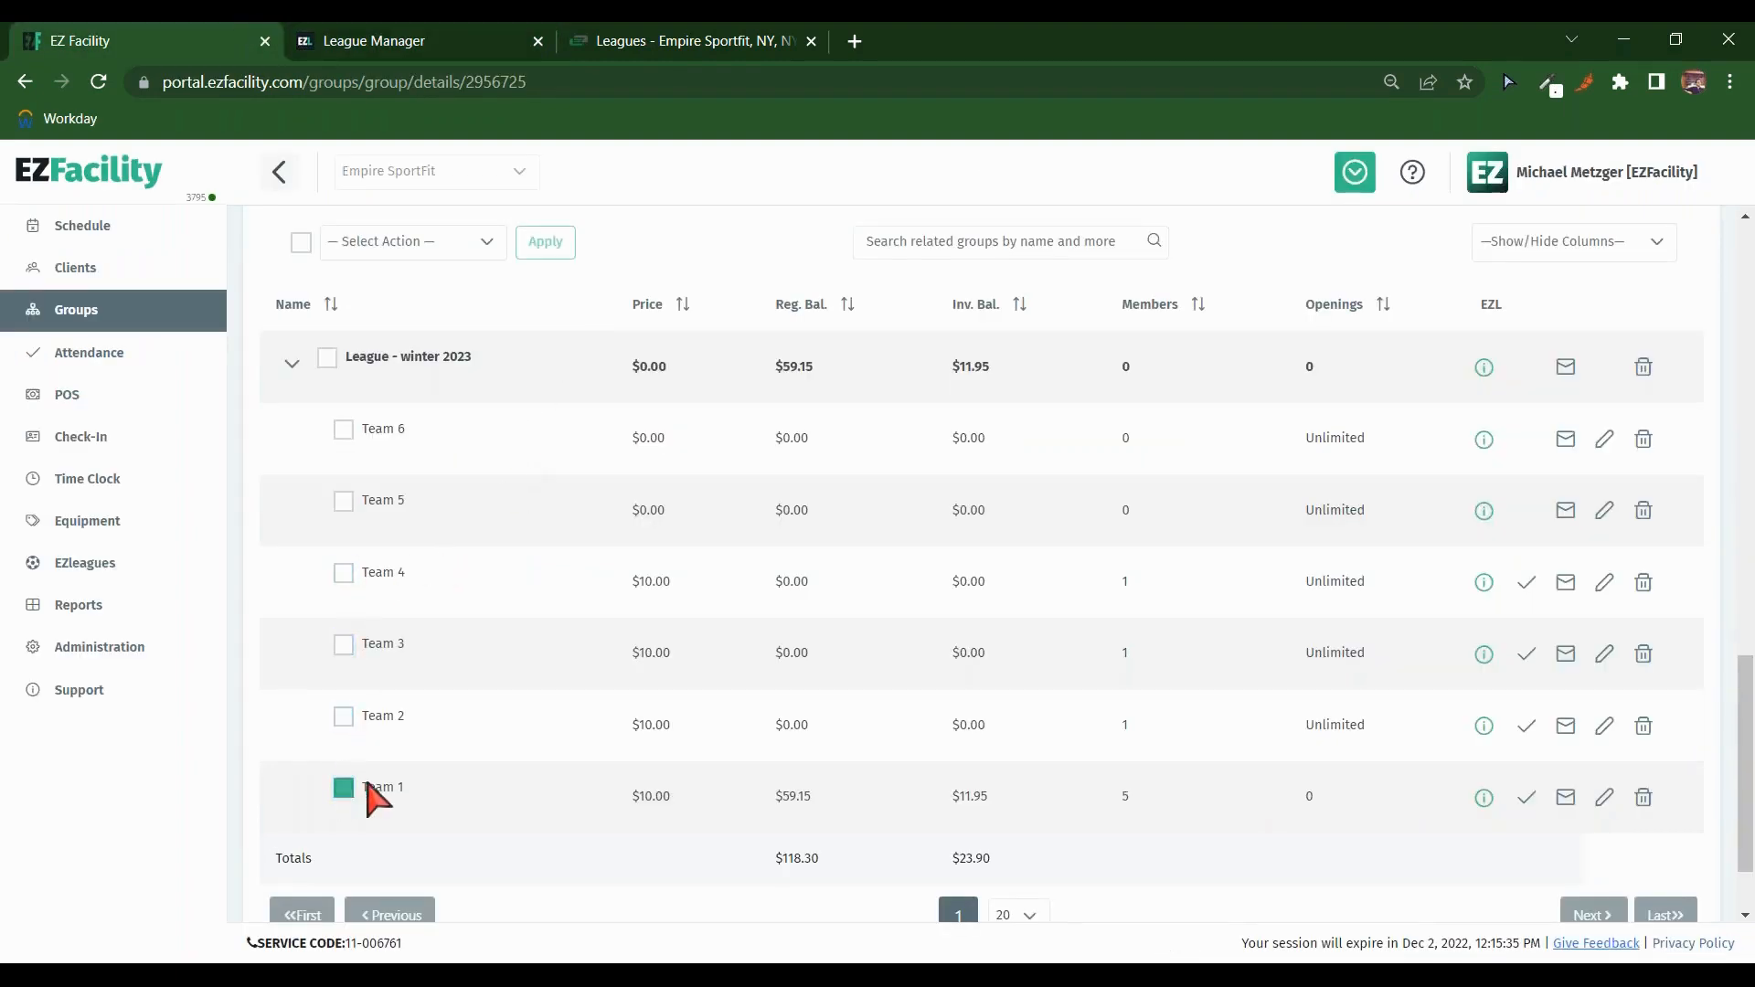
scroll(463, 800, "up", 1)
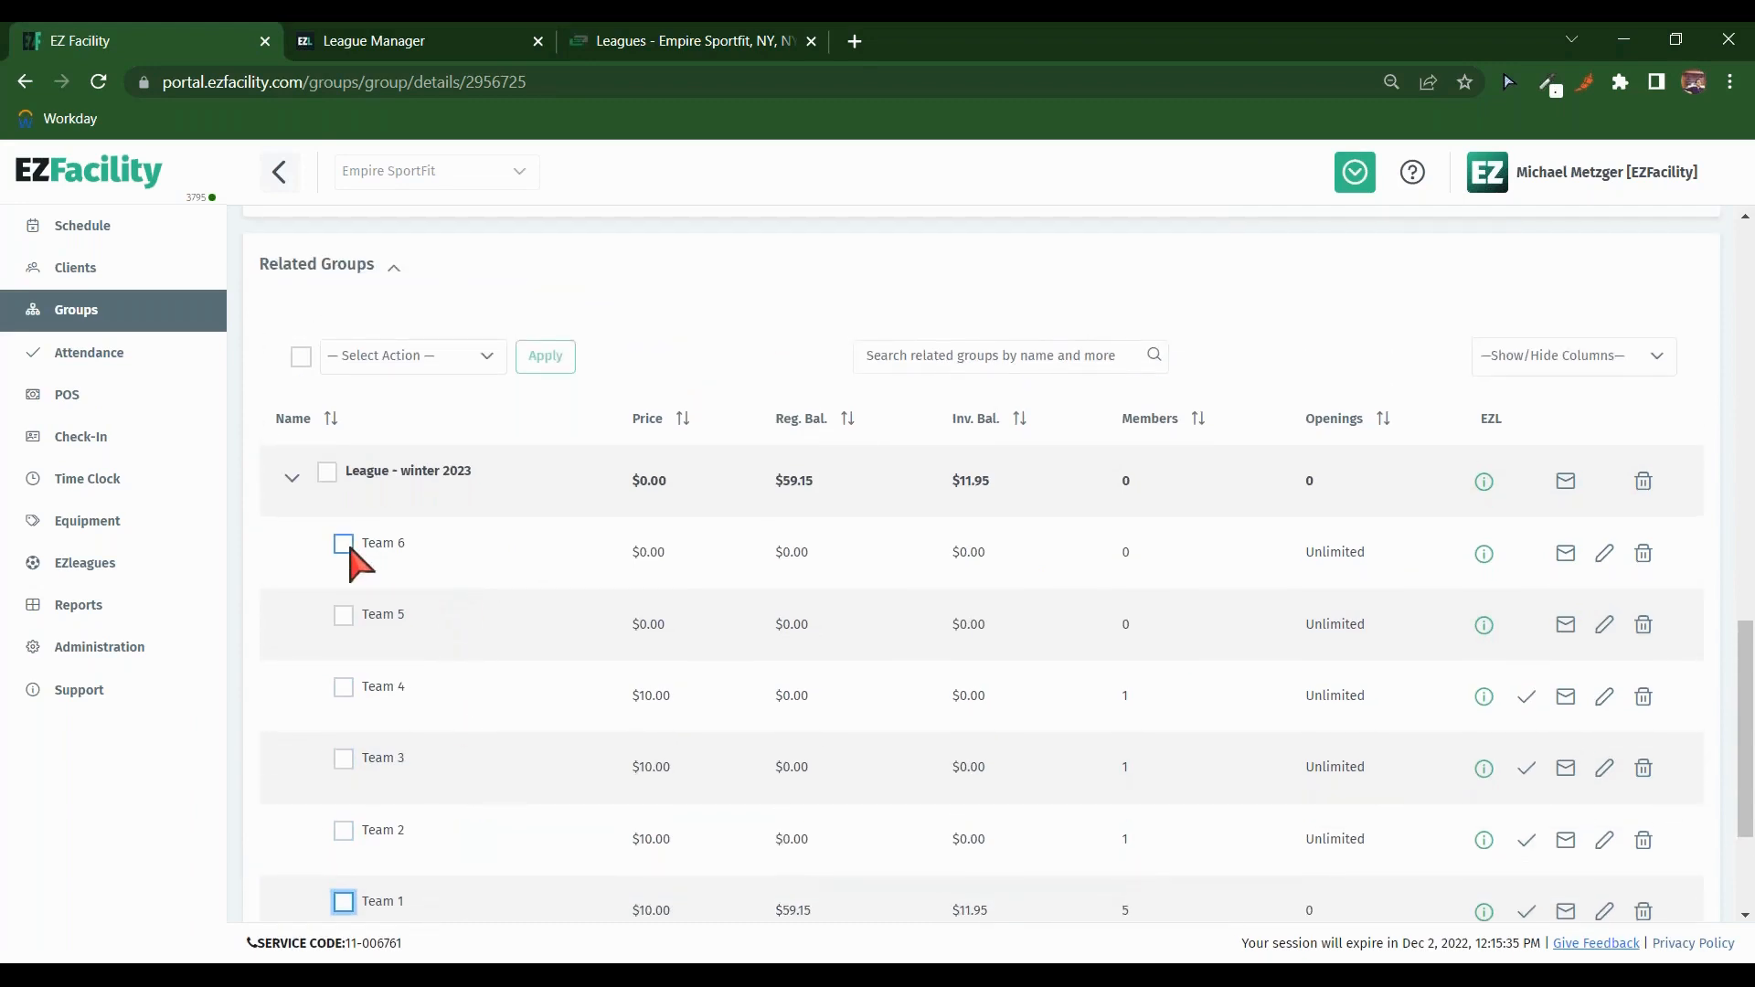
Step: Select Team 6 and Team 5 in Related Groups and publish them to EZLeagues as teams
left_click(343, 545)
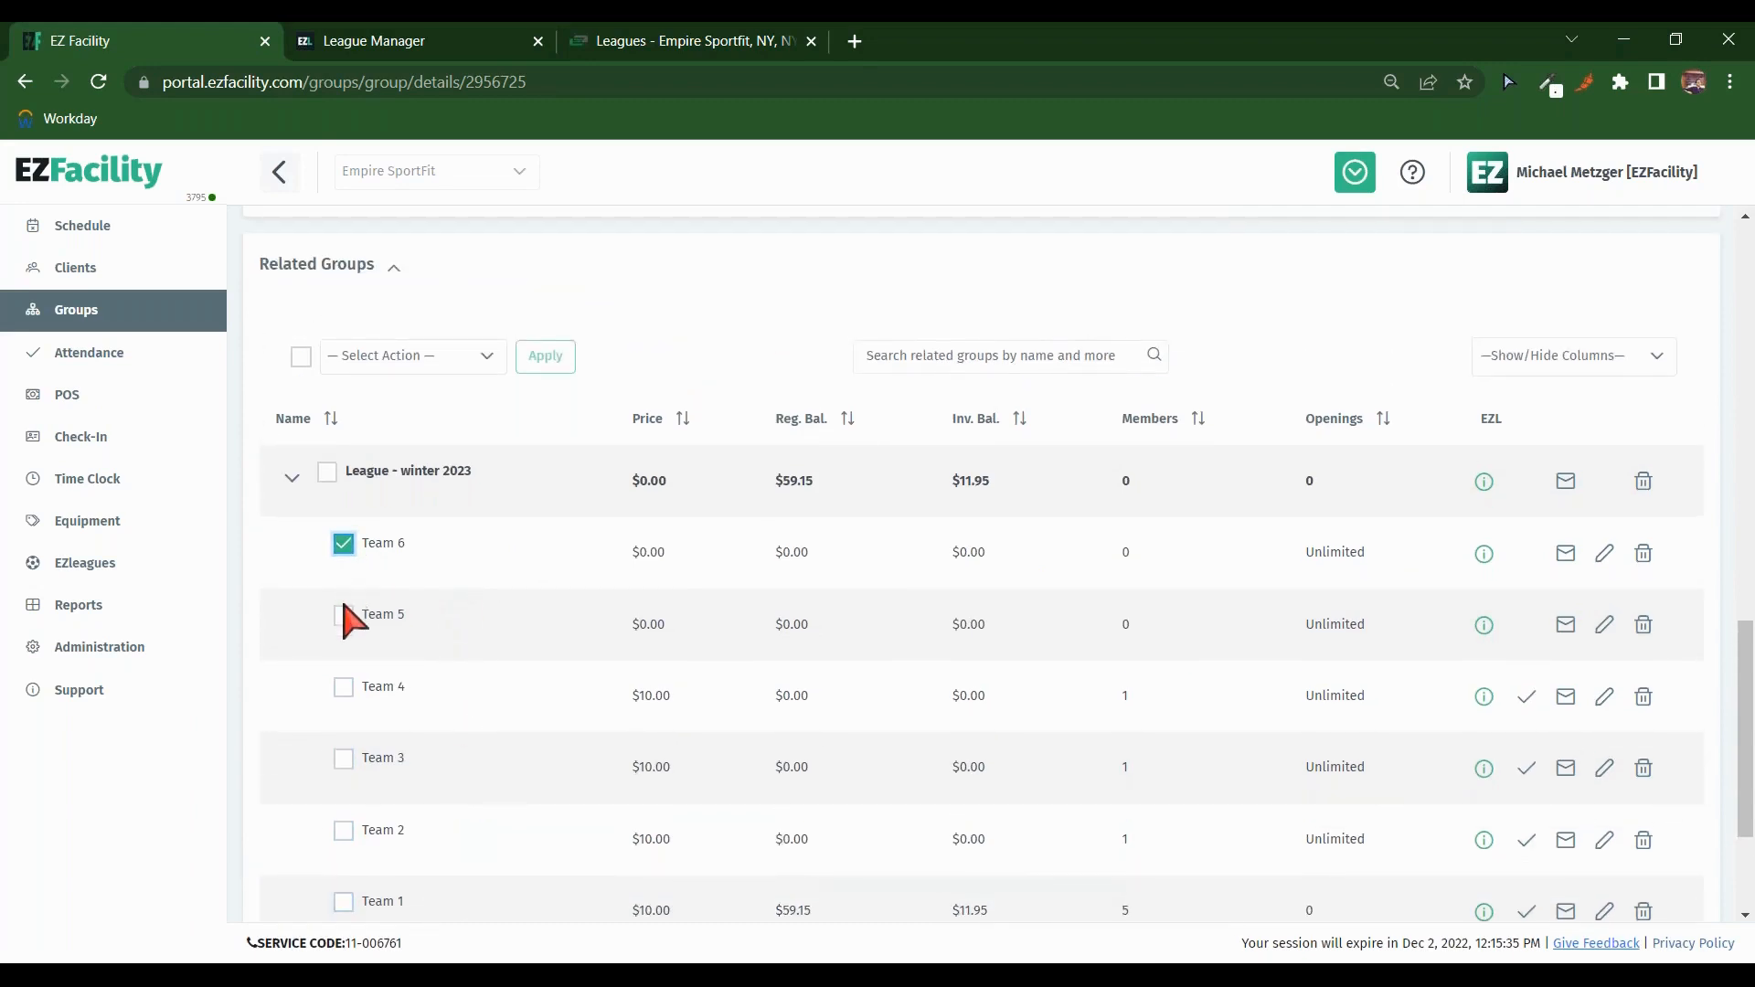
left_click(344, 615)
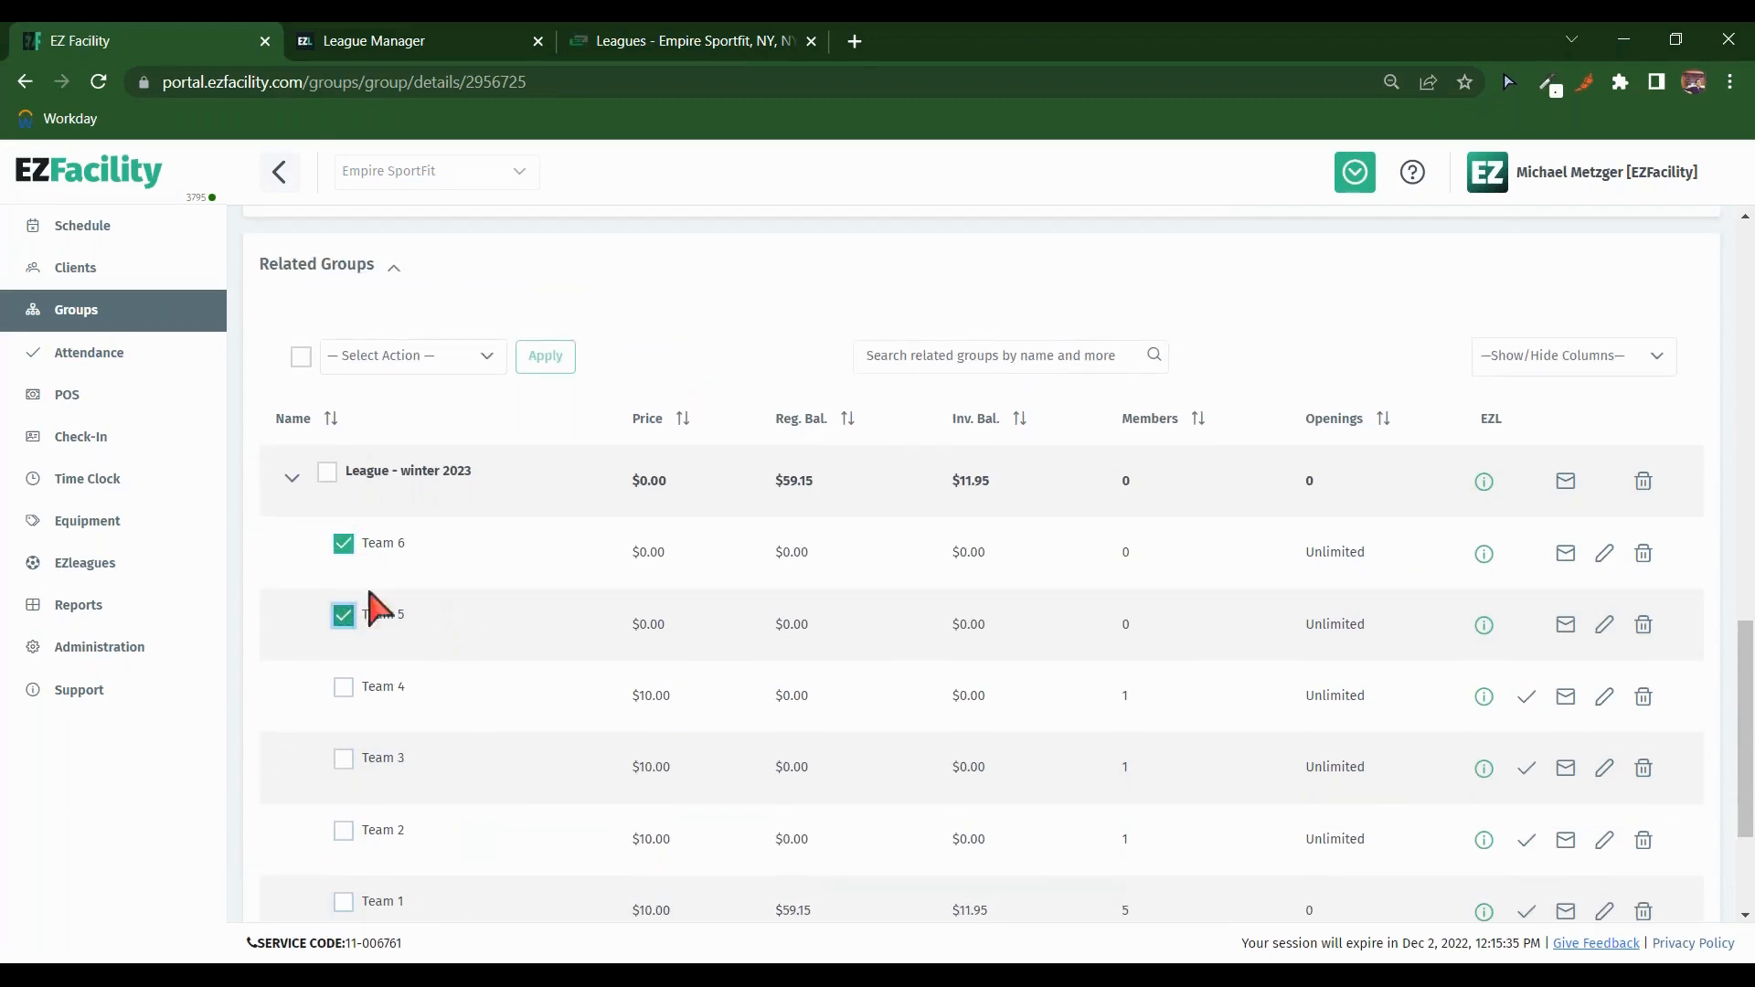
left_click(382, 359)
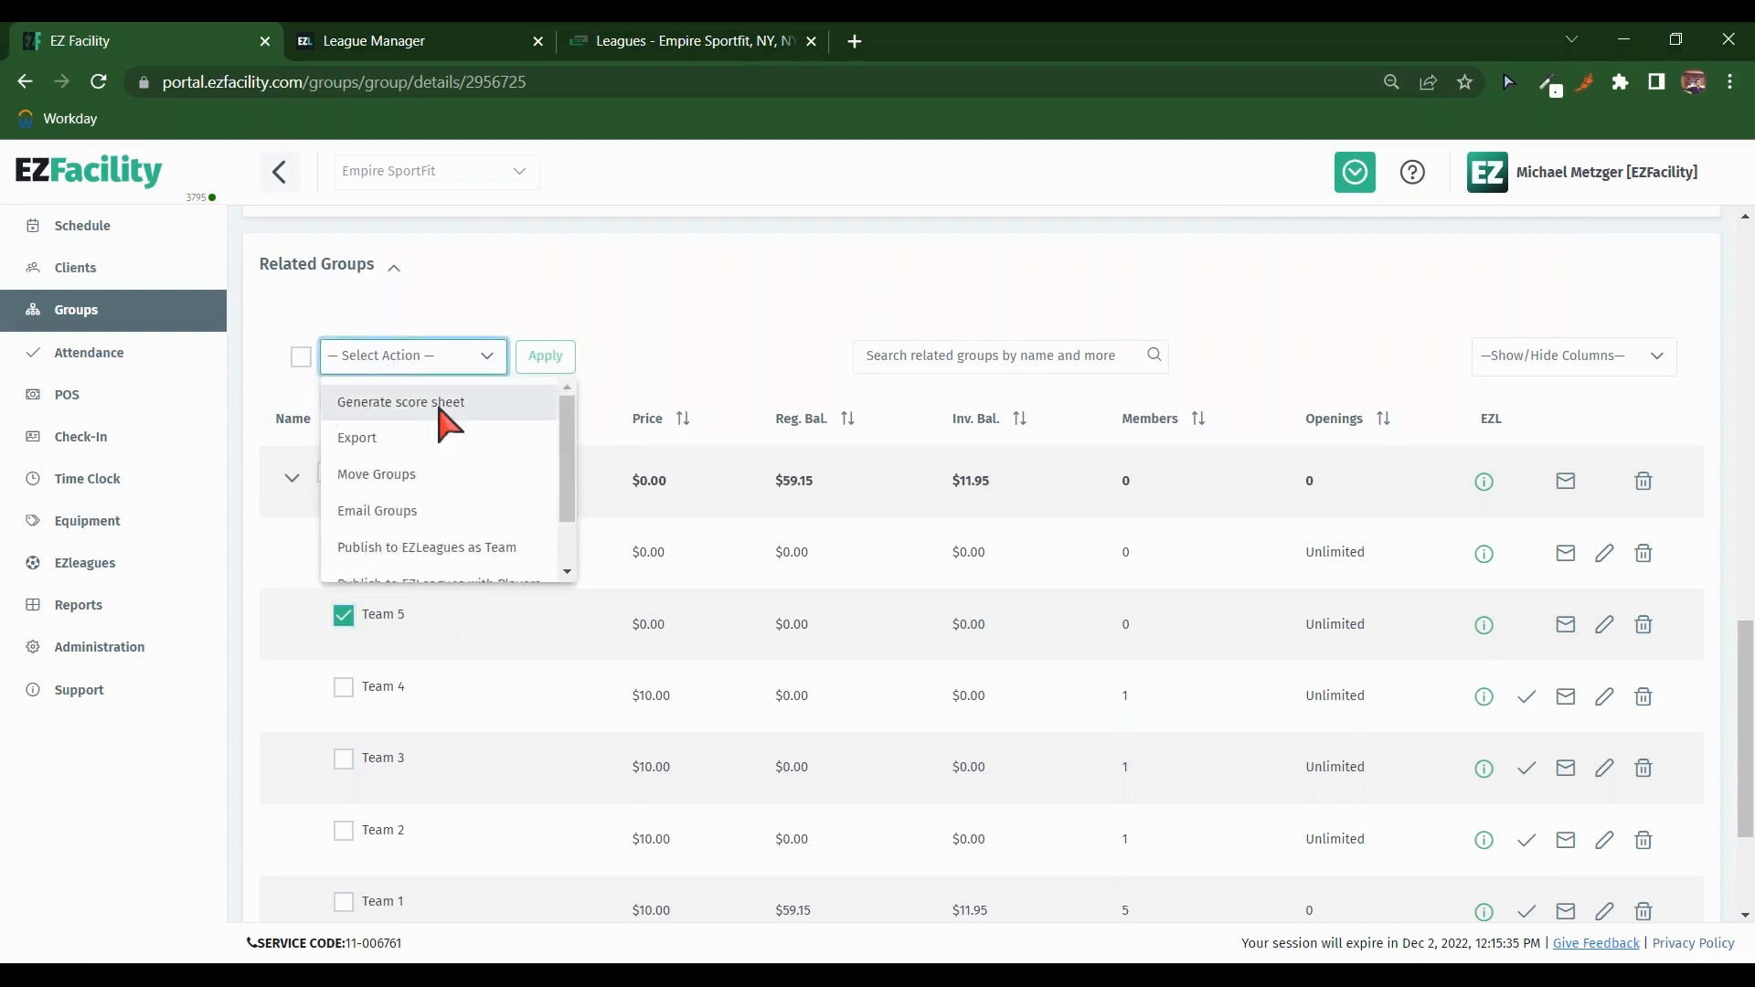
scroll(446, 423, "down", 2)
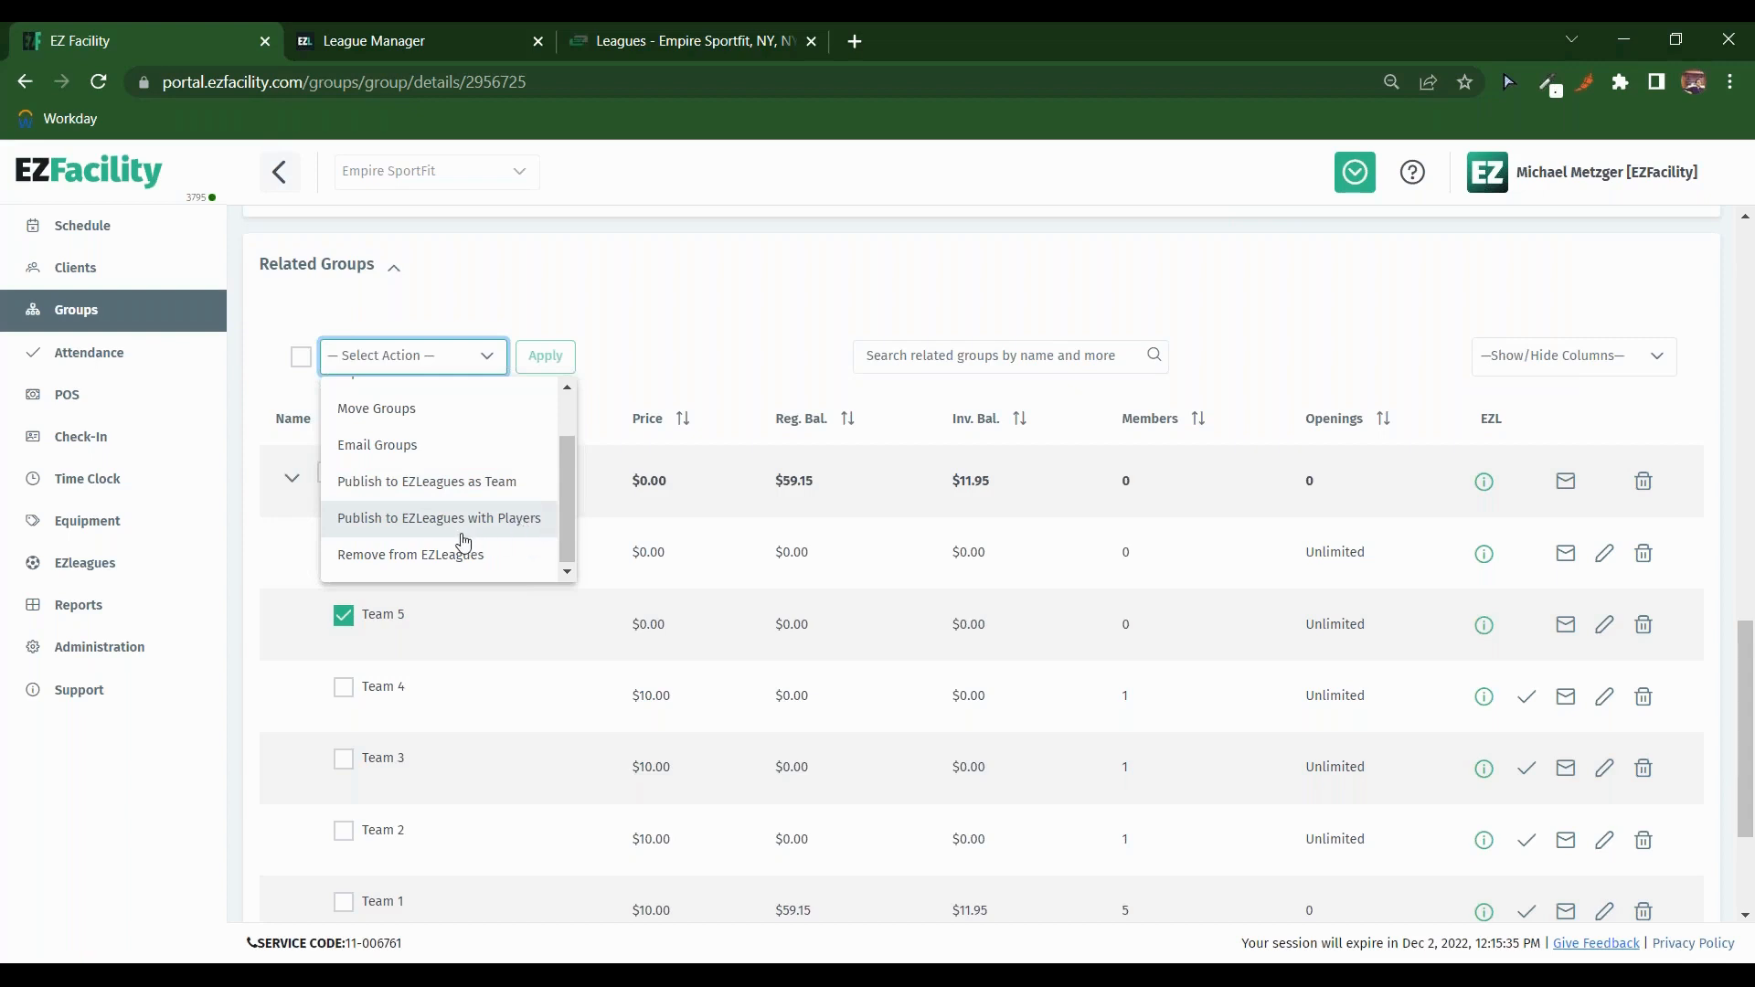
left_click(438, 493)
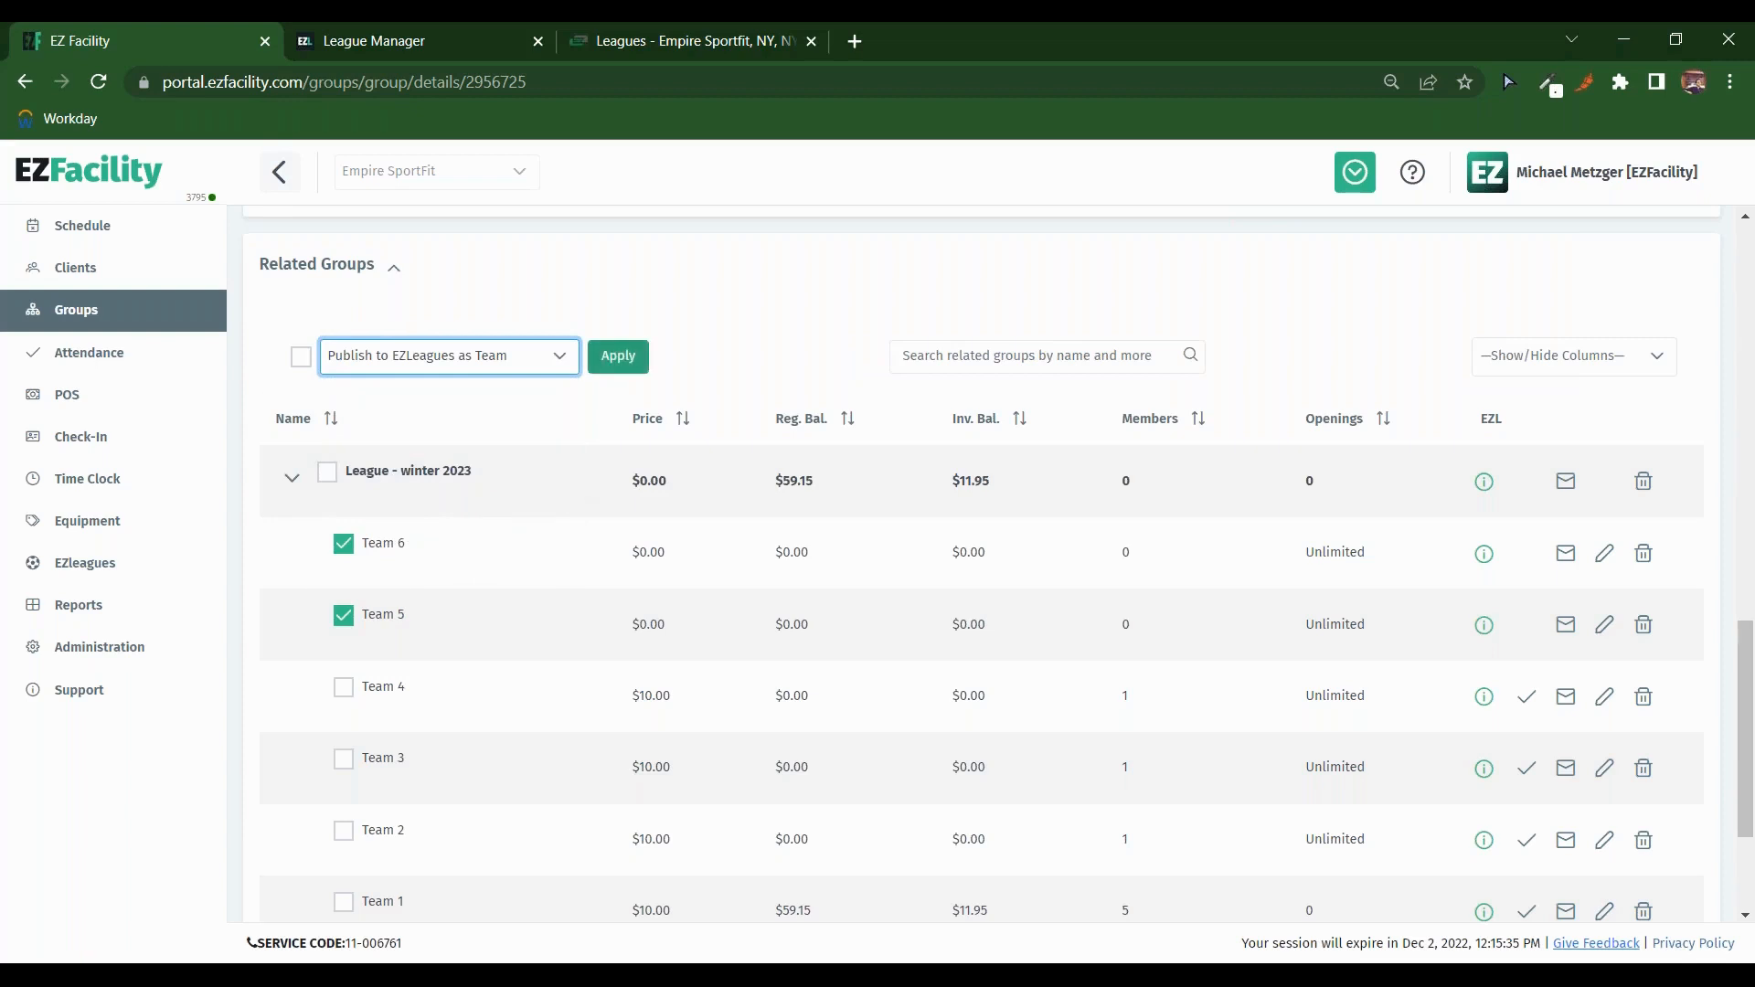
left_click(618, 356)
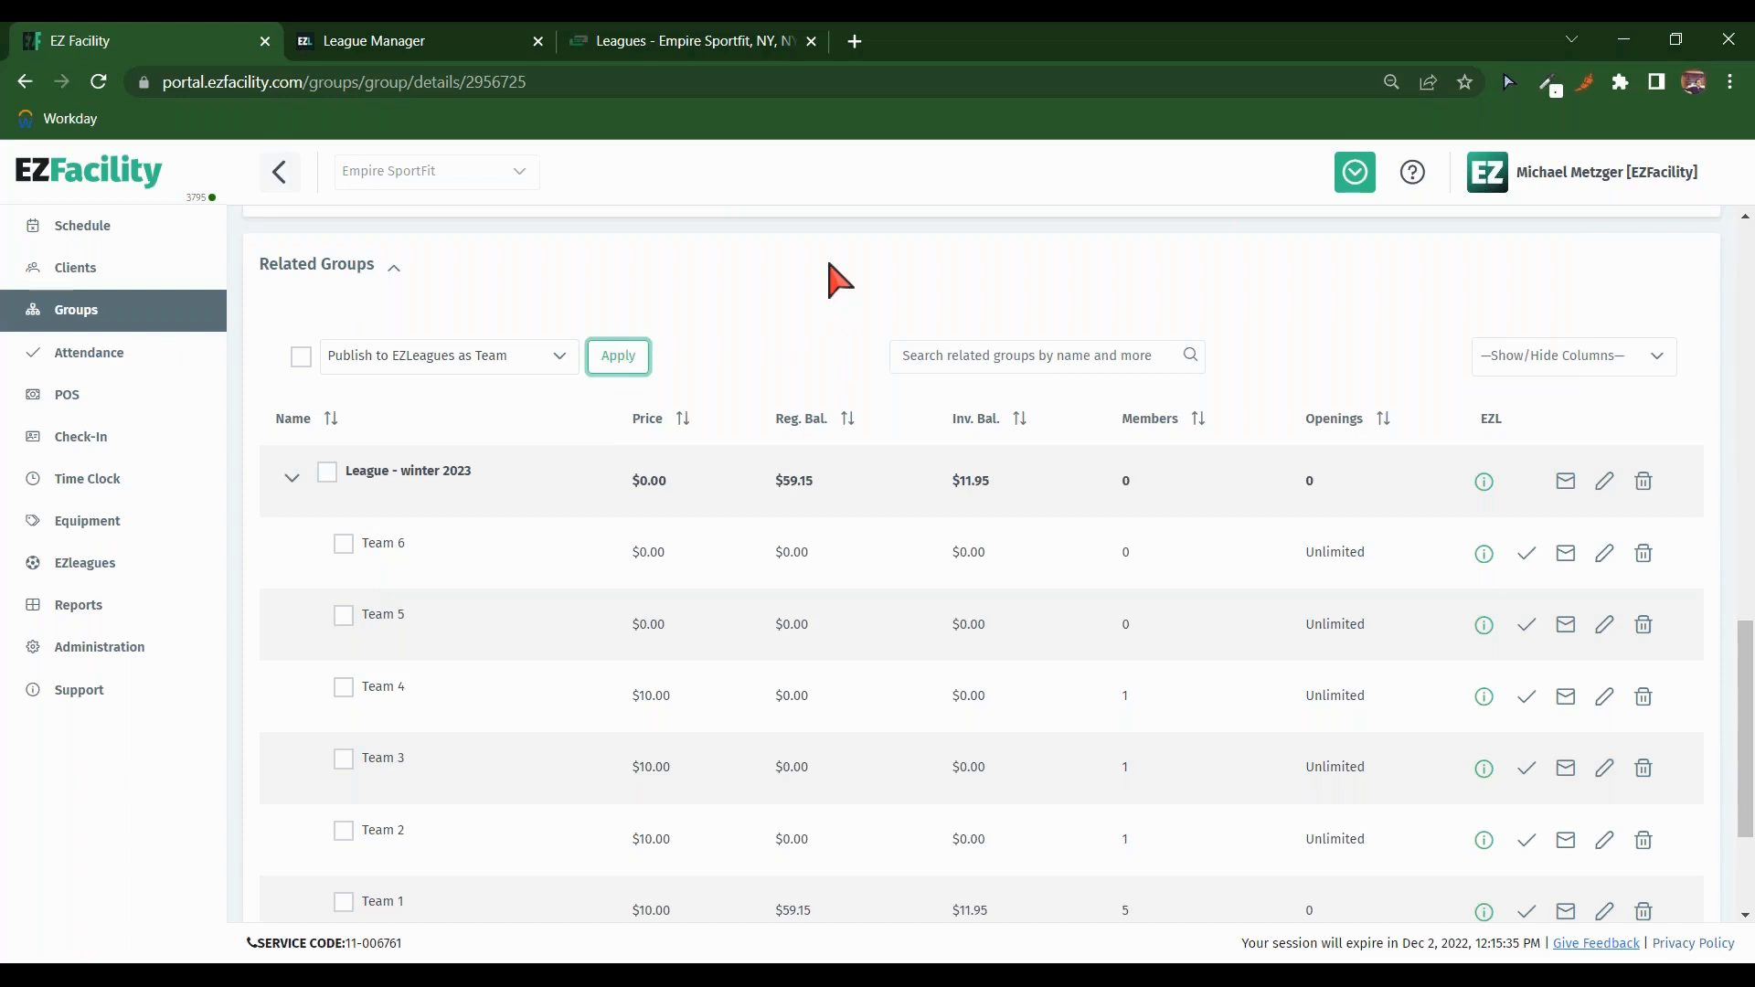
Step: View the public leagues page and the EZLeagues tournaments list, and return to the group in EZFacility
left_click(705, 43)
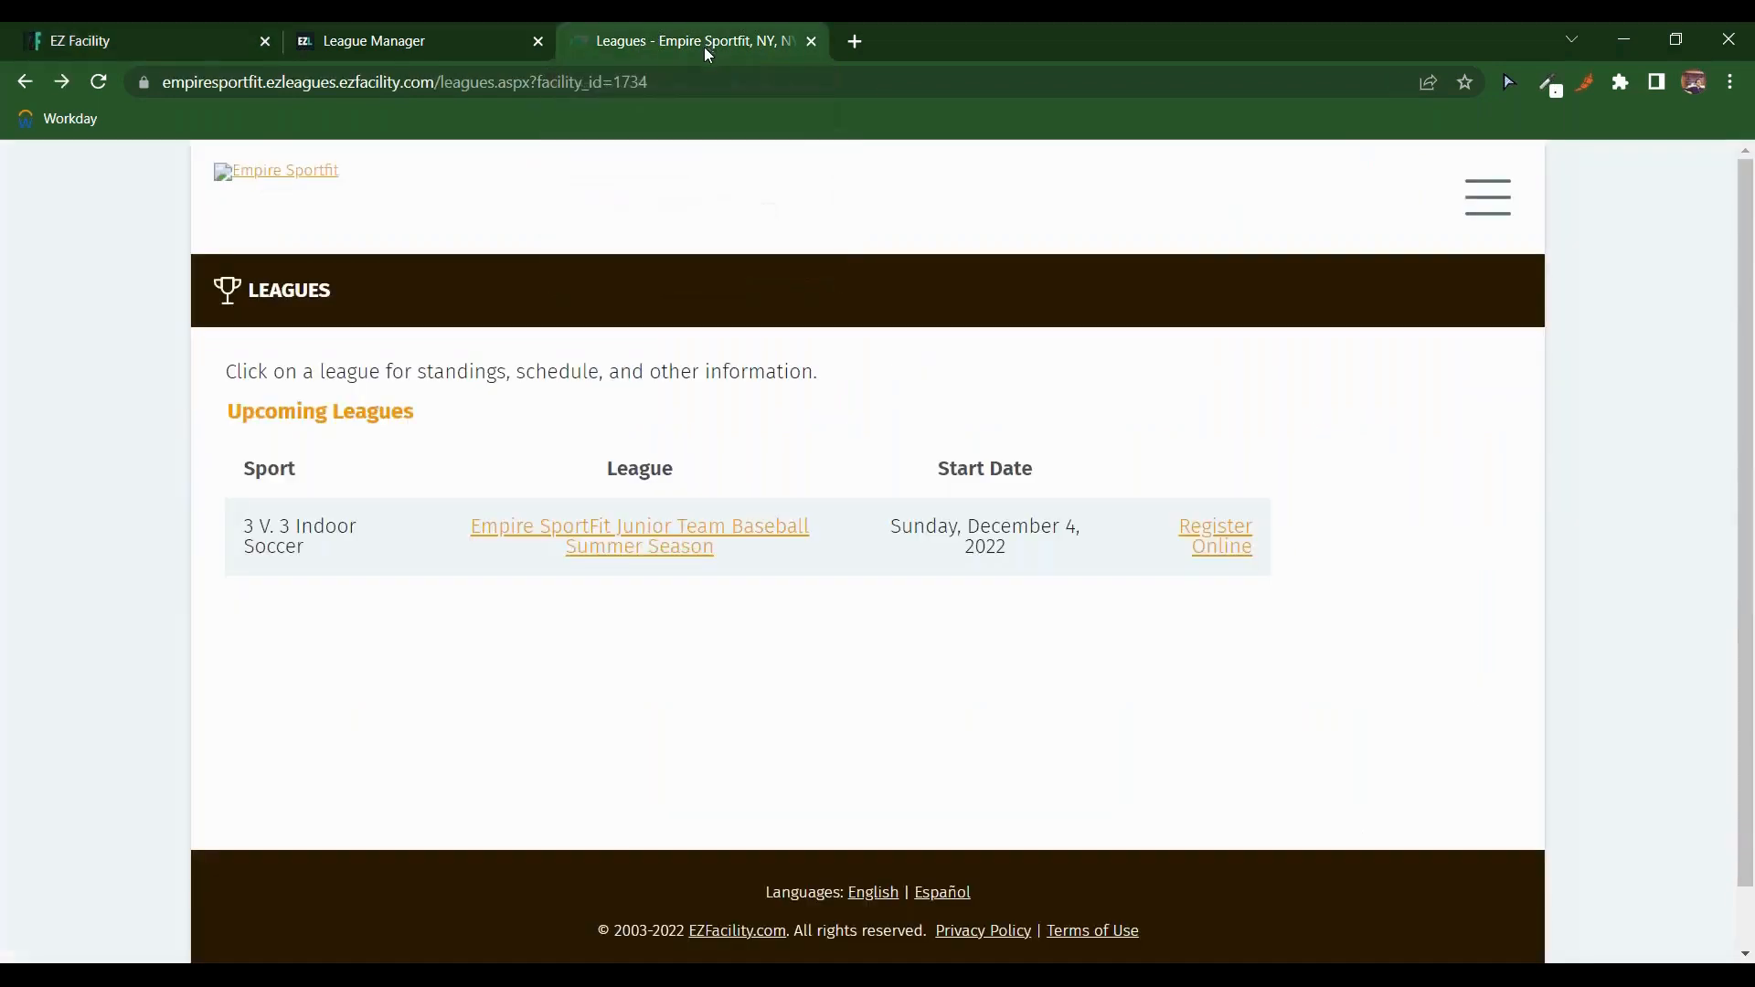
left_click(420, 43)
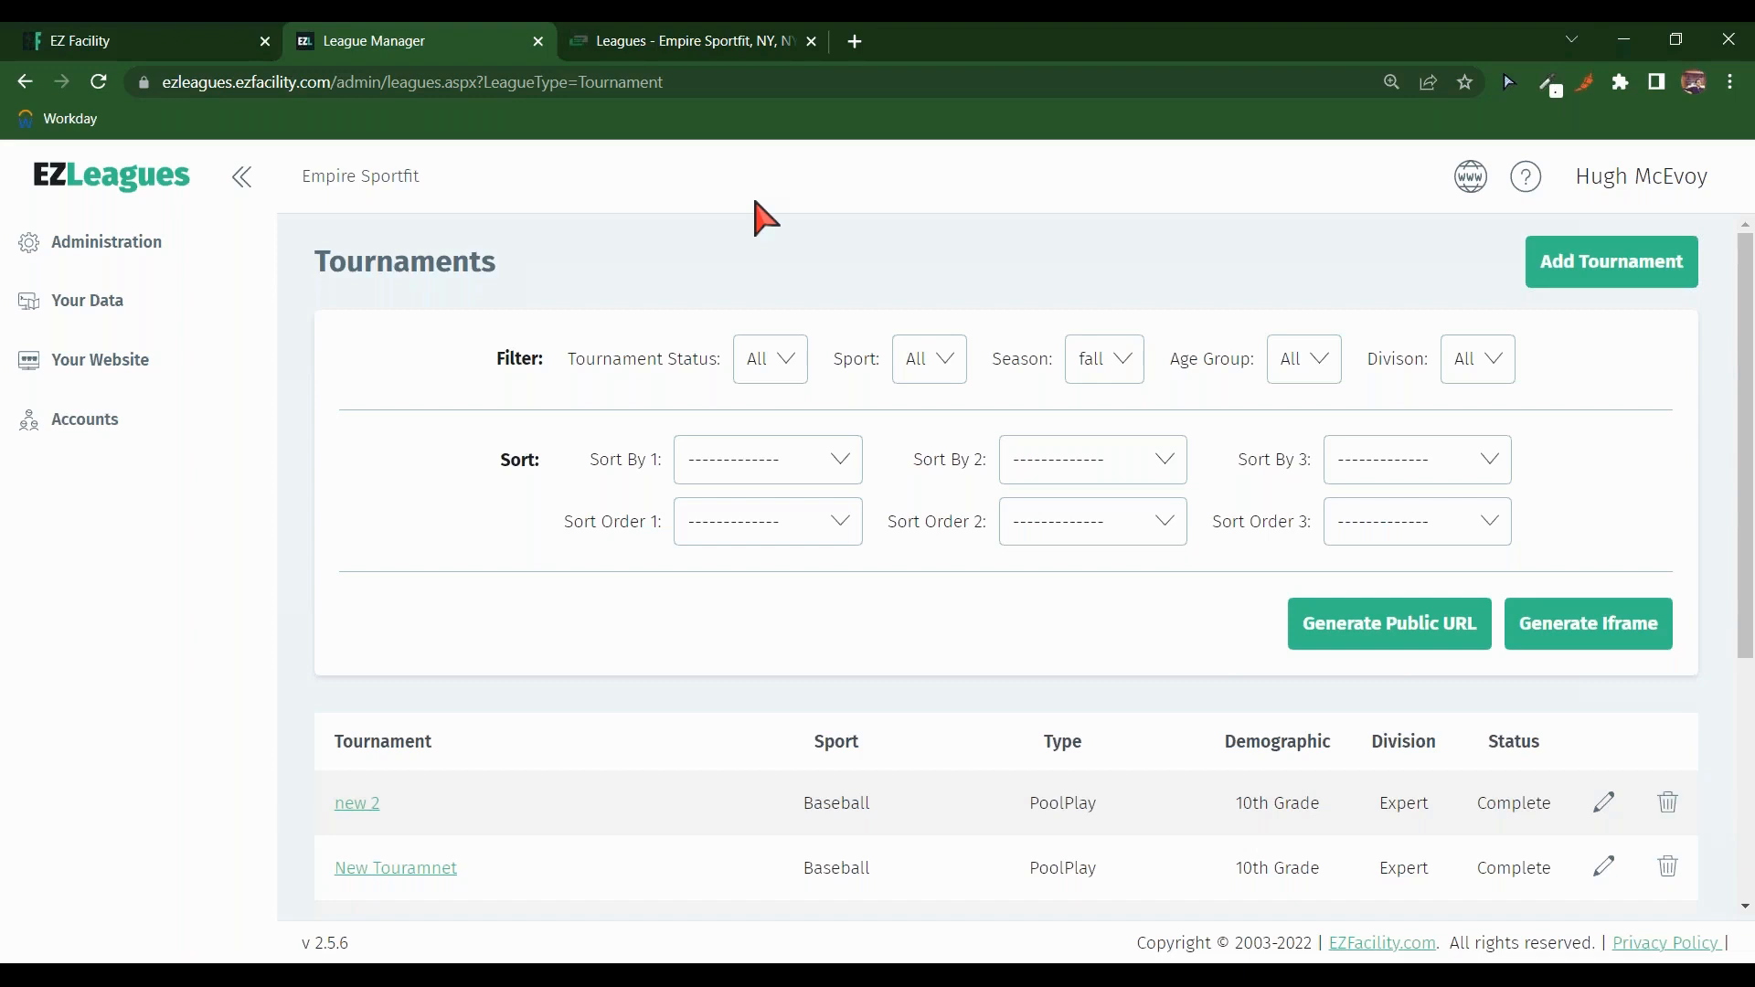
left_click(187, 30)
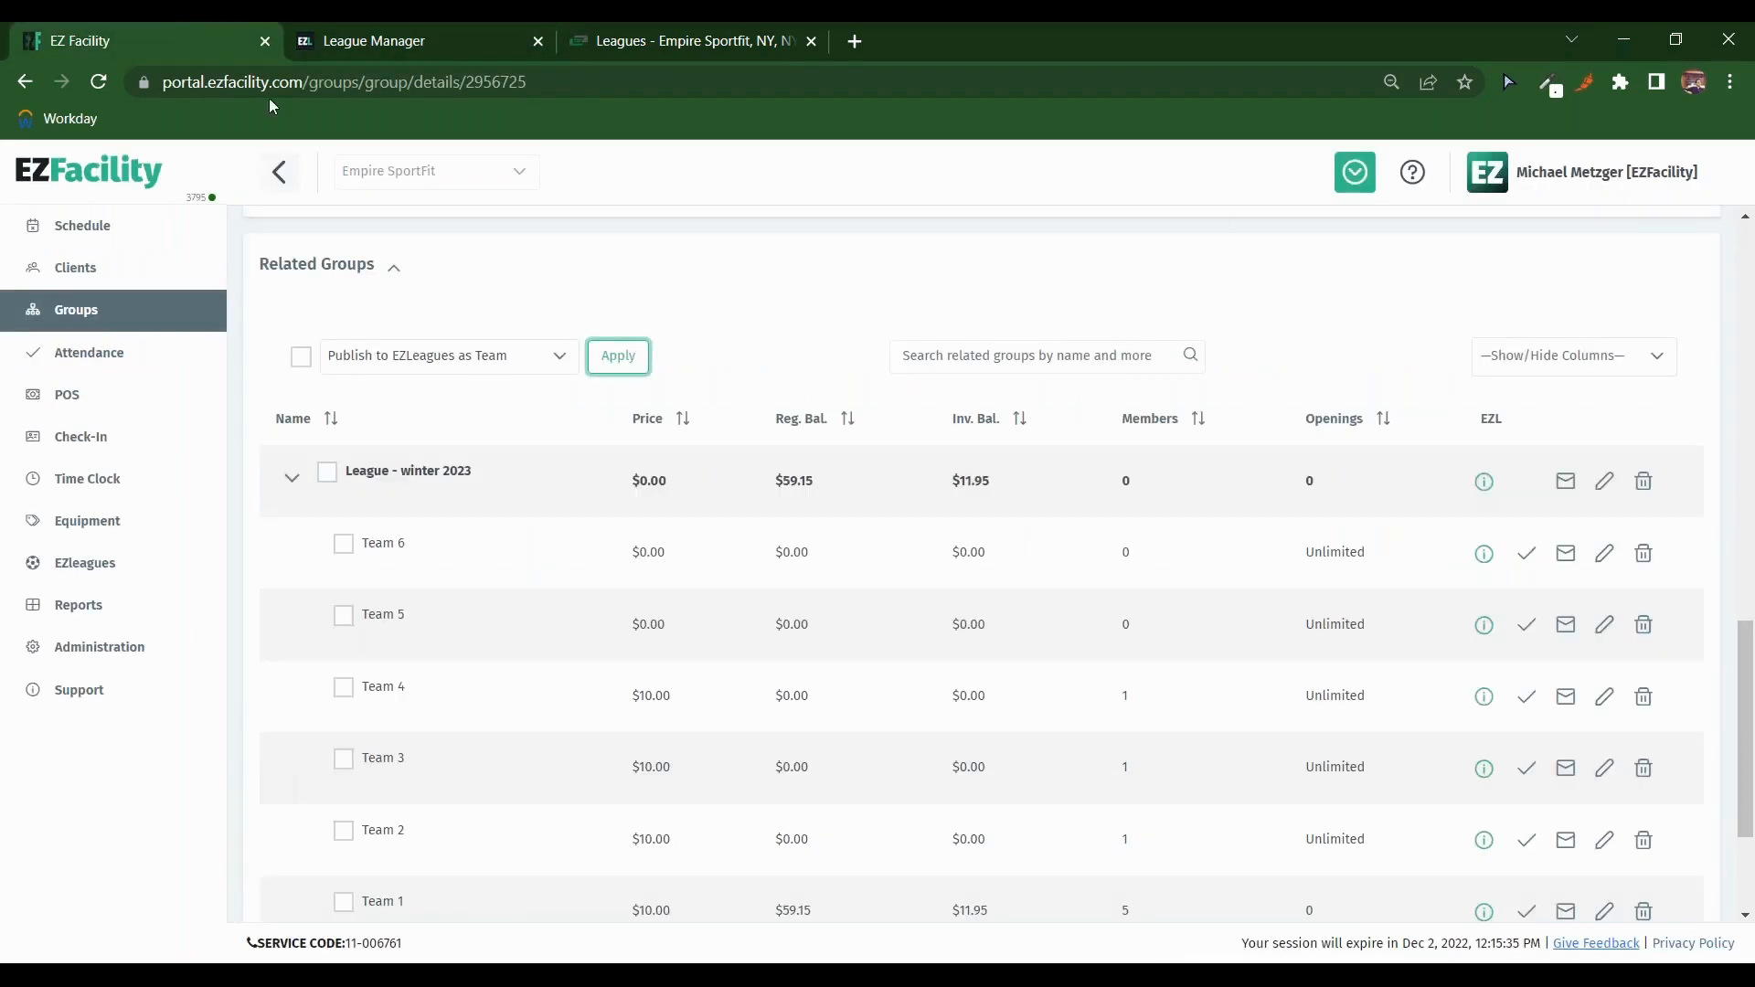
left_click(548, 366)
scroll(470, 471, "down", 2)
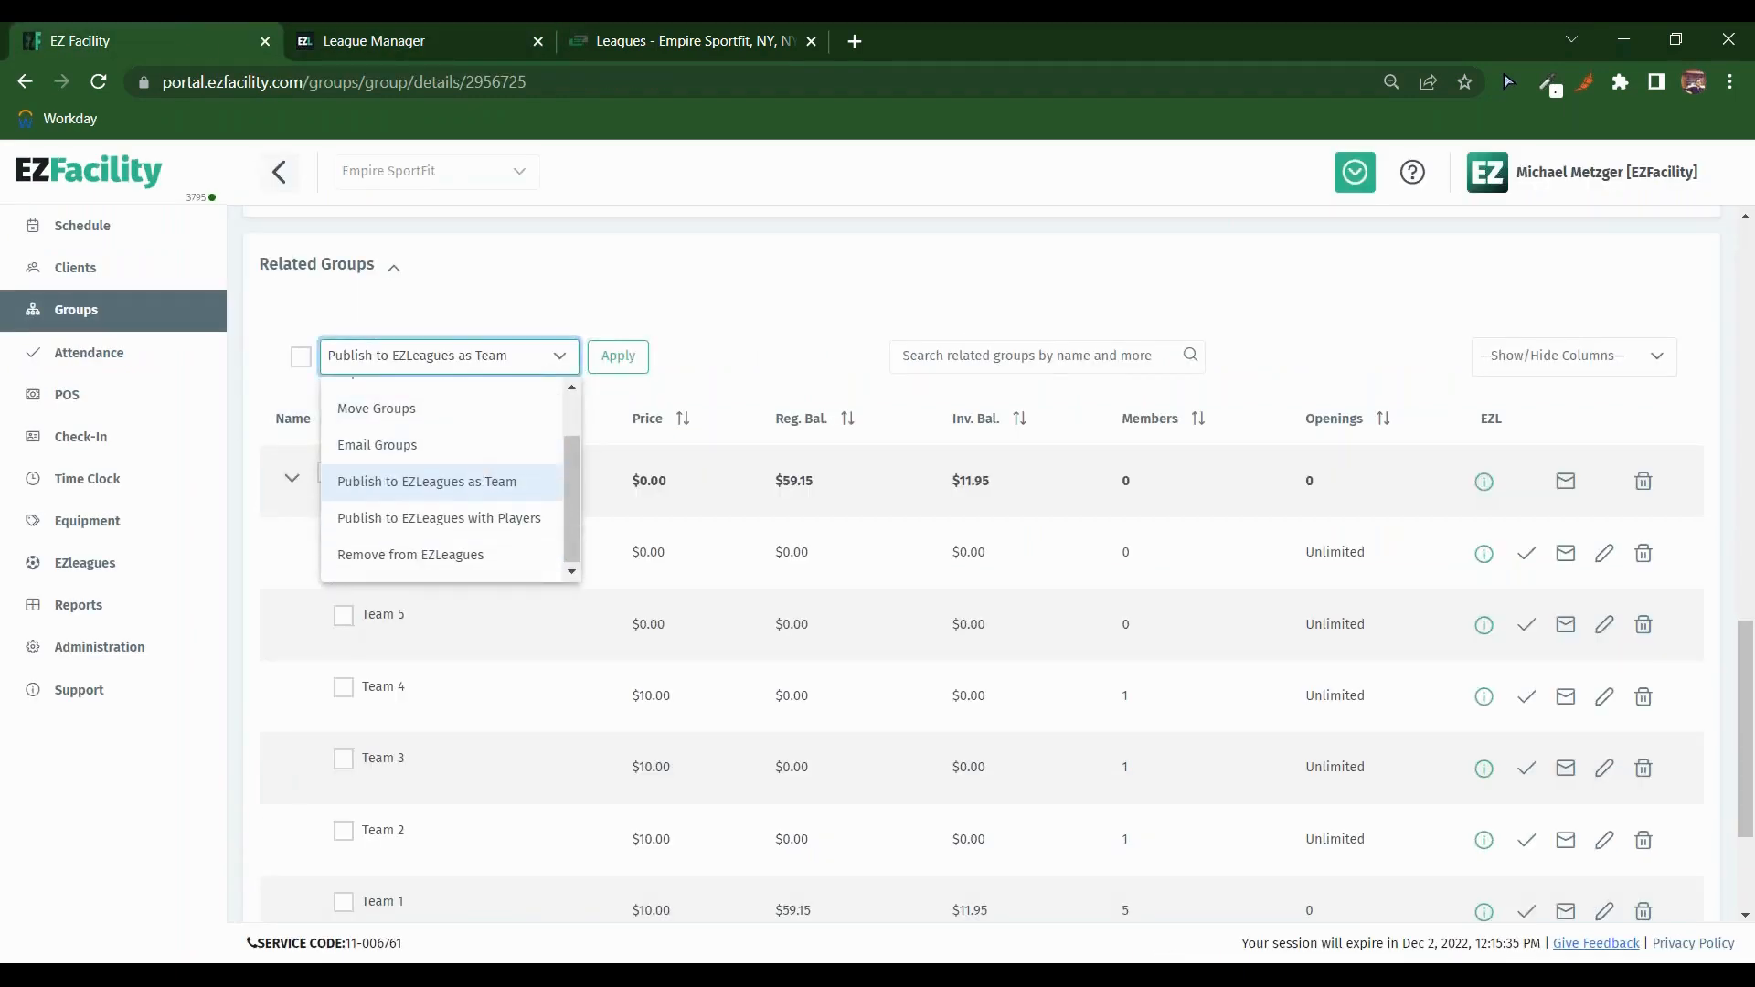
left_click(470, 555)
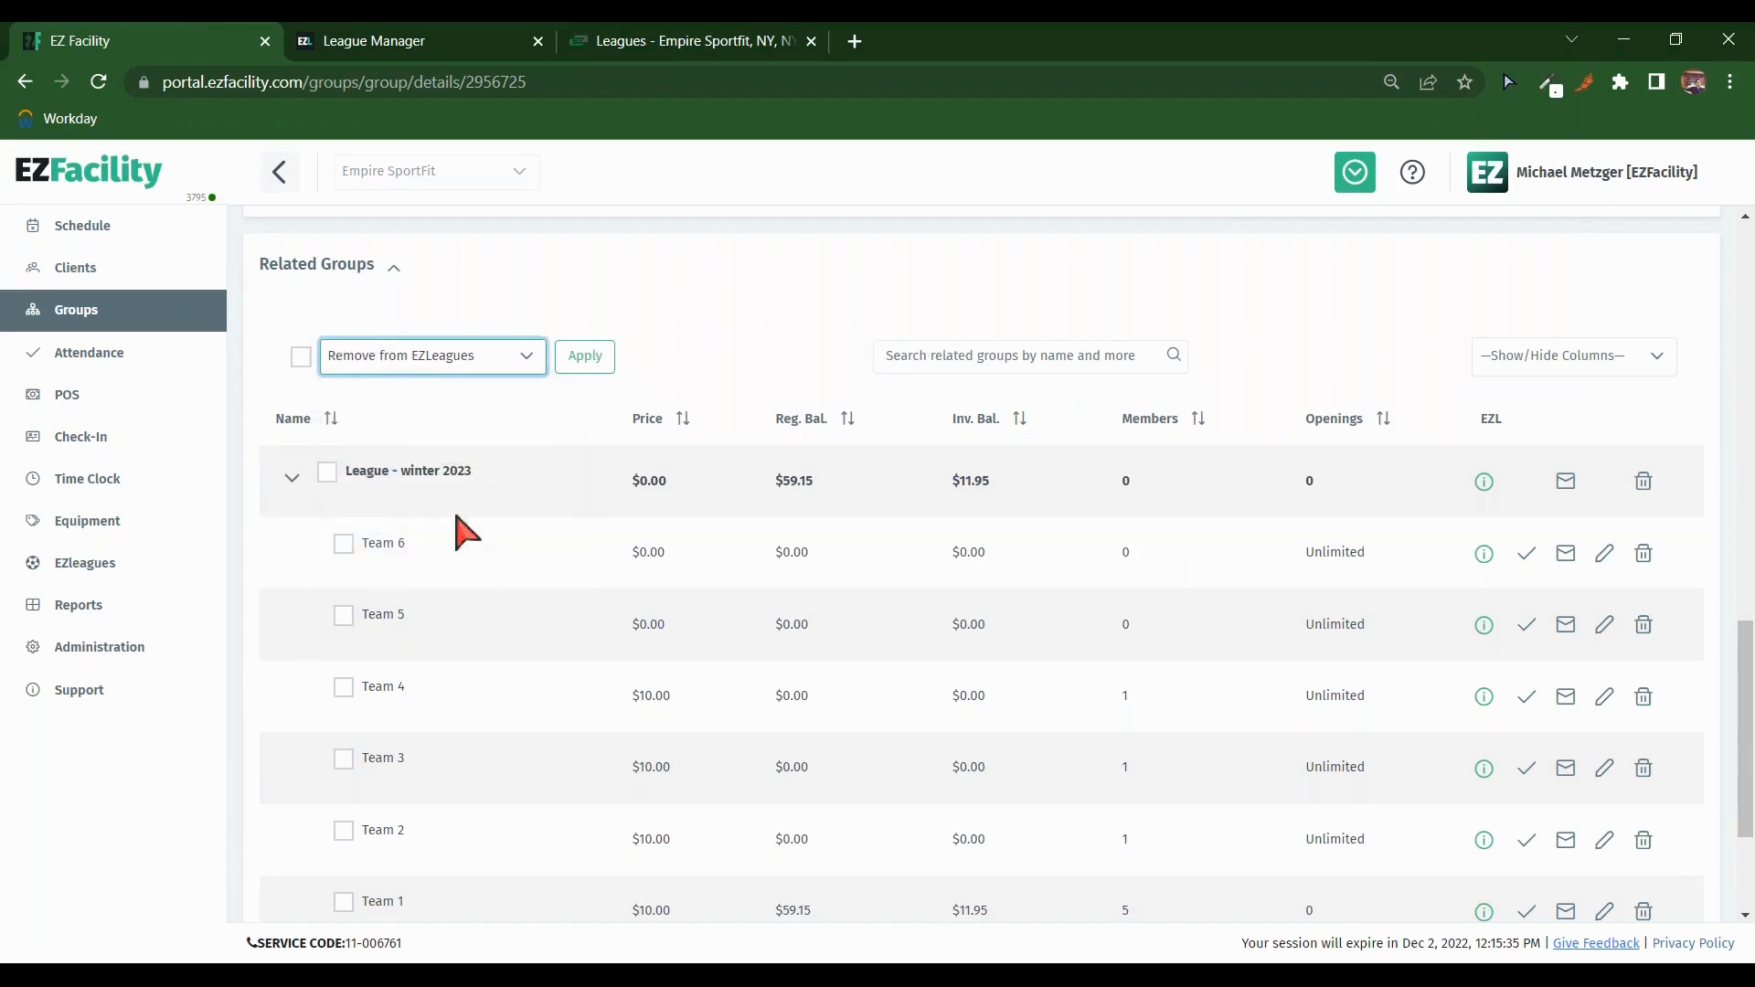
left_click(327, 472)
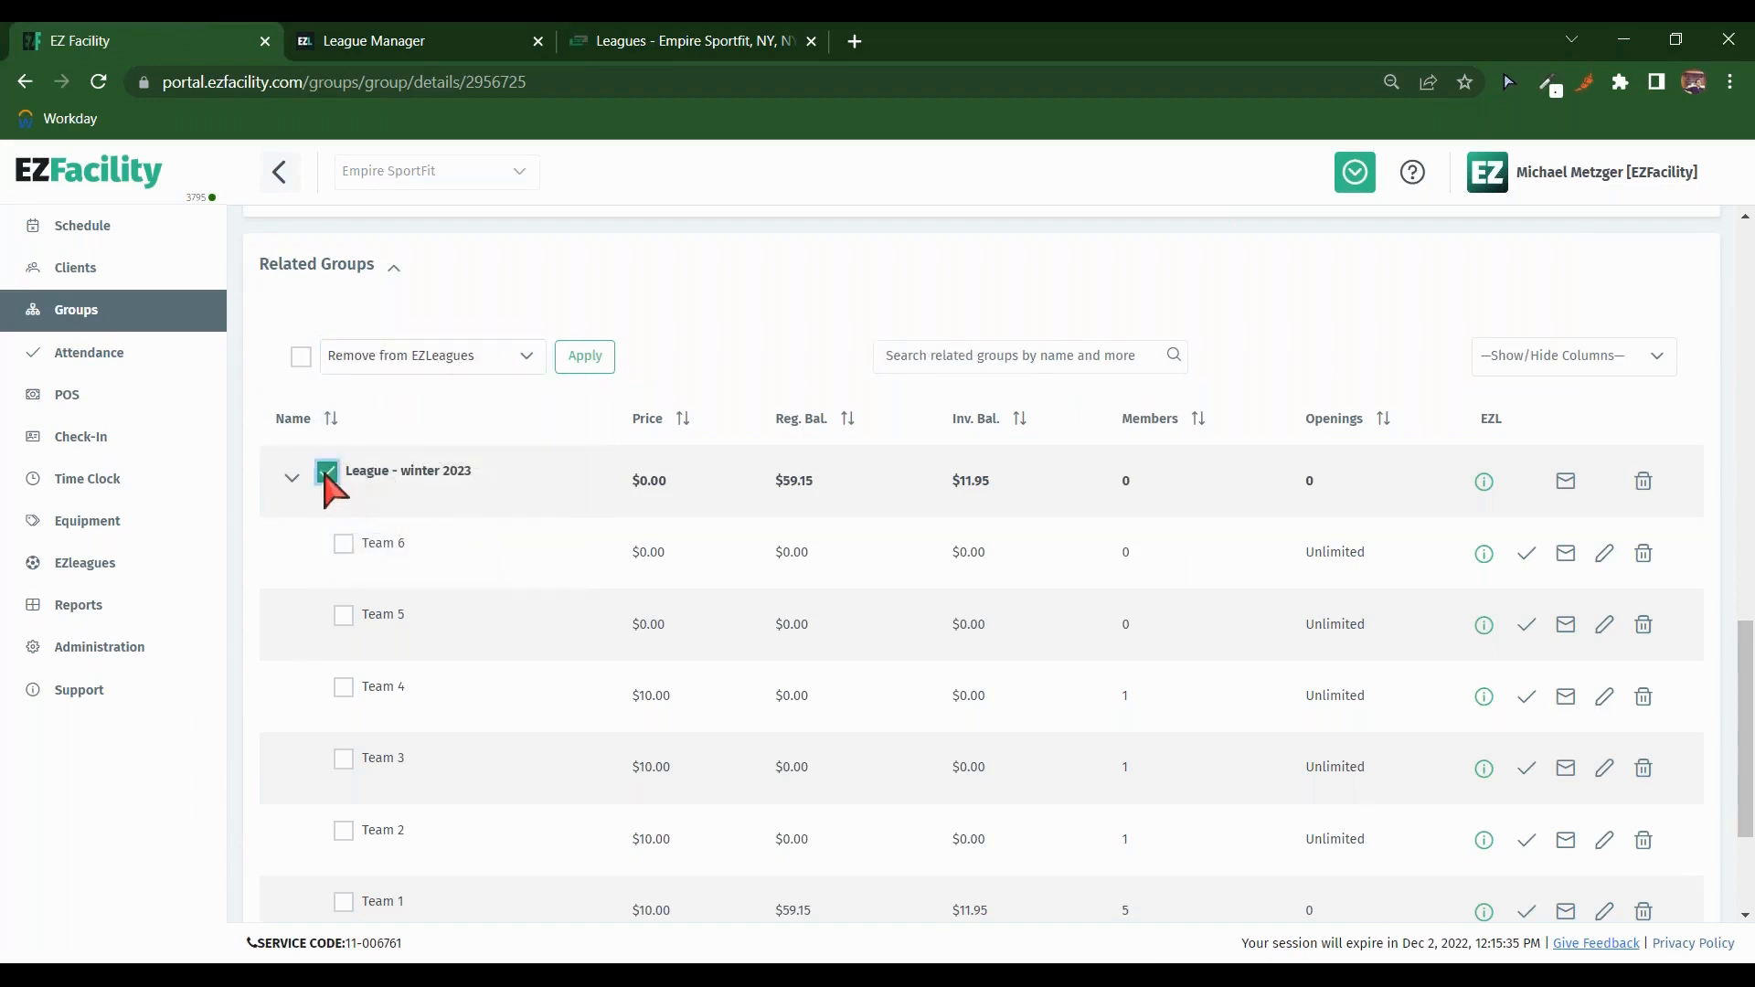
Step: Select Team 6 and Team 5 in Related Groups and generate a score sheet for them
left_click(343, 544)
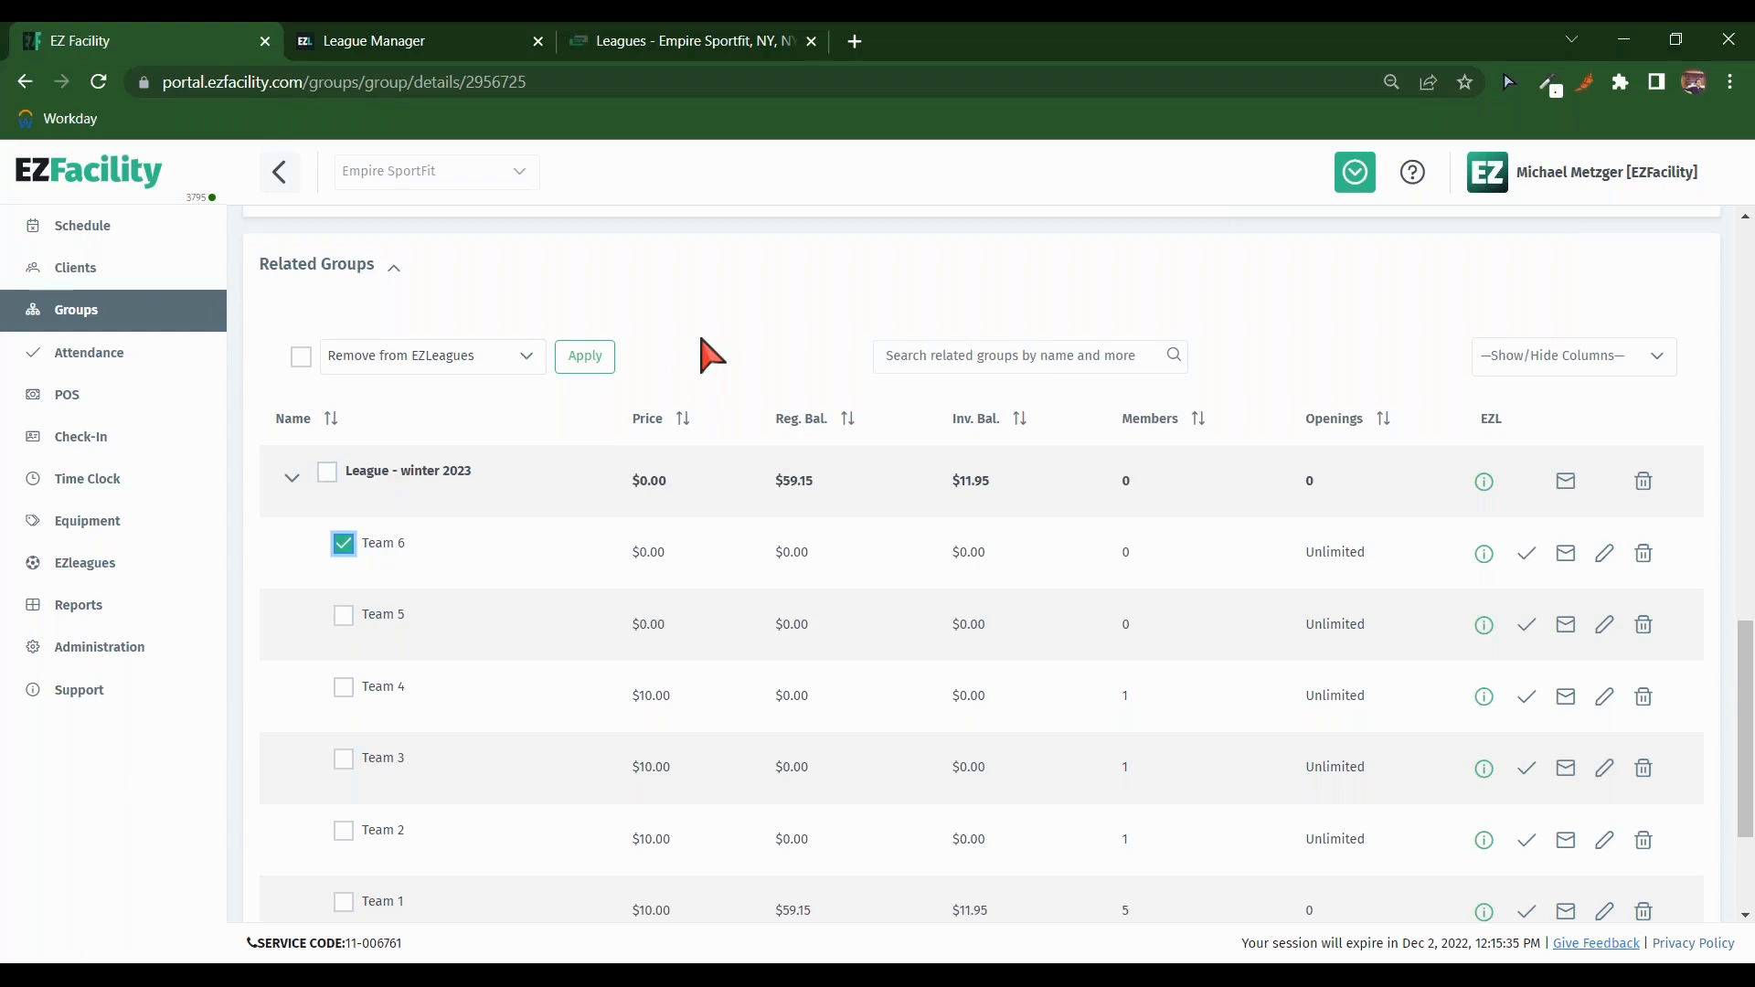
left_click(430, 355)
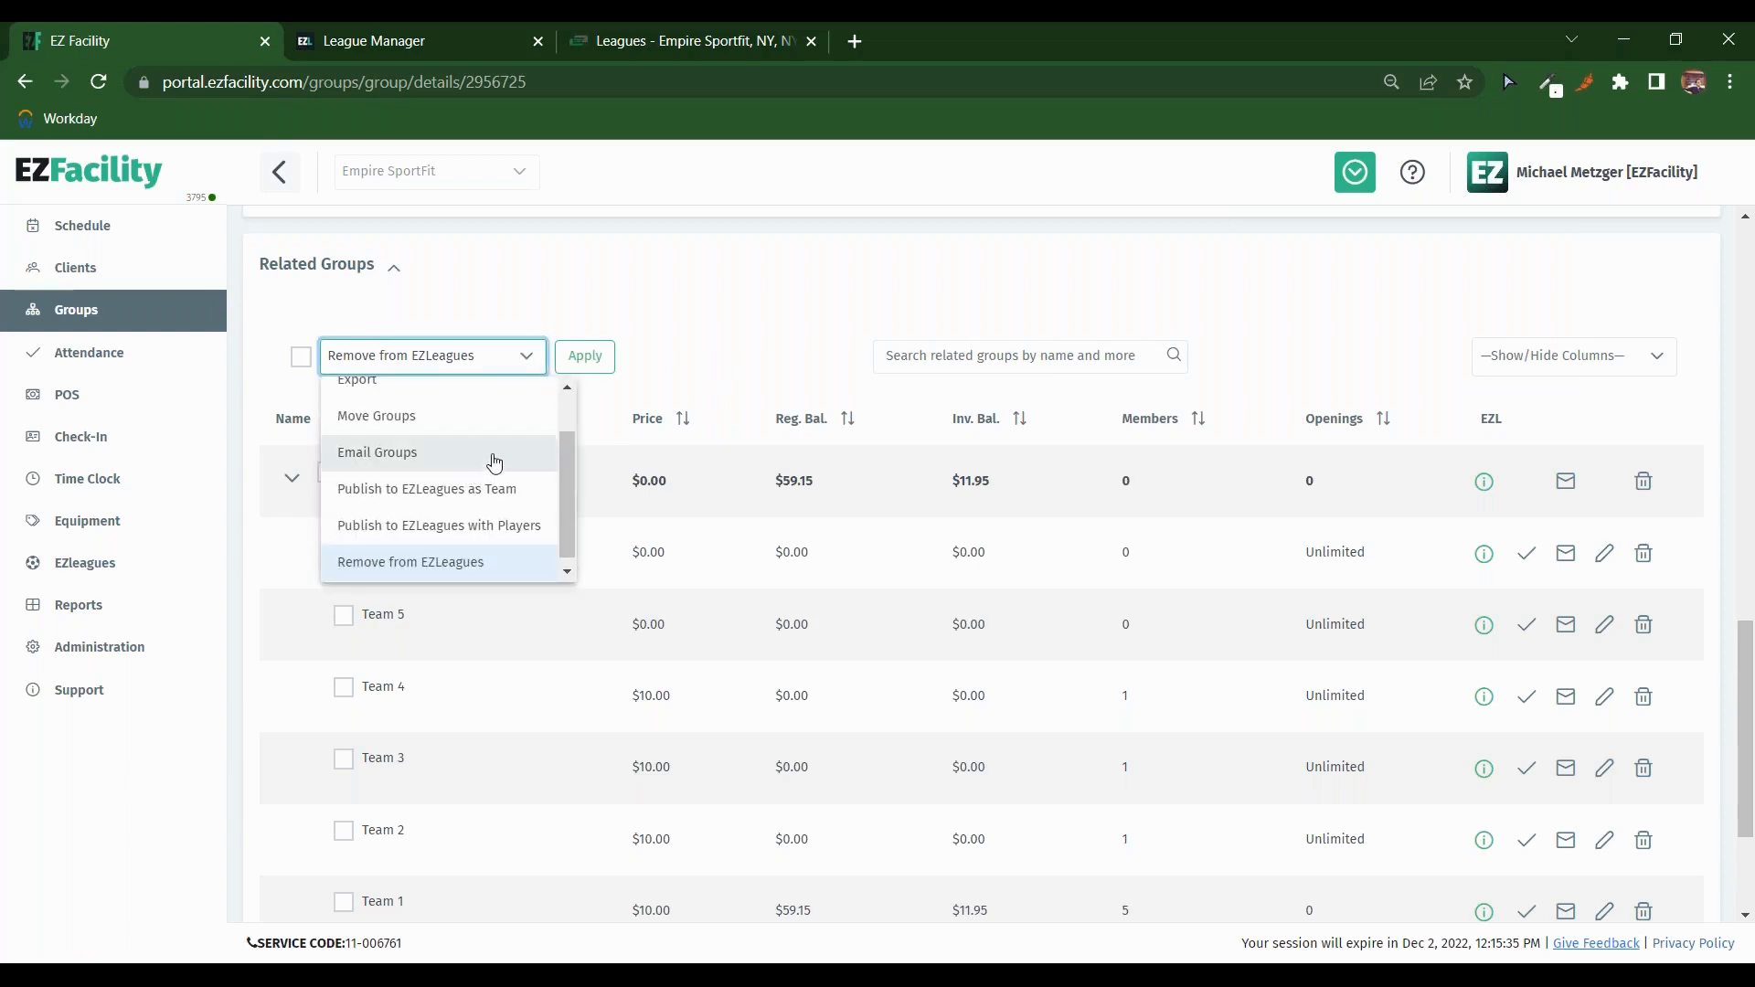
scroll(482, 452, "up", 1)
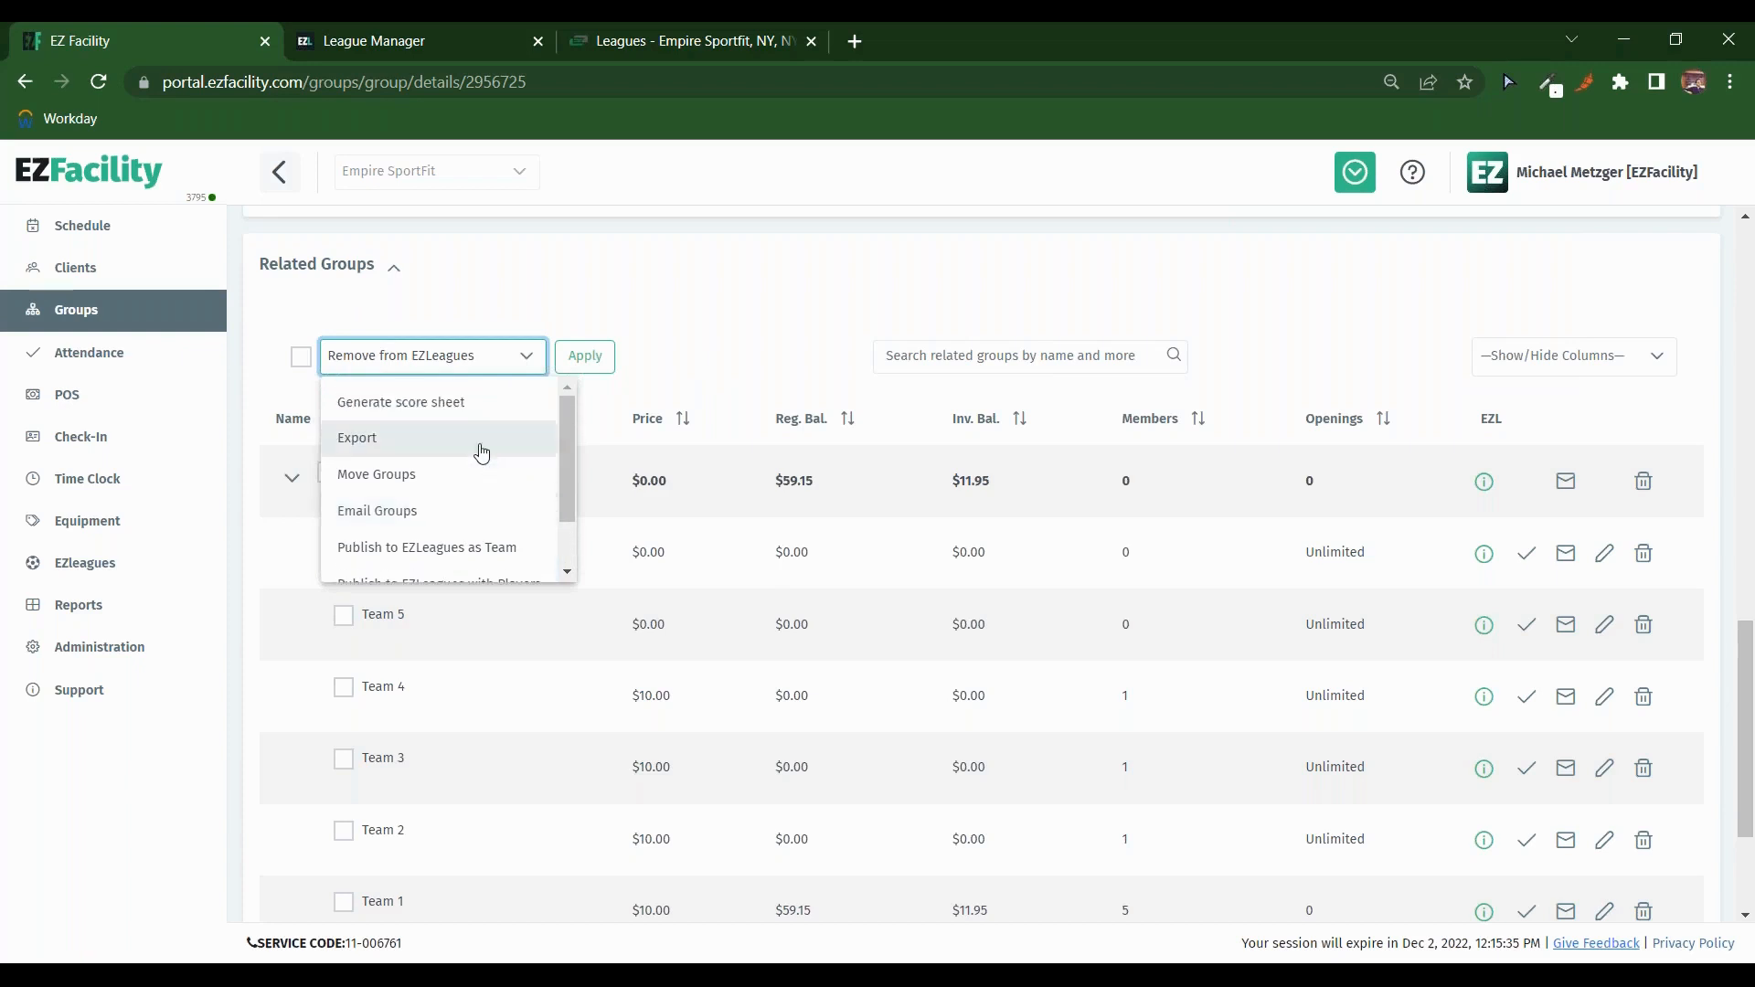
left_click(448, 407)
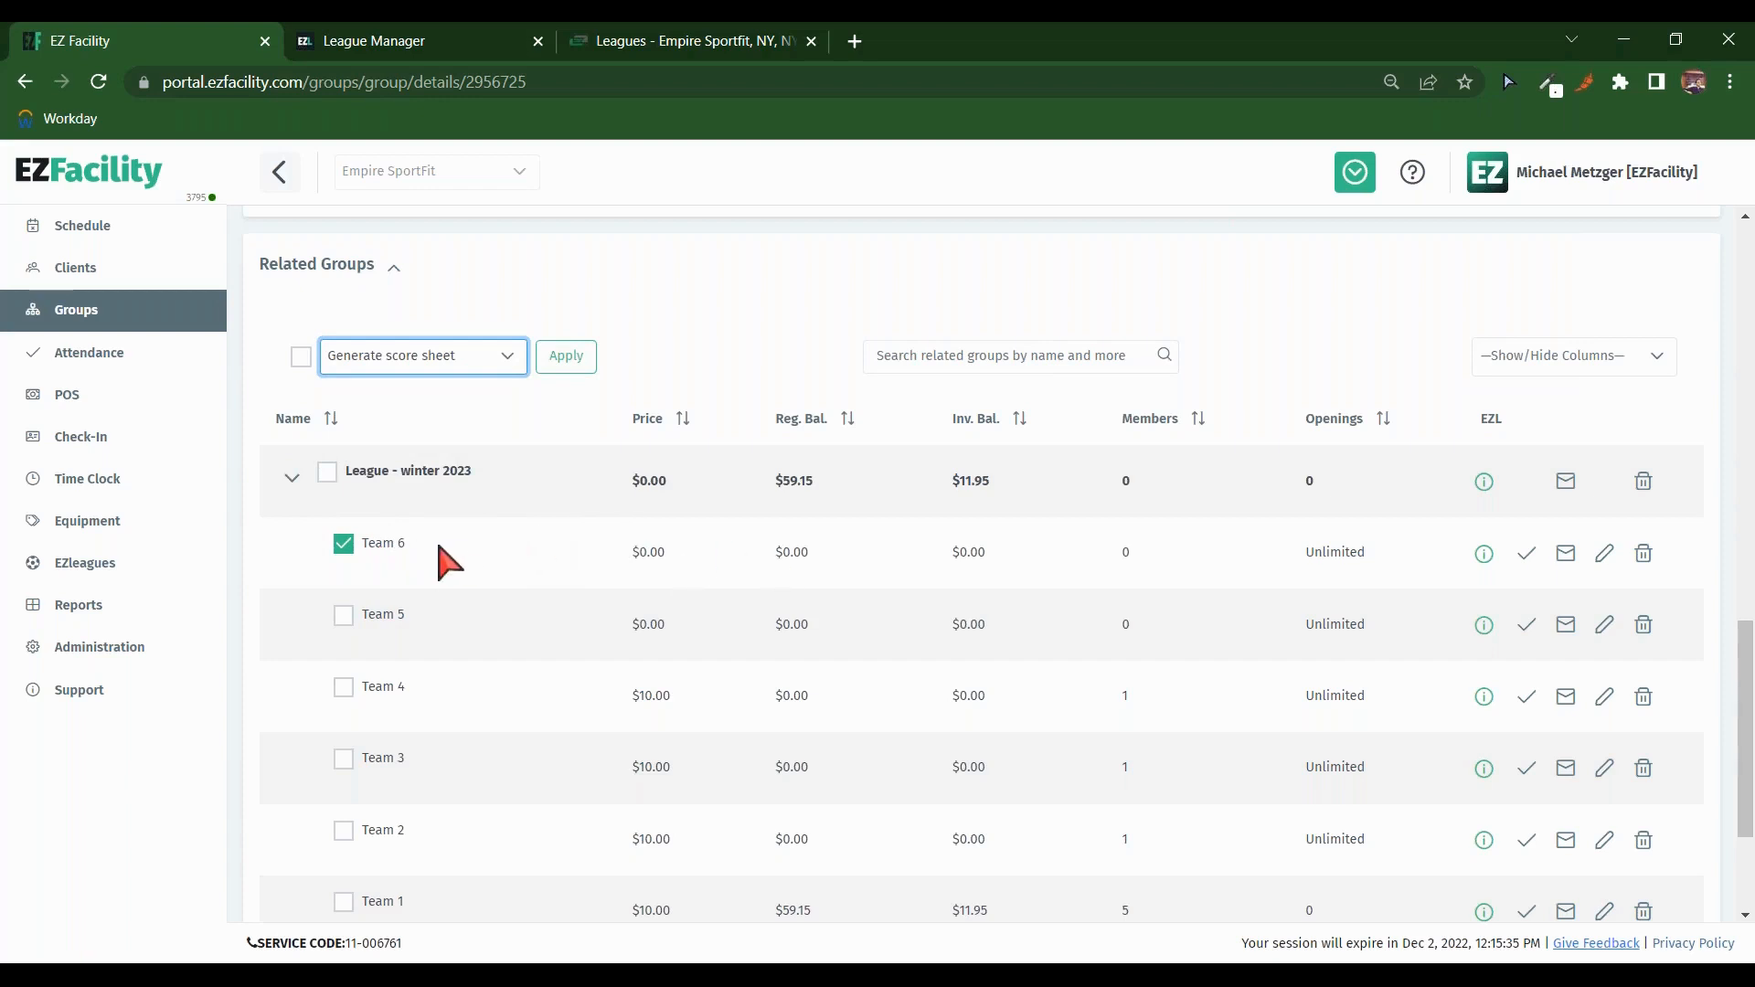
left_click(564, 364)
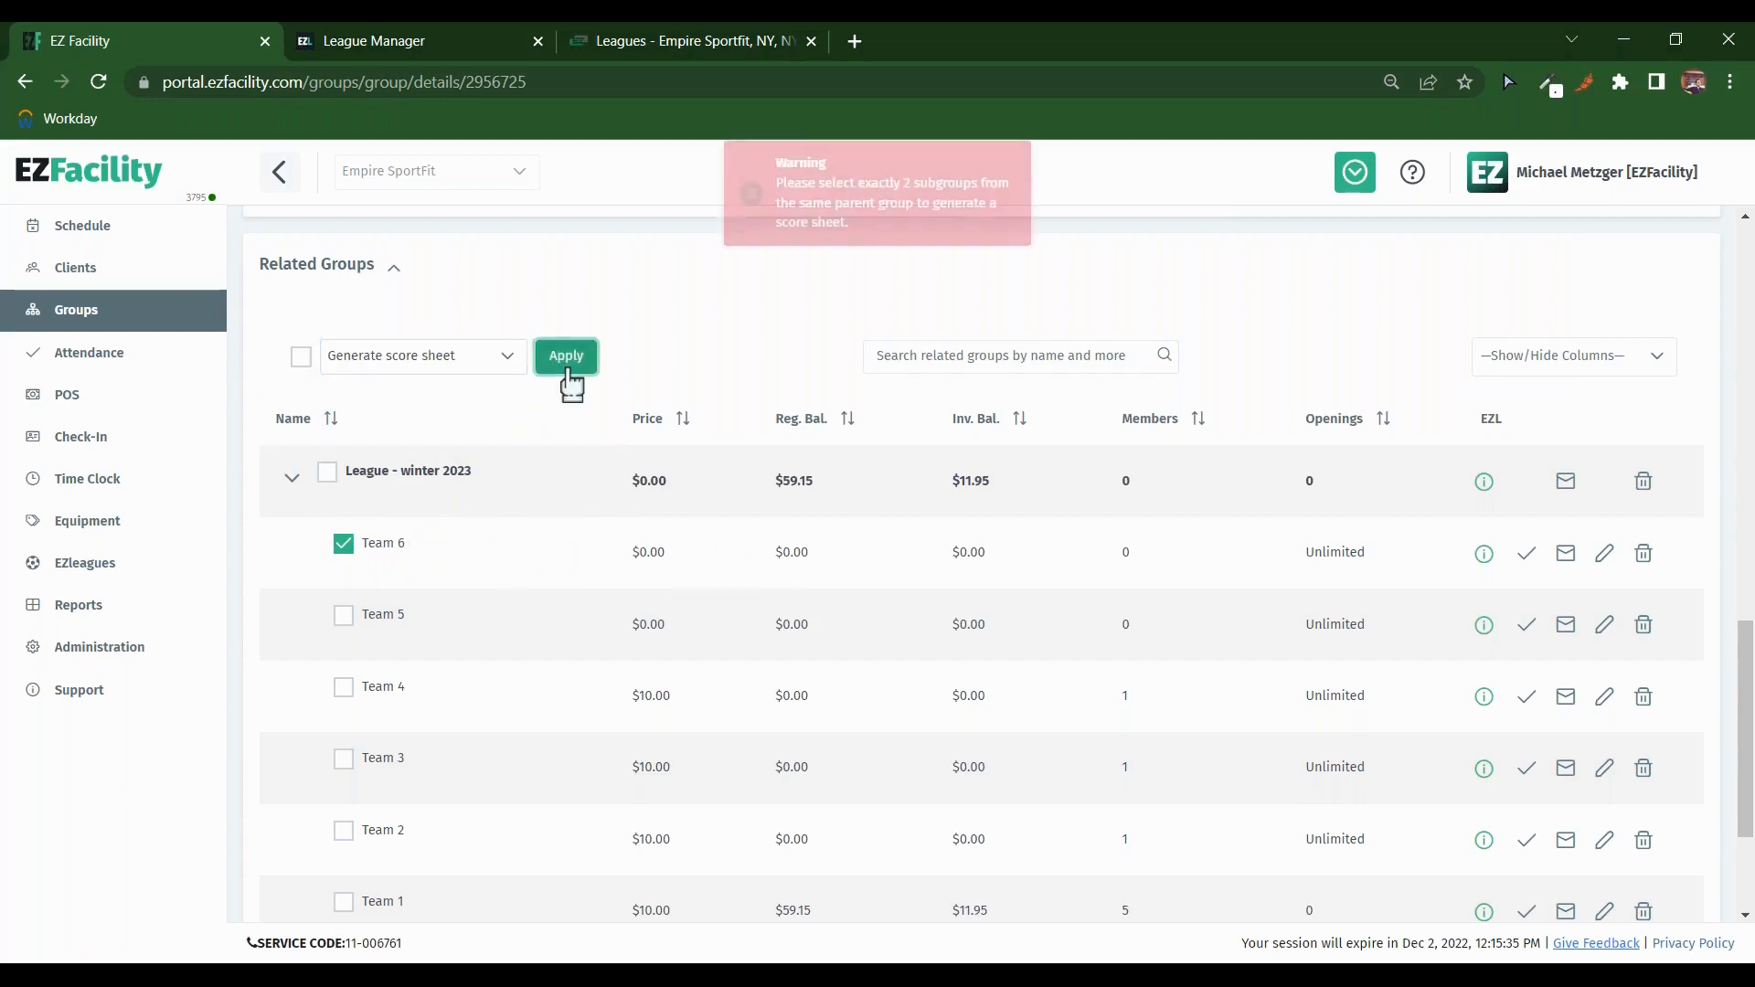
left_click(343, 616)
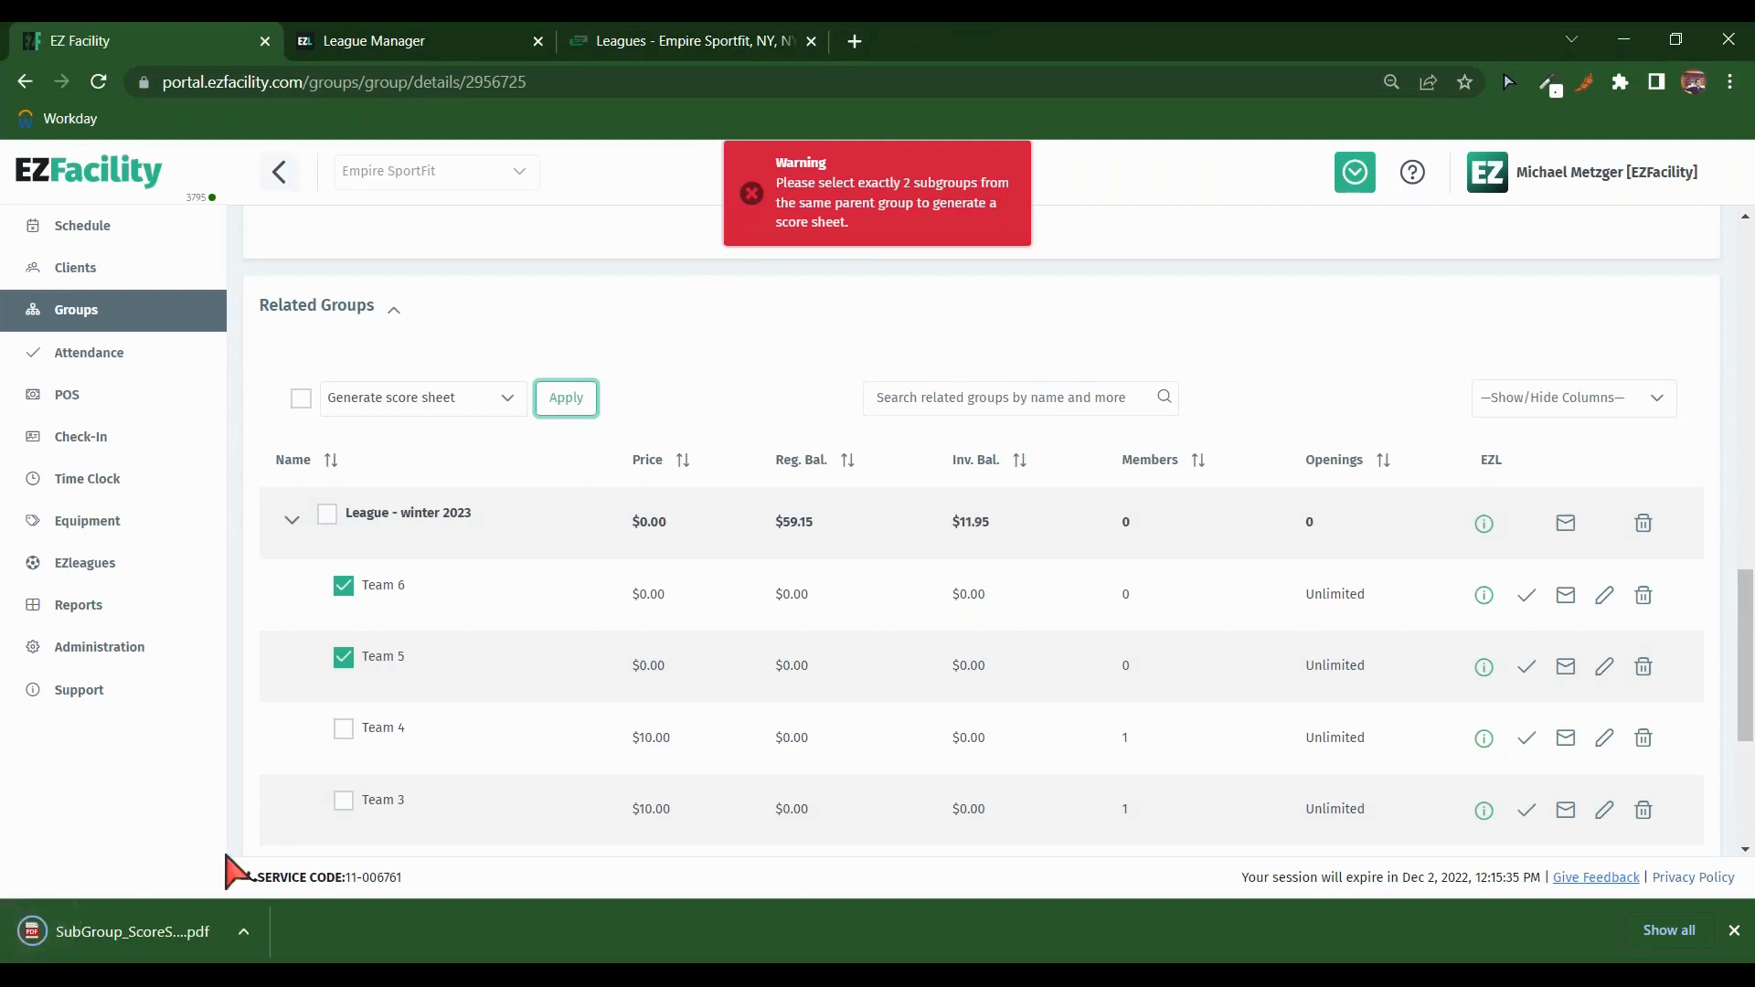
Step: Open the downloaded SubGroup_ScoreSheet PDF, look through both of its pages and close it
left_click(244, 932)
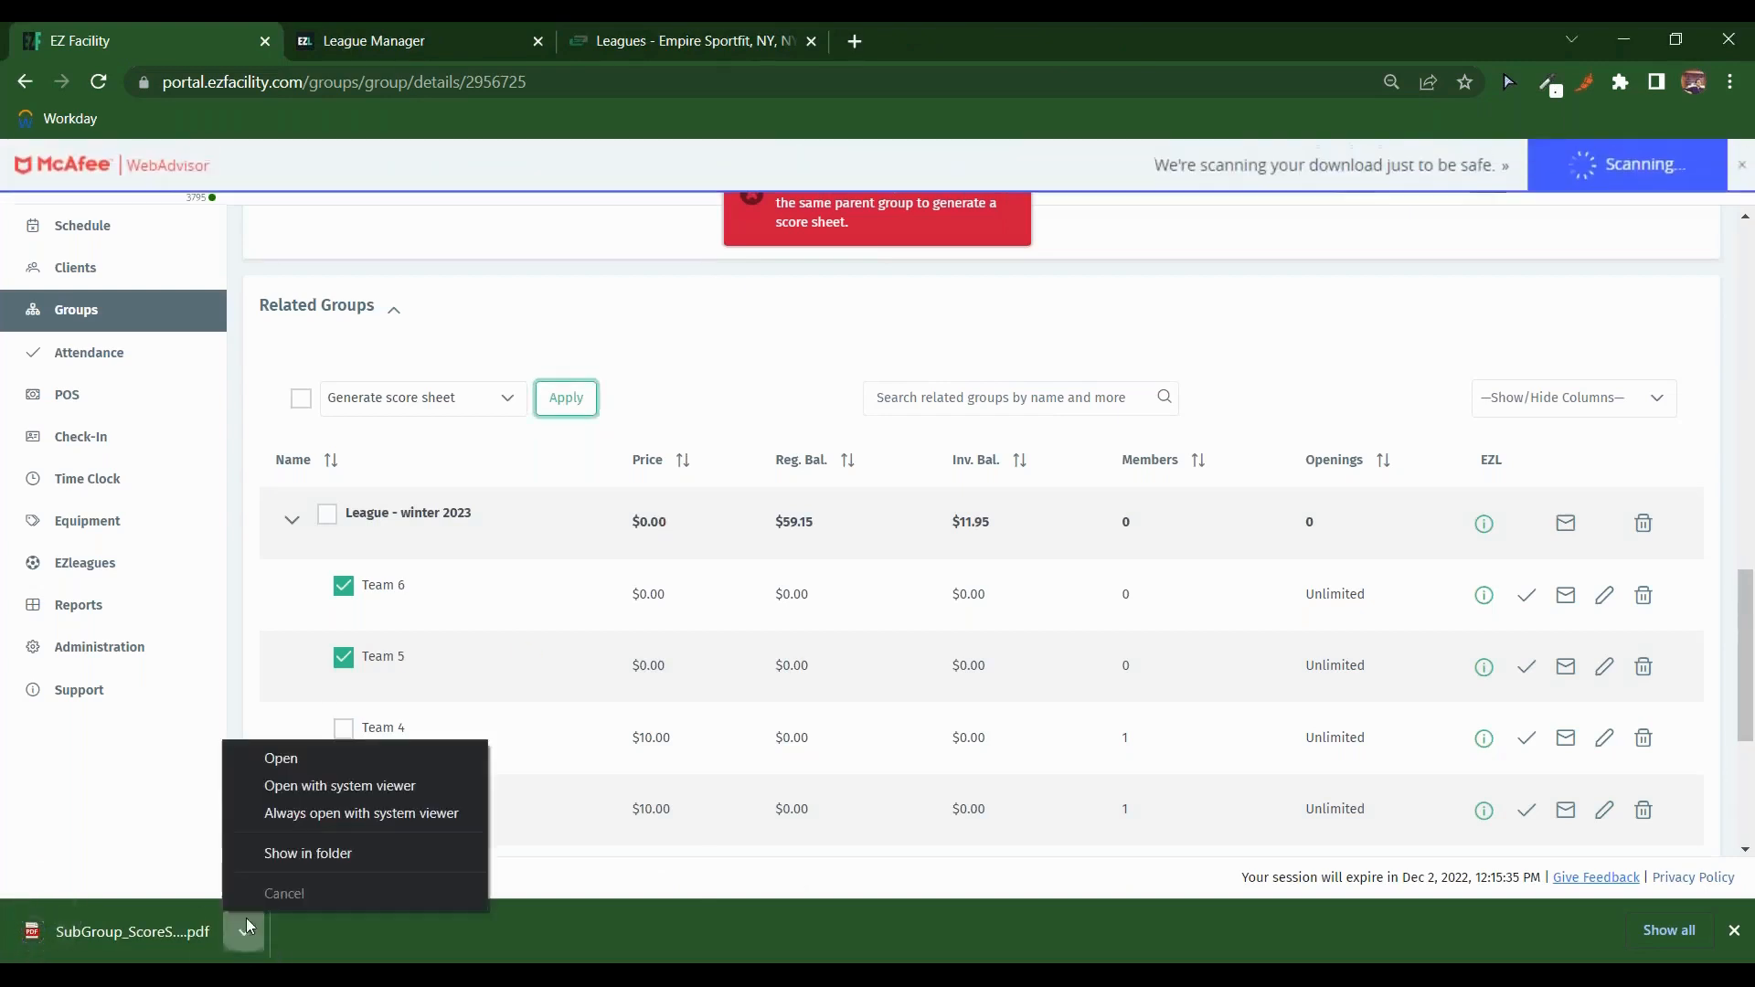
left_click(266, 759)
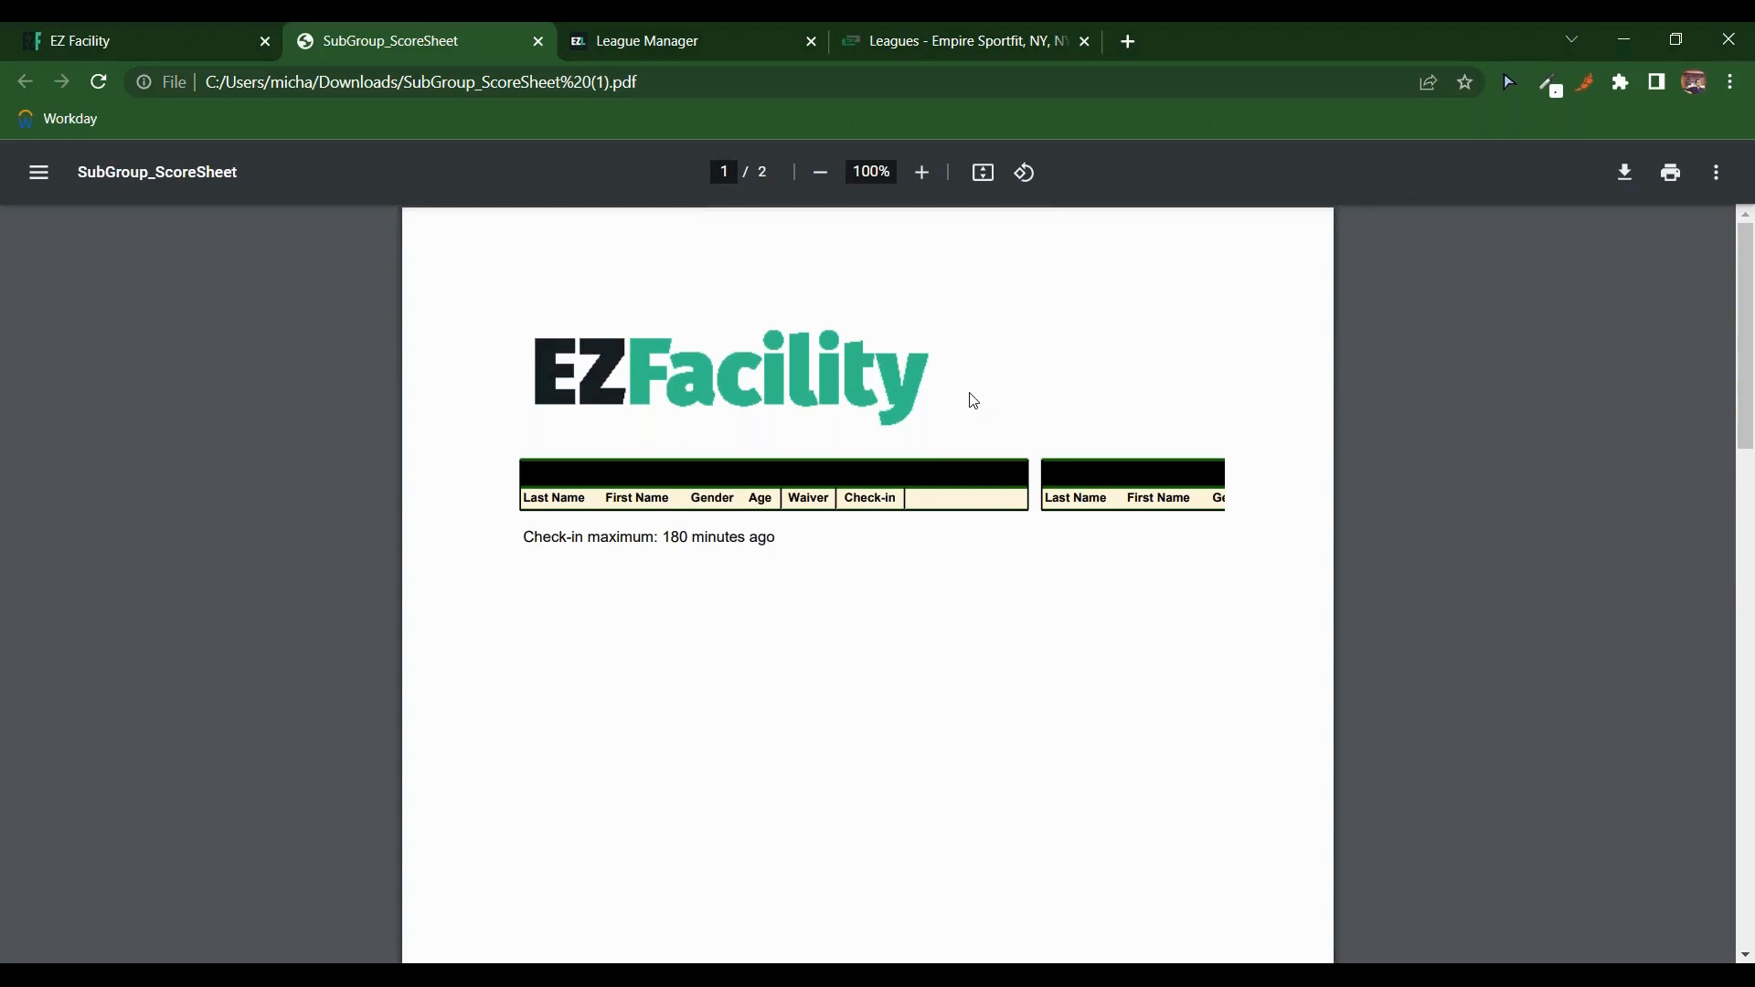
scroll(974, 400, "down", 10)
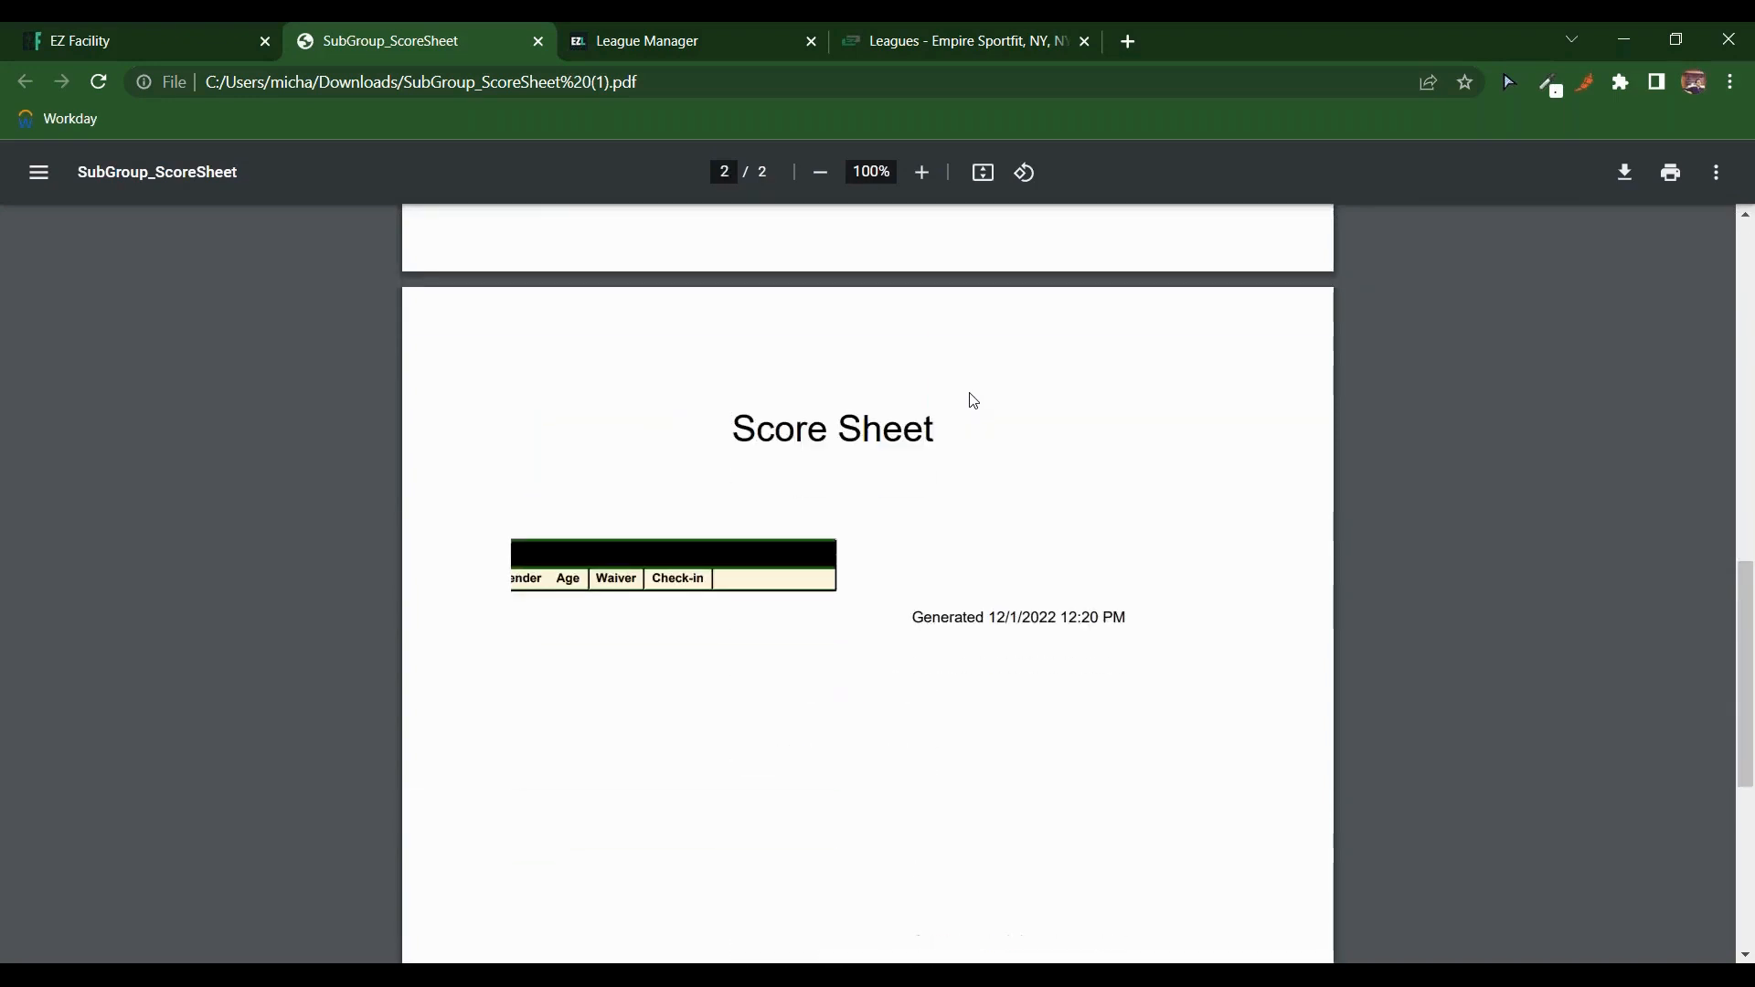
scroll(683, 243, "up", 10)
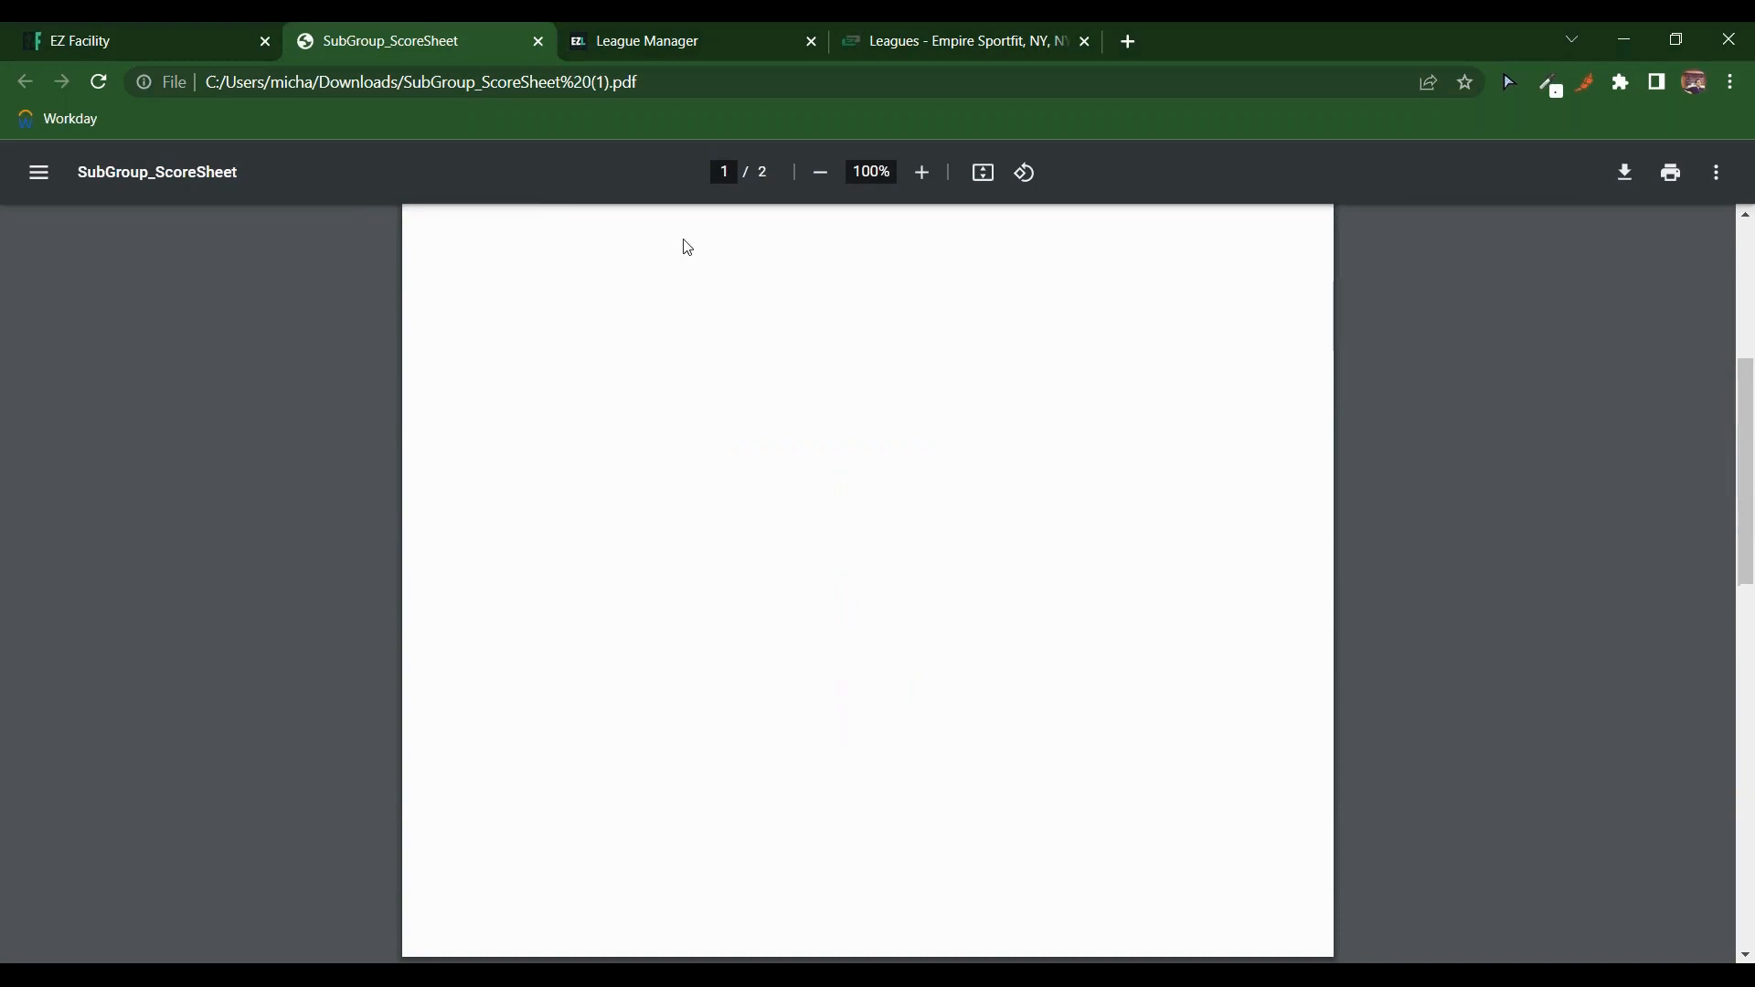
left_click(538, 41)
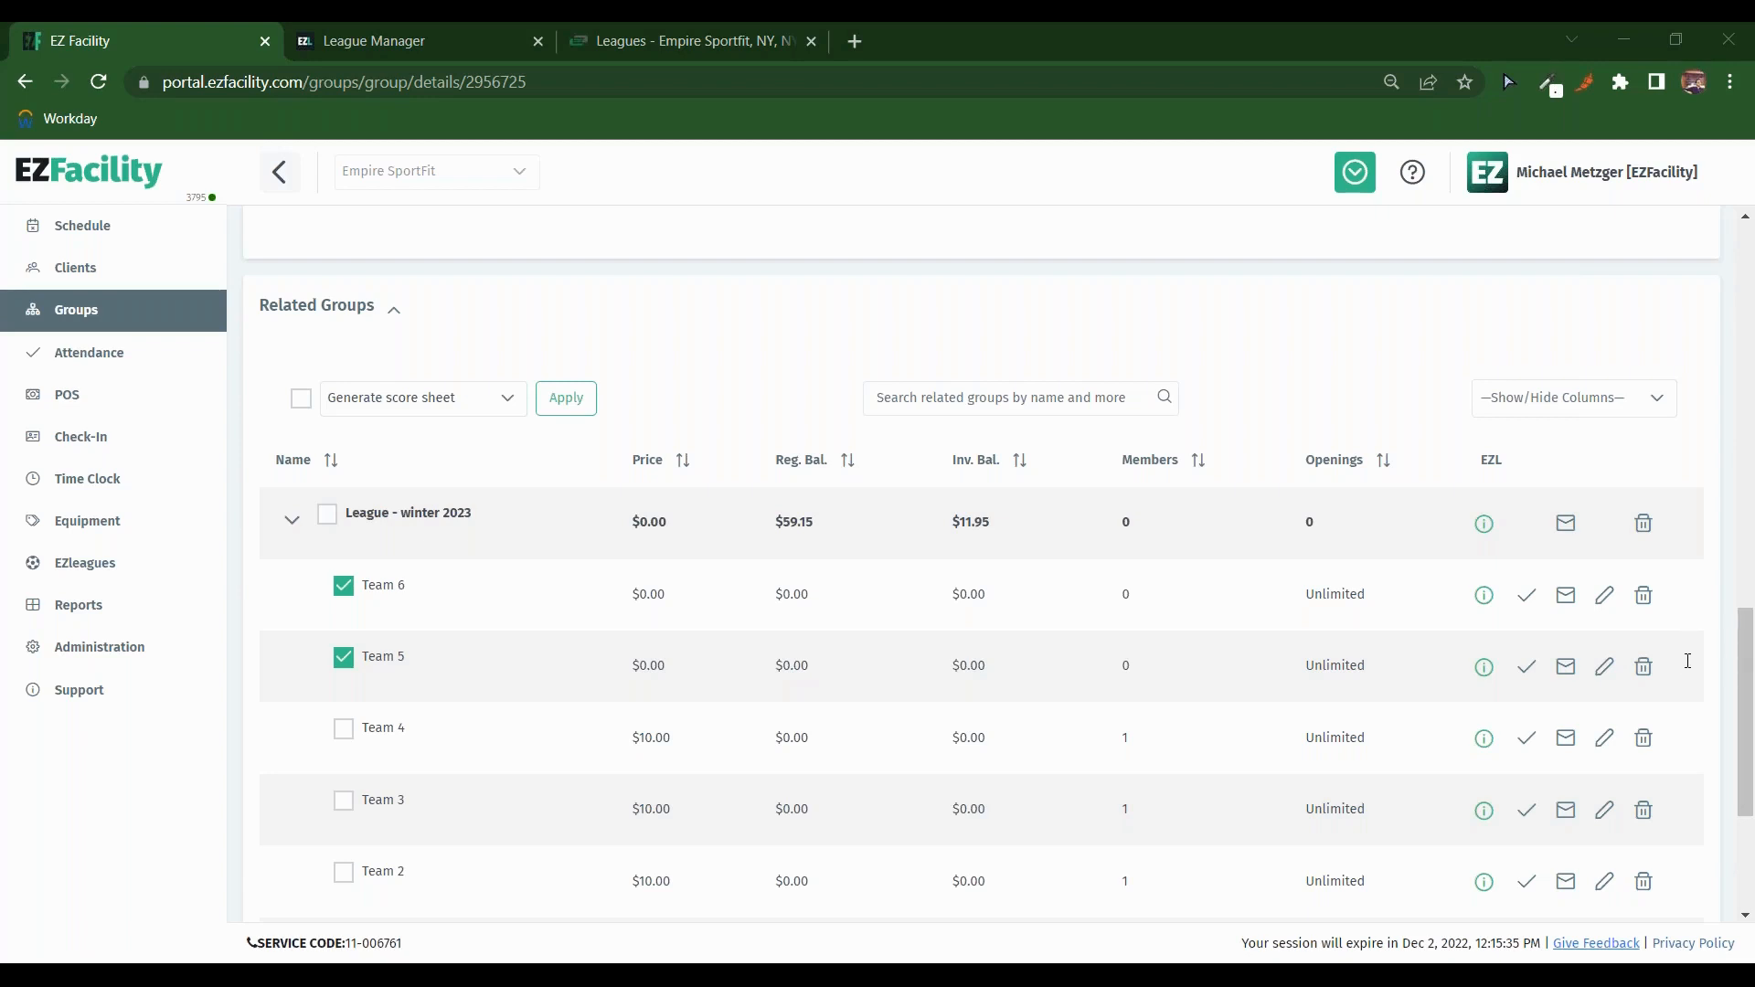
Step: Switch to EZLeagues and review the list of existing tournaments
left_click(513, 37)
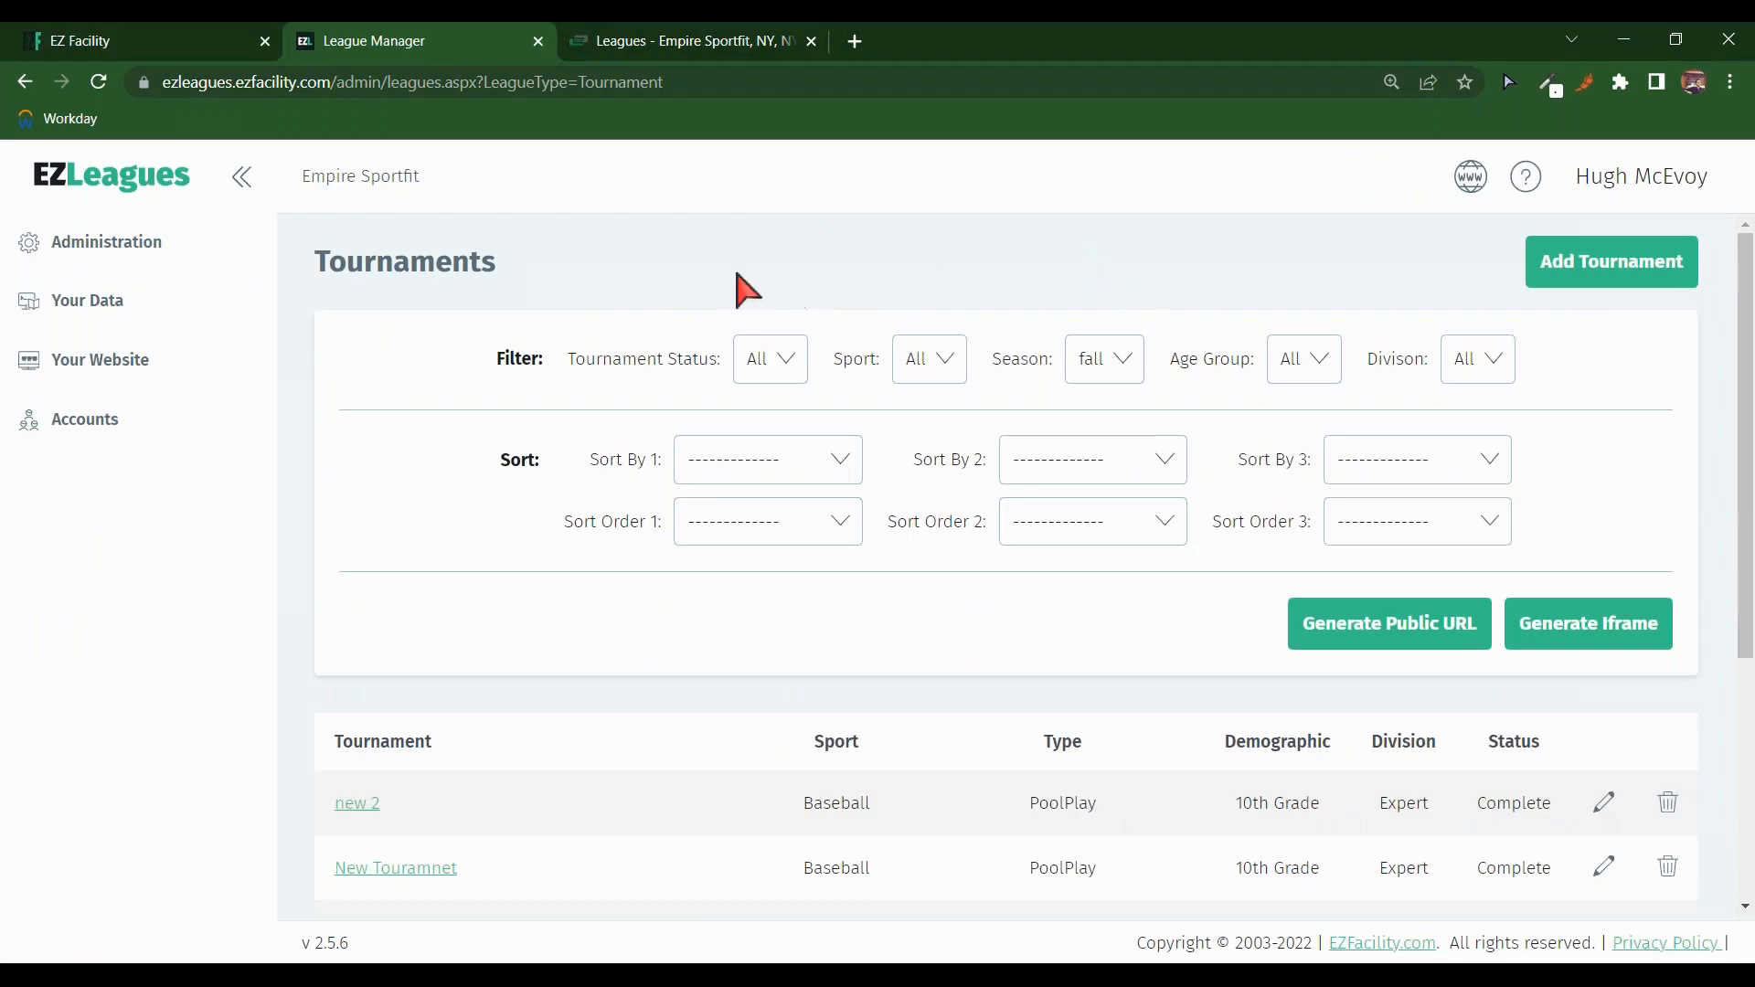
double_click(394, 275)
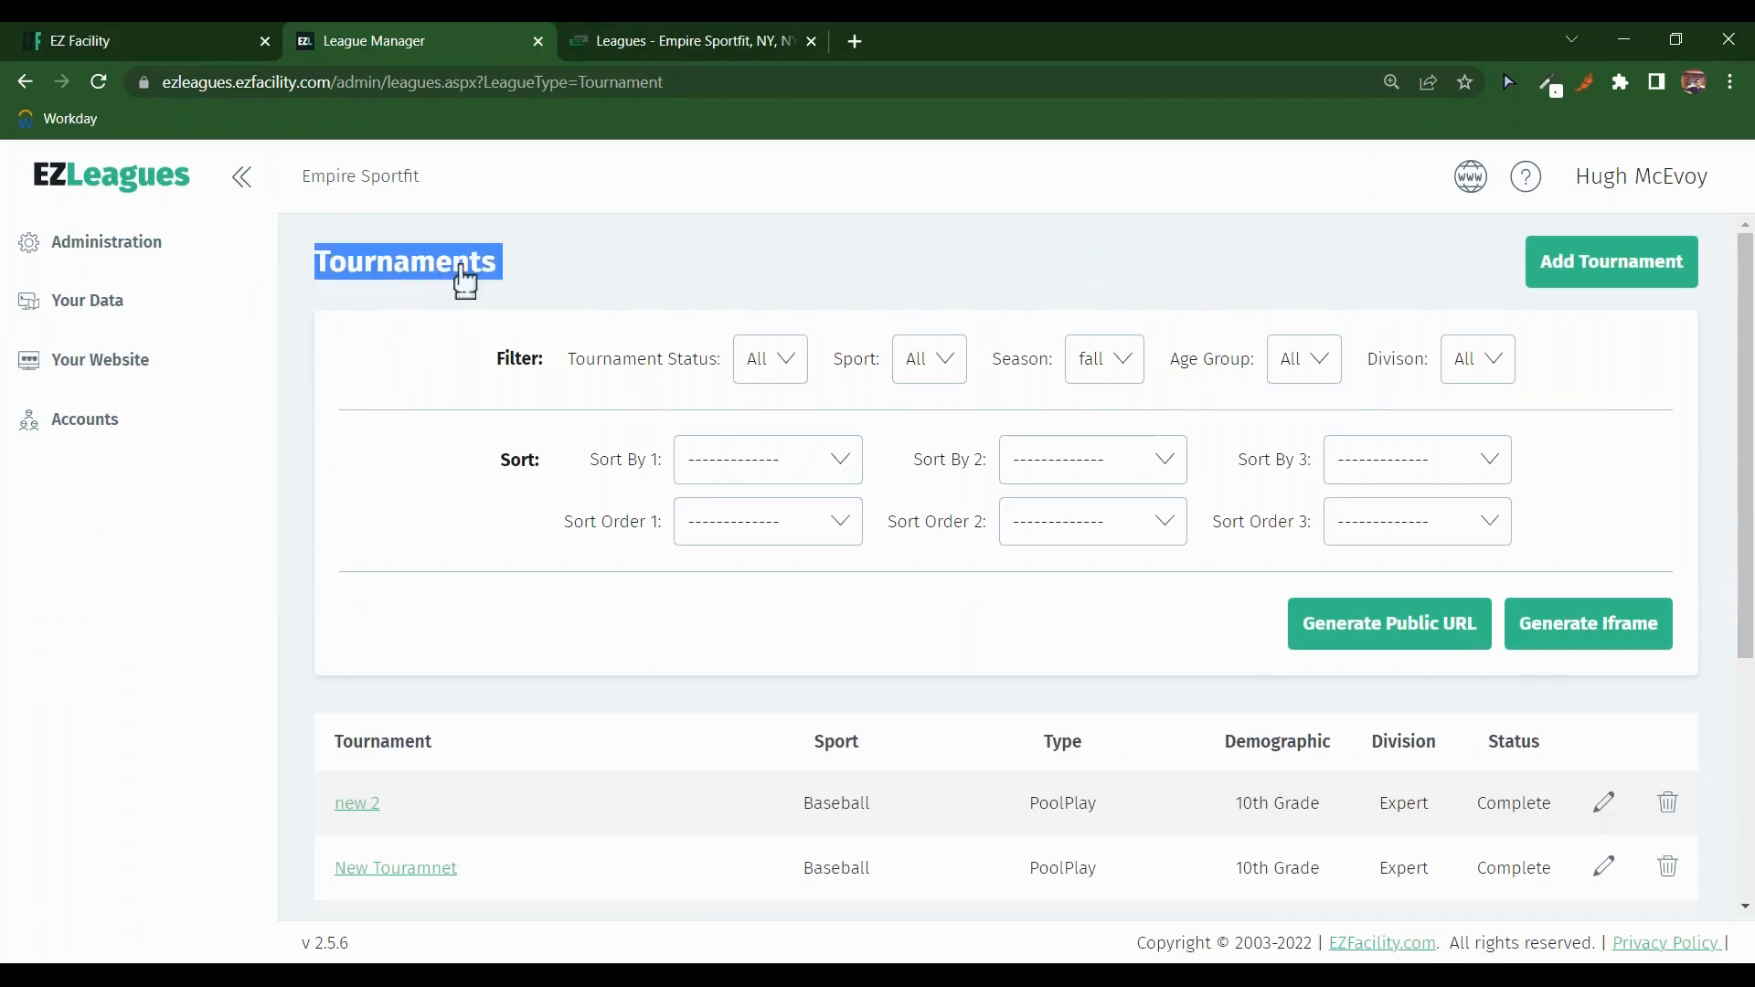
scroll(645, 264, "down", 4)
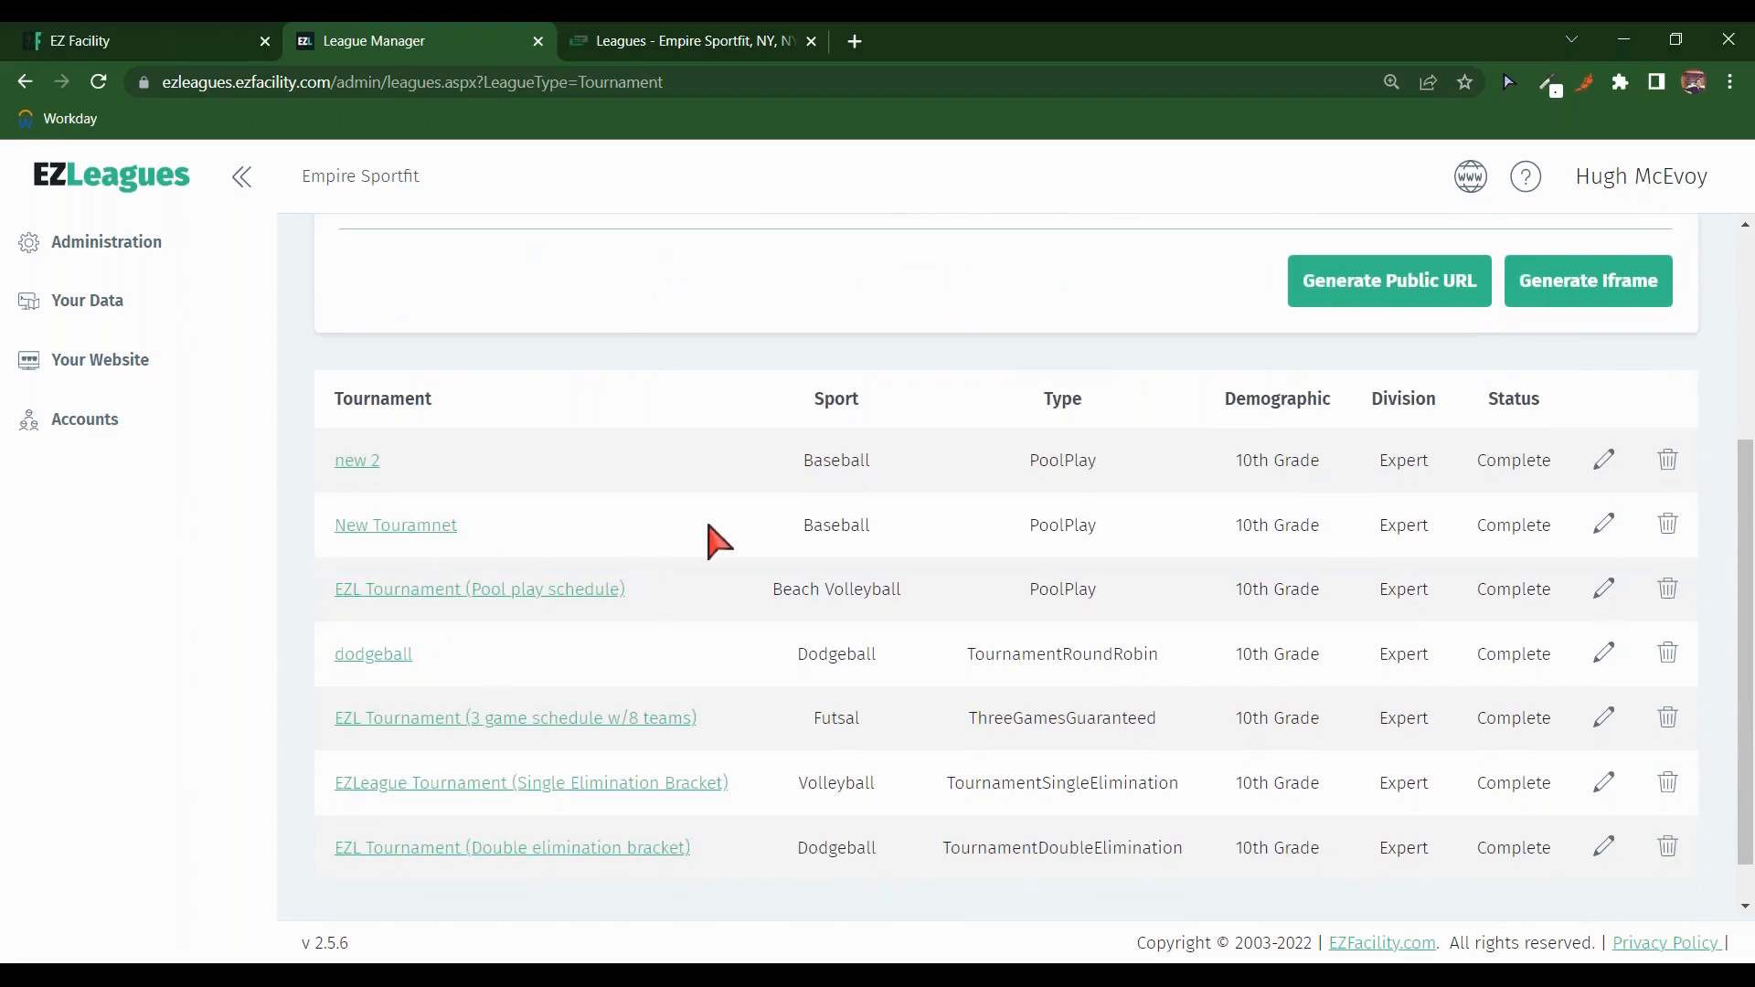
scroll(719, 540, "up", 4)
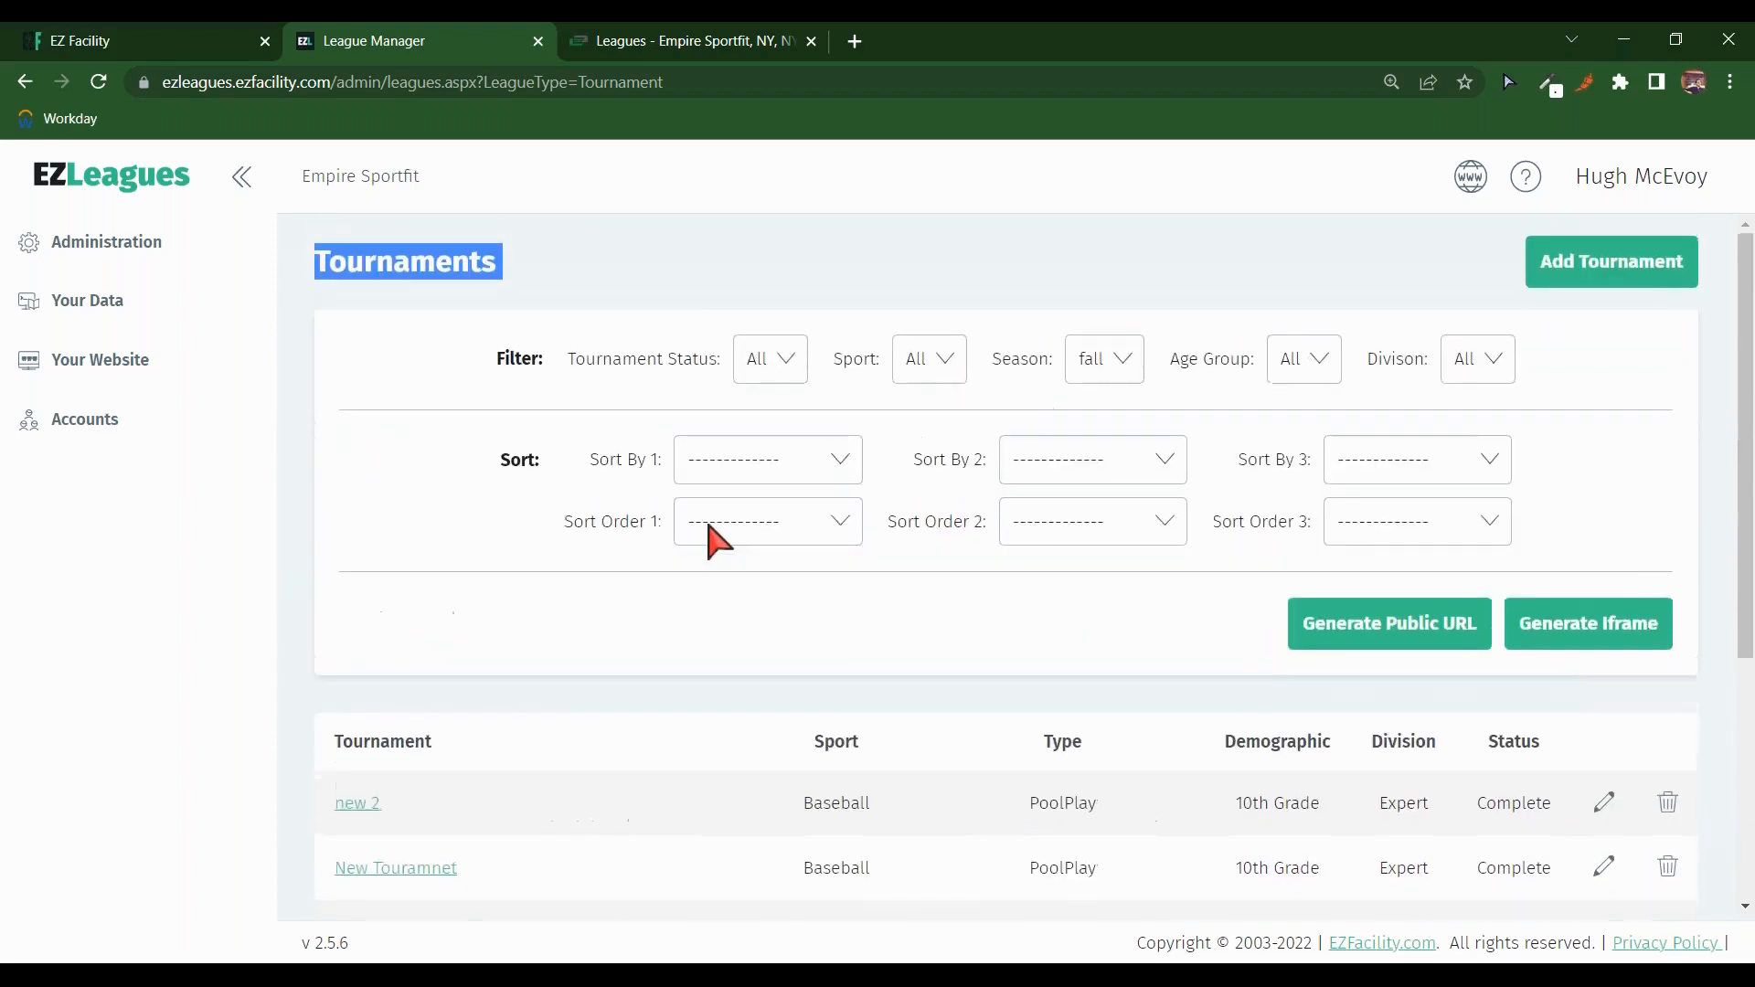
left_click(688, 276)
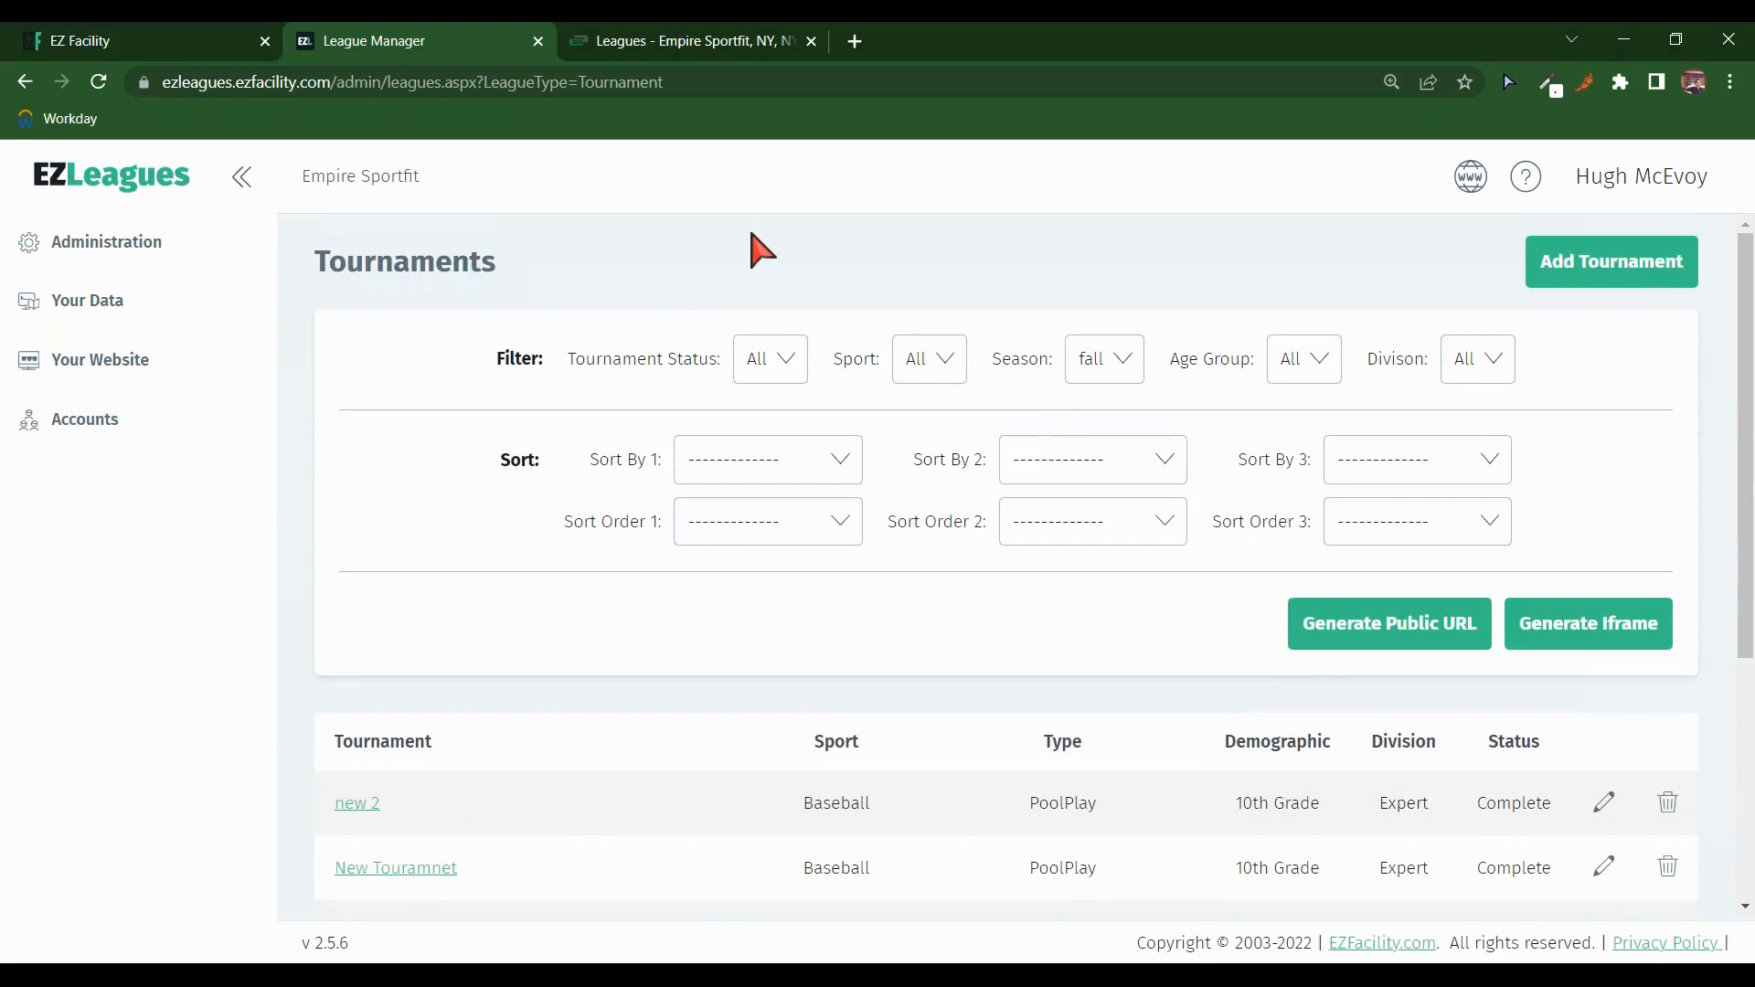
Step: Go back to the EZLeagues leagues list and look through the existing leagues
key("alt+Left")
left_click(744, 400)
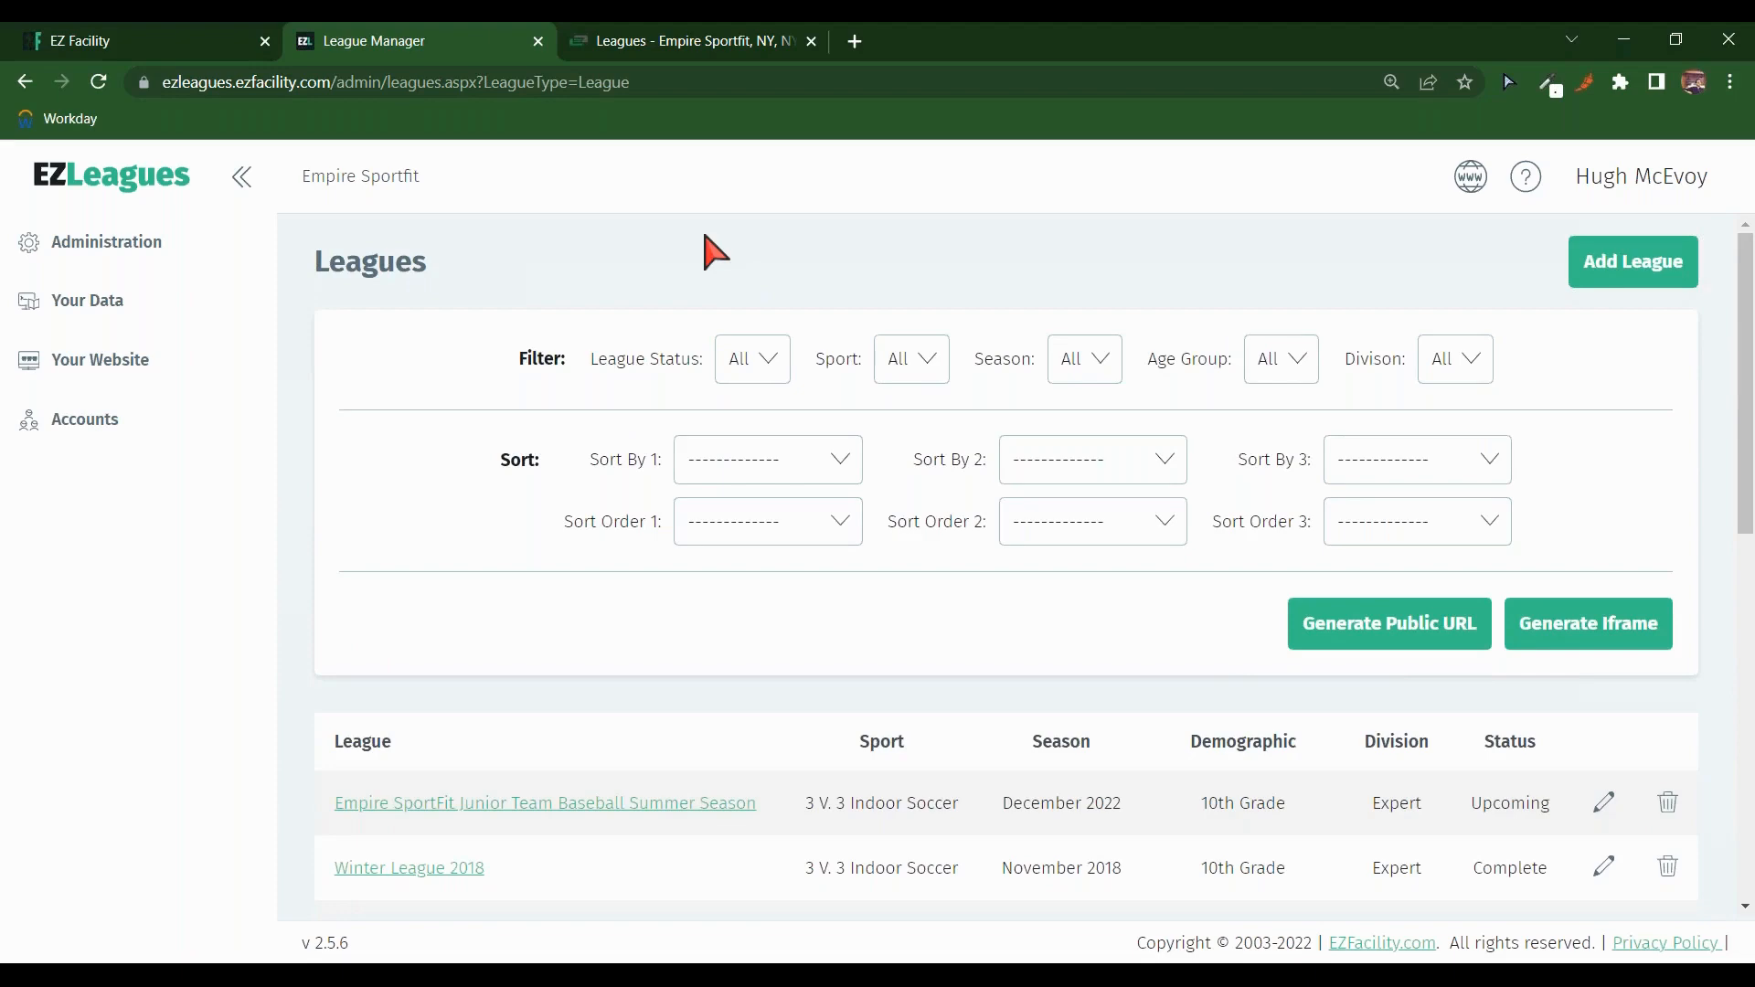
scroll(708, 247, "down", 8)
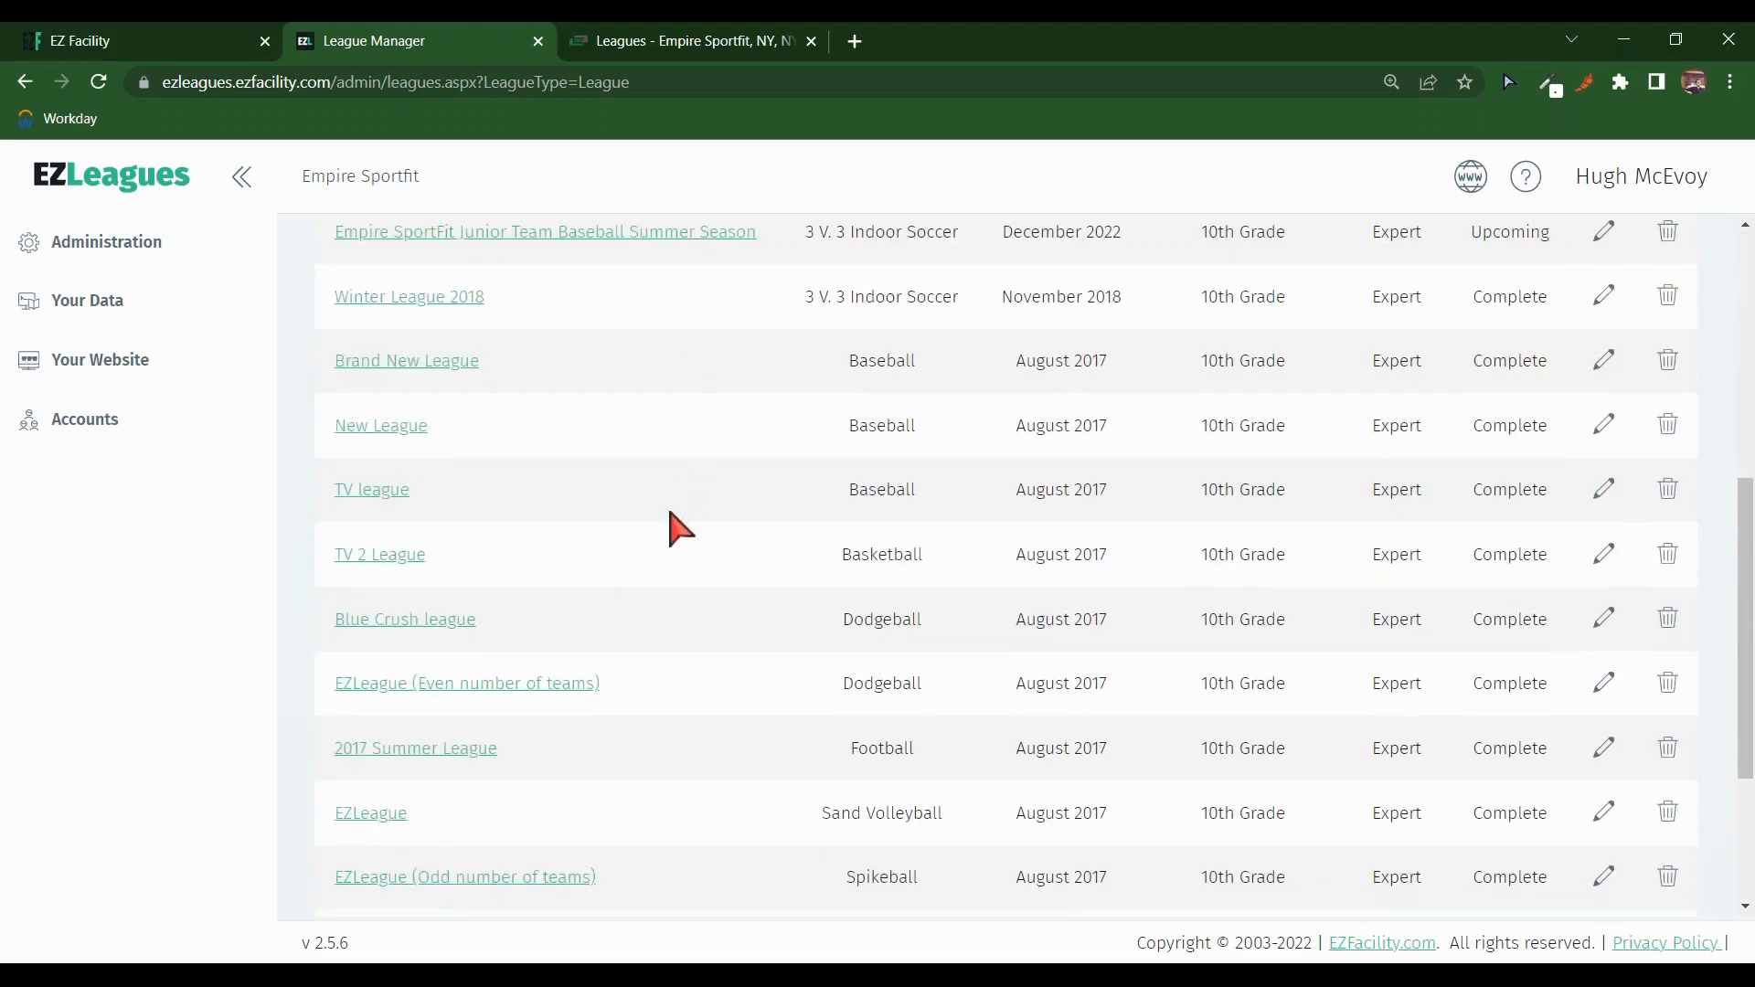
scroll(651, 566, "down", 1)
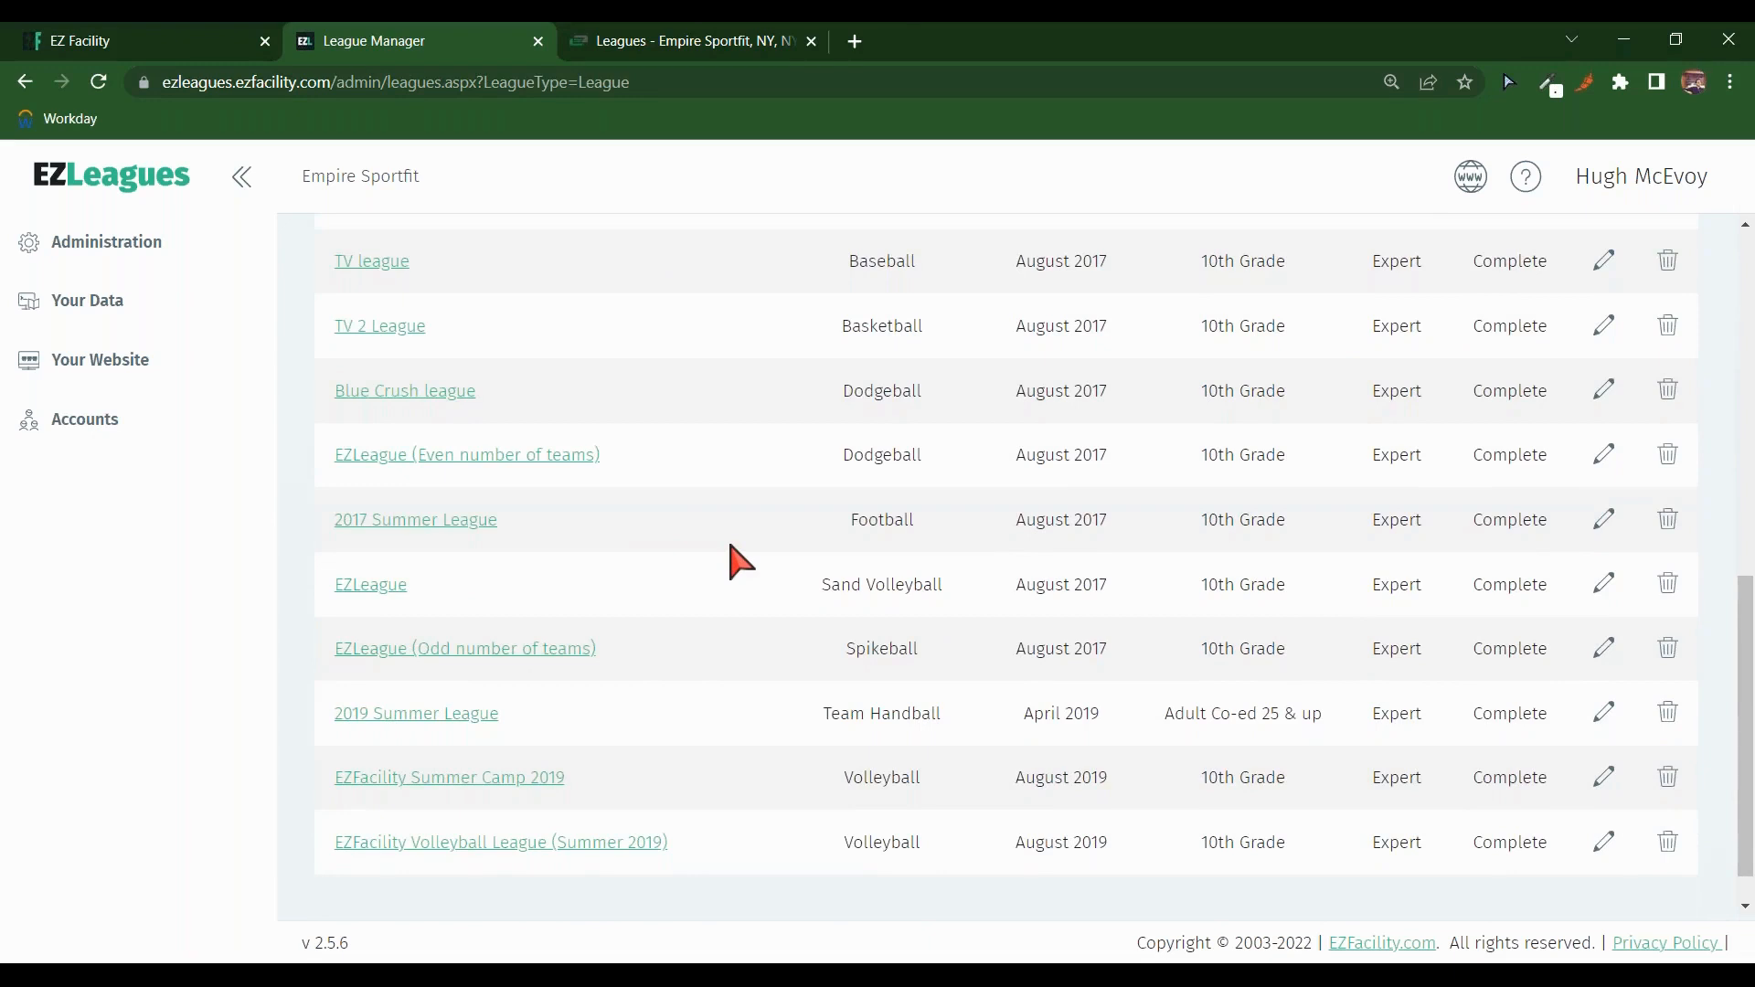
scroll(736, 560, "up", 4)
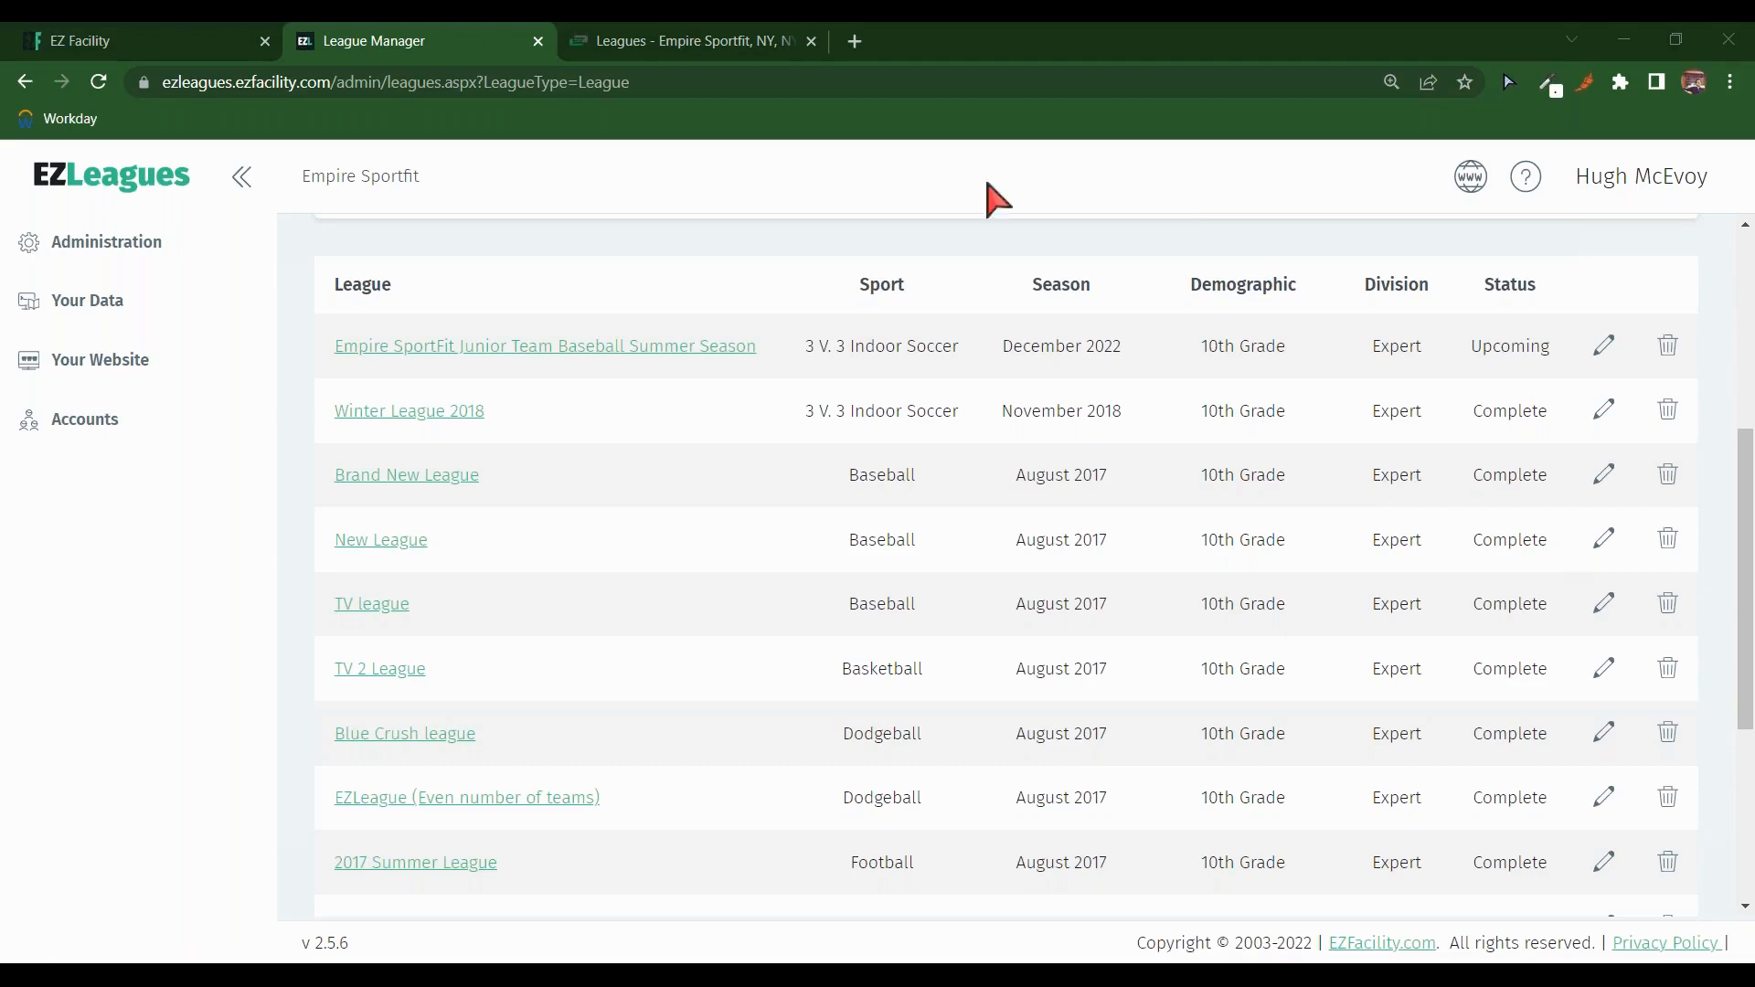
Step: Switch back to EZFacility, return to the groups list and open the Winter League group for editing
left_click(137, 33)
scroll(478, 391, "up", 10)
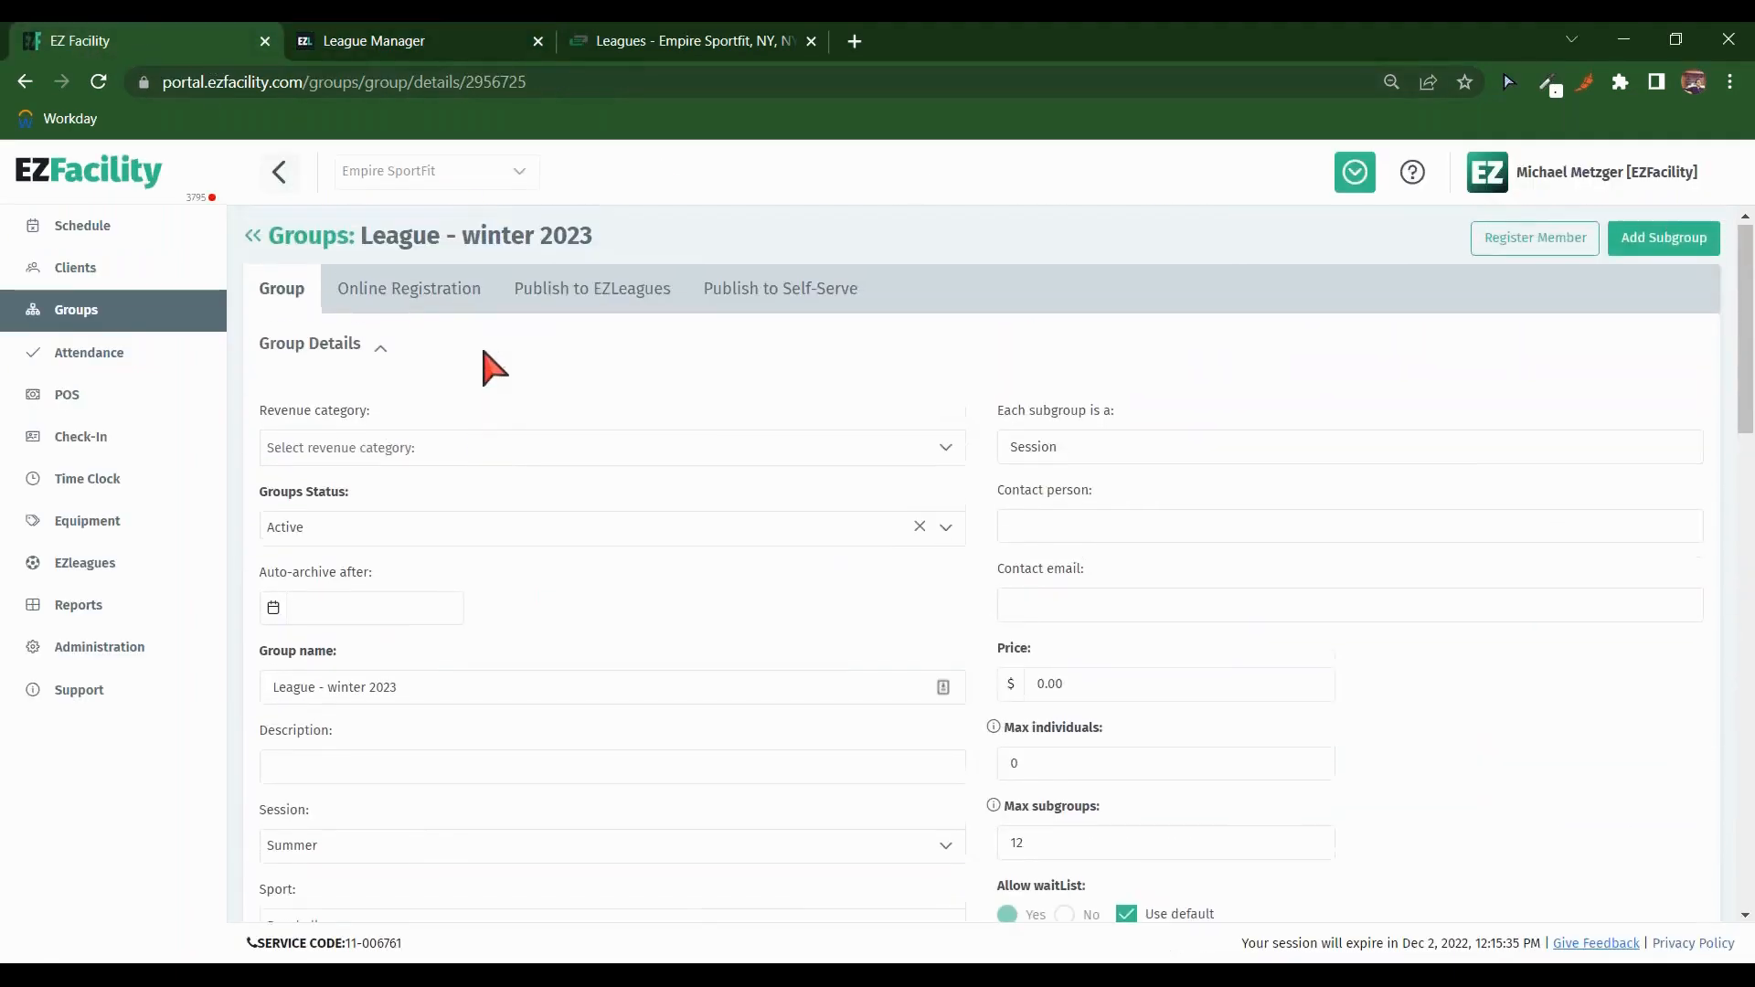
left_click(201, 306)
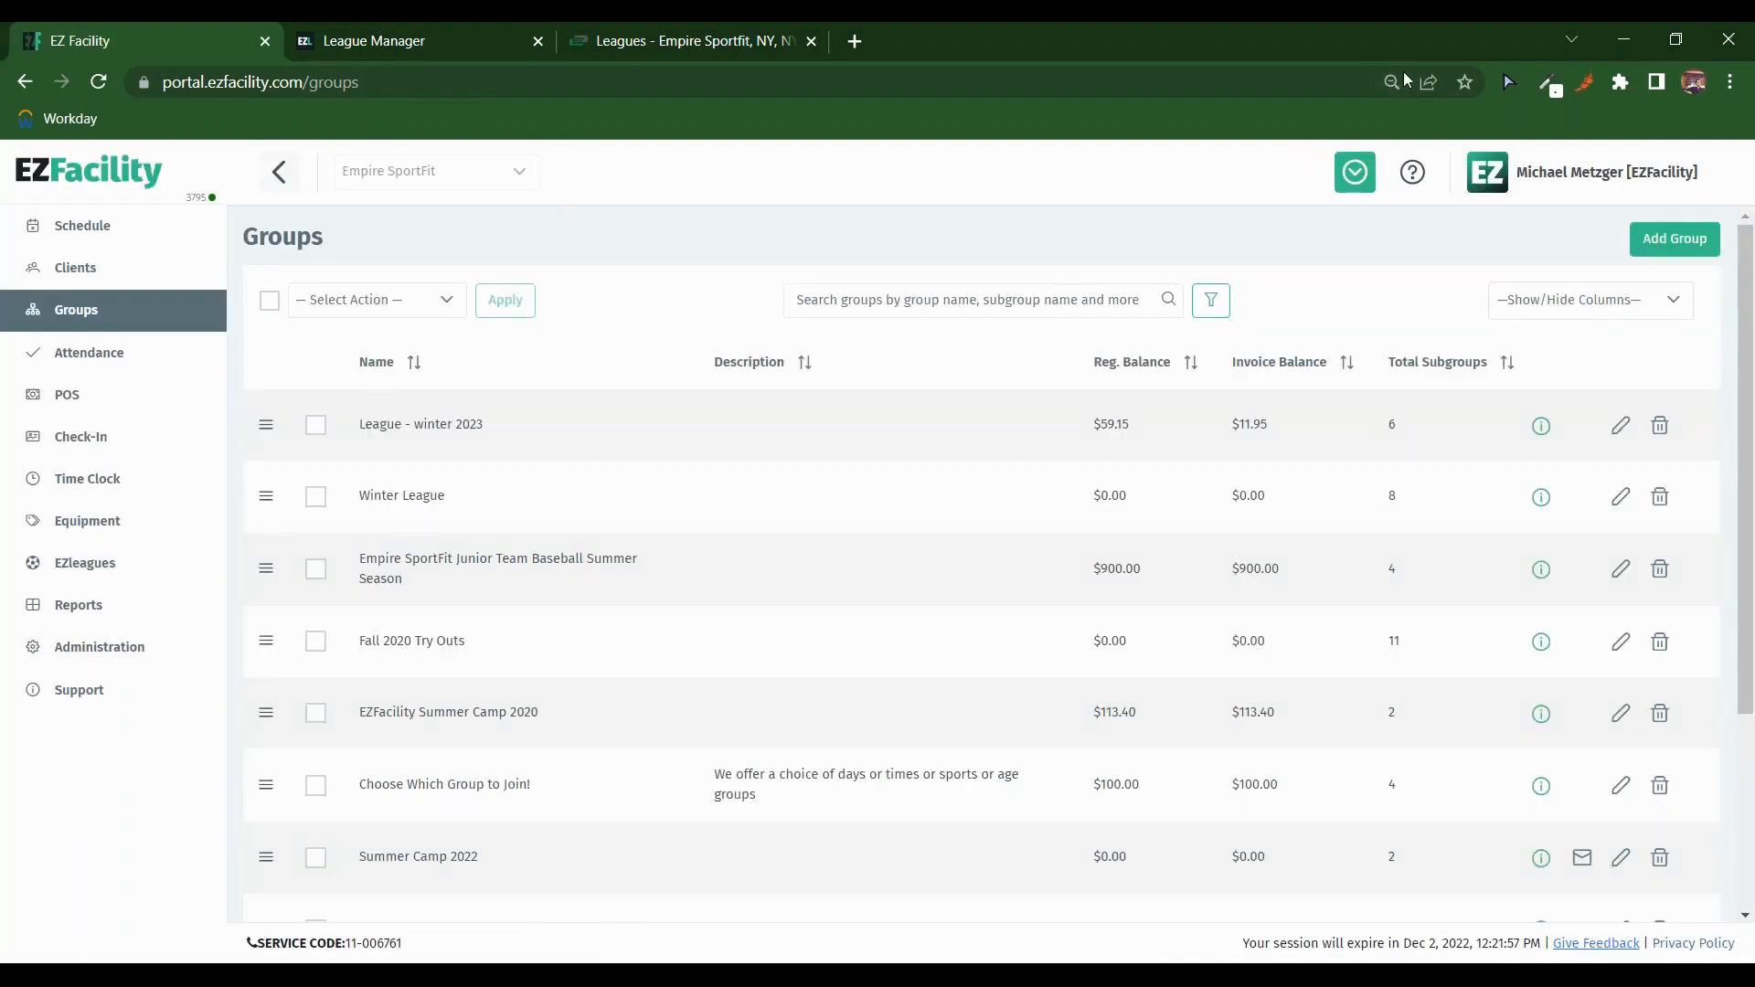
left_click(1619, 503)
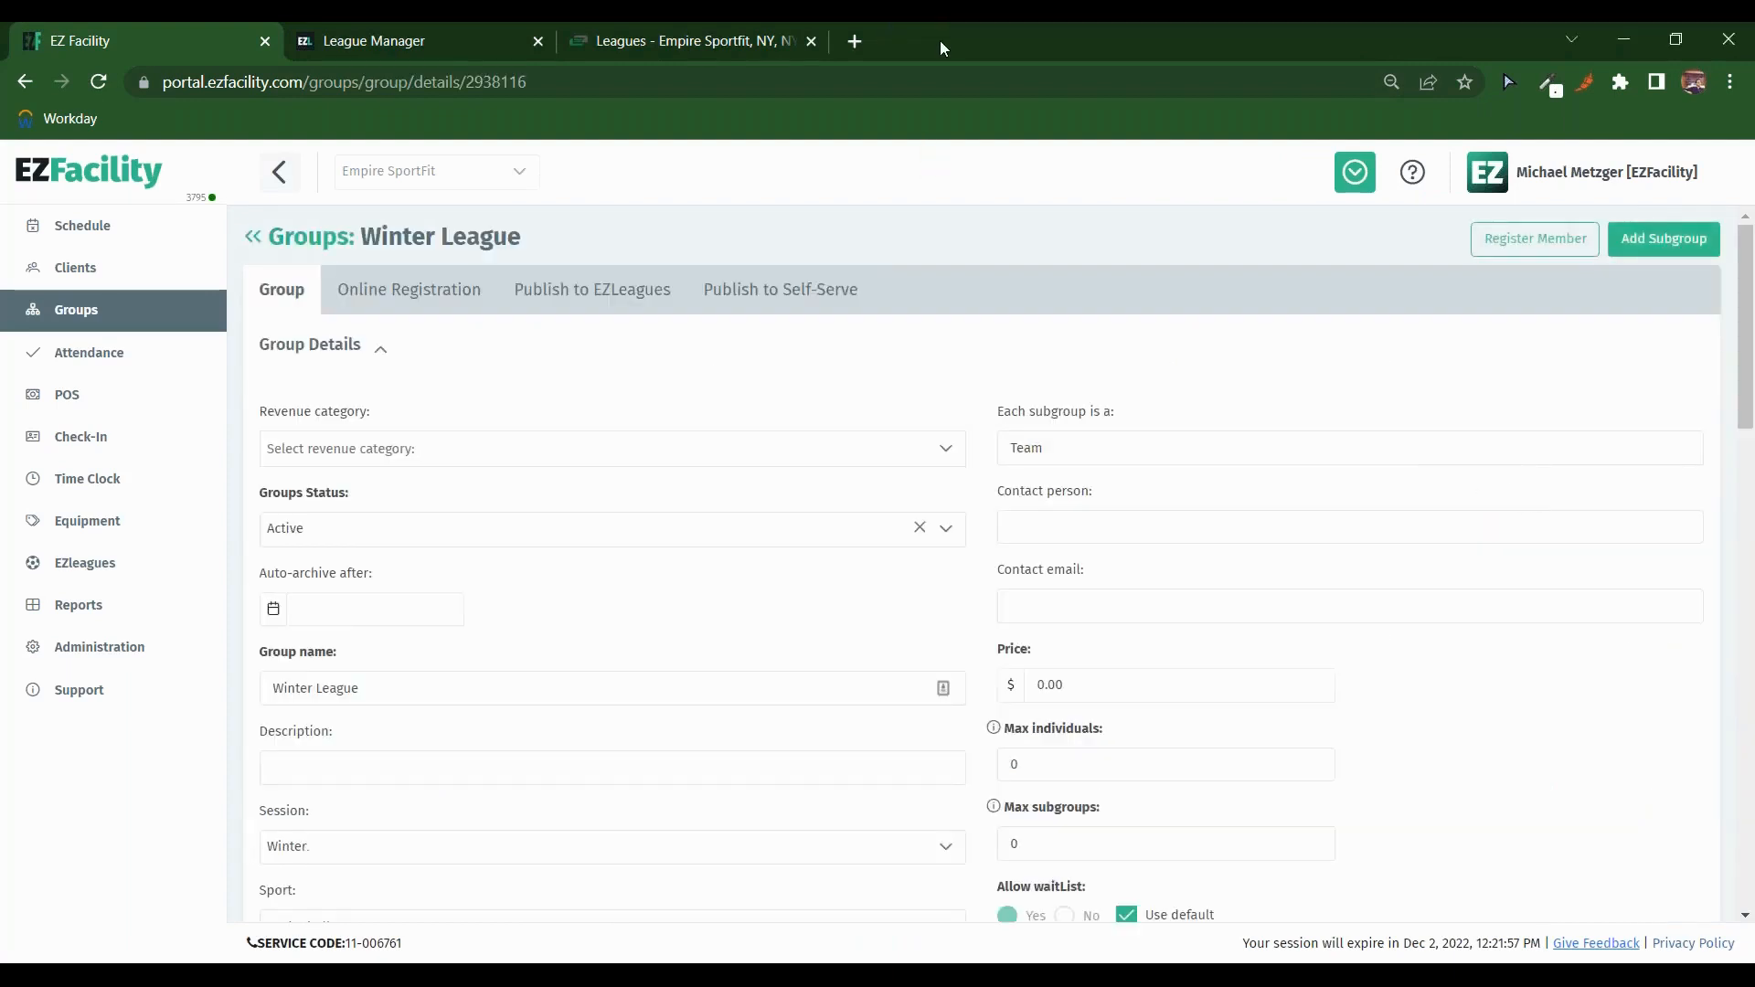
Step: In the Winter League group's EZLeagues publishing settings, set the type to ThreeGamesGuaranteed (8 Teams Only), change it to PoolPlay and review the type options
left_click(566, 297)
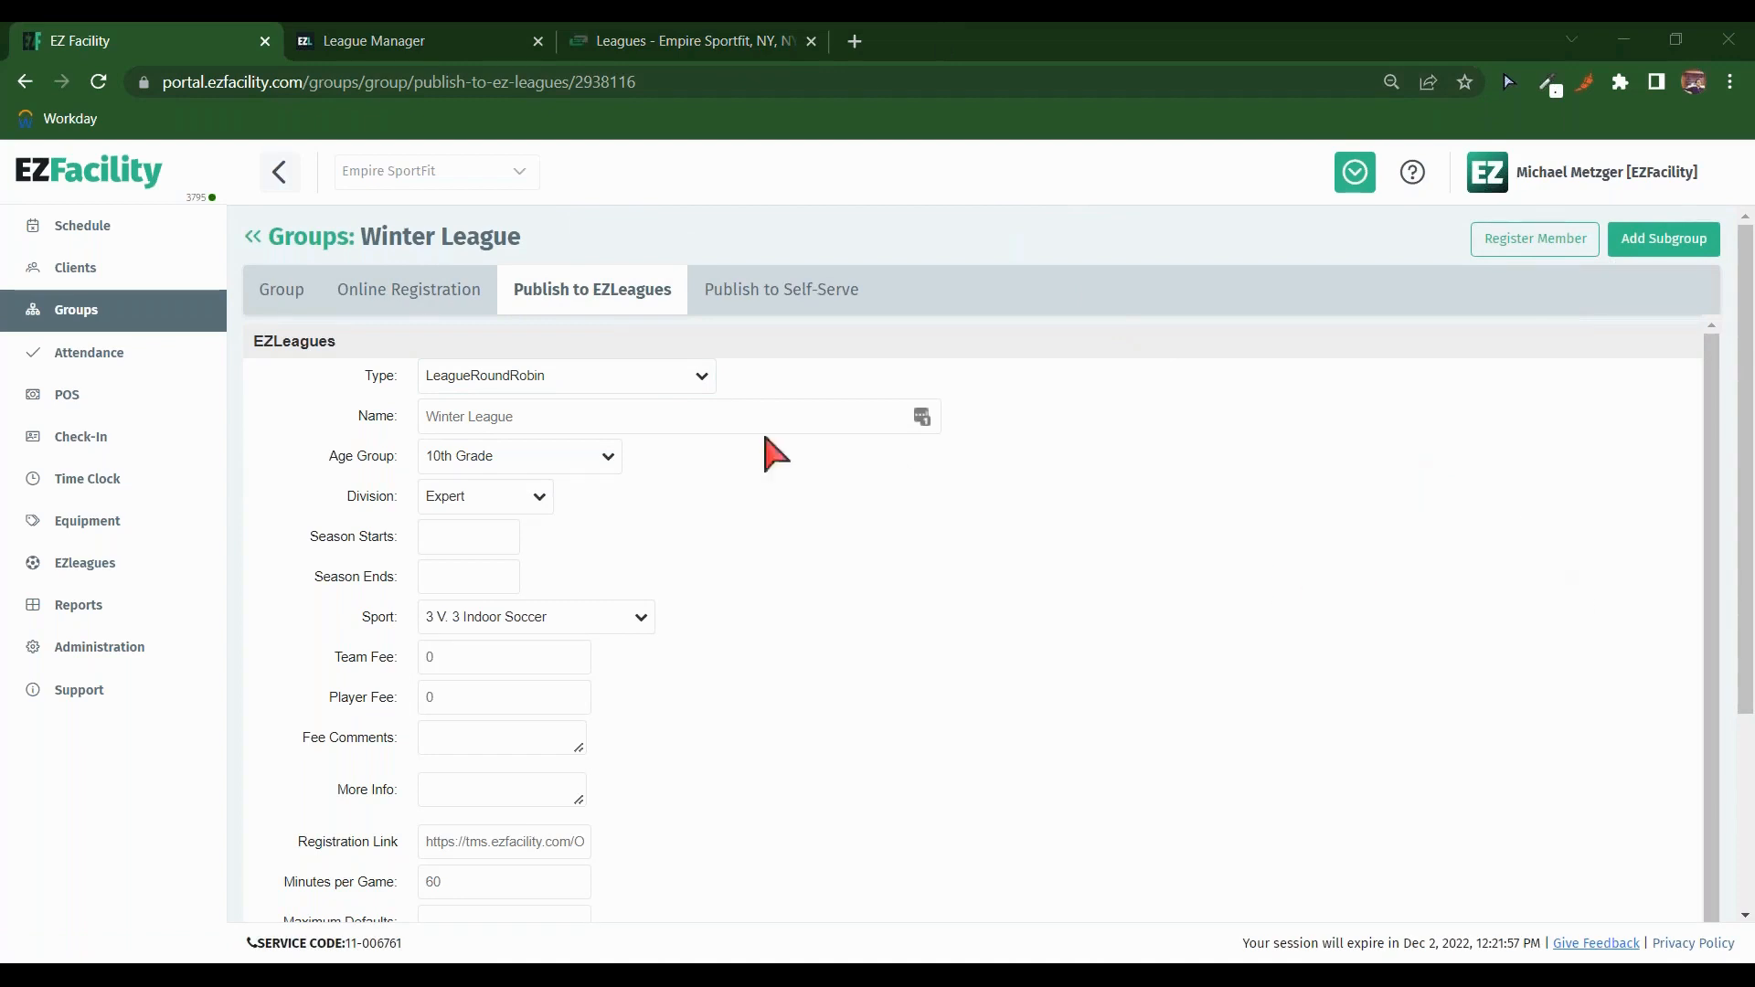
double_click(388, 376)
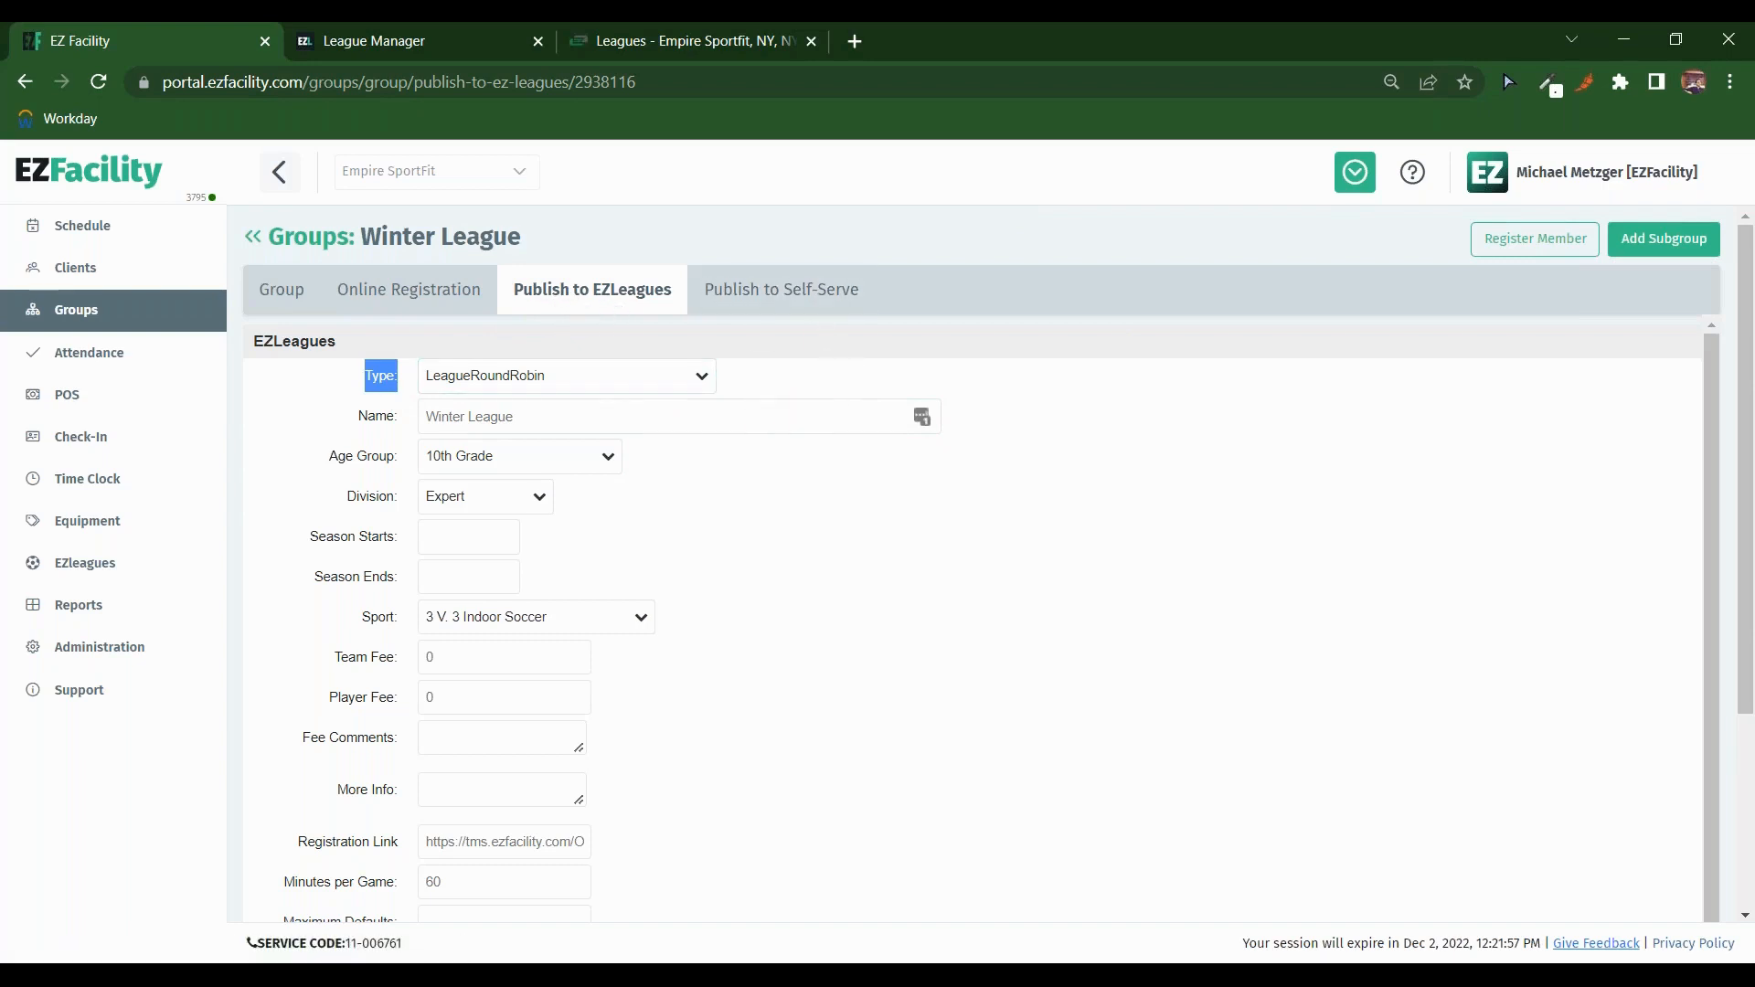
left_click(660, 378)
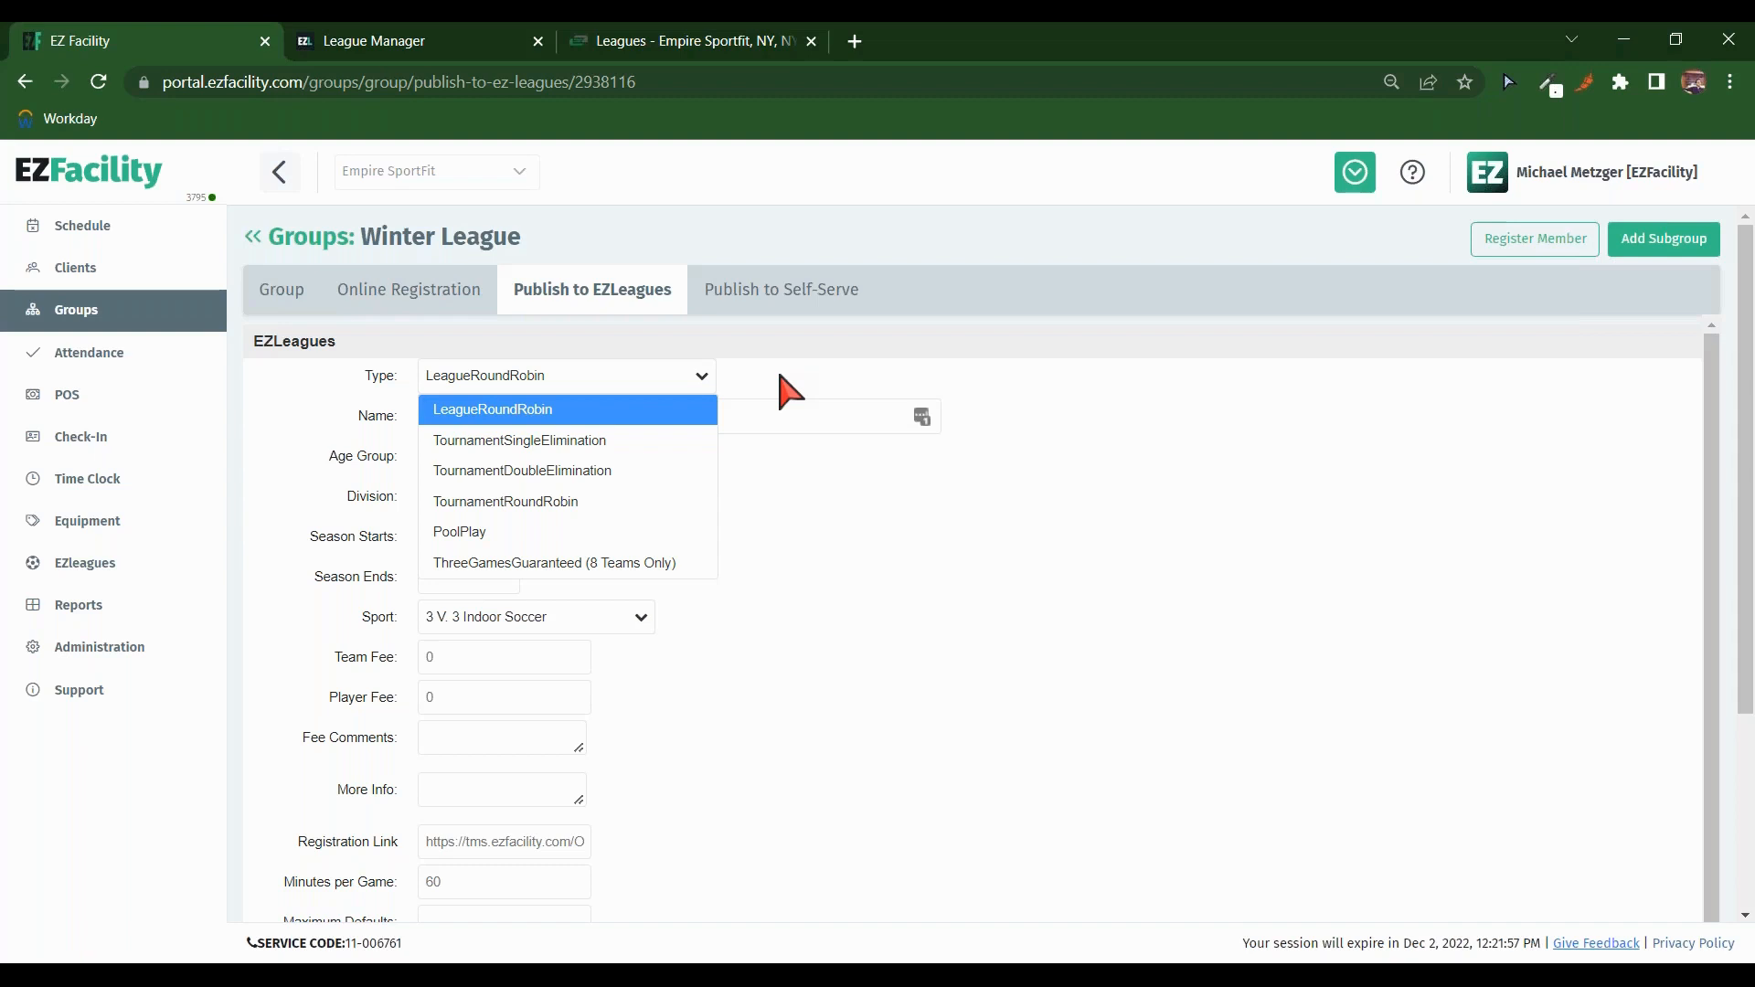
left_click(569, 562)
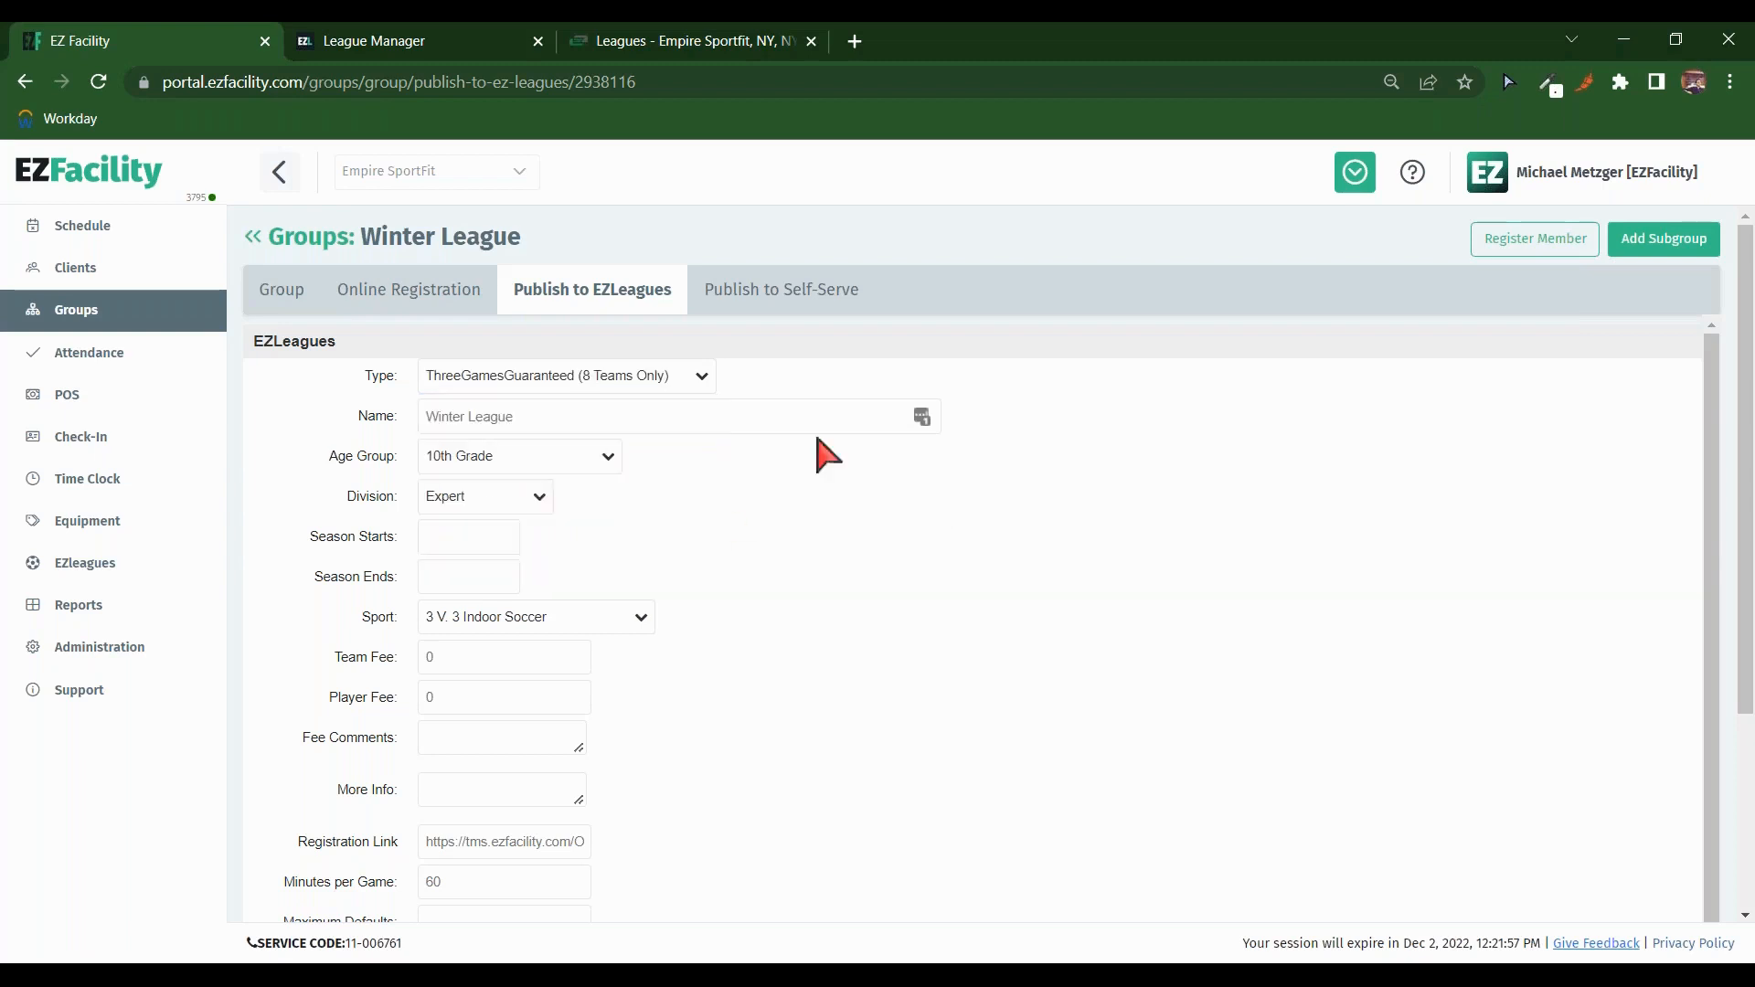
left_click(684, 376)
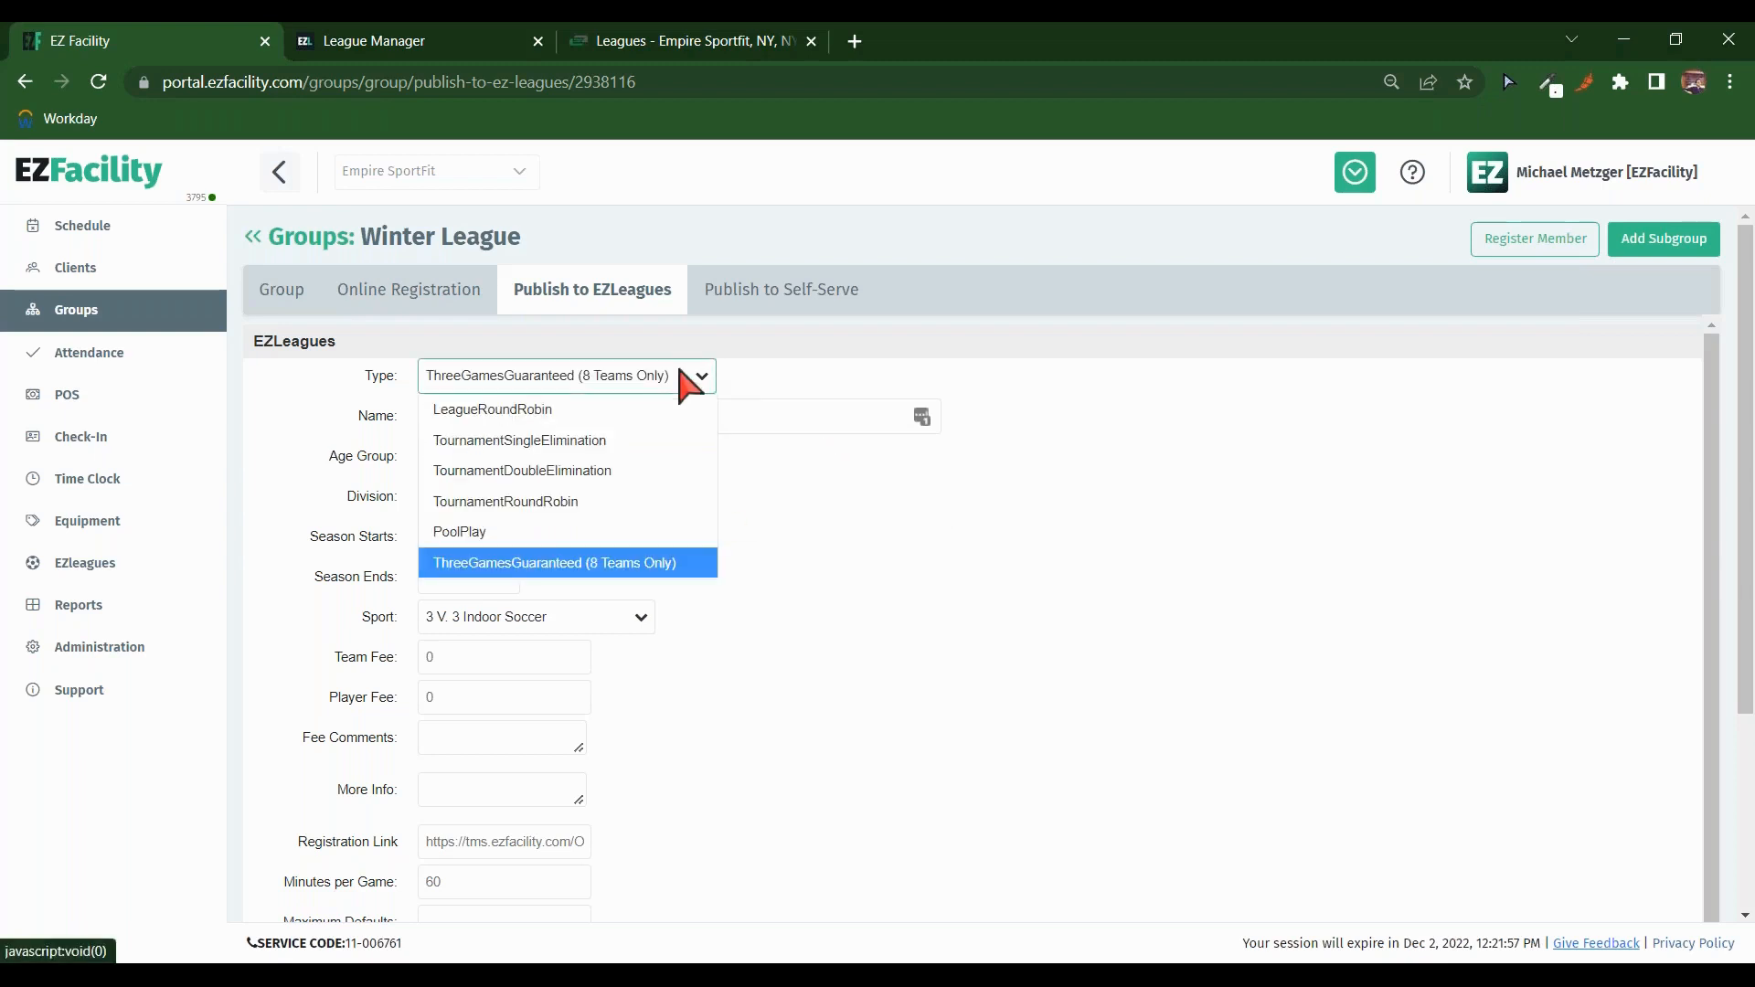
left_click(599, 533)
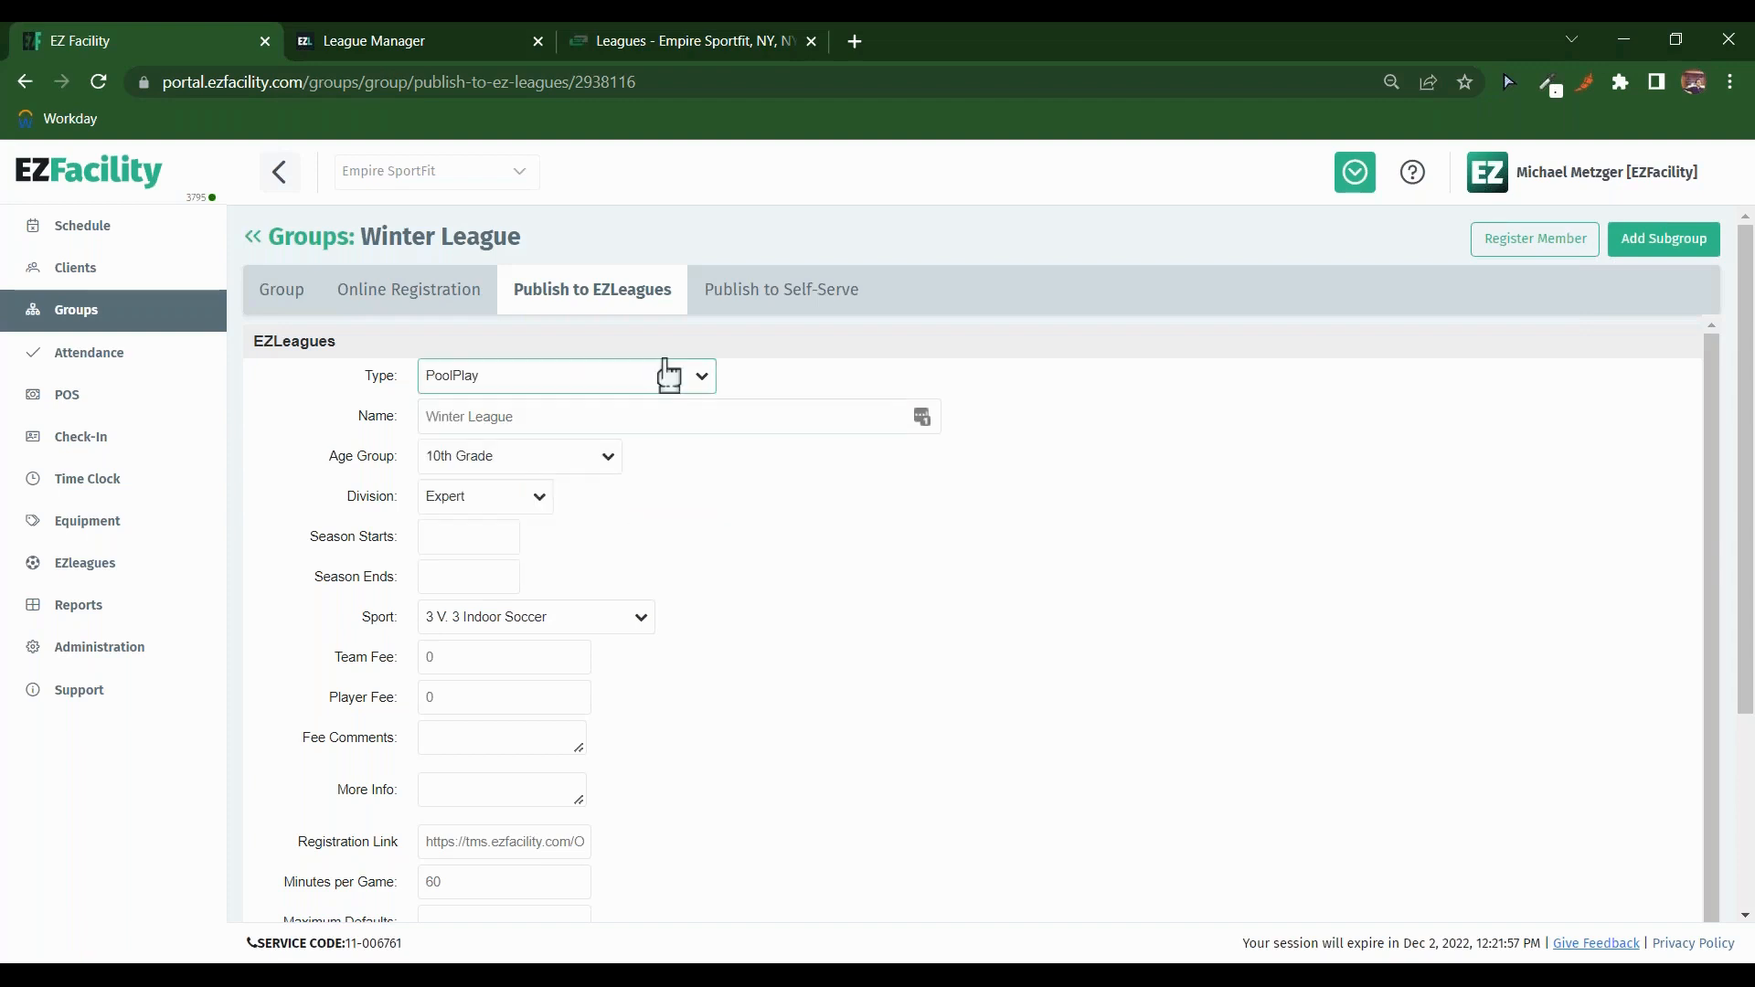
left_click(667, 376)
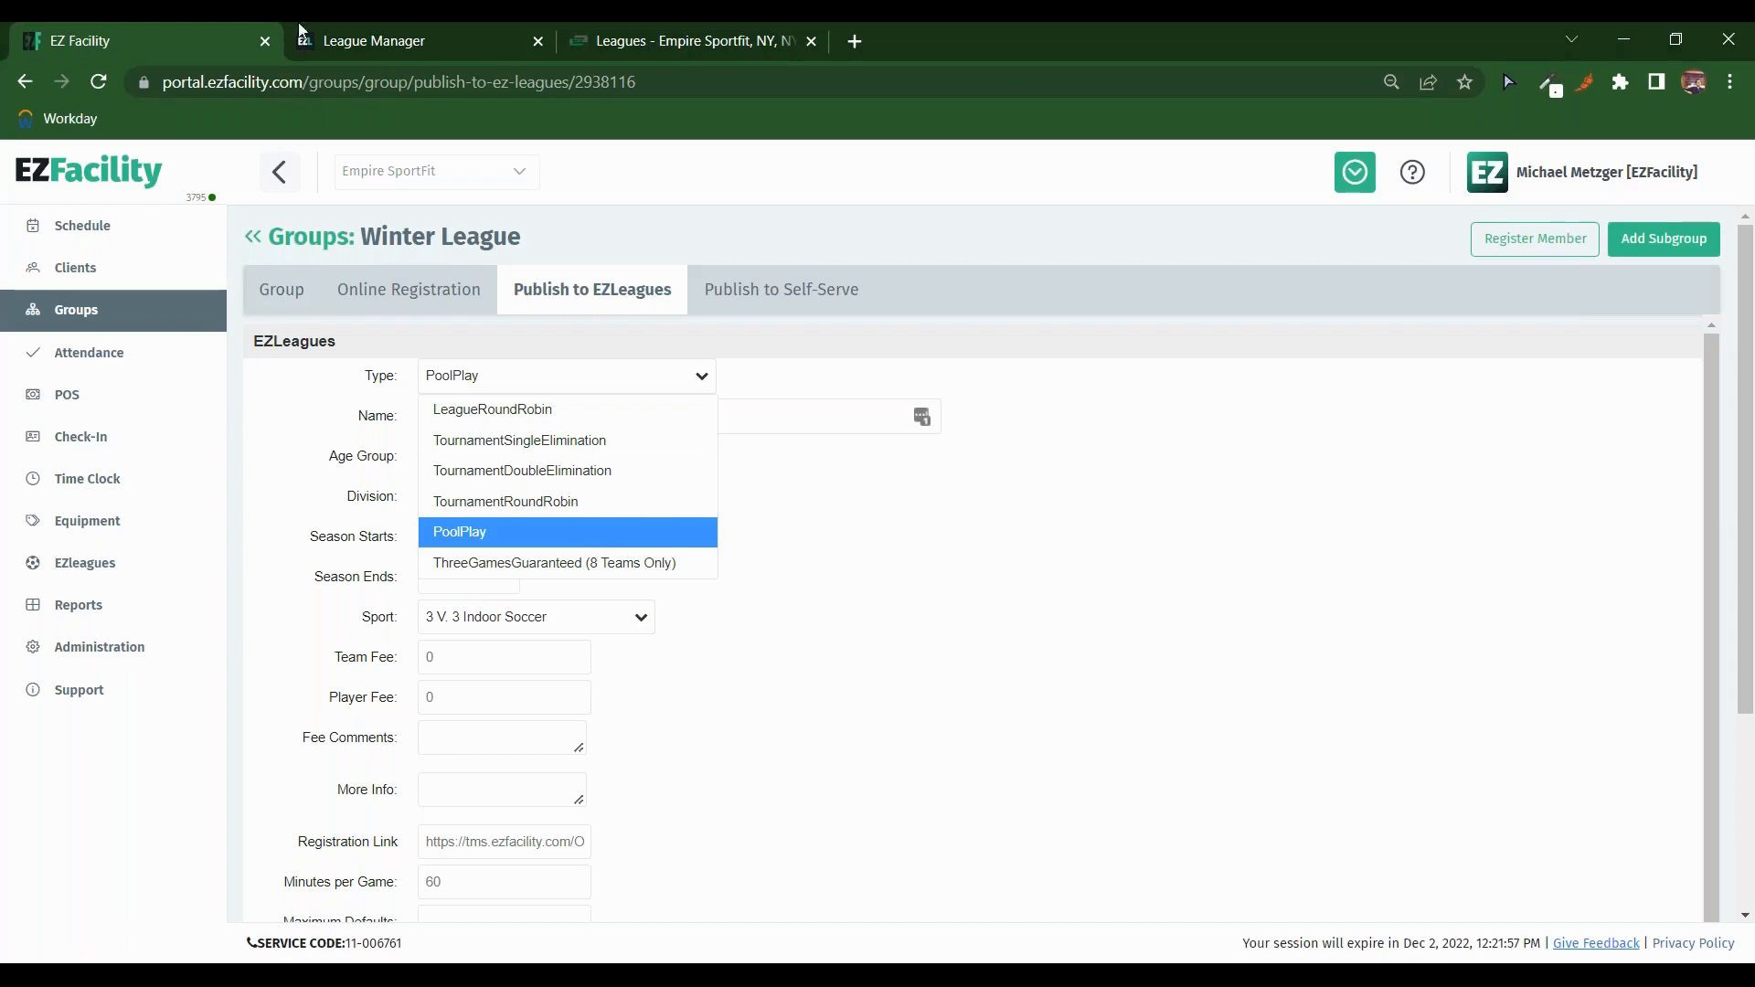
Step: Switch to EZLeagues, open the Empire SportFit Junior Team Baseball Summer Season league and resume its existing schedule generation session
left_click(427, 46)
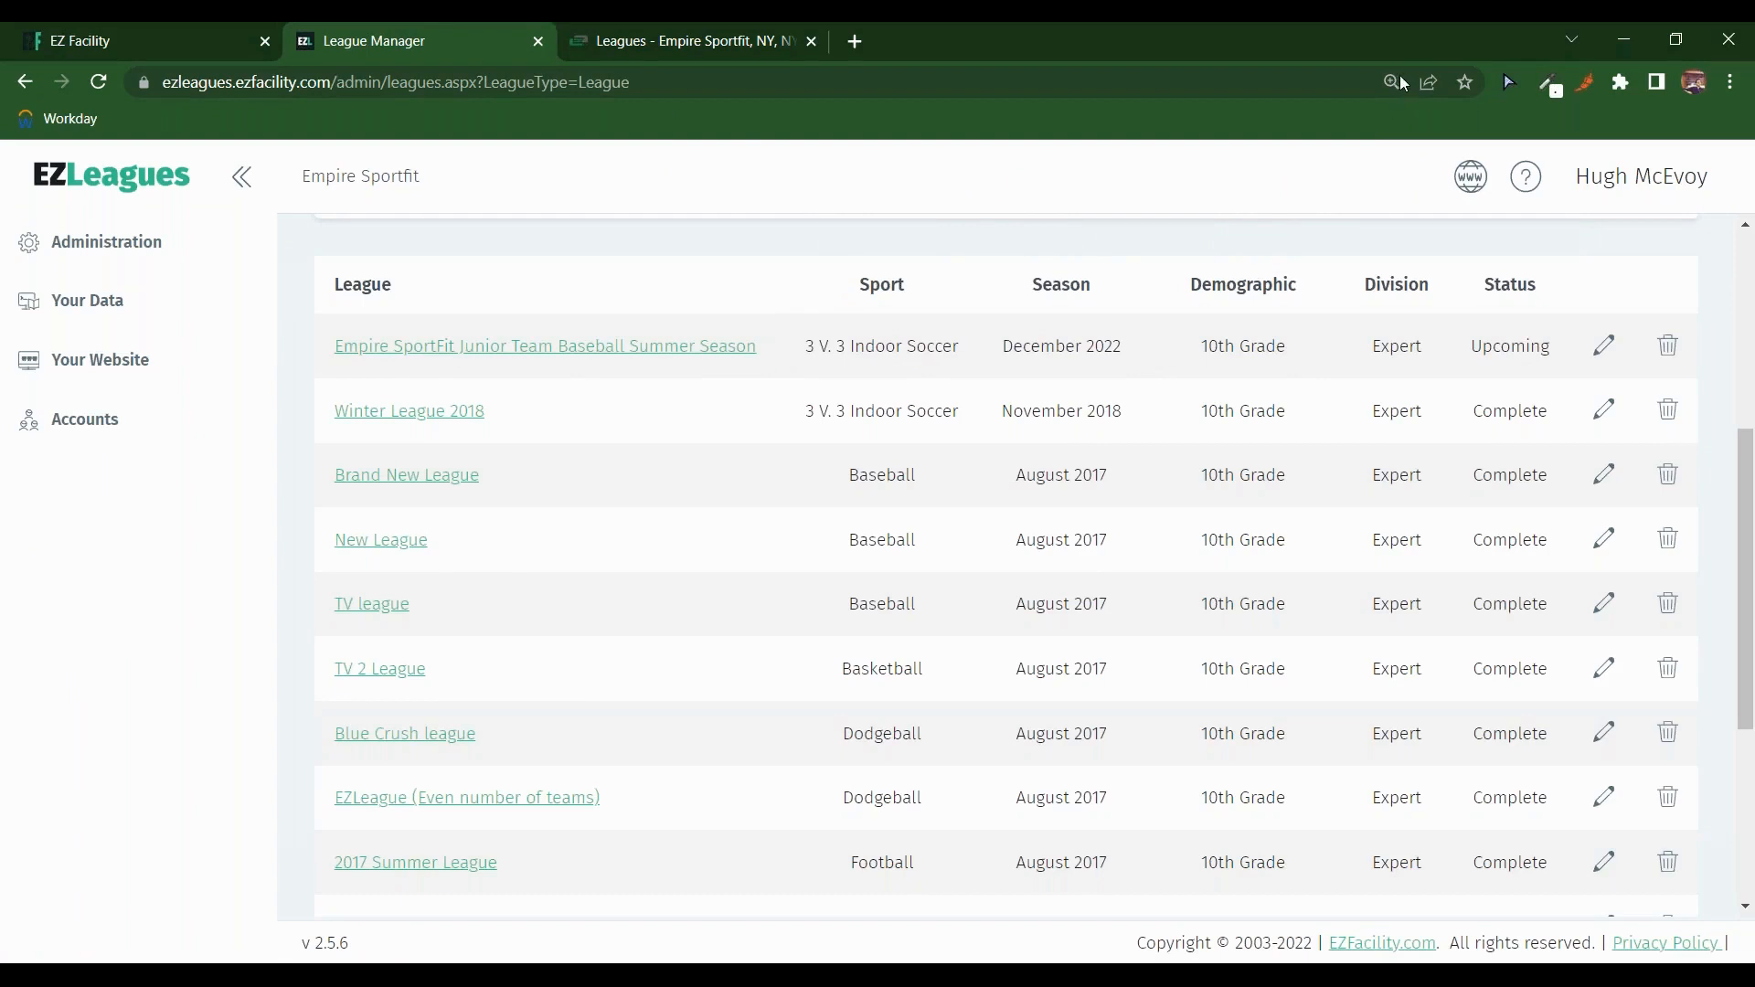
left_click(1604, 345)
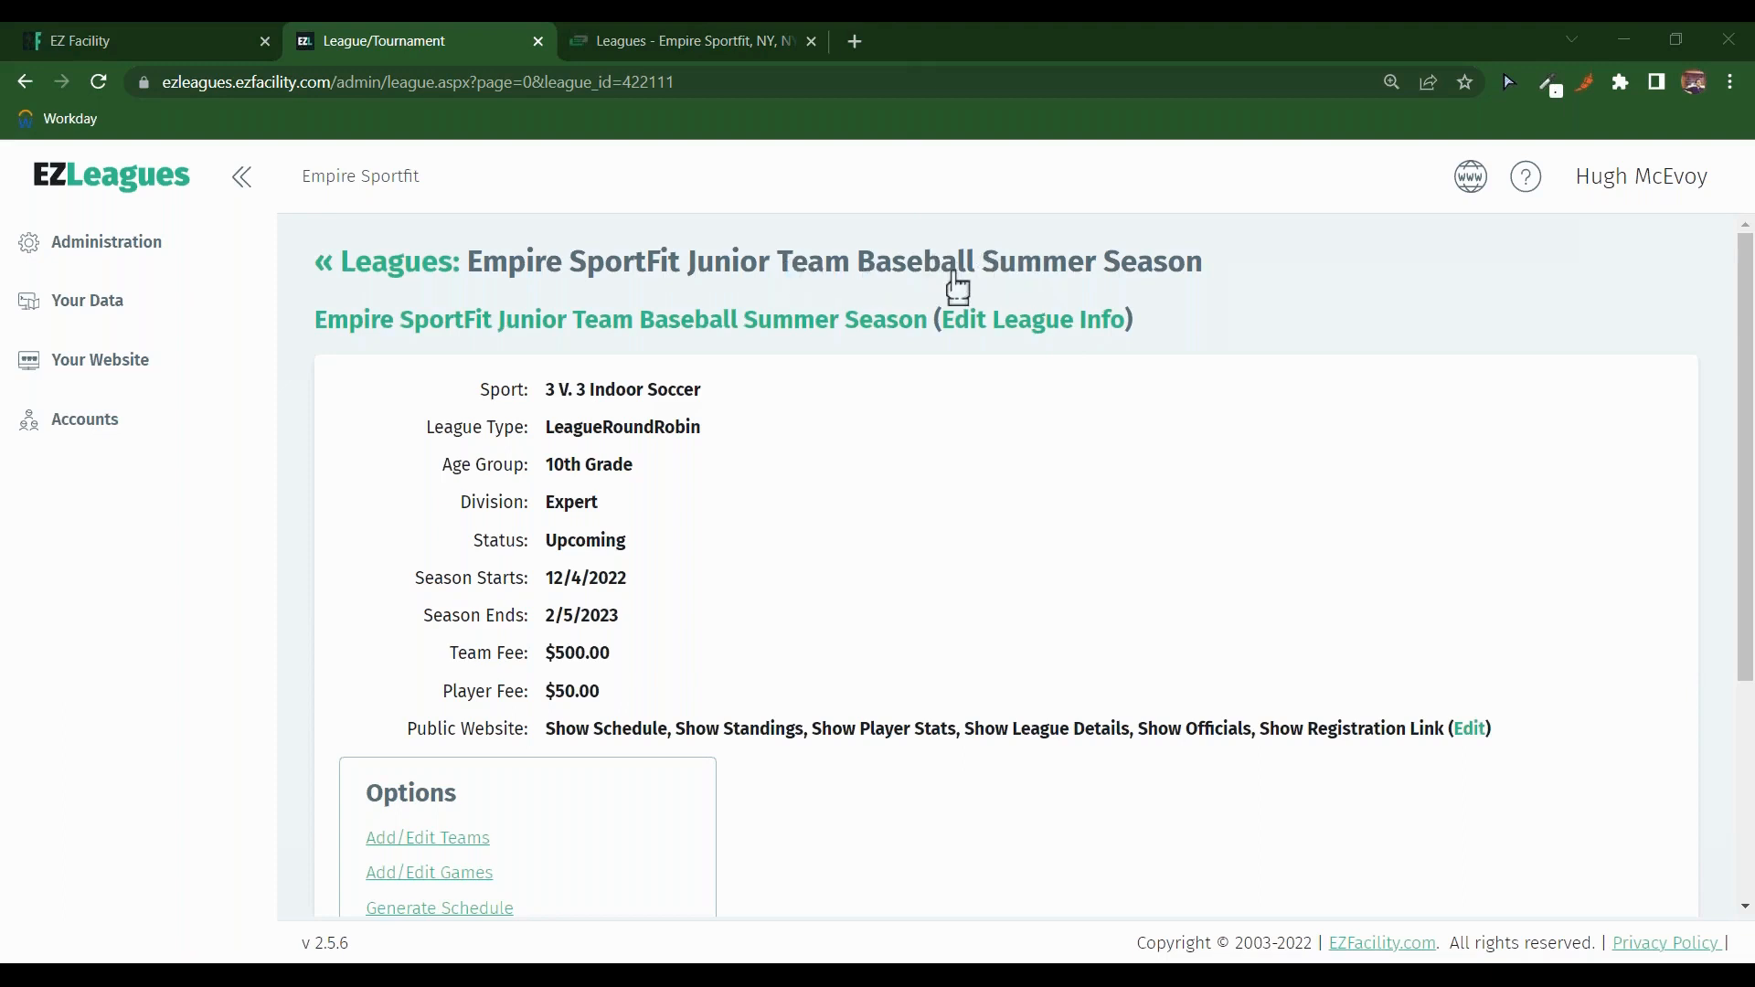
scroll(893, 373, "down", 2)
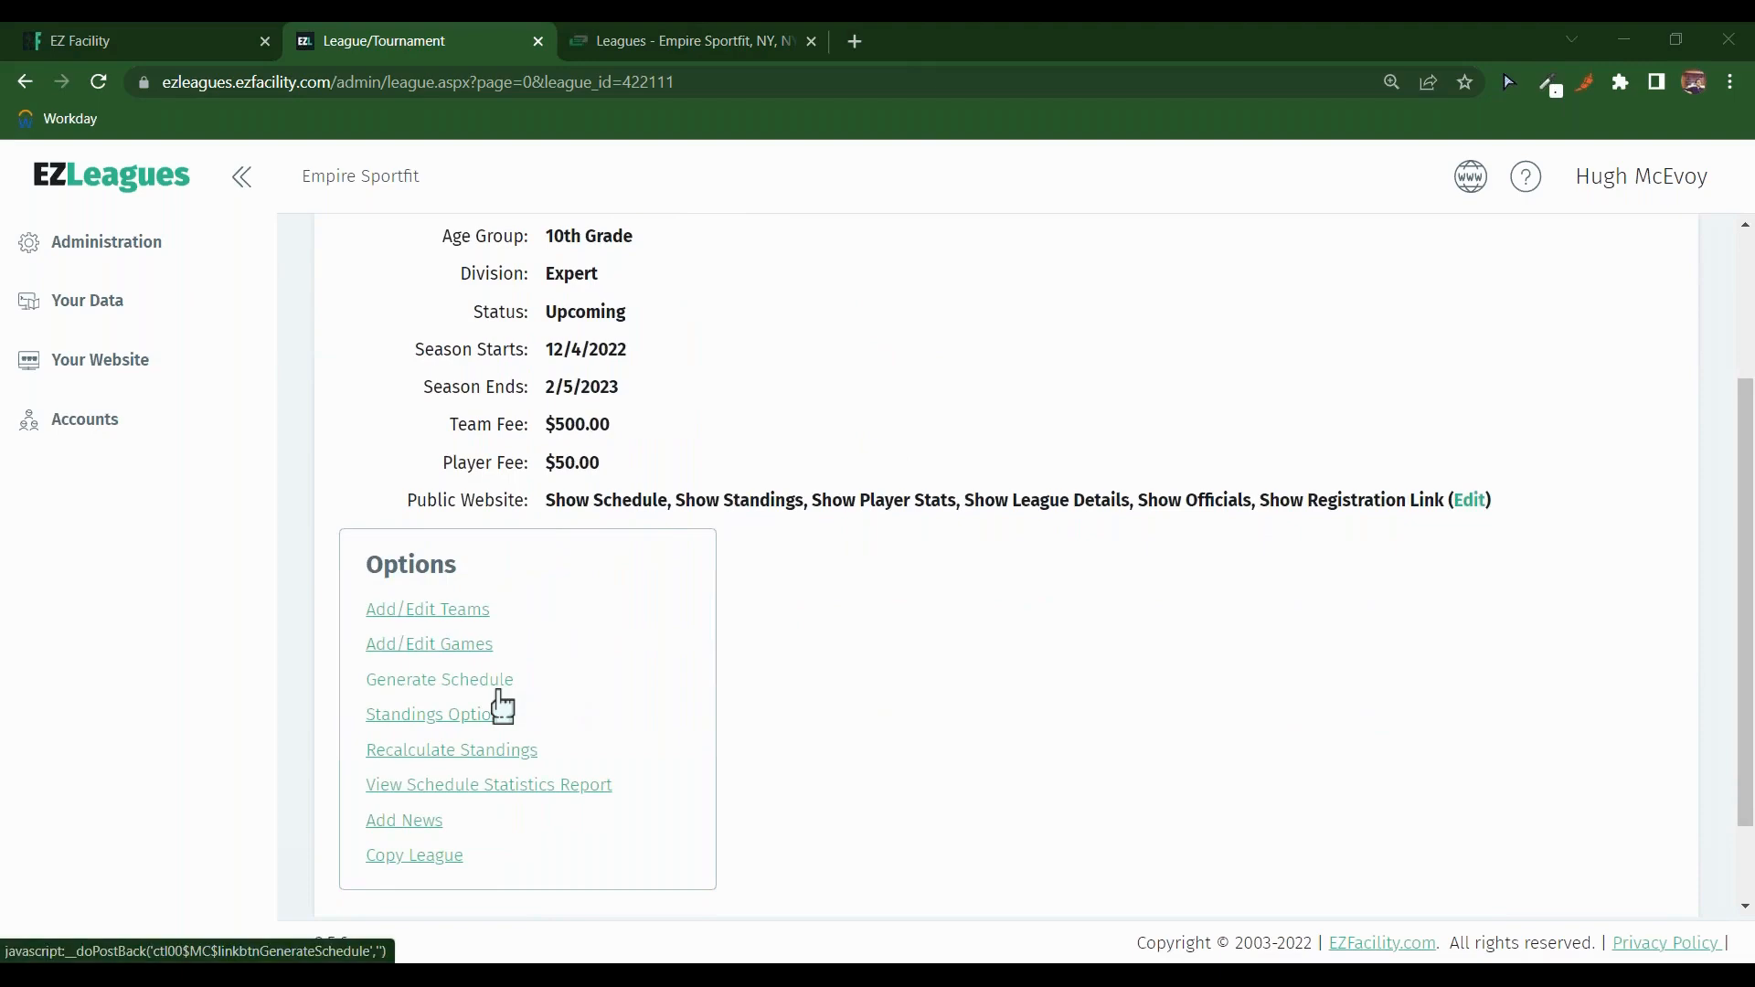
left_click(501, 692)
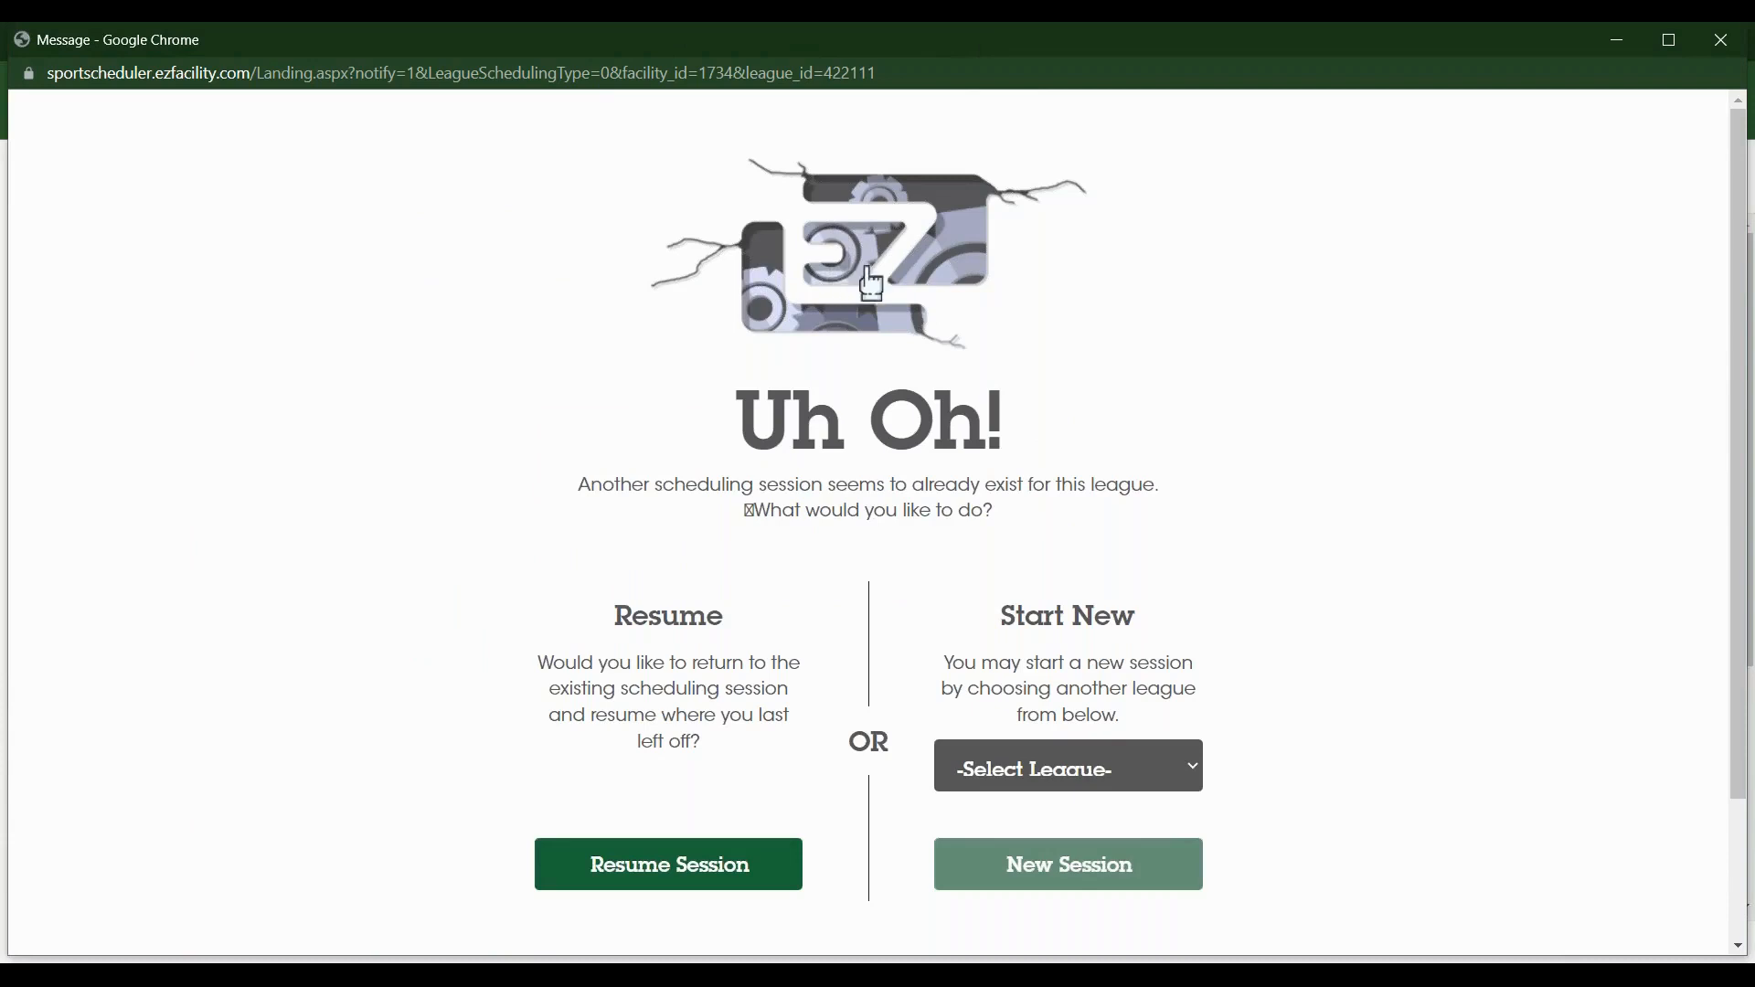
left_click(697, 862)
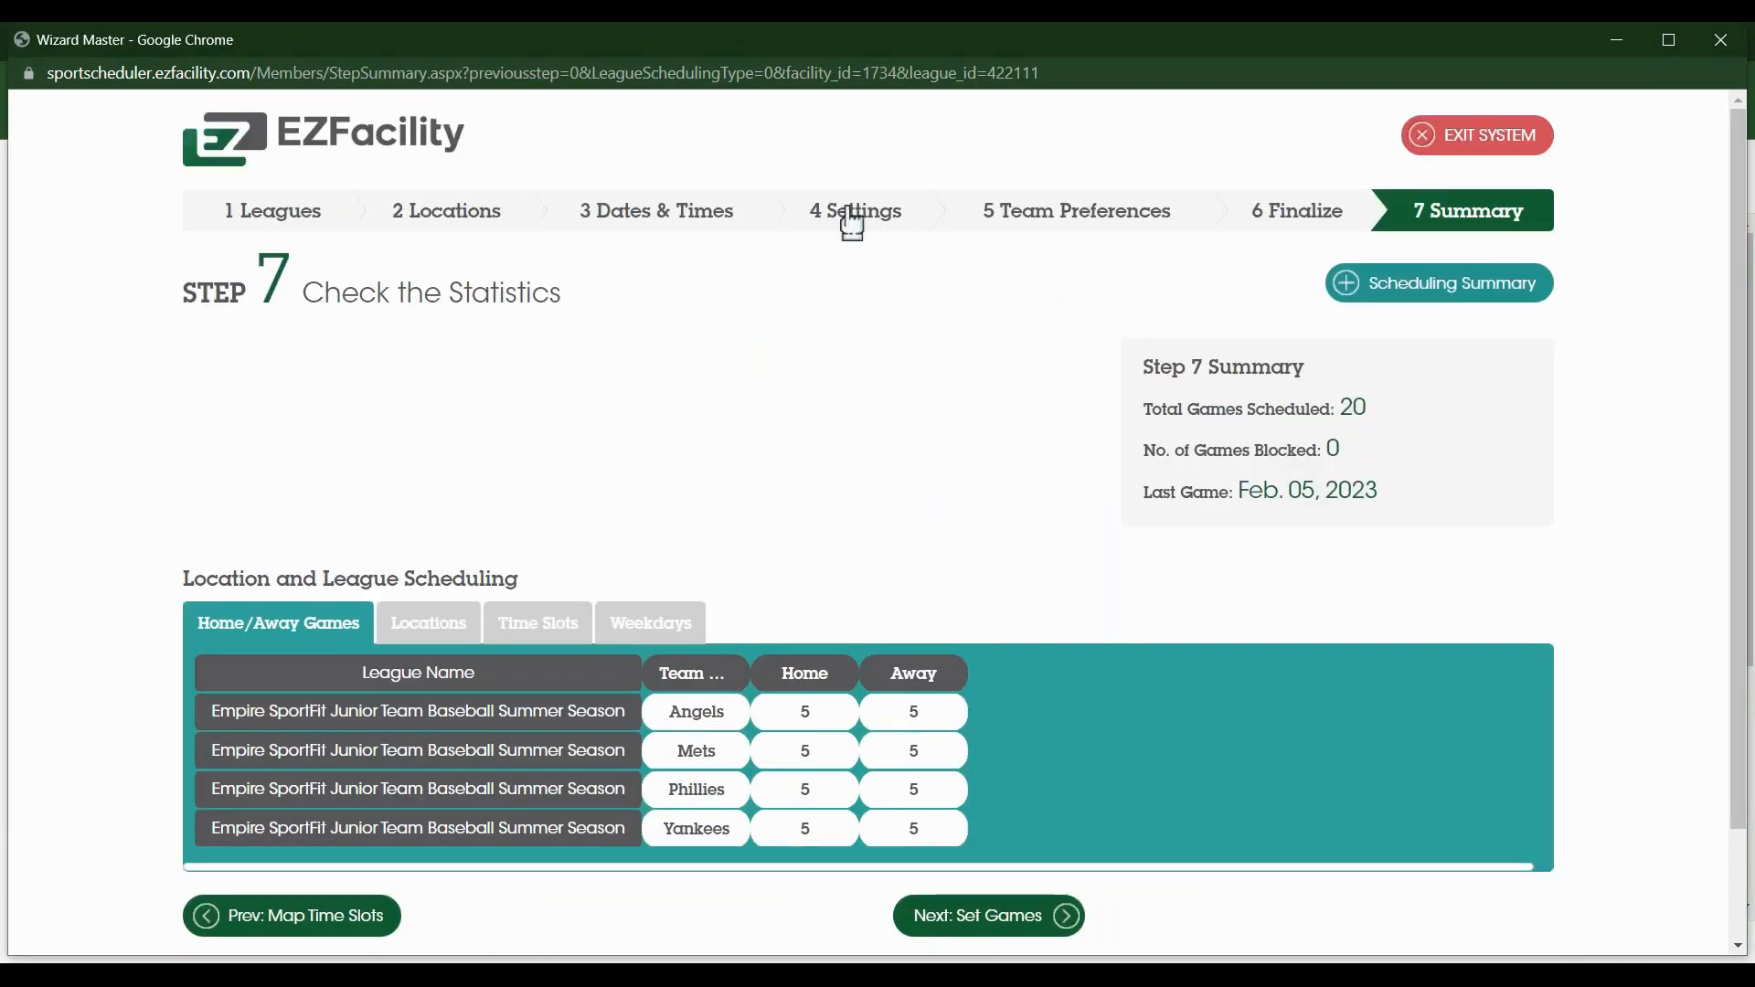
Step: Go through the schedule's dates and times to its settings, try 12 games in total per team and set it back to 10
left_click(647, 241)
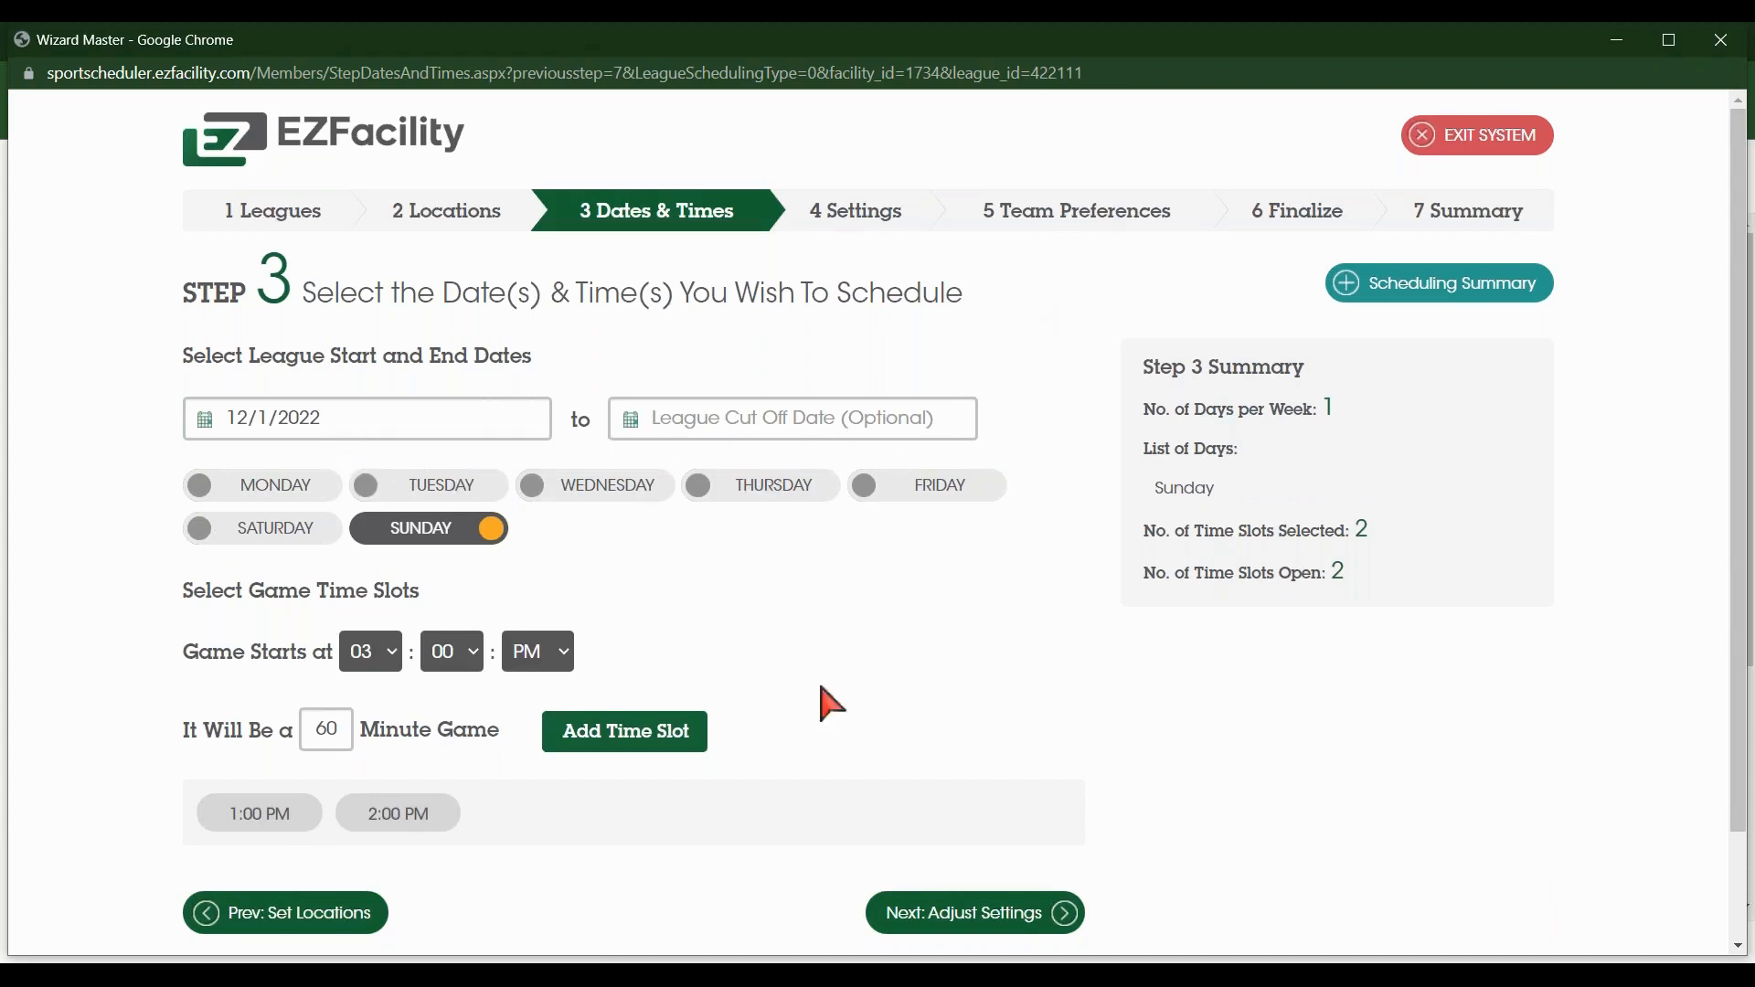
left_click(952, 914)
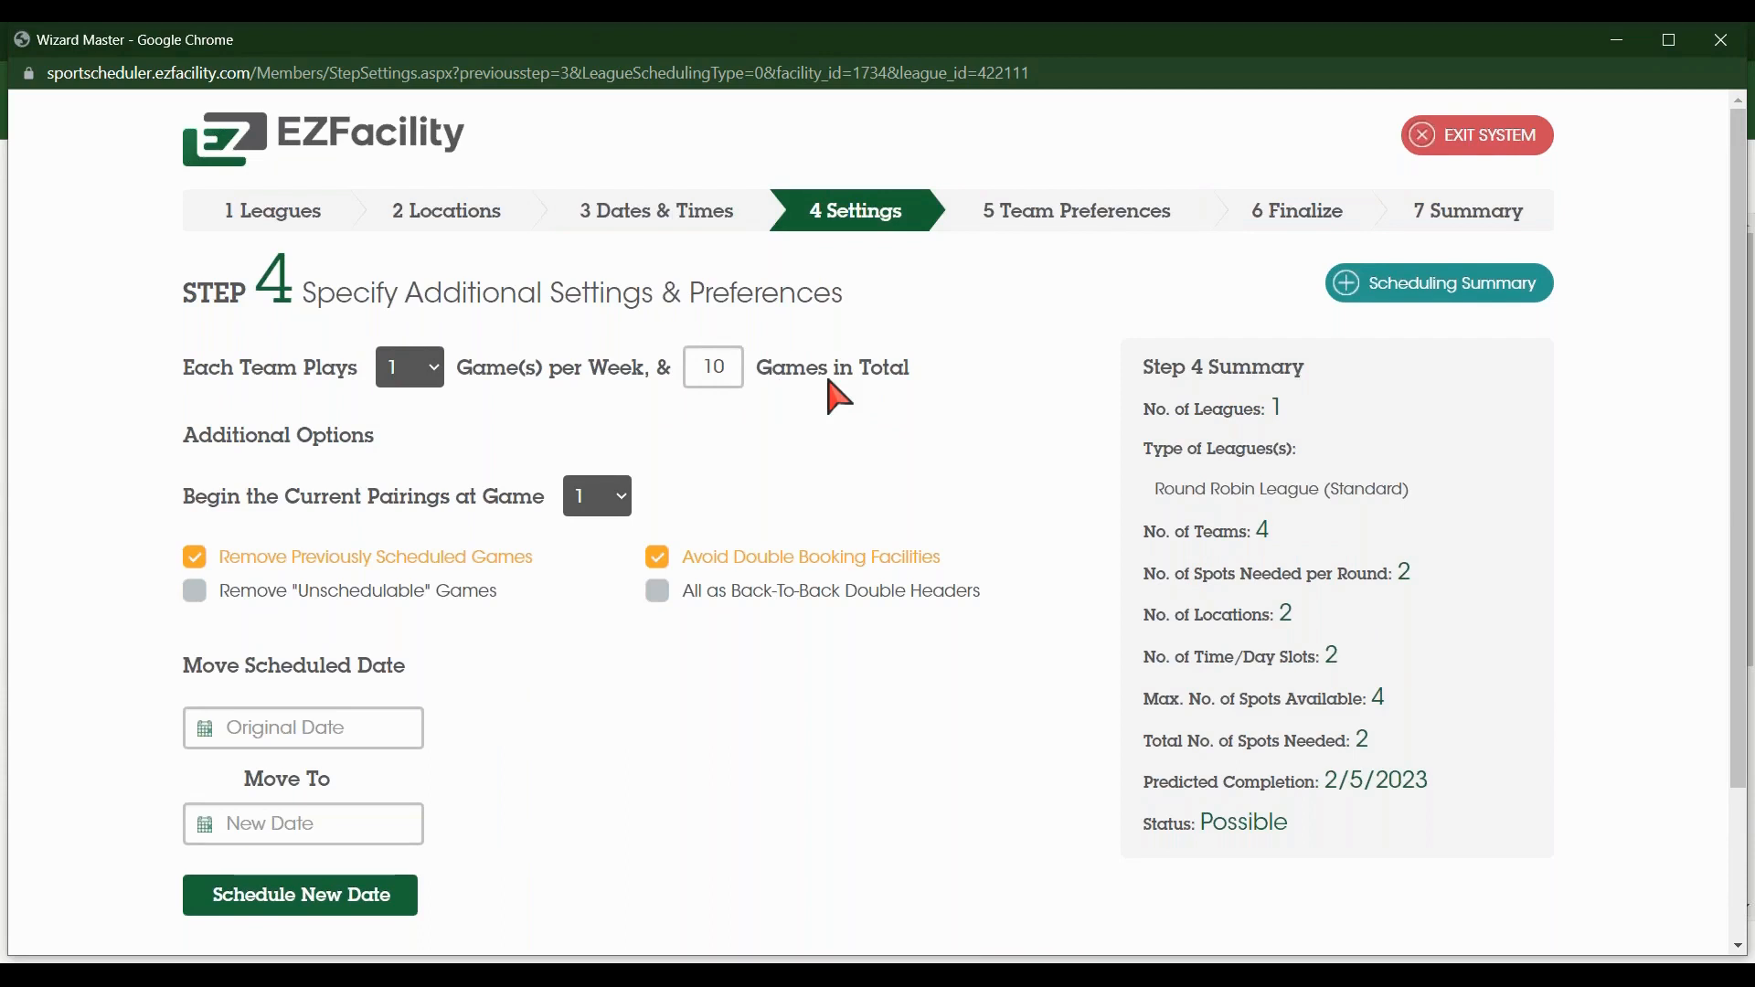
double_click(730, 378)
type("12")
left_click(1028, 388)
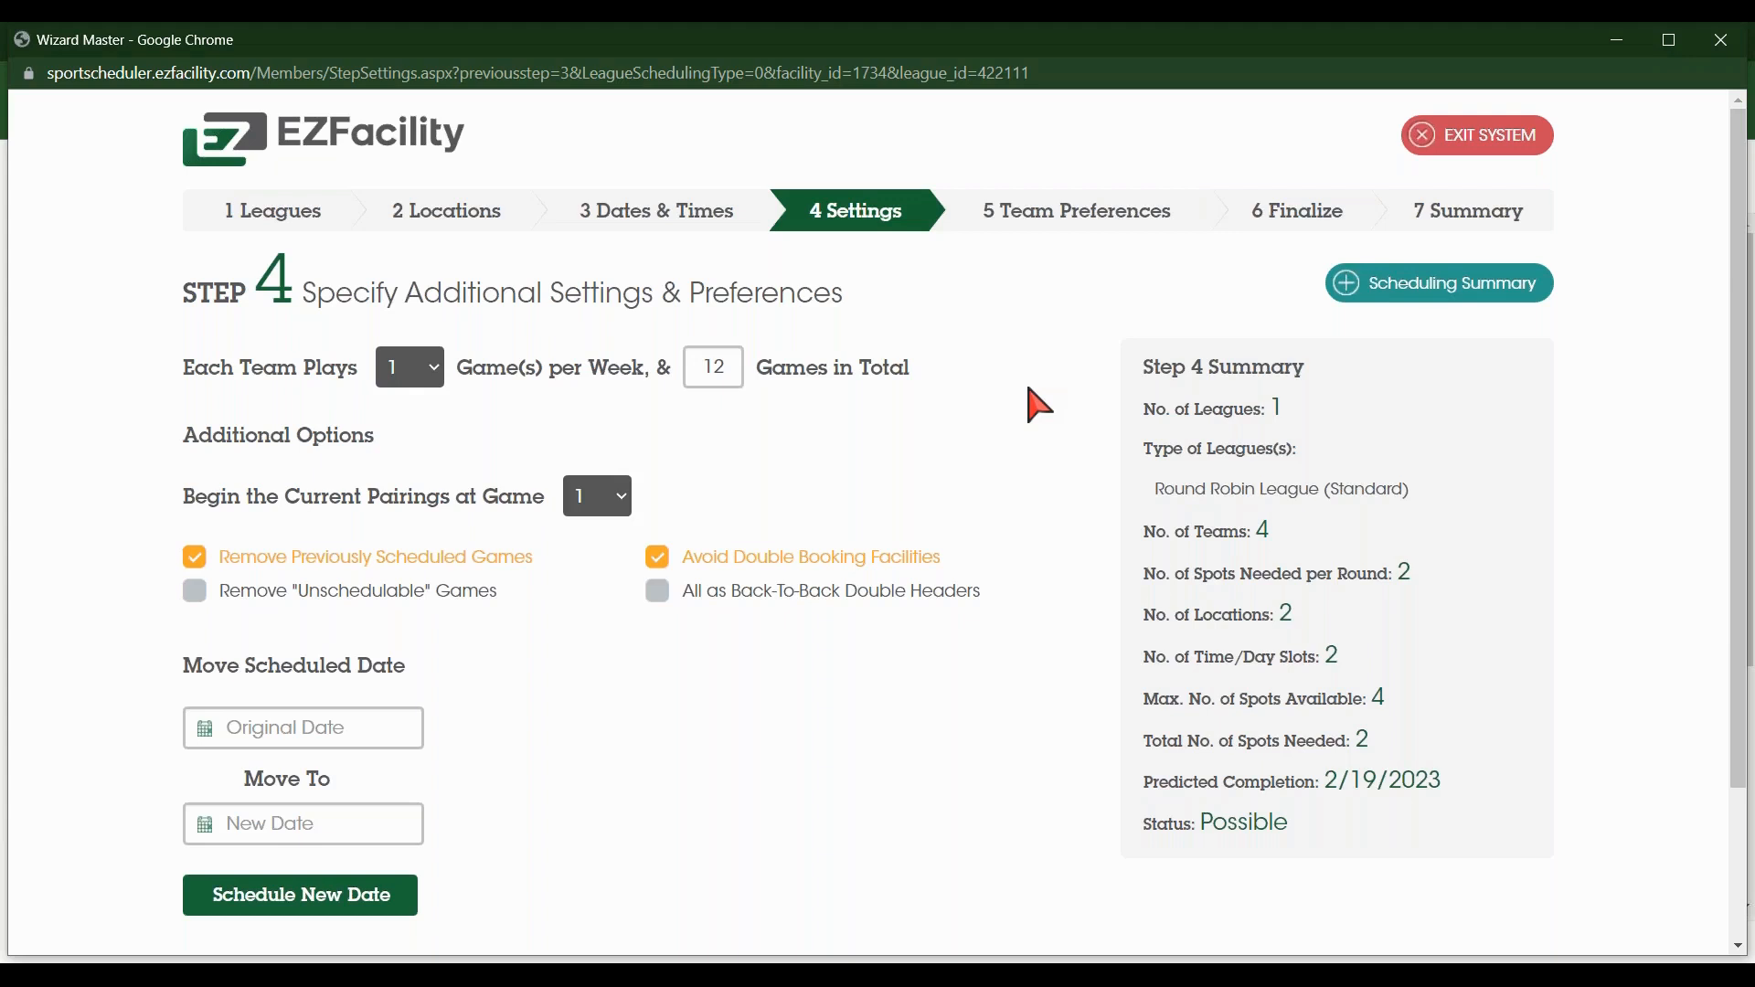
double_click(734, 365)
type("10")
Step: Return from the scheduler to the league's page, open its games for editing and look through the games list
left_click_drag(1078, 37, 638, 258)
left_click(1282, 254)
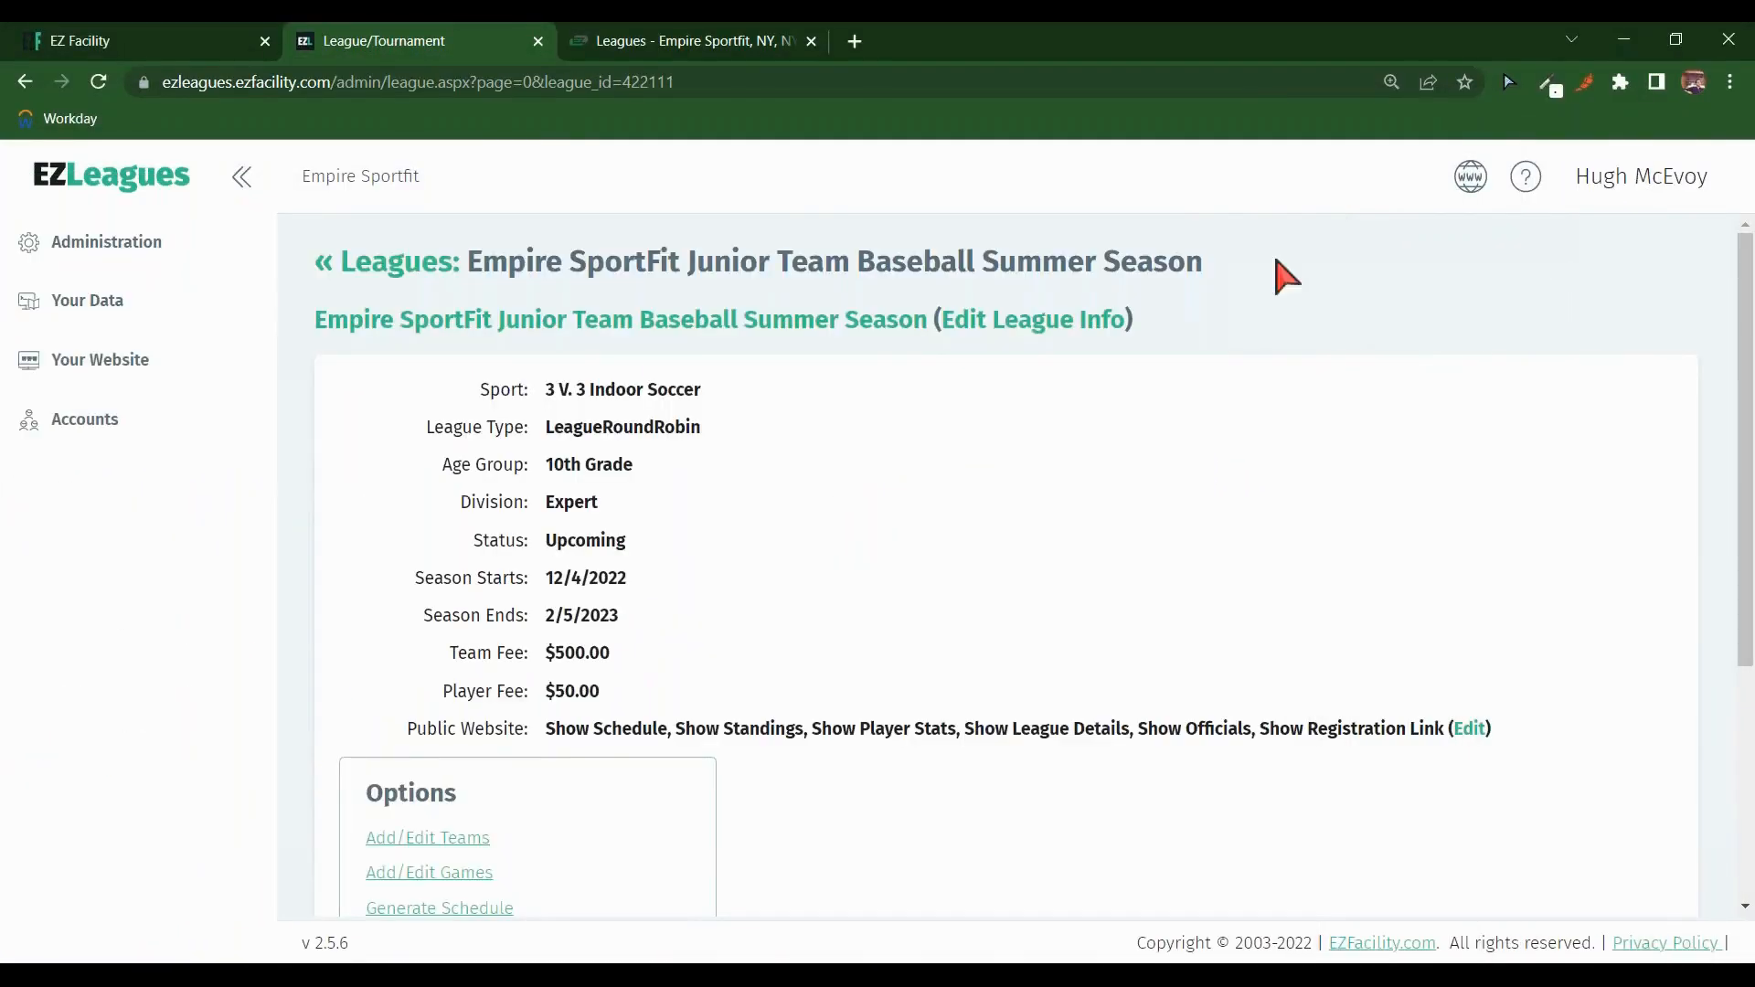
scroll(960, 384, "down", 1)
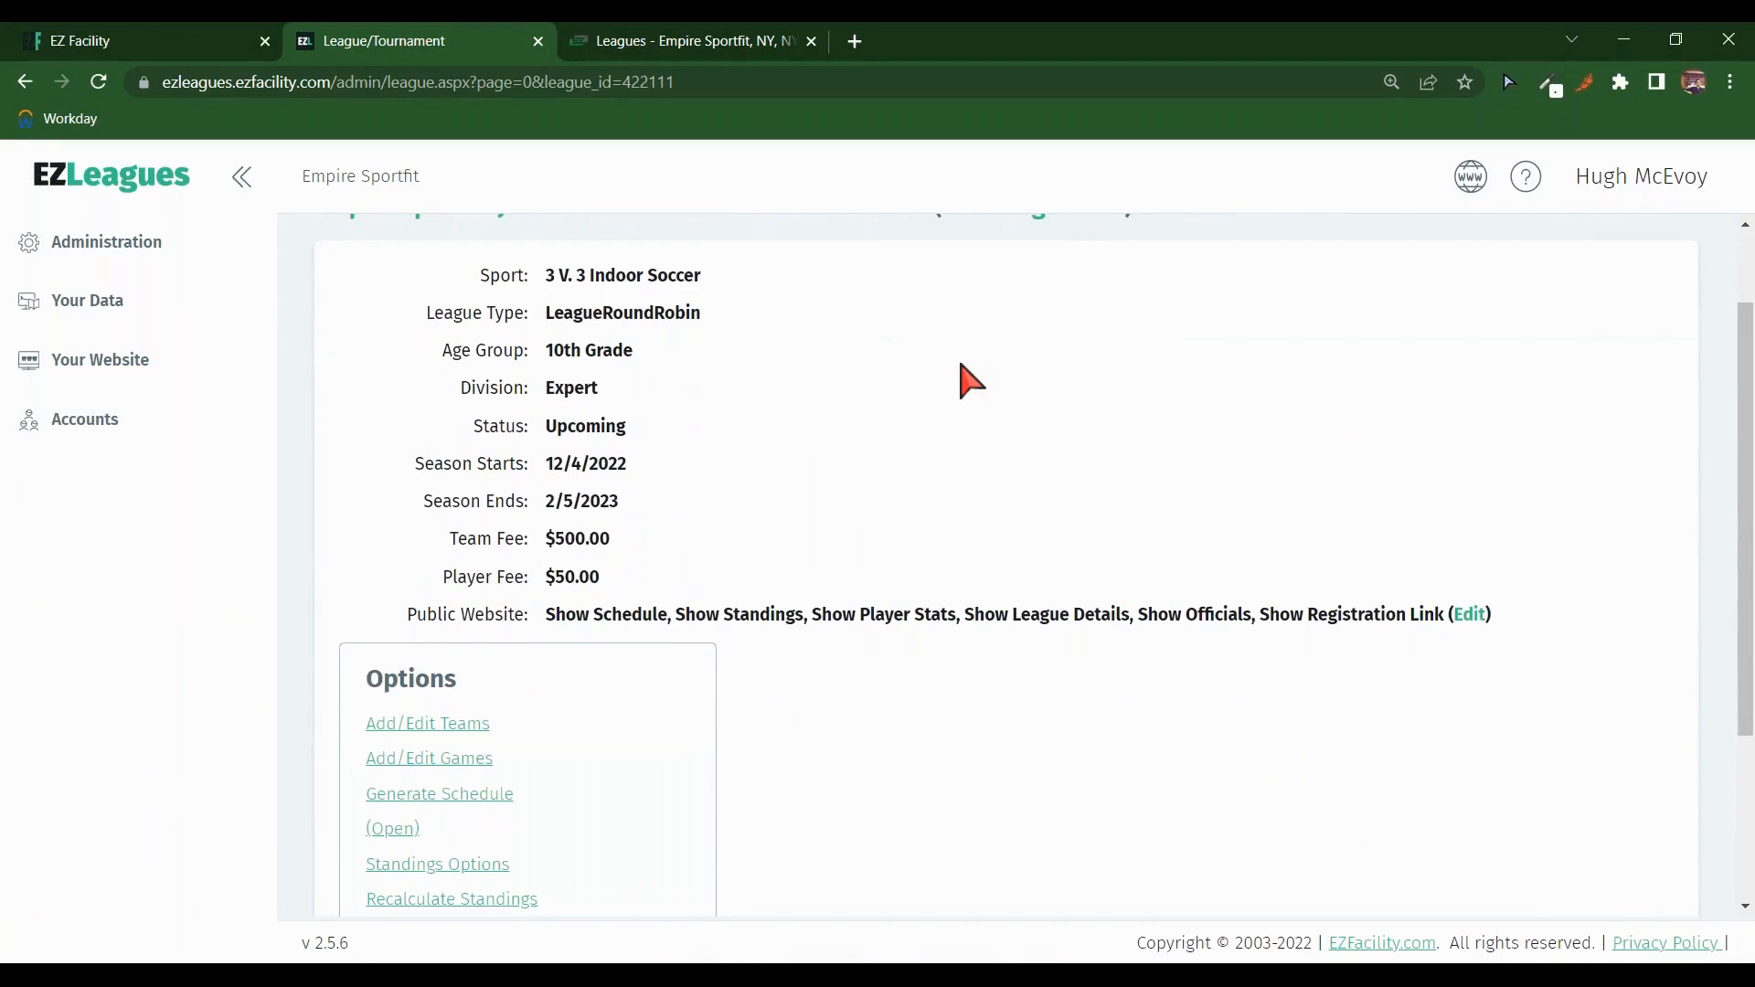
scroll(971, 379, "down", 1)
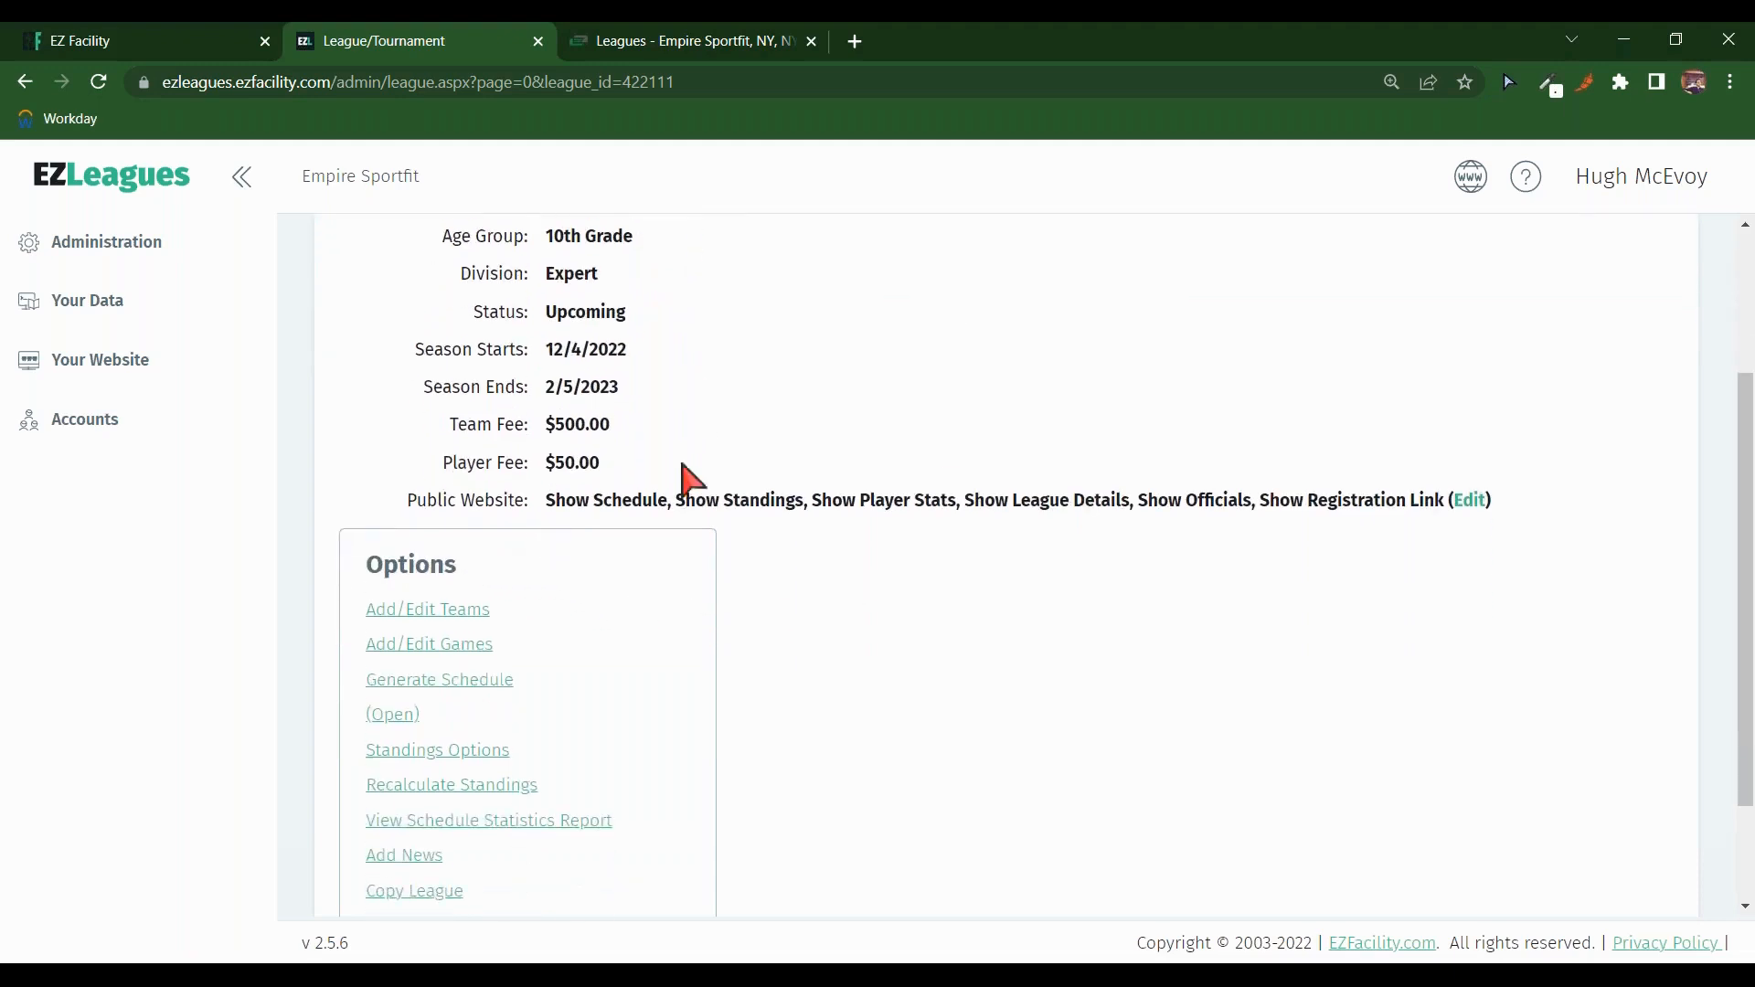
left_click(438, 653)
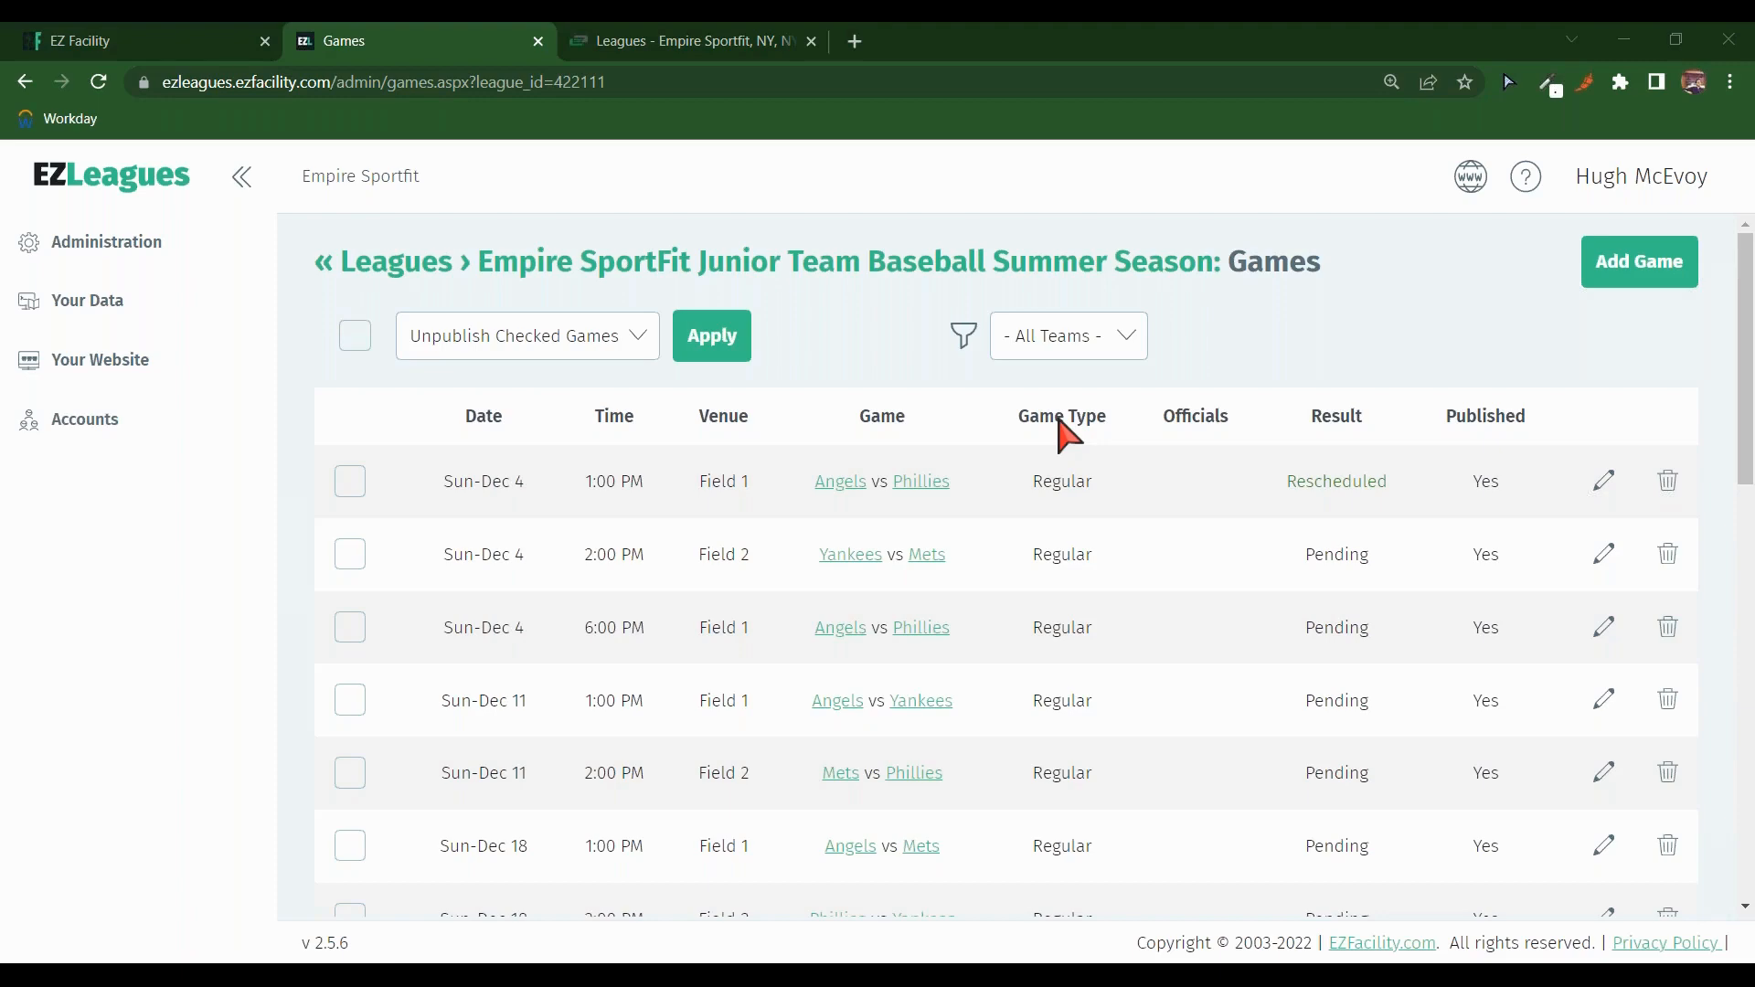
scroll(1062, 425, "down", 10)
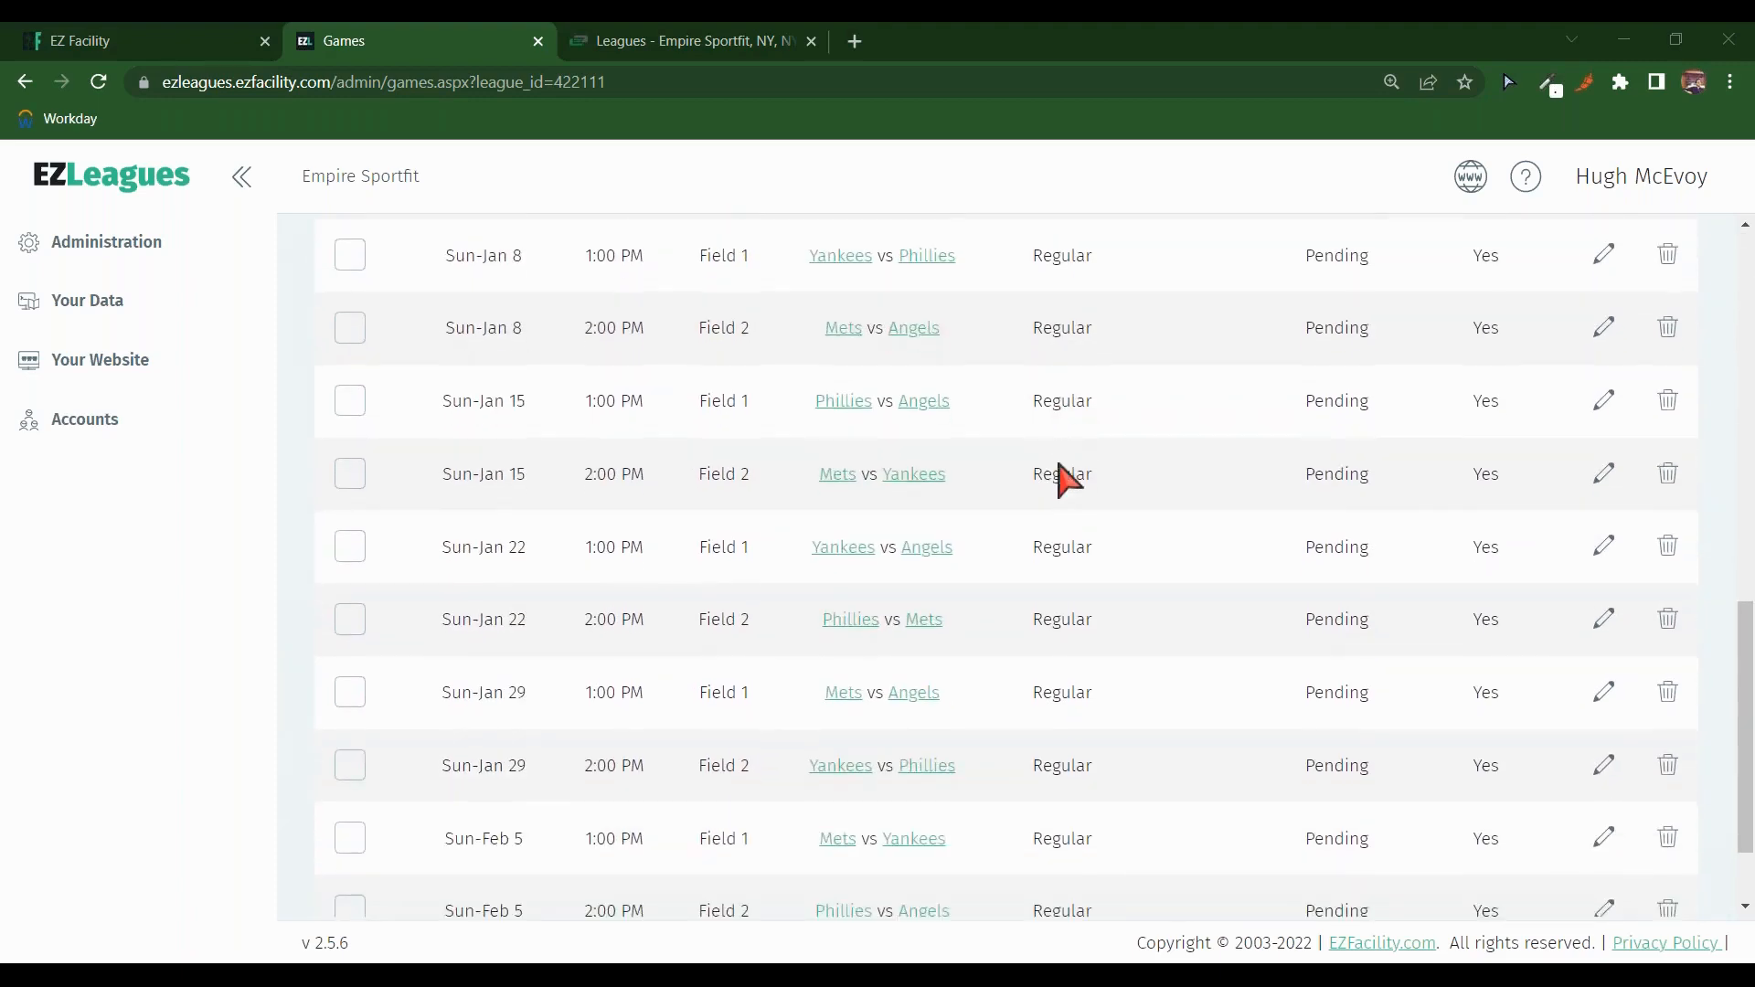
scroll(1062, 408, "up", 10)
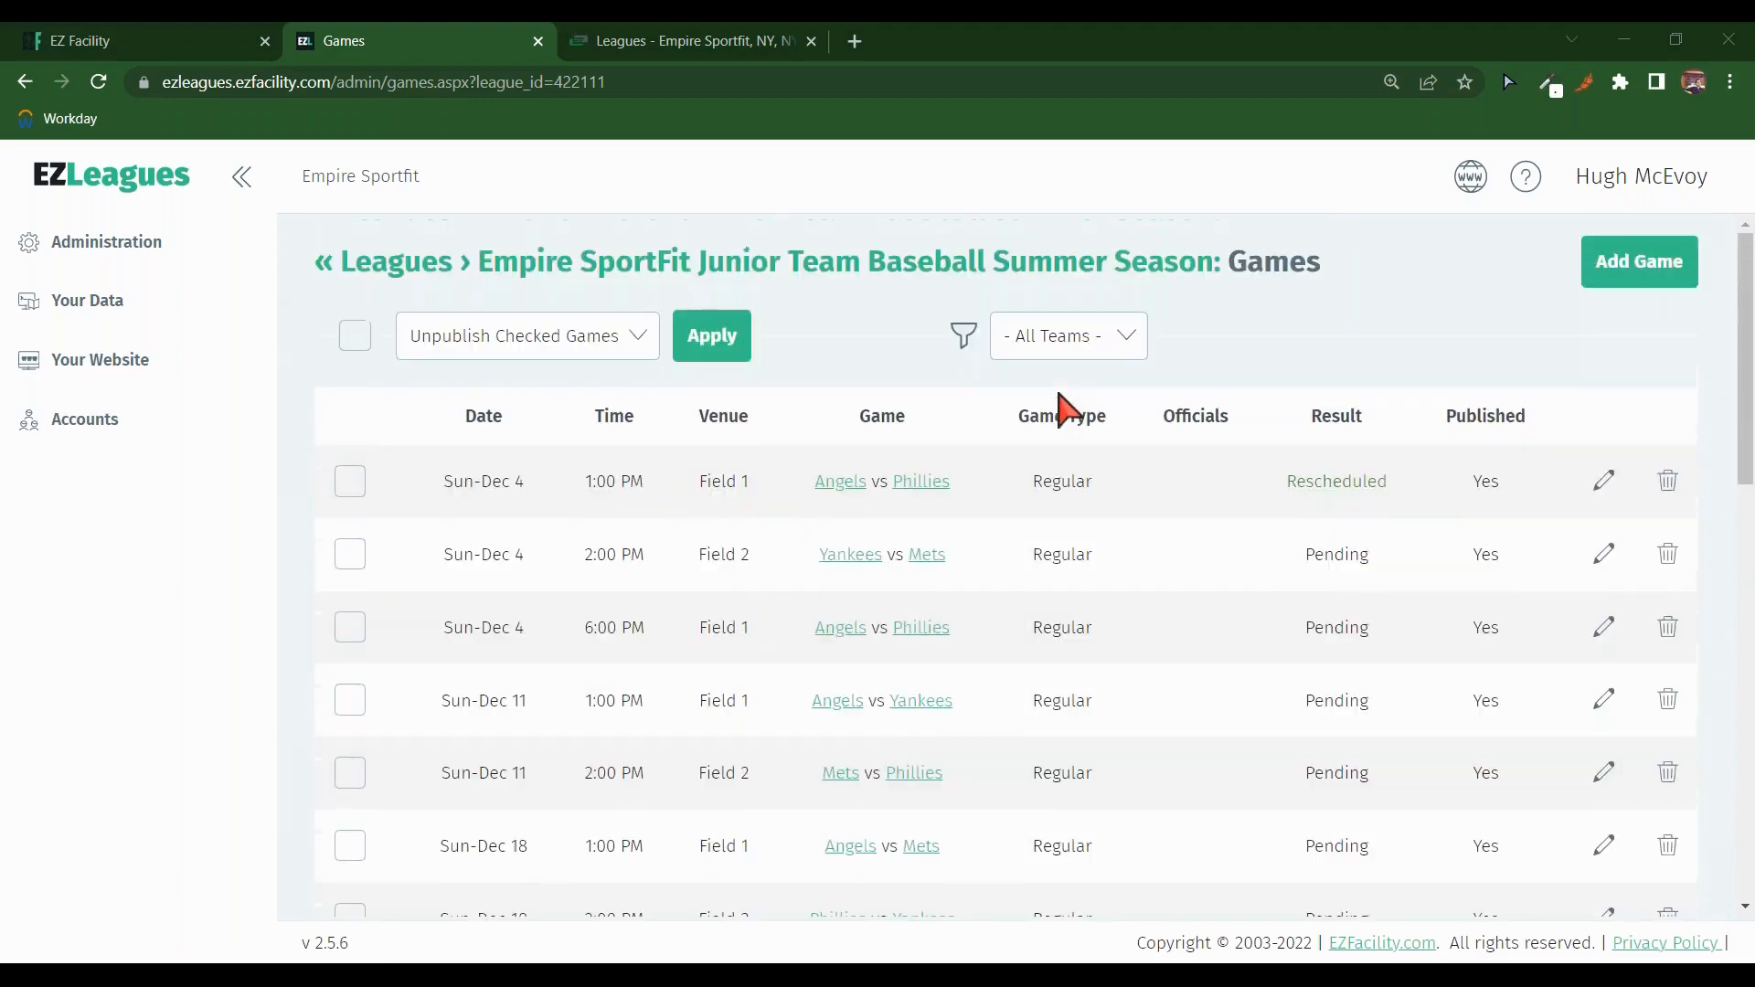
Step: Start a new game with Phillies as the away team, game type Postseason and Quarterfinals as the round info
left_click(1621, 285)
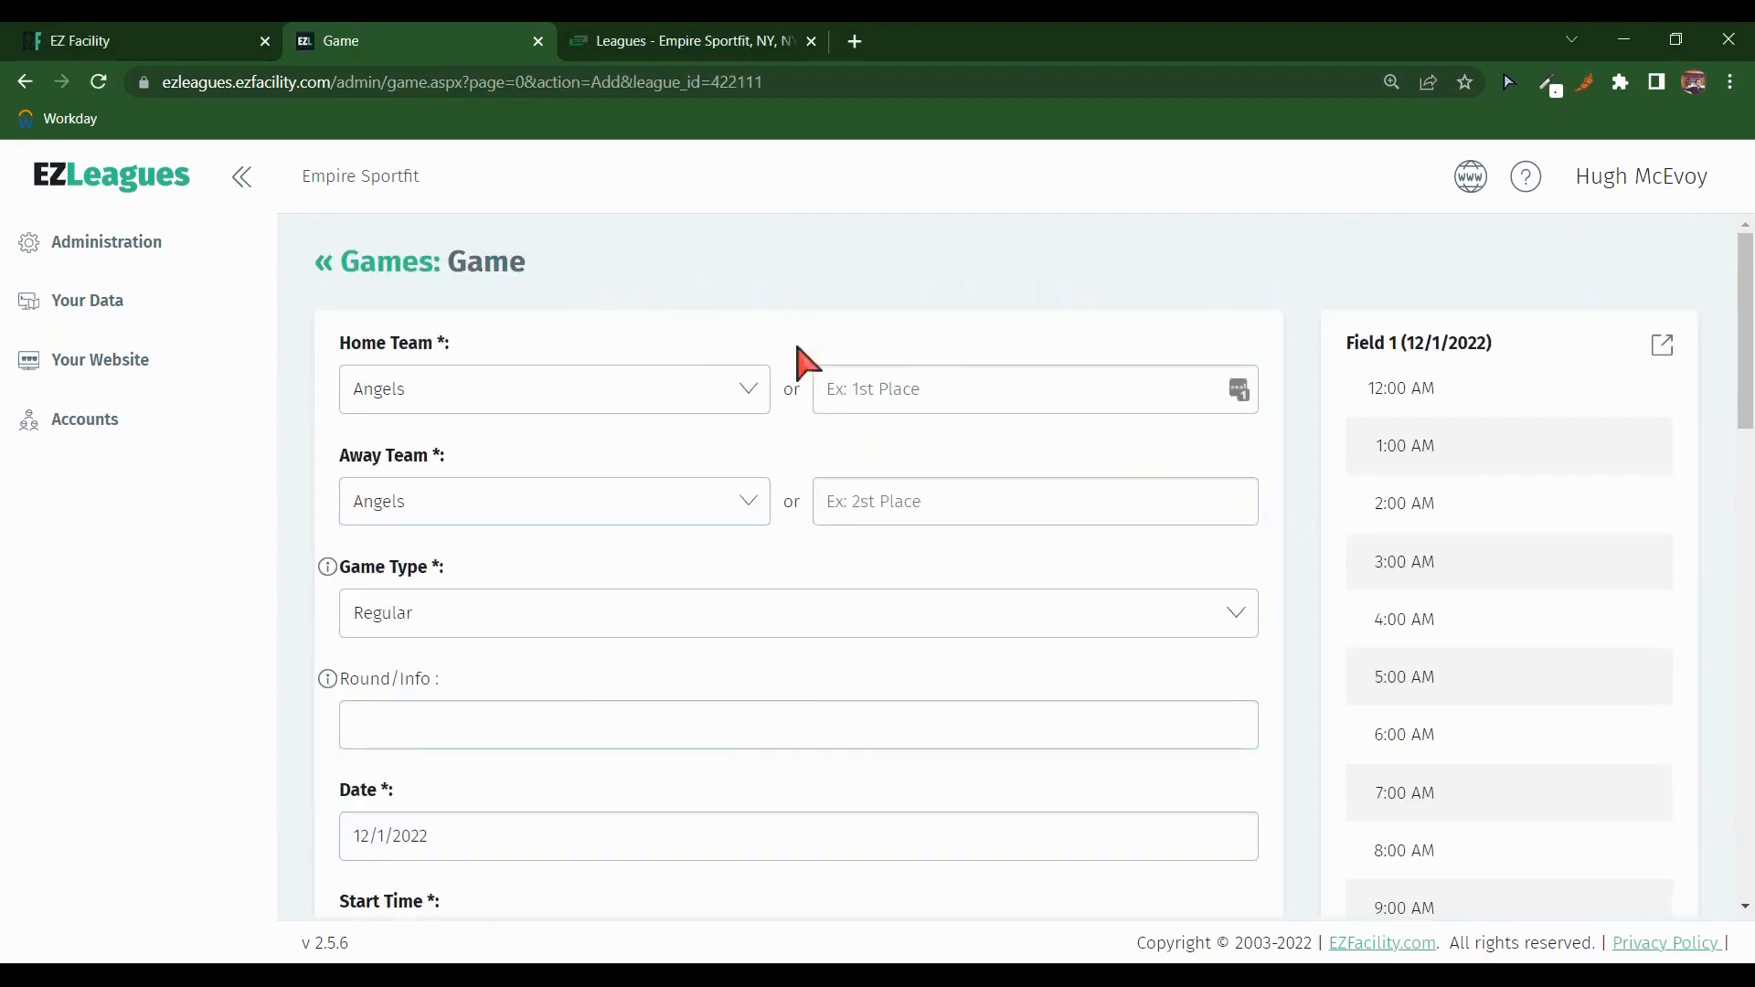
left_click(739, 503)
left_click(445, 660)
scroll(594, 493, "down", 1)
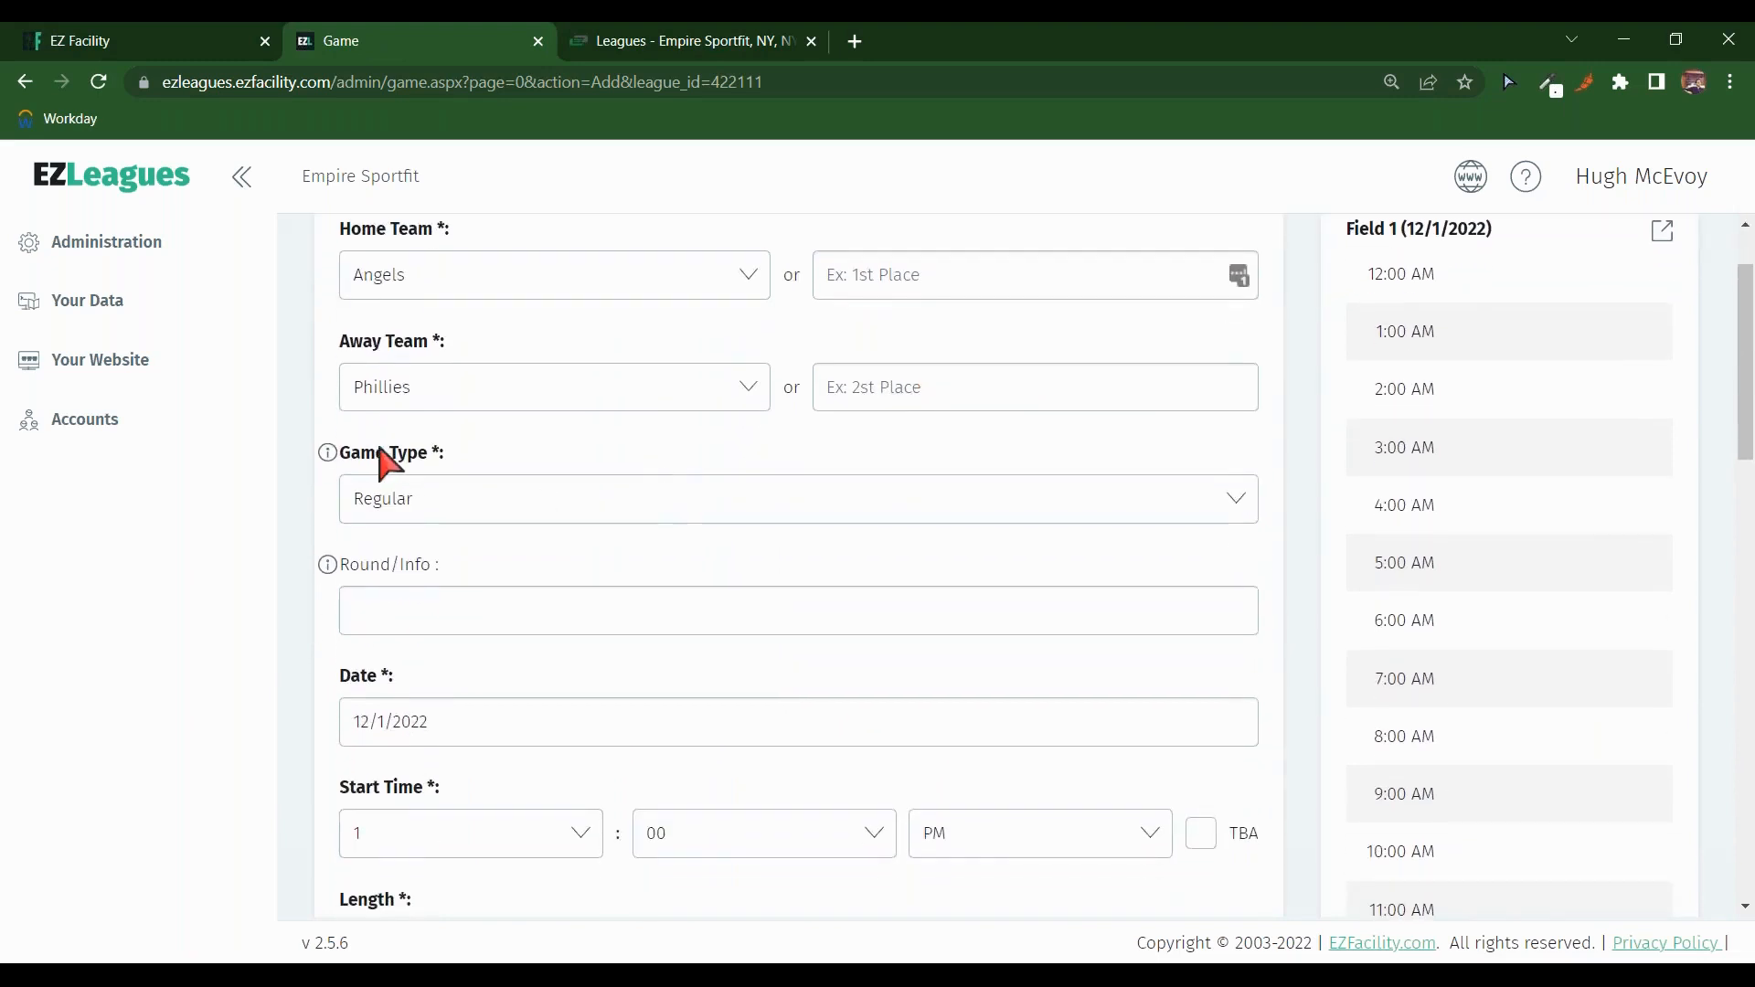
left_click(439, 497)
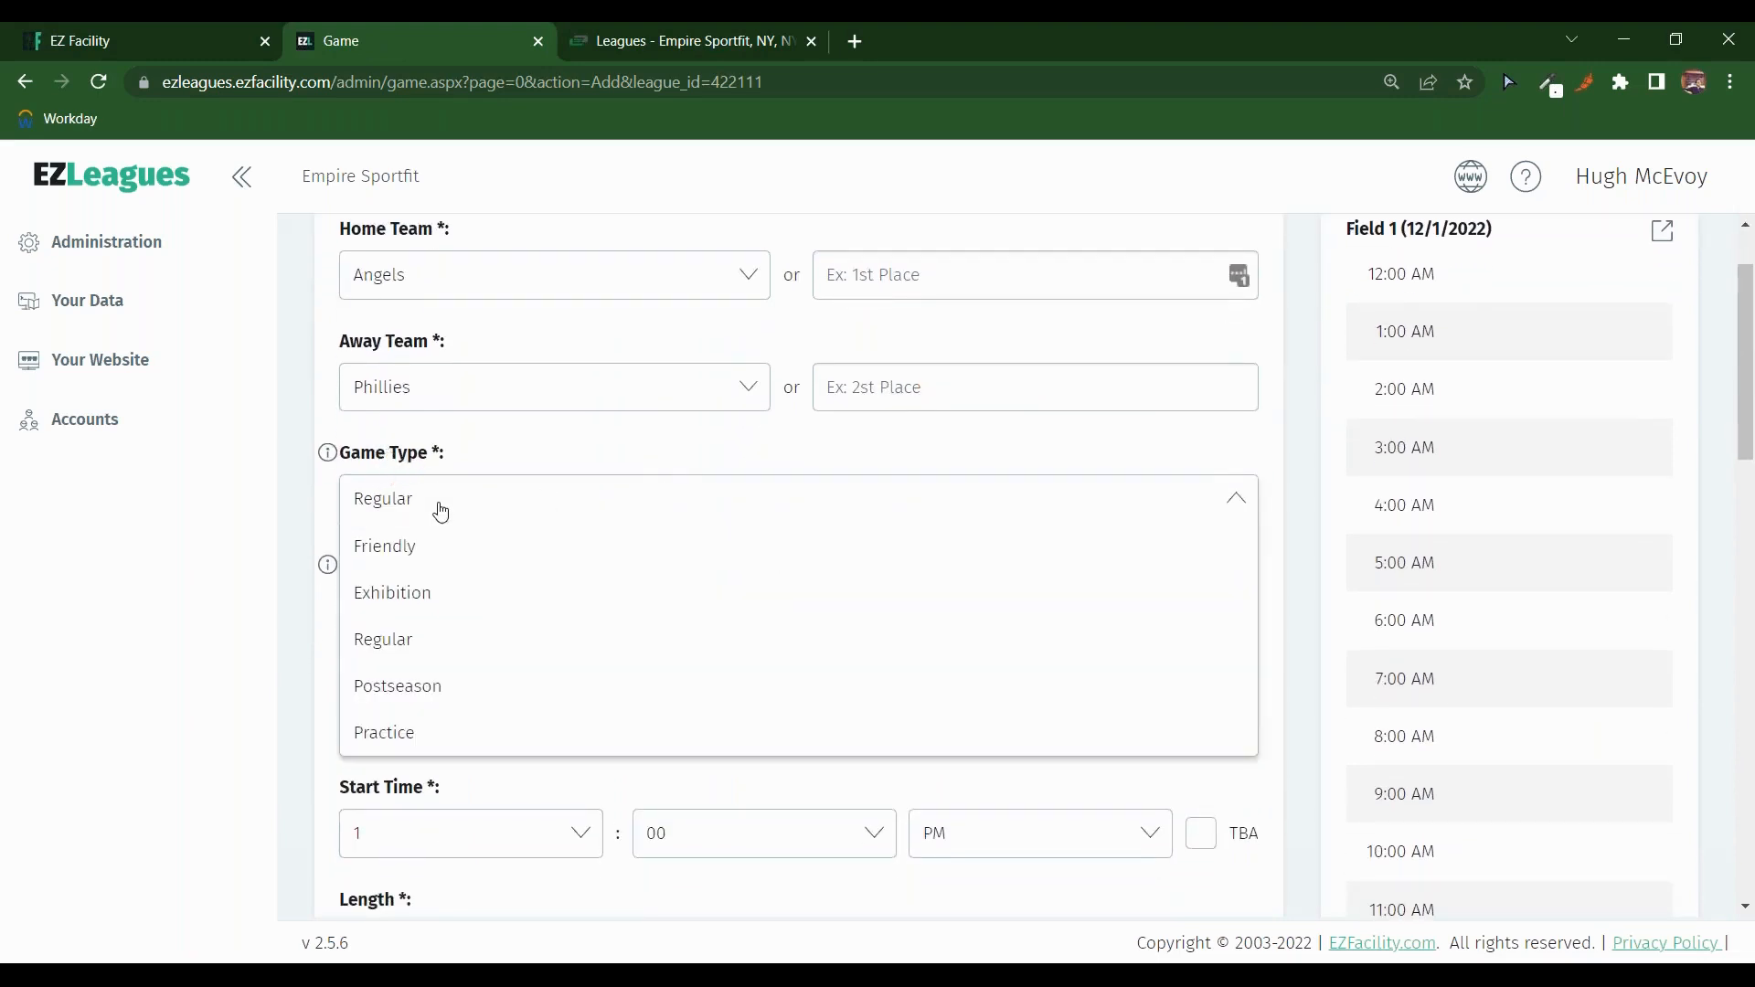
left_click(438, 684)
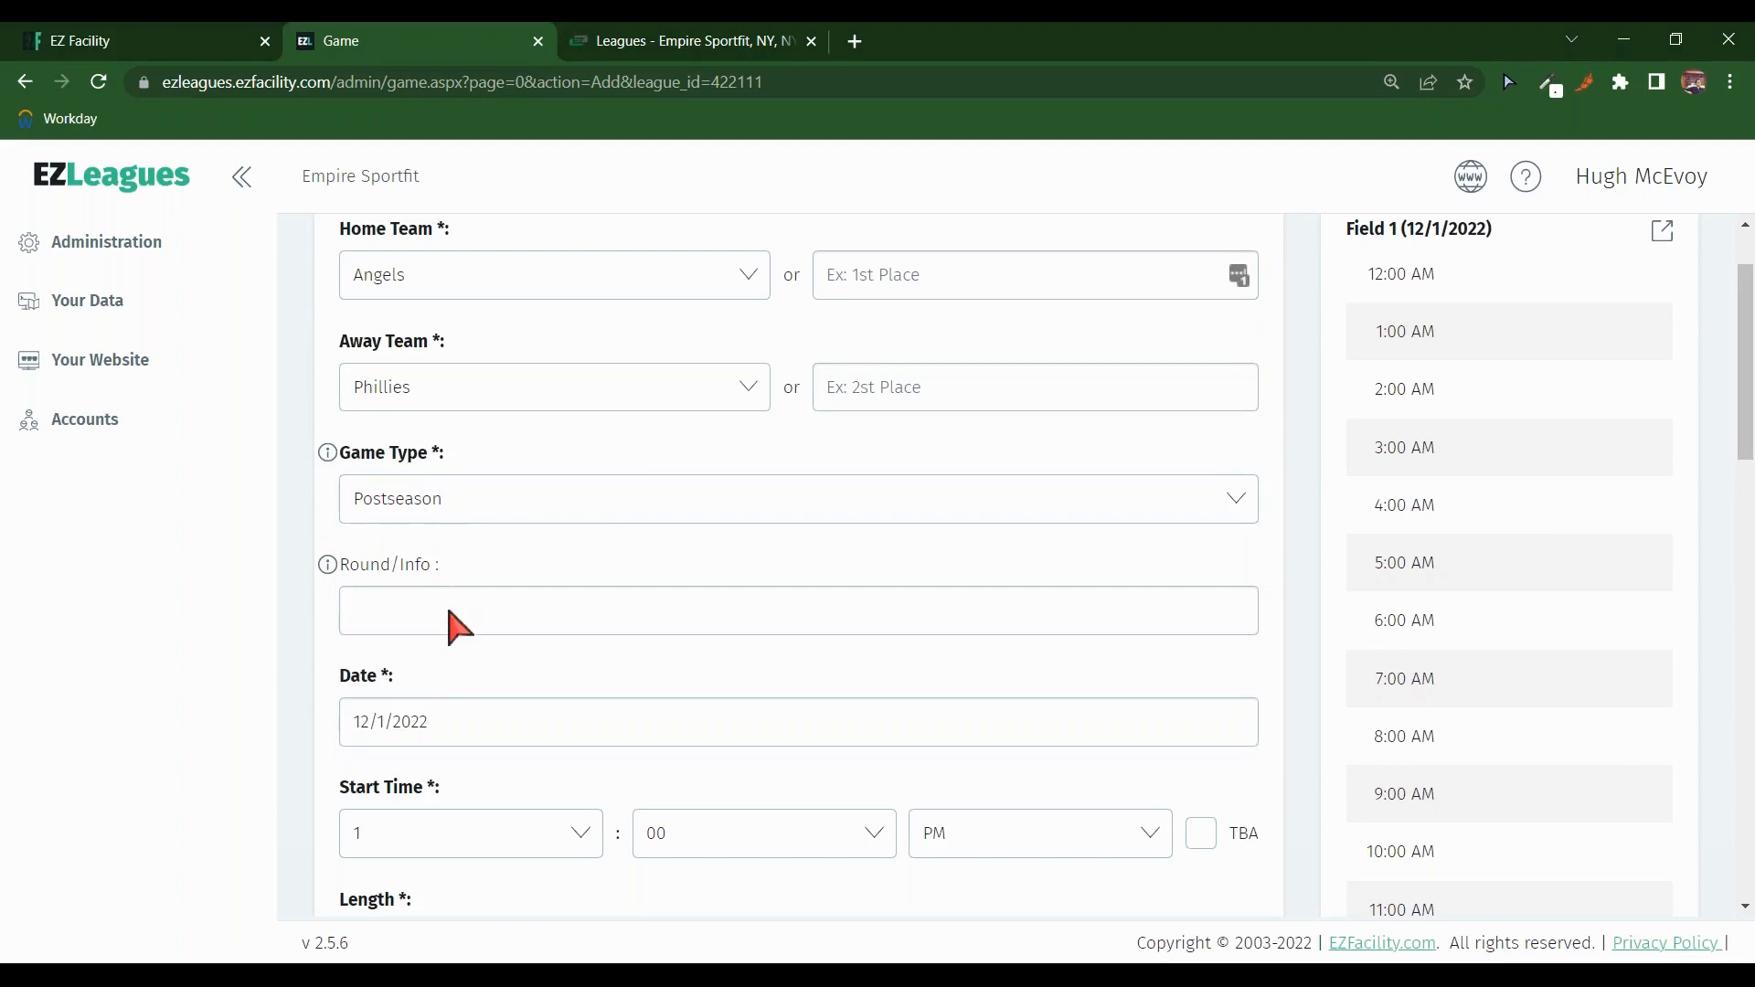
left_click(448, 611)
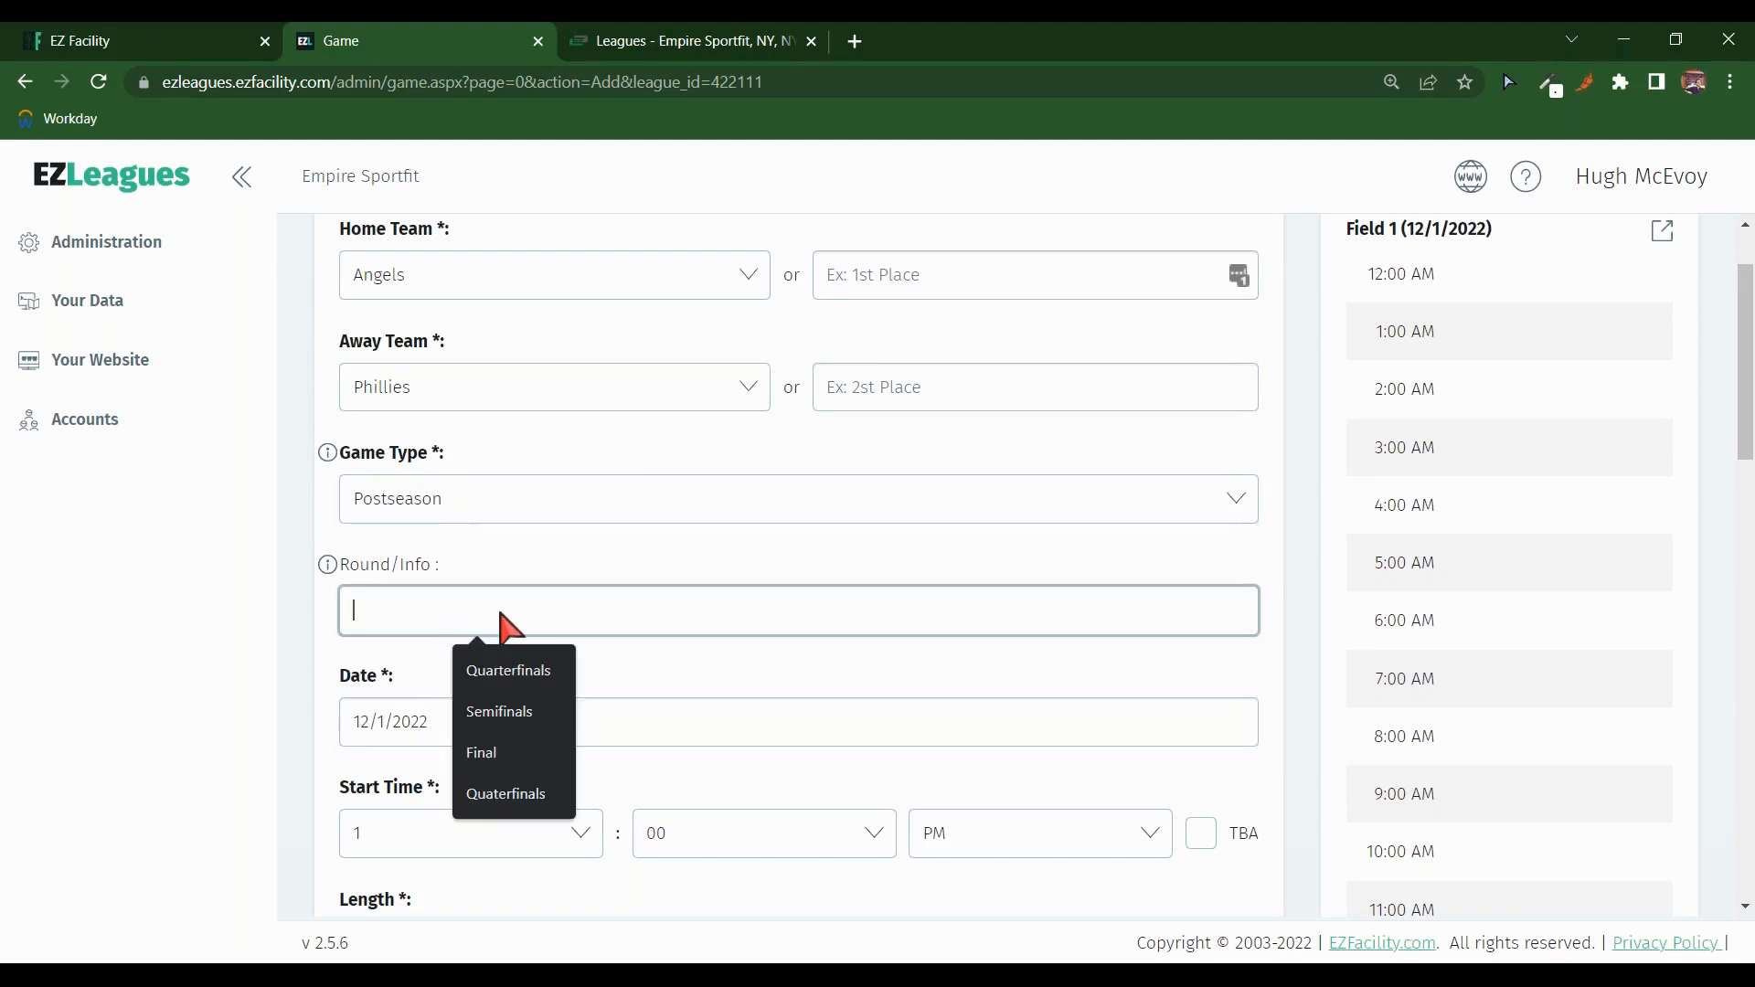
left_click(497, 677)
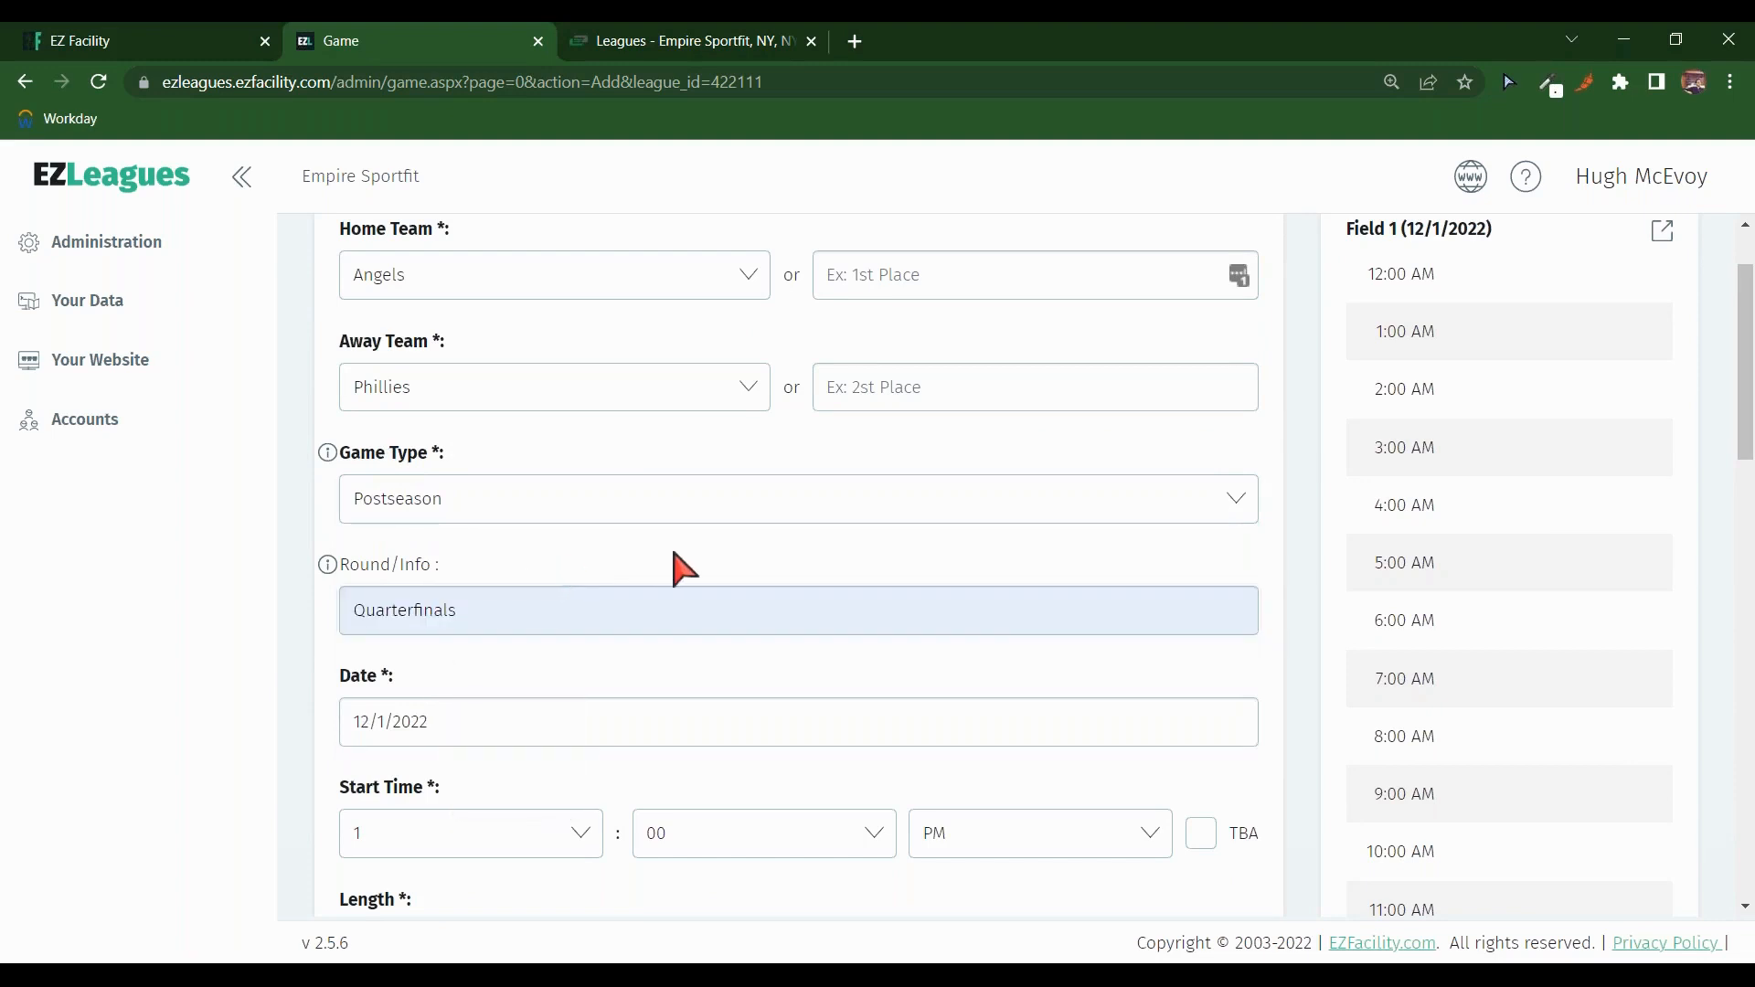
Step: Set the game's date to 1/15/2023, review the remaining fields and save the game
scroll(677, 571, "down", 3)
left_click(481, 506)
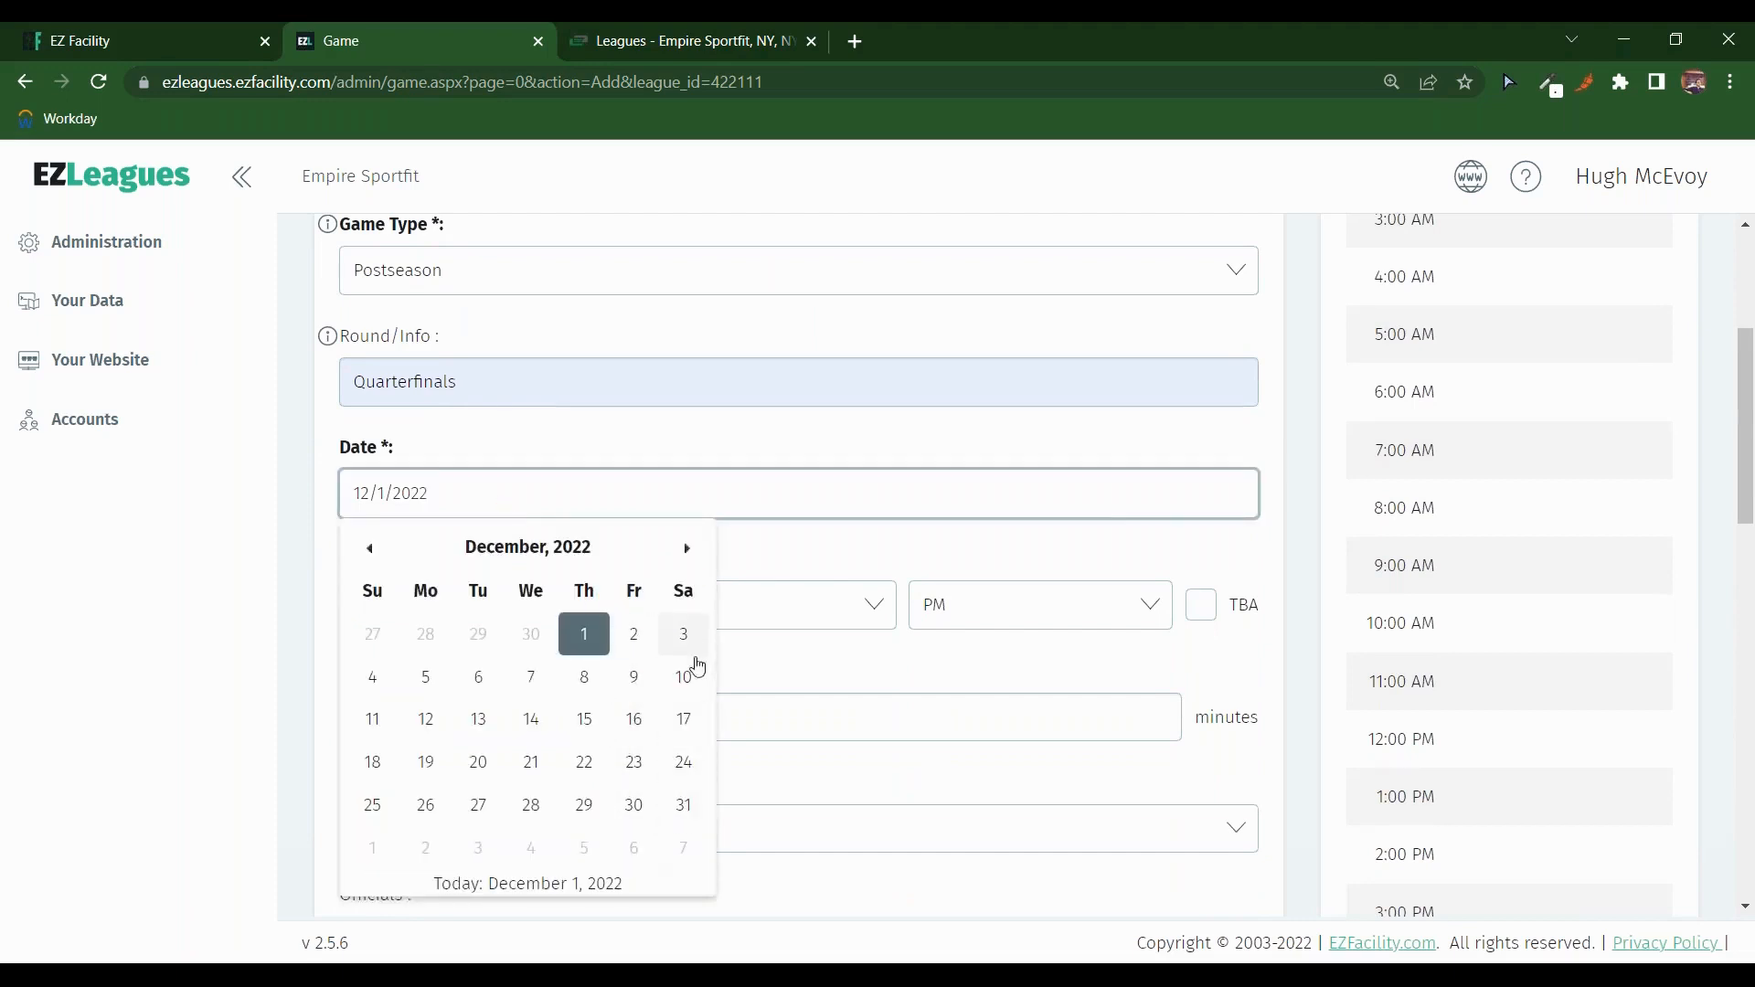
left_click(688, 553)
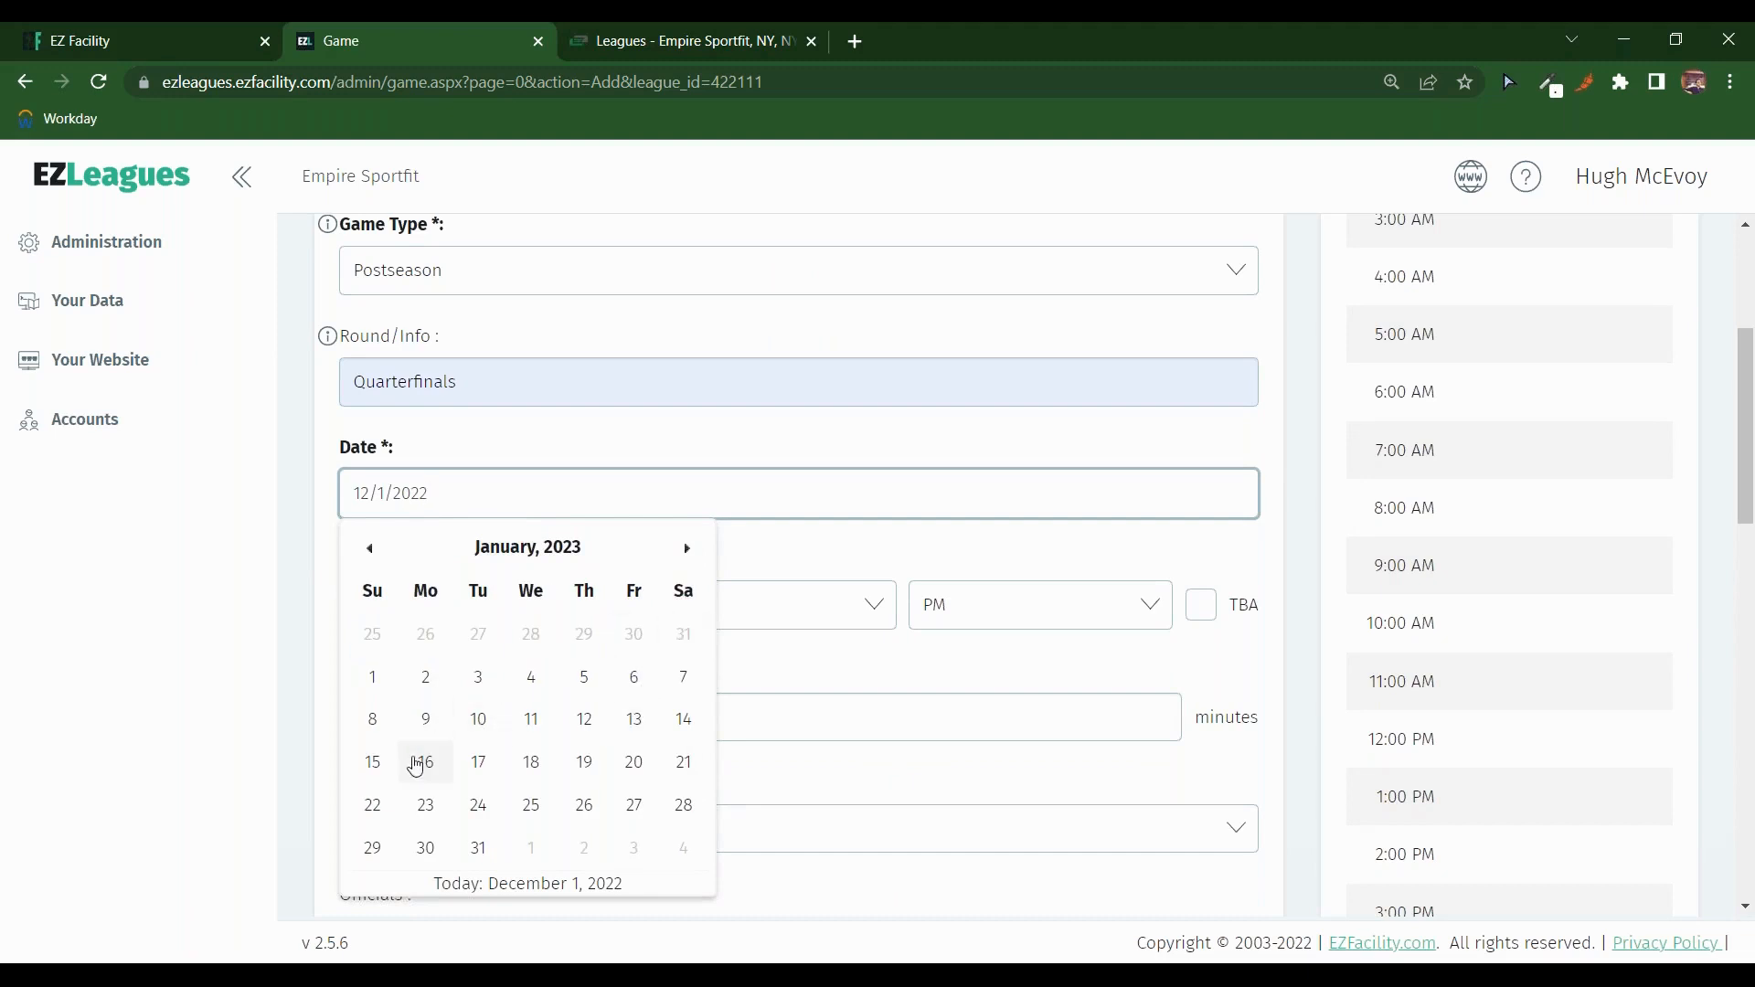
left_click(388, 765)
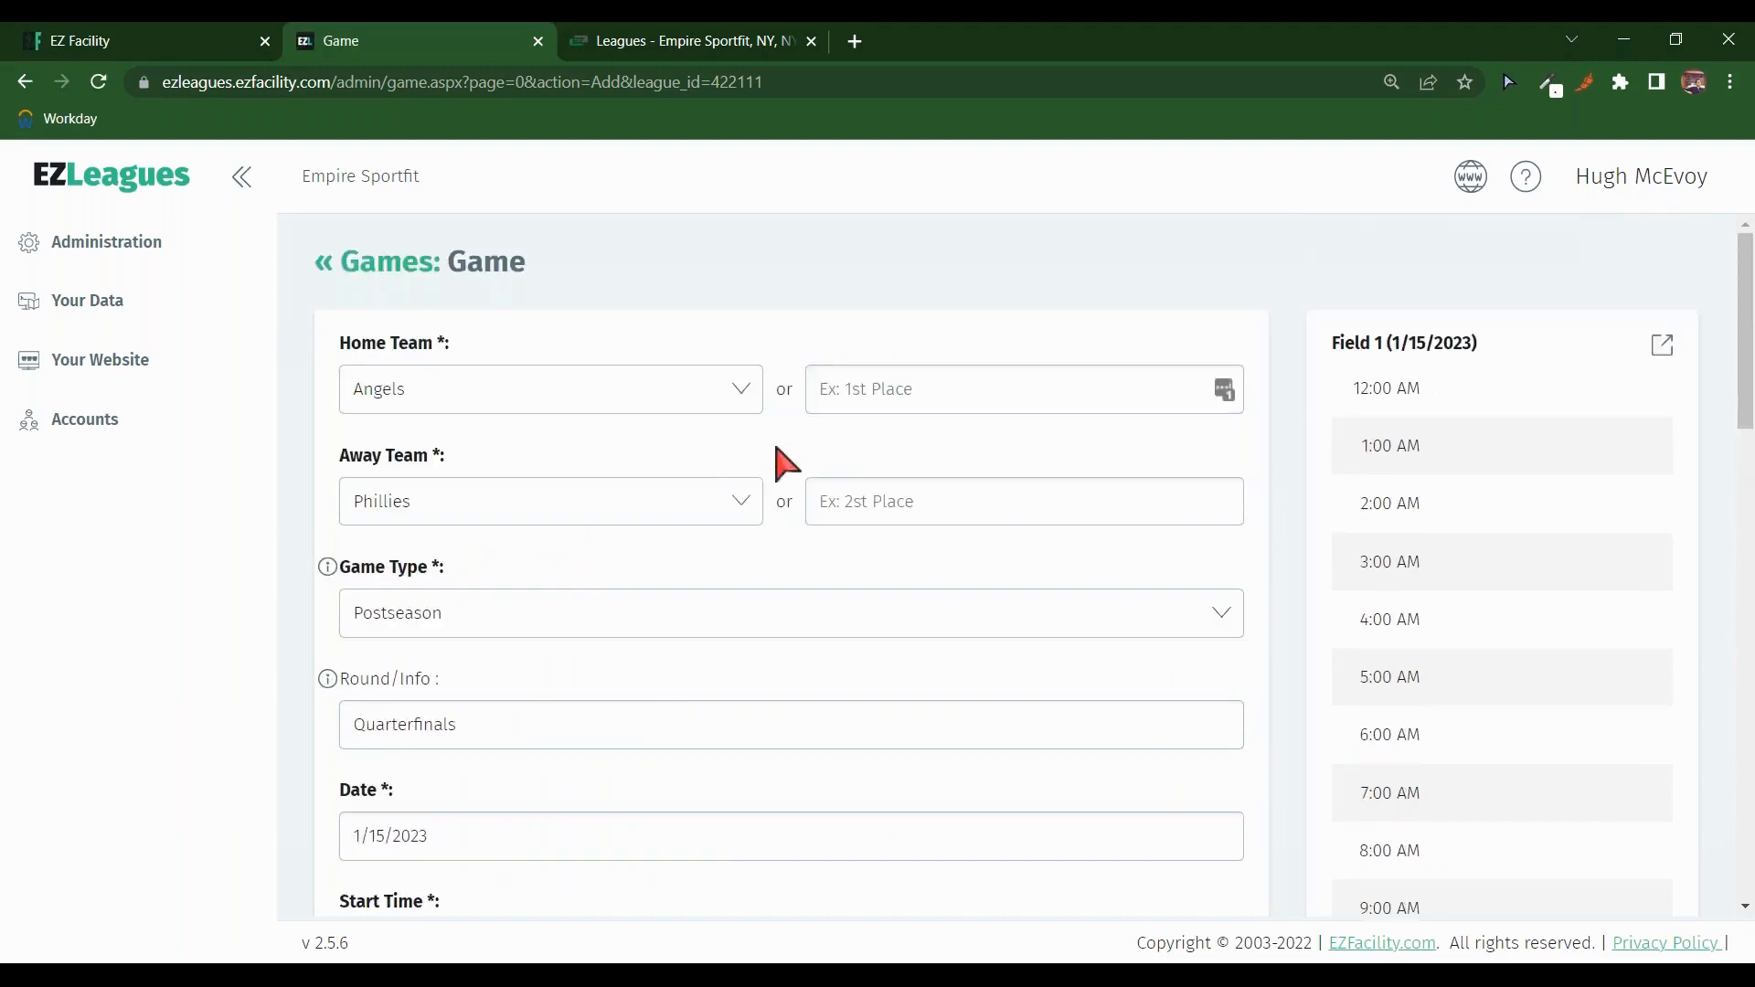
scroll(705, 490, "down", 2)
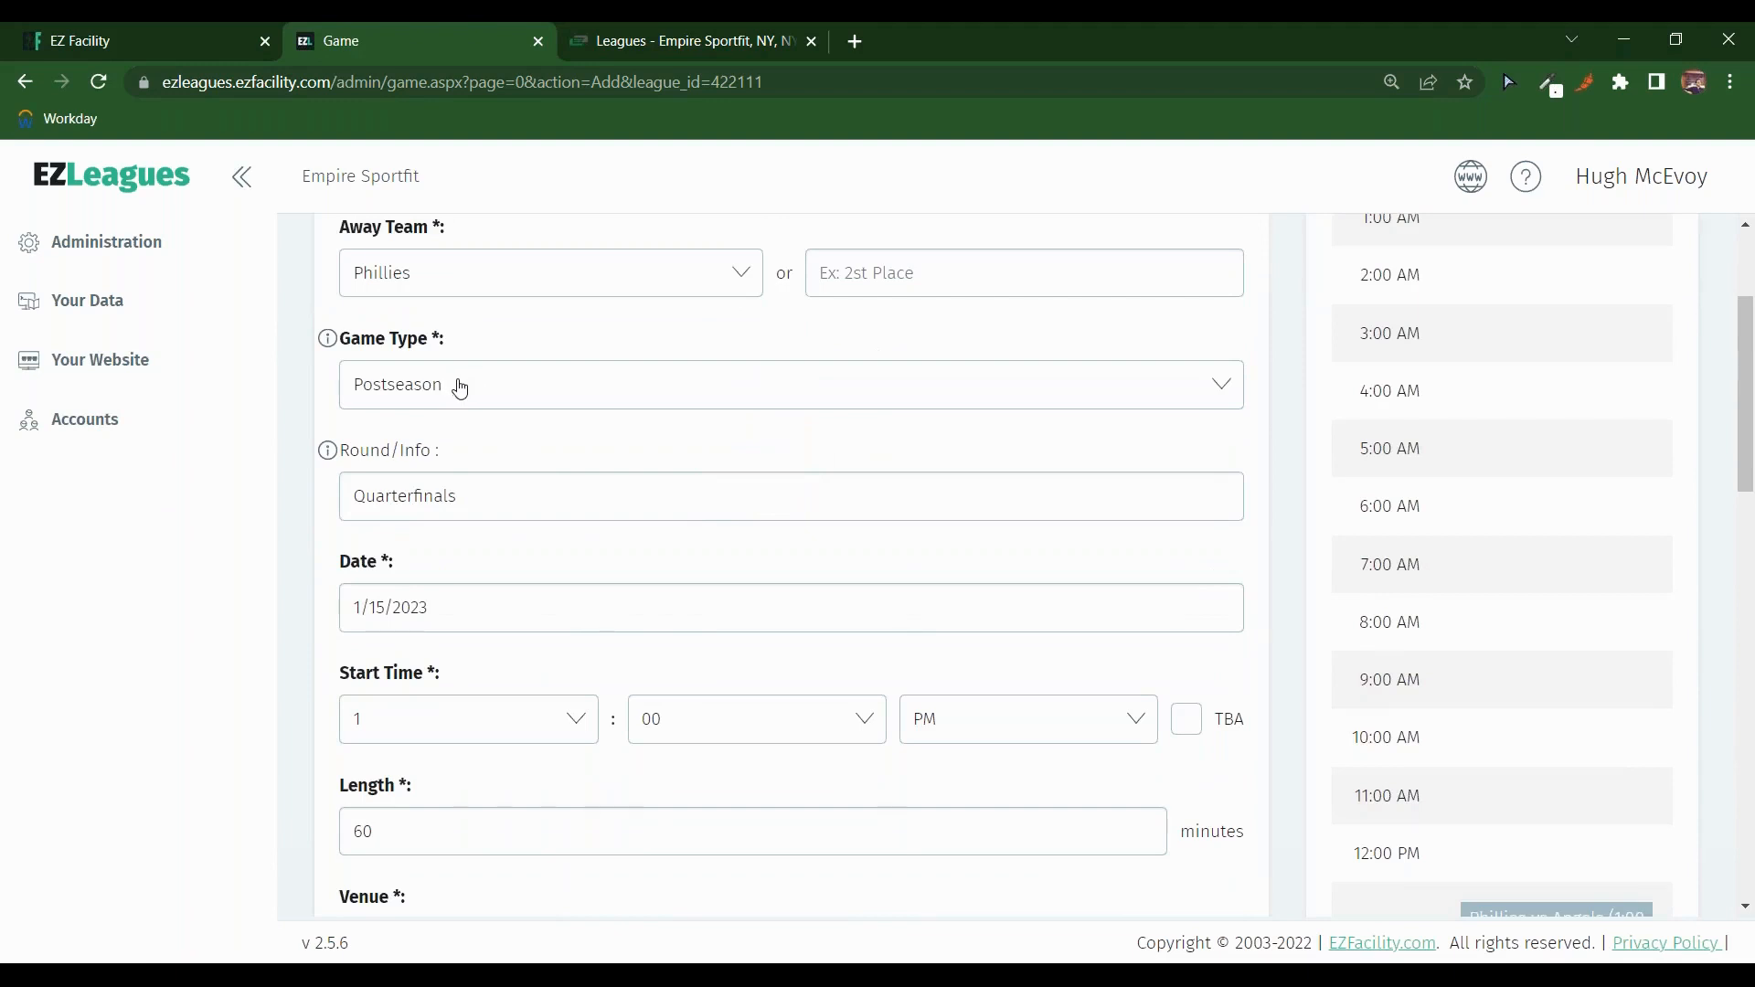
scroll(897, 518, "down", 4)
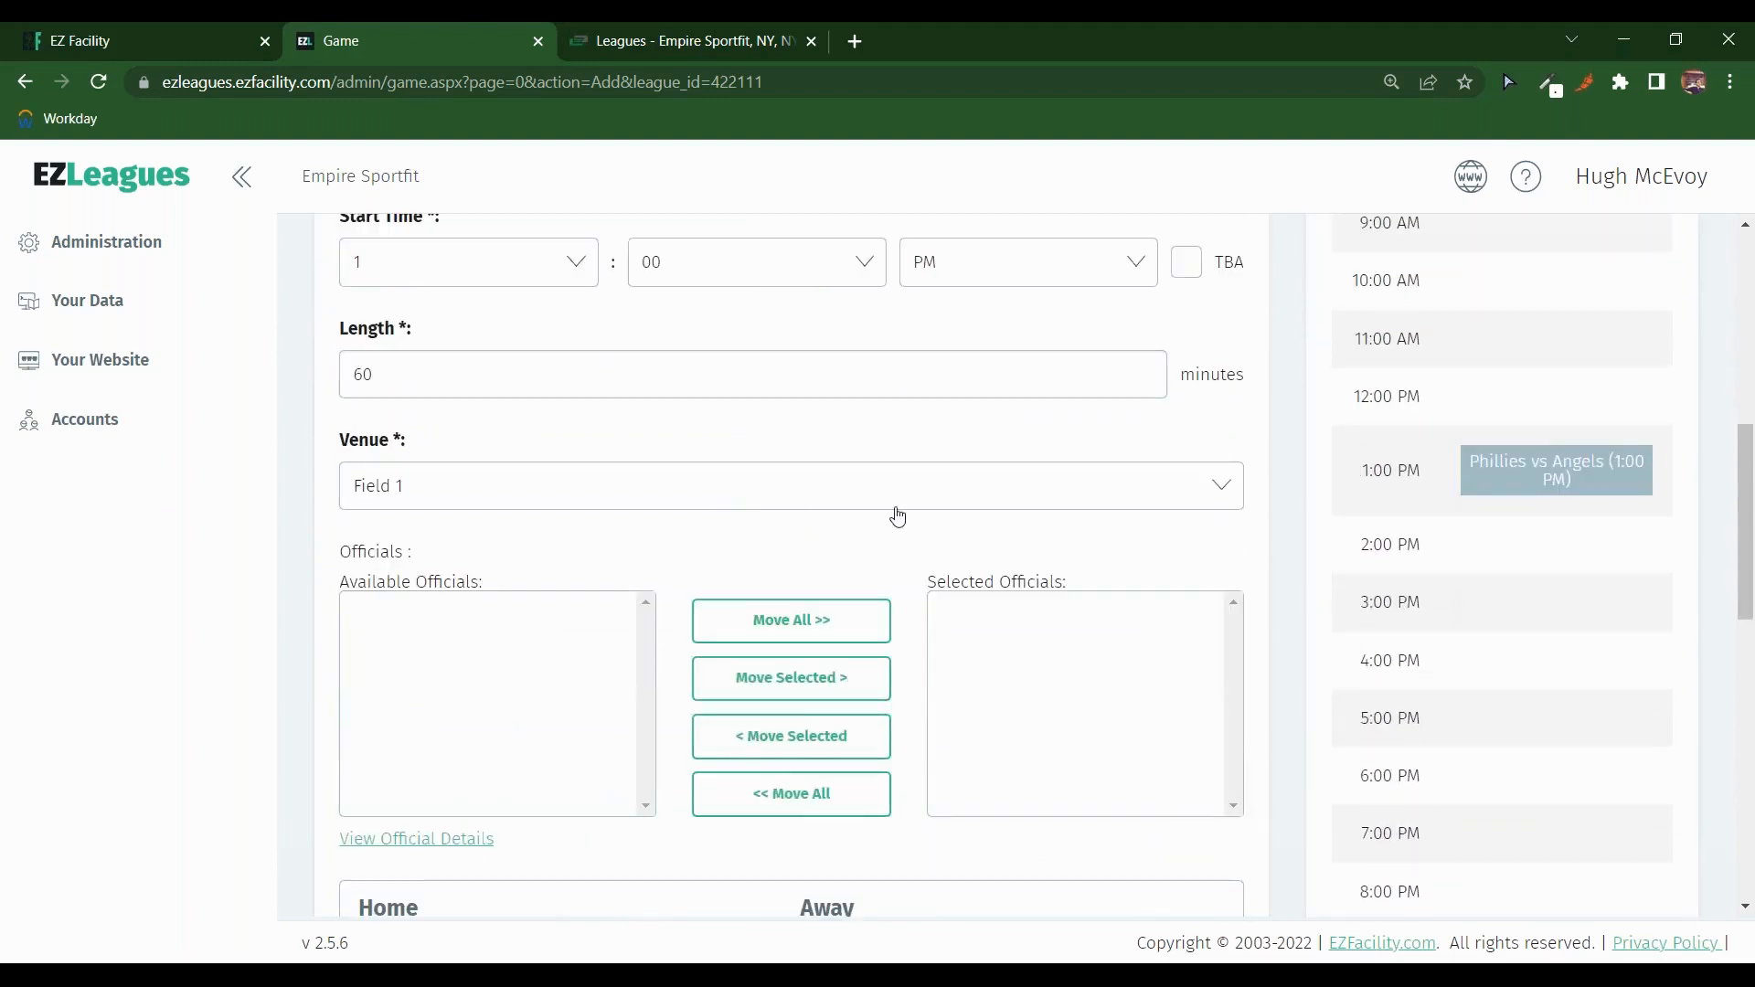
scroll(883, 506, "down", 5)
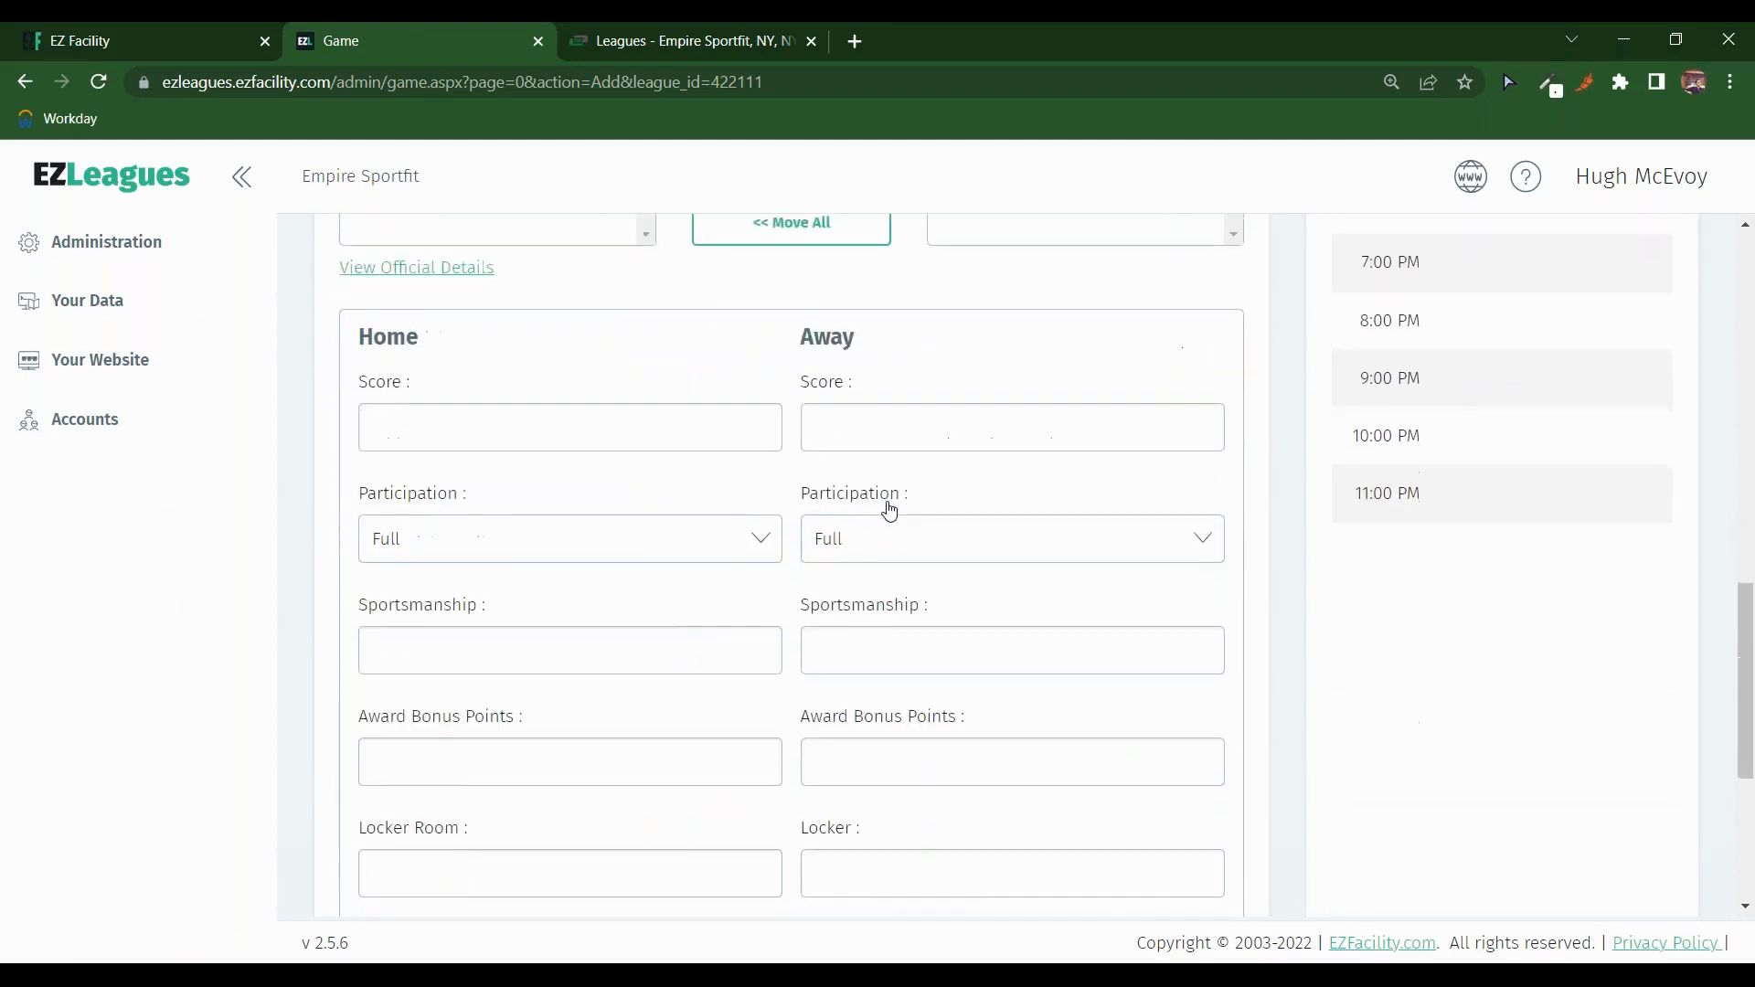
scroll(805, 512, "down", 4)
left_click(1187, 783)
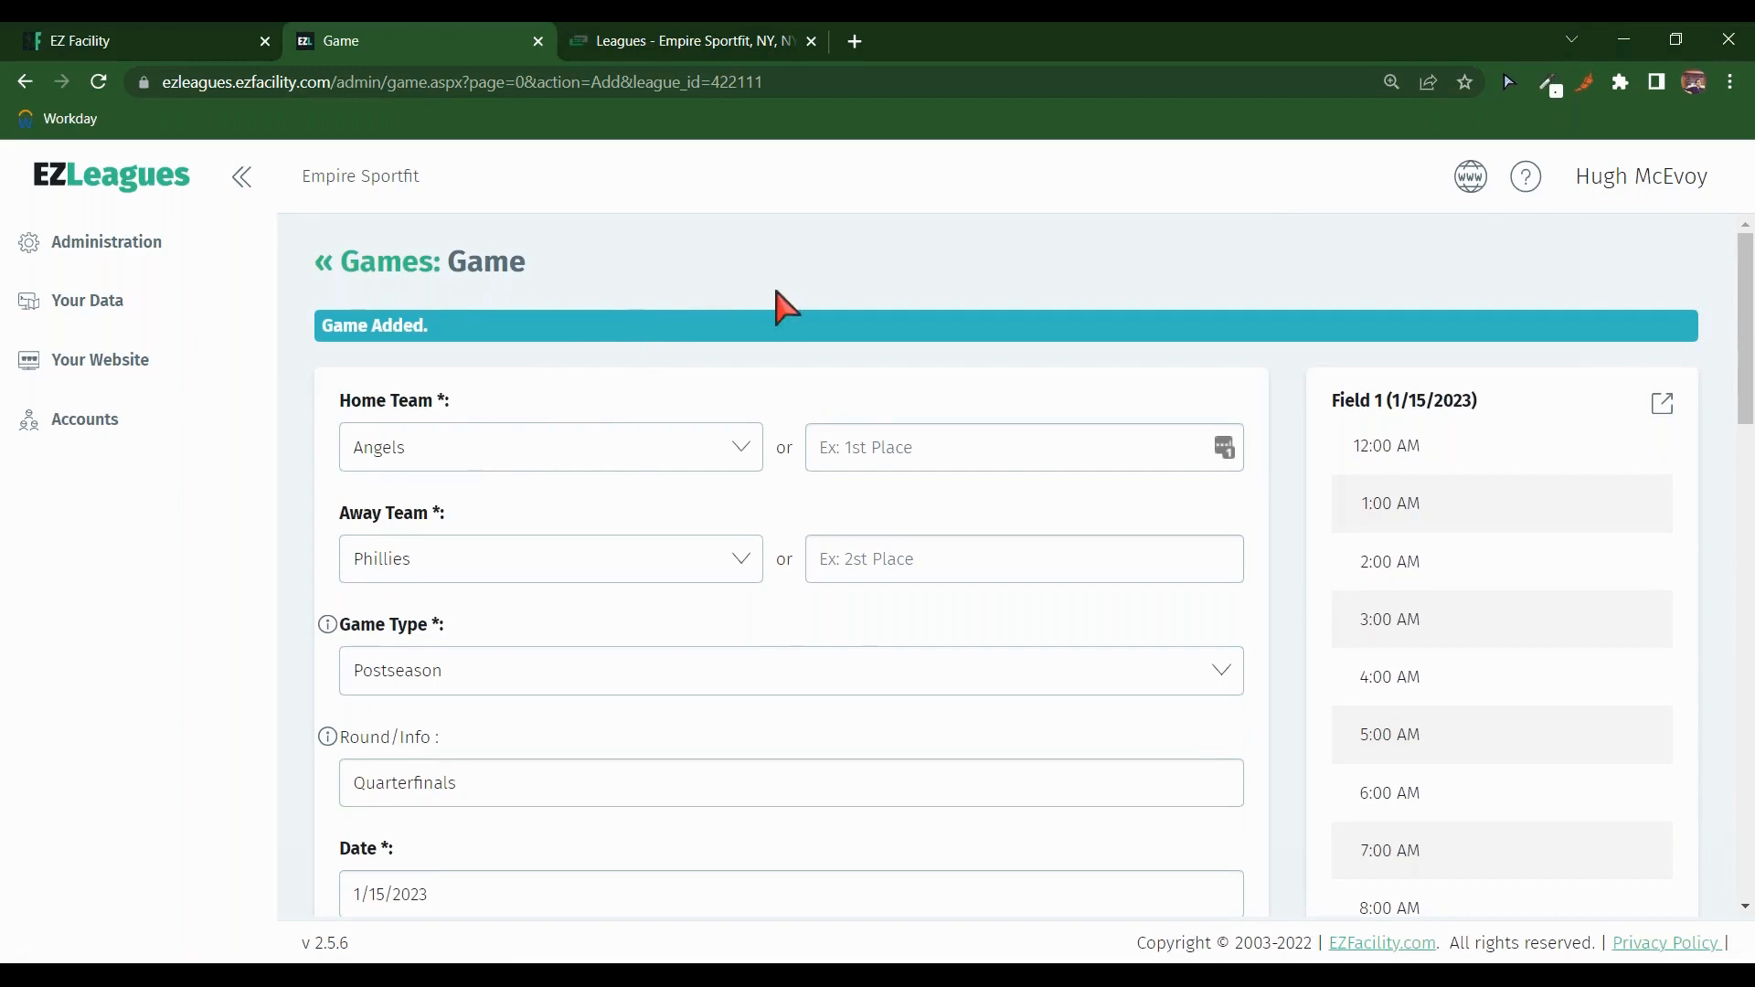
Step: Return to the league's games list and open the Angels vs Phillies postseason game for editing
left_click(424, 283)
scroll(1097, 479, "down", 3)
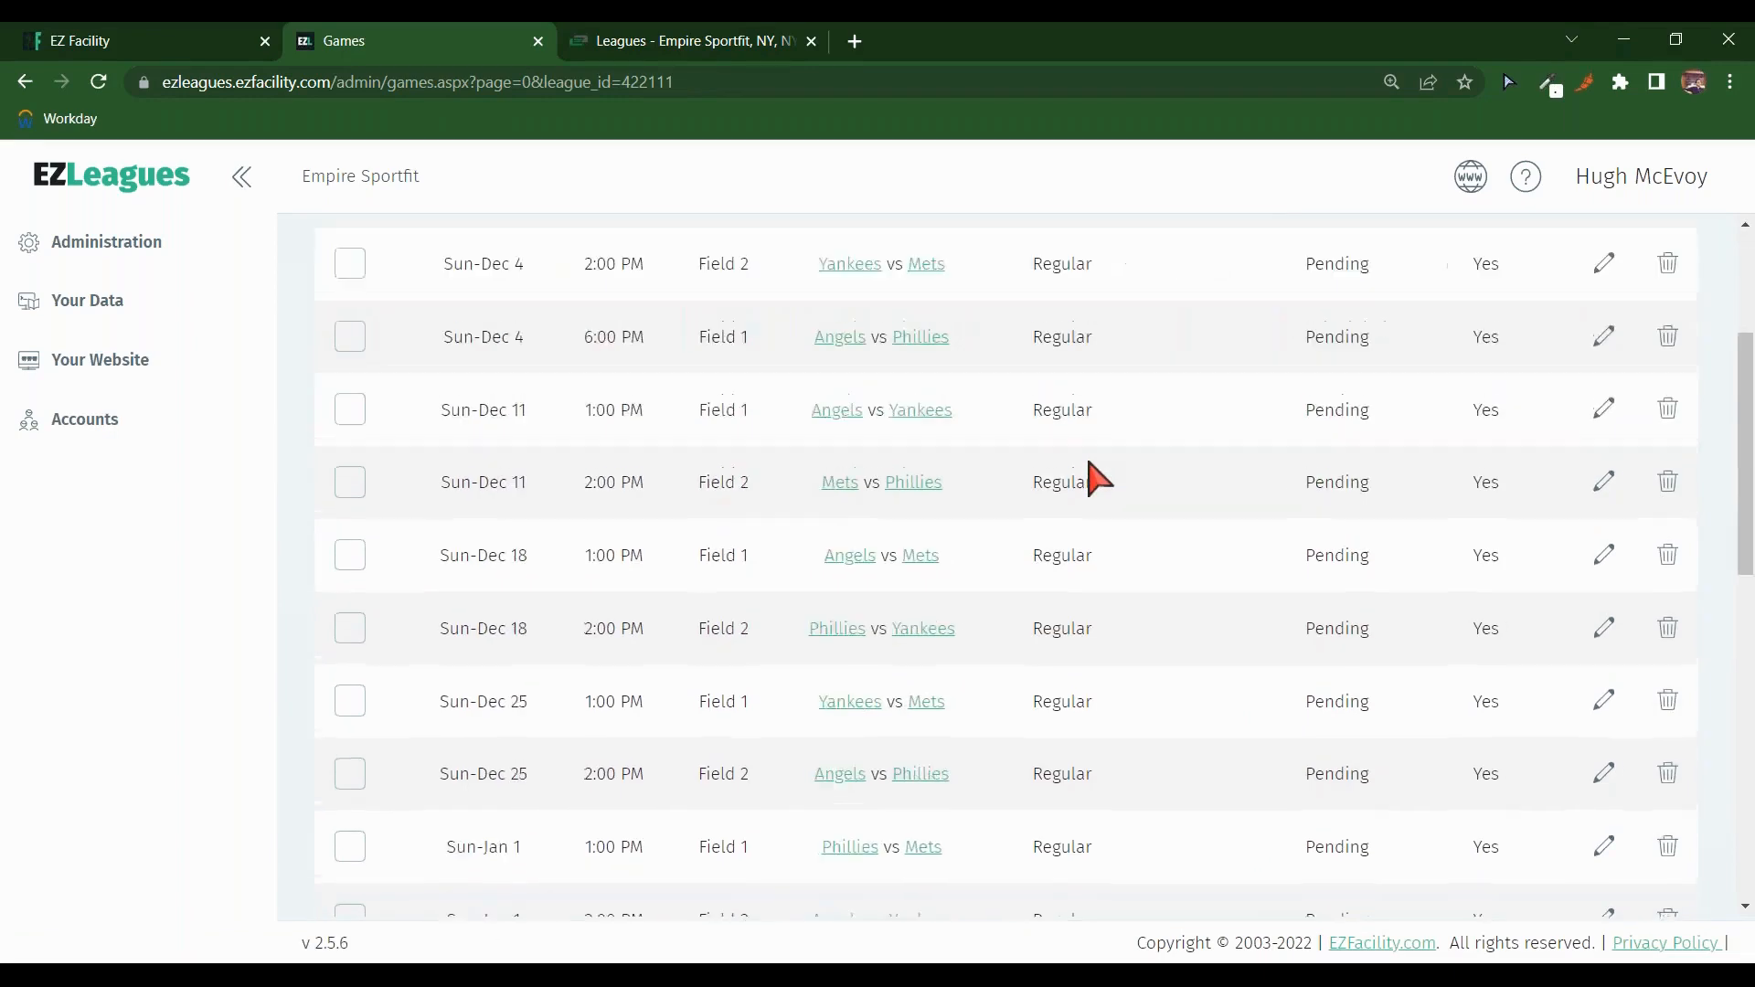
scroll(1097, 479, "down", 10)
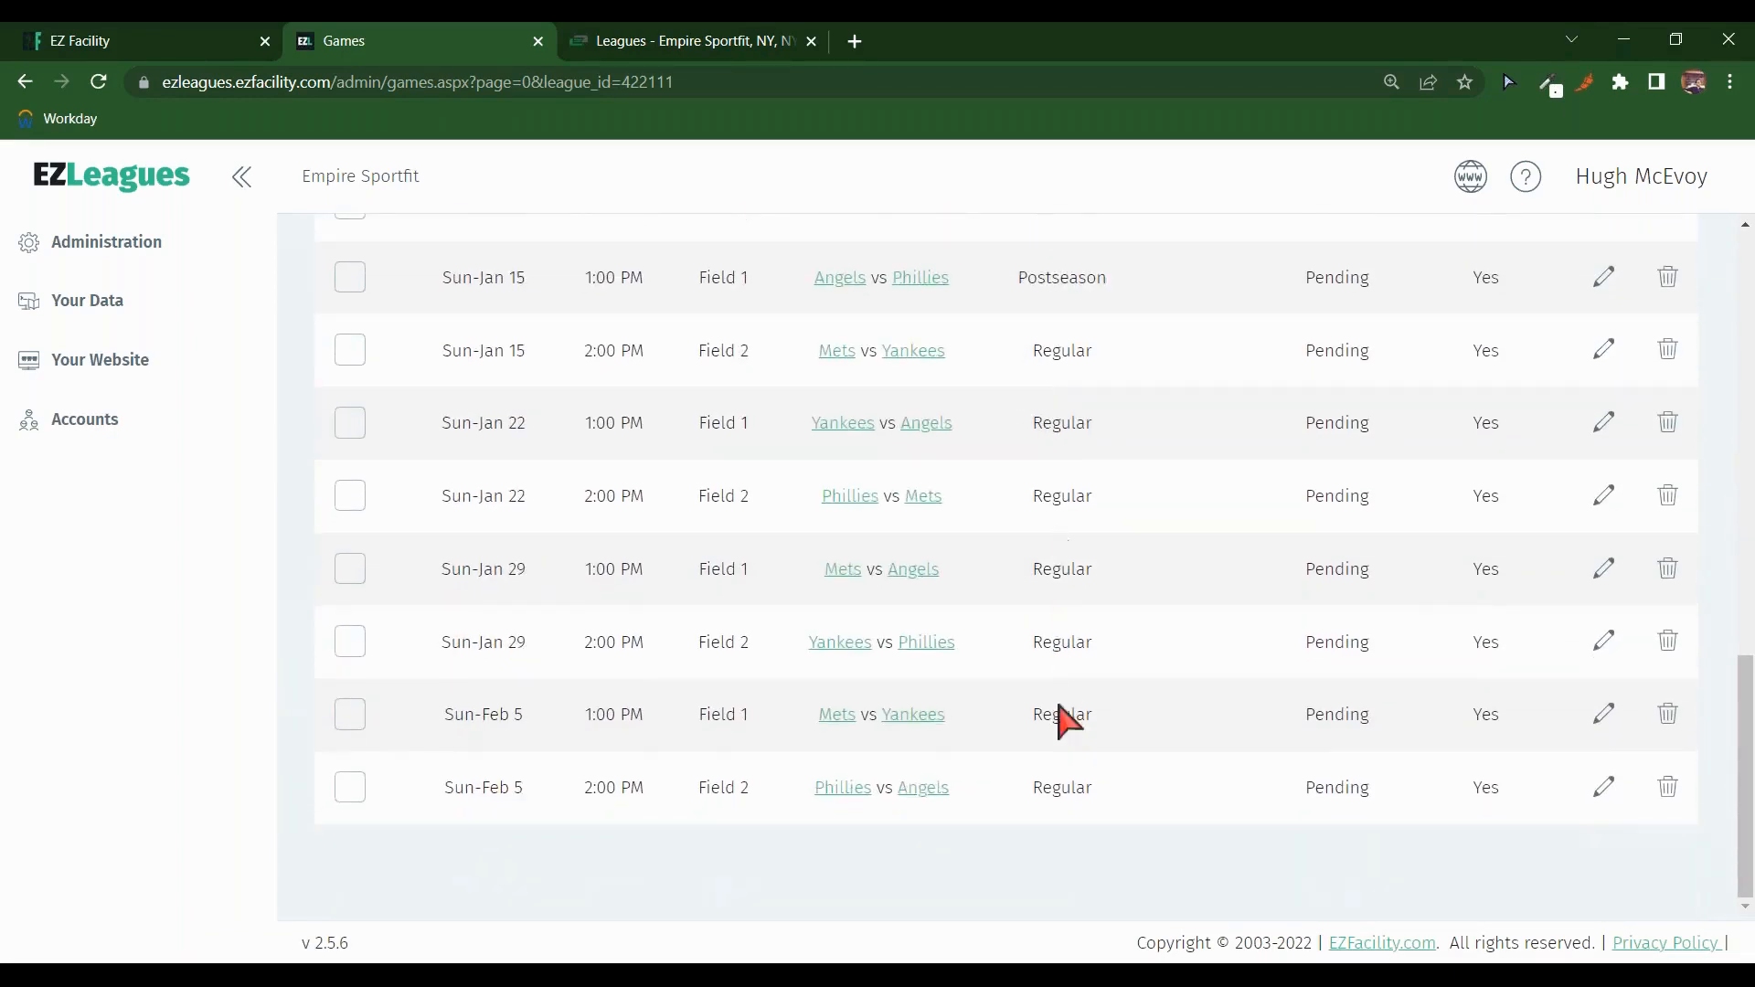
scroll(1069, 512, "up", 1)
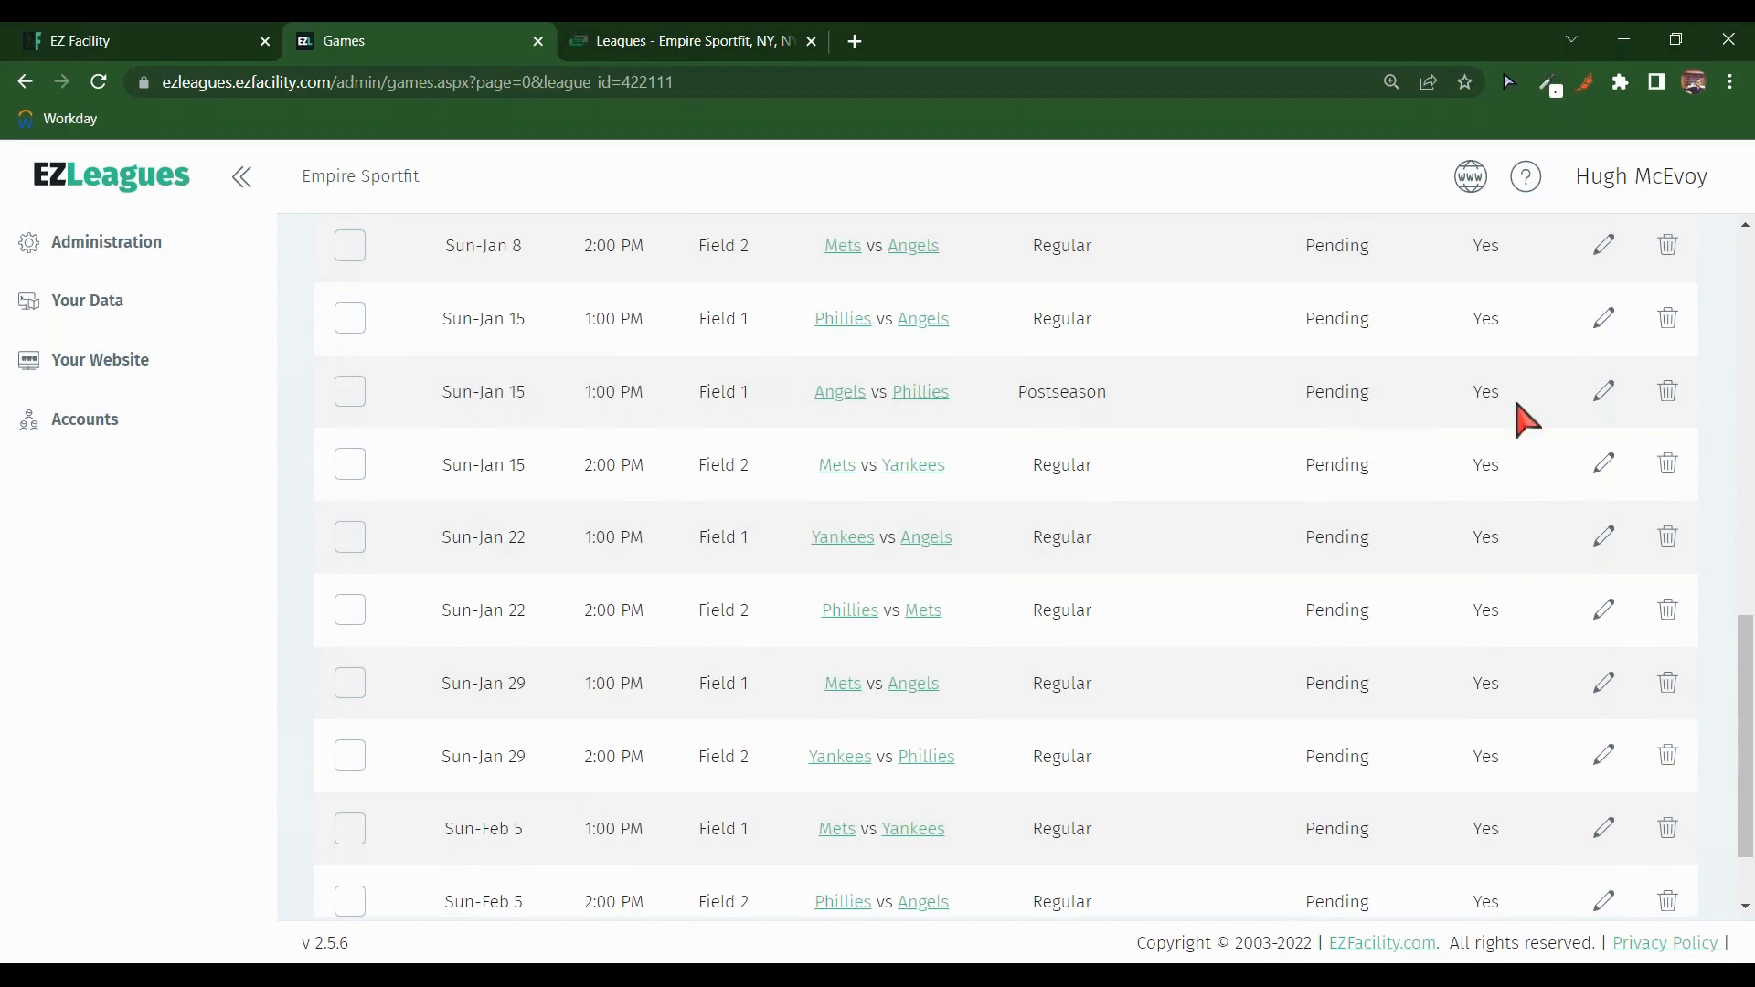
left_click(1604, 395)
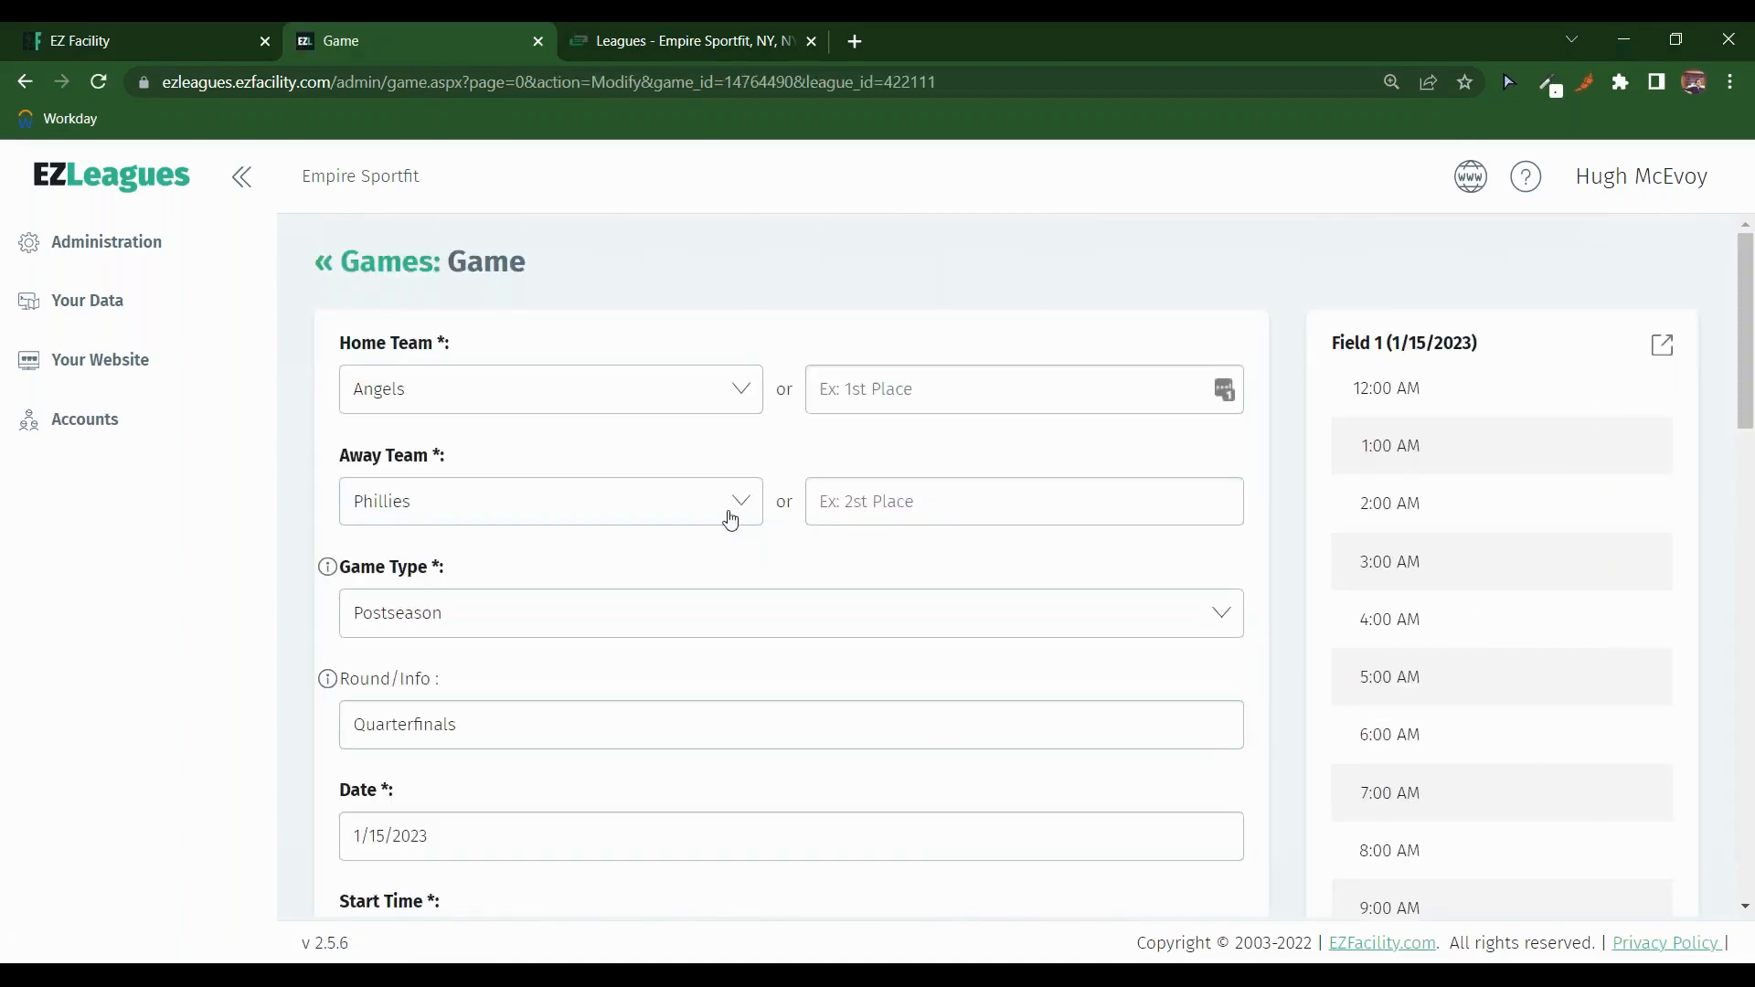
Step: Set the postseason game's date to 2/5/2023, save the game and check its entry in the games list
scroll(694, 494, "down", 6)
scroll(549, 439, "up", 2)
left_click(463, 377)
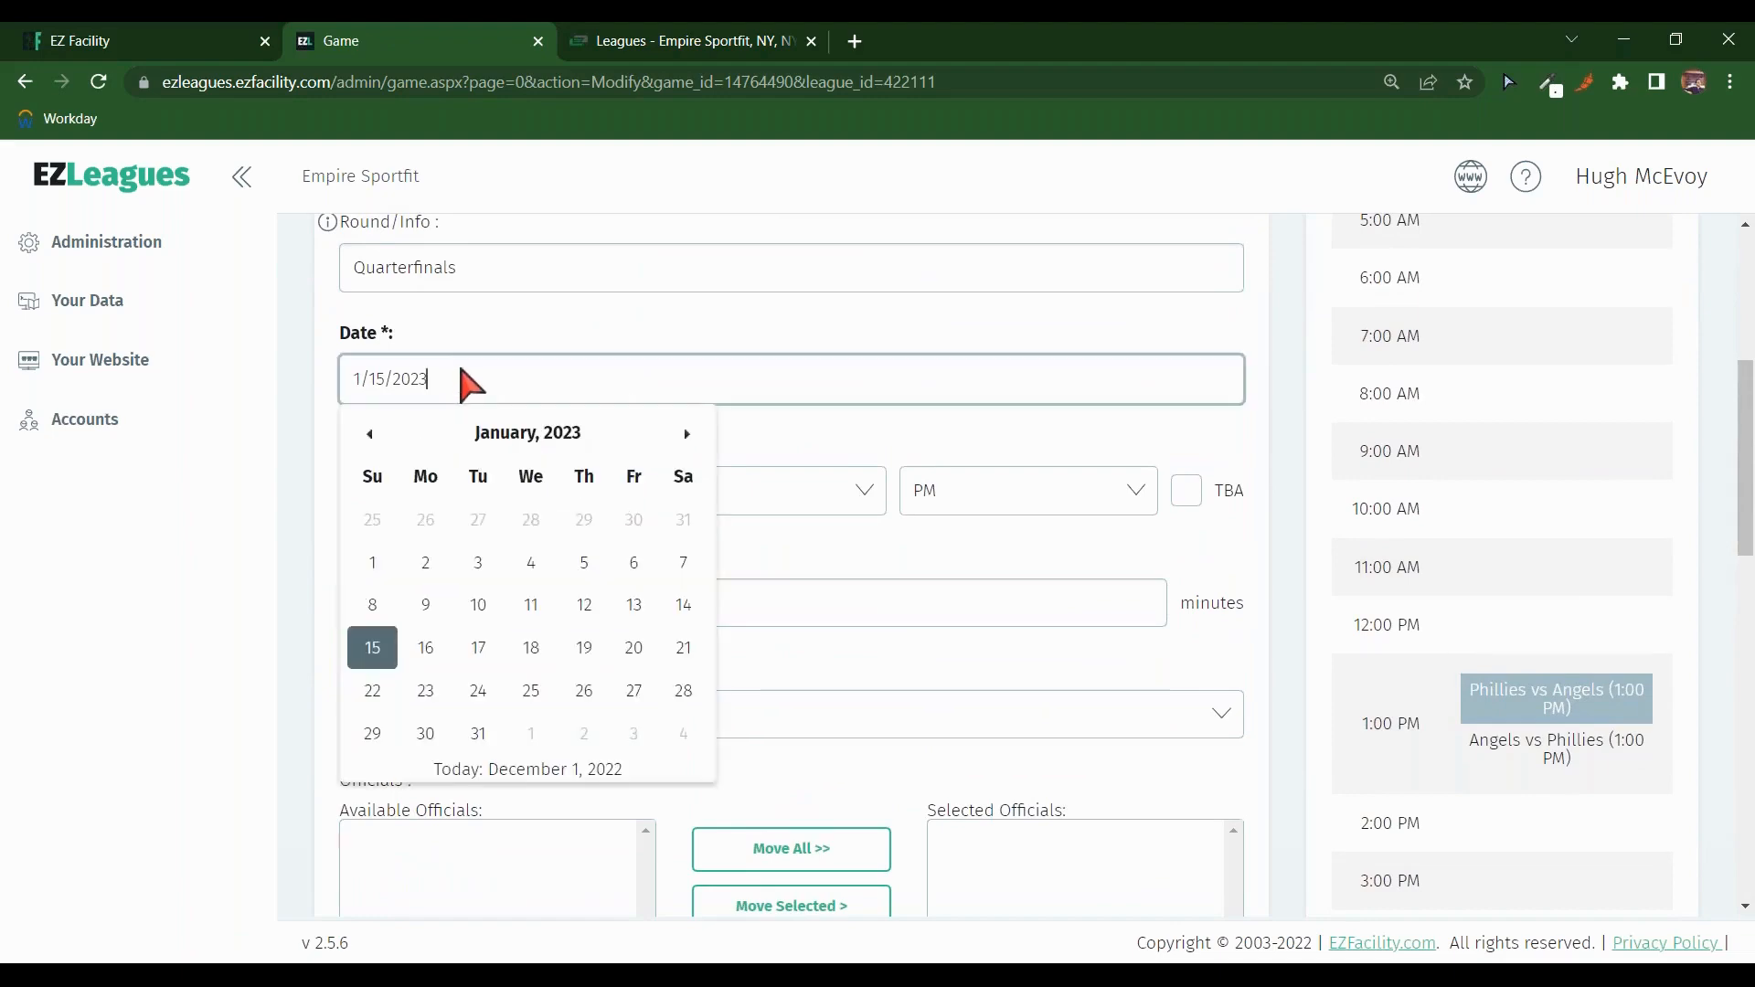
left_click(689, 436)
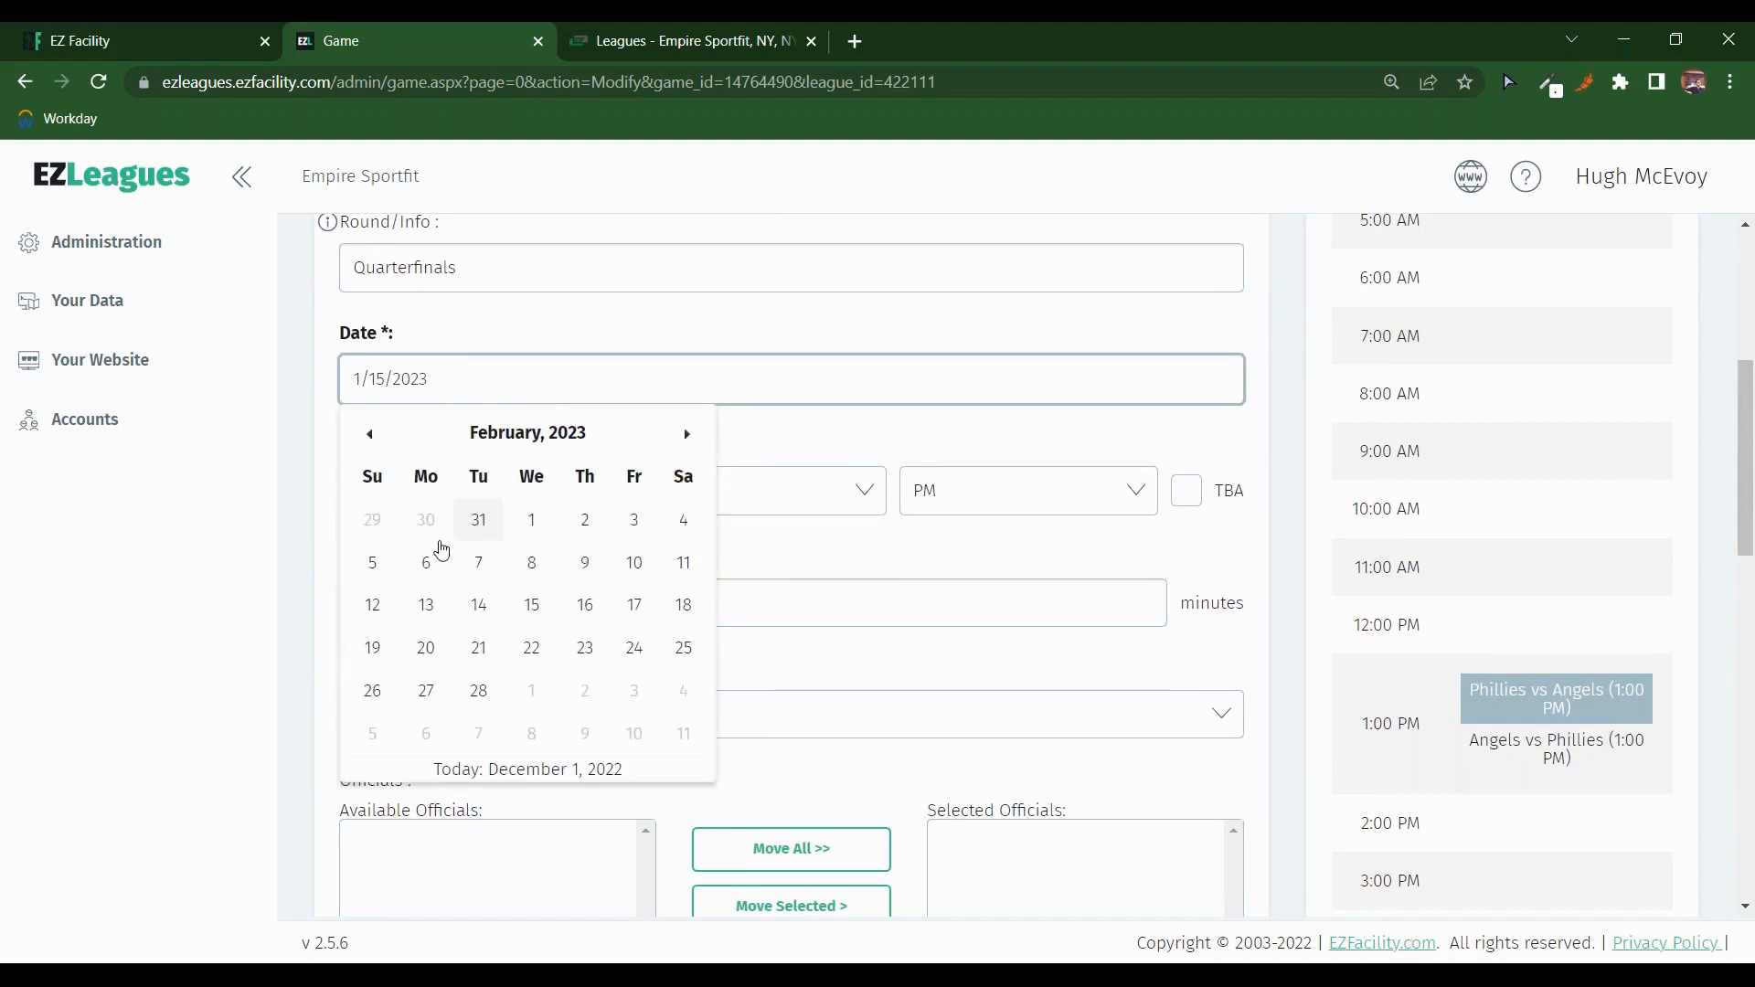
left_click(372, 562)
scroll(942, 494, "down", 1)
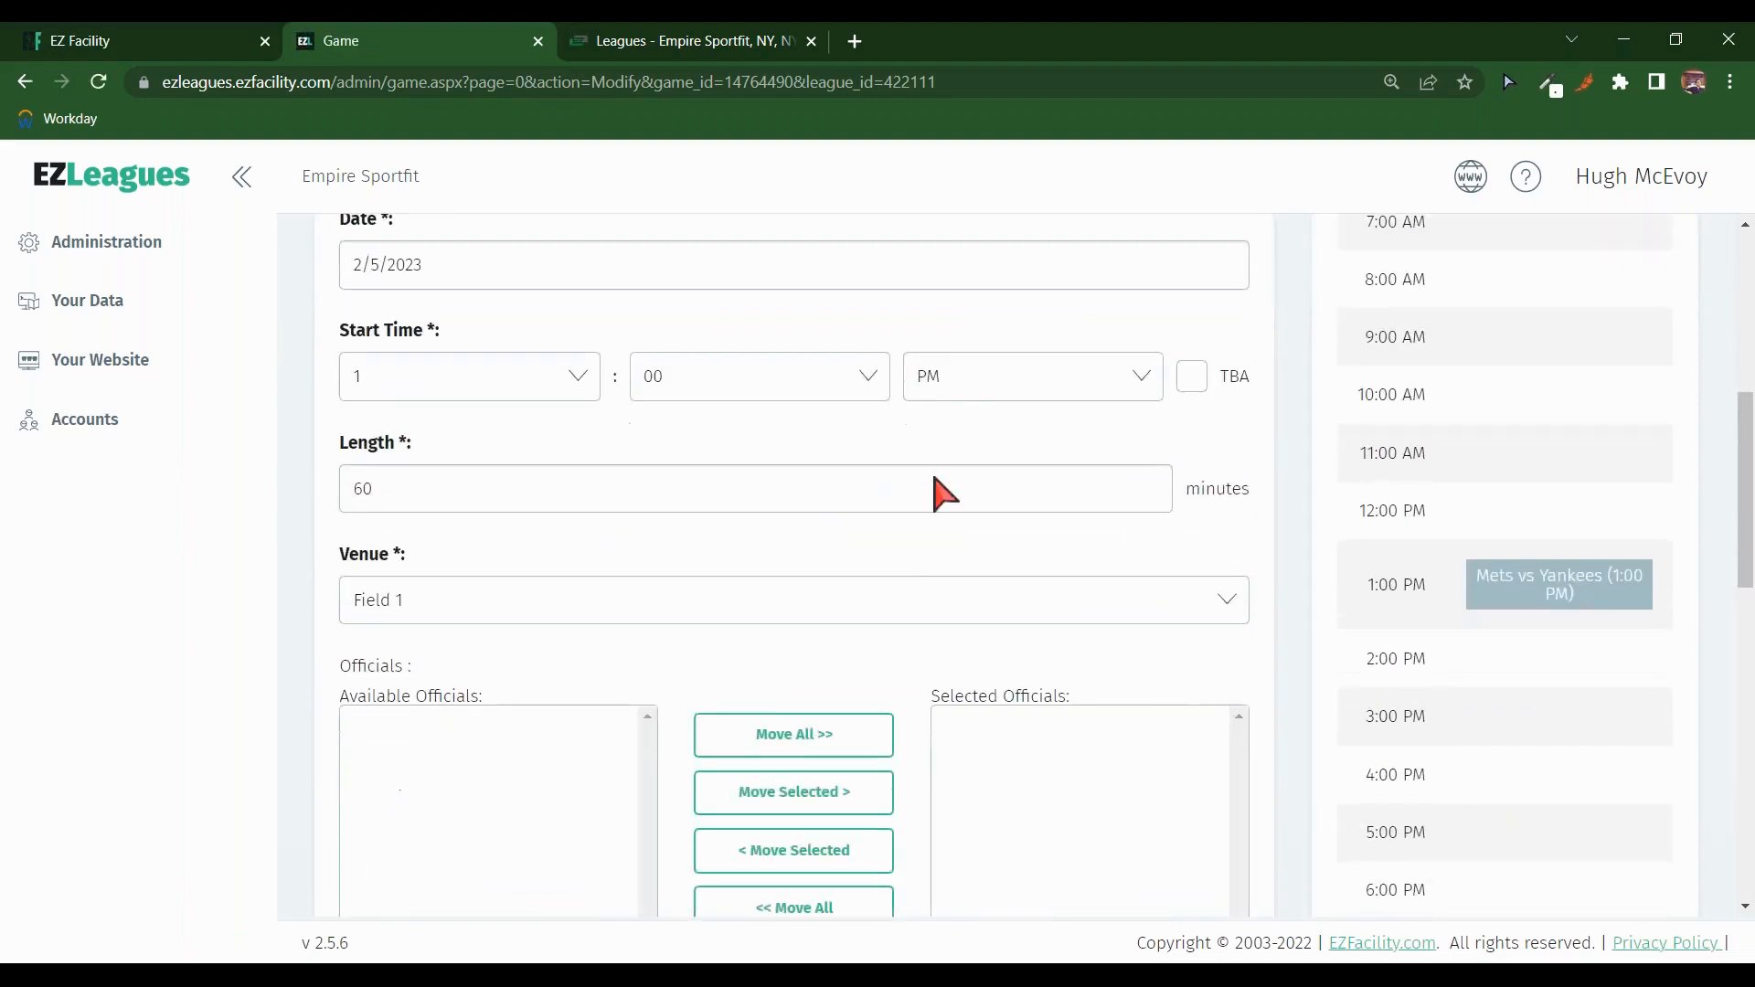
scroll(942, 493, "down", 10)
left_click(1148, 777)
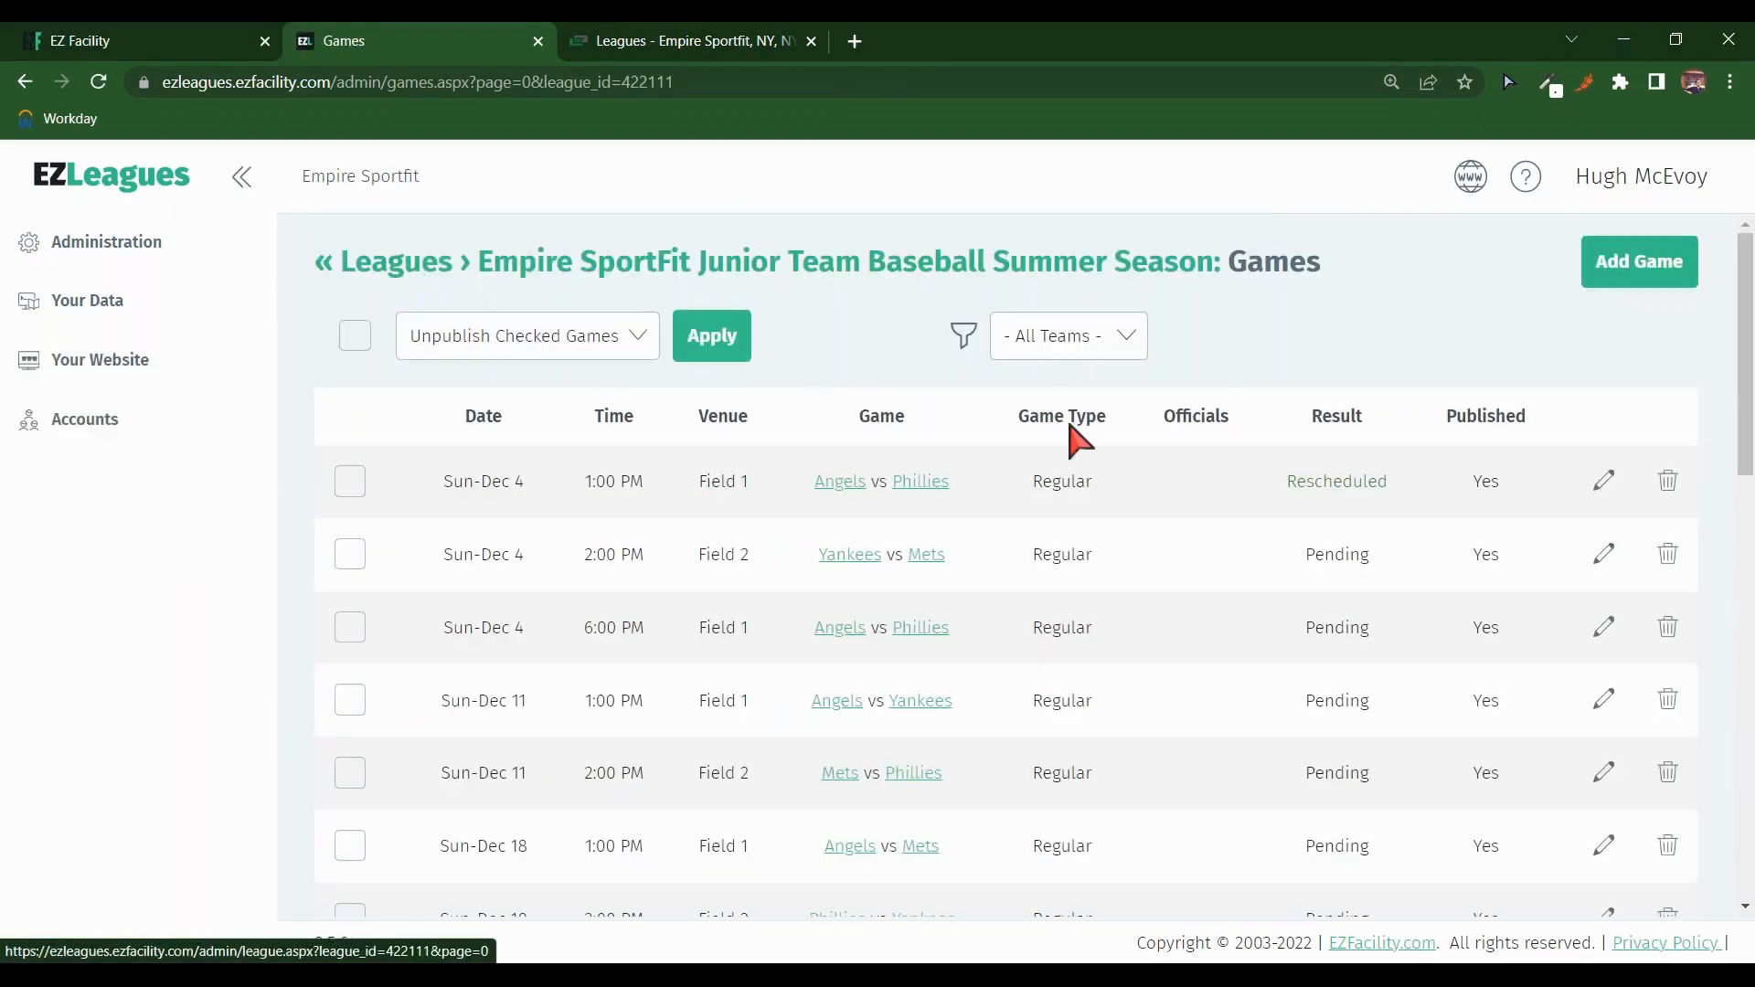
scroll(1097, 448, "down", 13)
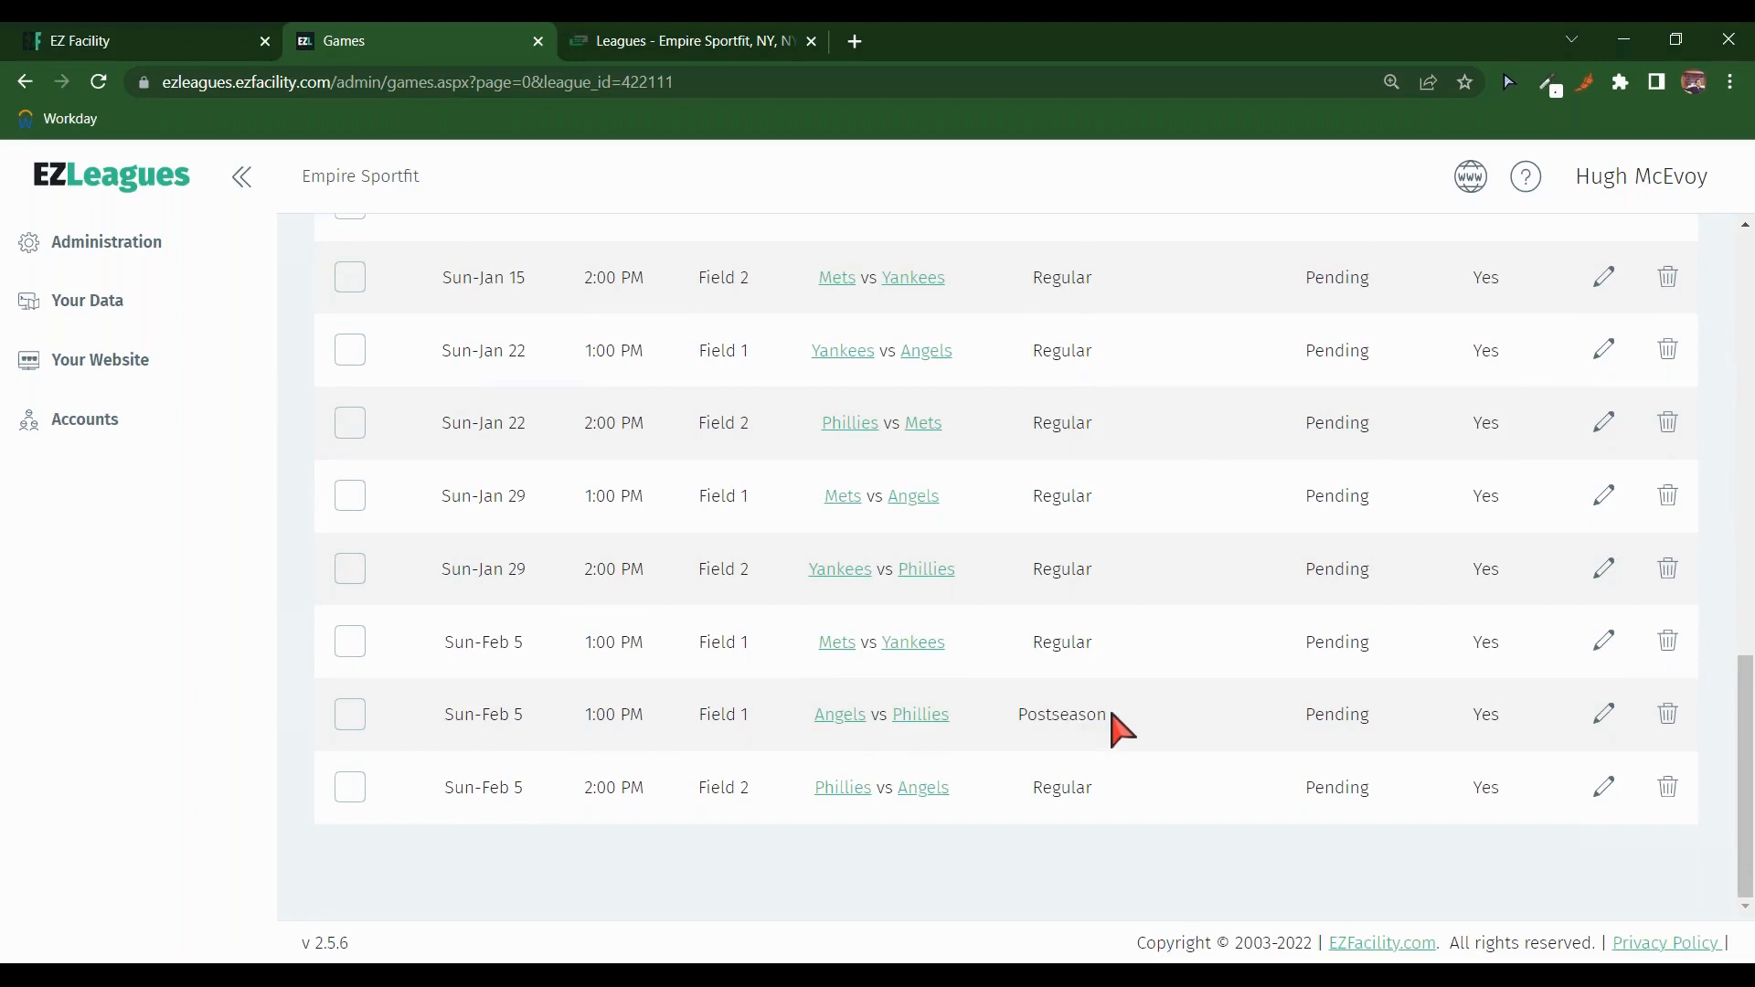
Step: Switch to the public league website and look through the Empire SportFit Junior Team Baseball Summer Season's schedule to its last games
left_click(713, 41)
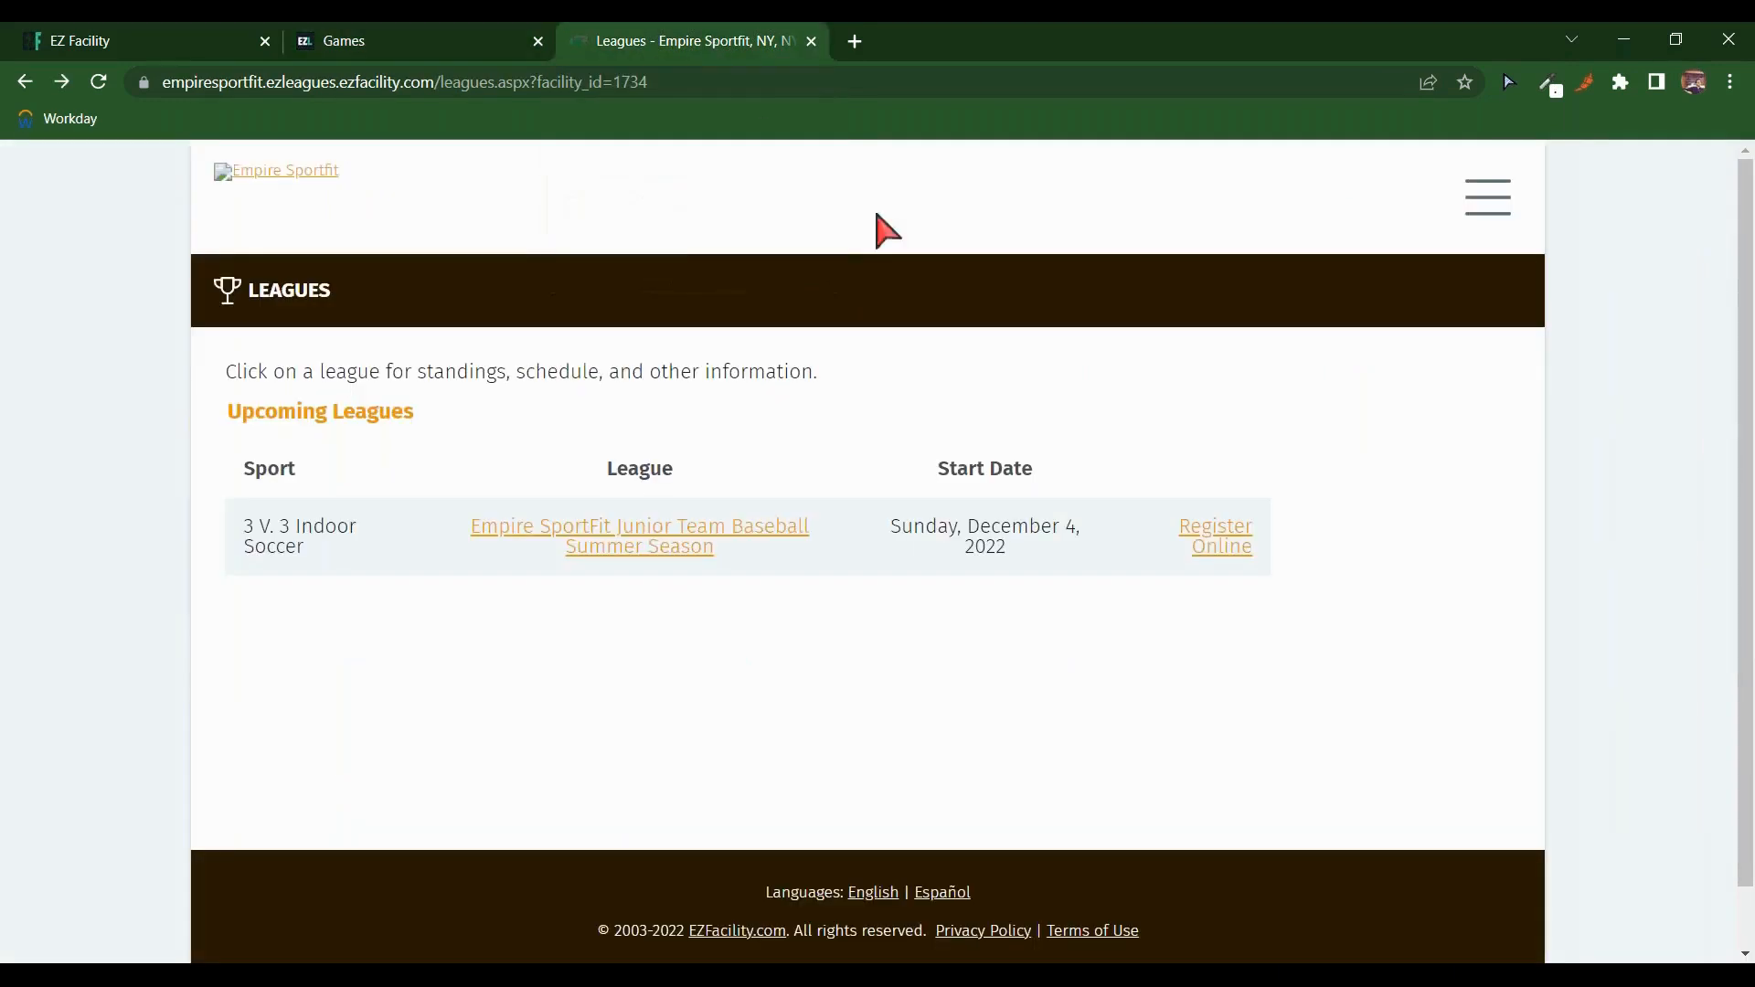
left_click(716, 549)
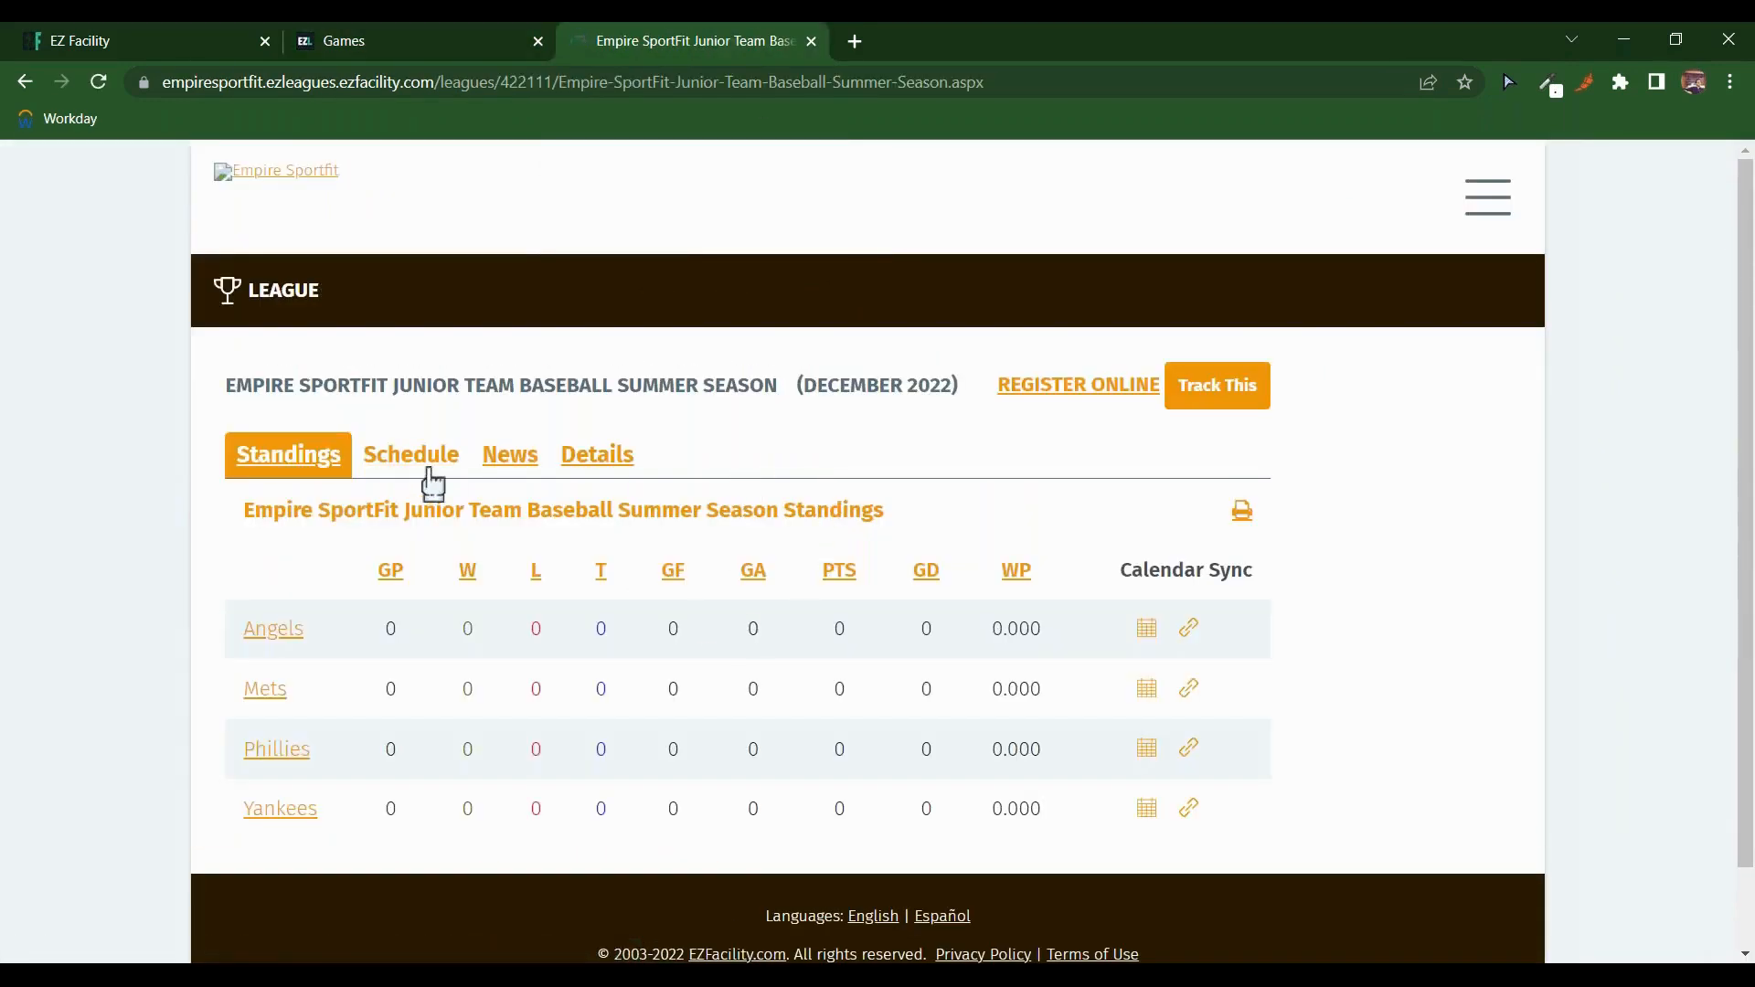
left_click(430, 471)
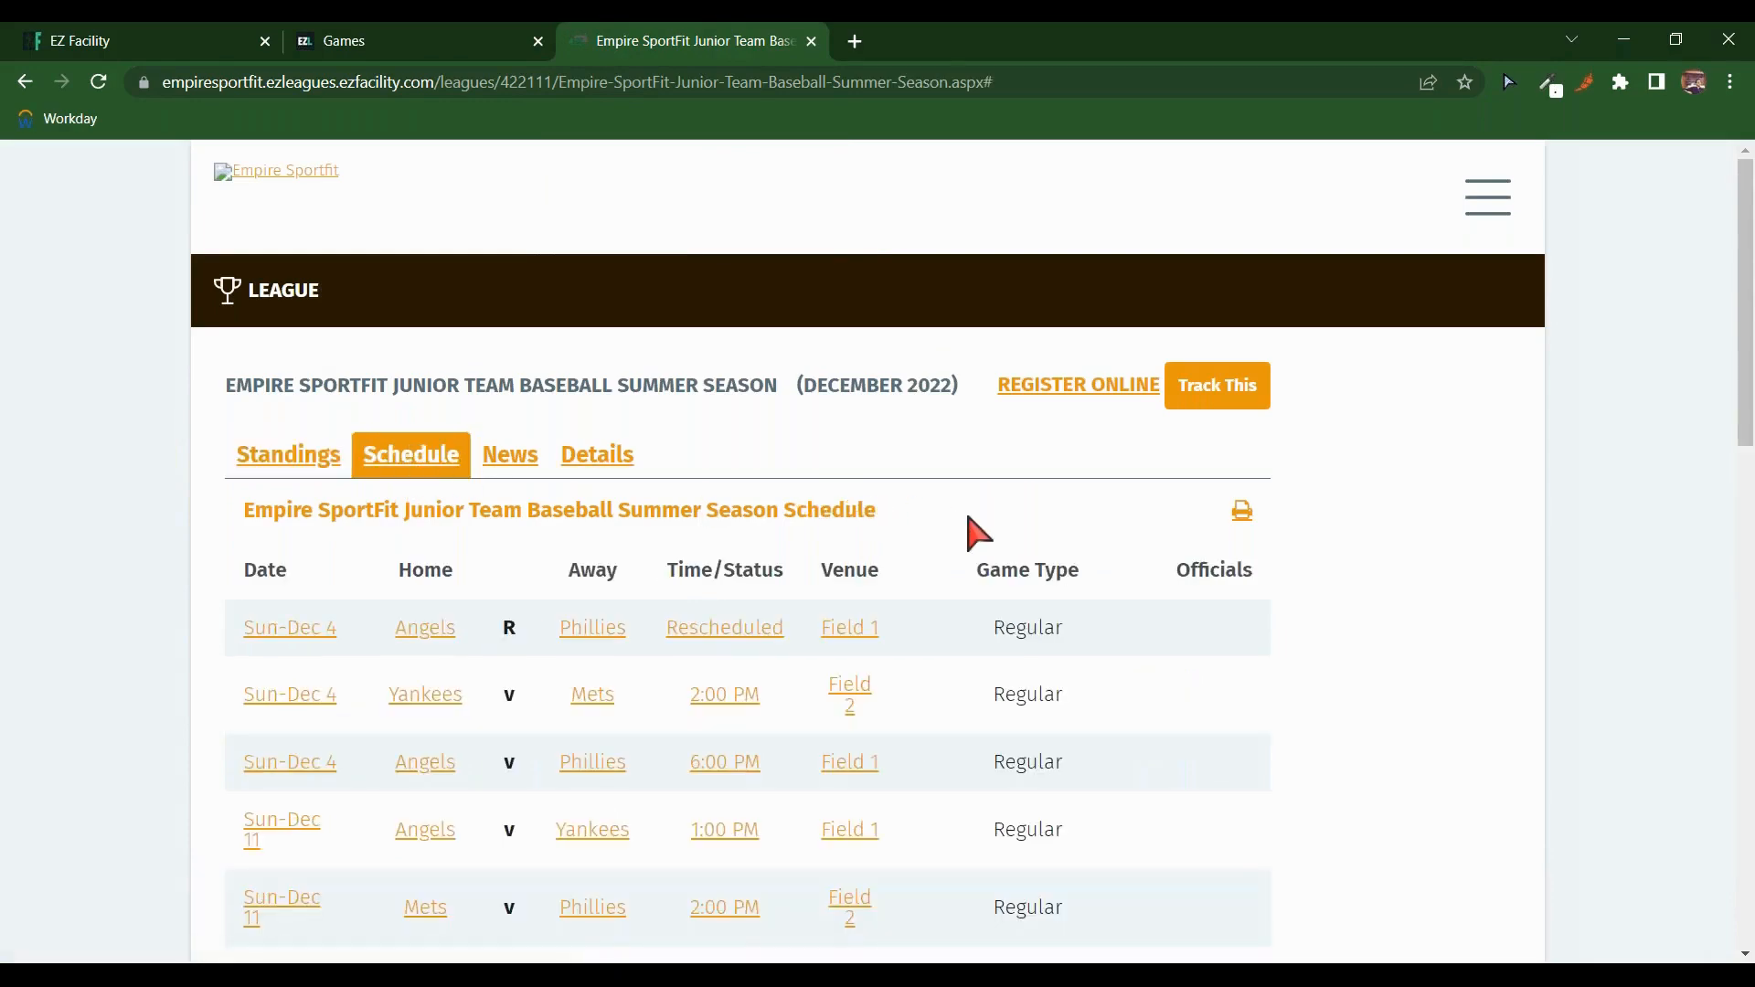
scroll(970, 519, "down", 15)
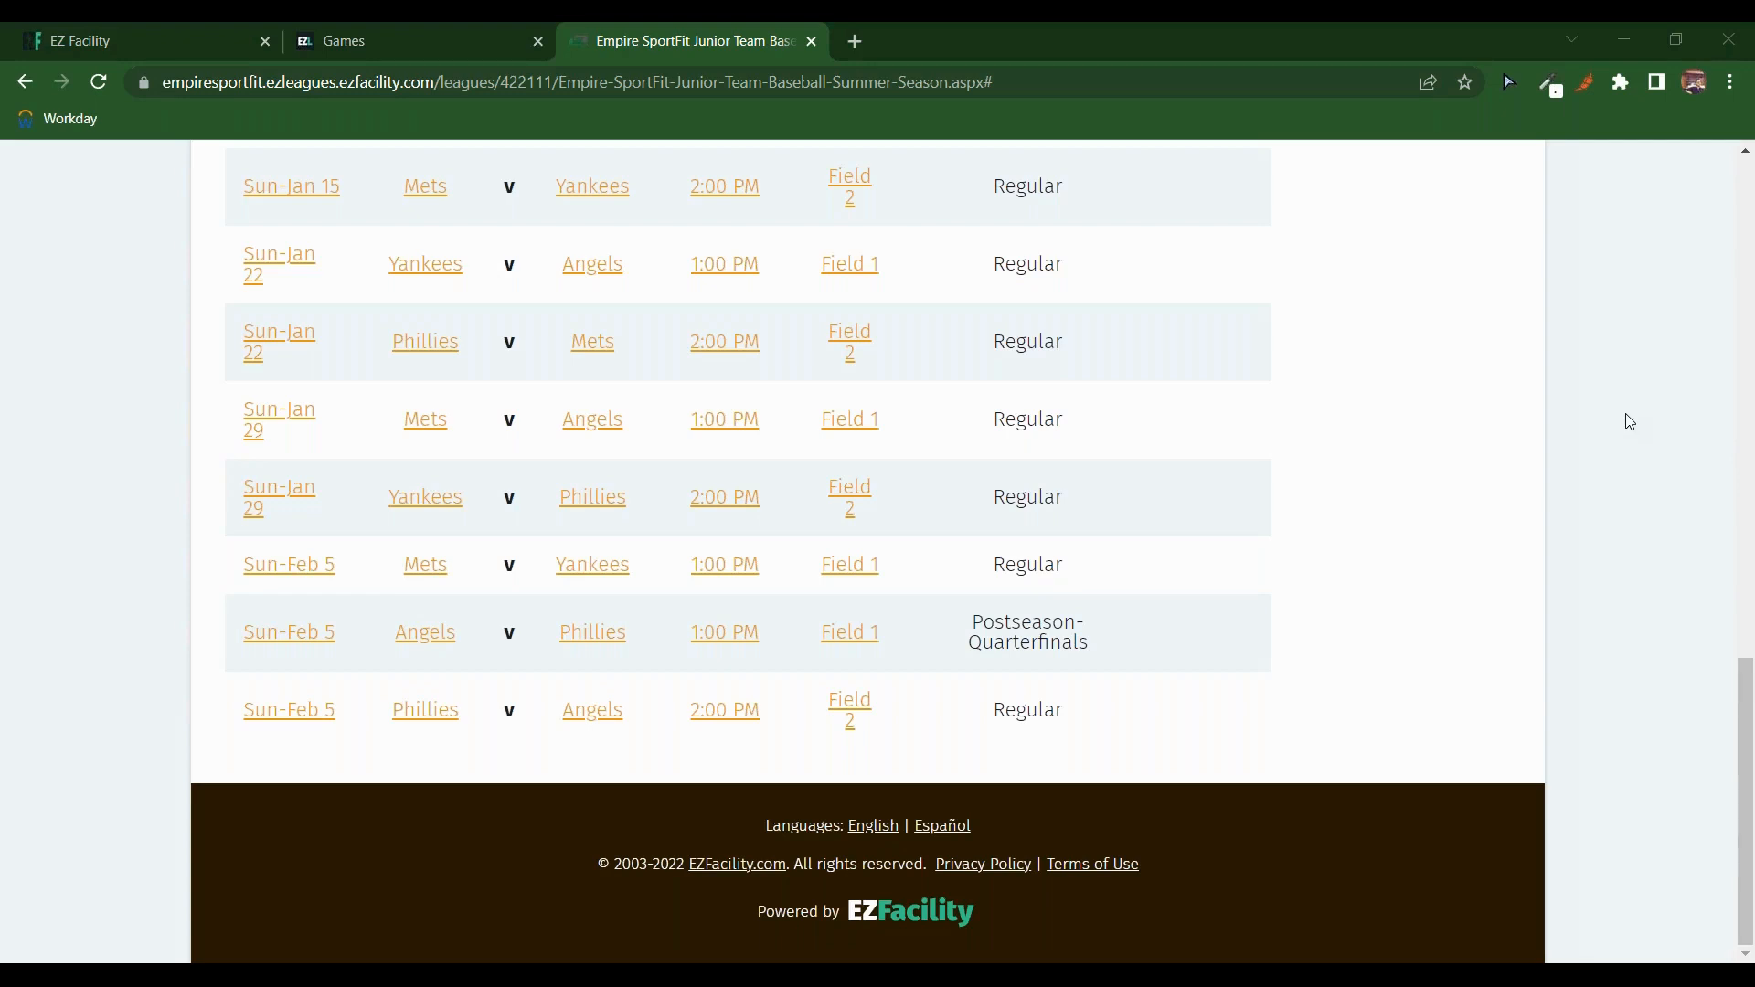
Step: Switch to EZFacility and examine the sport choices for publishing the Winter League group to EZLeagues
left_click(126, 38)
left_click(812, 547)
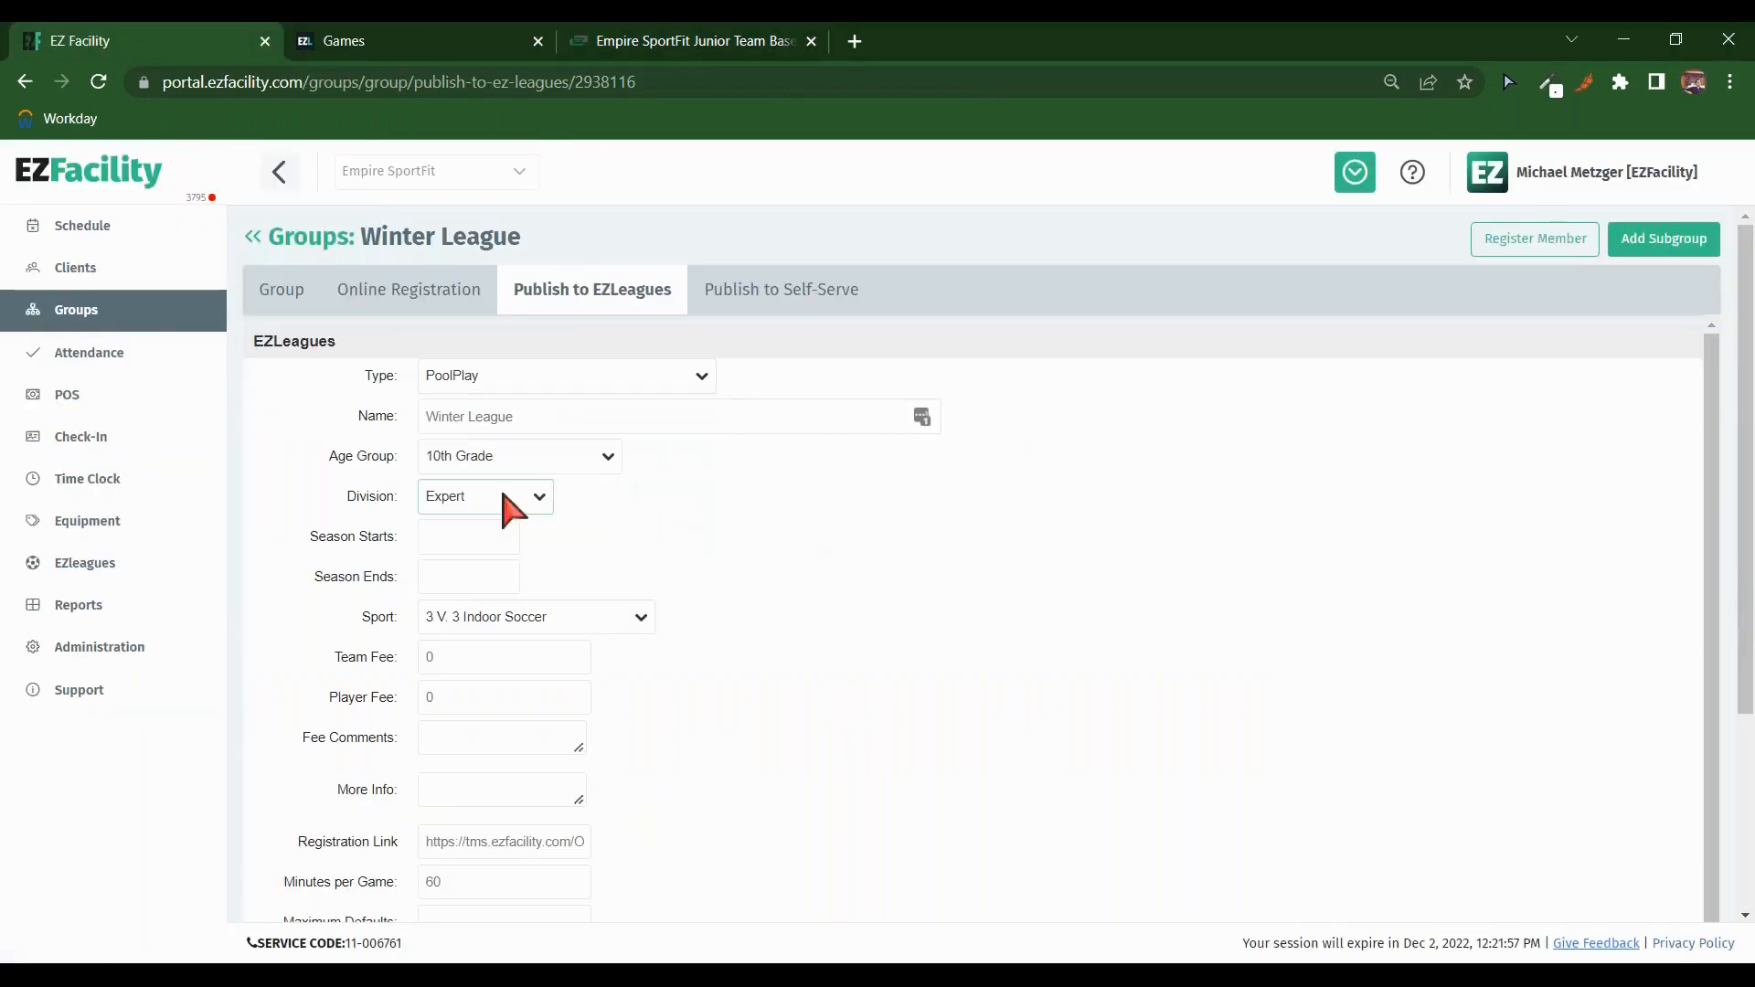
left_click(546, 622)
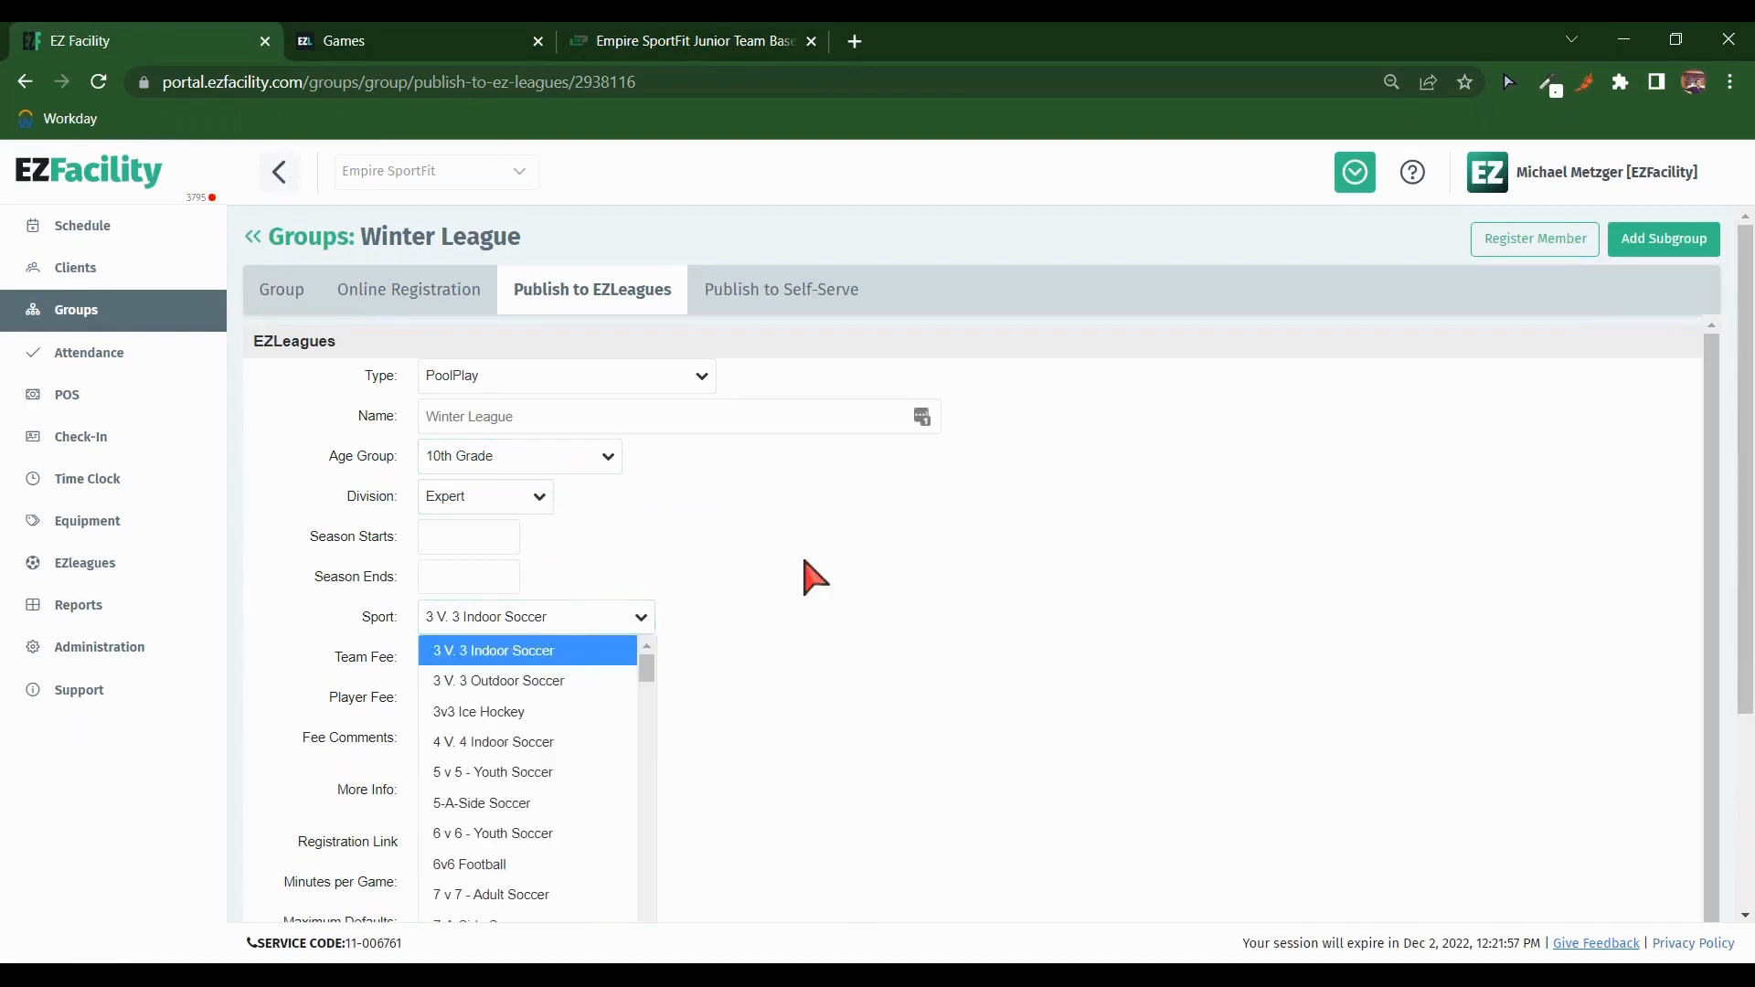
scroll(779, 585, "down", 3)
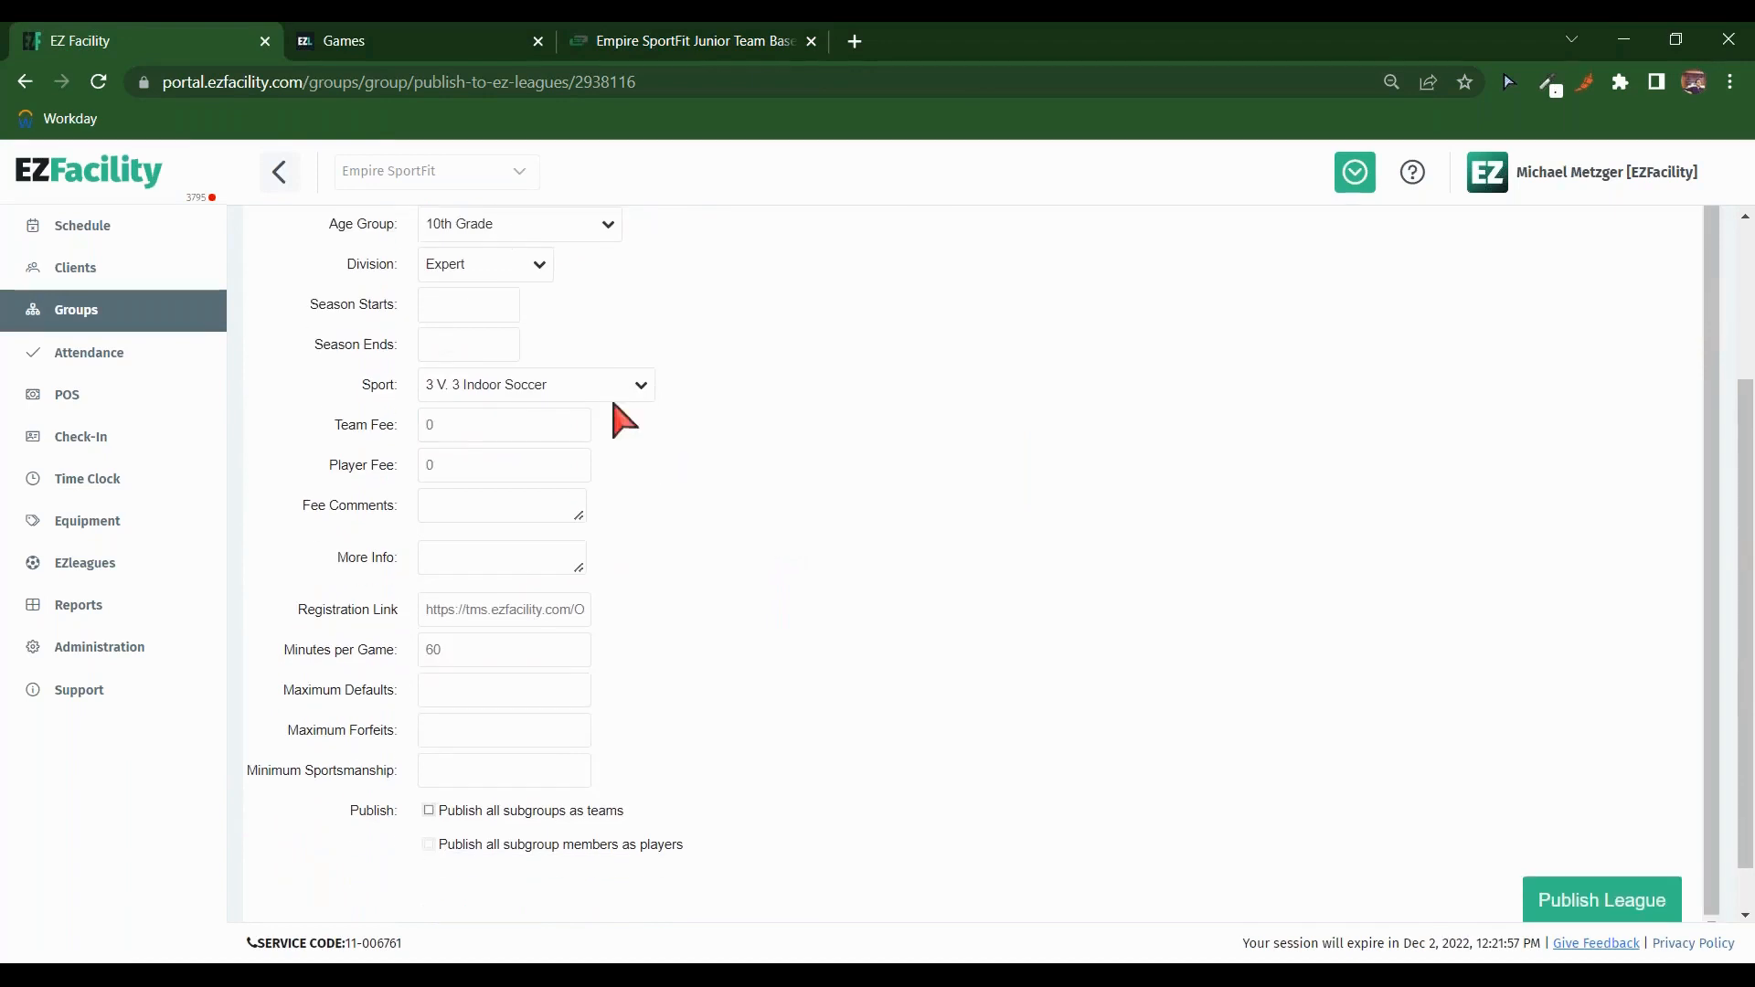
left_click(618, 396)
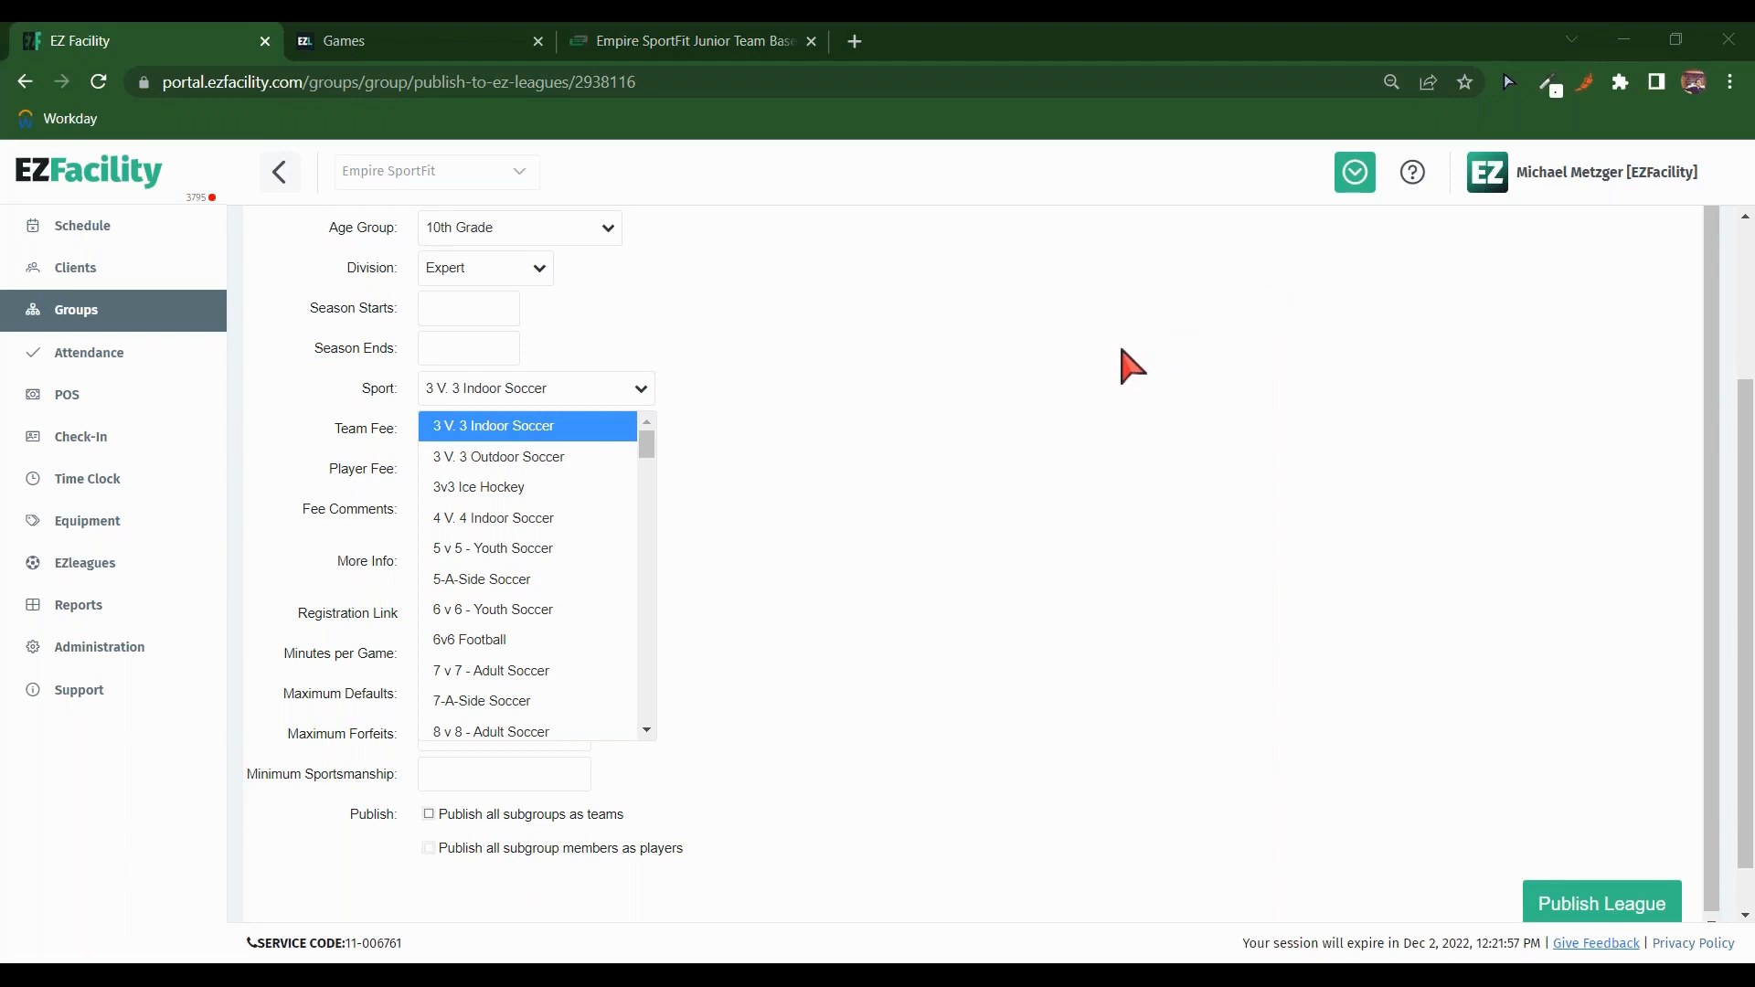
scroll(1123, 370, "up", 3)
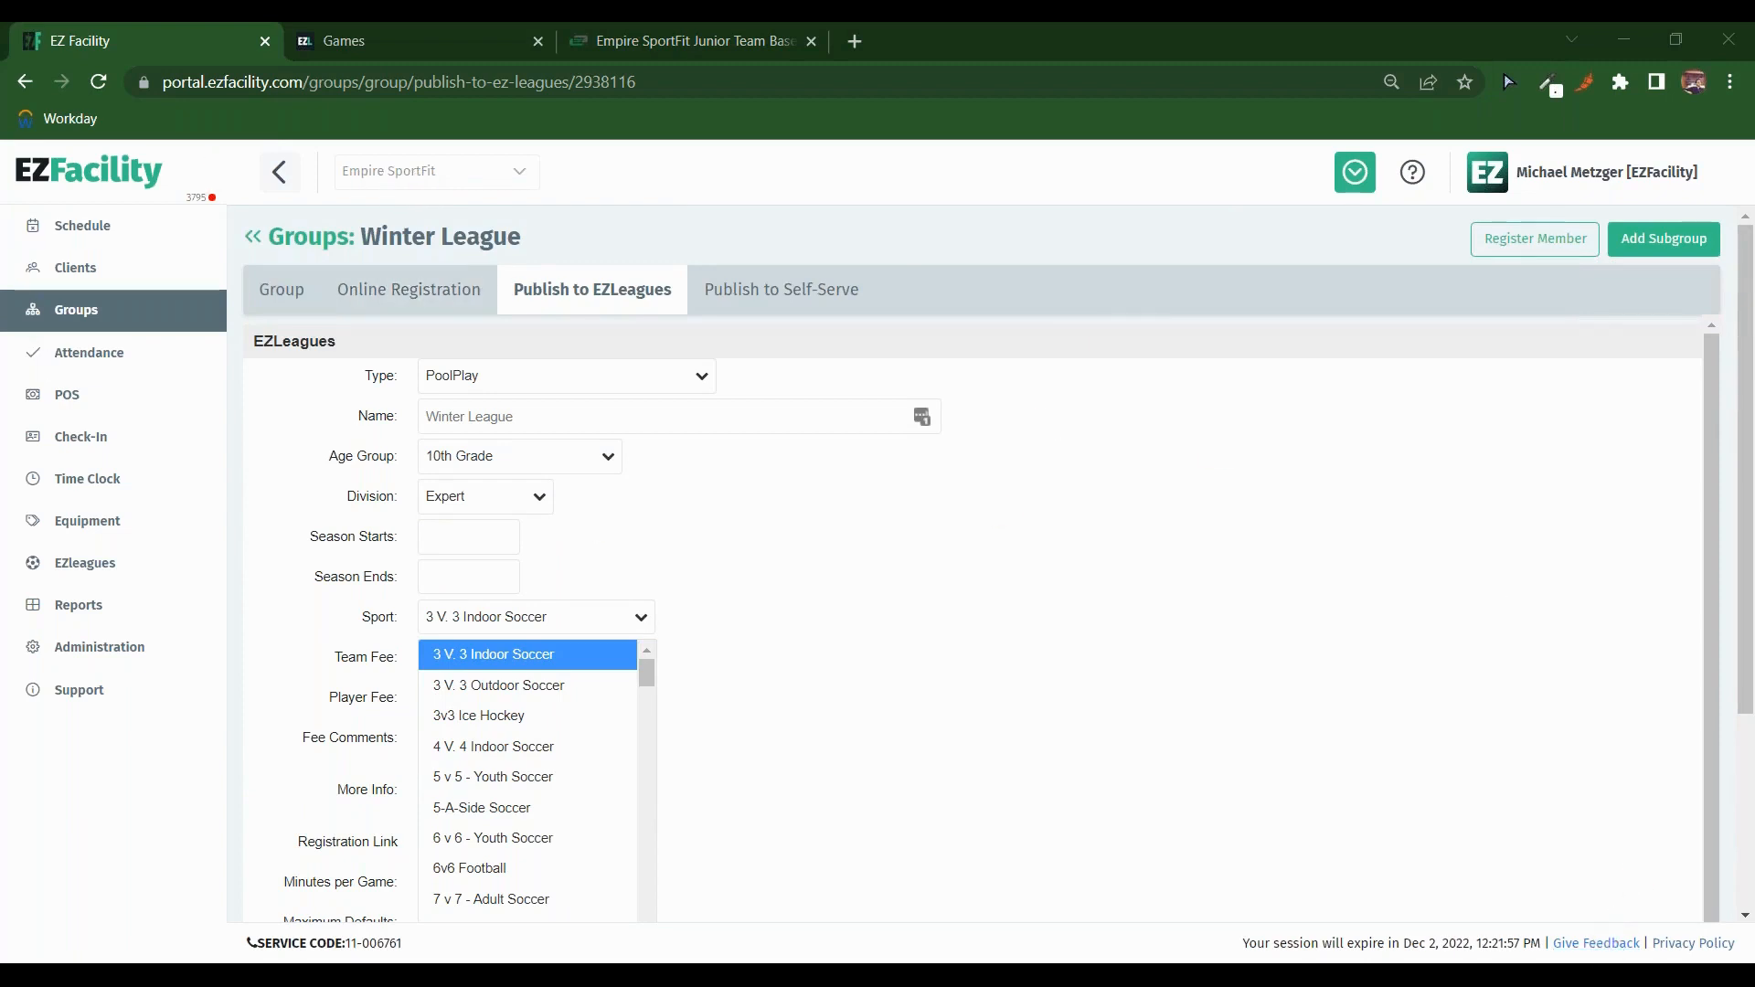
Step: Open the feedback form, choose General Feedback to view its comment field, and close the form without submitting
left_click(1596, 942)
left_click(766, 585)
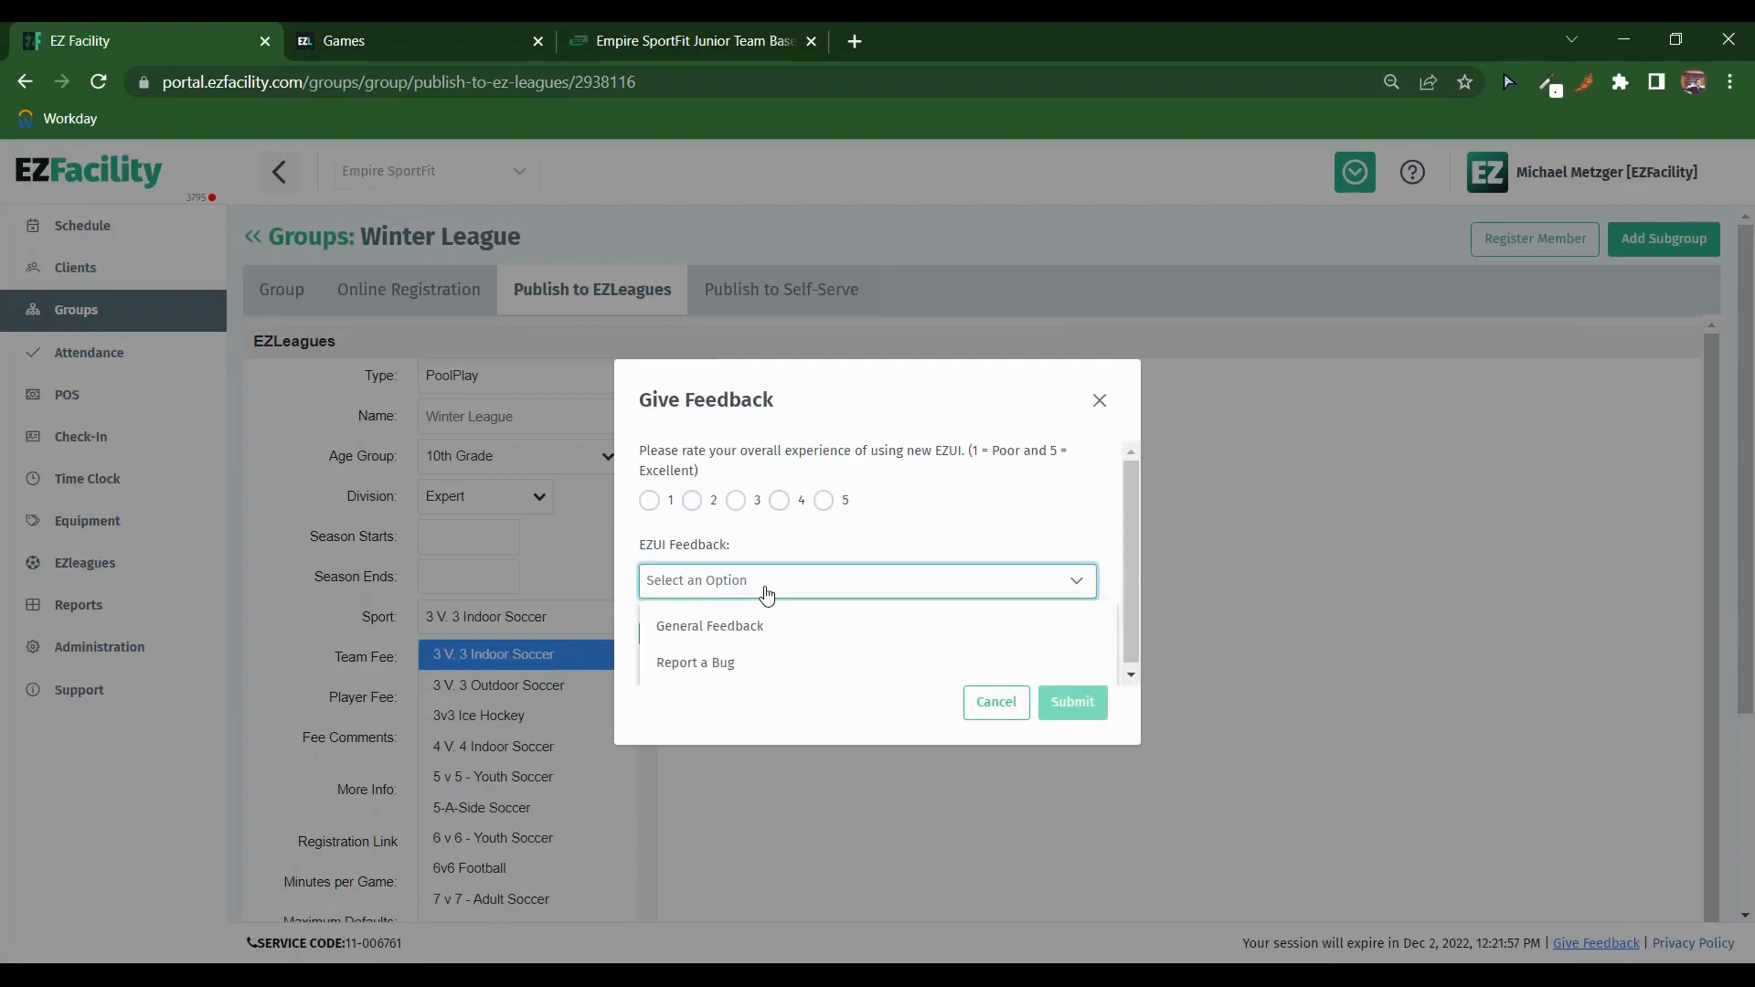
left_click(803, 544)
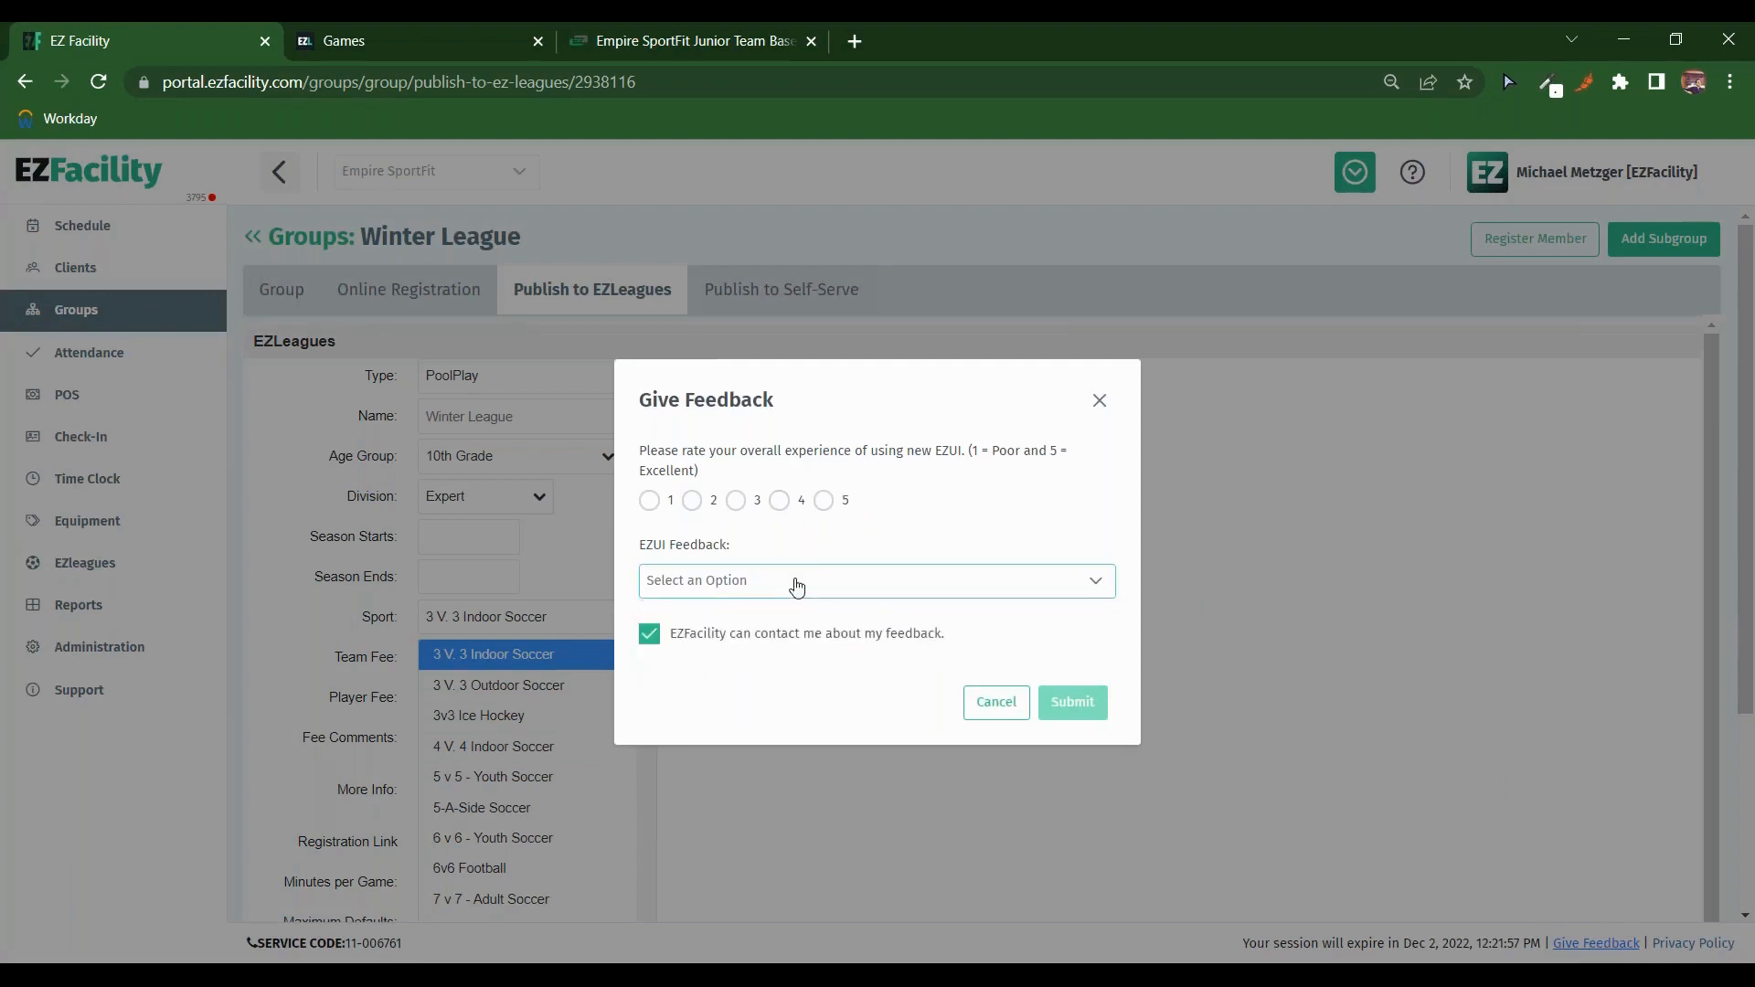
left_click(797, 586)
left_click(788, 626)
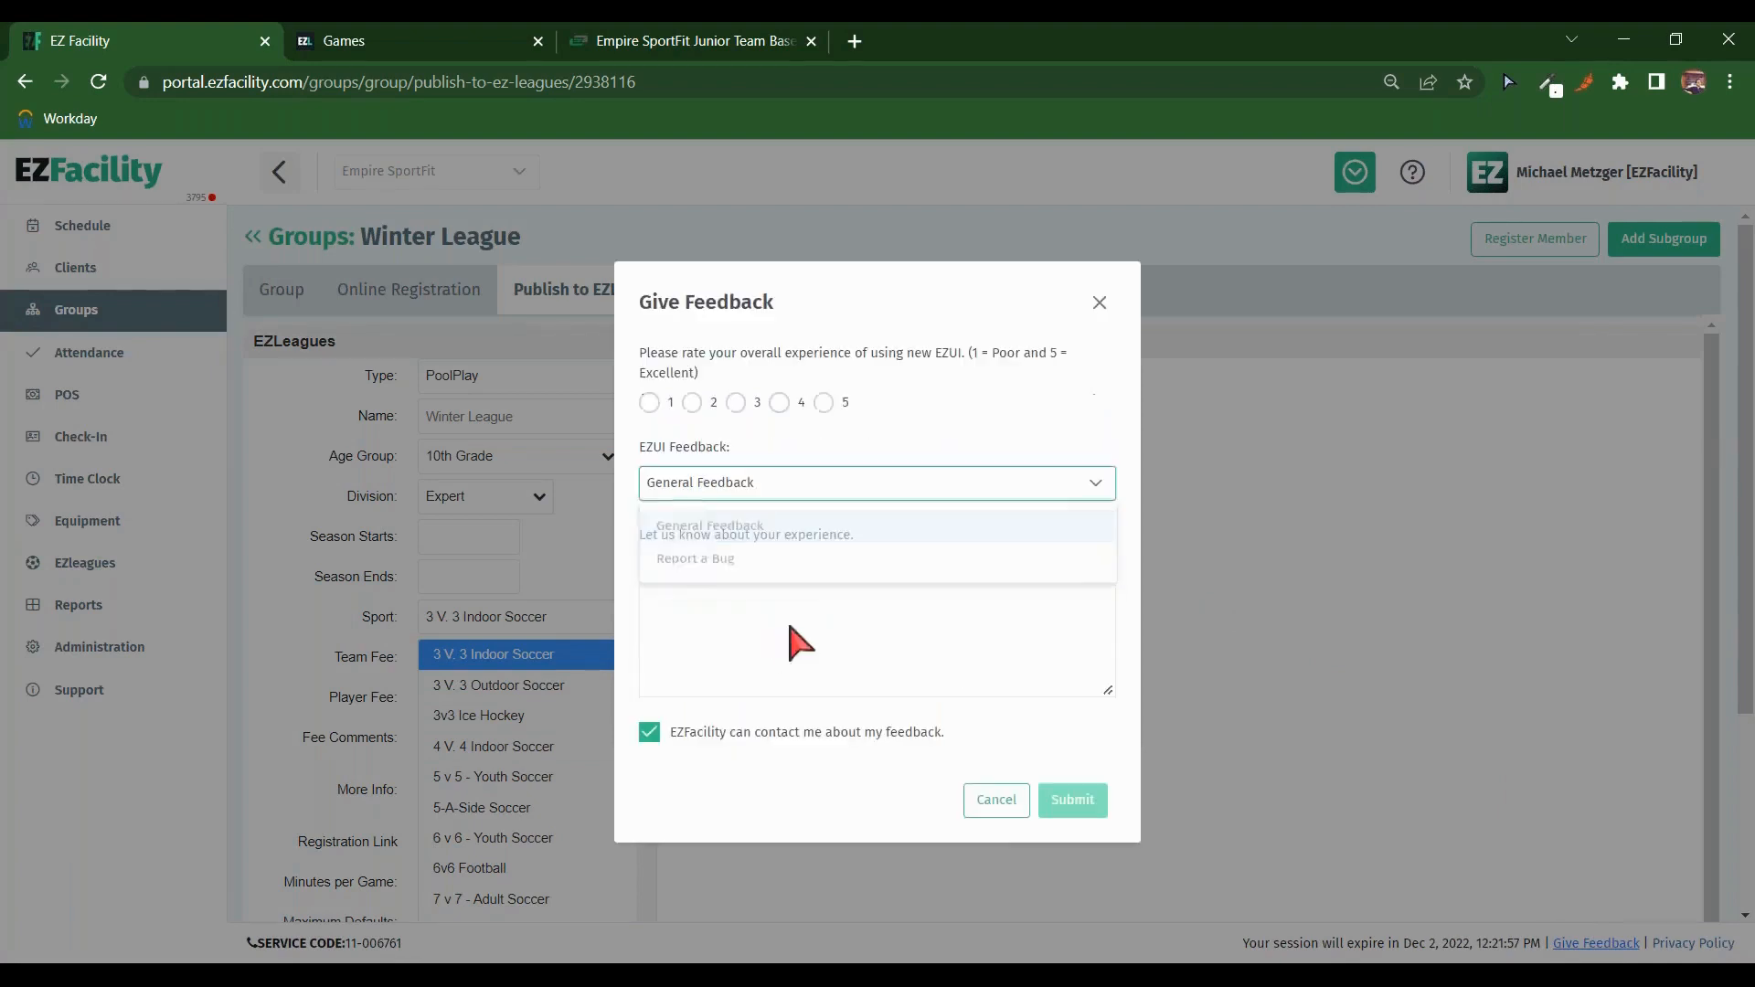
left_click(800, 647)
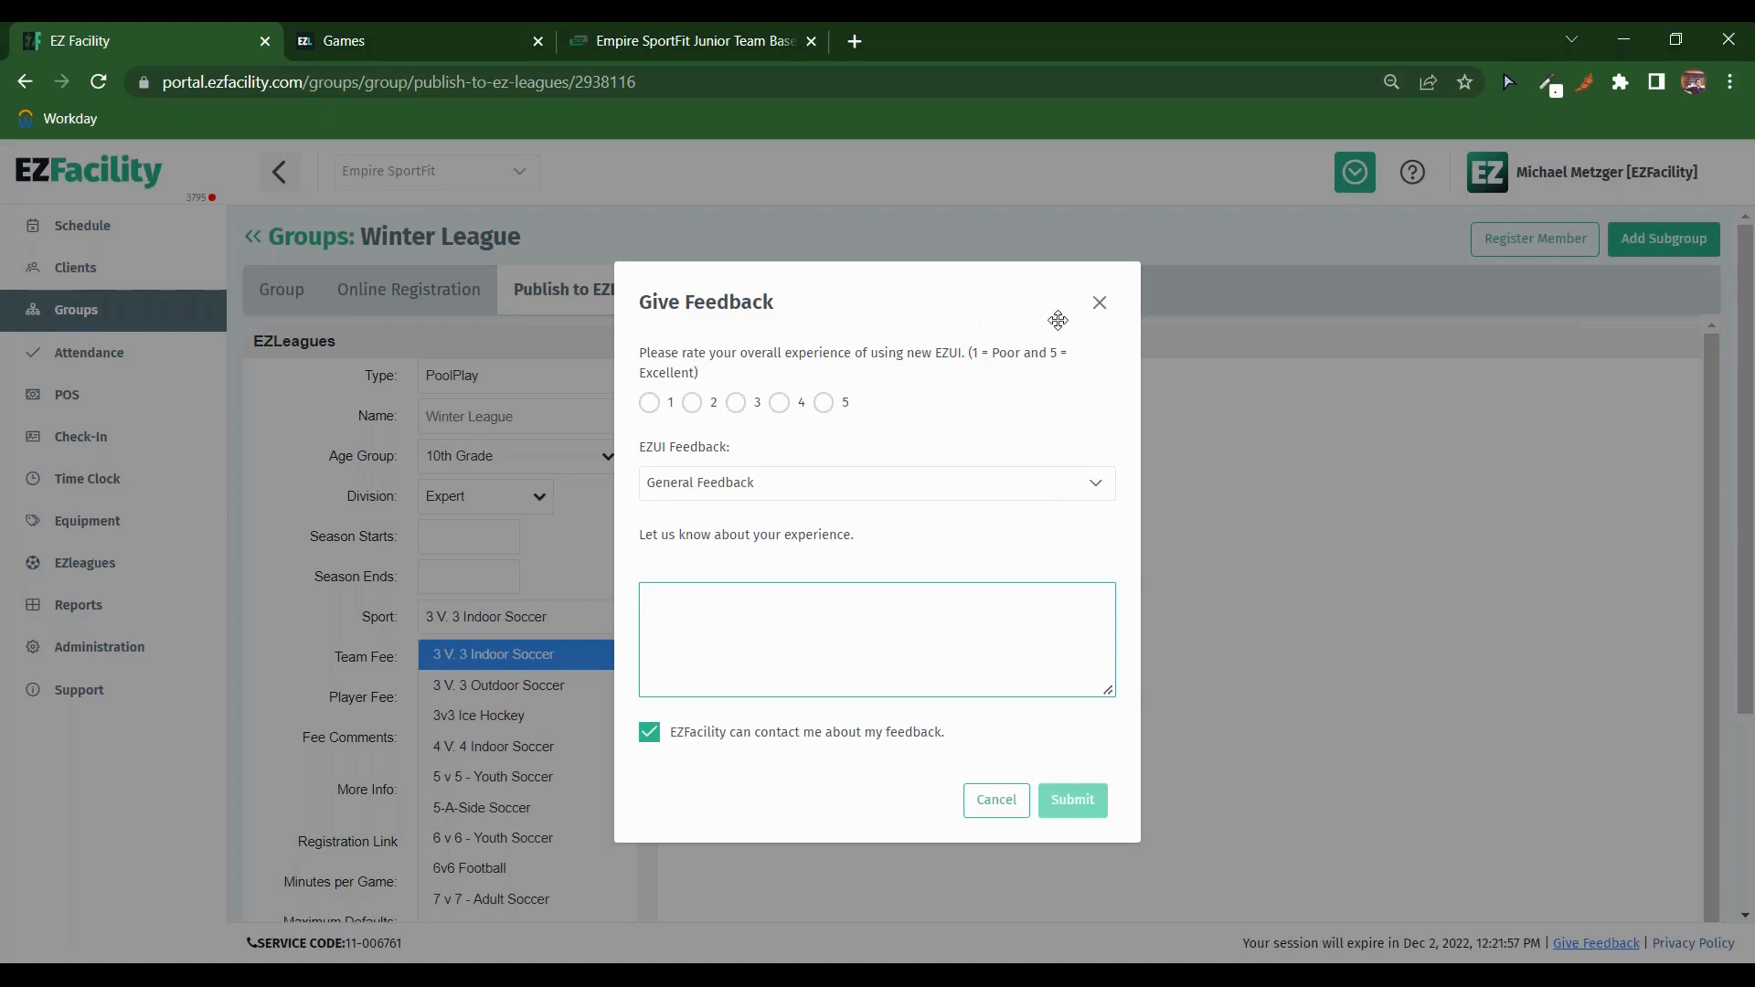
left_click(1100, 303)
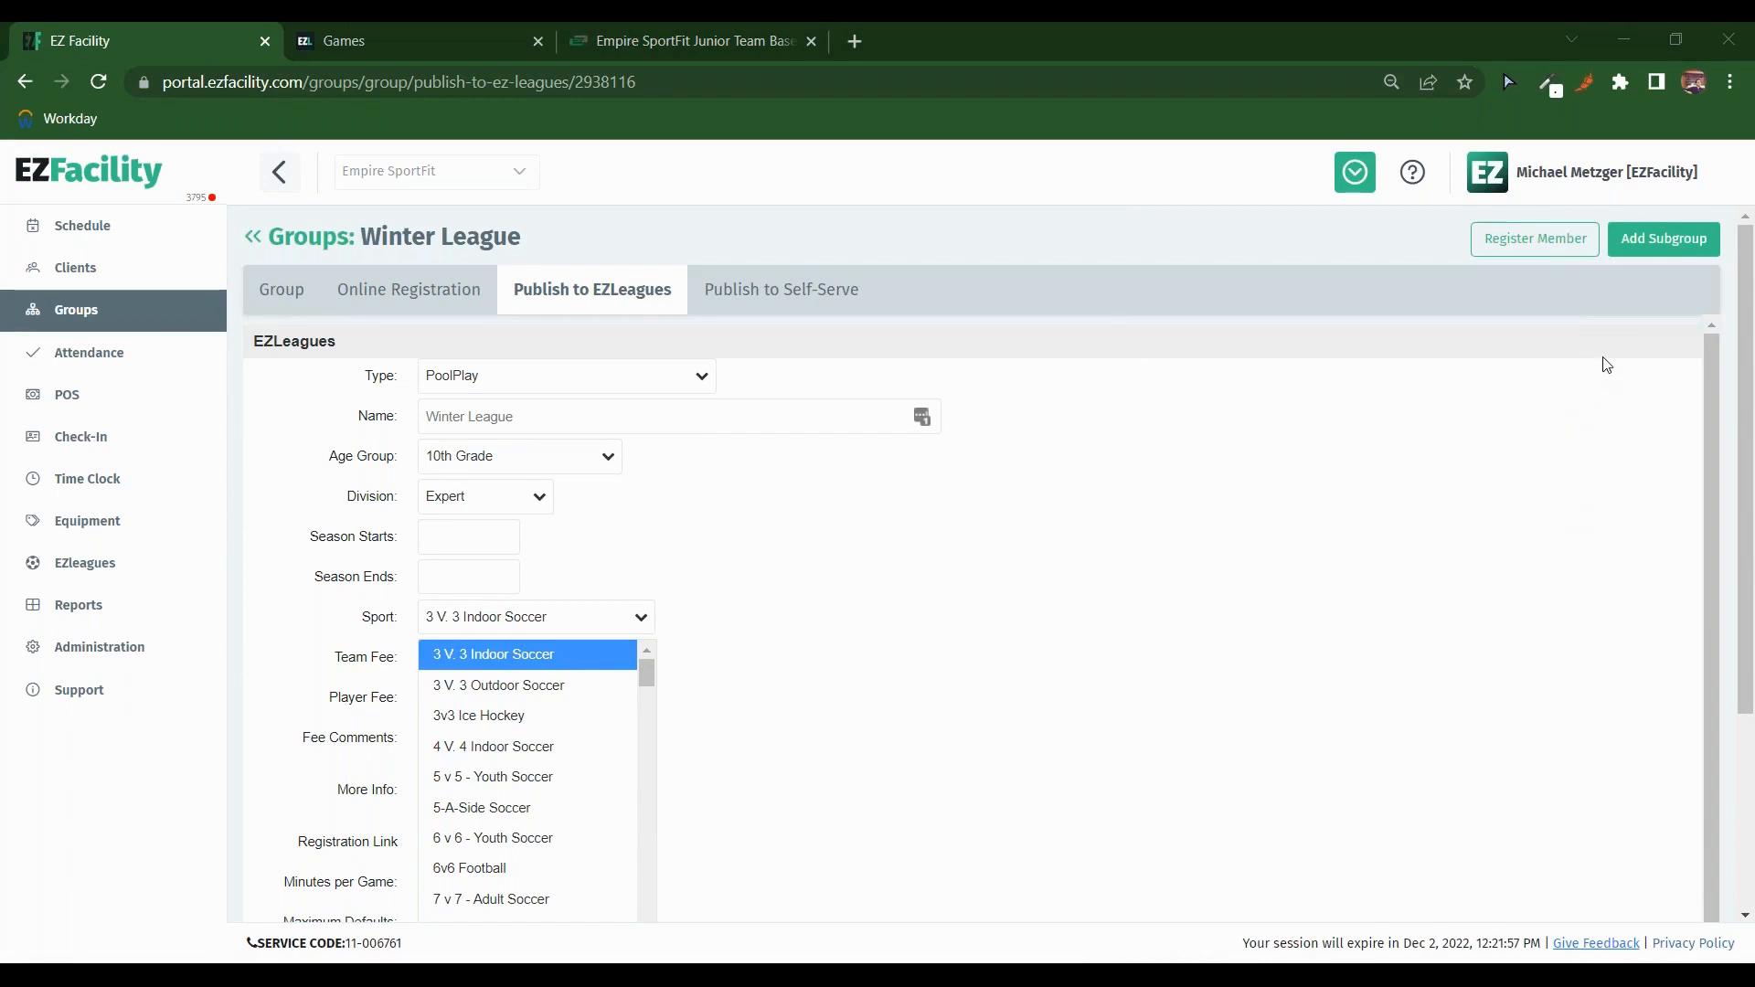
Step: Open the Winter League group's details and look through the teams in its related groups
left_click(447, 28)
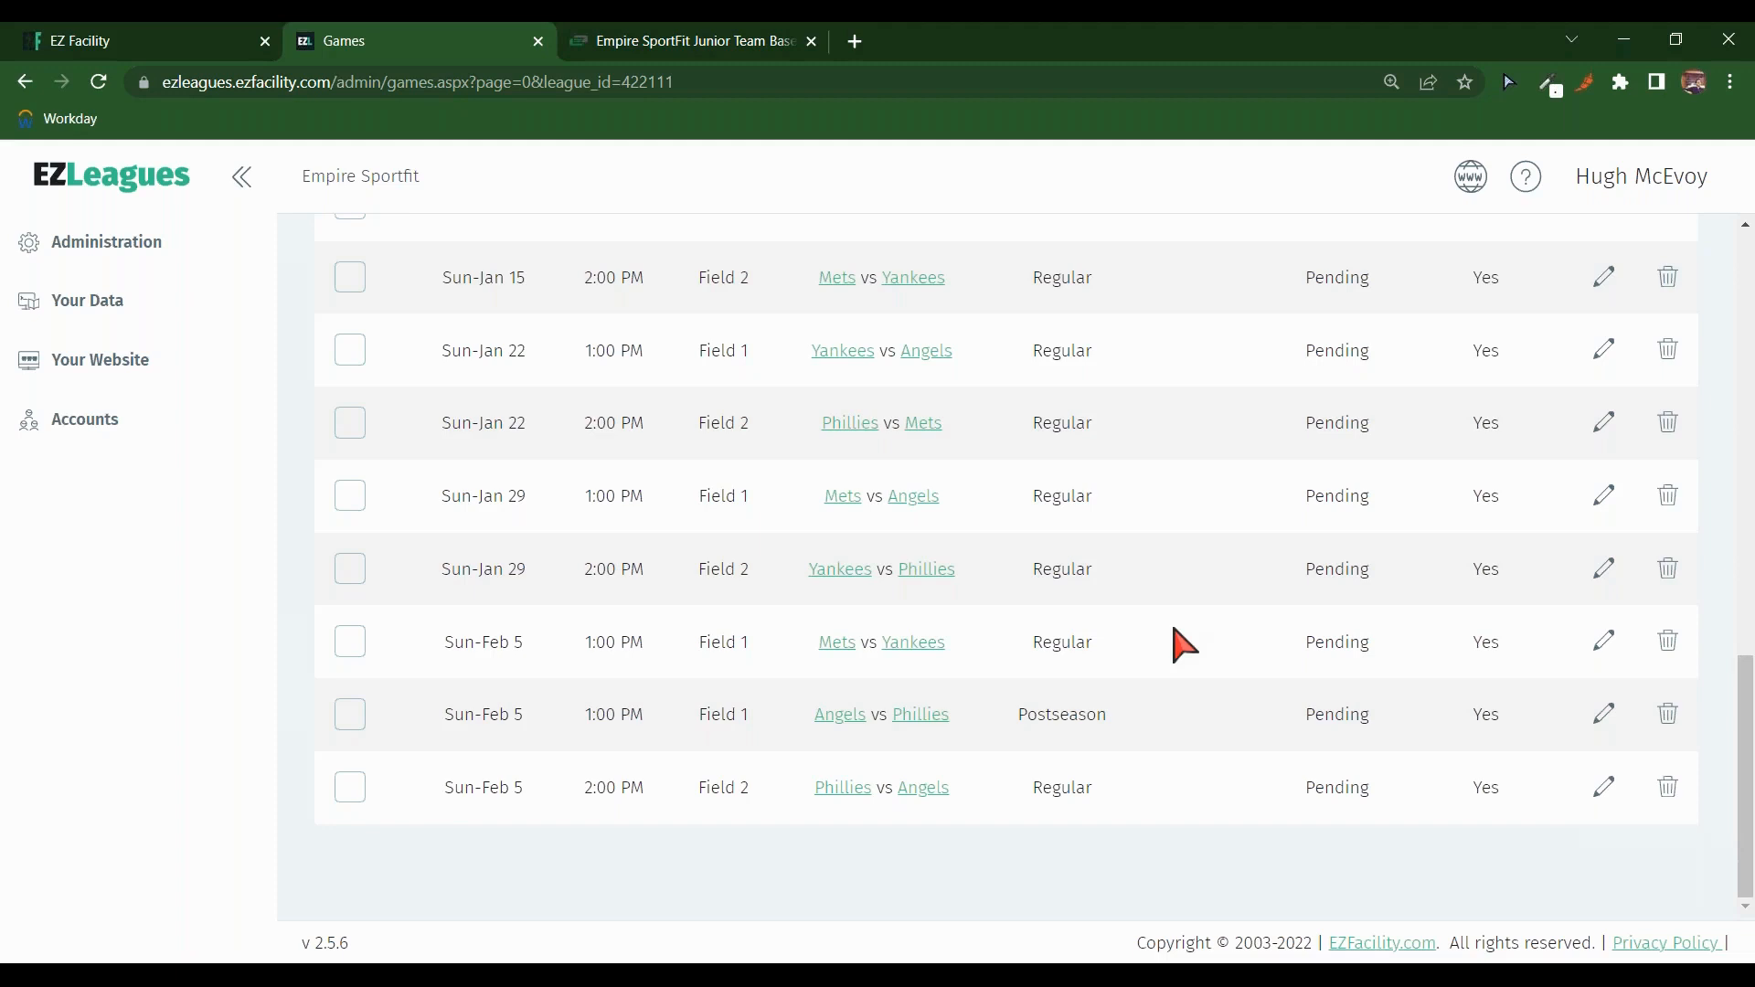
left_click(64, 35)
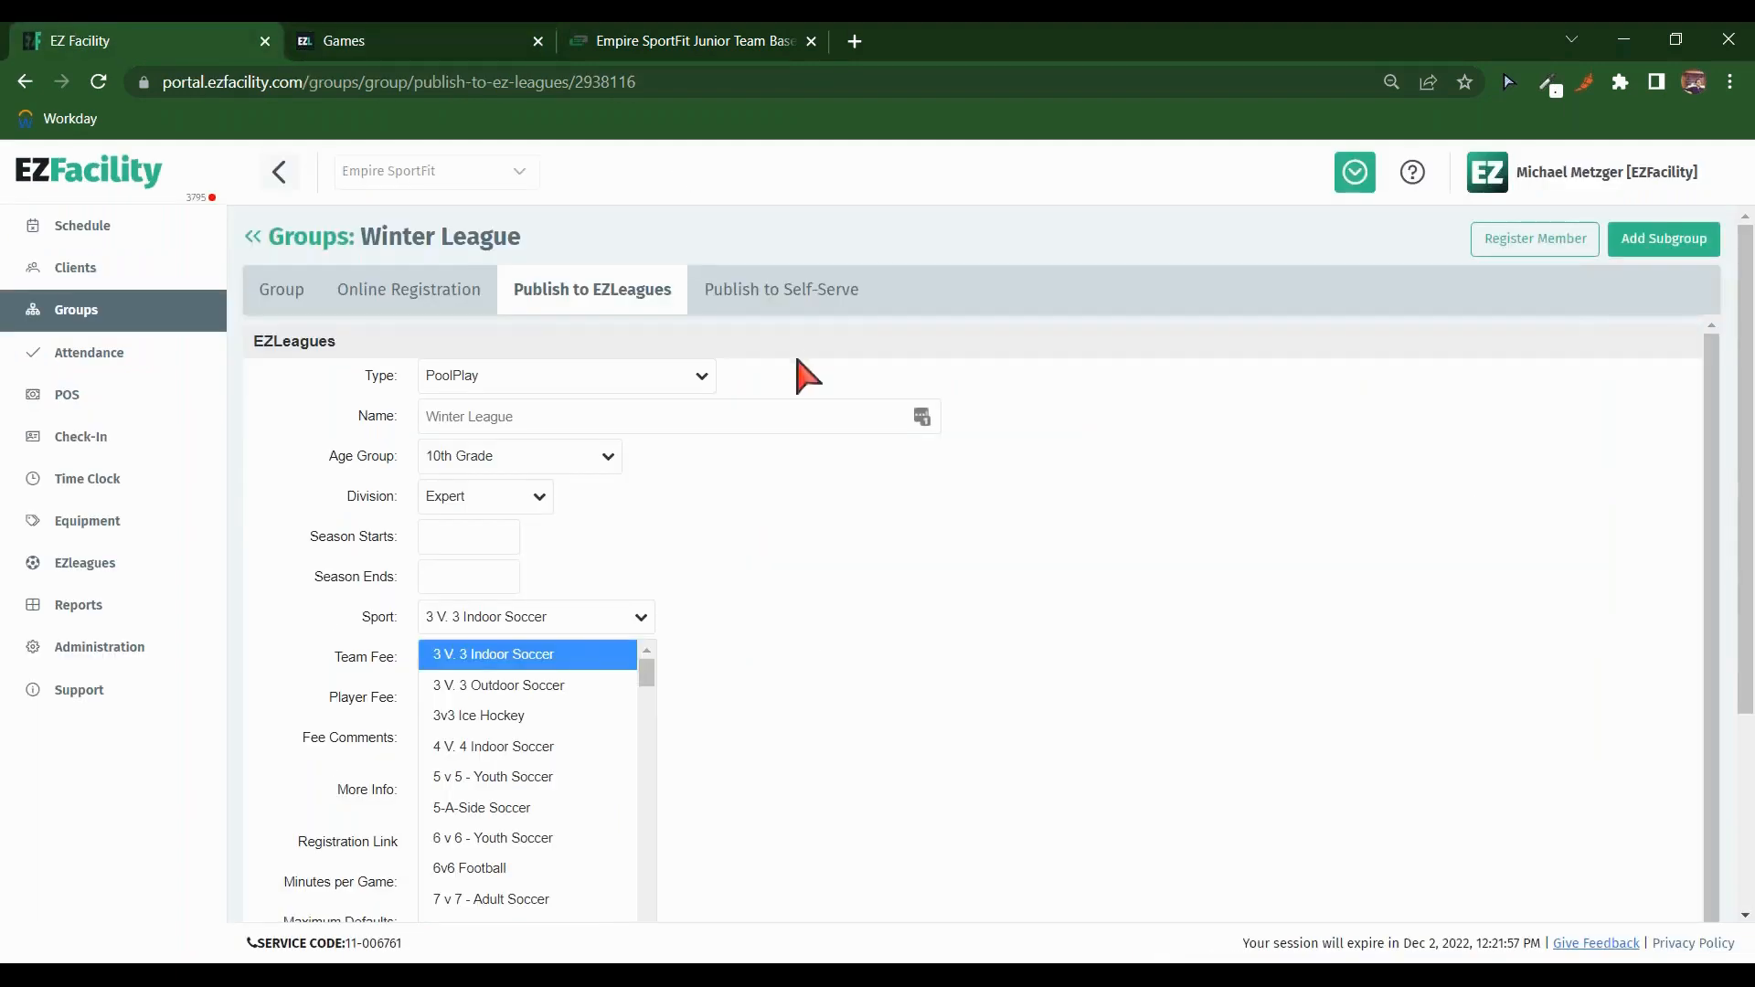
left_click(302, 291)
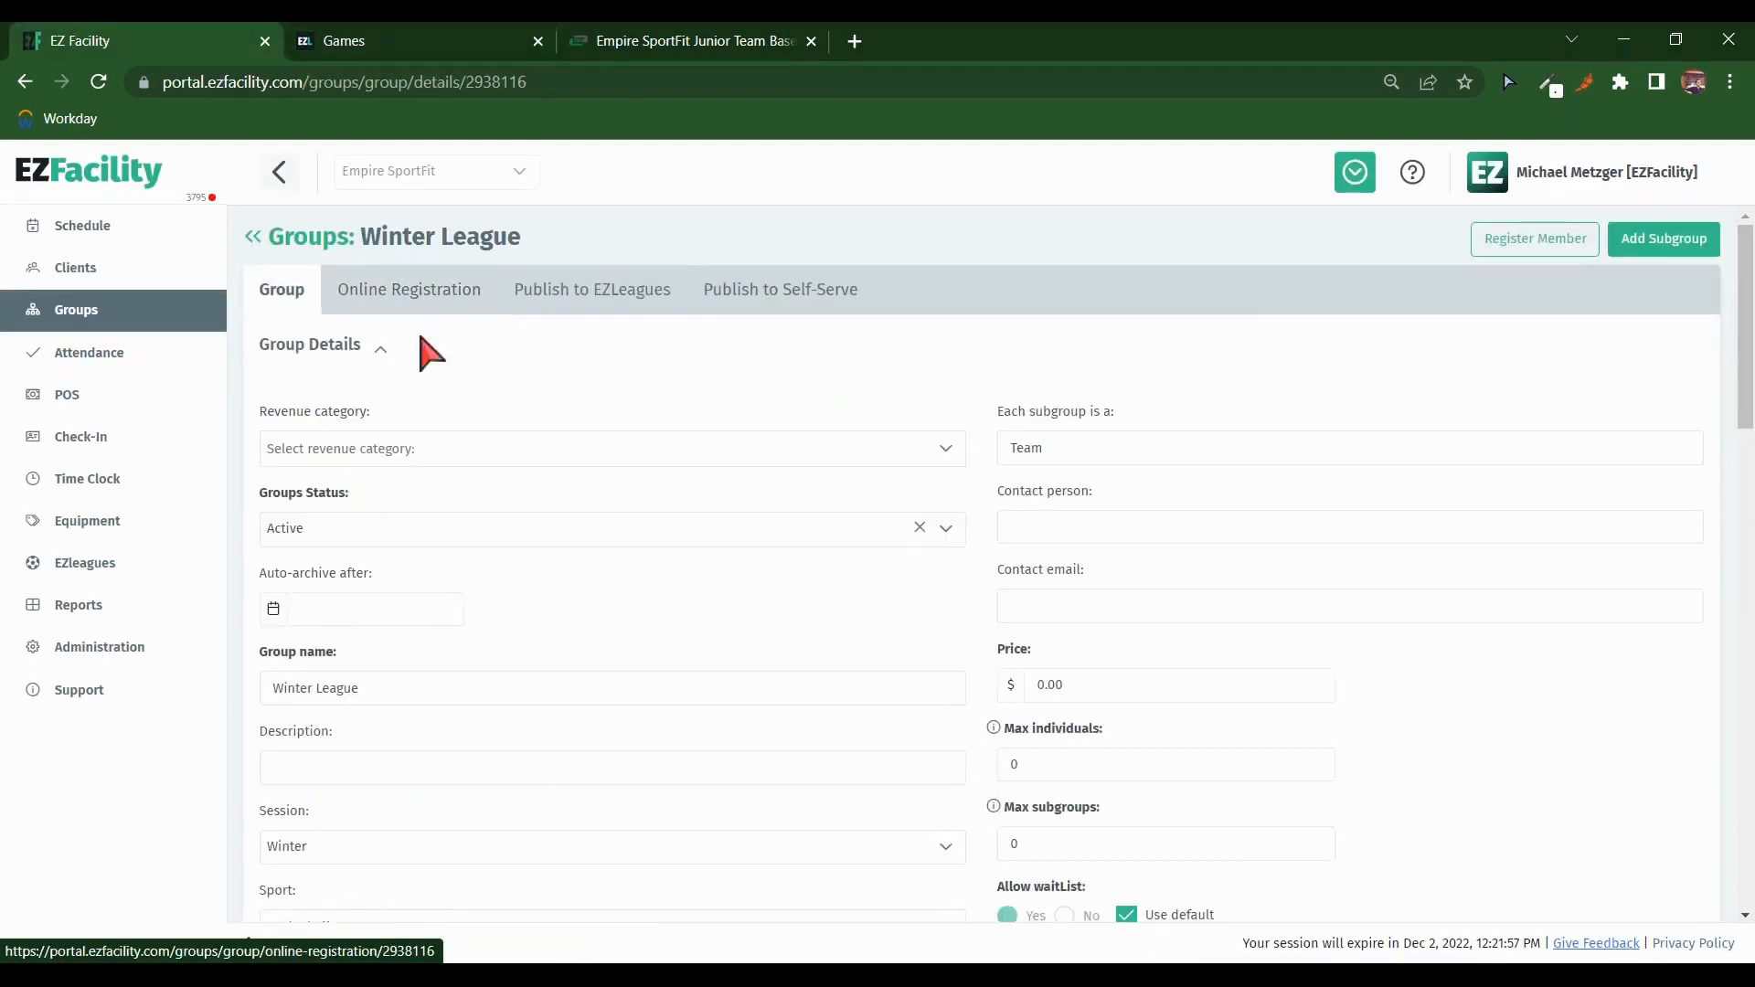
scroll(983, 411, "down", 15)
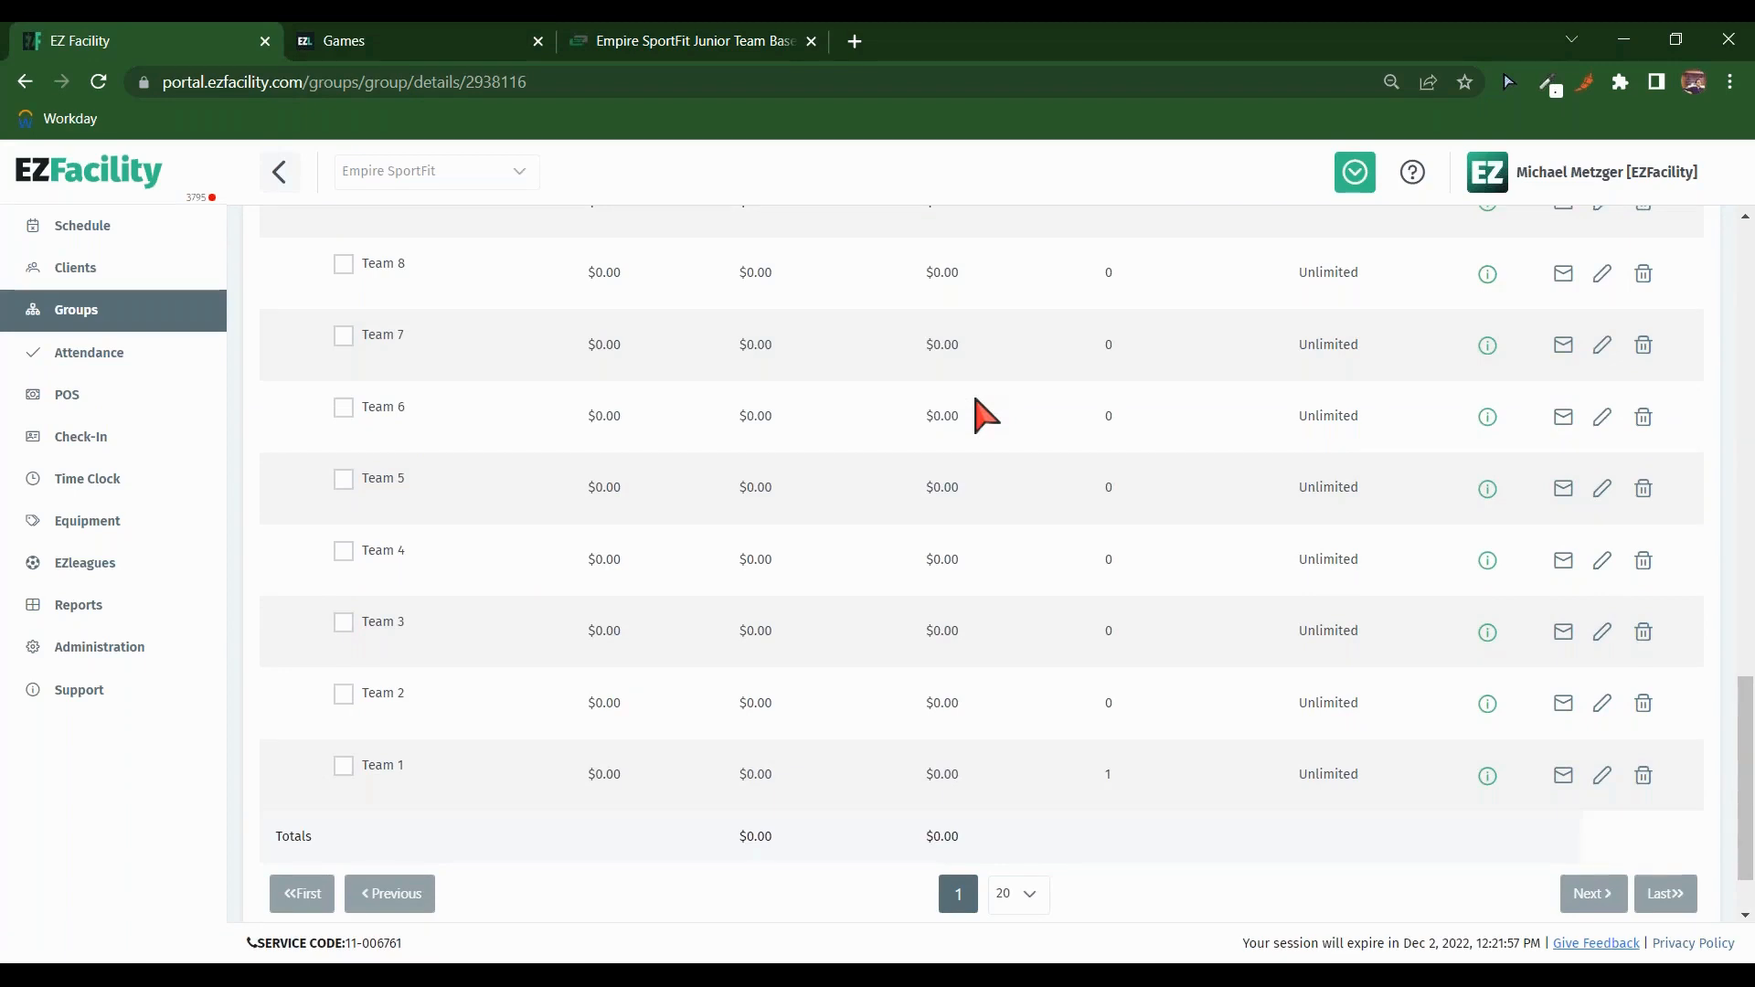
scroll(982, 416, "up", 1)
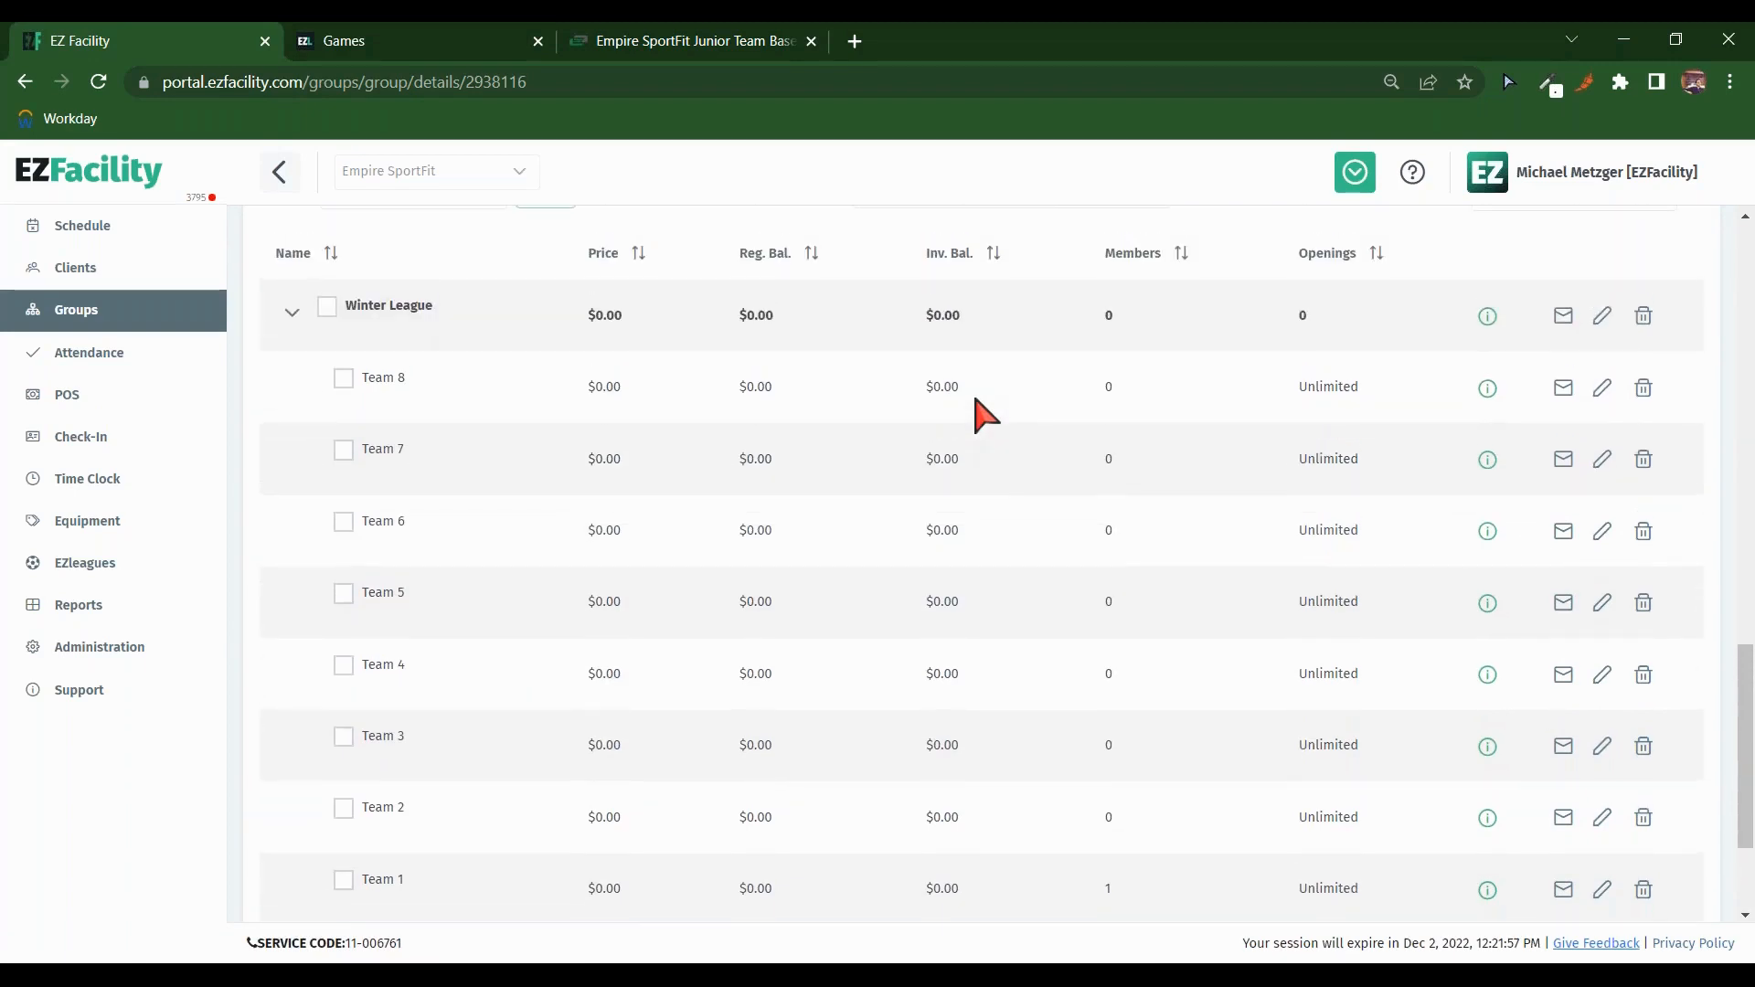
scroll(407, 379, "down", 1)
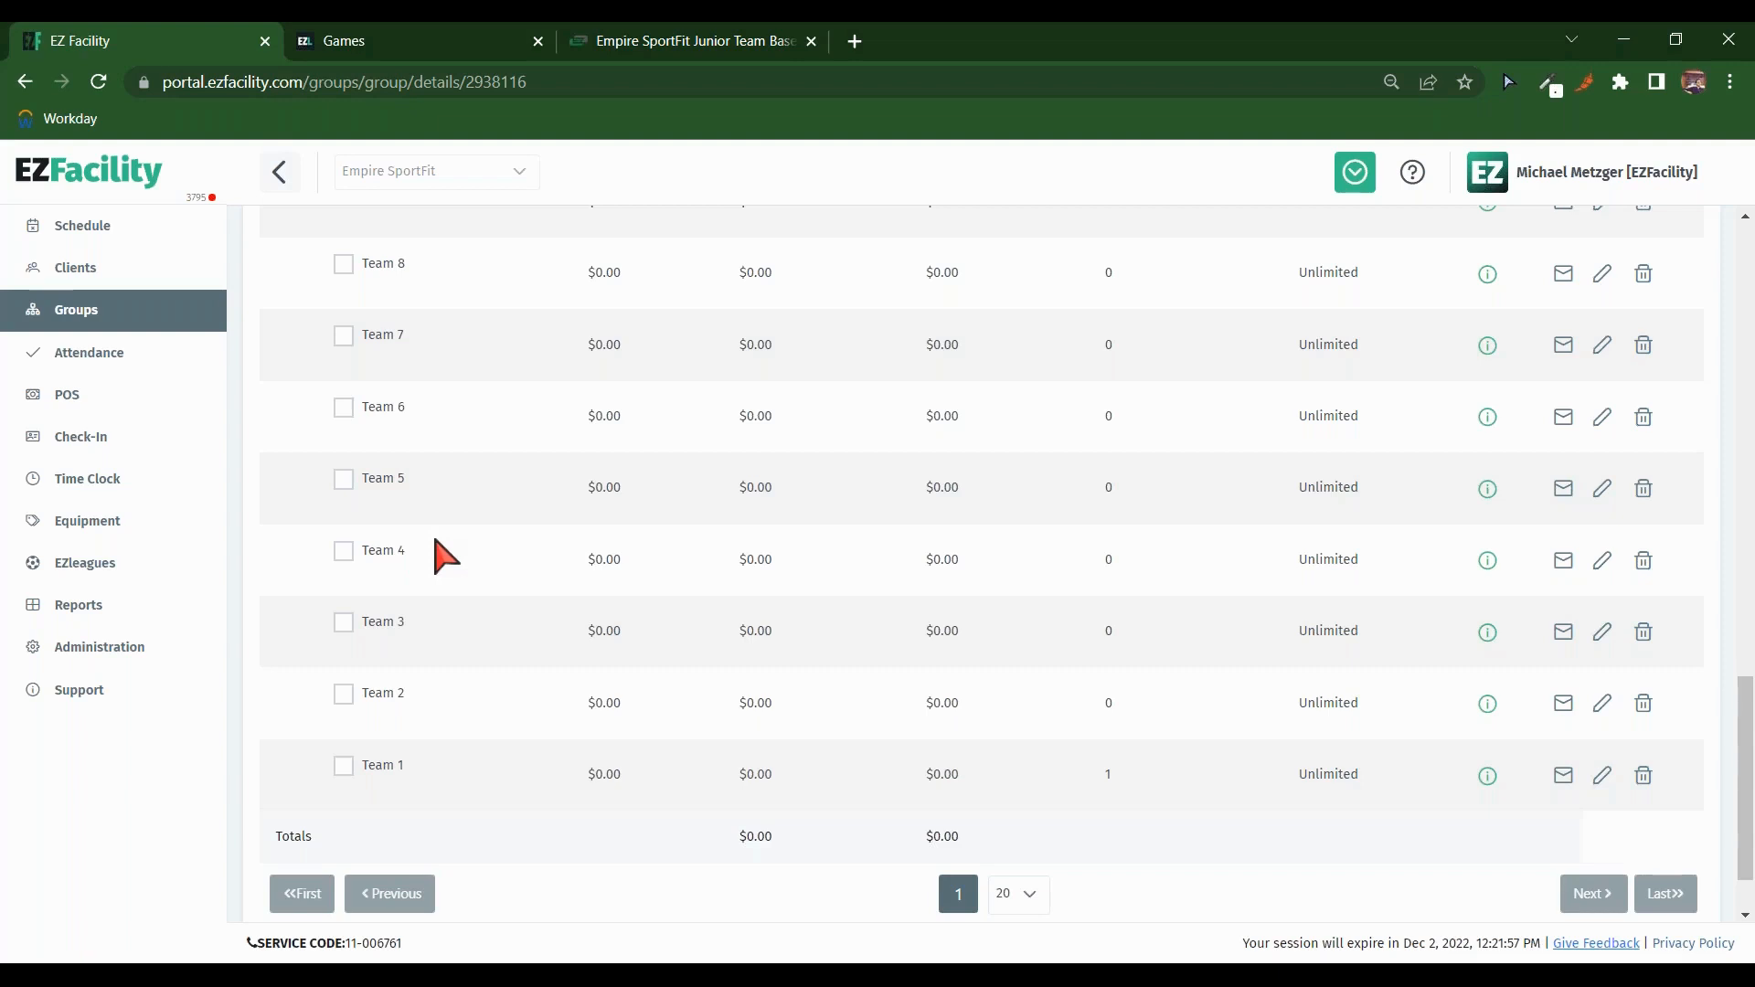
Step: Select Team 1 through Team 4 in the related groups and view the bulk actions offered for them
left_click(344, 551)
left_click(344, 623)
left_click(344, 694)
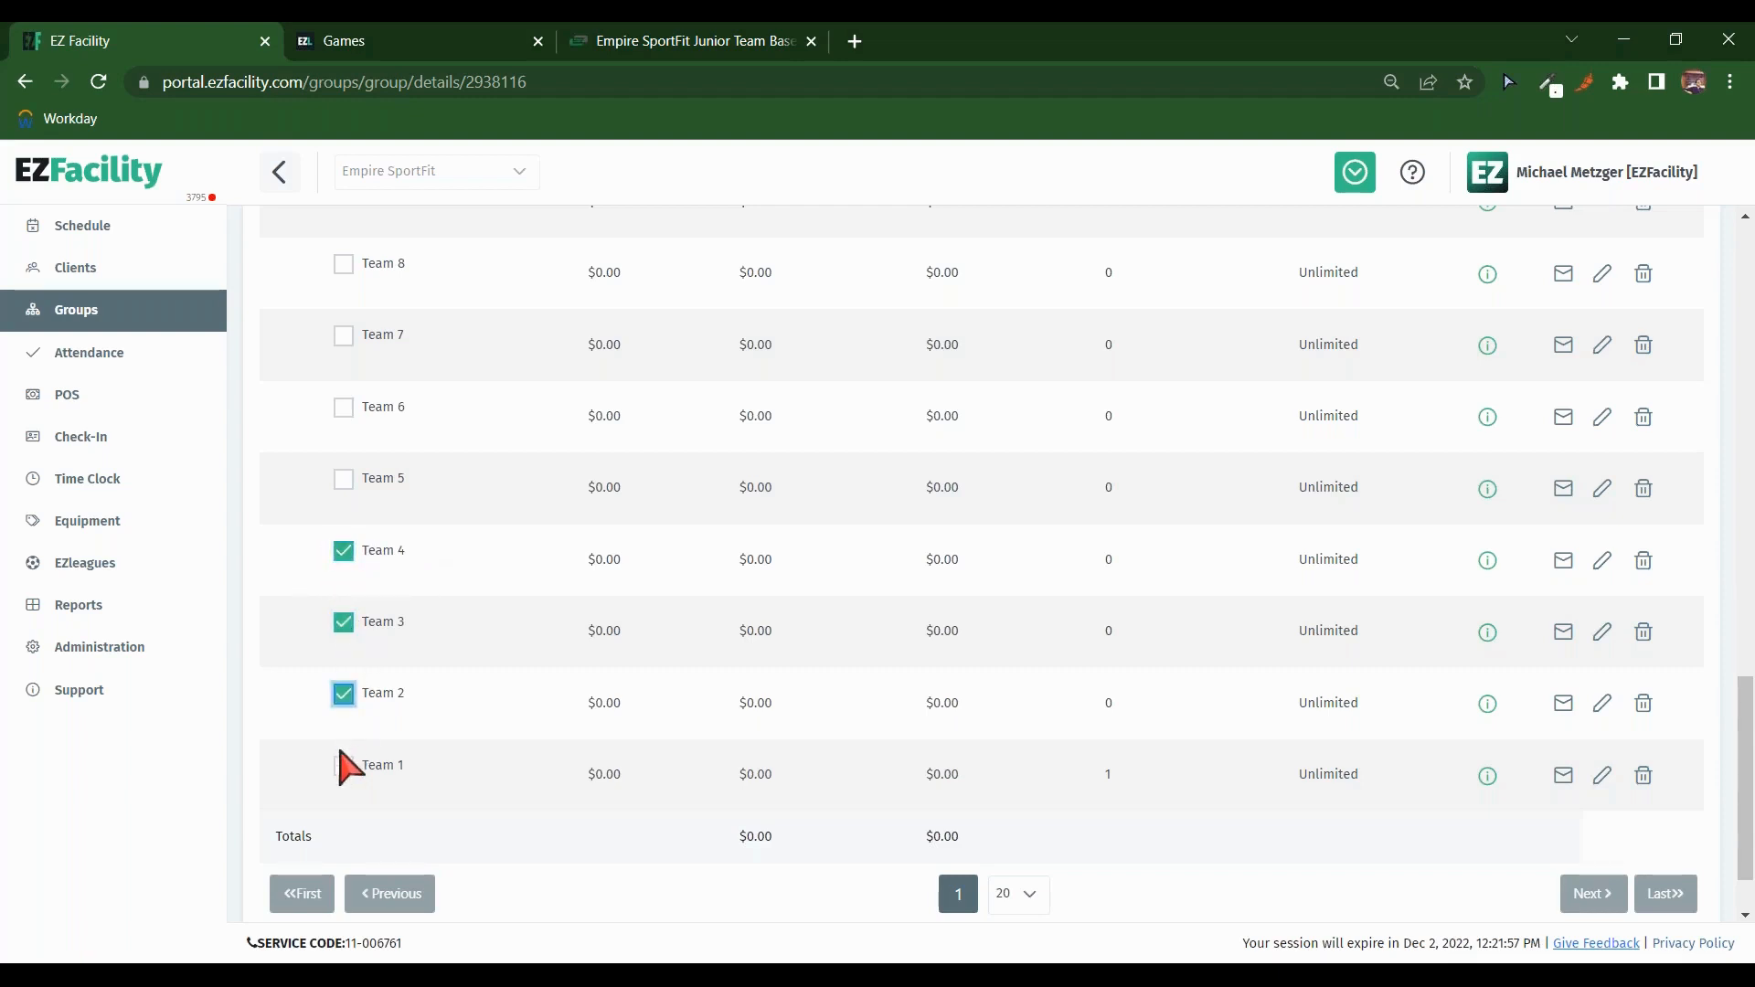
left_click(343, 766)
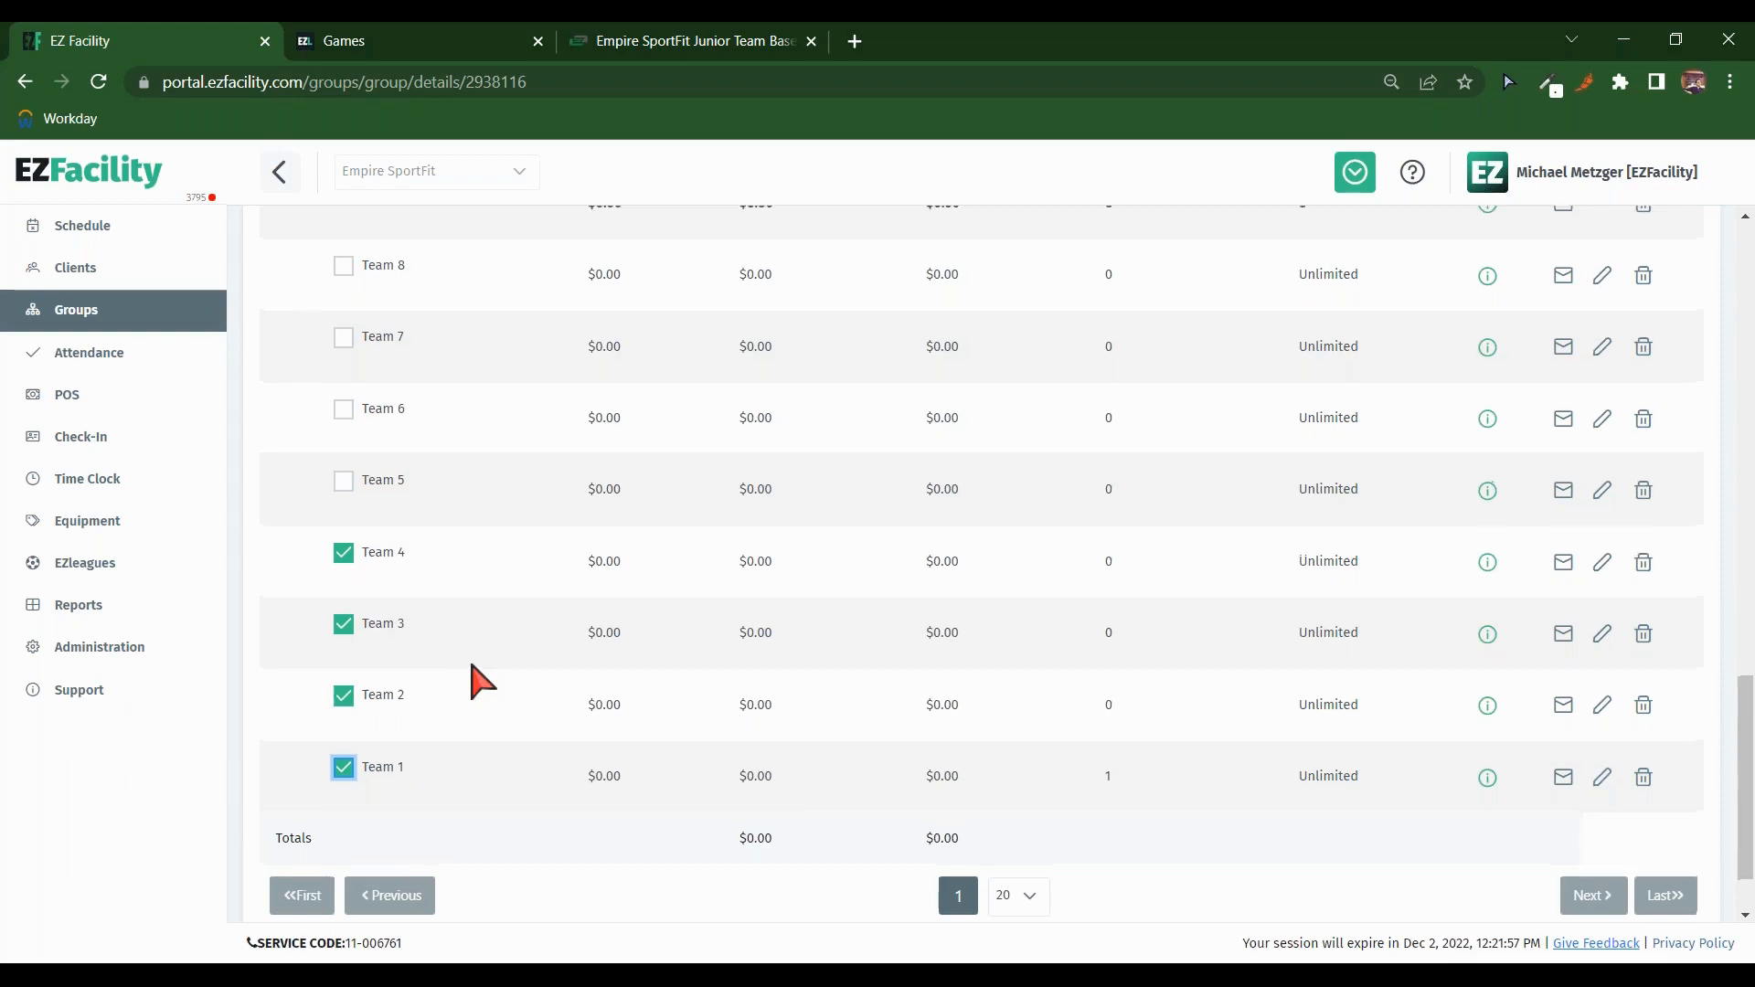
scroll(470, 679, "up", 4)
left_click(462, 433)
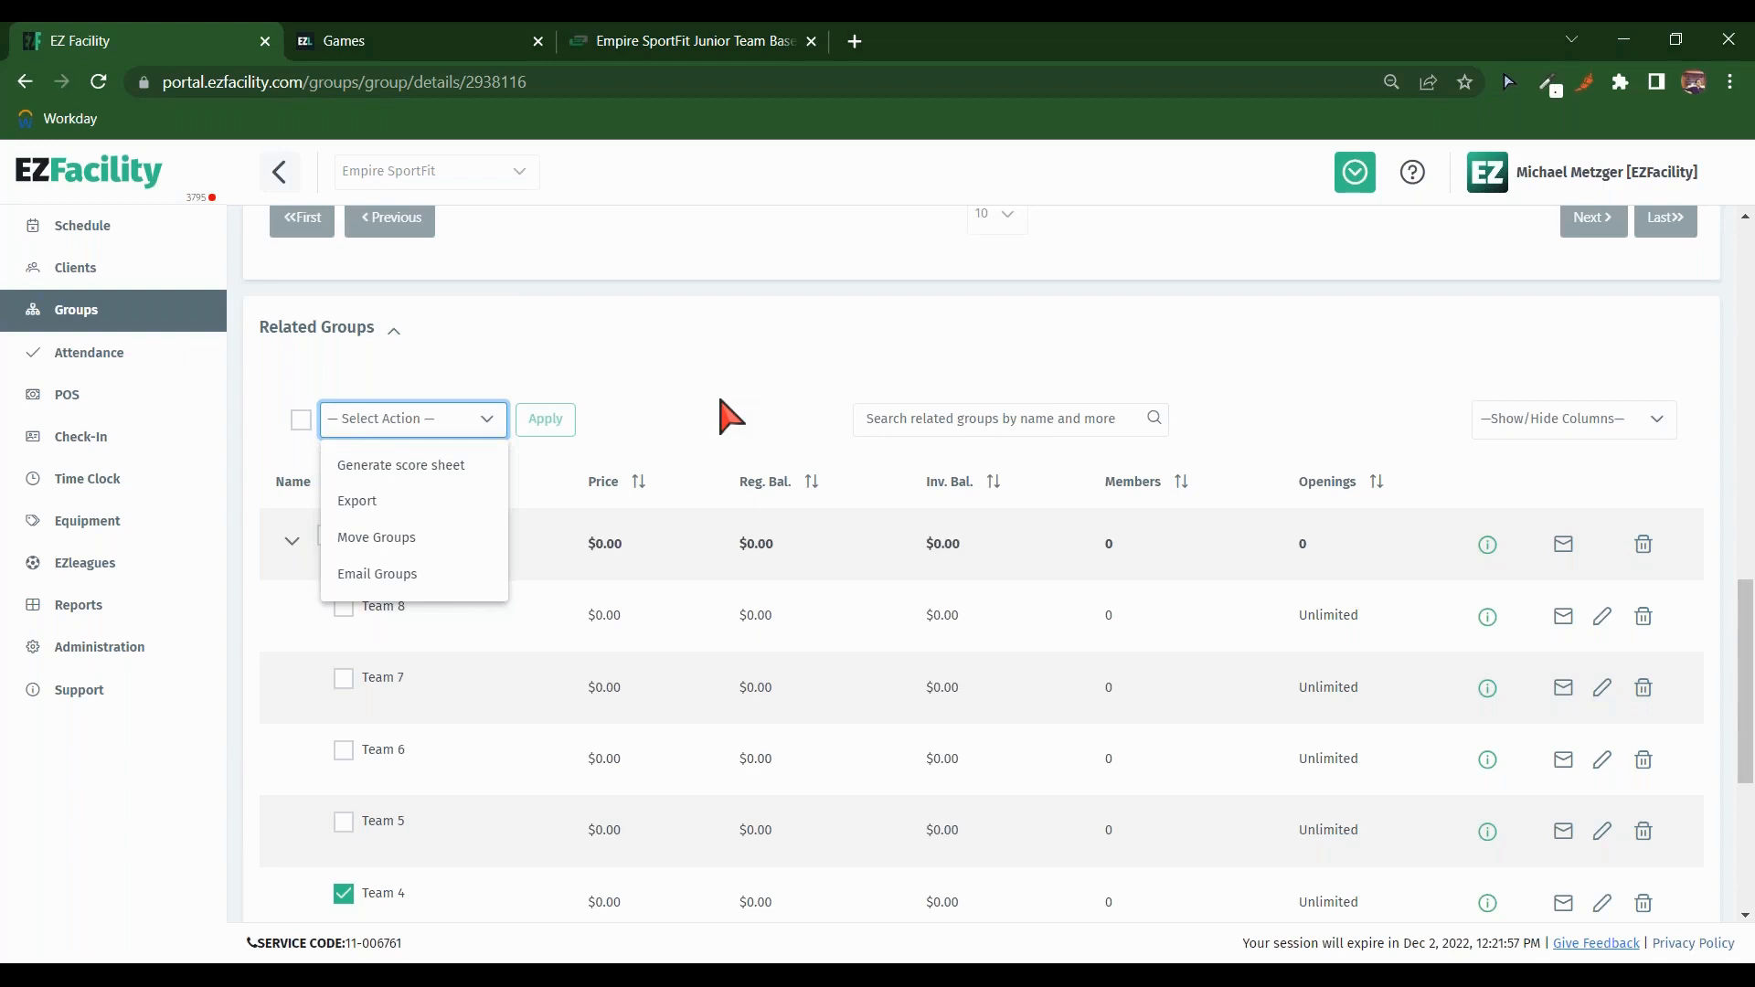
Step: Open the overview of all groups and switch back to the league's games list in EZLeagues
left_click(80, 320)
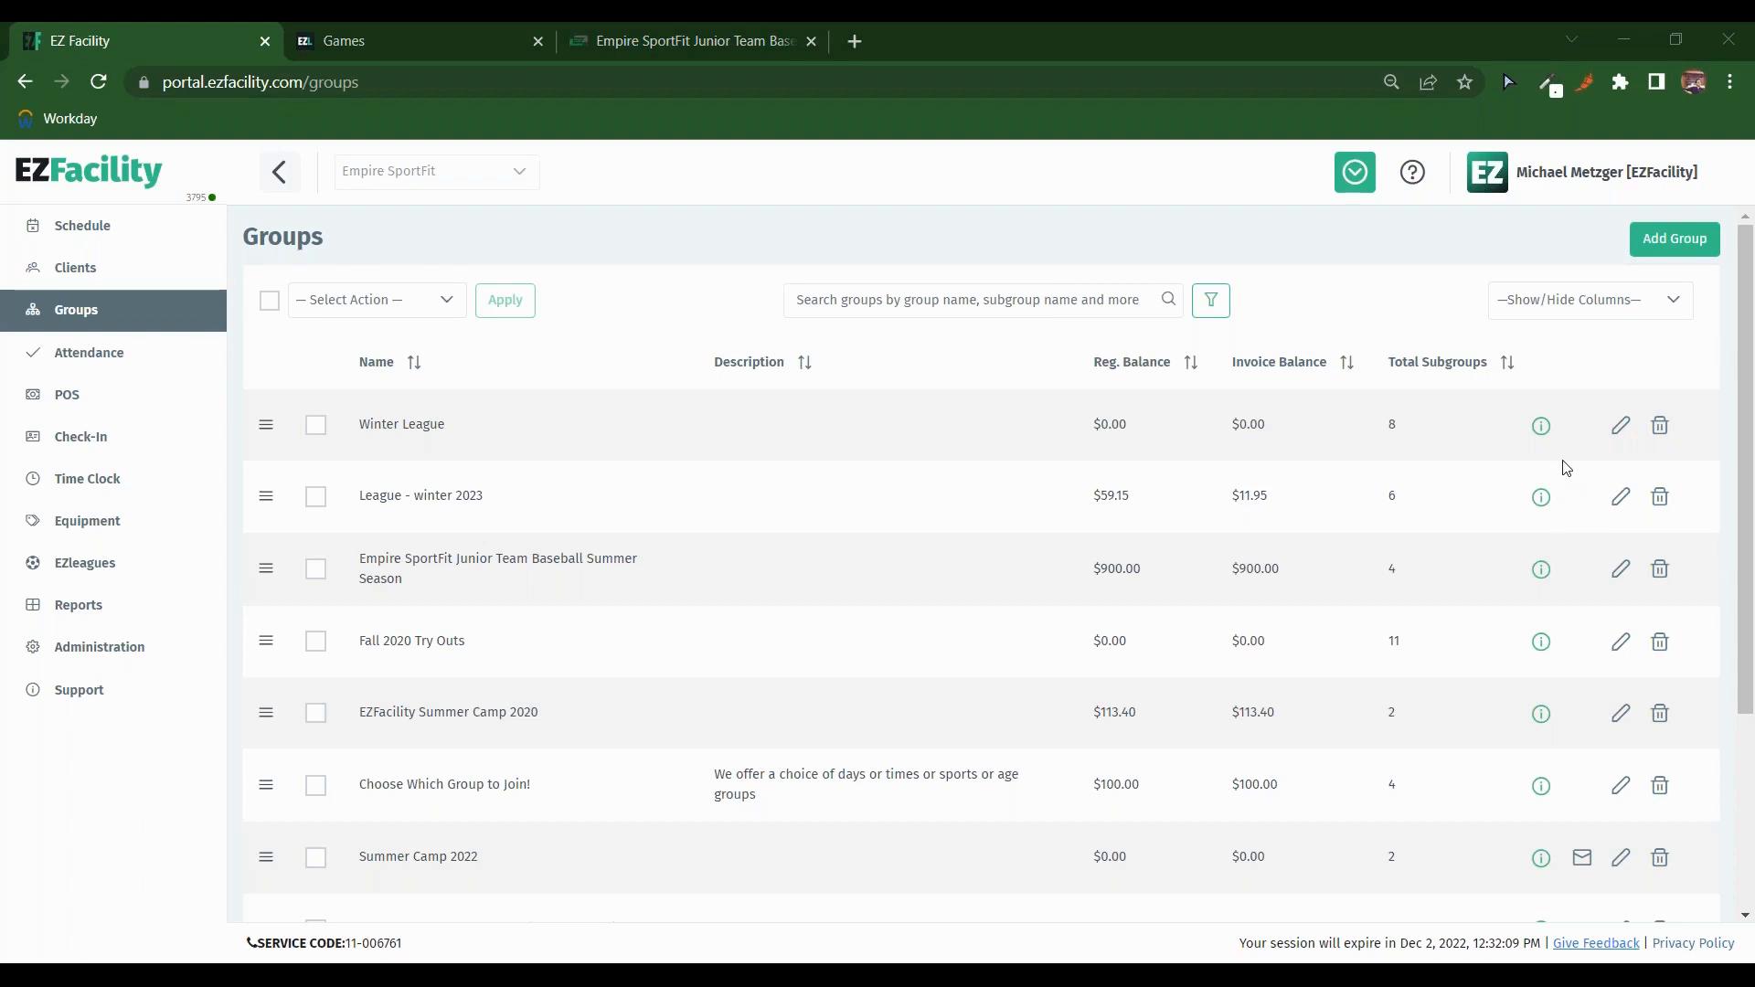
left_click(382, 48)
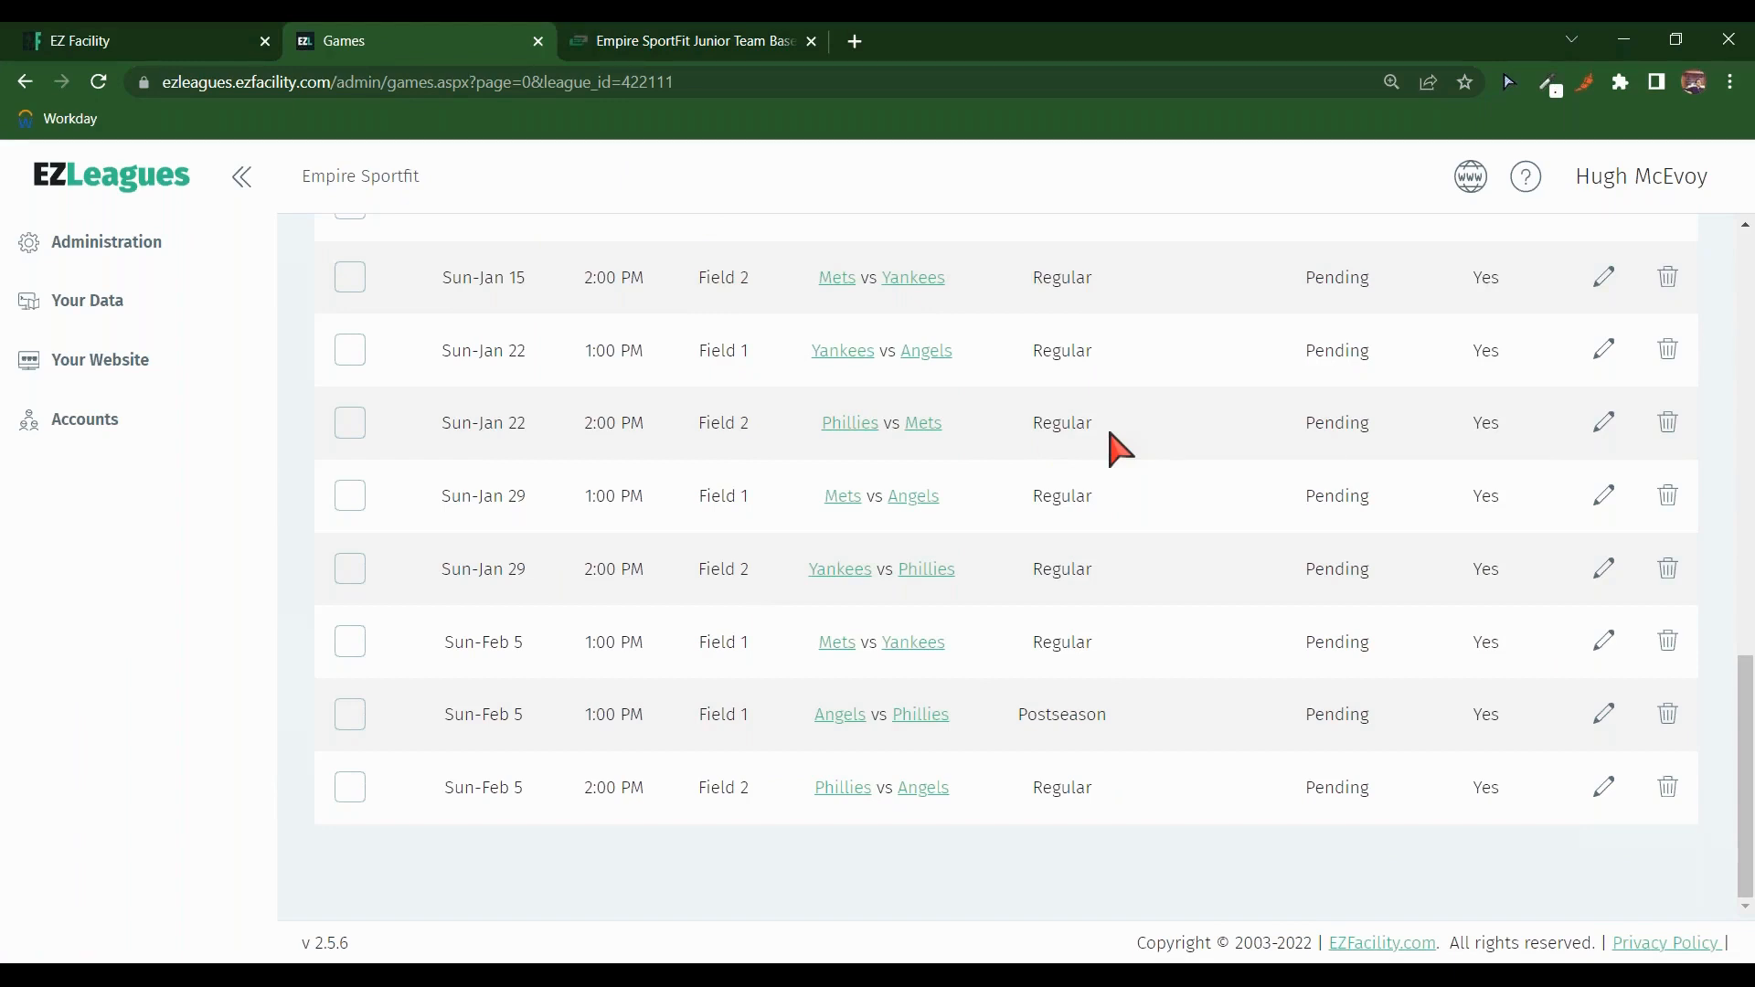
left_click(1543, 543)
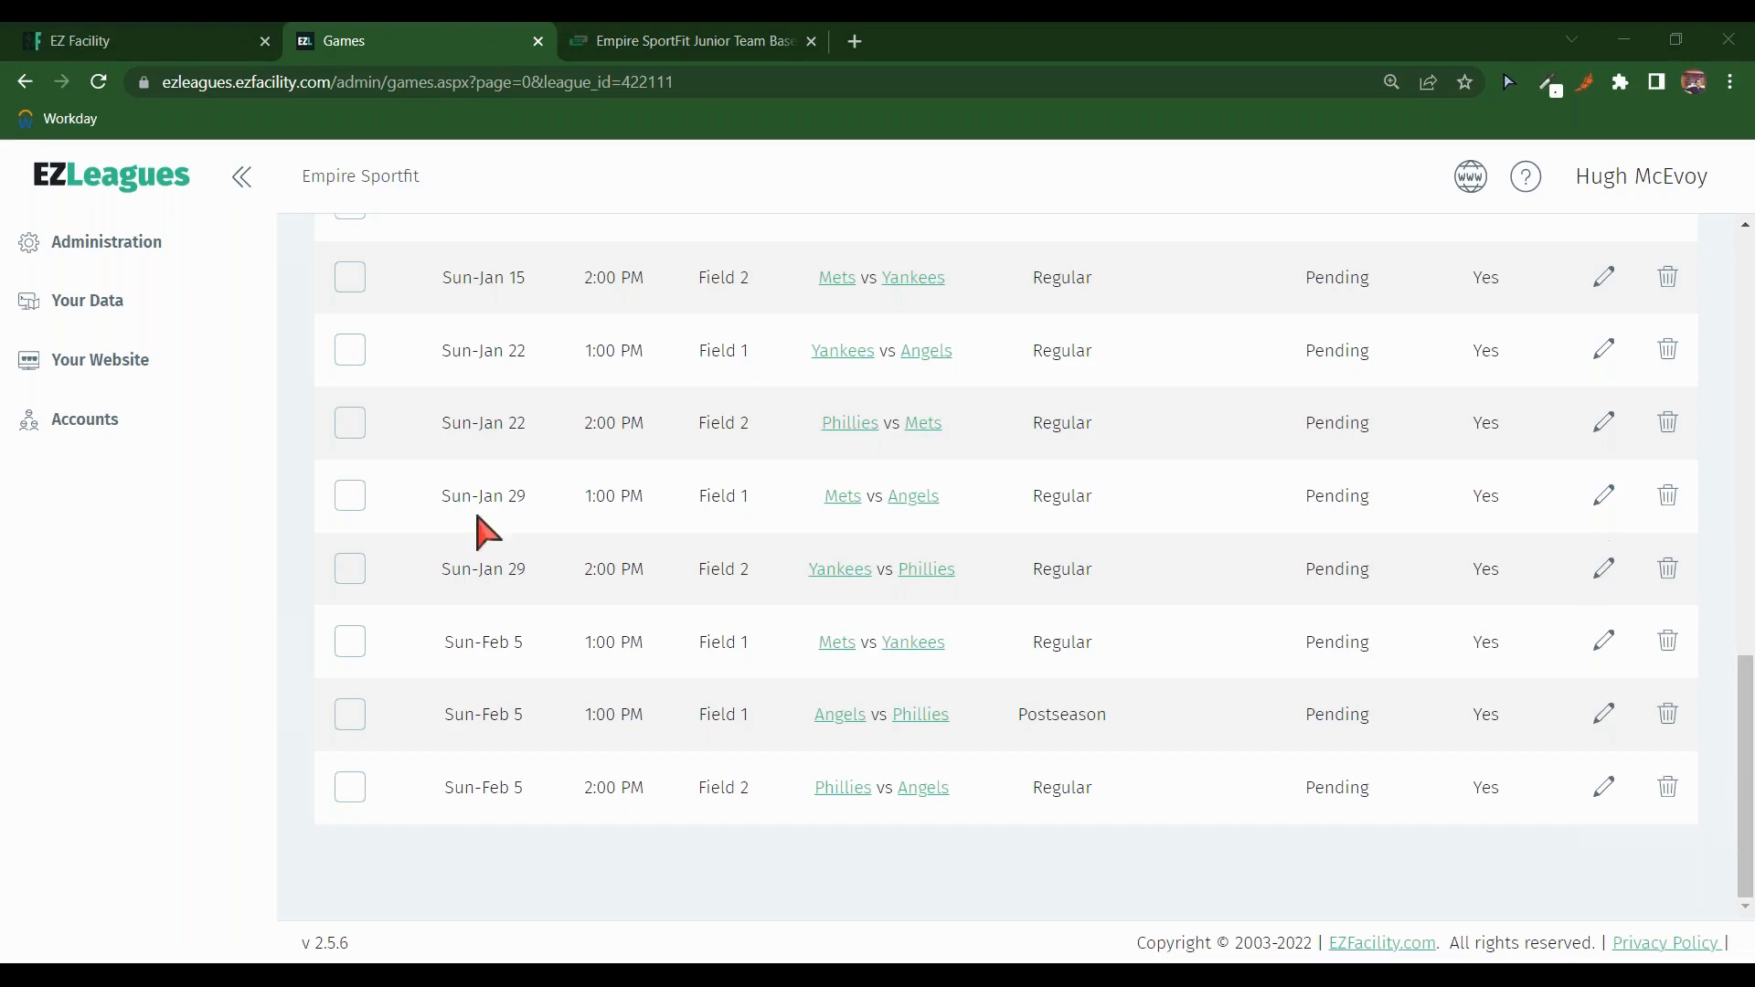
Step: Open the Officials list from EZLeagues' administration and look through the fields of the form for adding an official
scroll(723, 540, "up", 7)
left_click(154, 267)
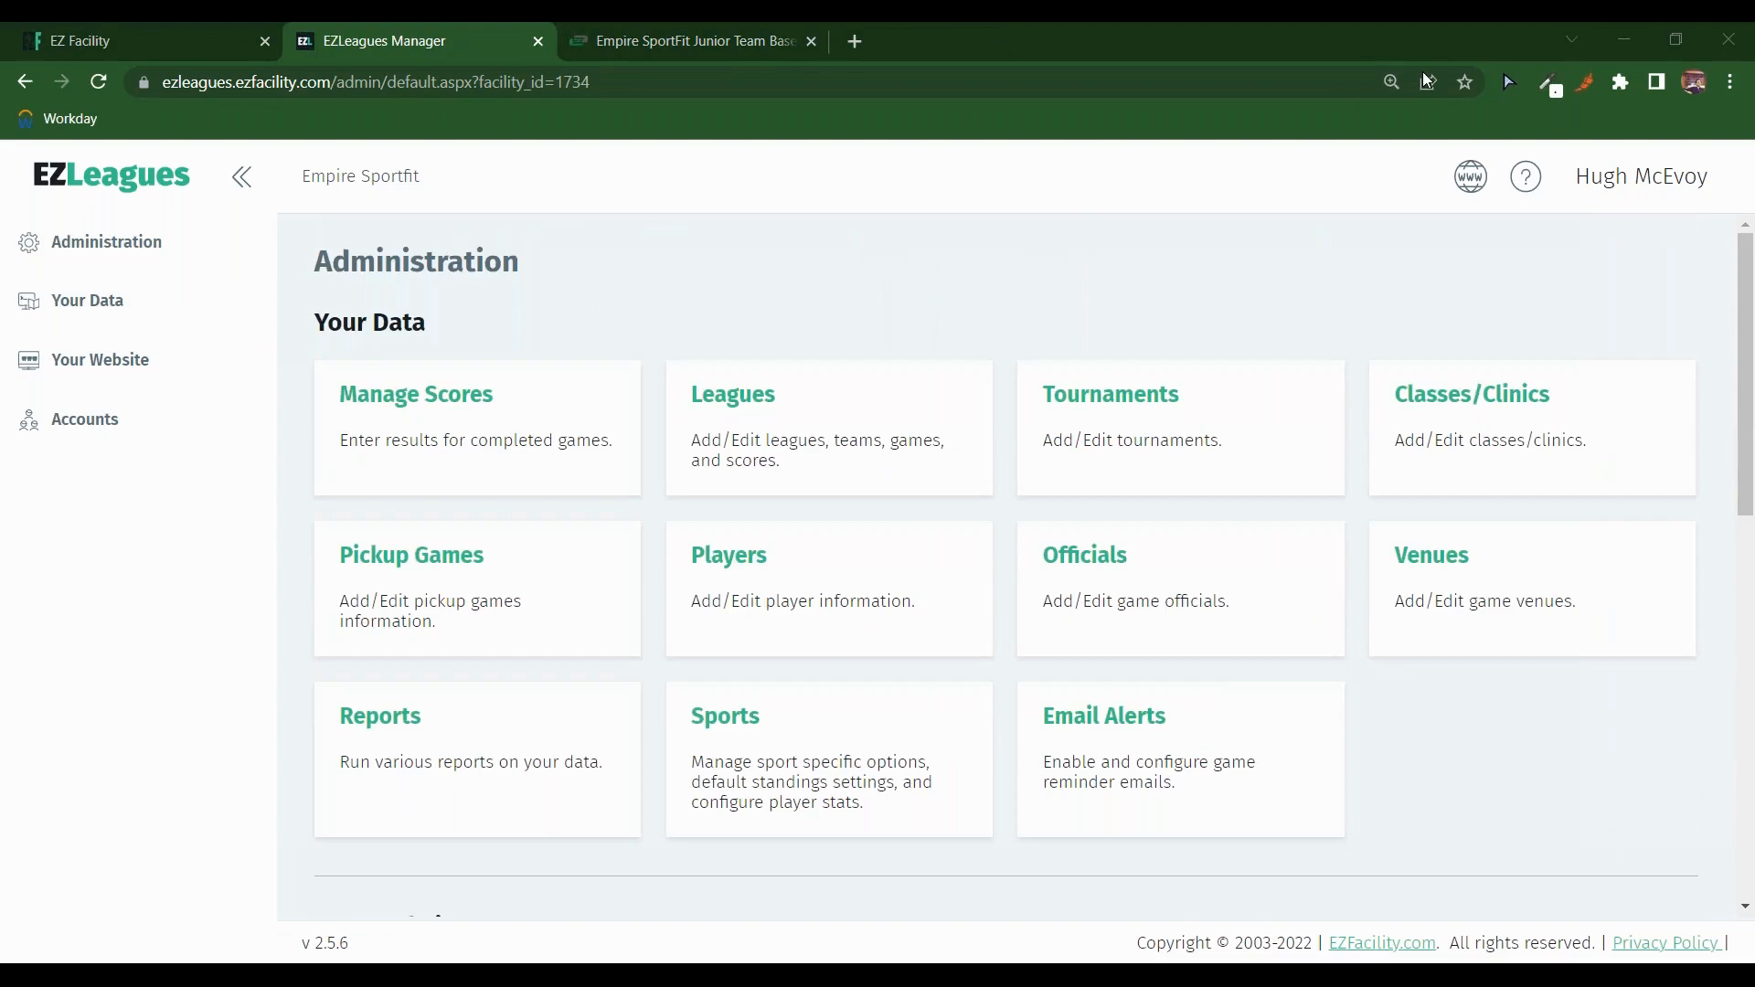
left_click(1085, 595)
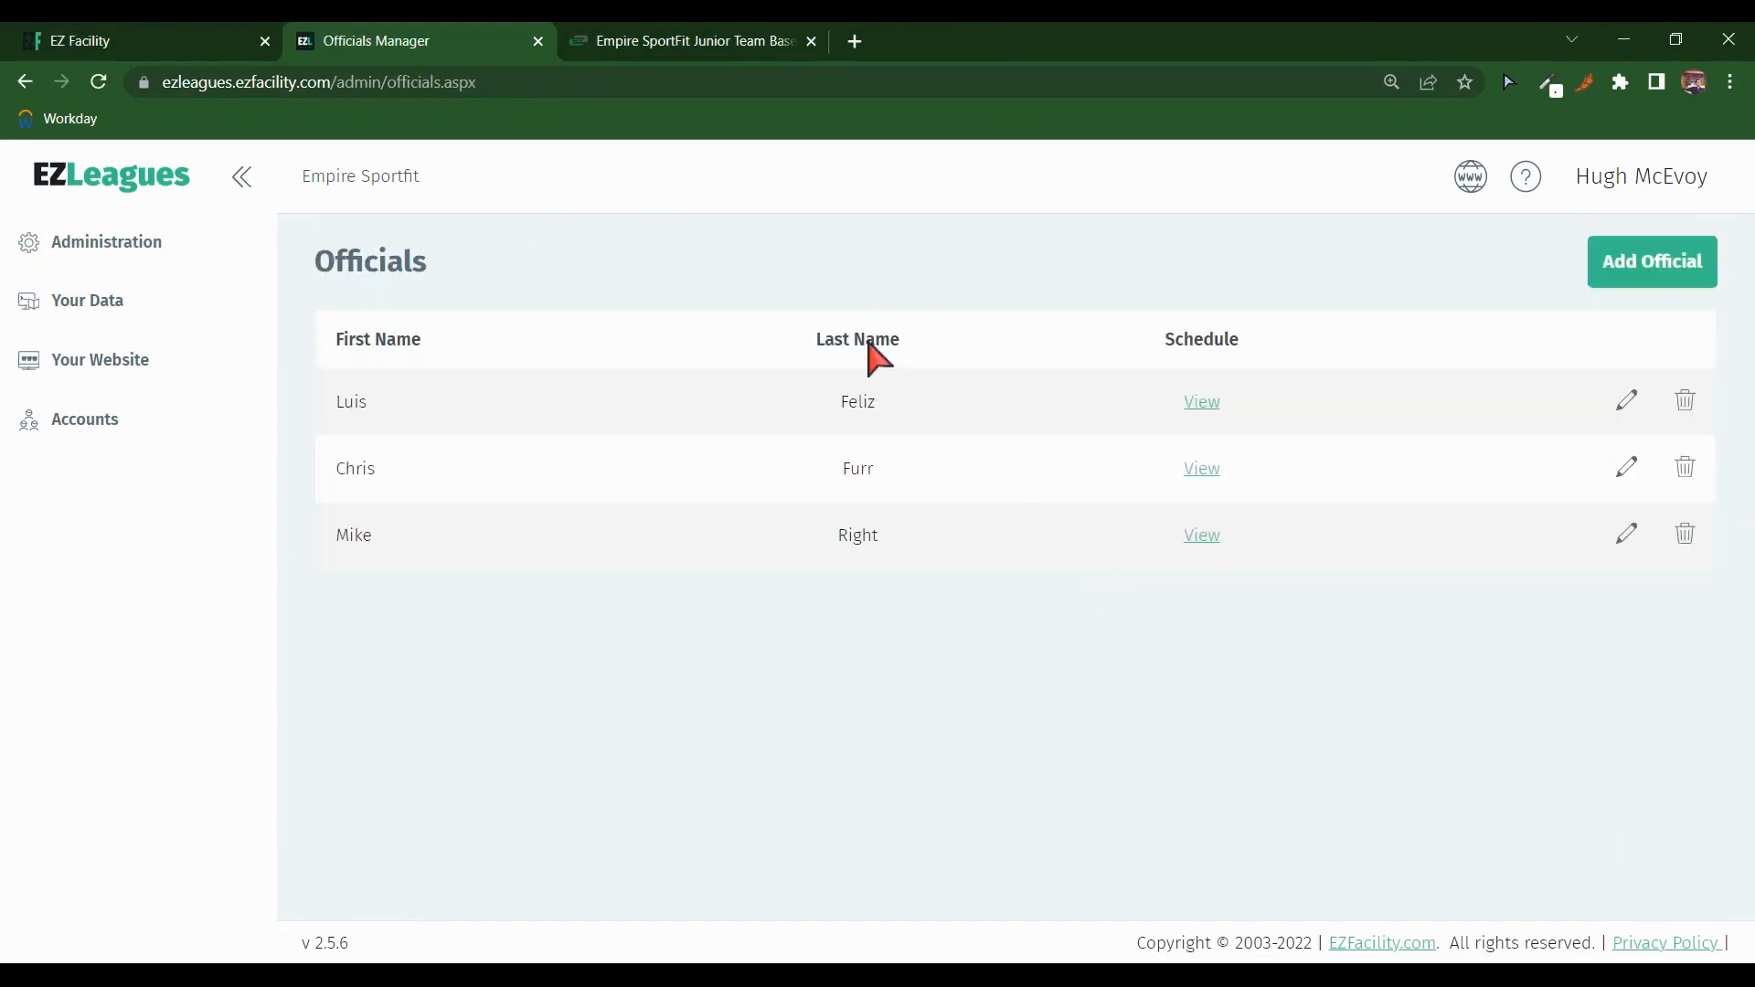
left_click(1649, 272)
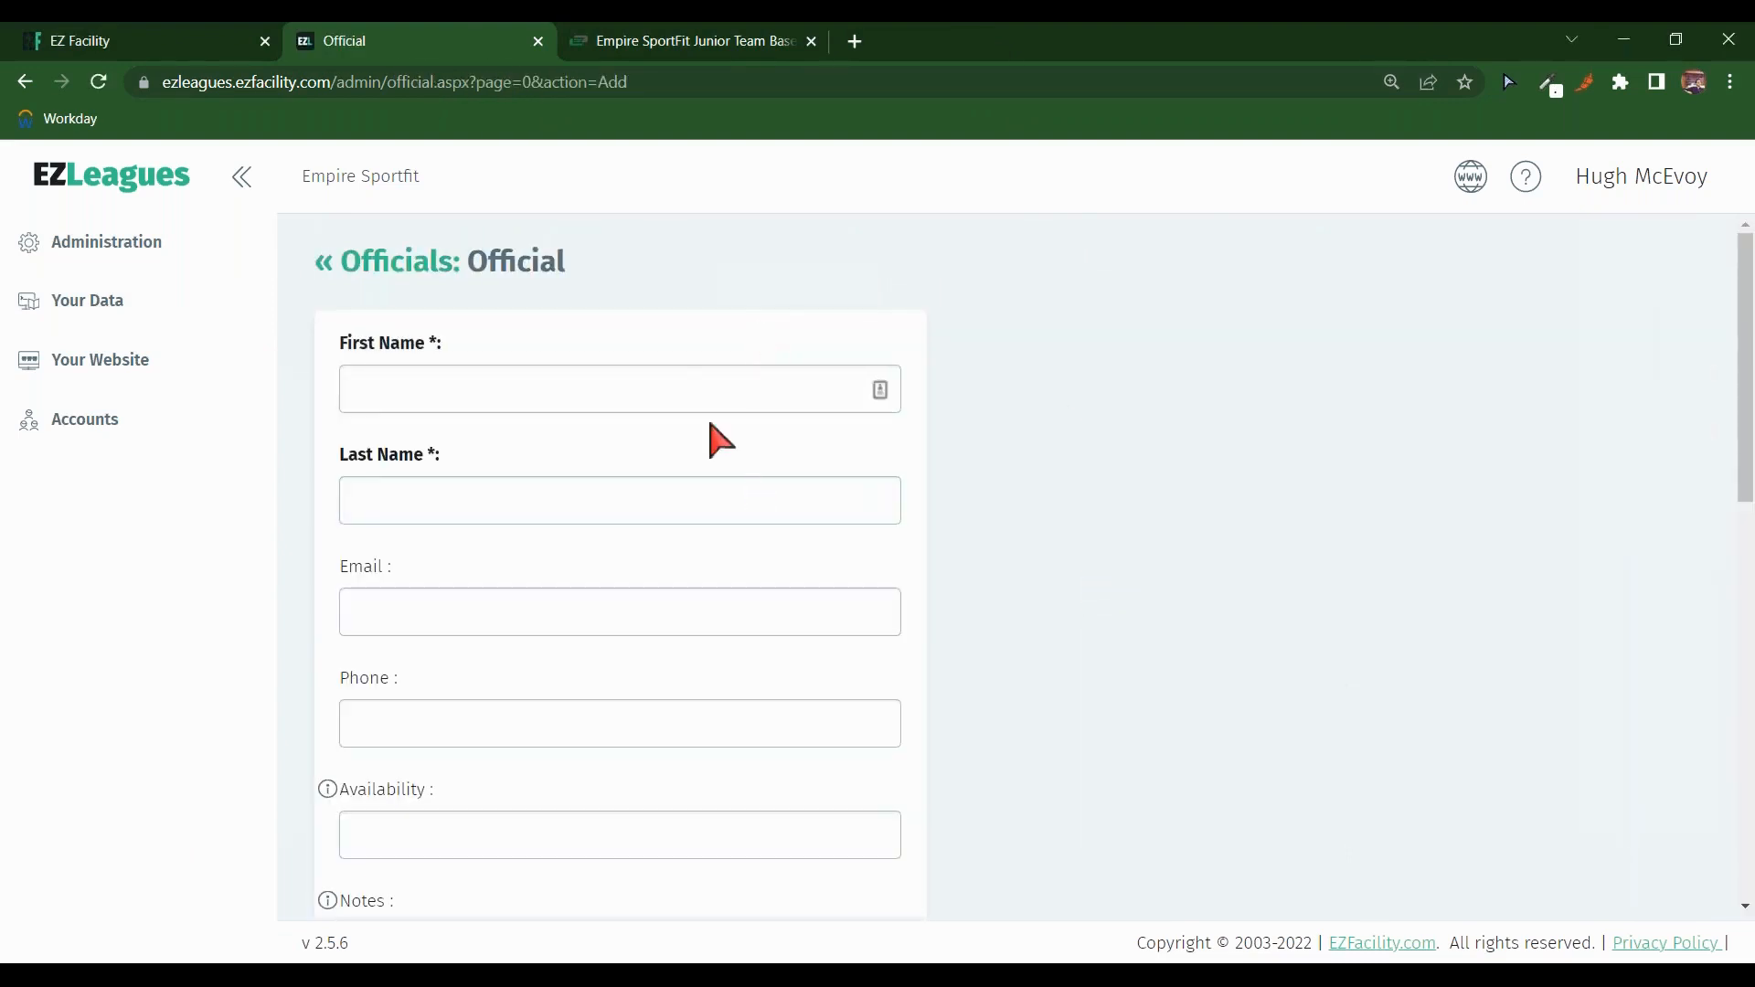
scroll(685, 384, "down", 9)
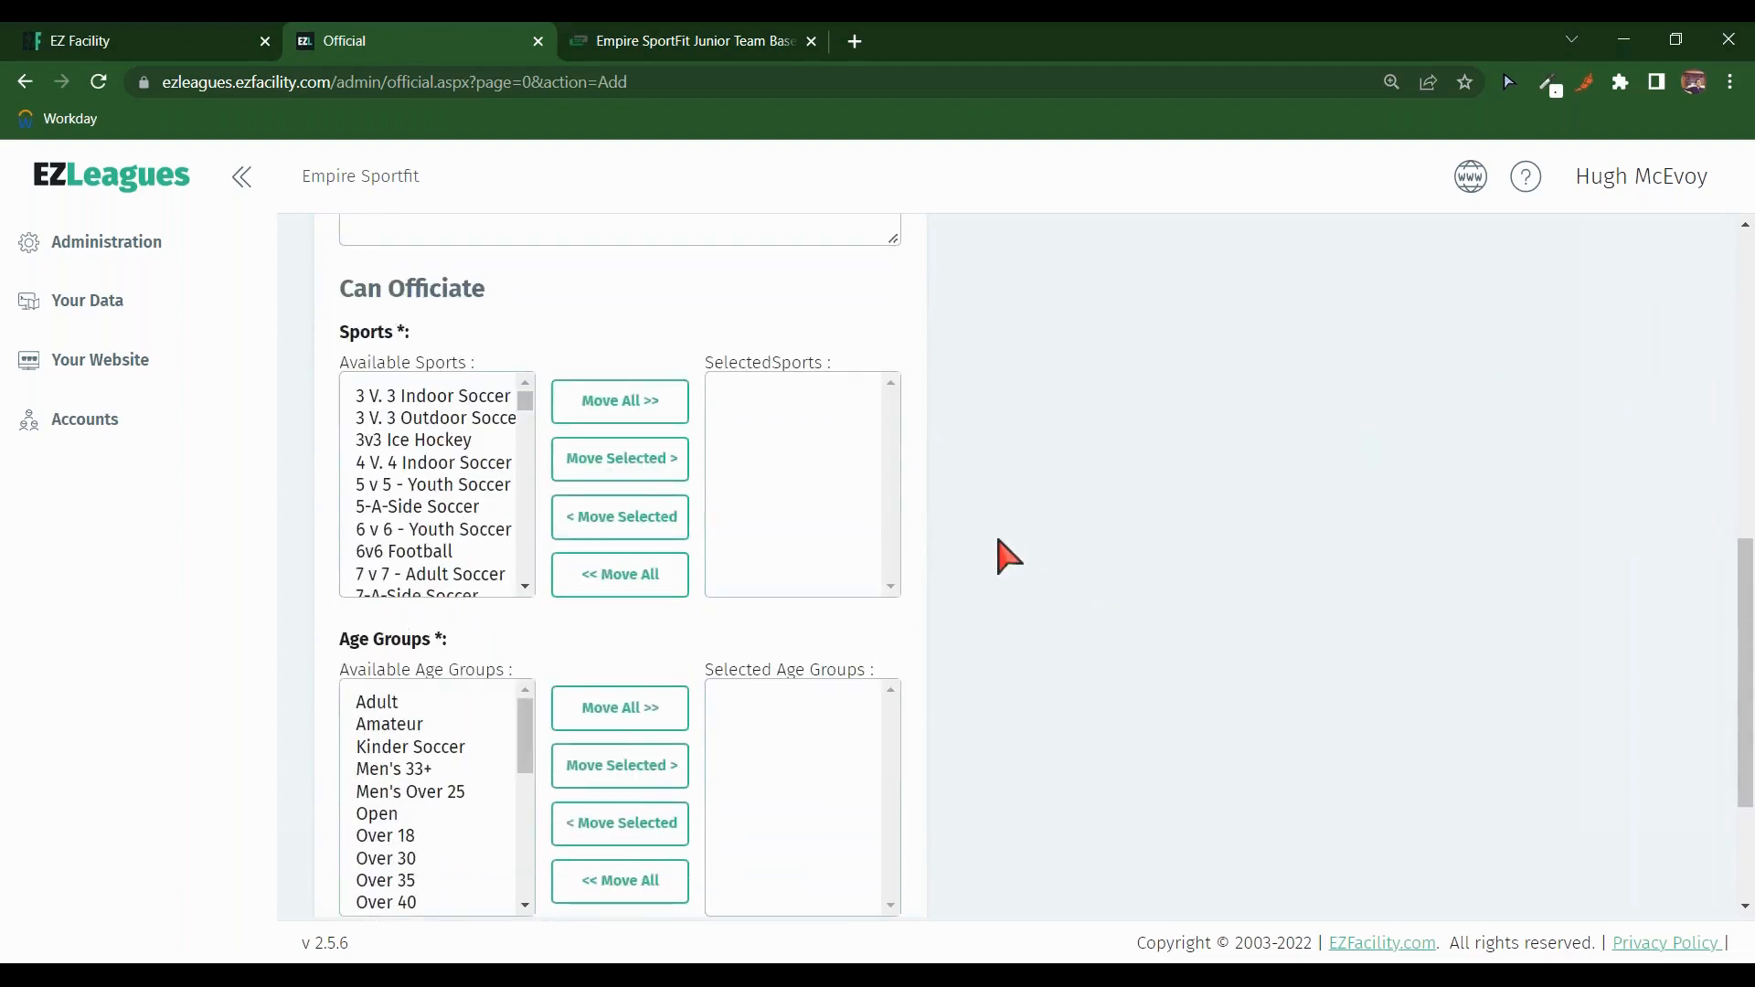
scroll(1000, 541, "up", 10)
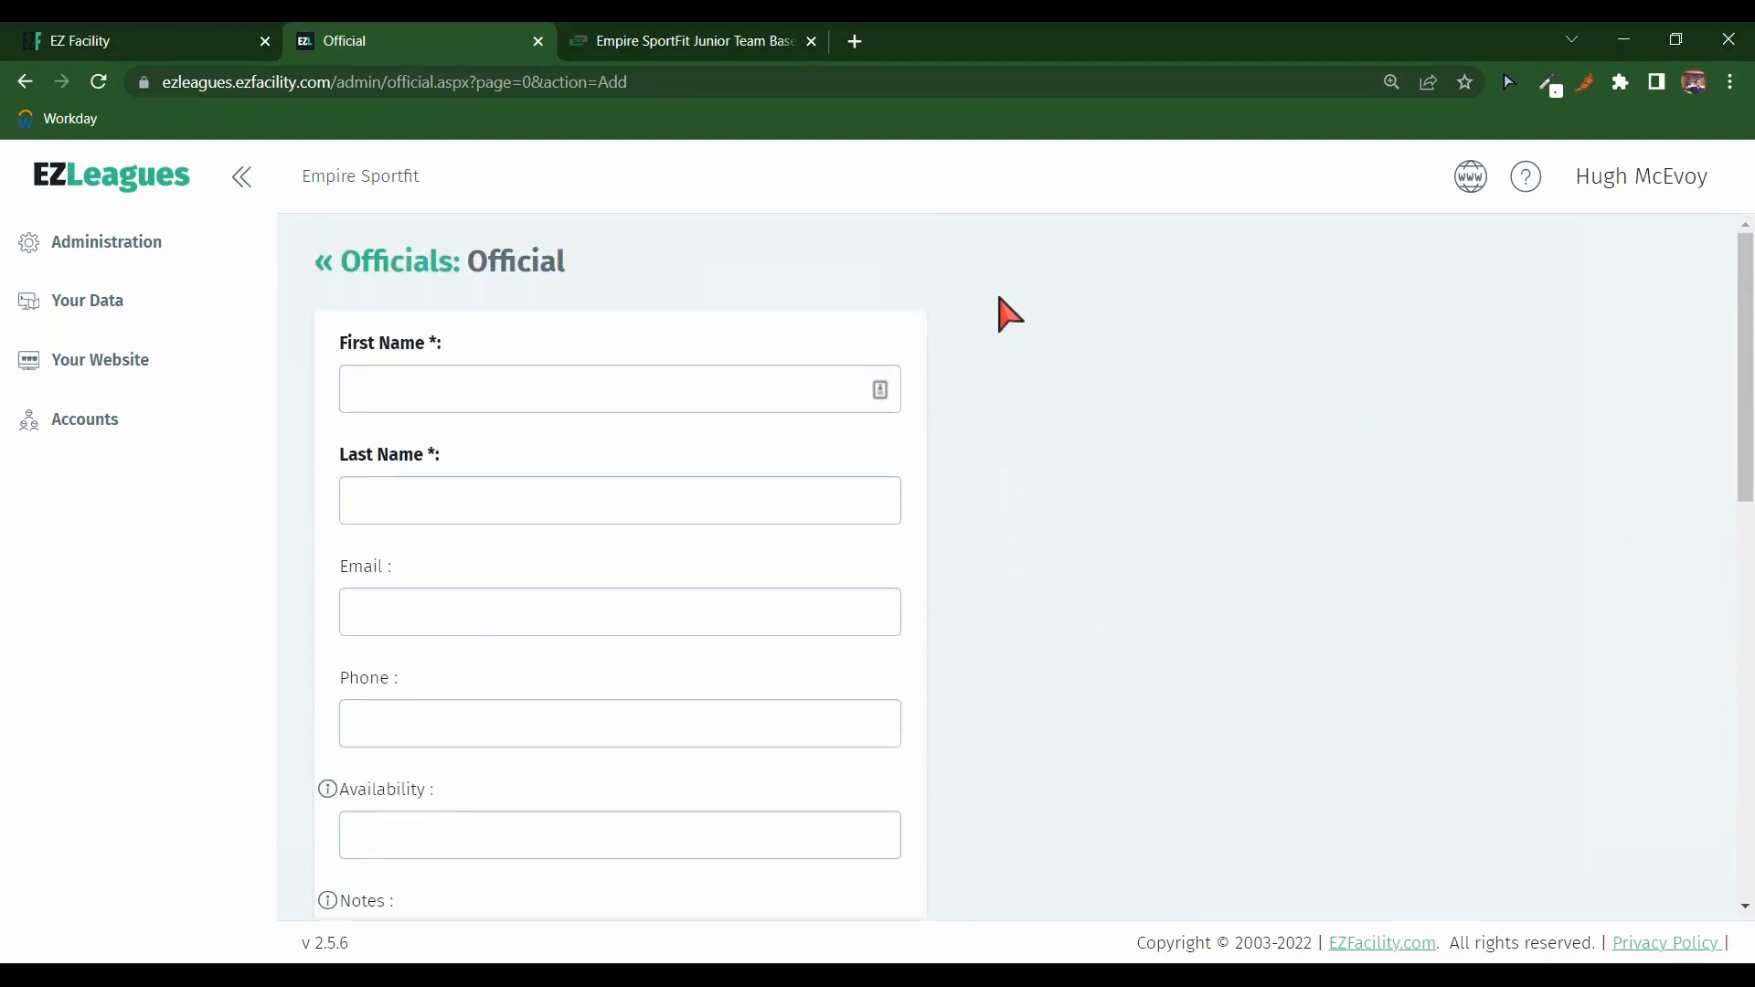
Step: Open score management for all leagues and choose December 4, 2022 as the date for the games to update
left_click(174, 249)
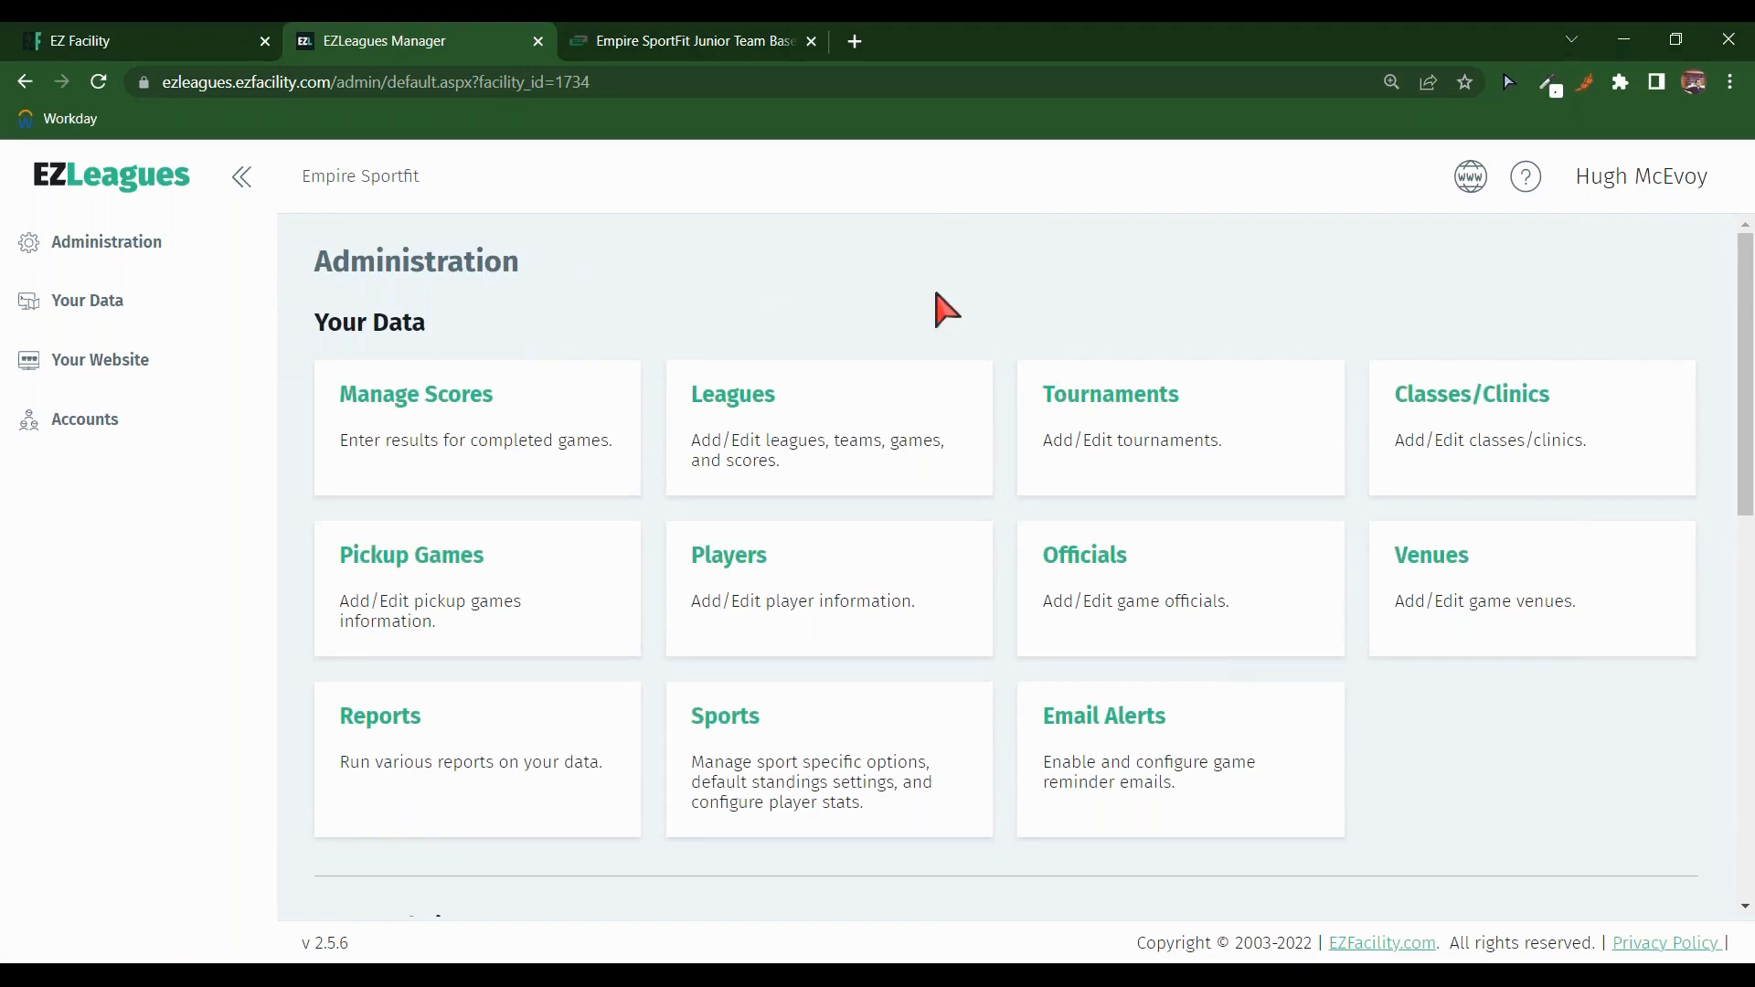
left_click(462, 419)
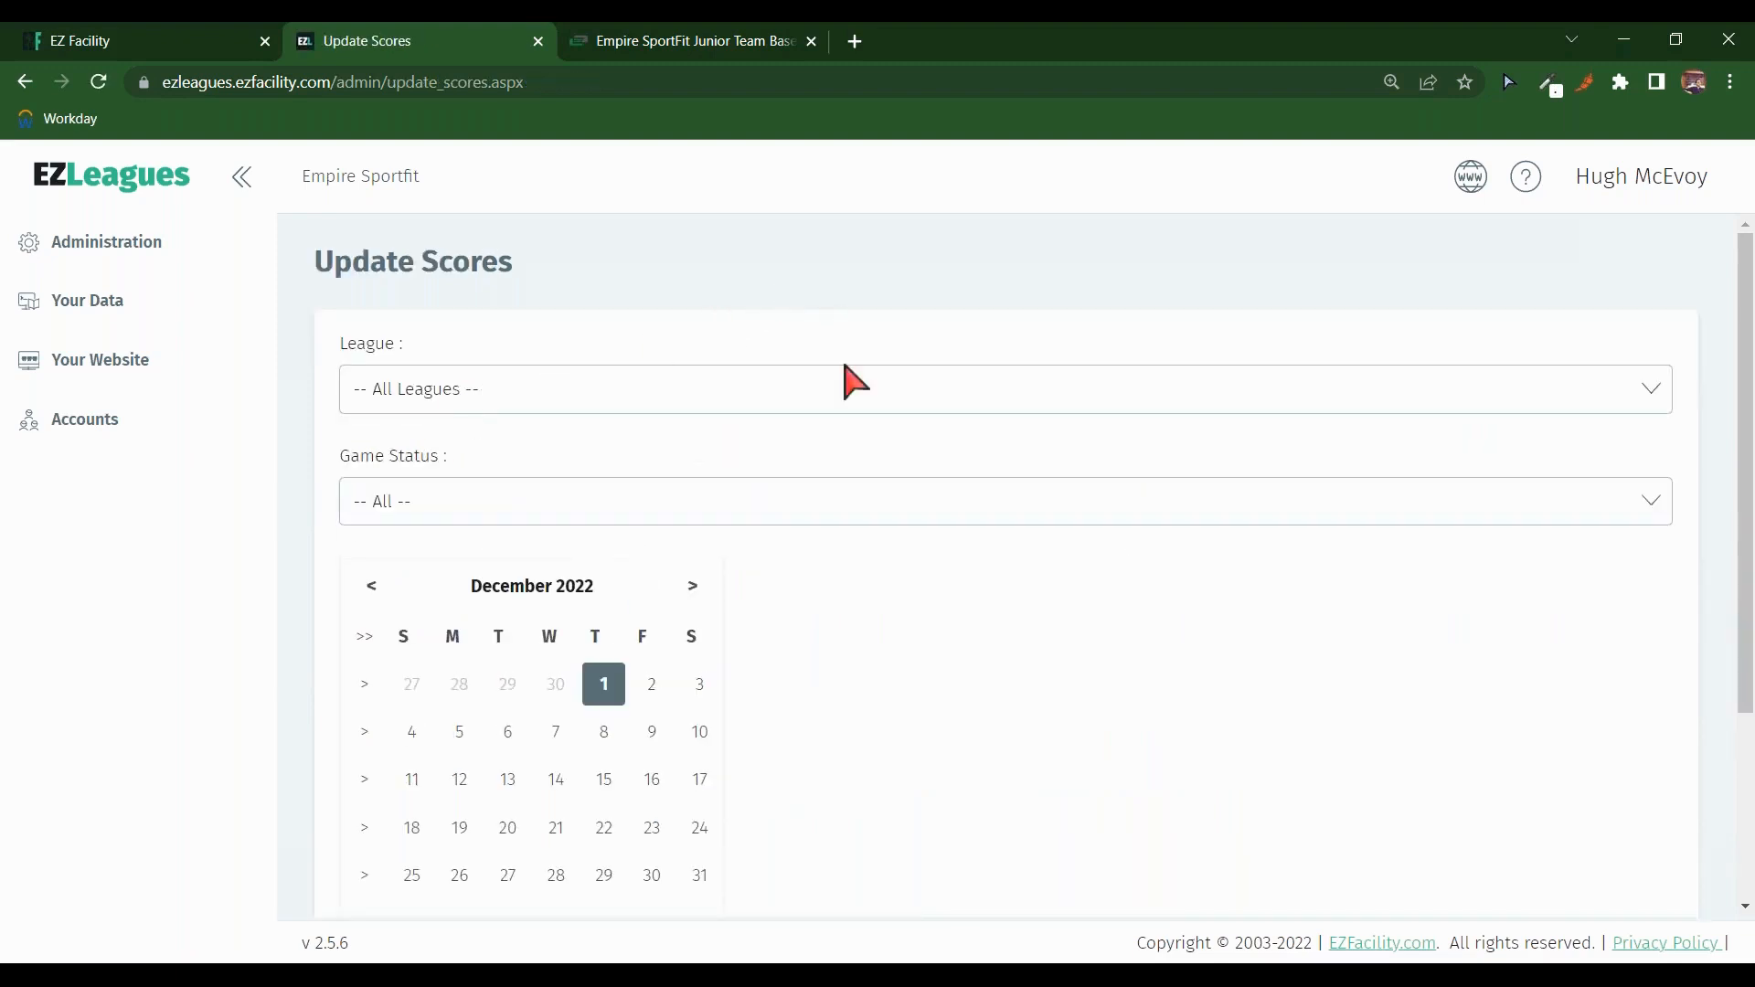
scroll(861, 495, "down", 1)
scroll(861, 495, "down", 2)
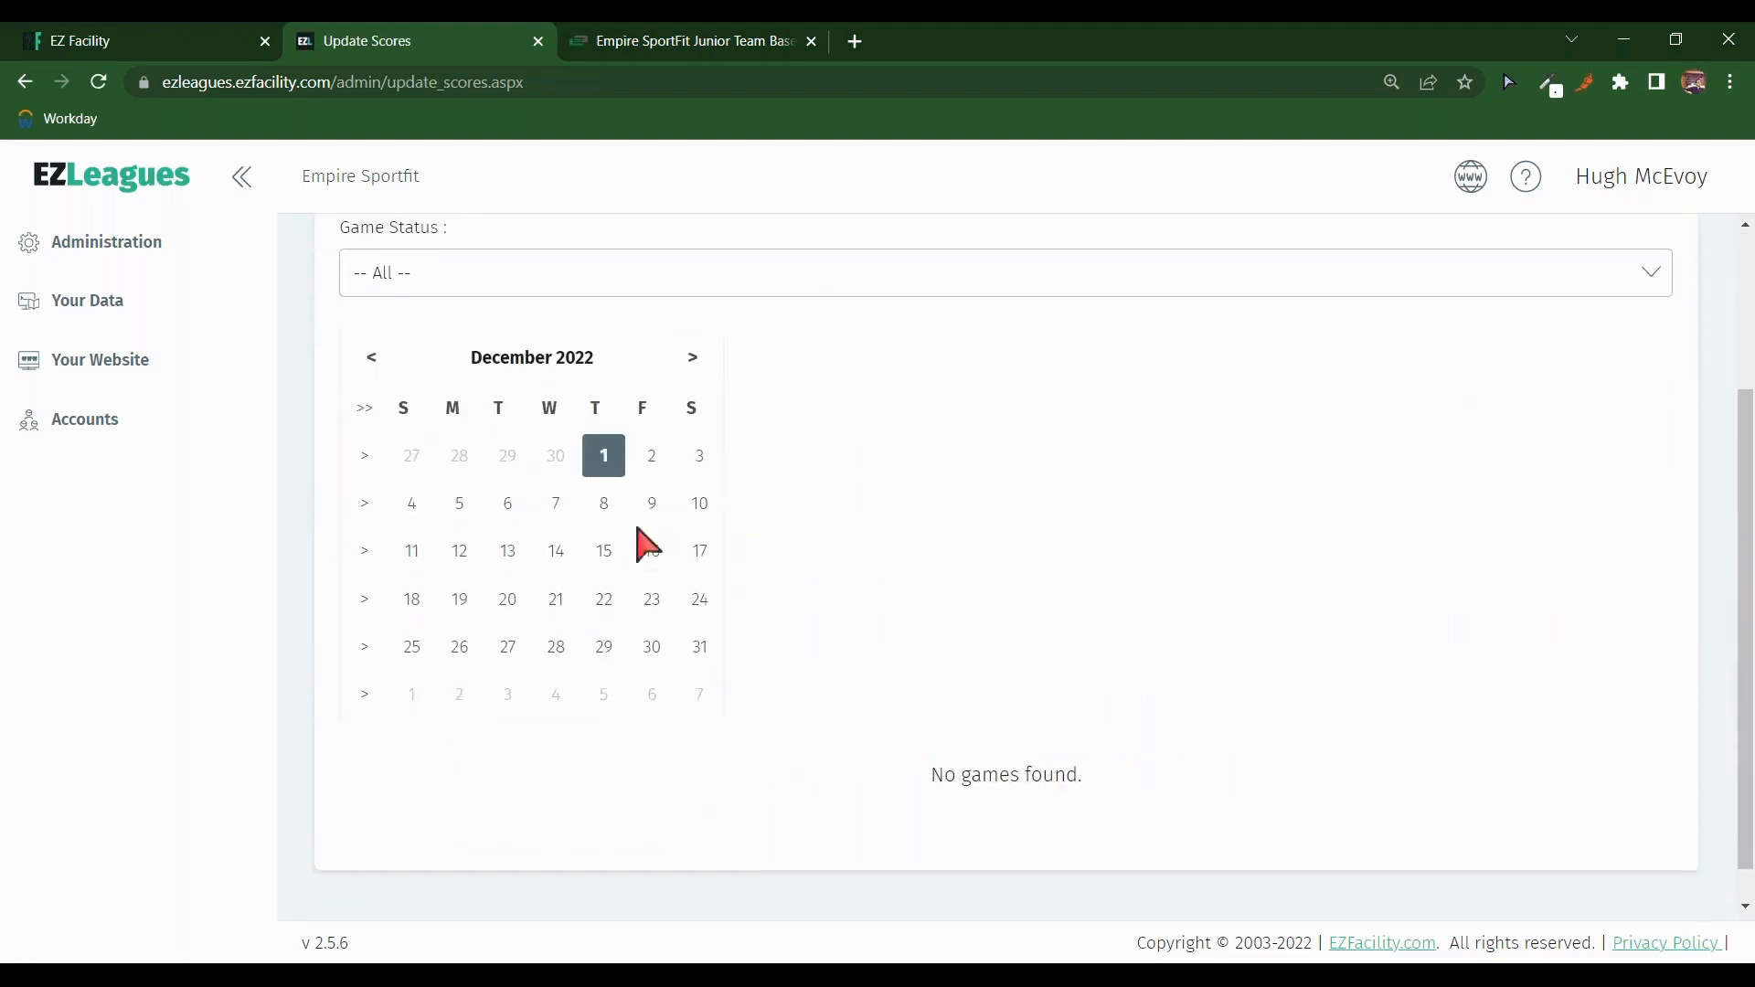
left_click(416, 517)
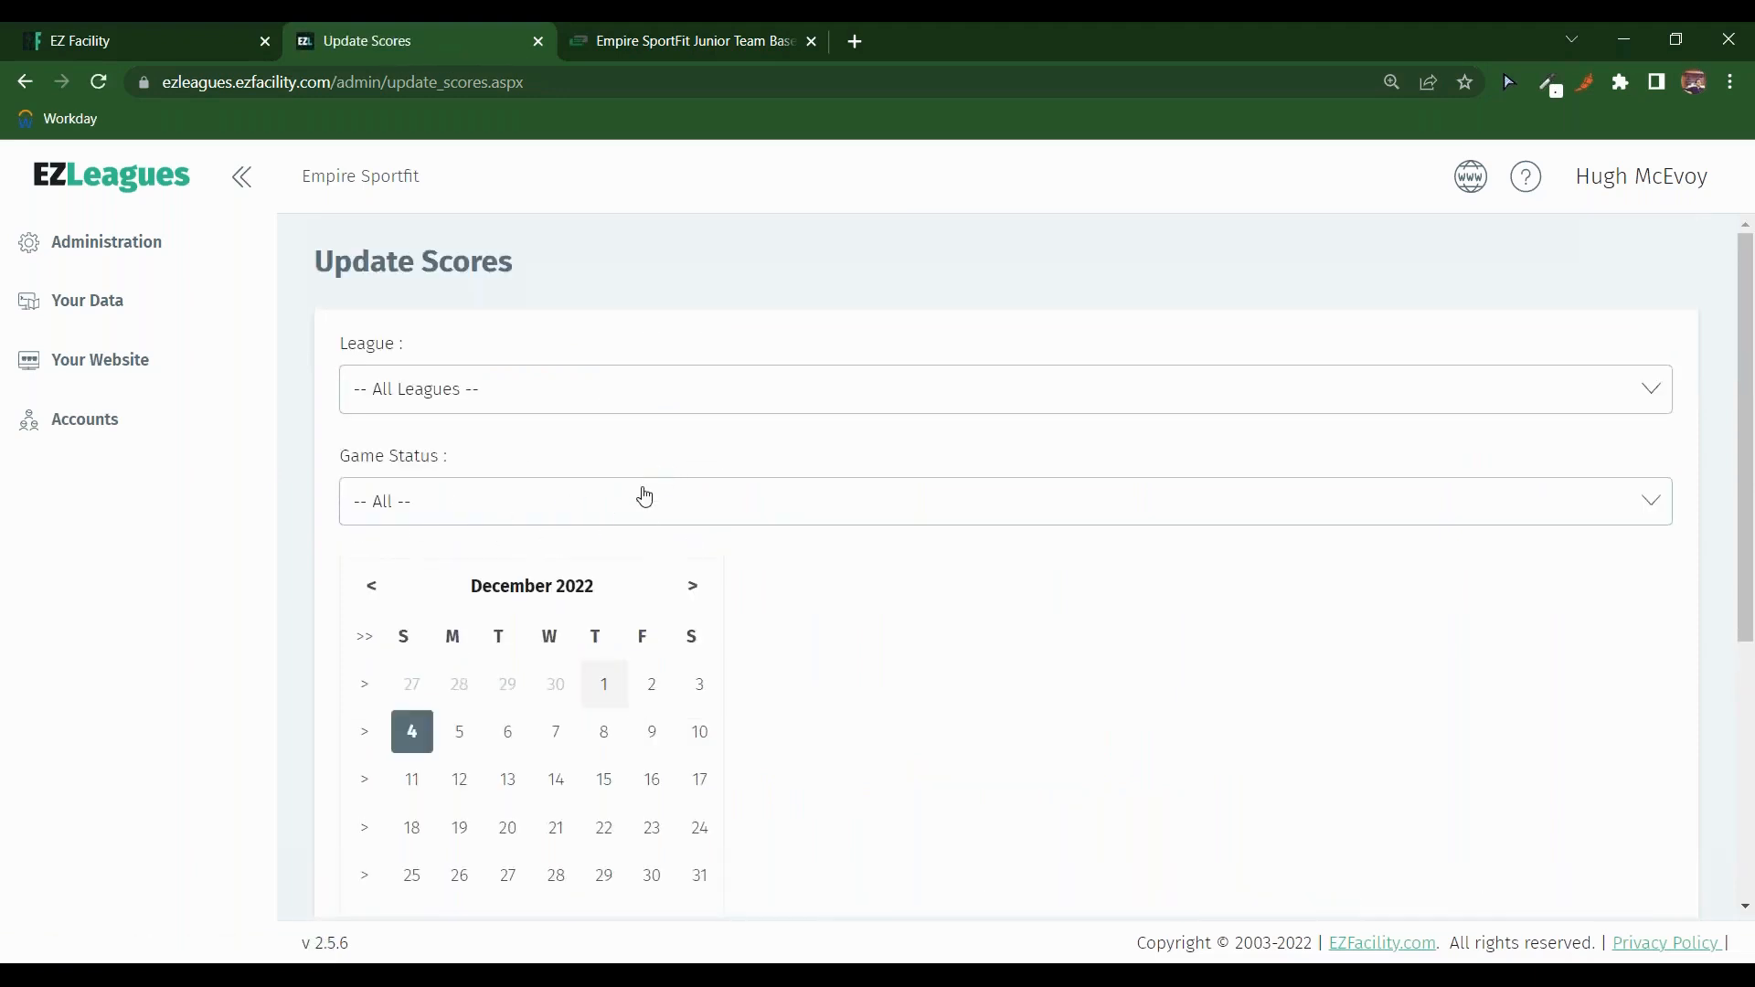
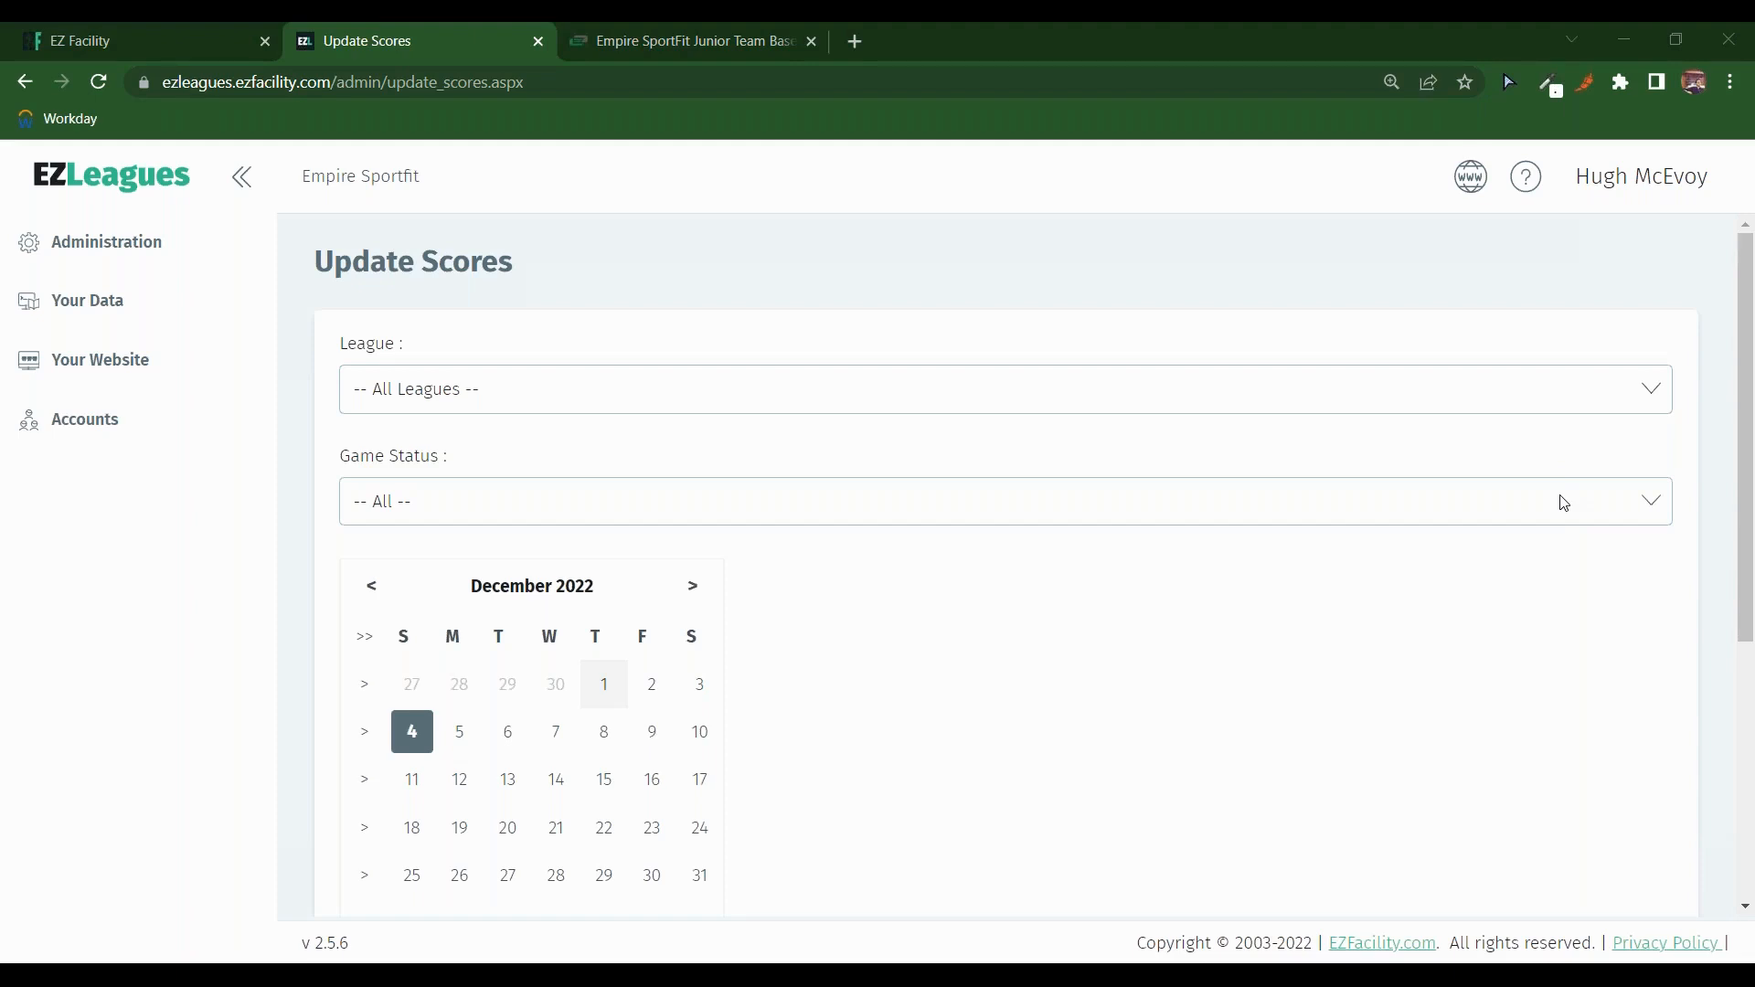
Step: Switch to EZFacility and view its client list
left_click(62, 36)
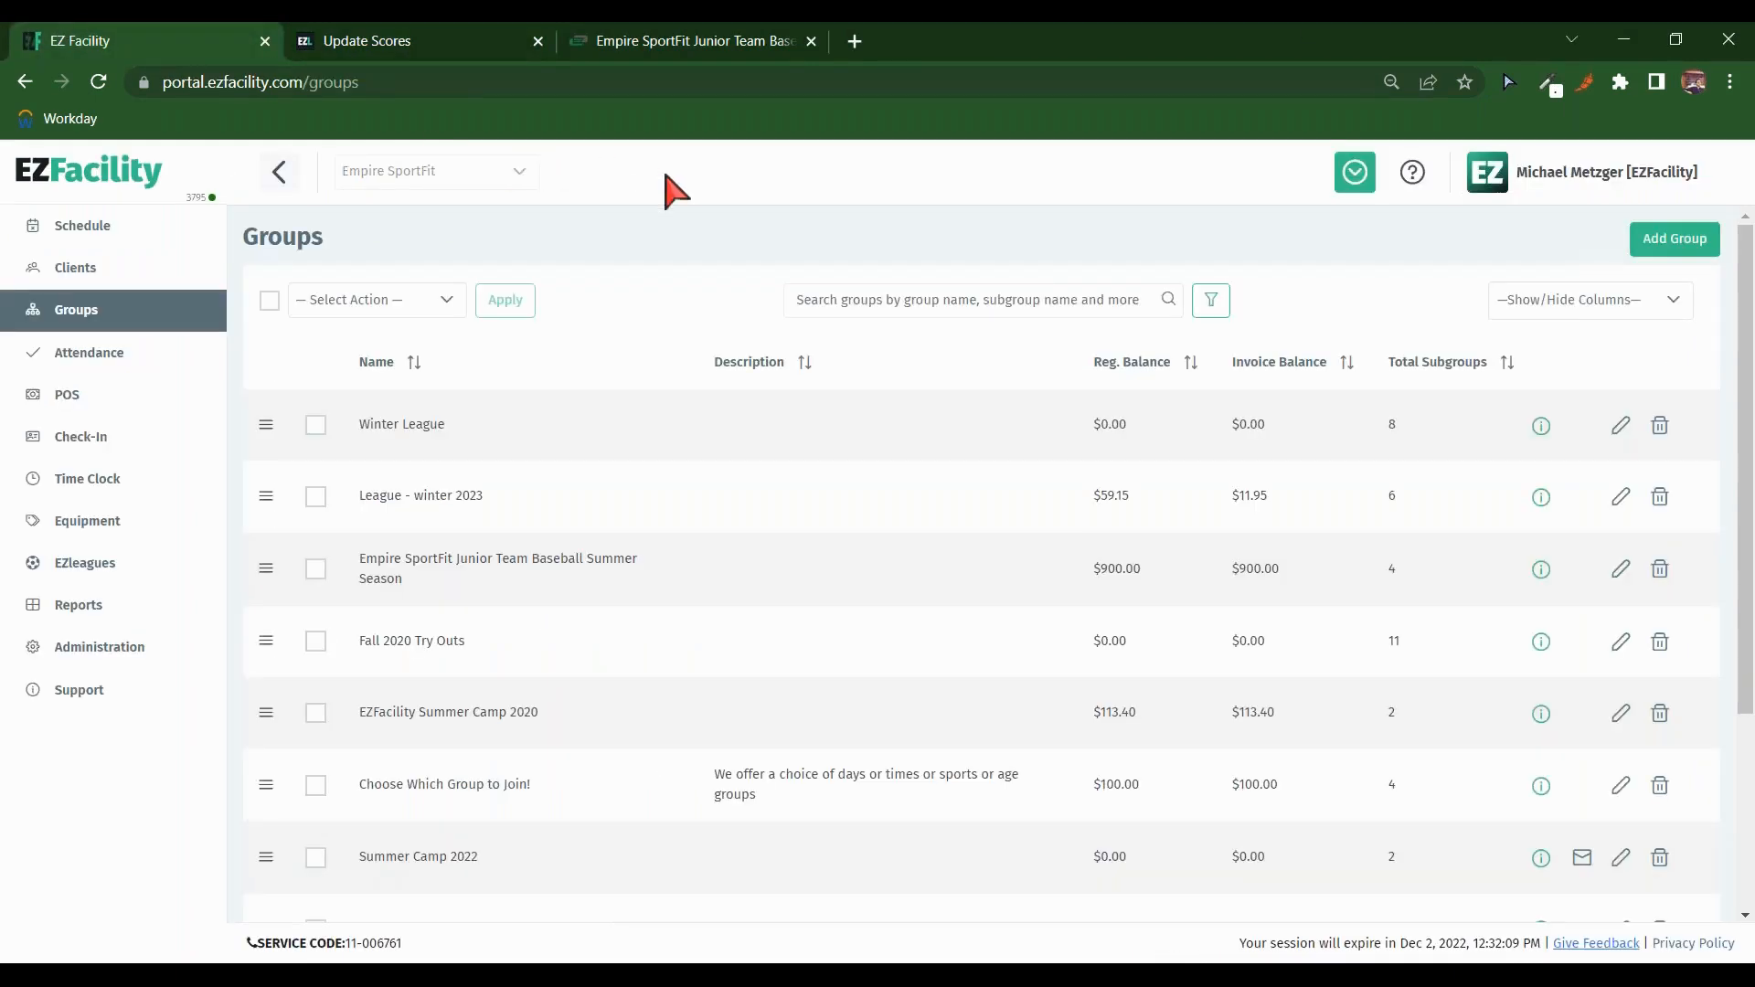
left_click(155, 269)
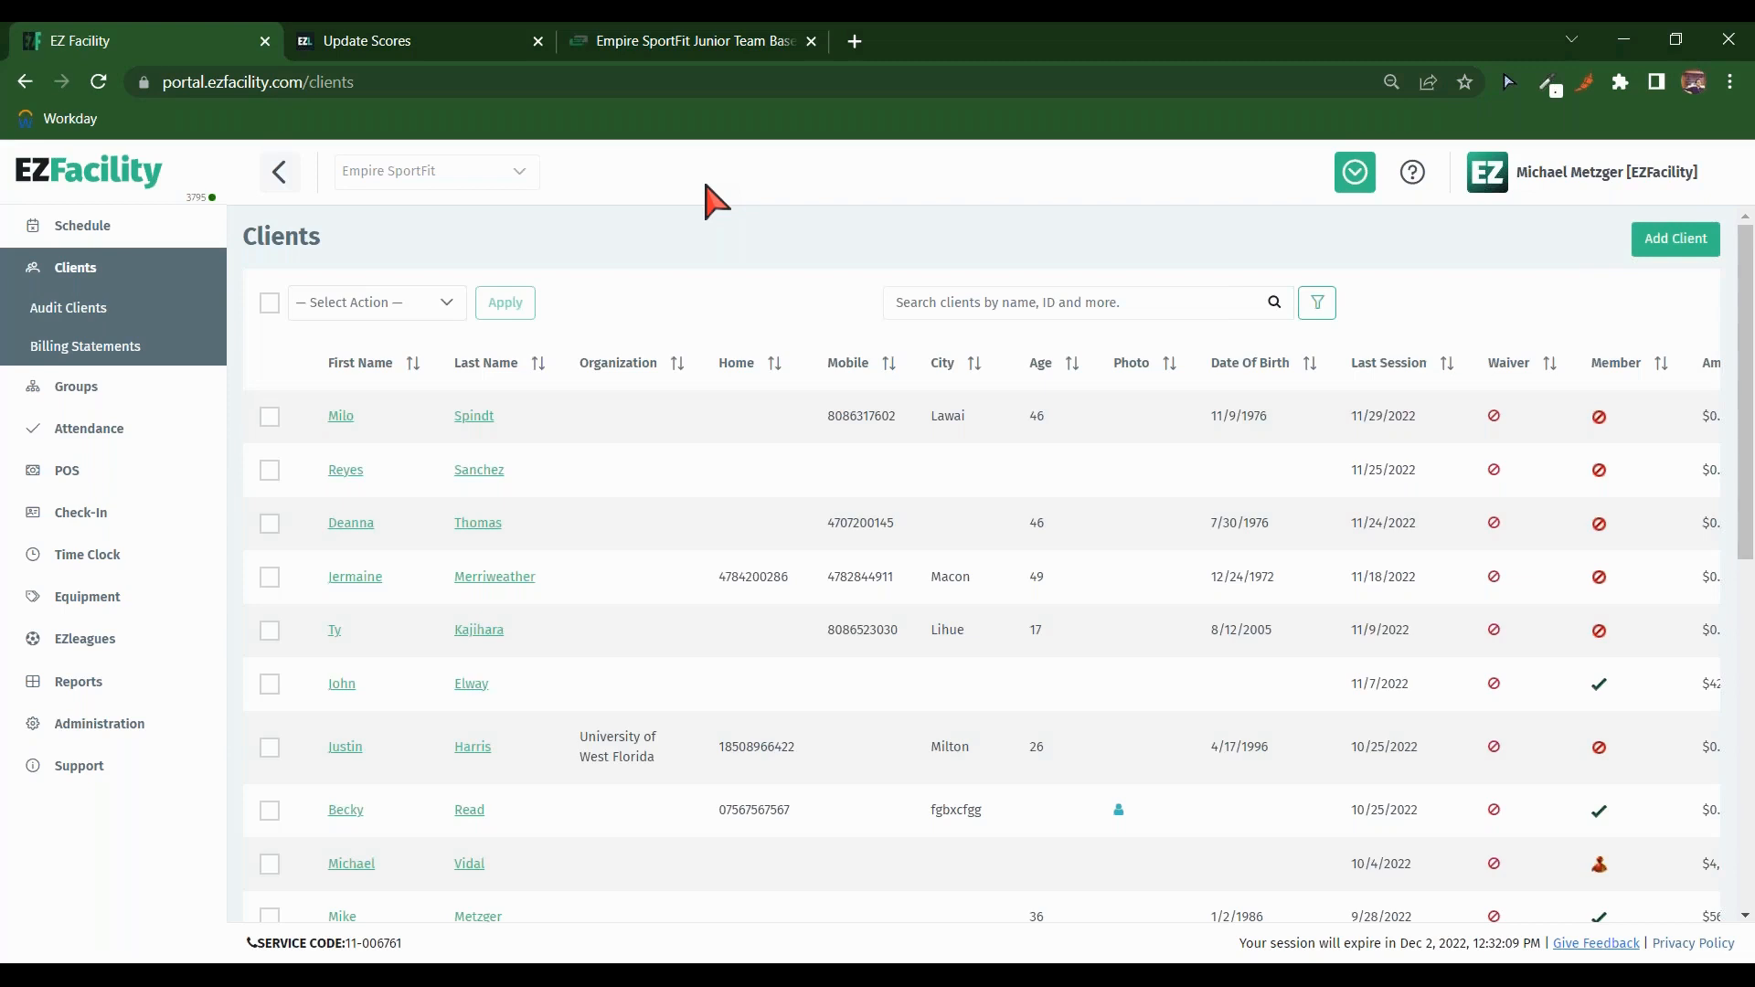
Step: Look through the POS settings in EZFacility's administration and open the day schedule
left_click(124, 724)
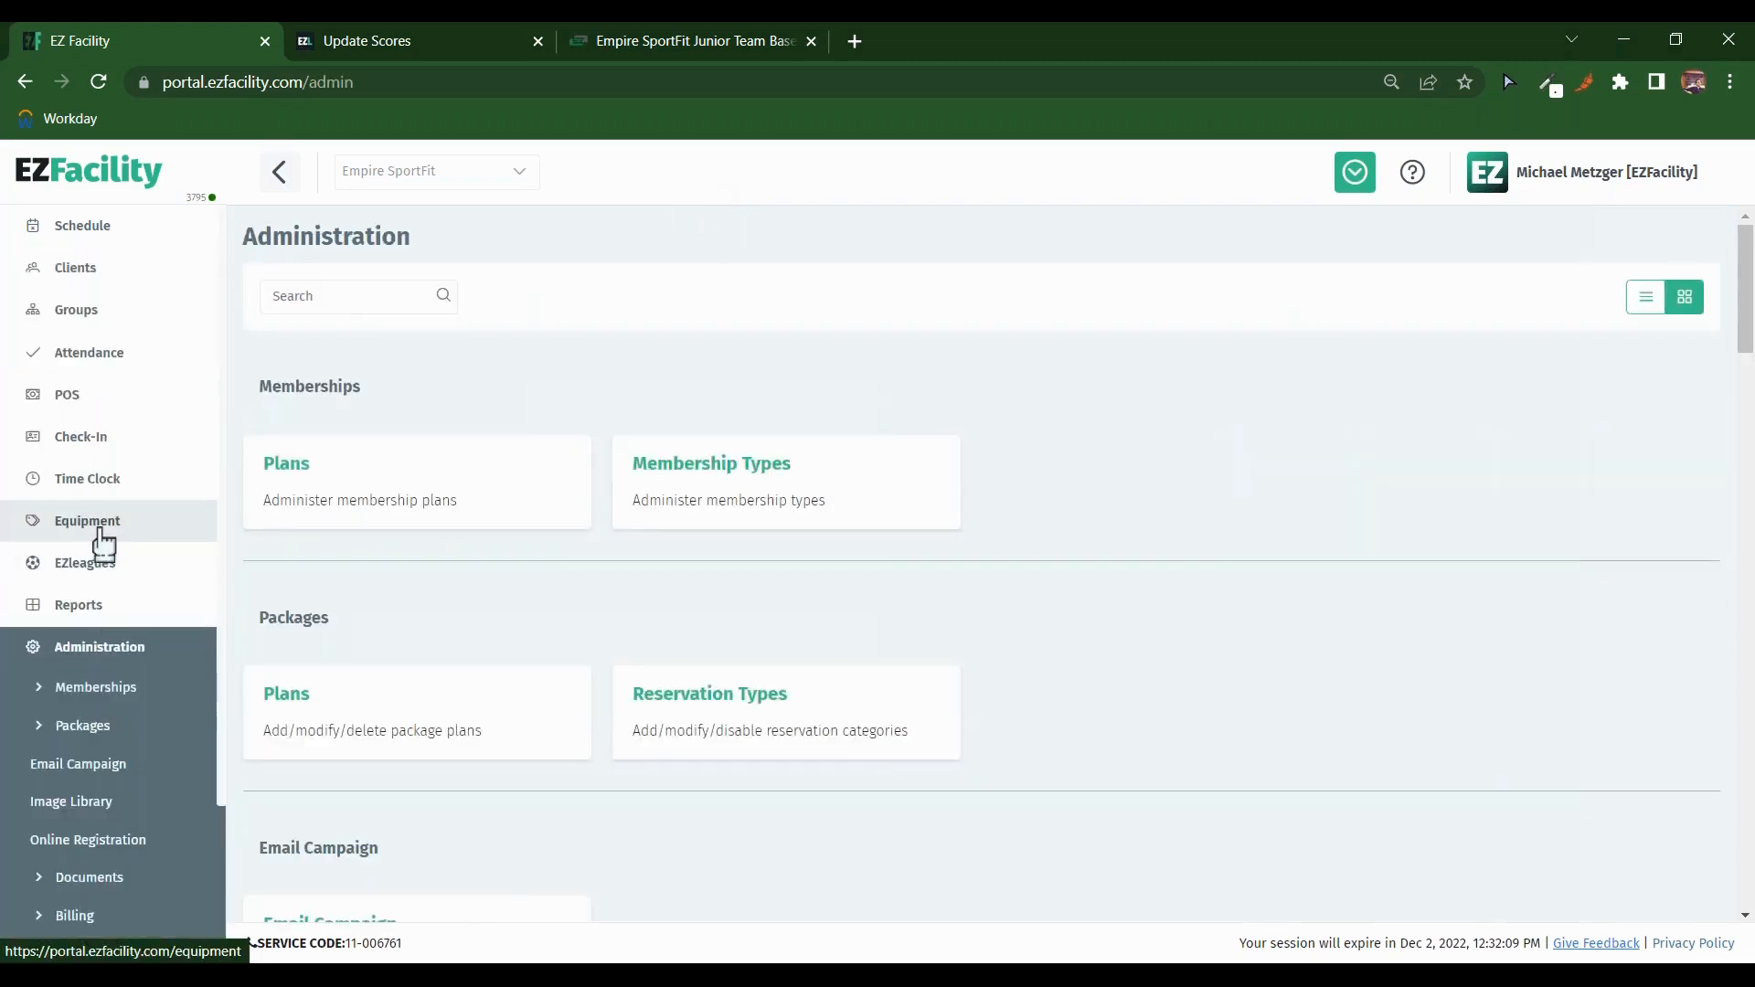
scroll(104, 548, "down", 2)
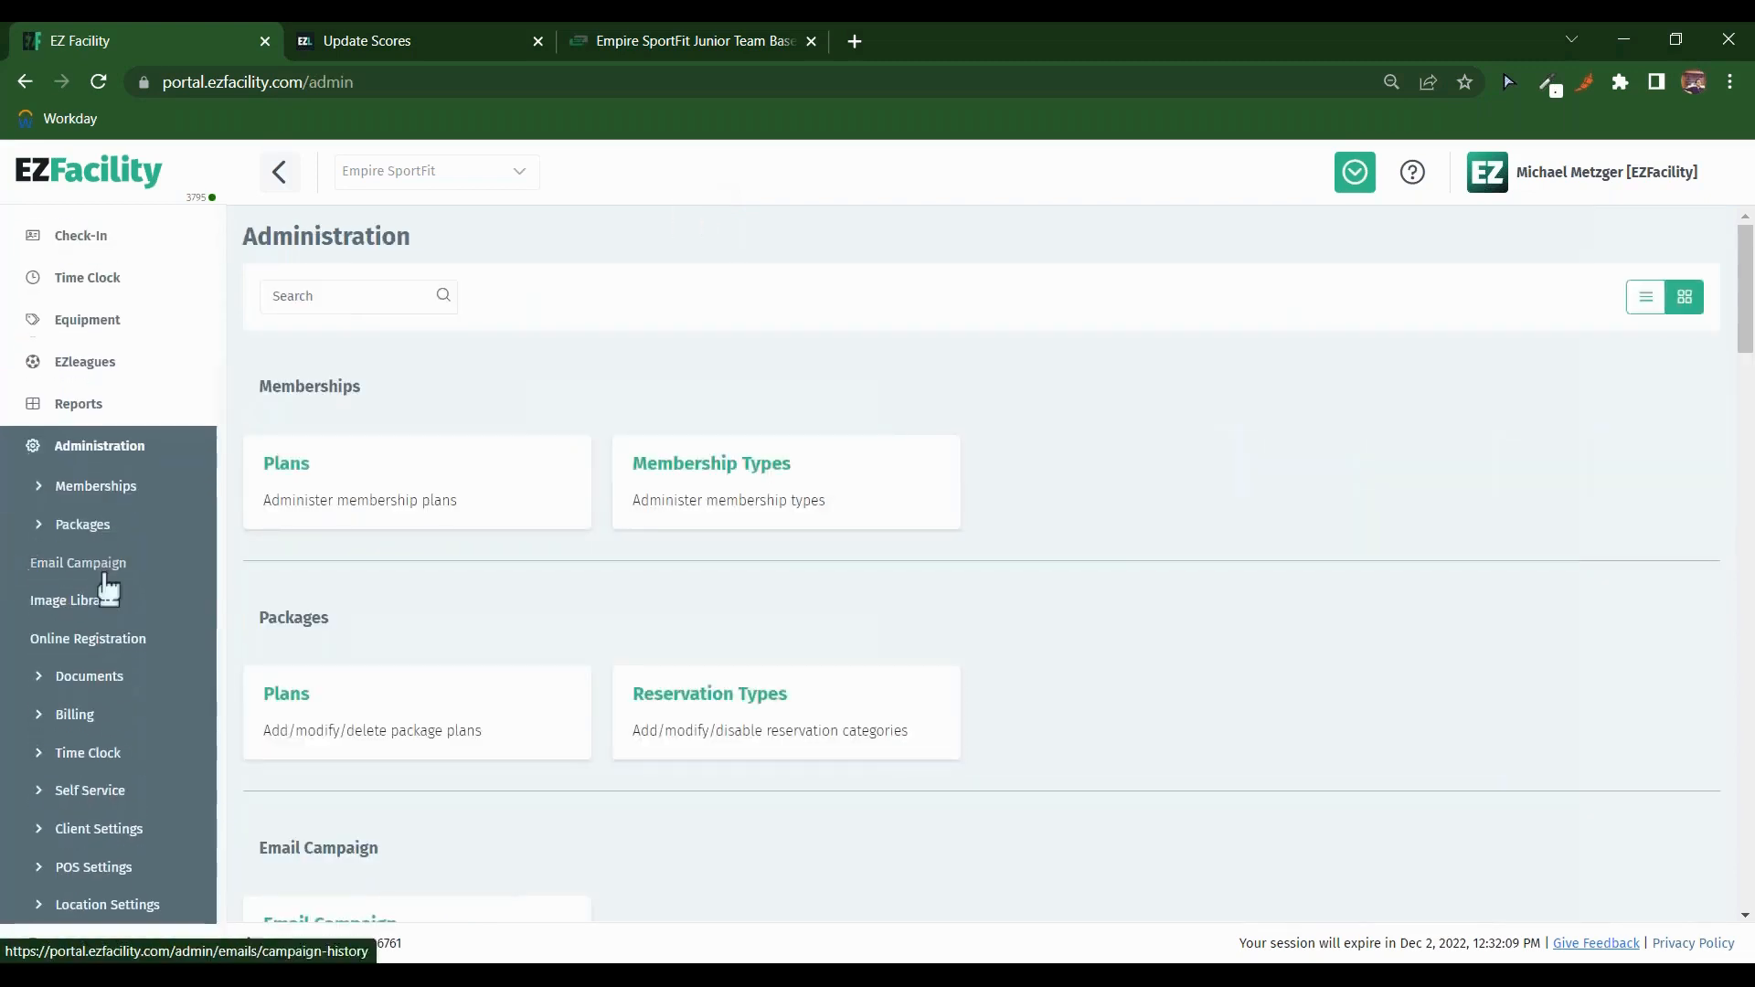
left_click(94, 867)
scroll(101, 763, "down", 2)
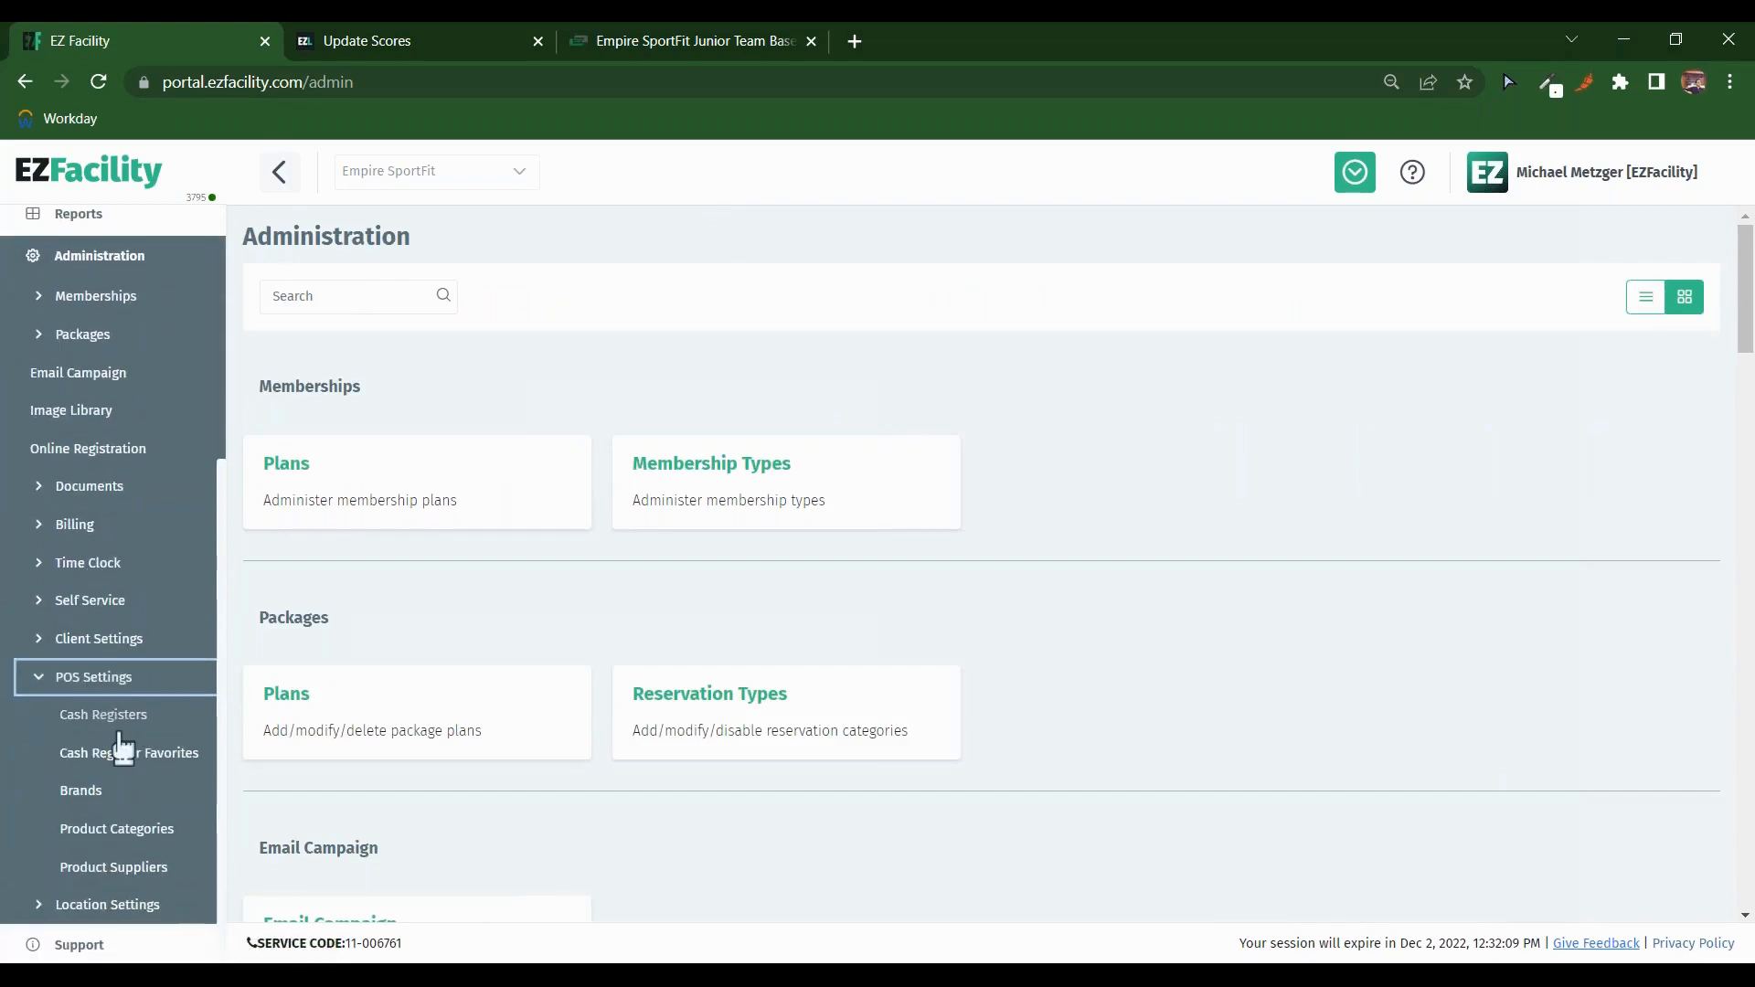
left_click(119, 829)
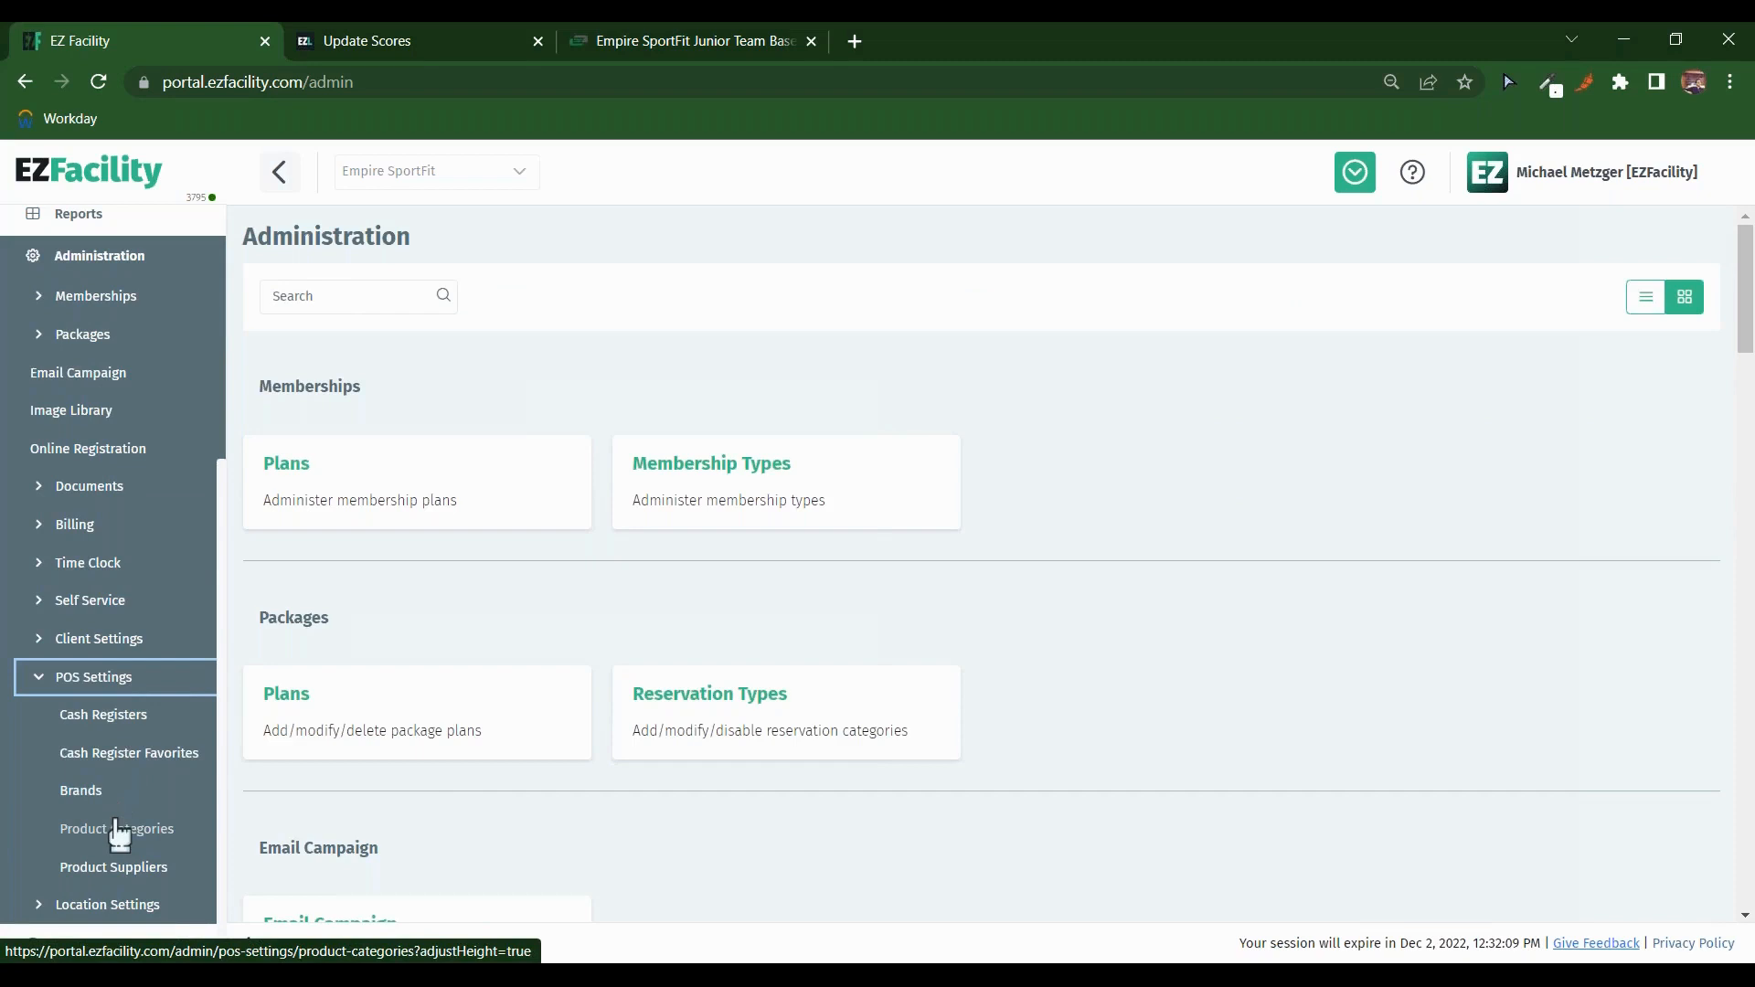
scroll(126, 600, "up", 4)
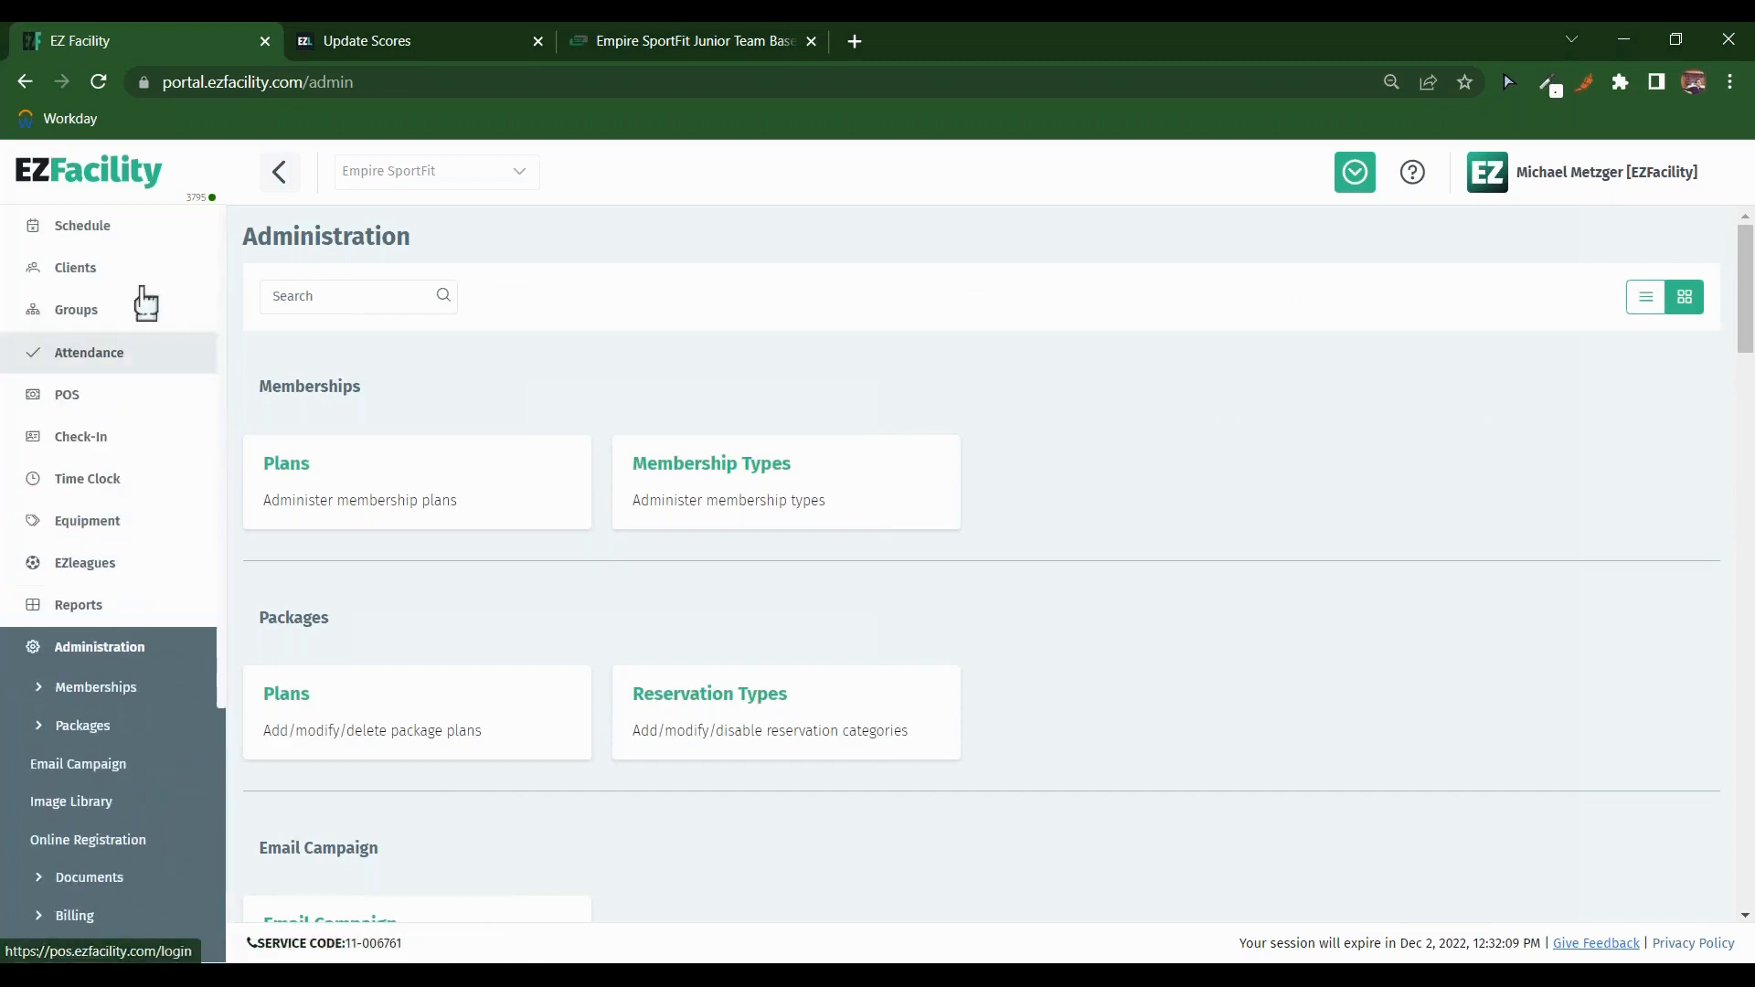
left_click(117, 230)
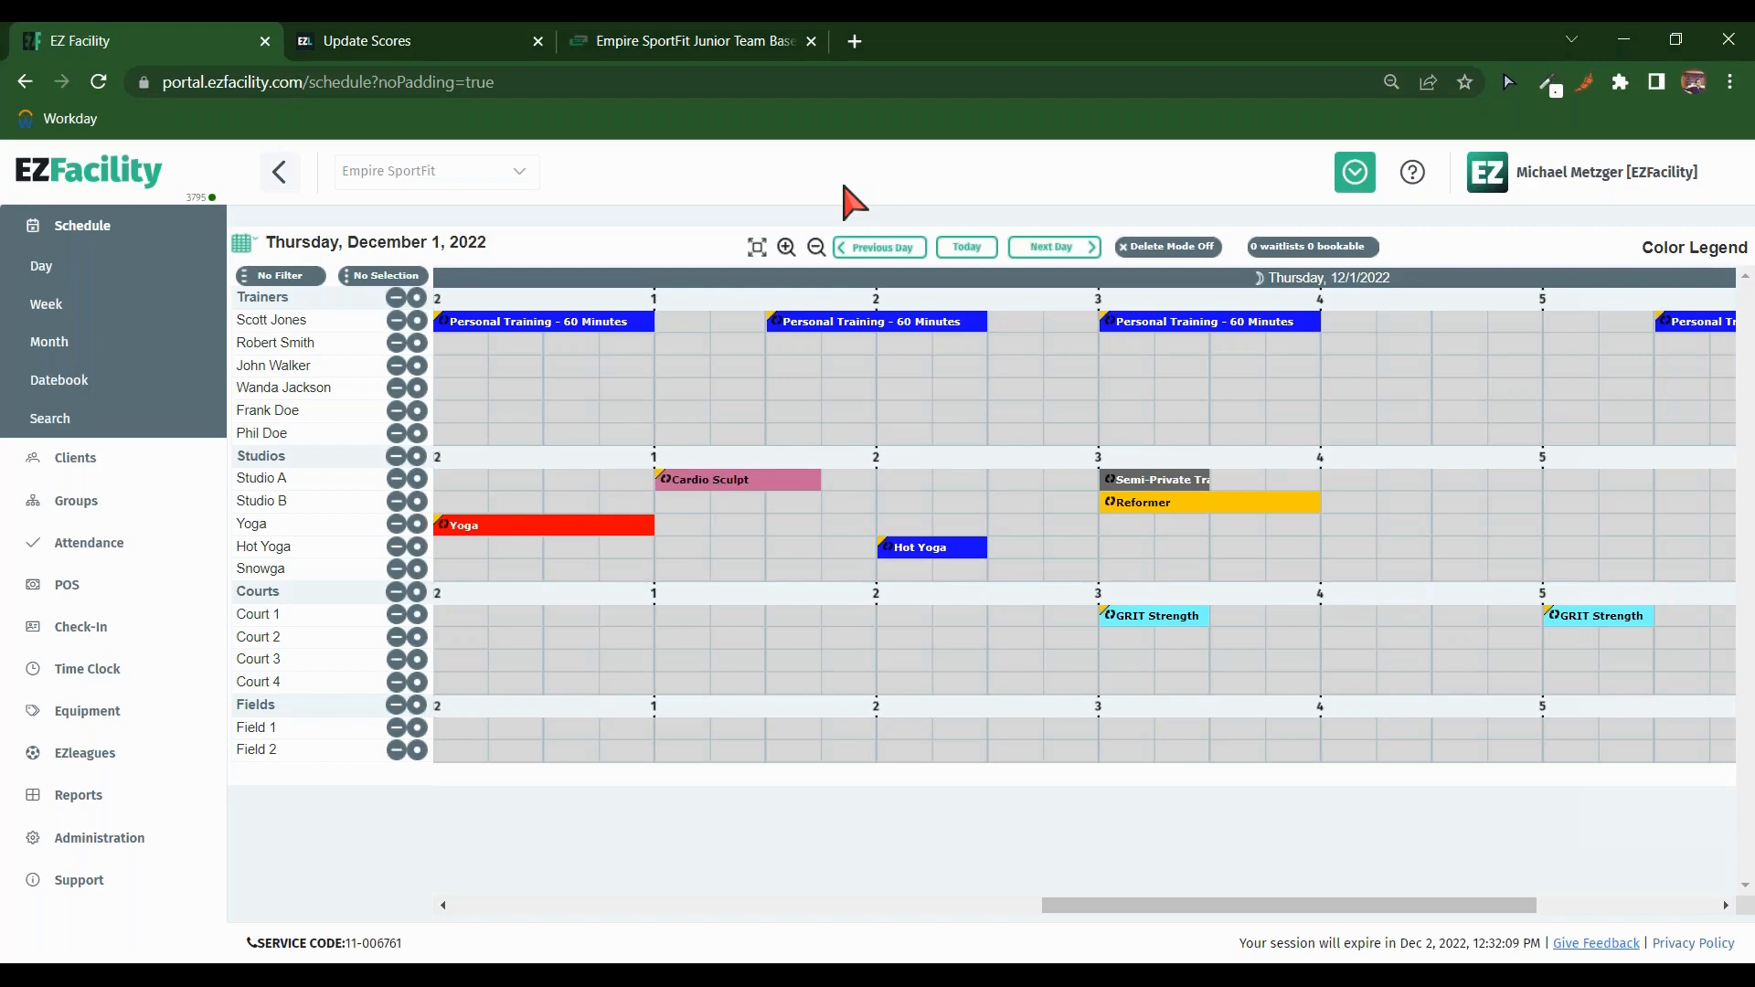
Step: Switch back to EZLeagues and open the Empire SportFit Junior Team Baseball Summer Season league's details and options
left_click(403, 40)
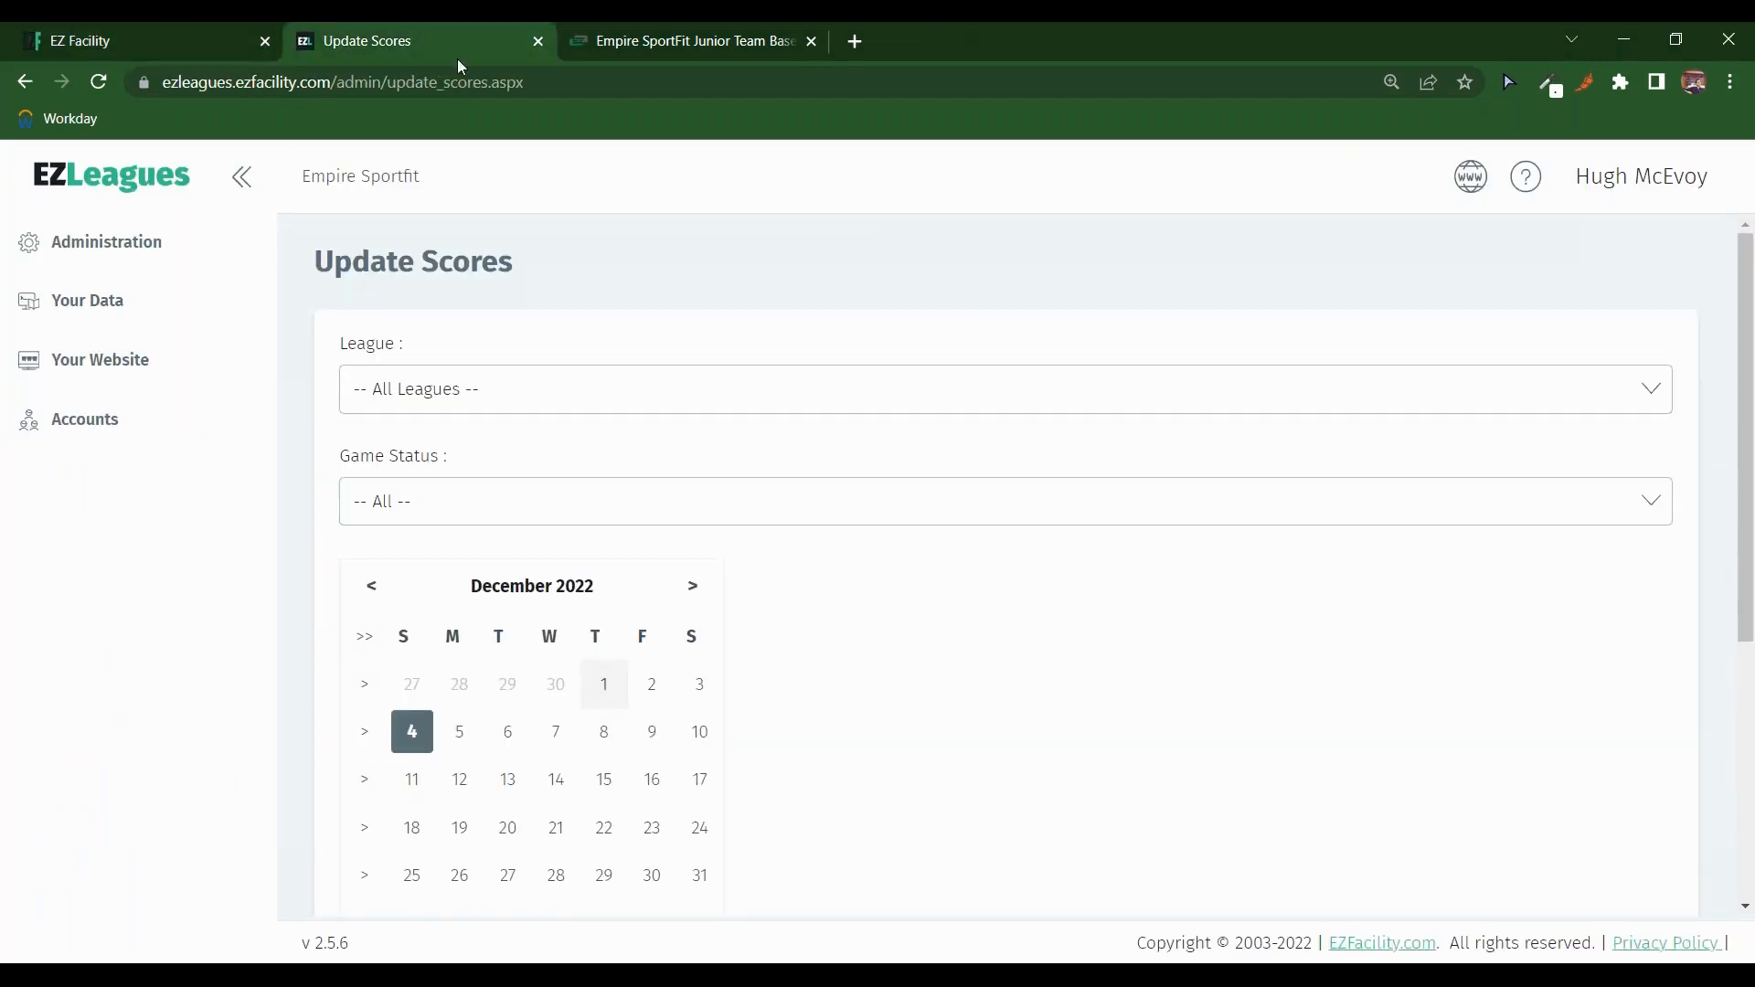
left_click(57, 257)
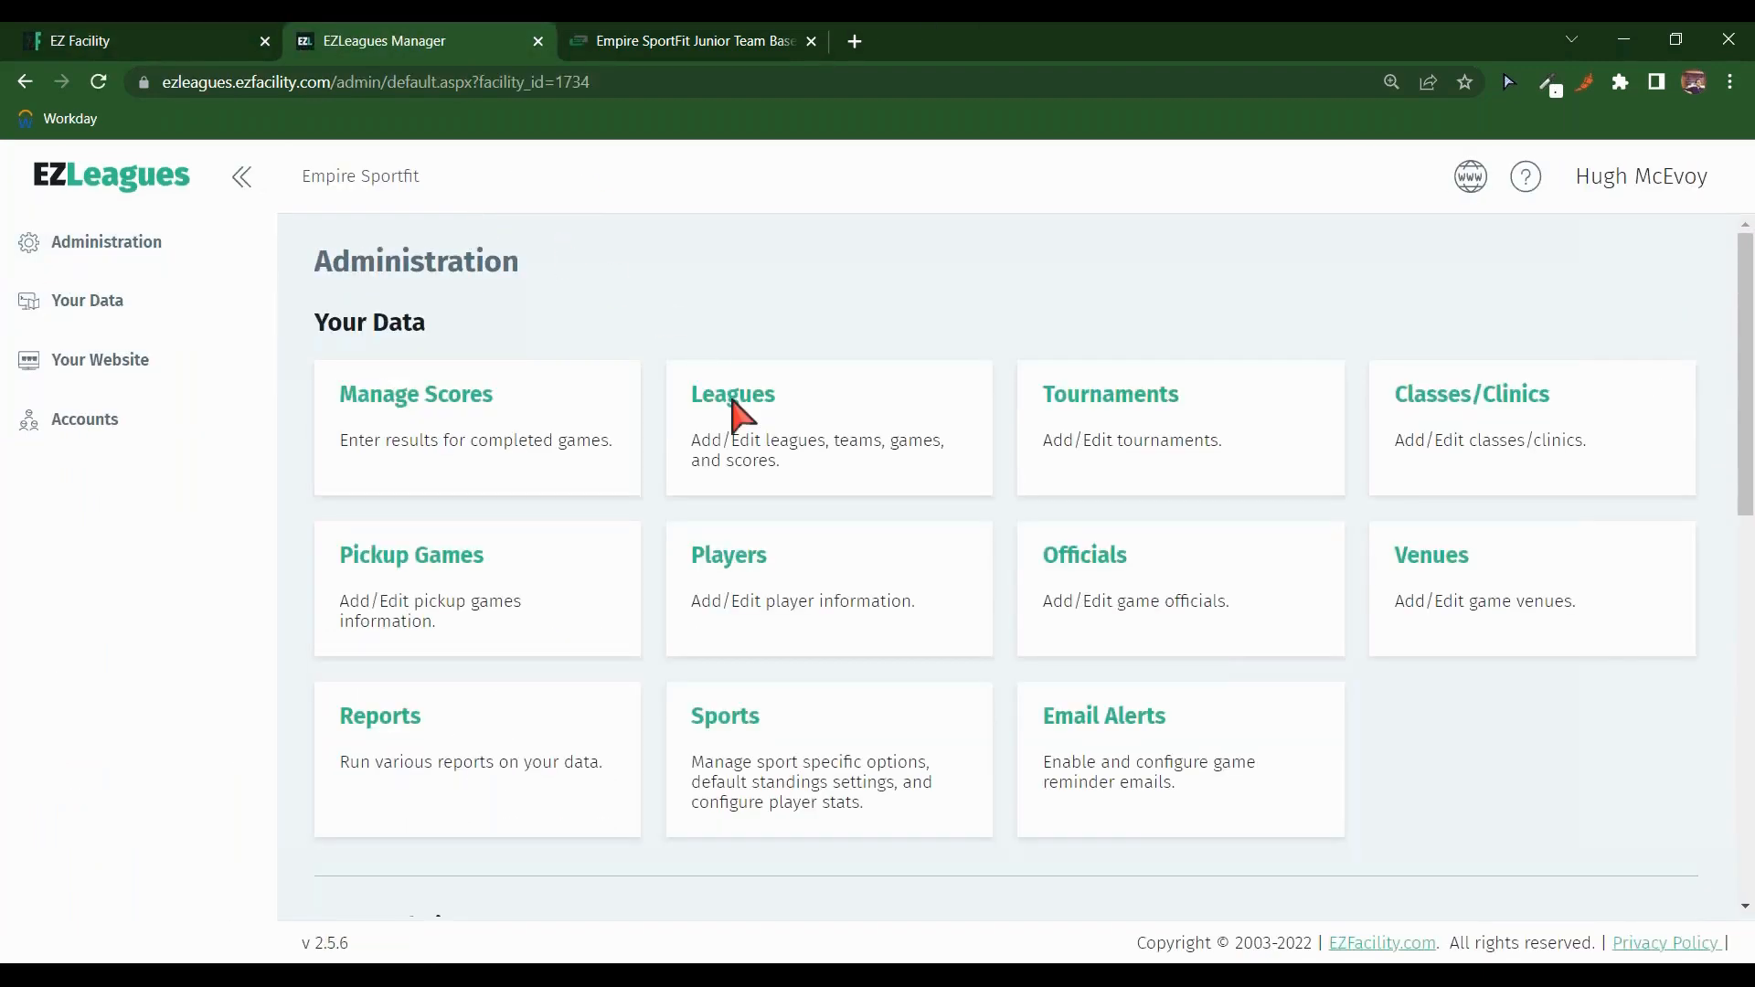
left_click(736, 407)
scroll(579, 275, "down", 3)
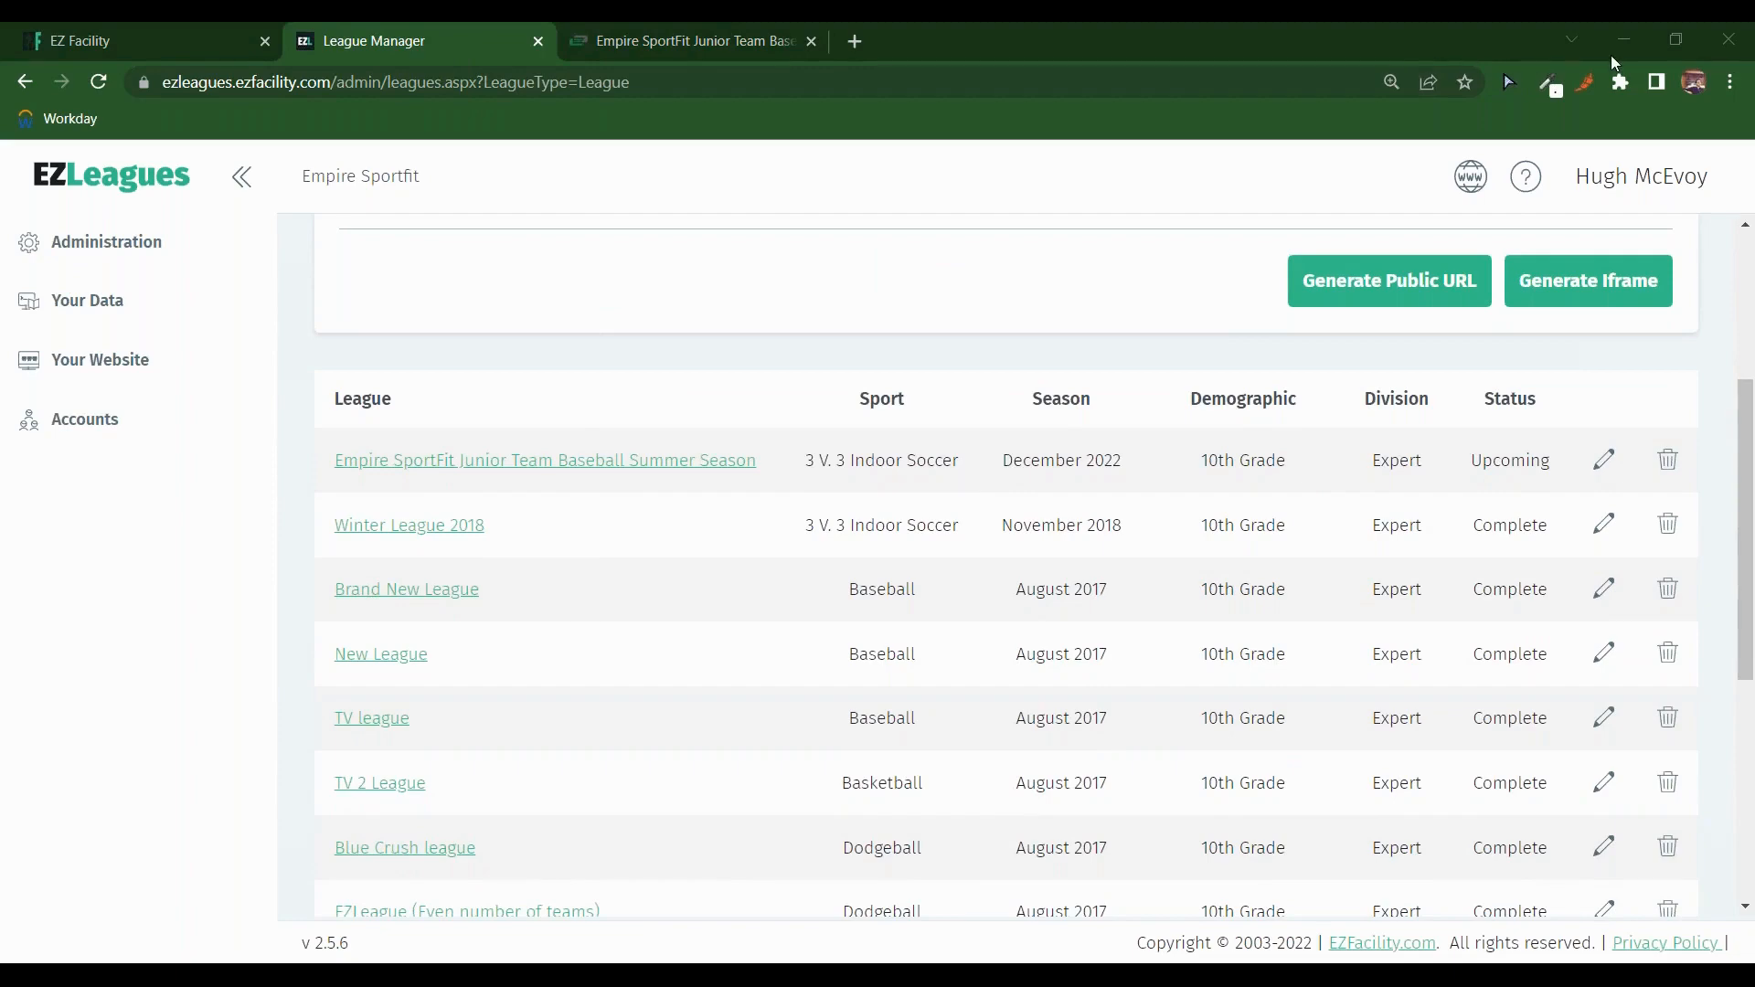
left_click(1603, 462)
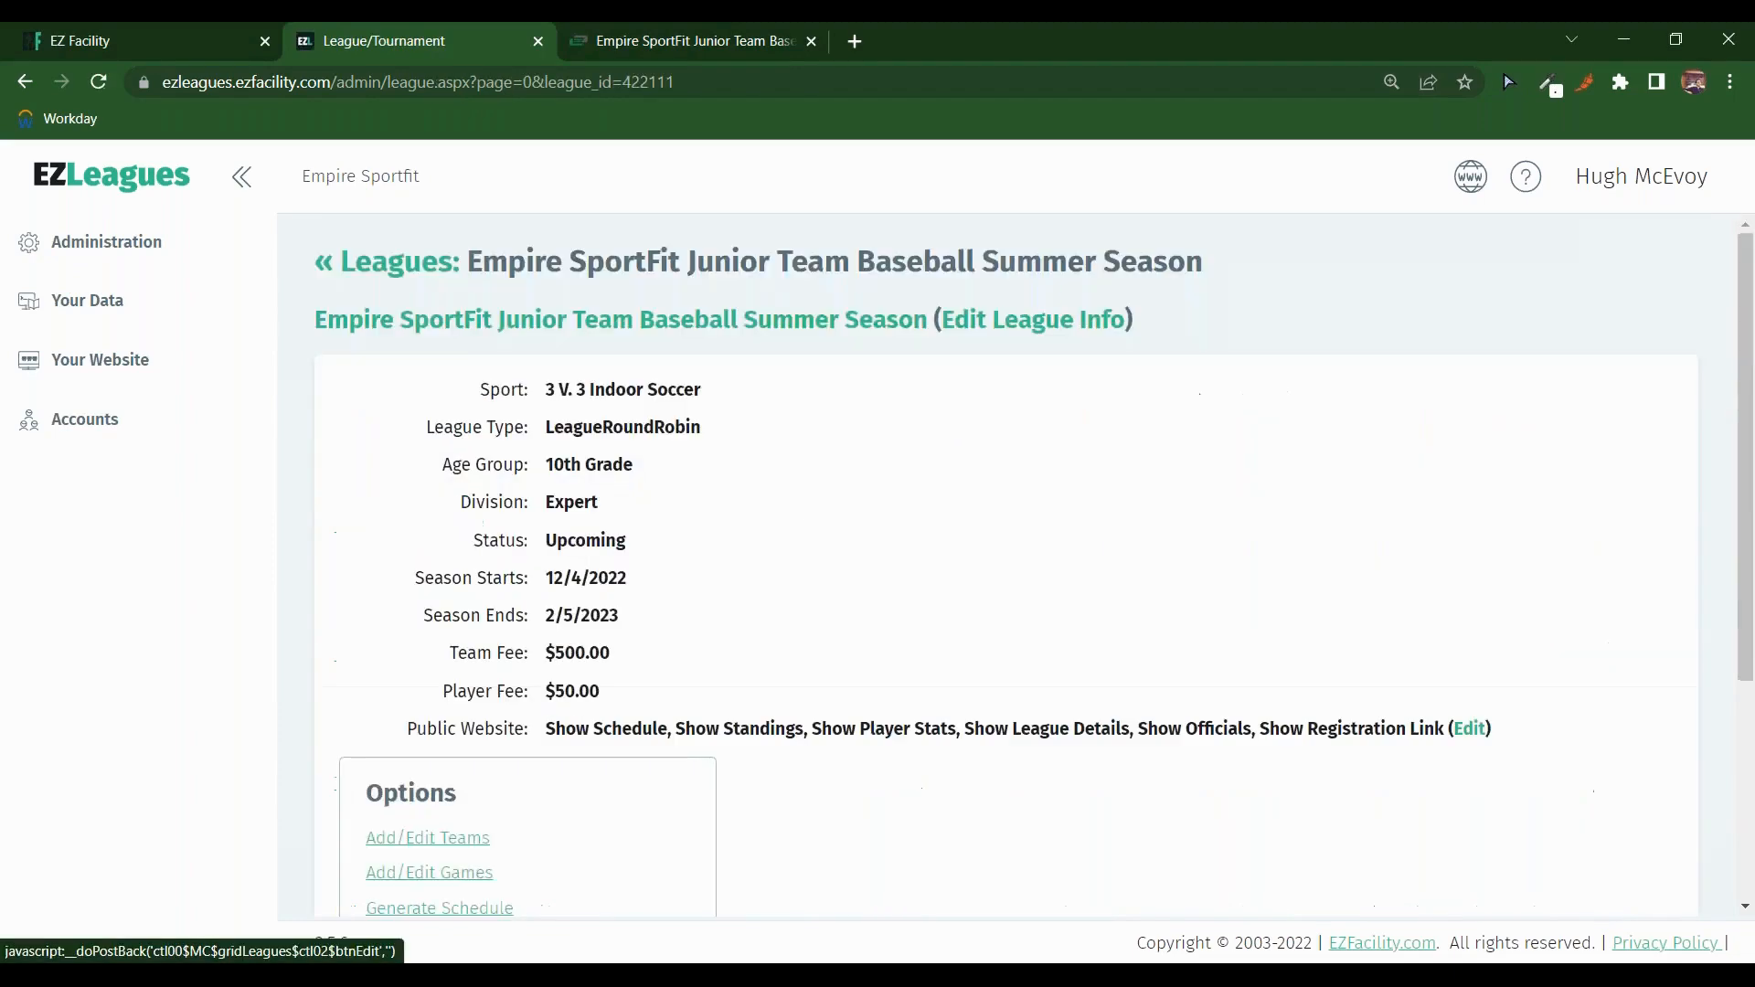
scroll(748, 456, "down", 3)
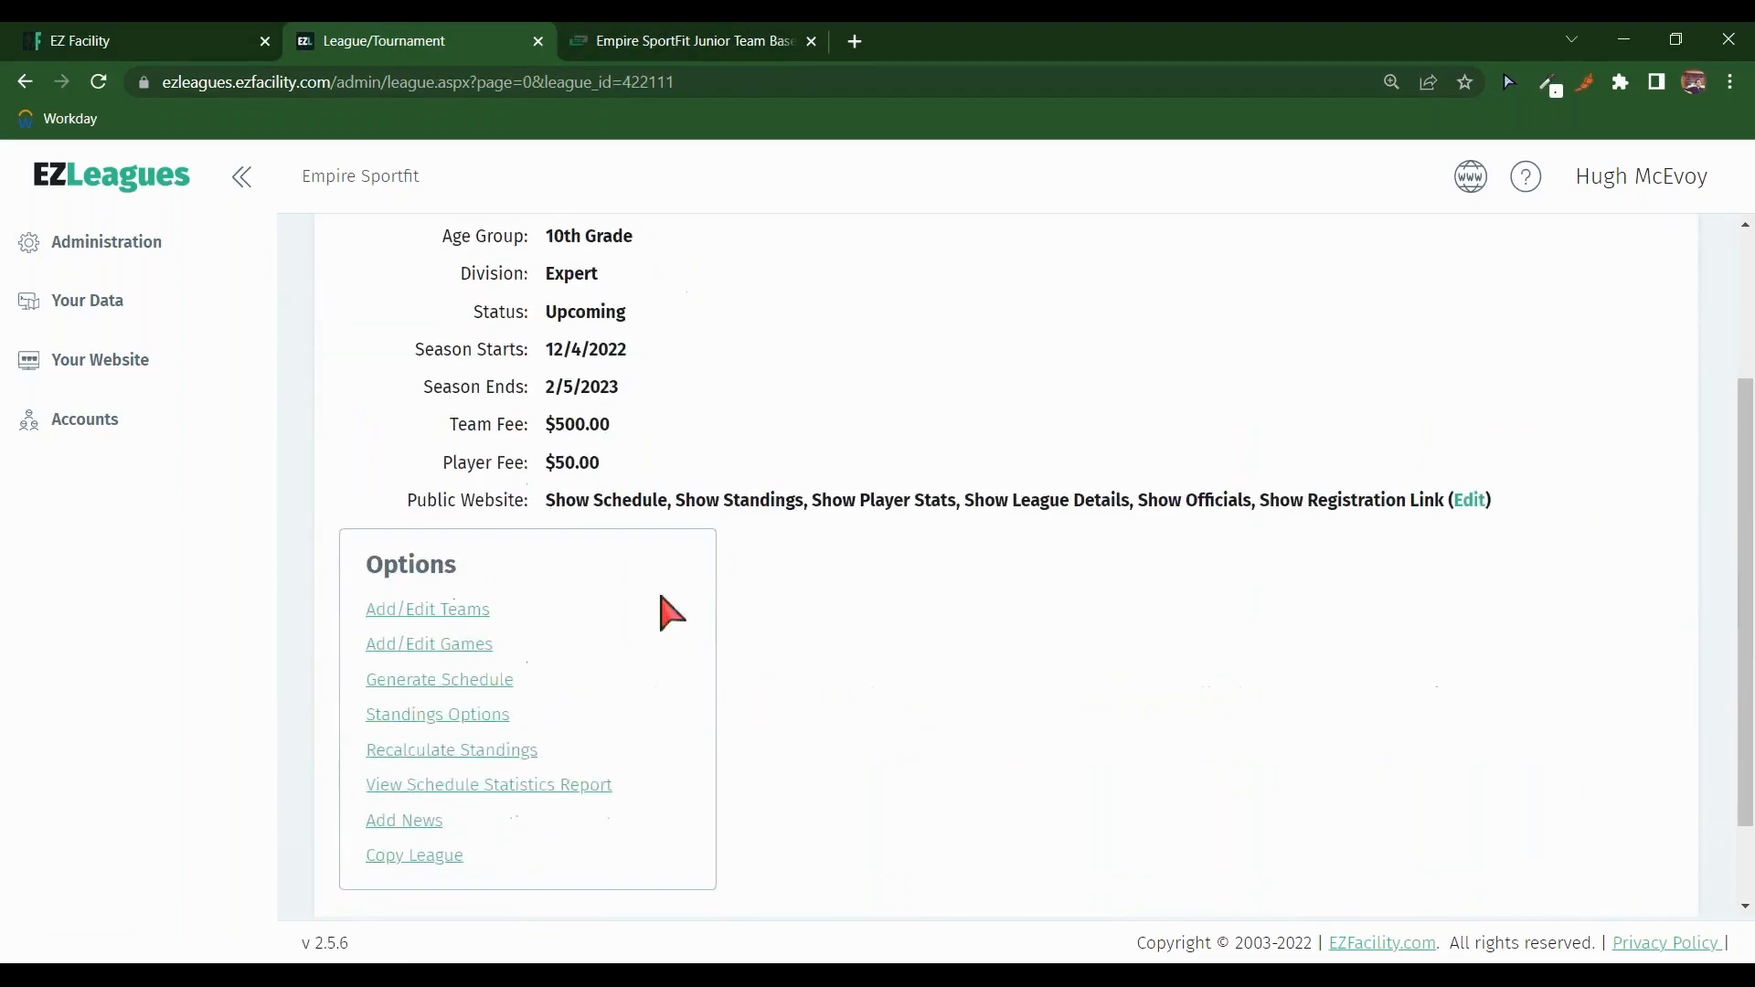
Step: Open the schedule generator's Dates & Times step, try adding Saturday as a second game day, and close the wizard
left_click(485, 680)
left_click(678, 864)
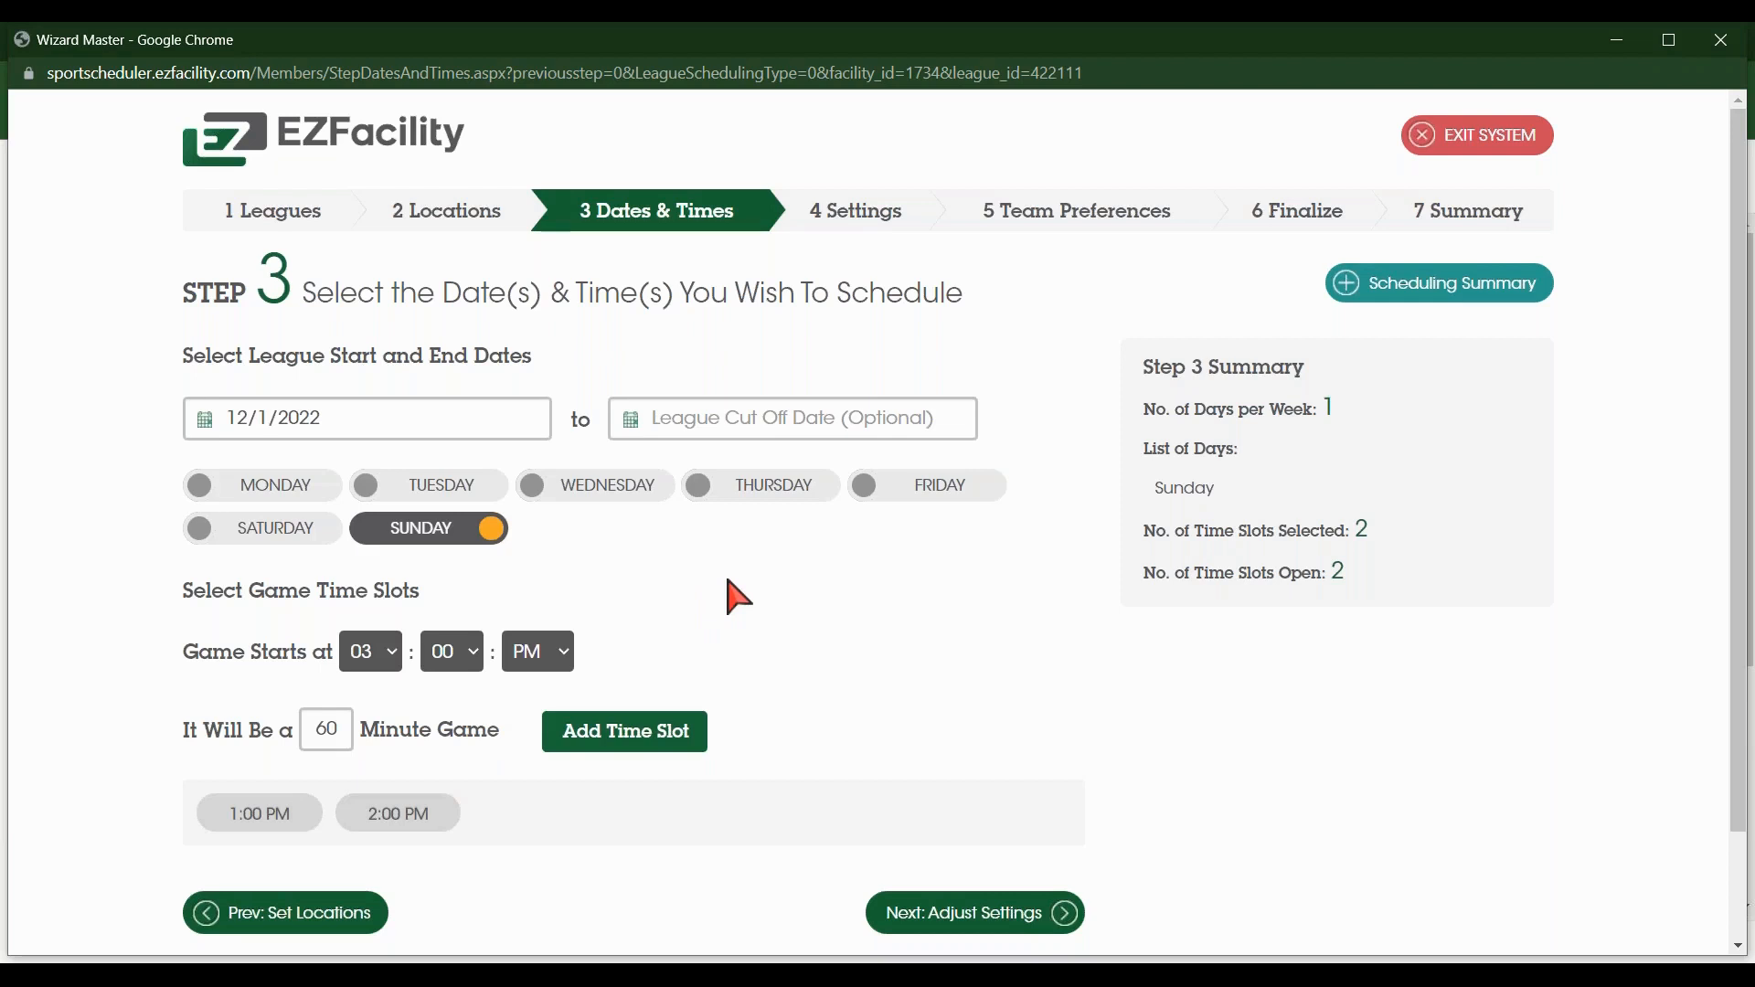
left_click(303, 542)
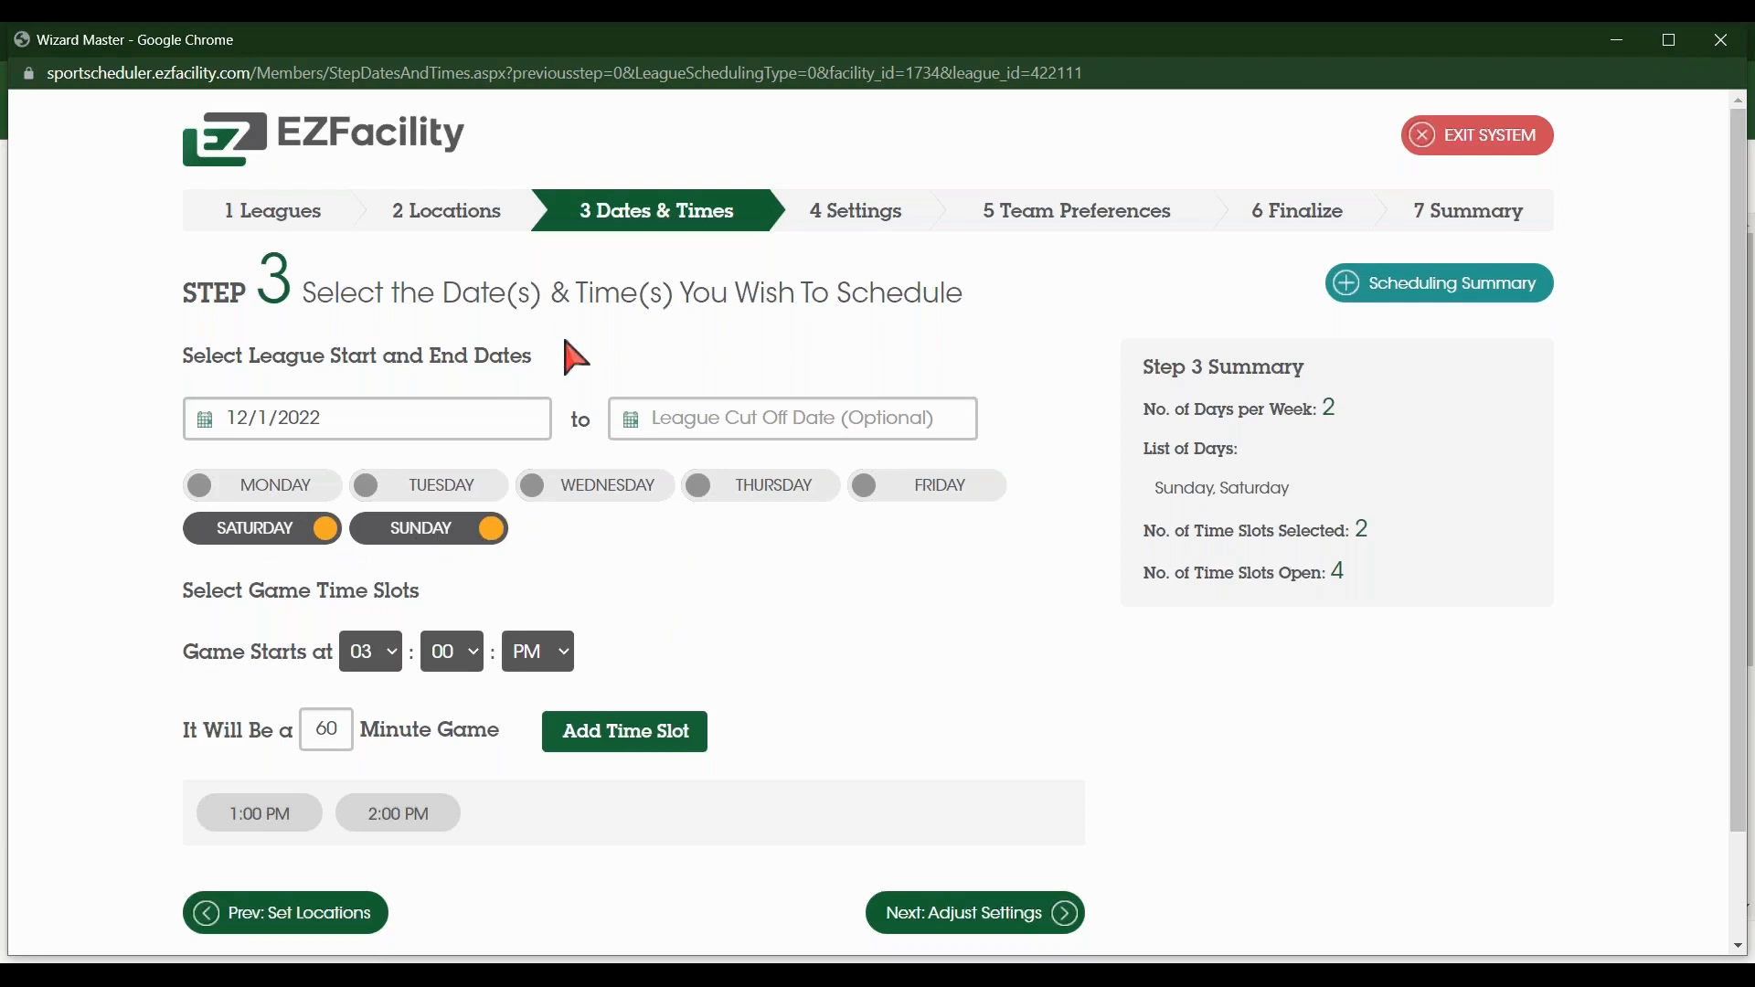
left_click(320, 531)
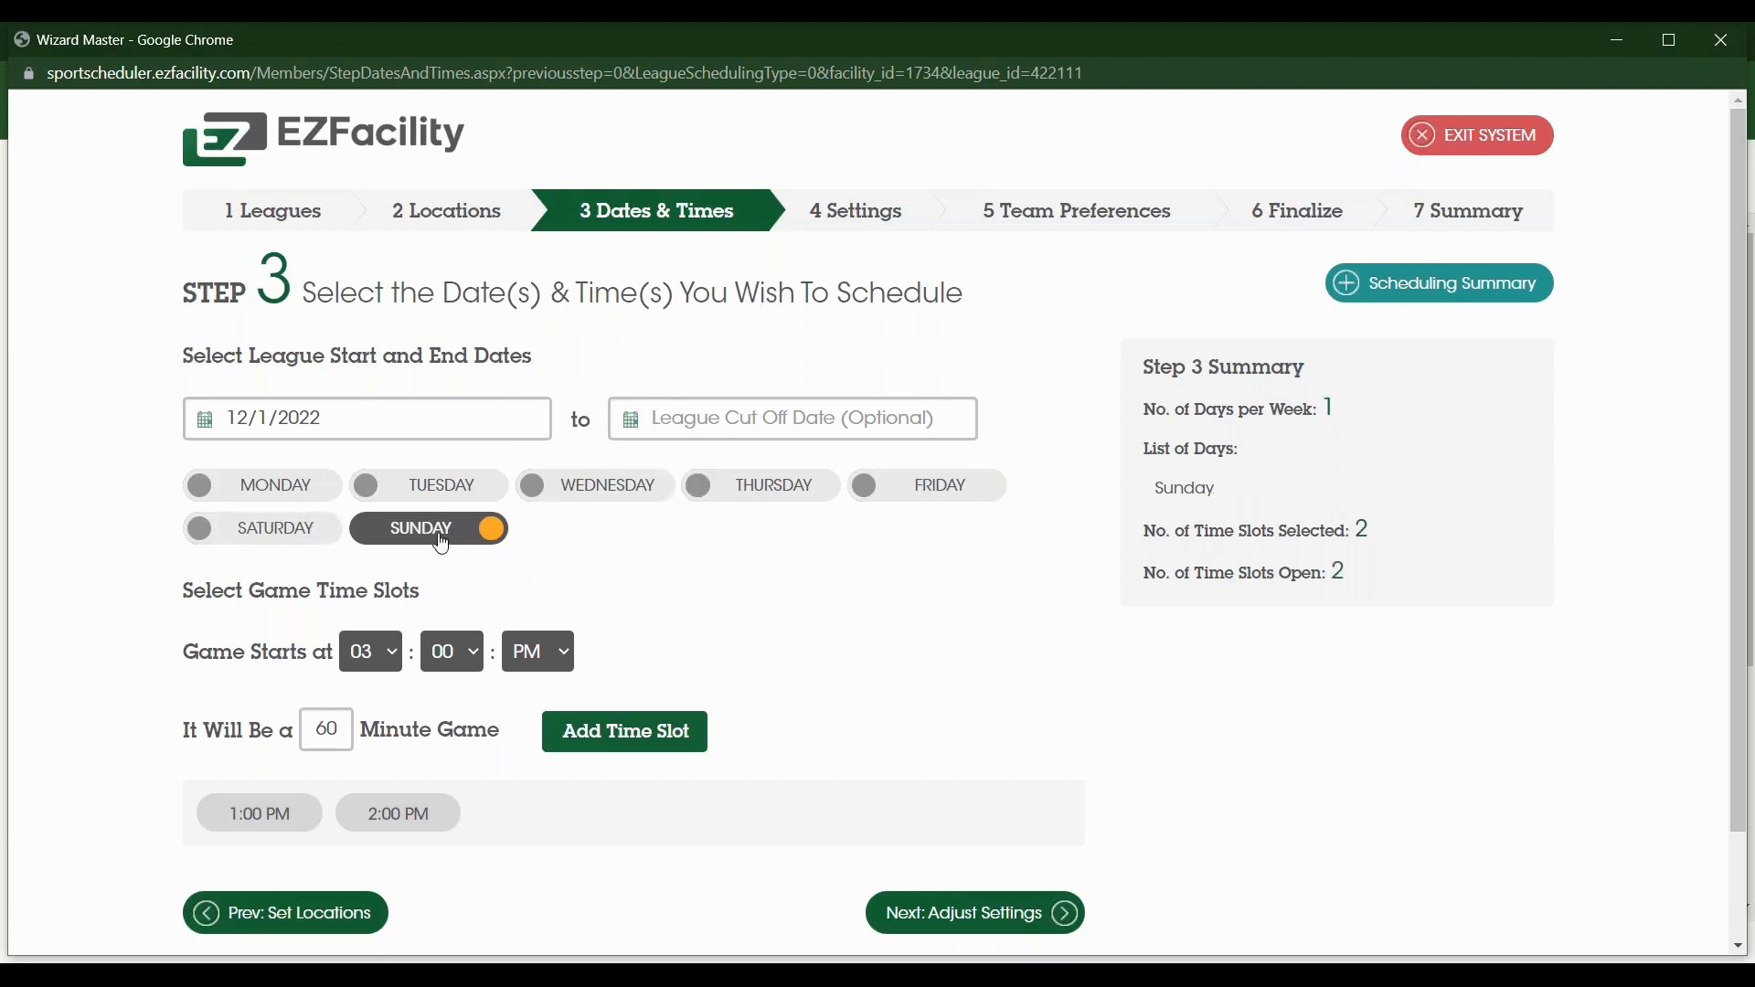
left_click(320, 530)
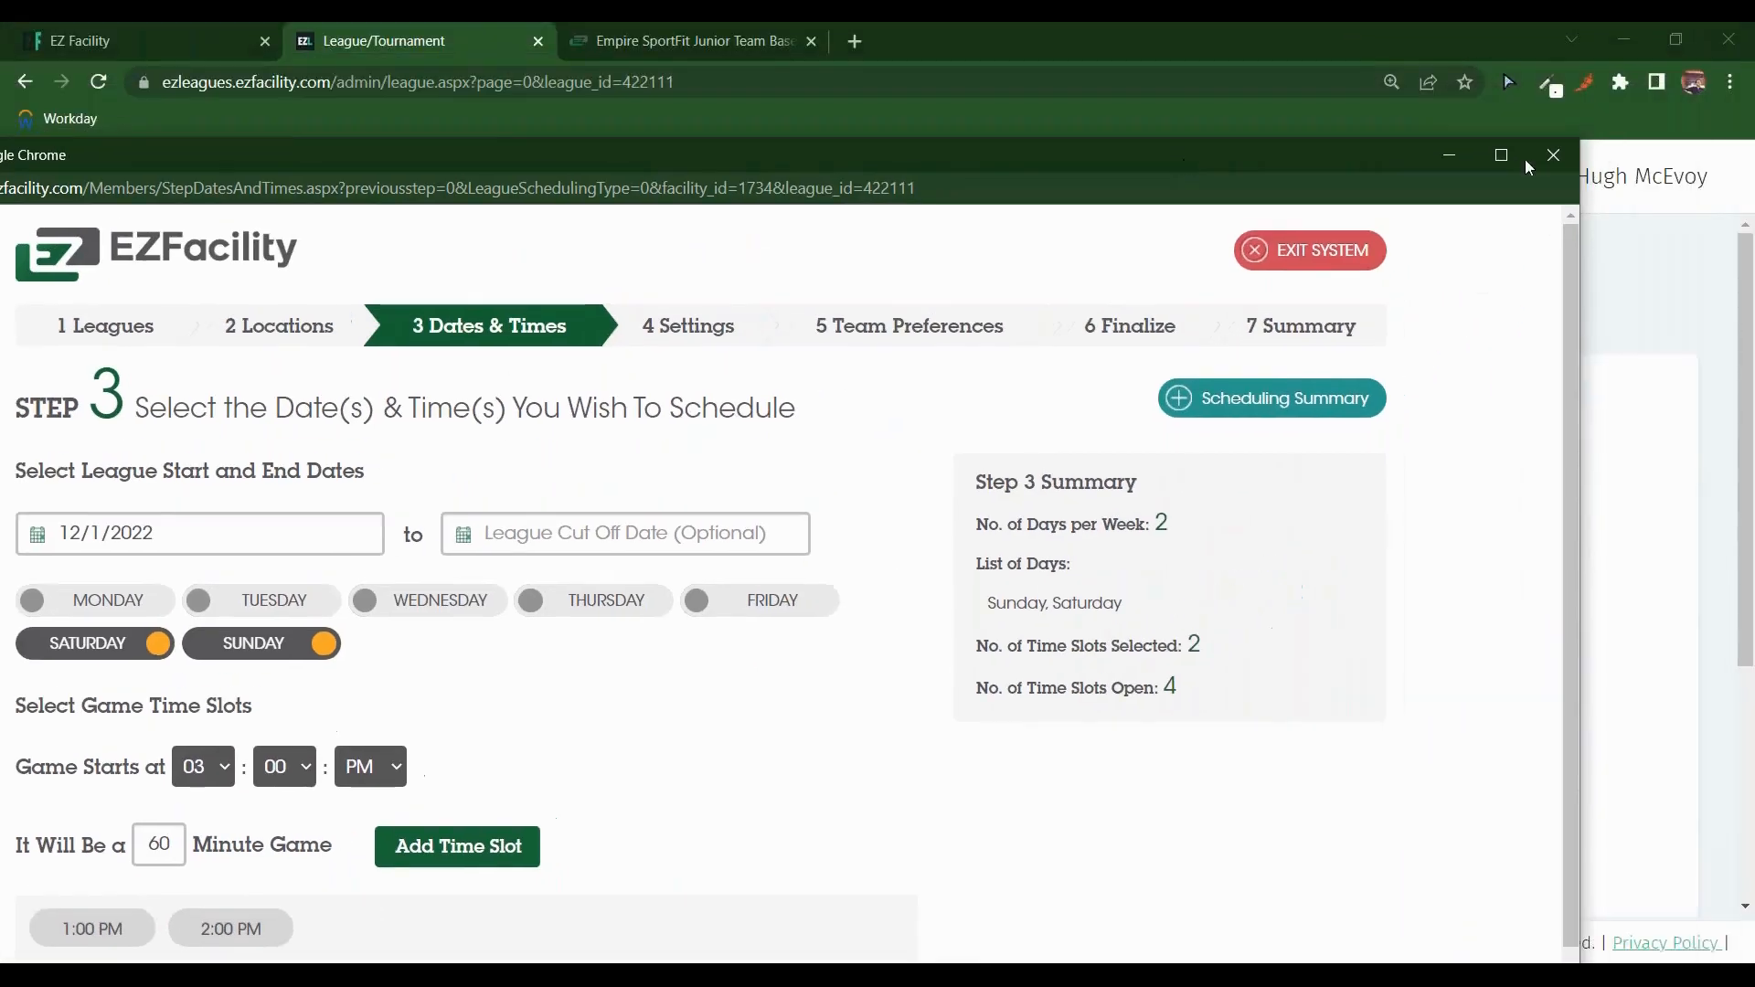
left_click(1555, 157)
Step: Open the league's games list and review the dates, venues, results and published status of the games
scroll(772, 615, "down", 4)
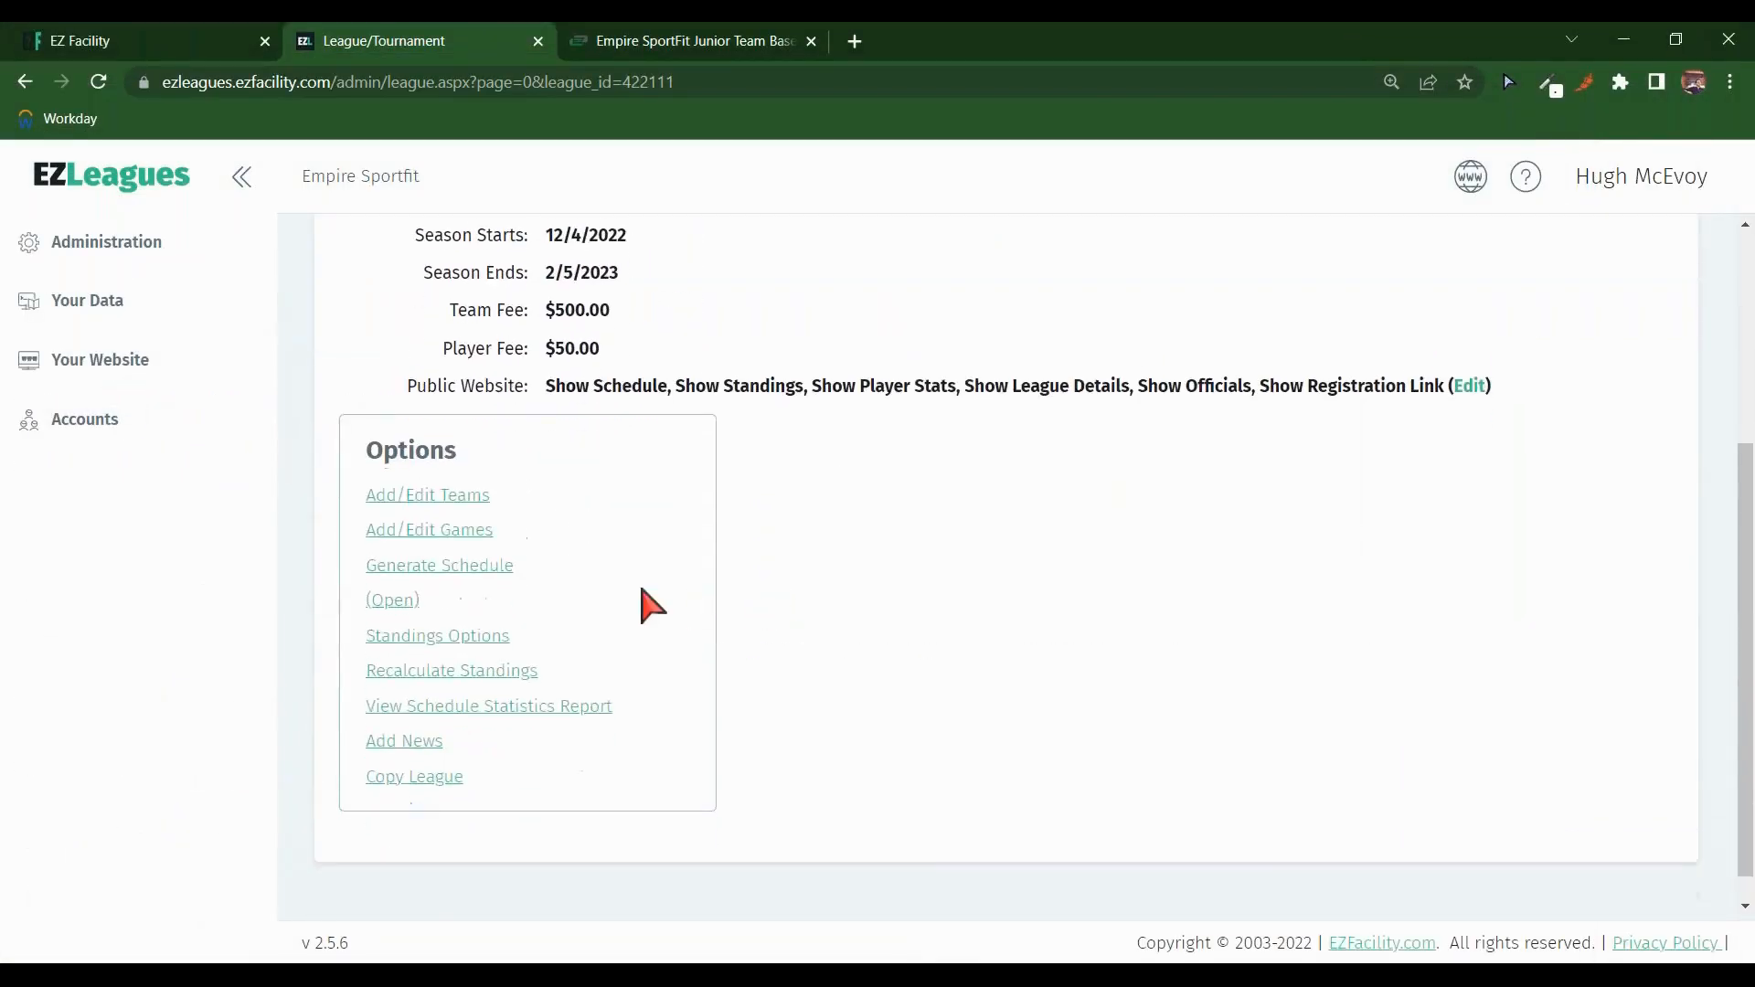
left_click(465, 541)
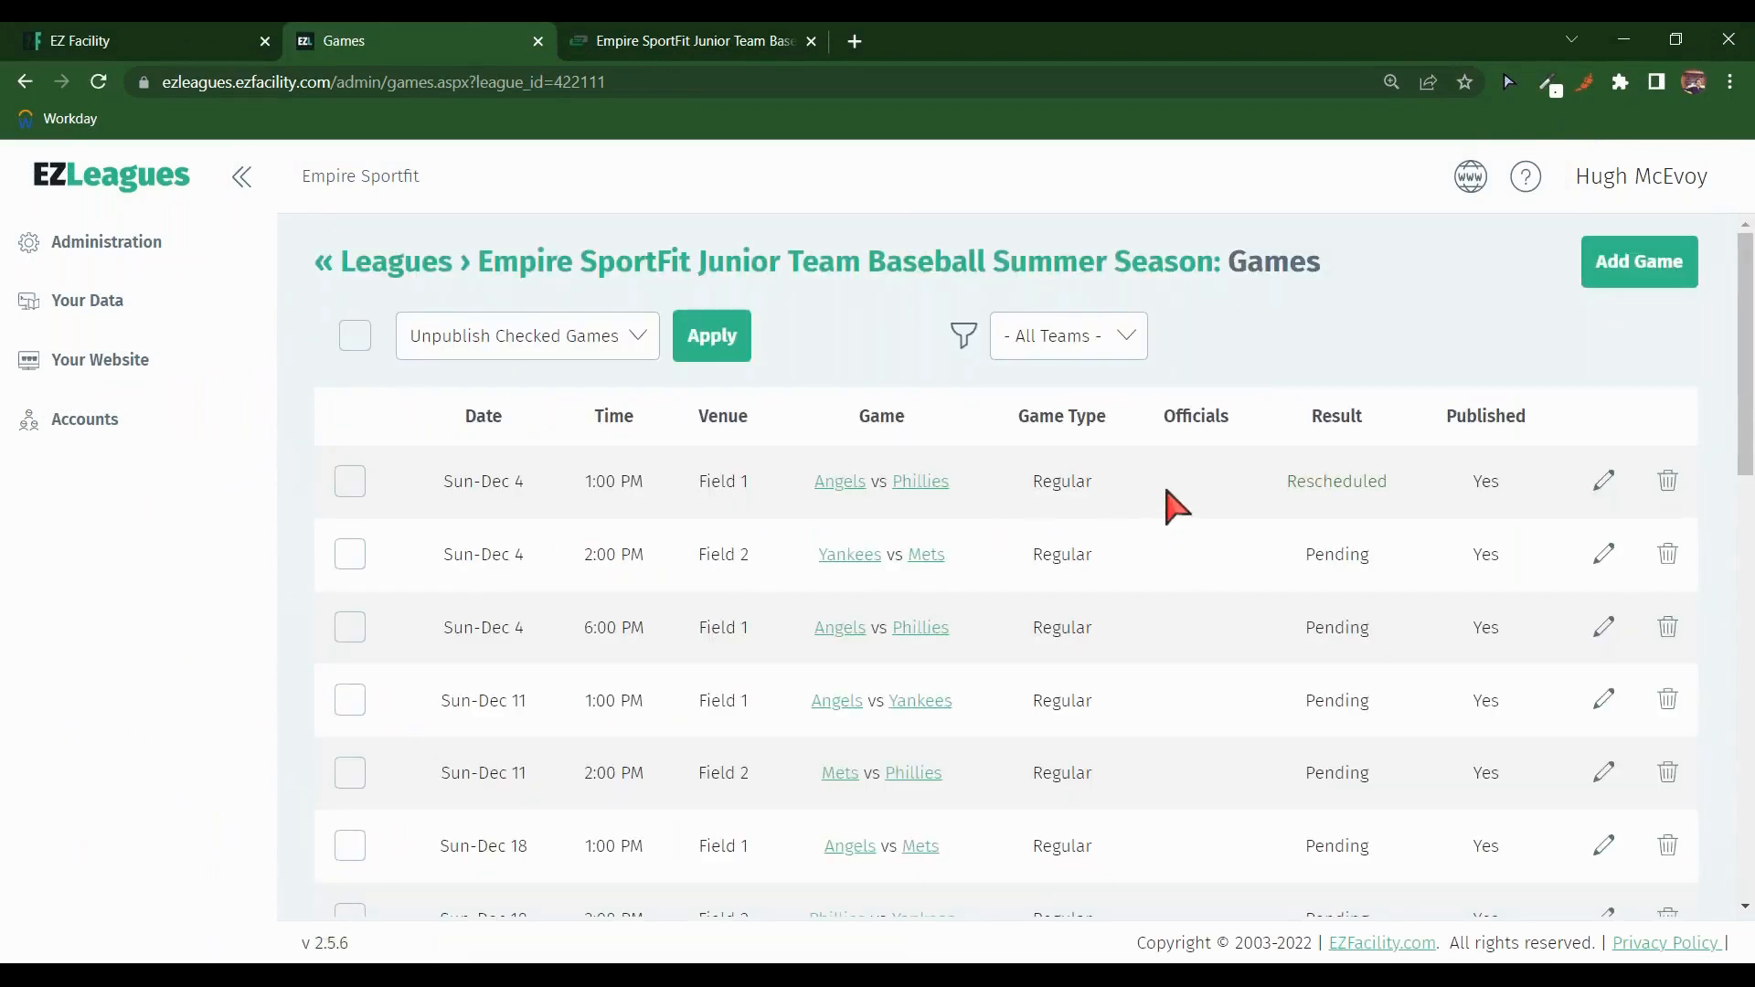
scroll(1175, 535, "down", 1)
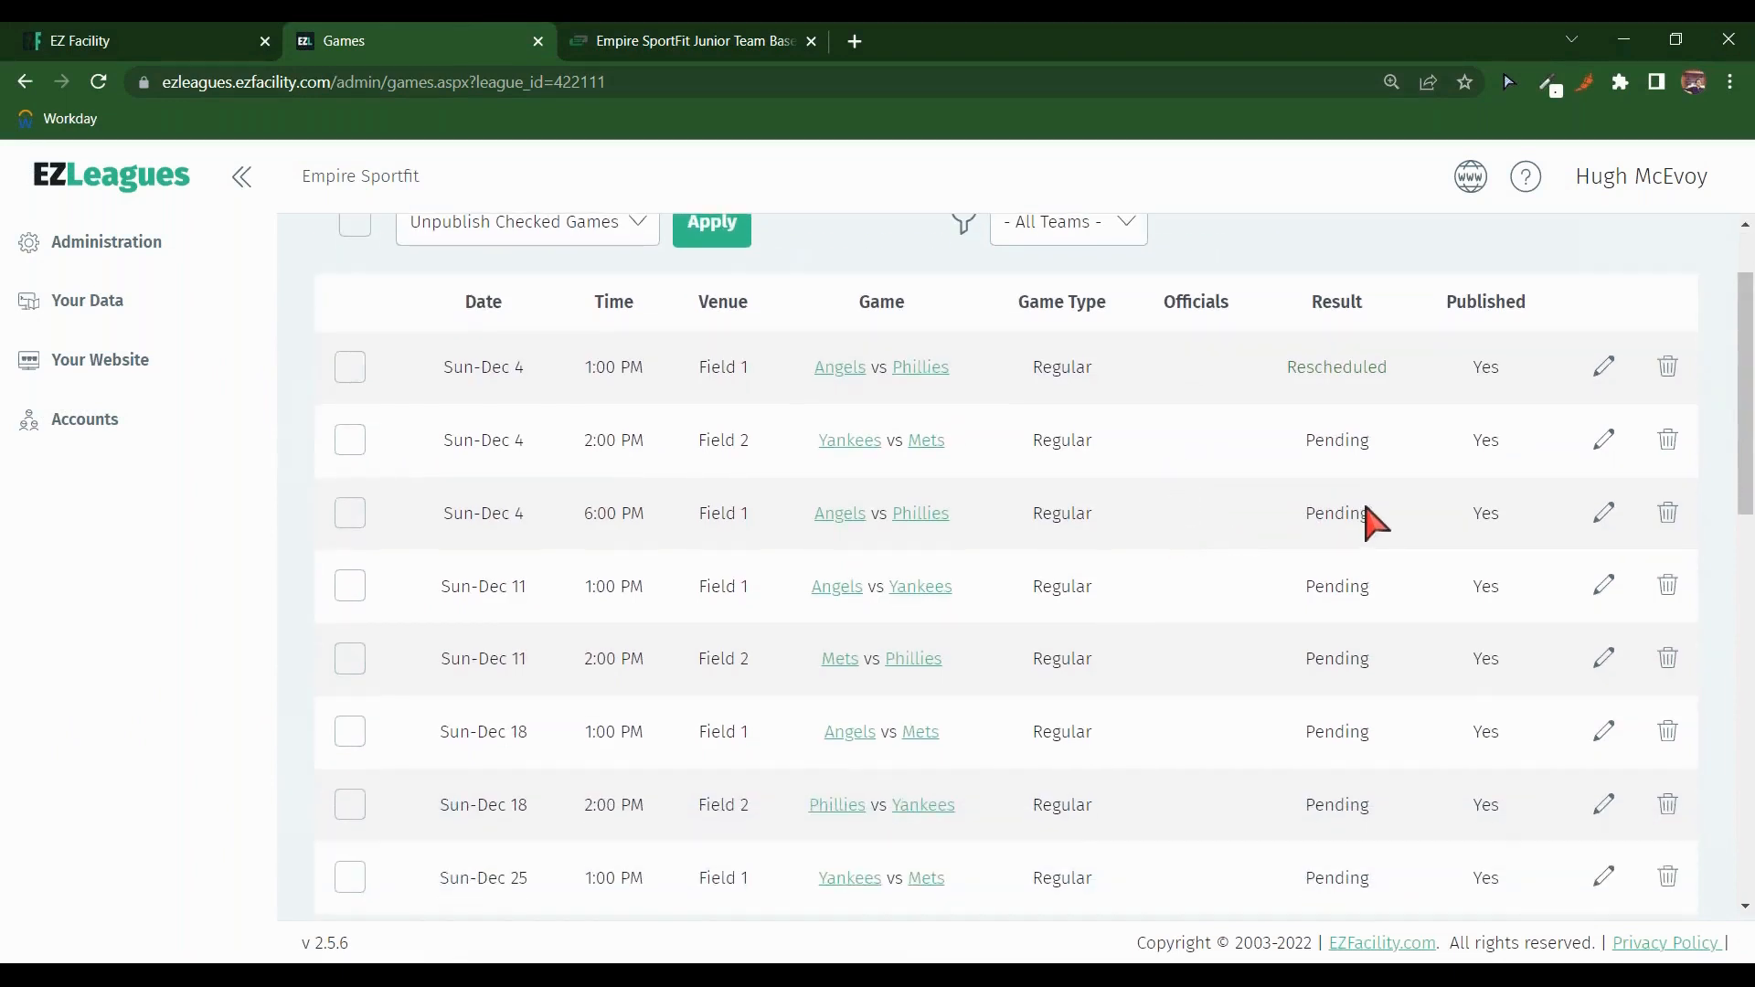
left_click(1737, 80)
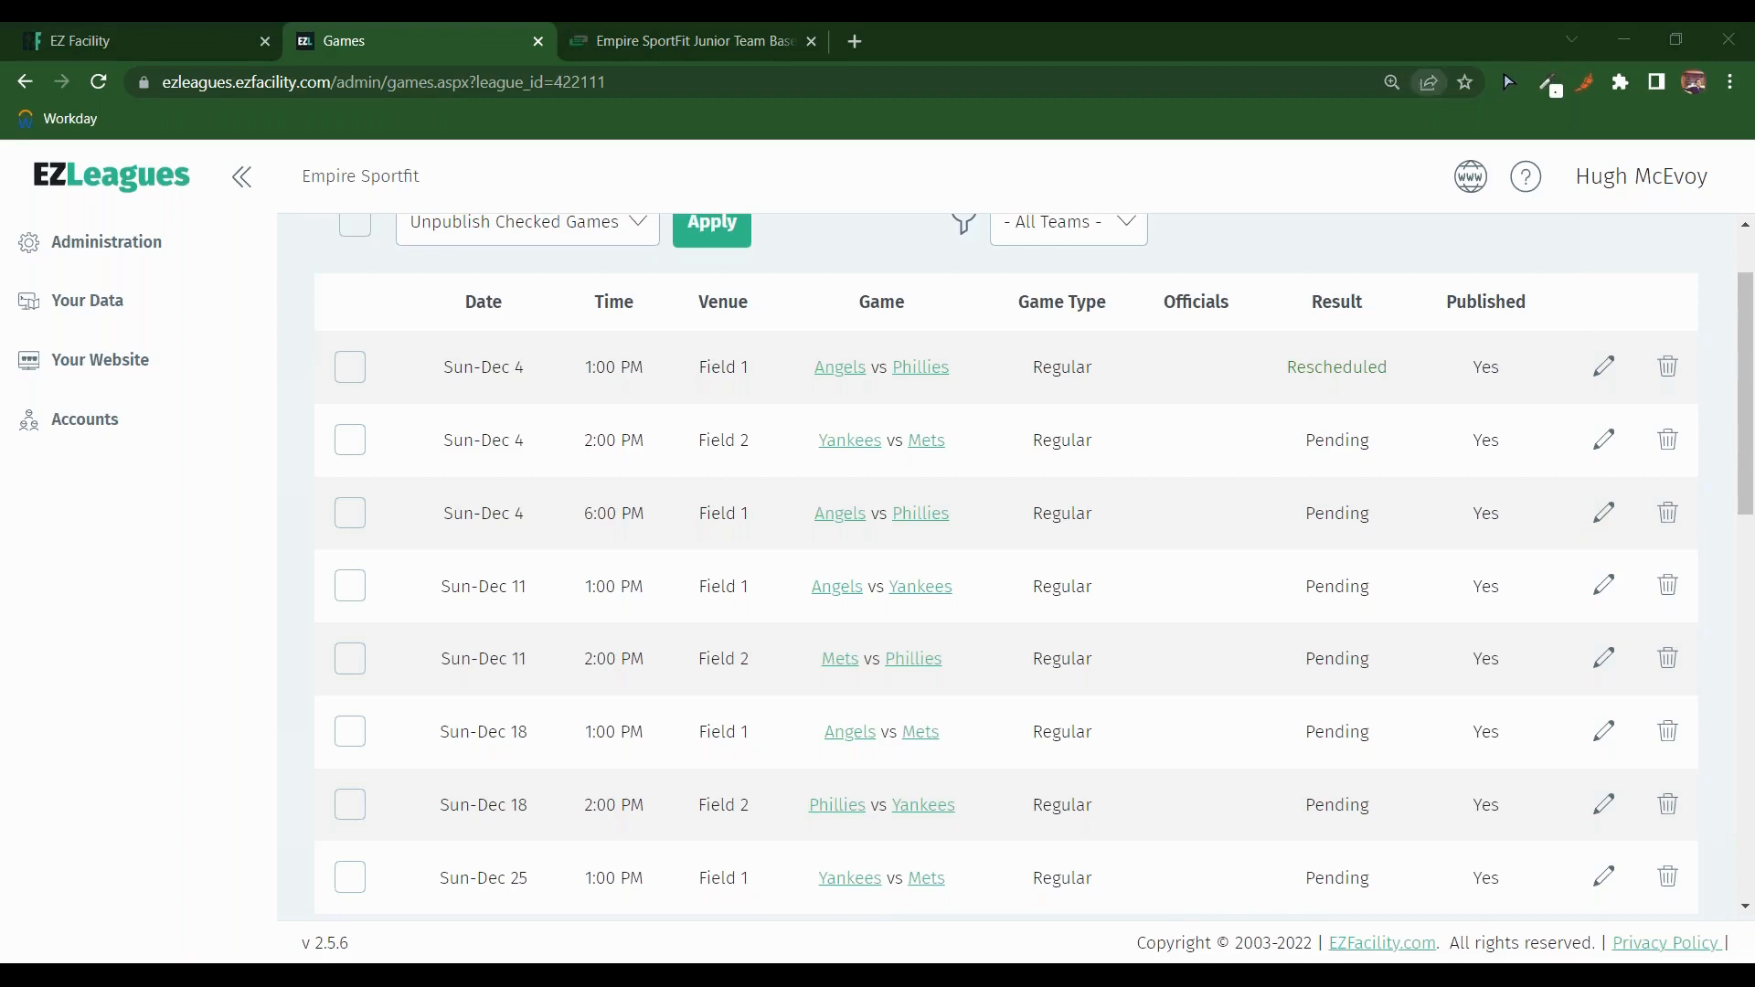
scroll(828, 310, "up", 2)
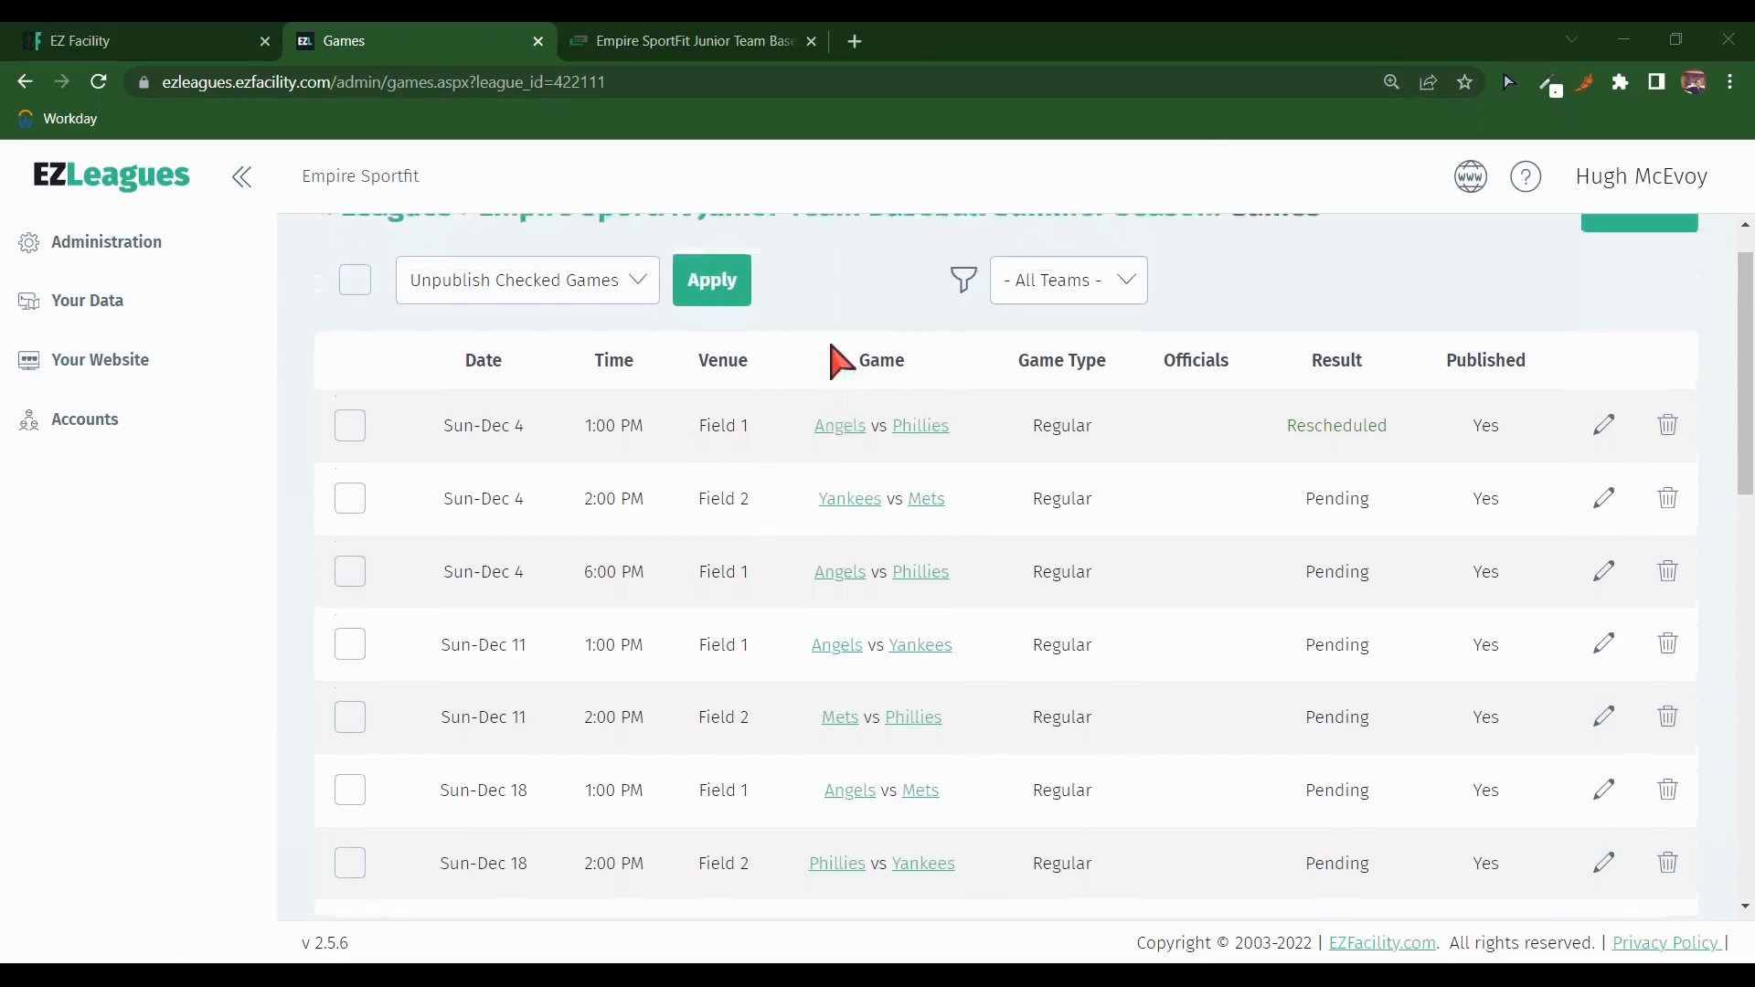
Step: Switch to EZFacility and look through the Client Settings options in its administration
left_click(173, 45)
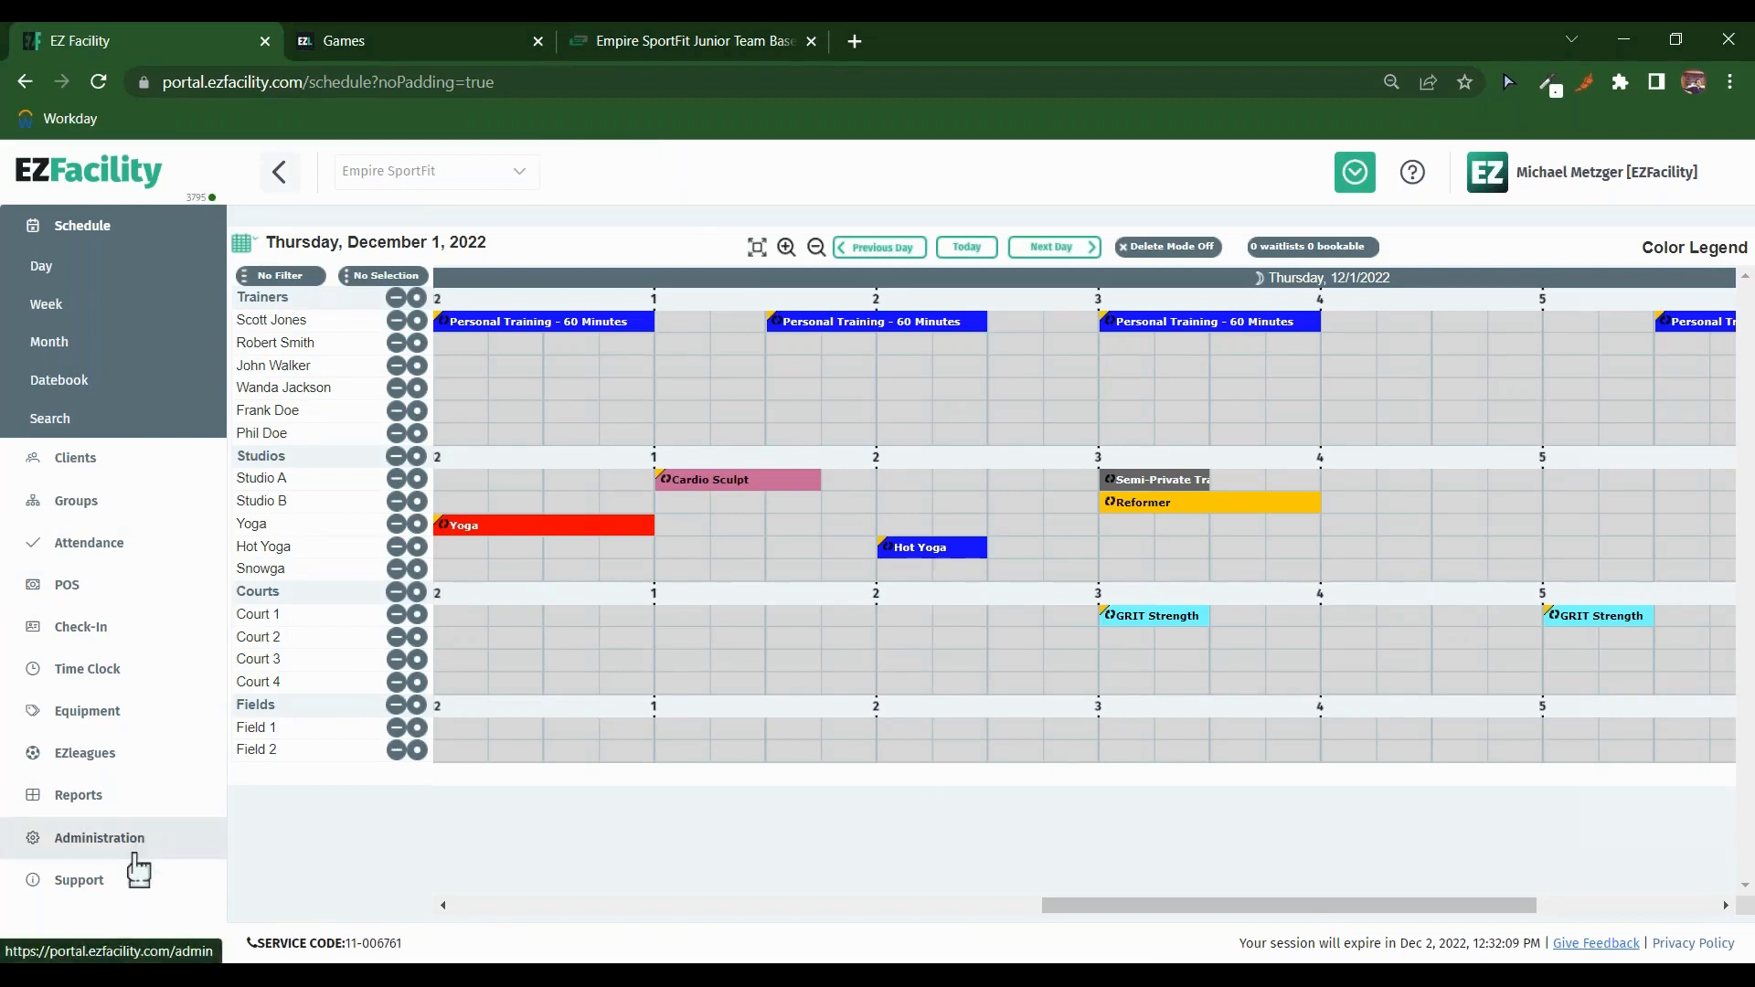
left_click(130, 839)
scroll(86, 372, "down", 2)
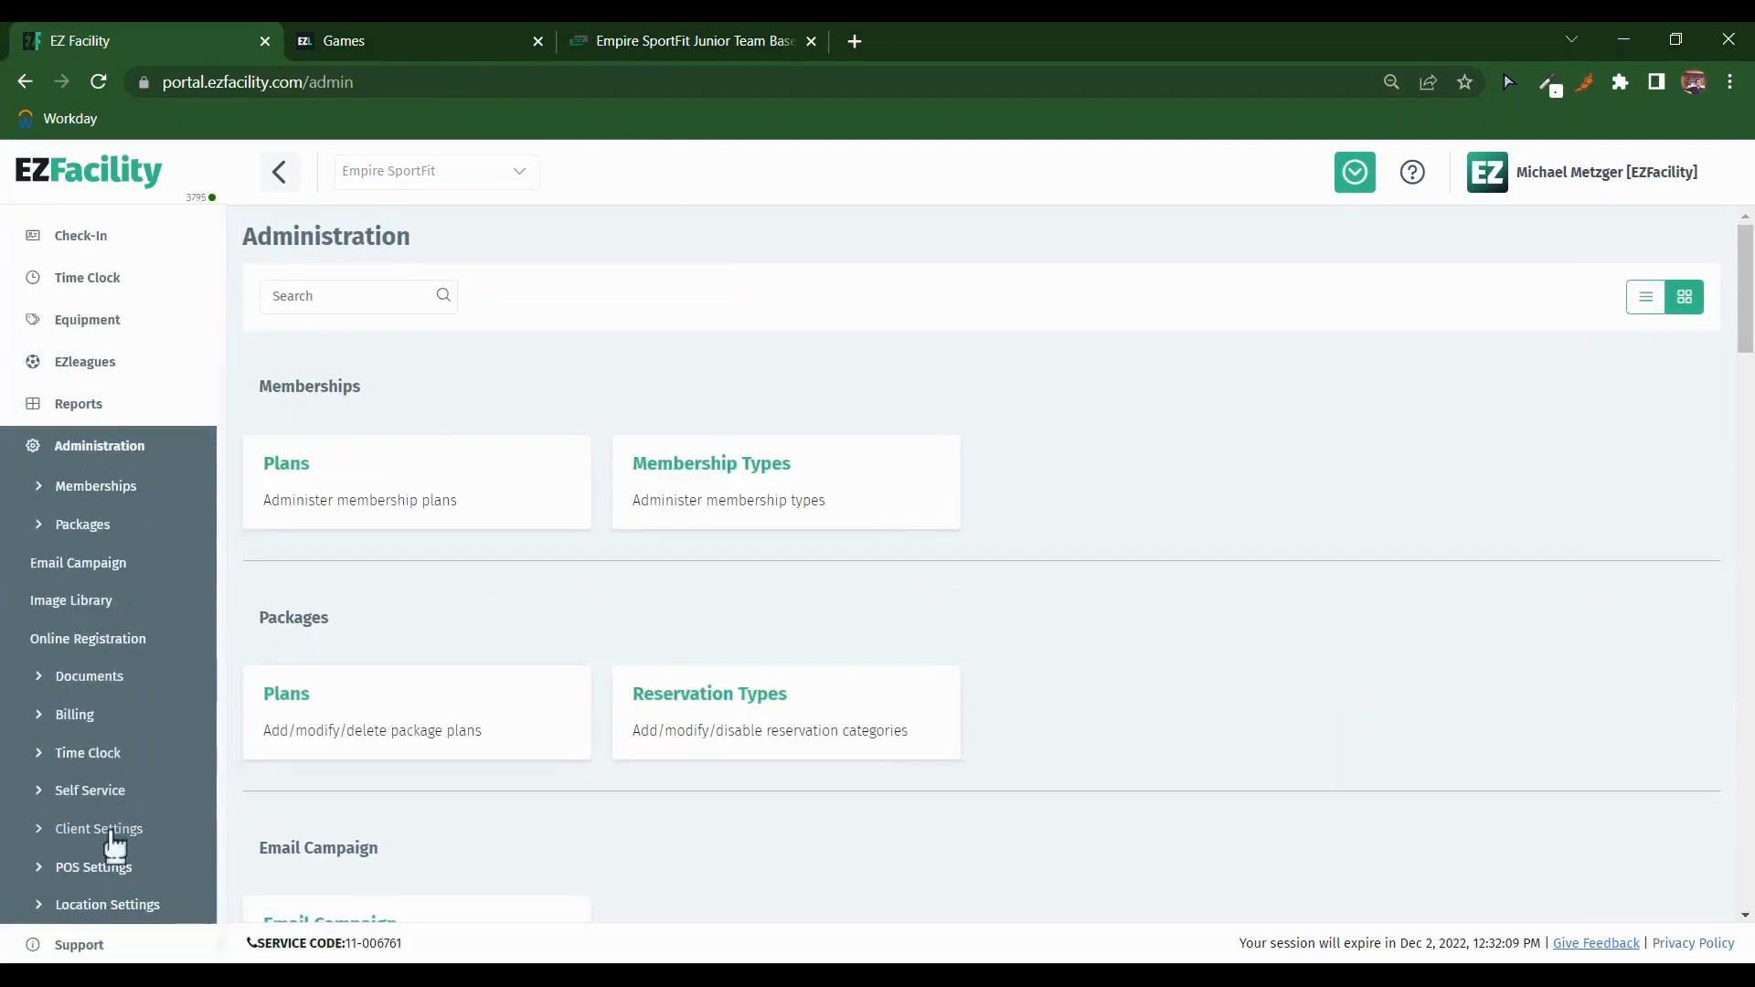
left_click(108, 828)
scroll(112, 629, "down", 4)
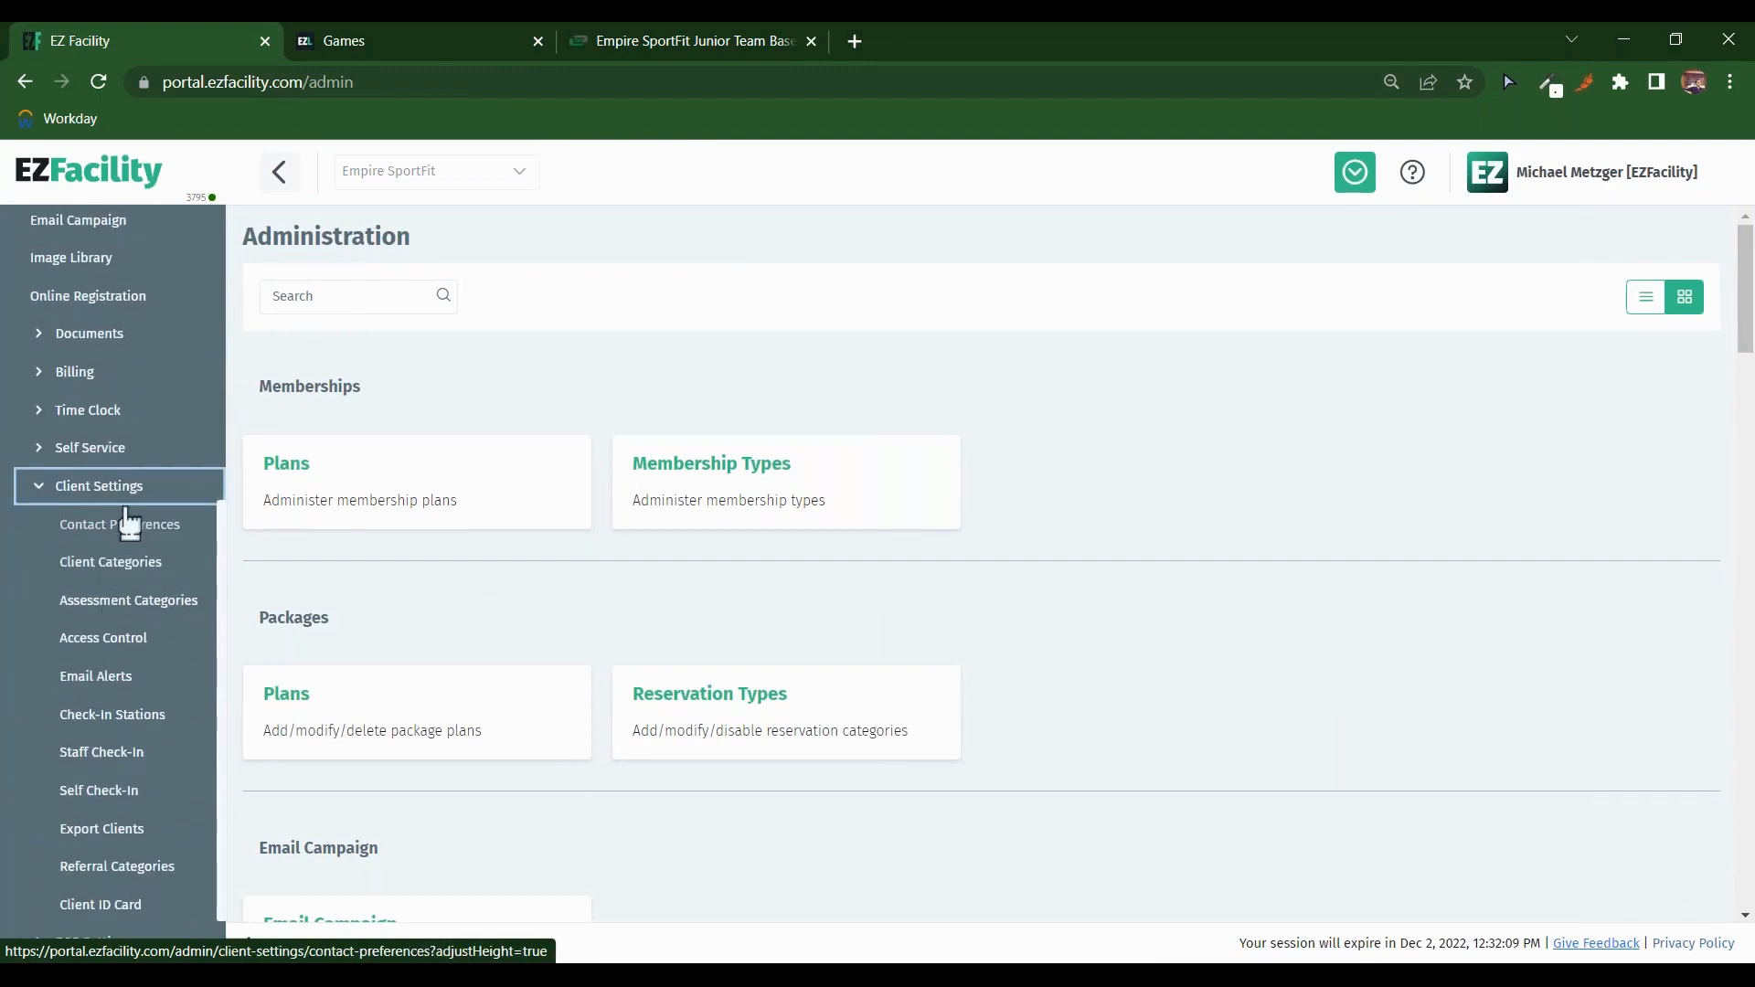
Step: Open the Contact Preferences and examine the Client, Online Registration and Self-Service option columns for each field
left_click(129, 532)
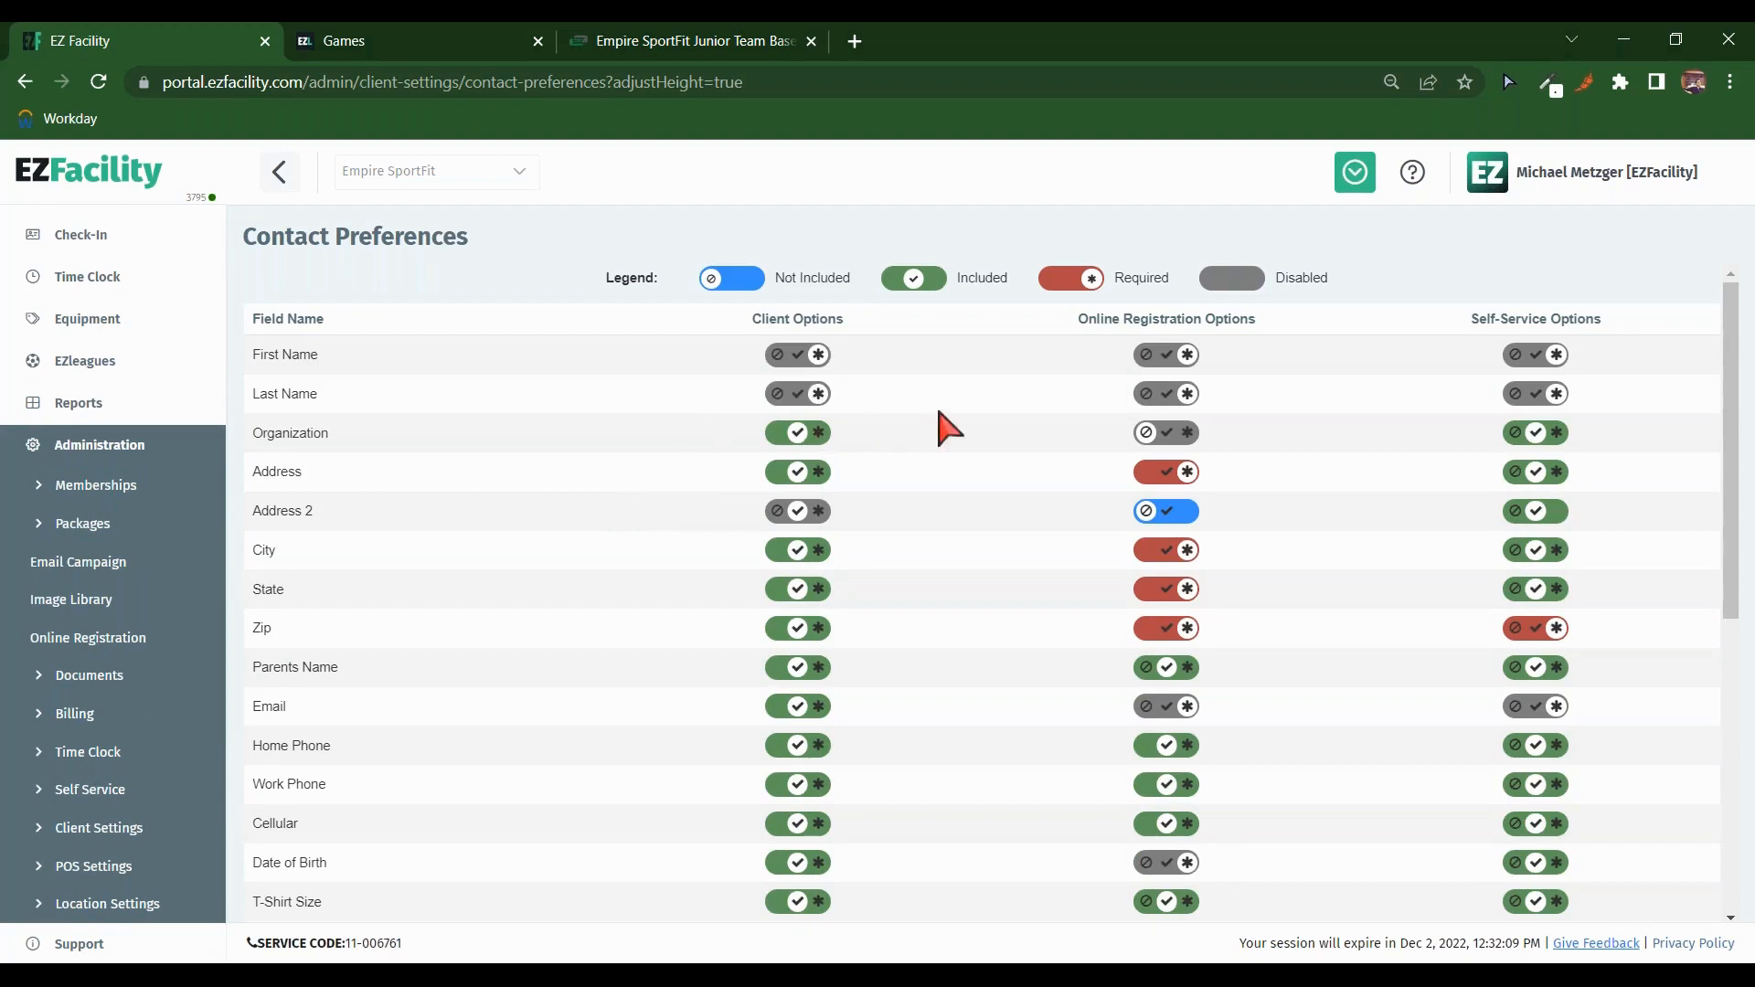
left_click_drag(815, 325, 753, 322)
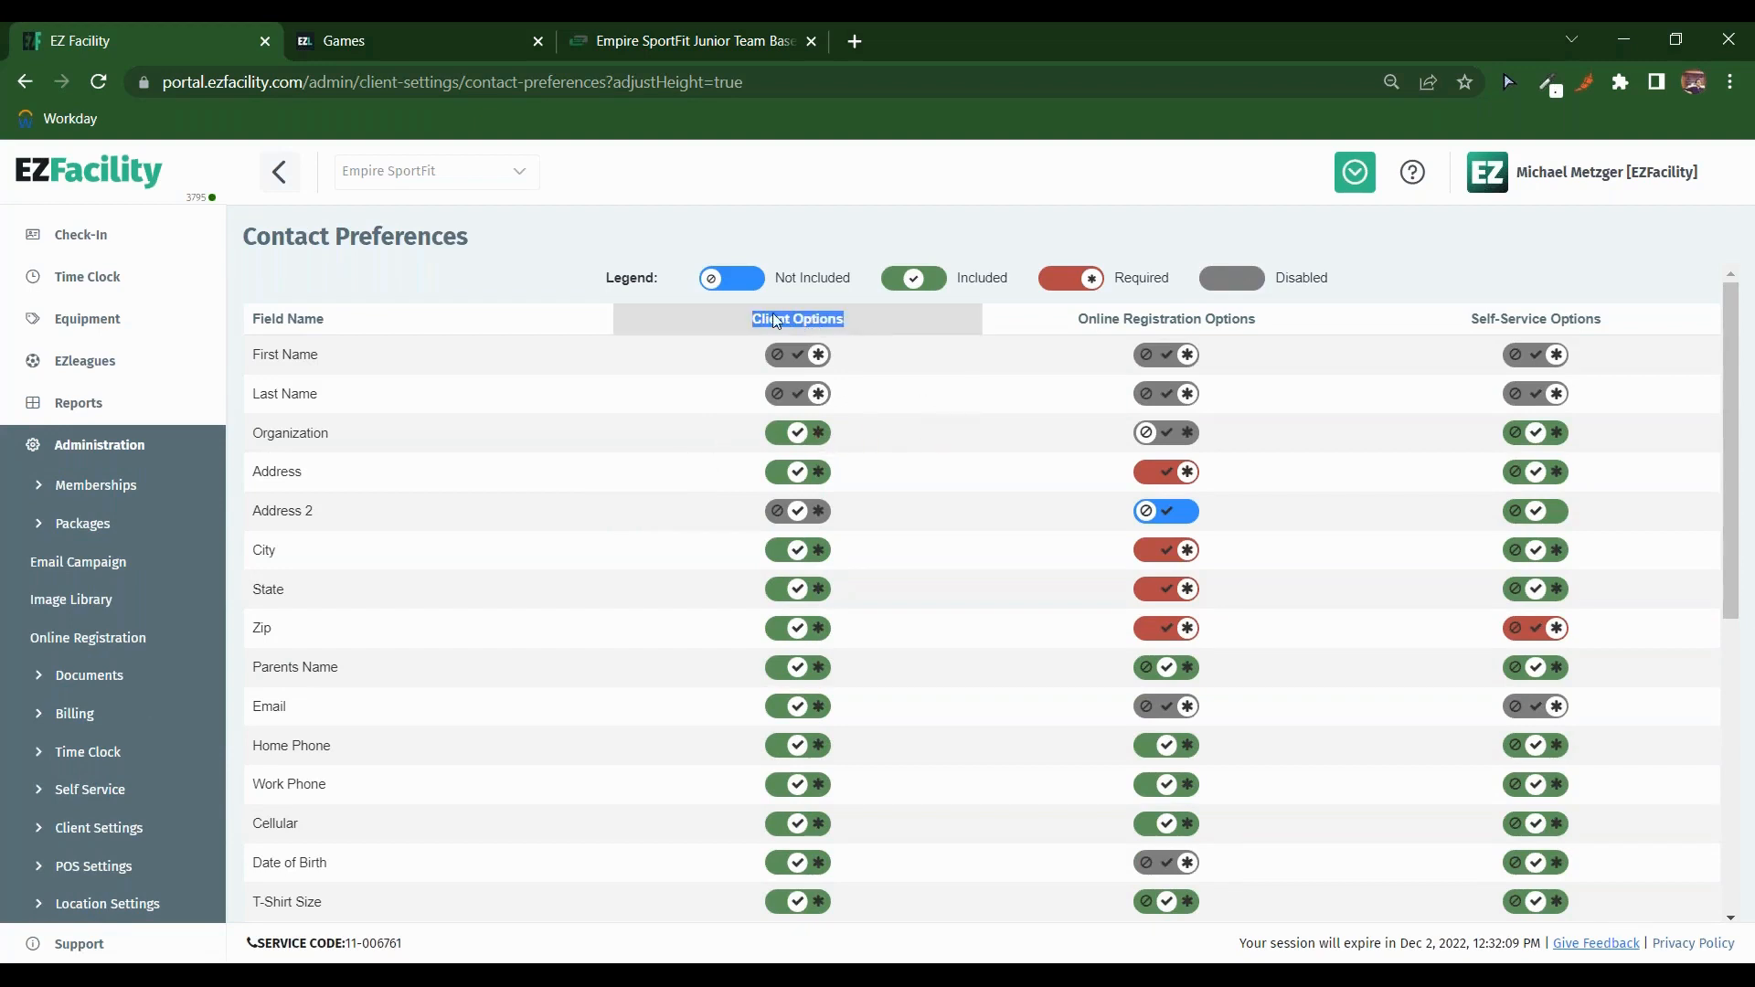
scroll(124, 347, "up", 3)
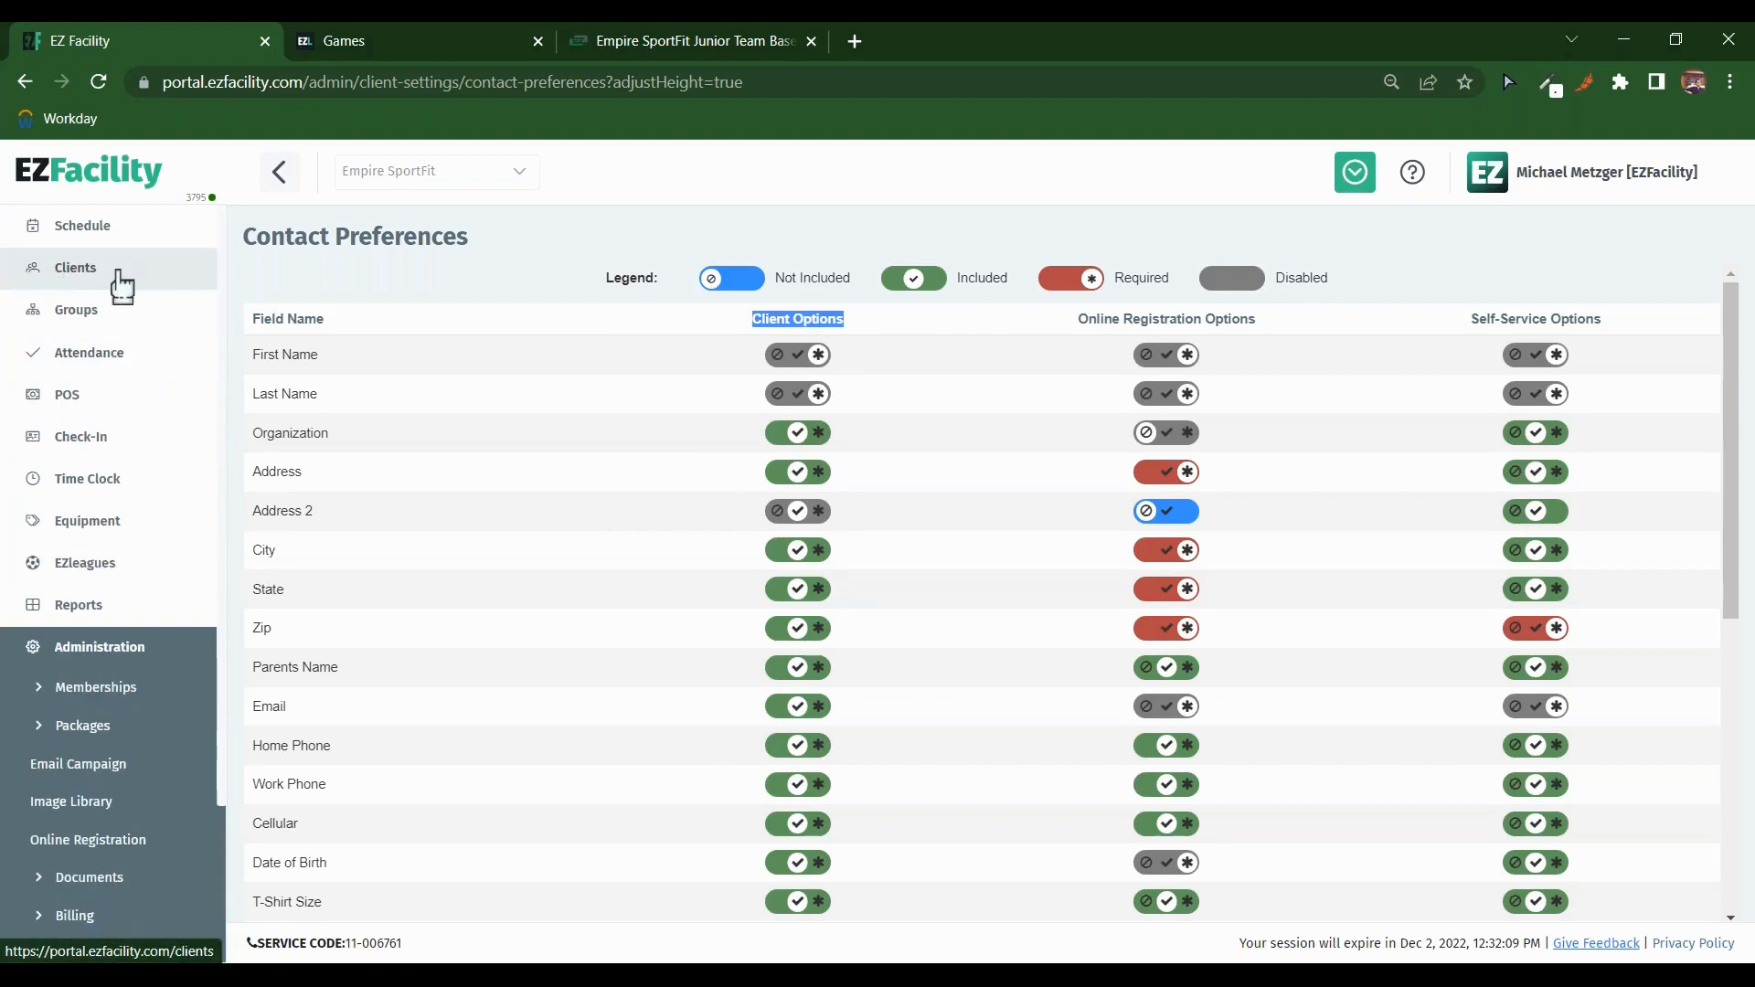
triple_click(1158, 322)
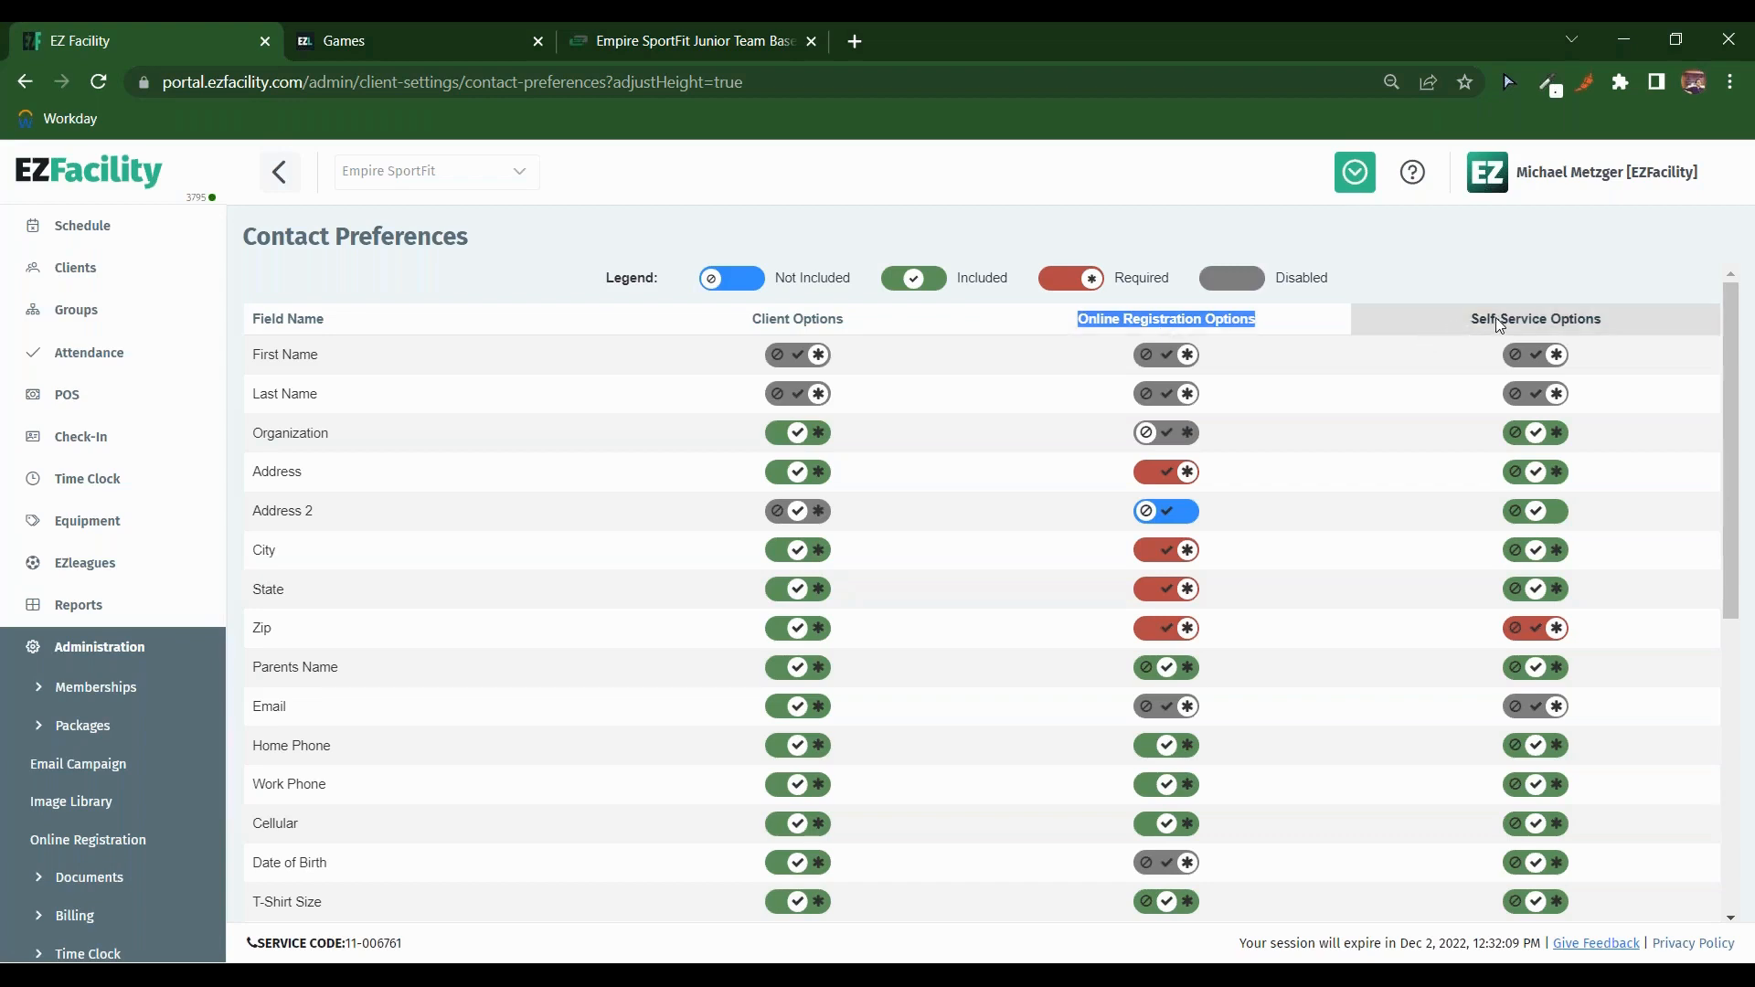
triple_click(1533, 321)
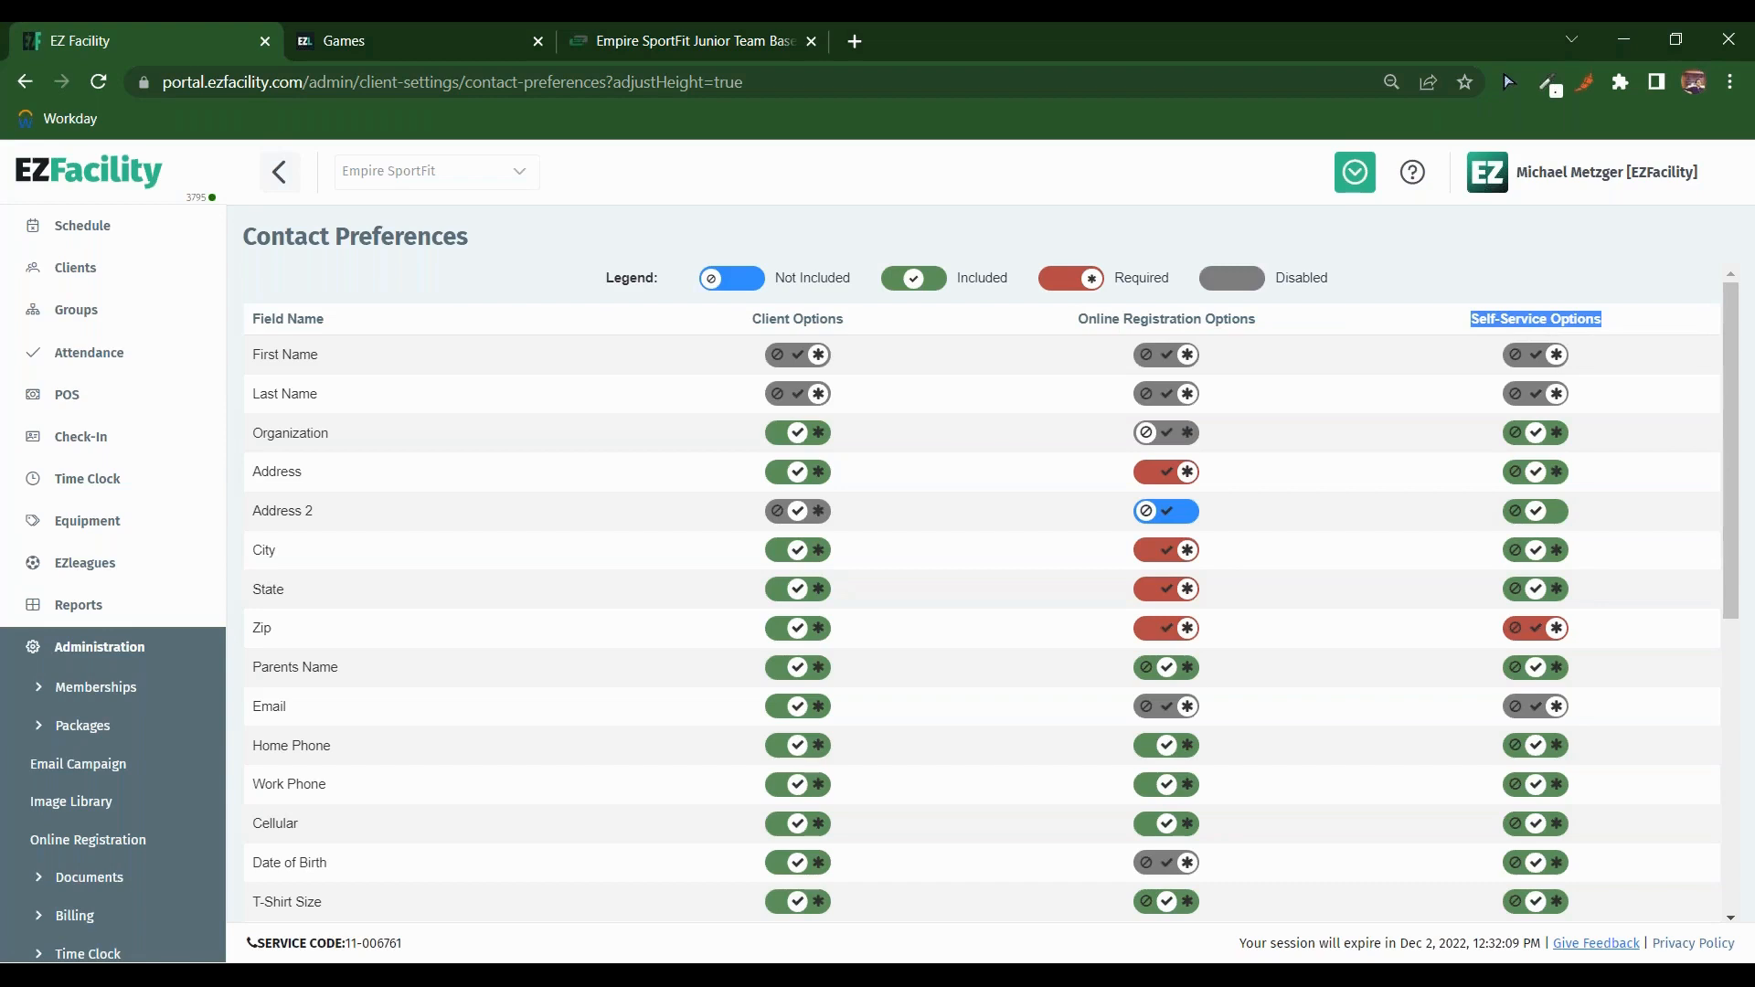
triple_click(1180, 322)
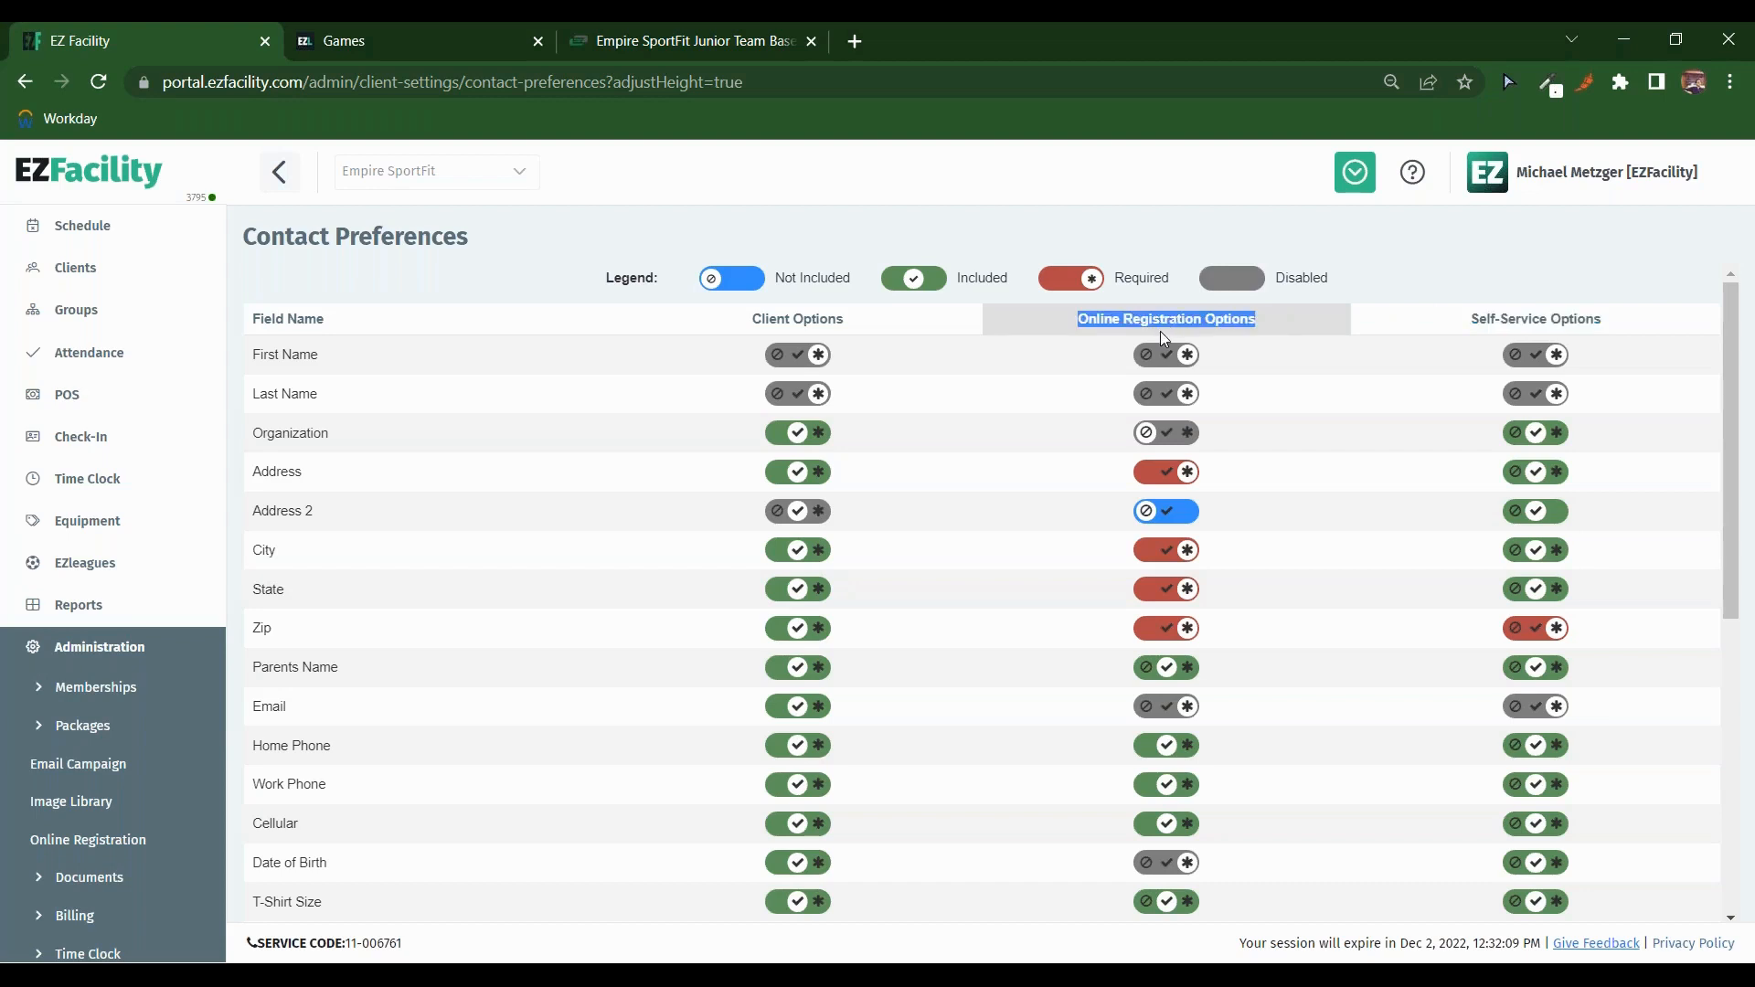
scroll(1170, 384, "down", 3)
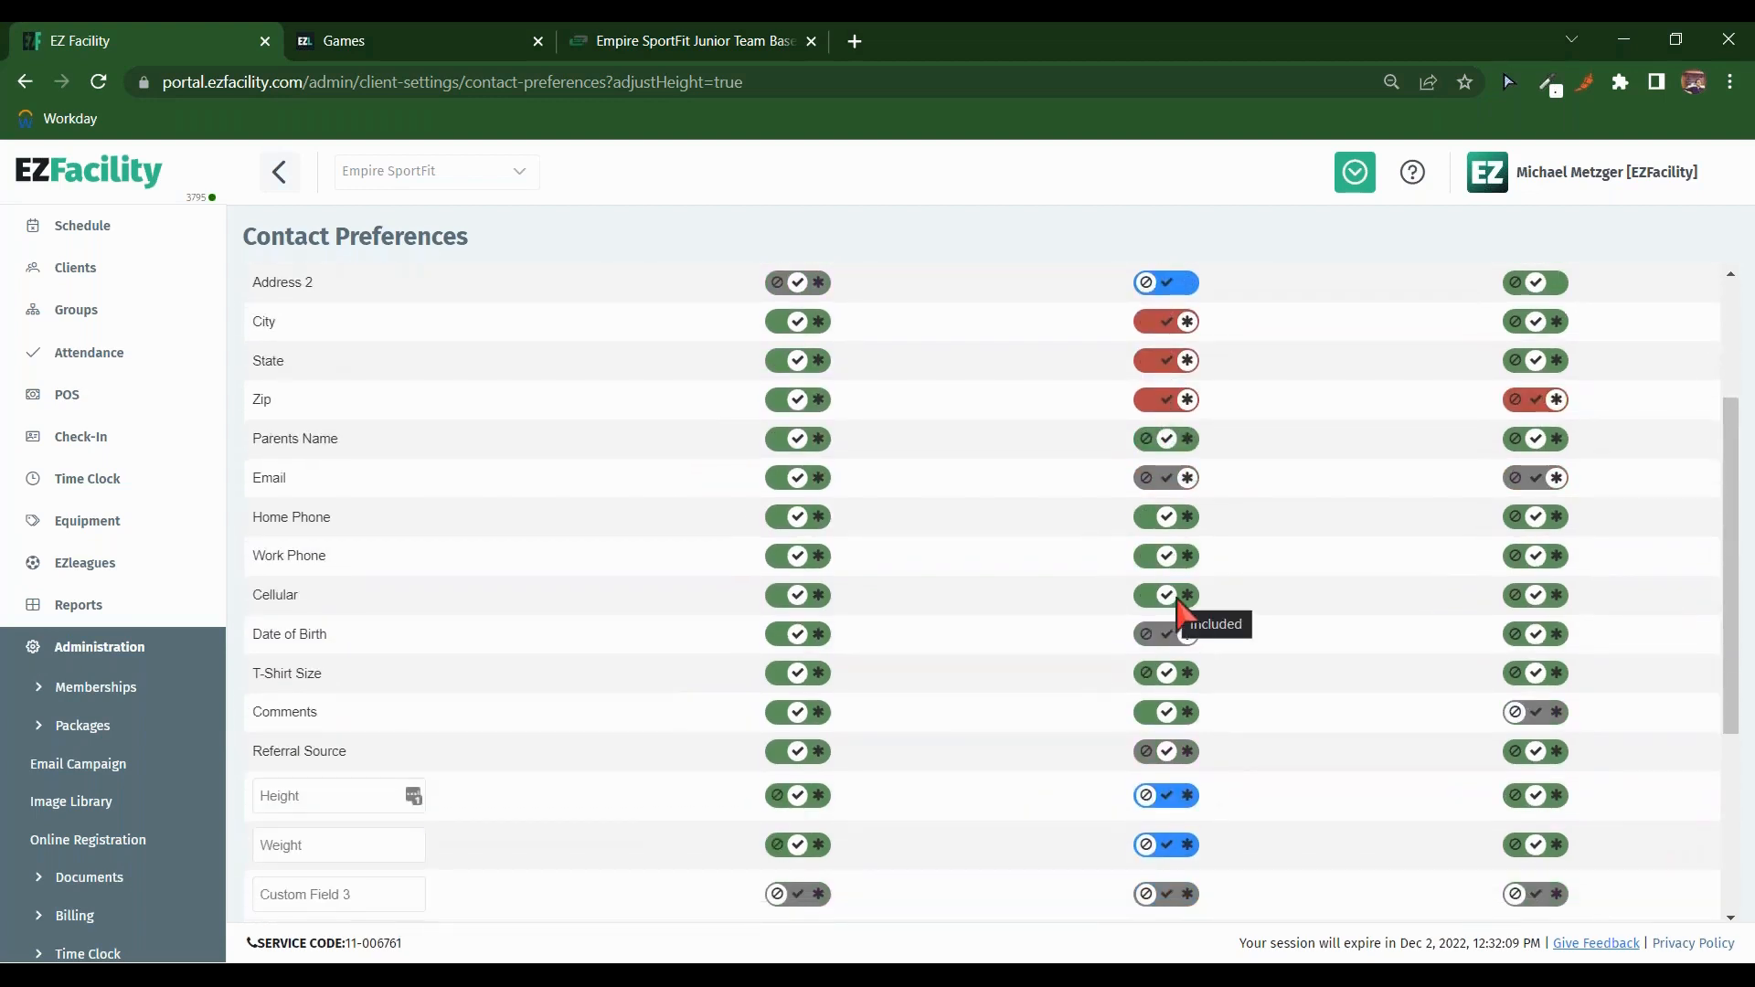
scroll(1189, 611, "up", 3)
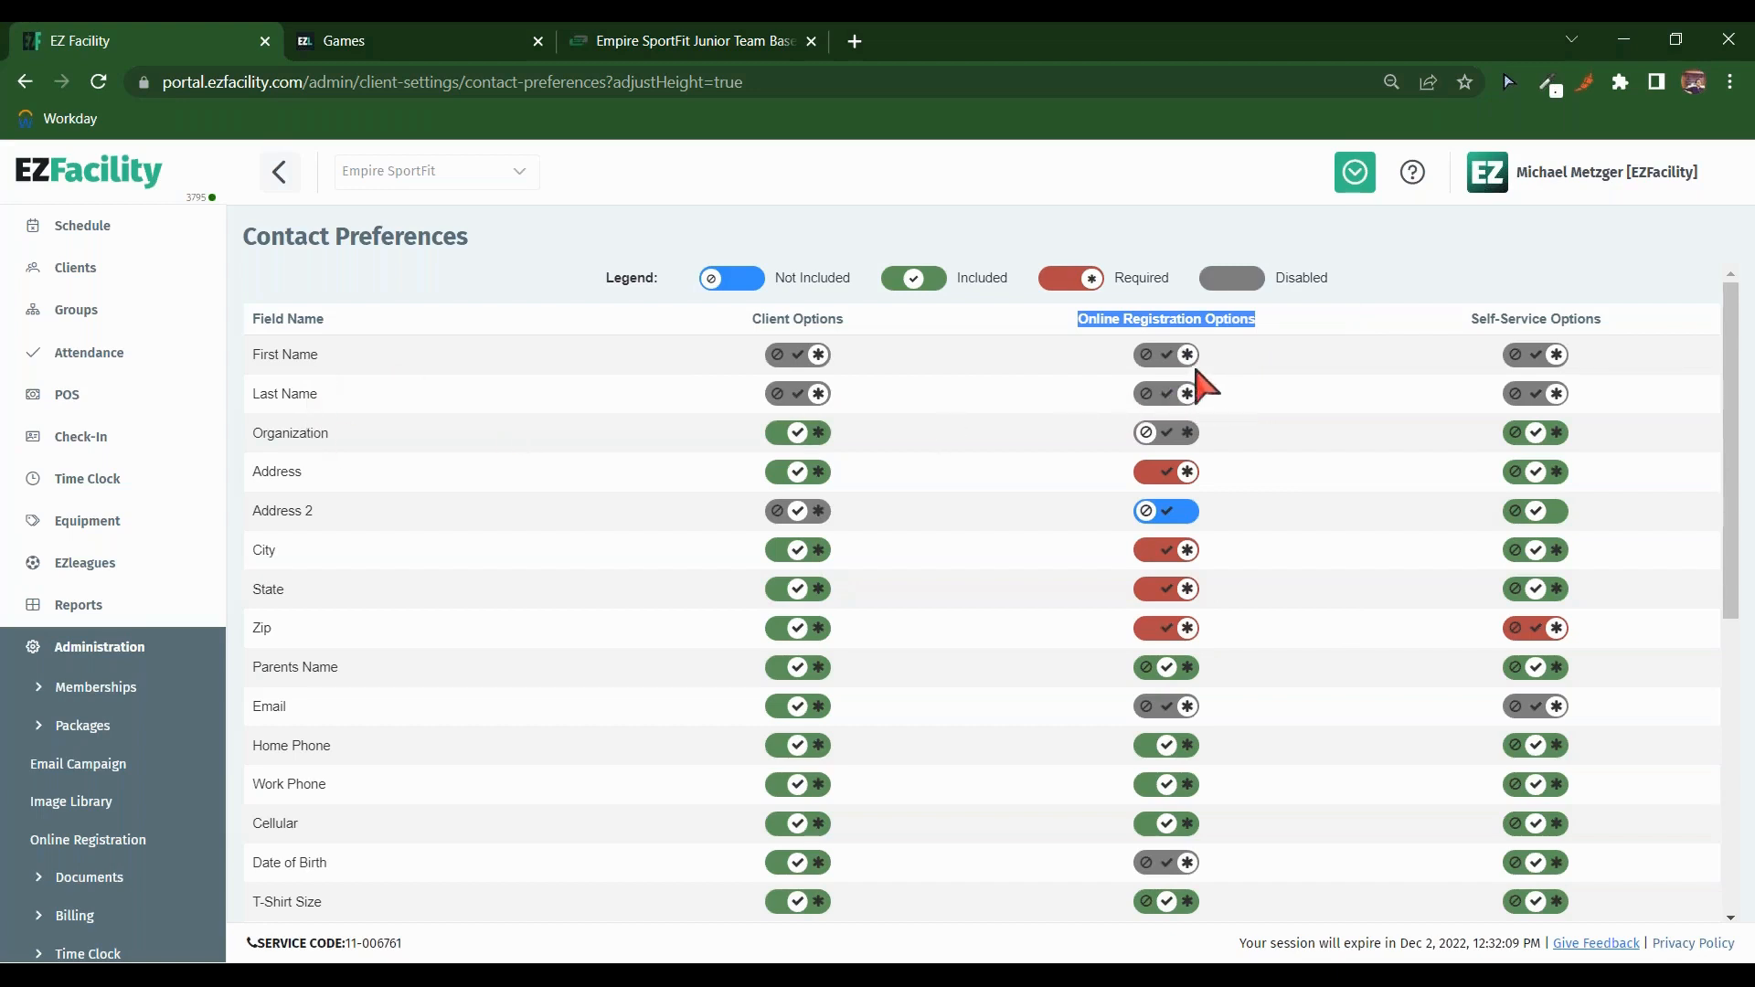
Step: Try setting the Zip field's online registration option to Included and restore it to Required
left_click(1170, 357)
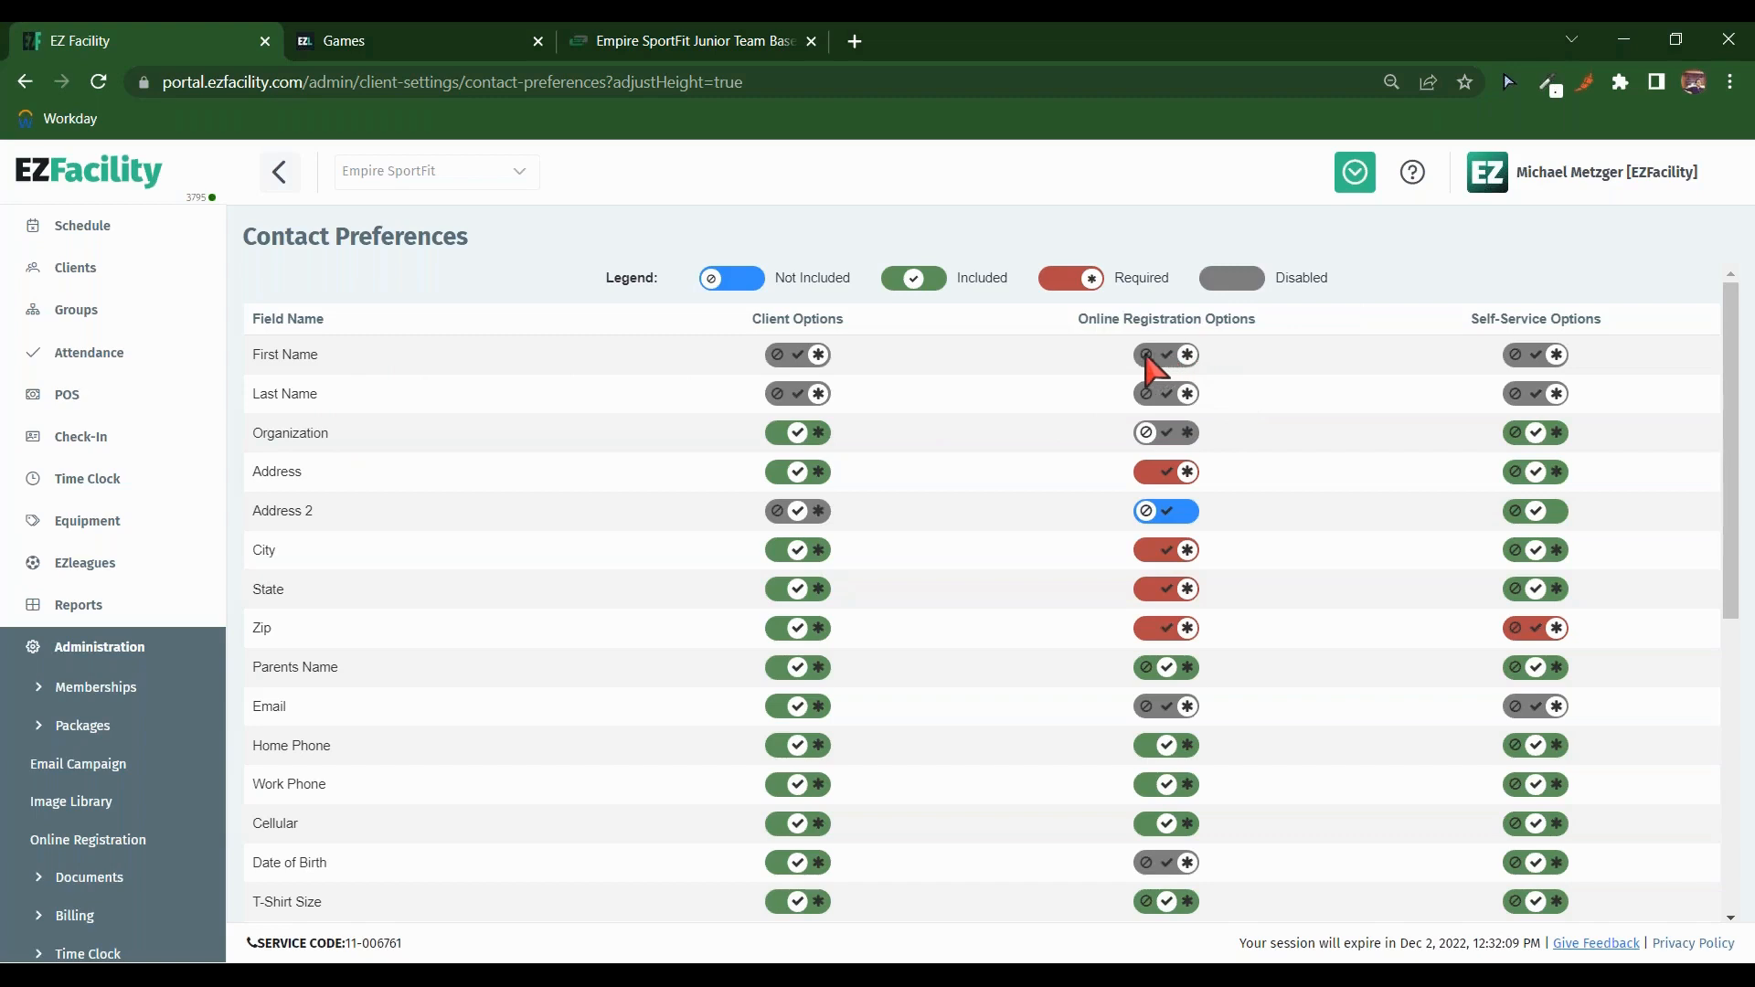
left_click(1177, 629)
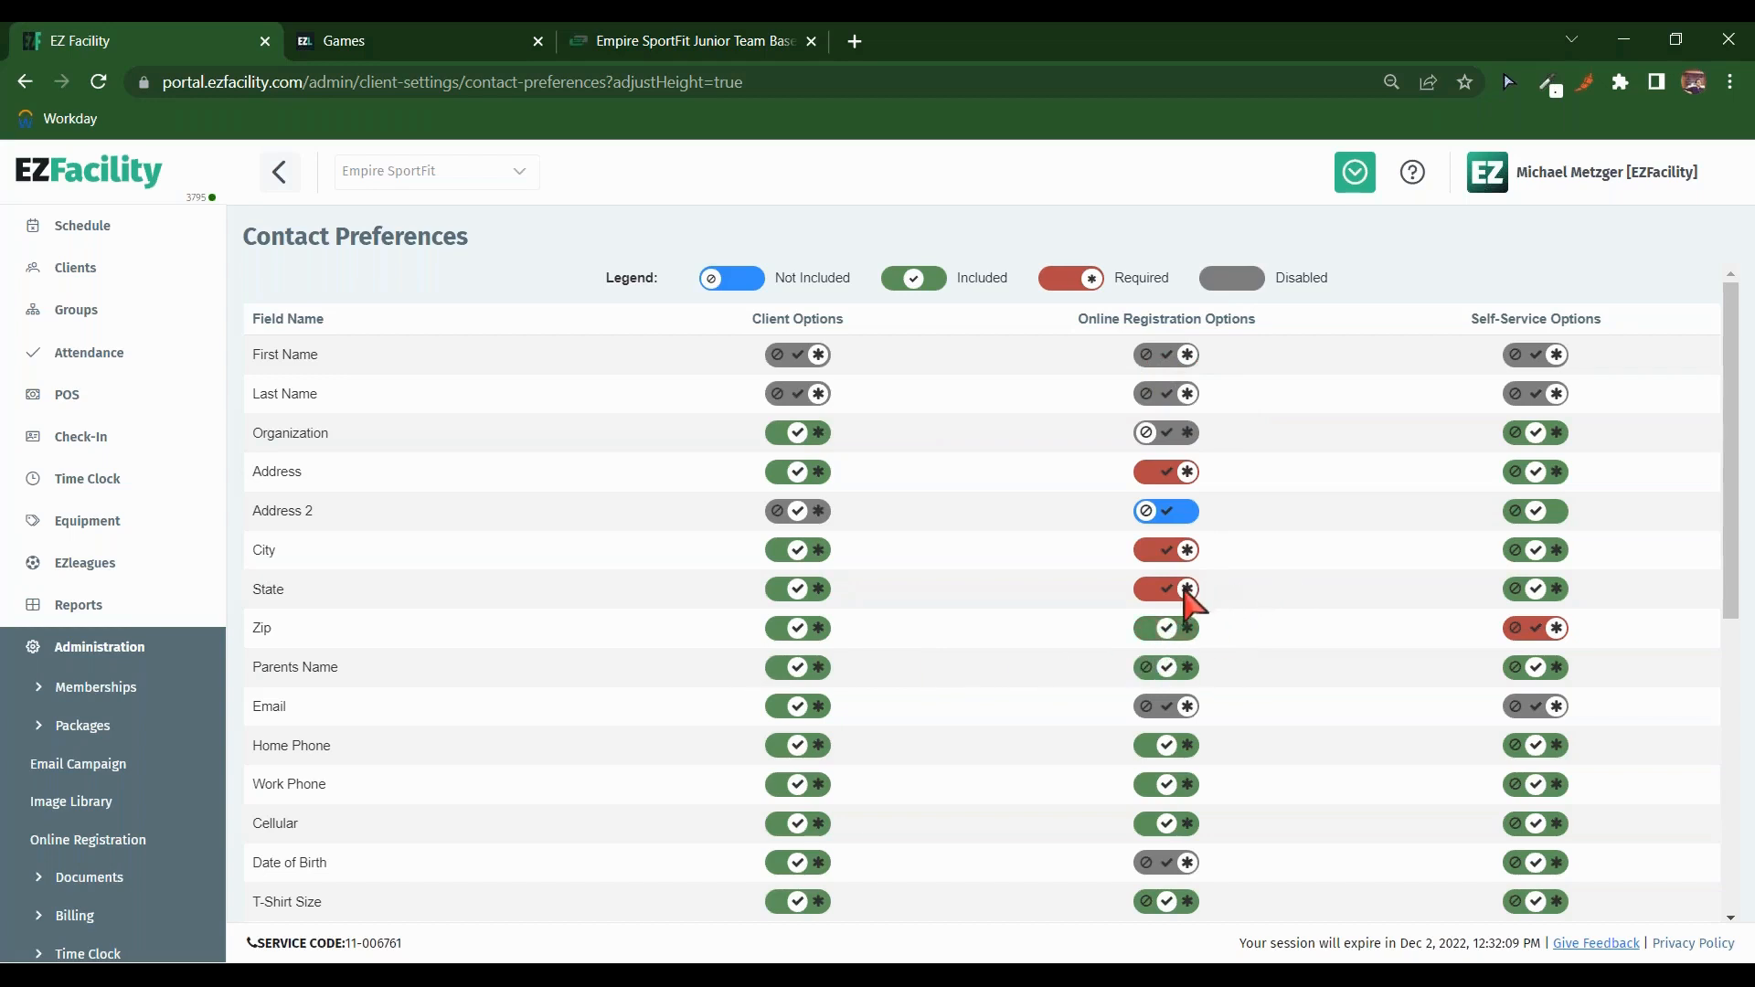
left_click(1191, 628)
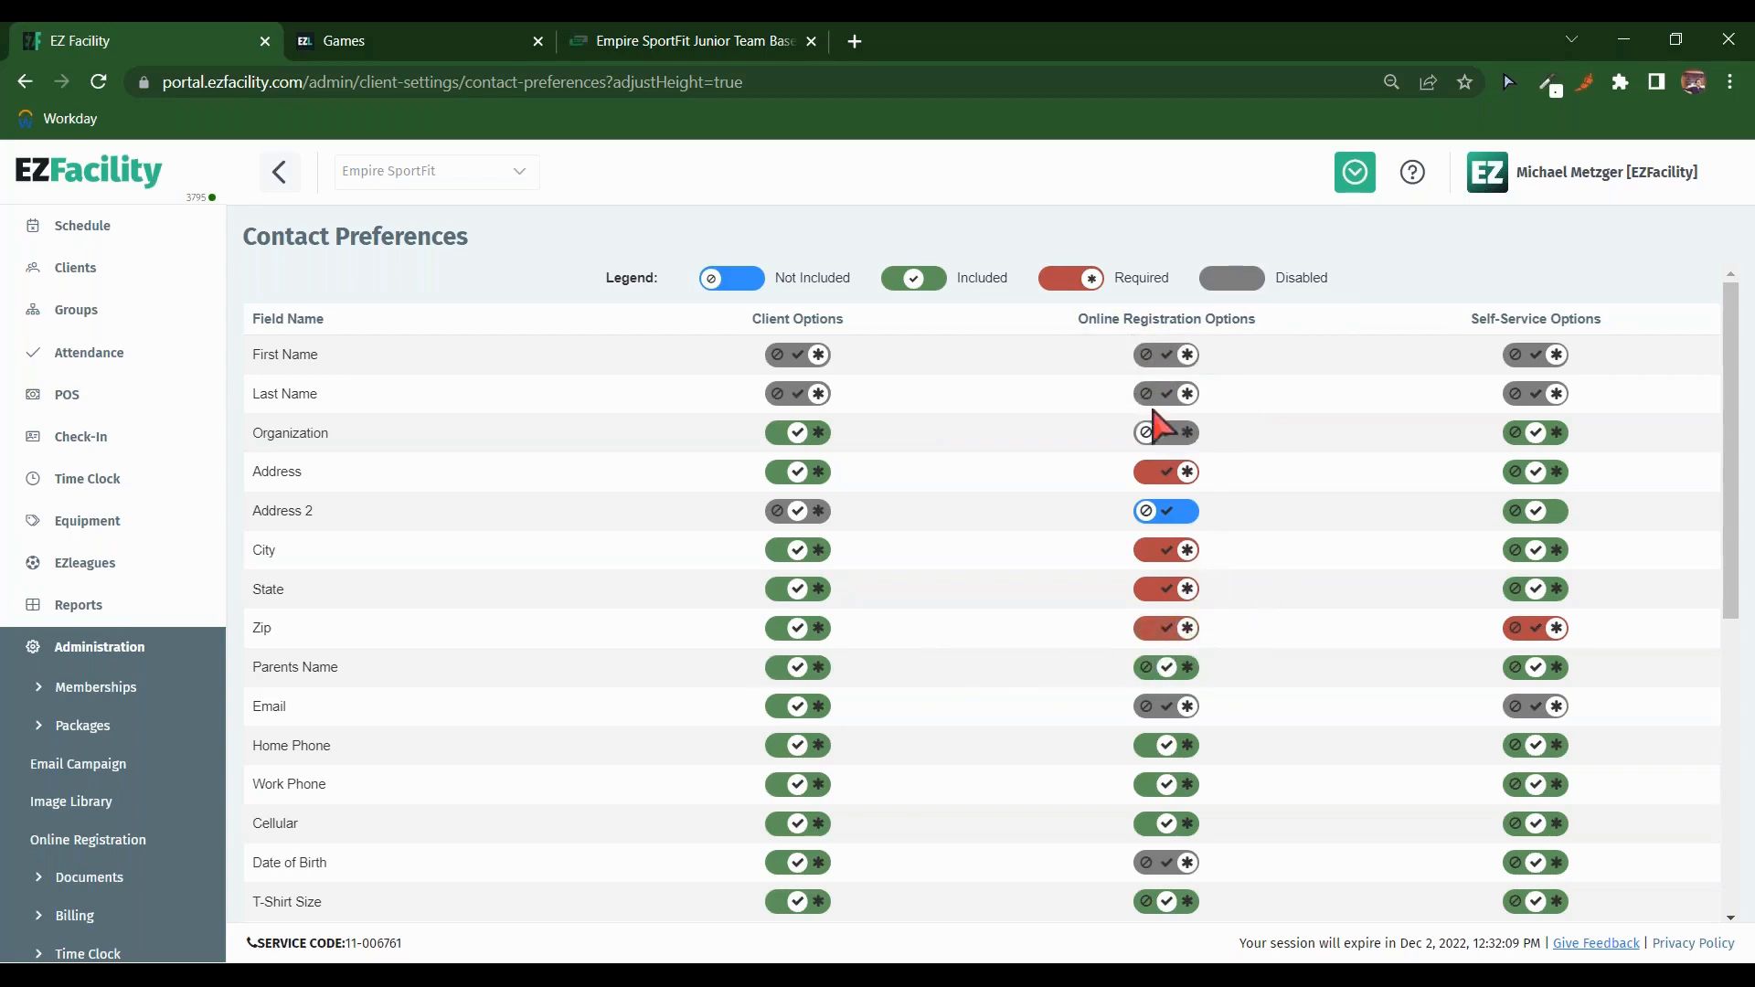
Step: Review the remaining contact preference fields, including the custom fields and the gender settings
scroll(1293, 414, "down", 1)
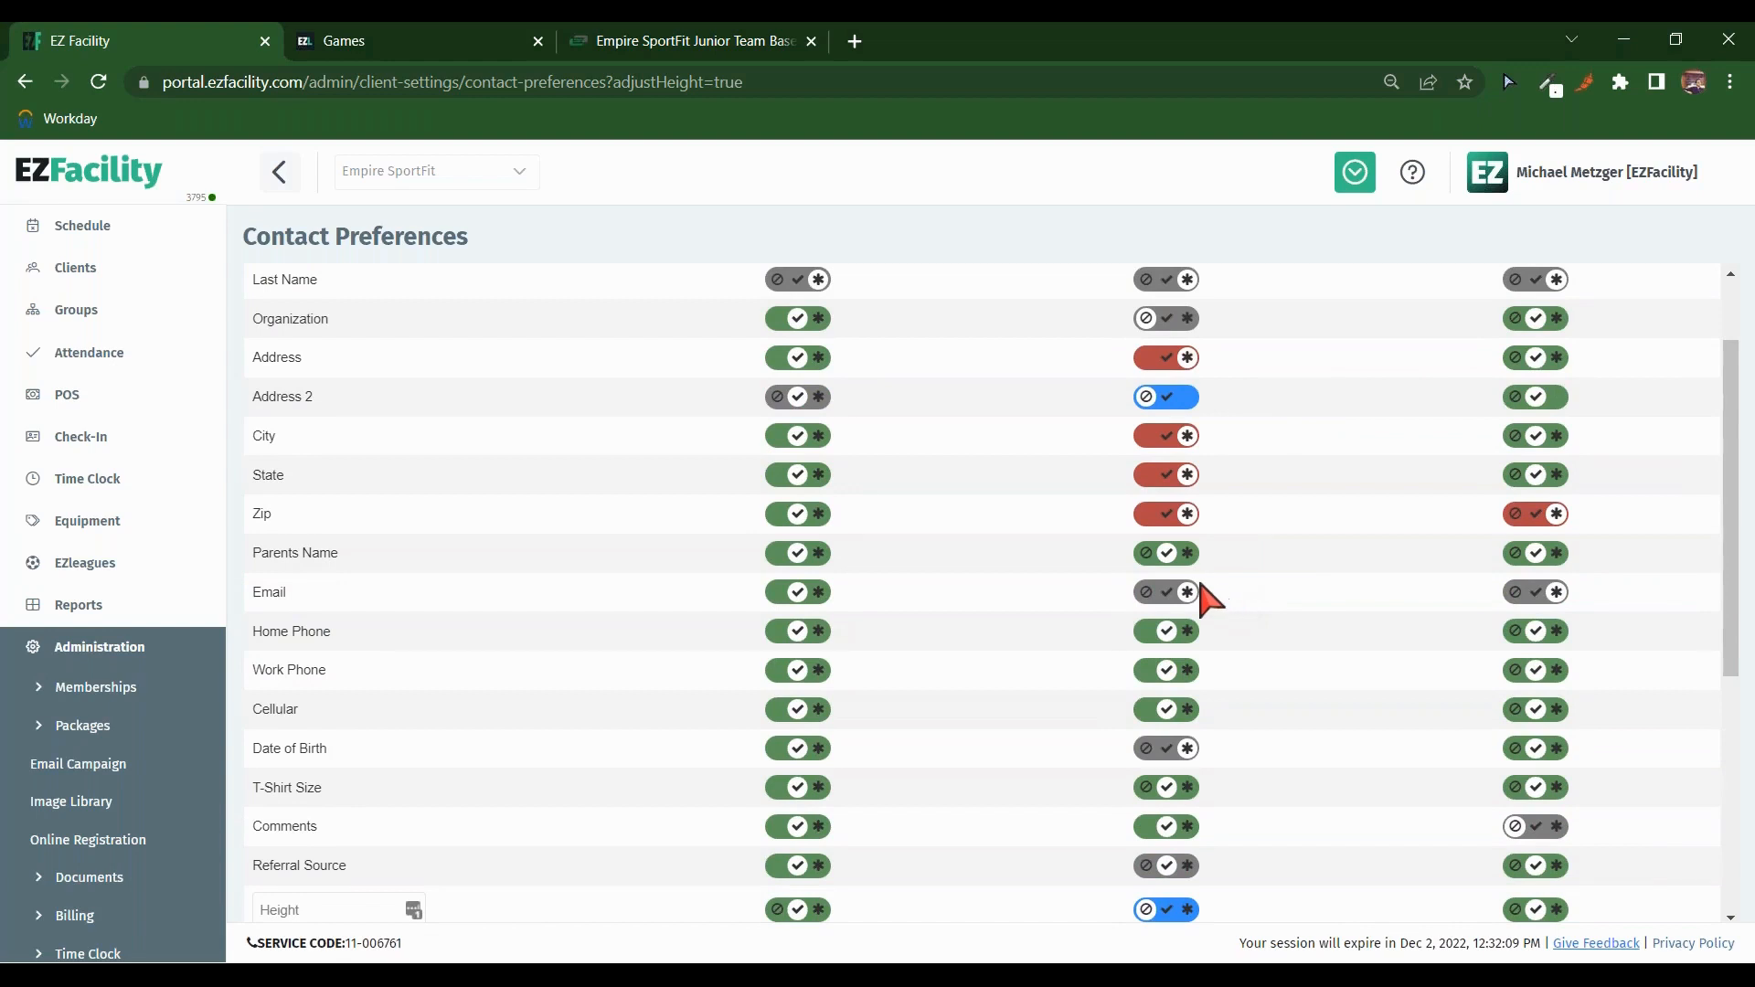
scroll(1206, 594, "down", 1)
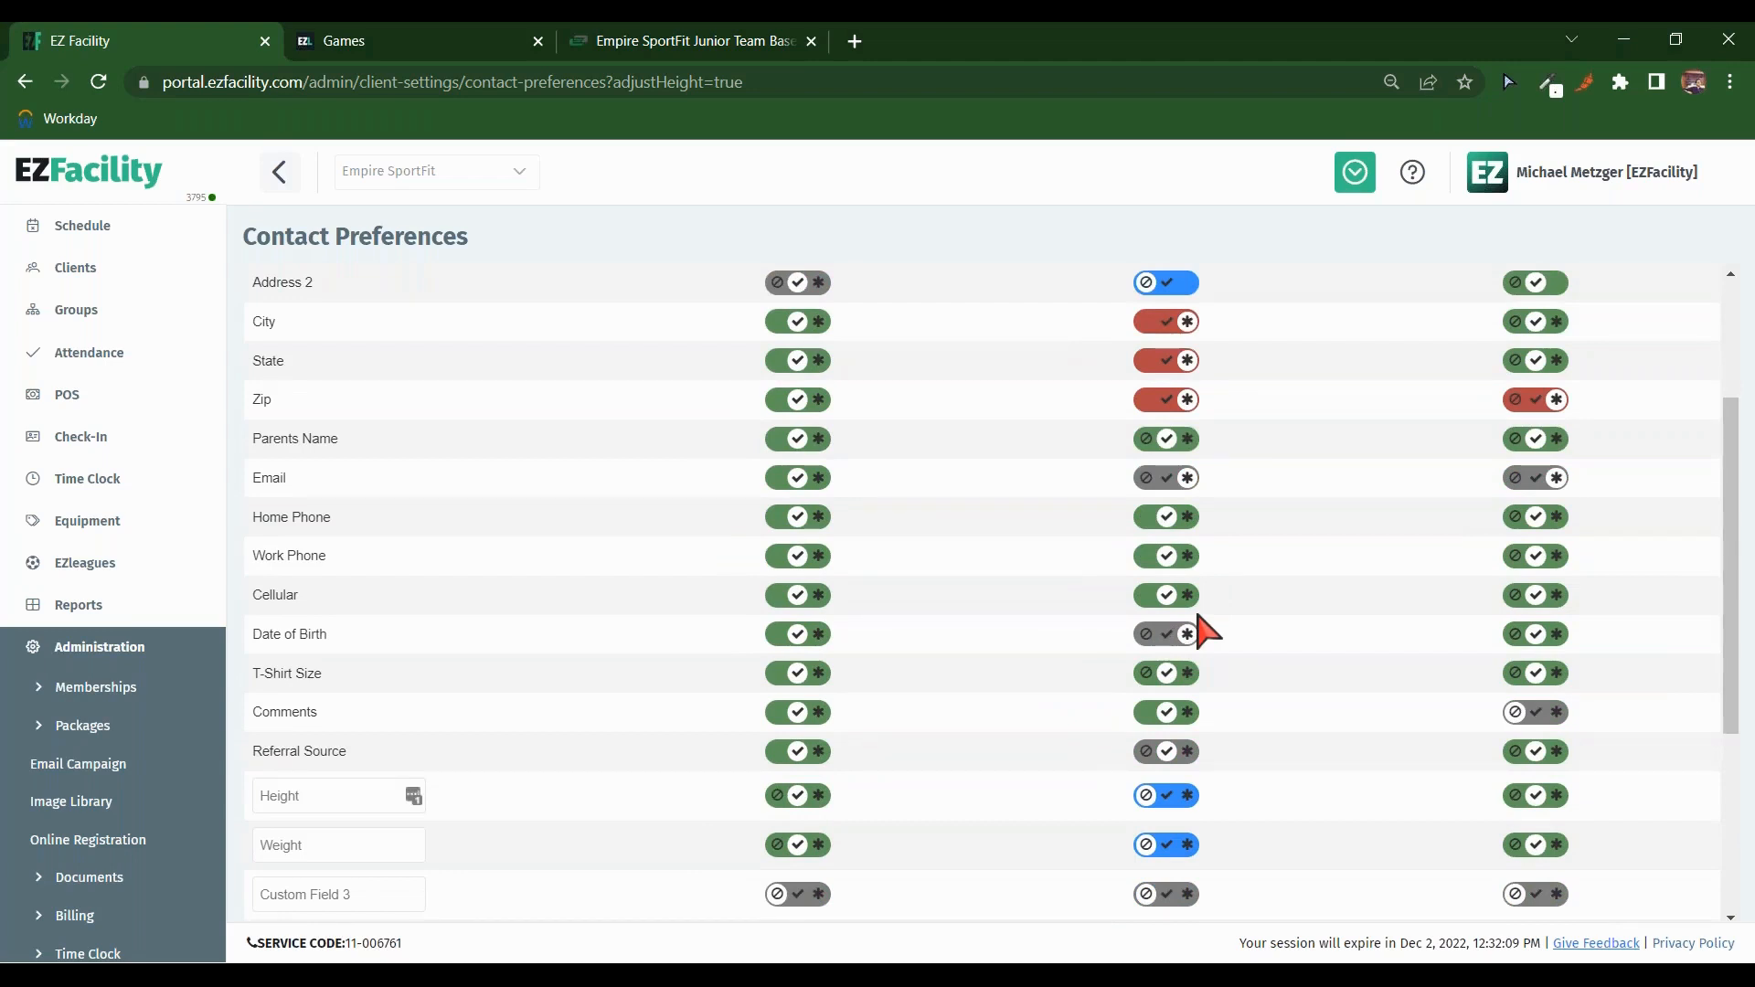
scroll(1205, 629, "down", 3)
left_click(331, 455)
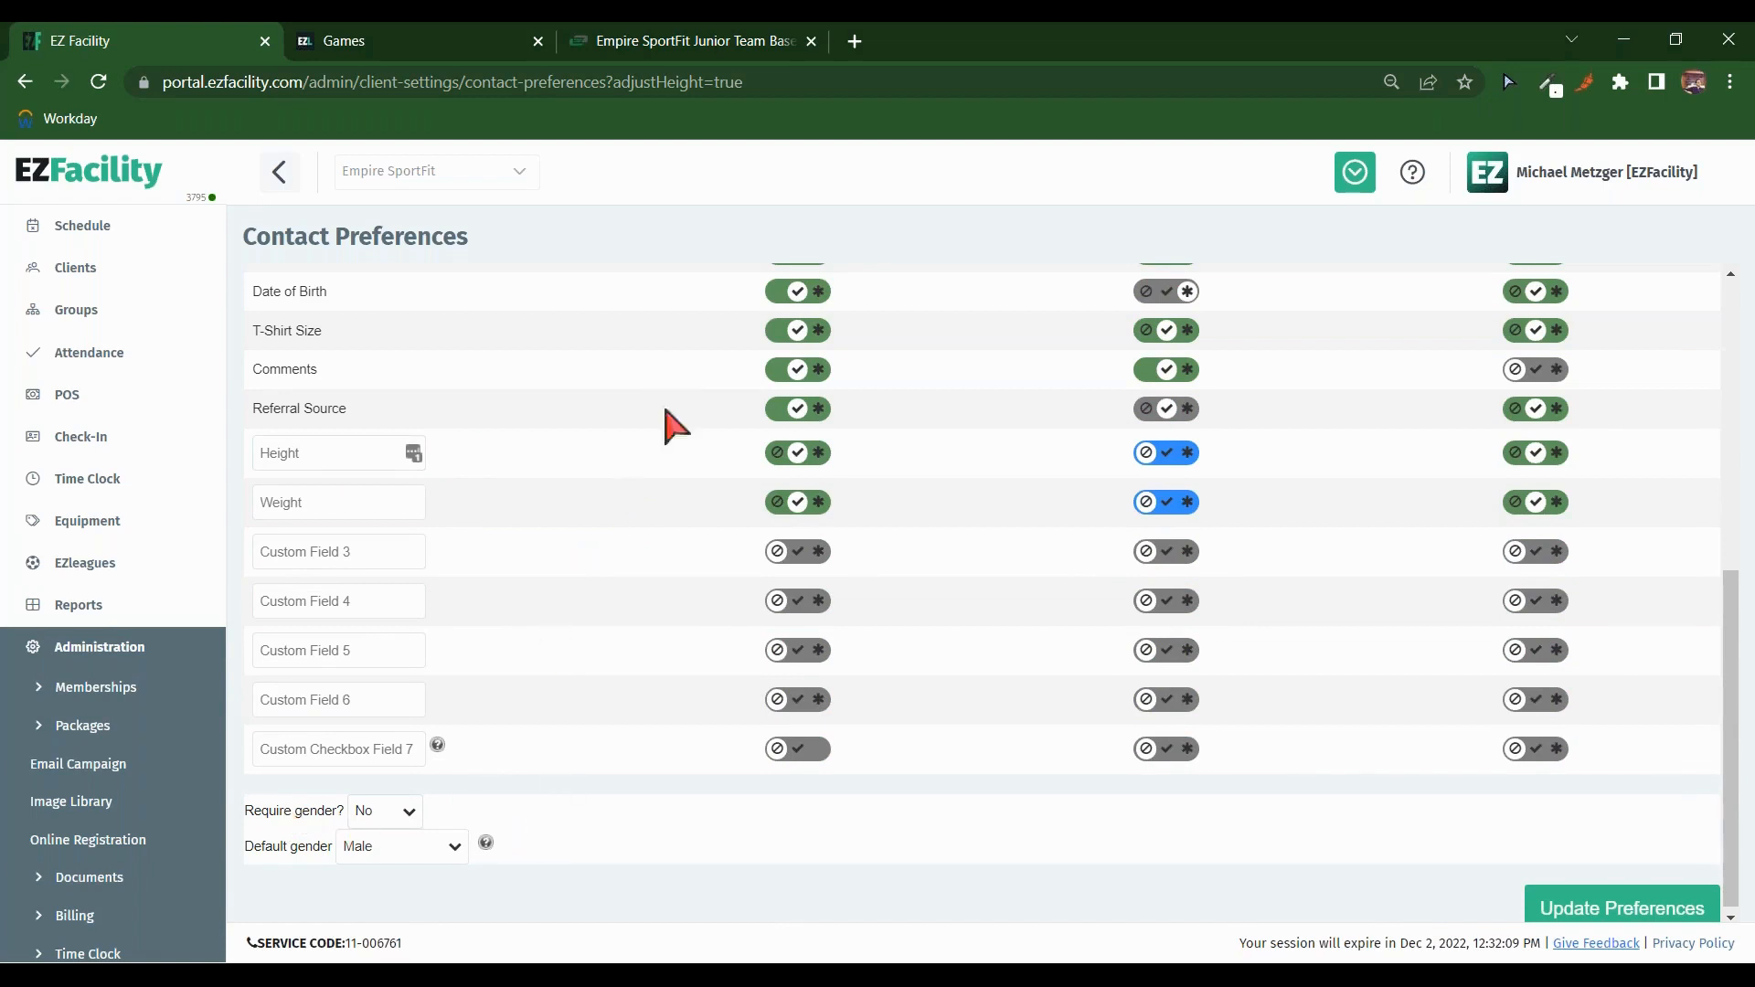
scroll(668, 512, "up", 6)
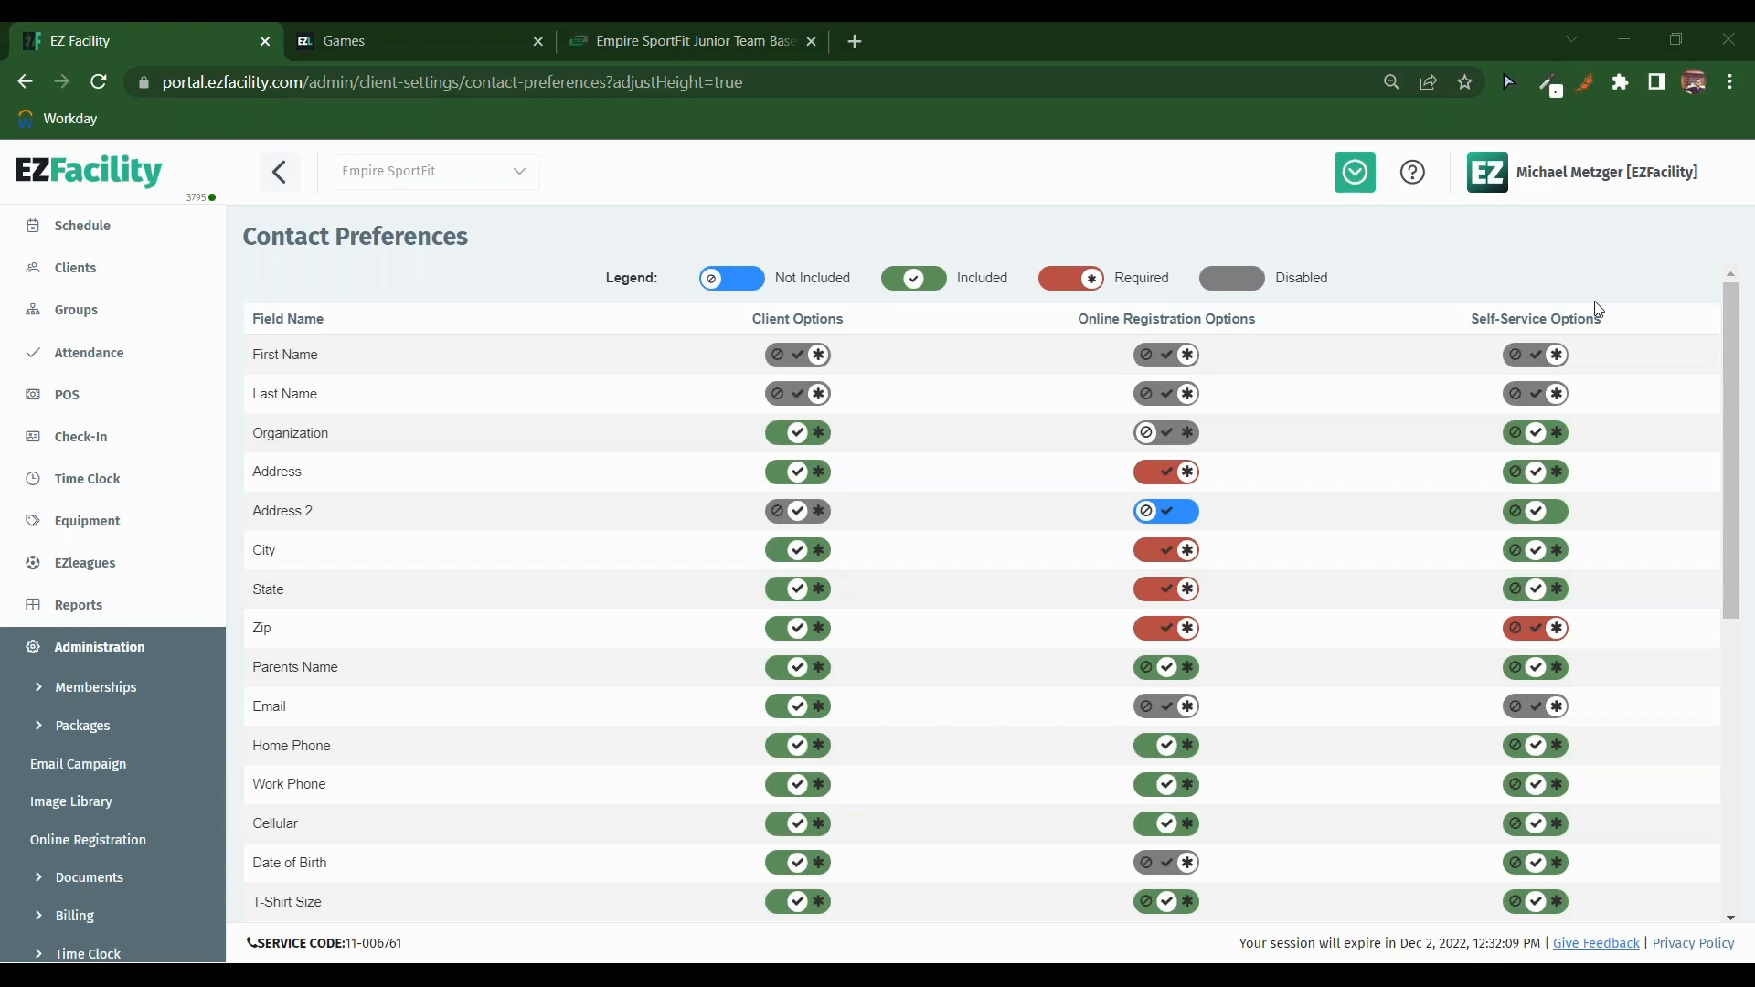
Step: Open the Winter League group's Online Registration settings and review its dates, notification emails, fees and payment options
left_click(92, 310)
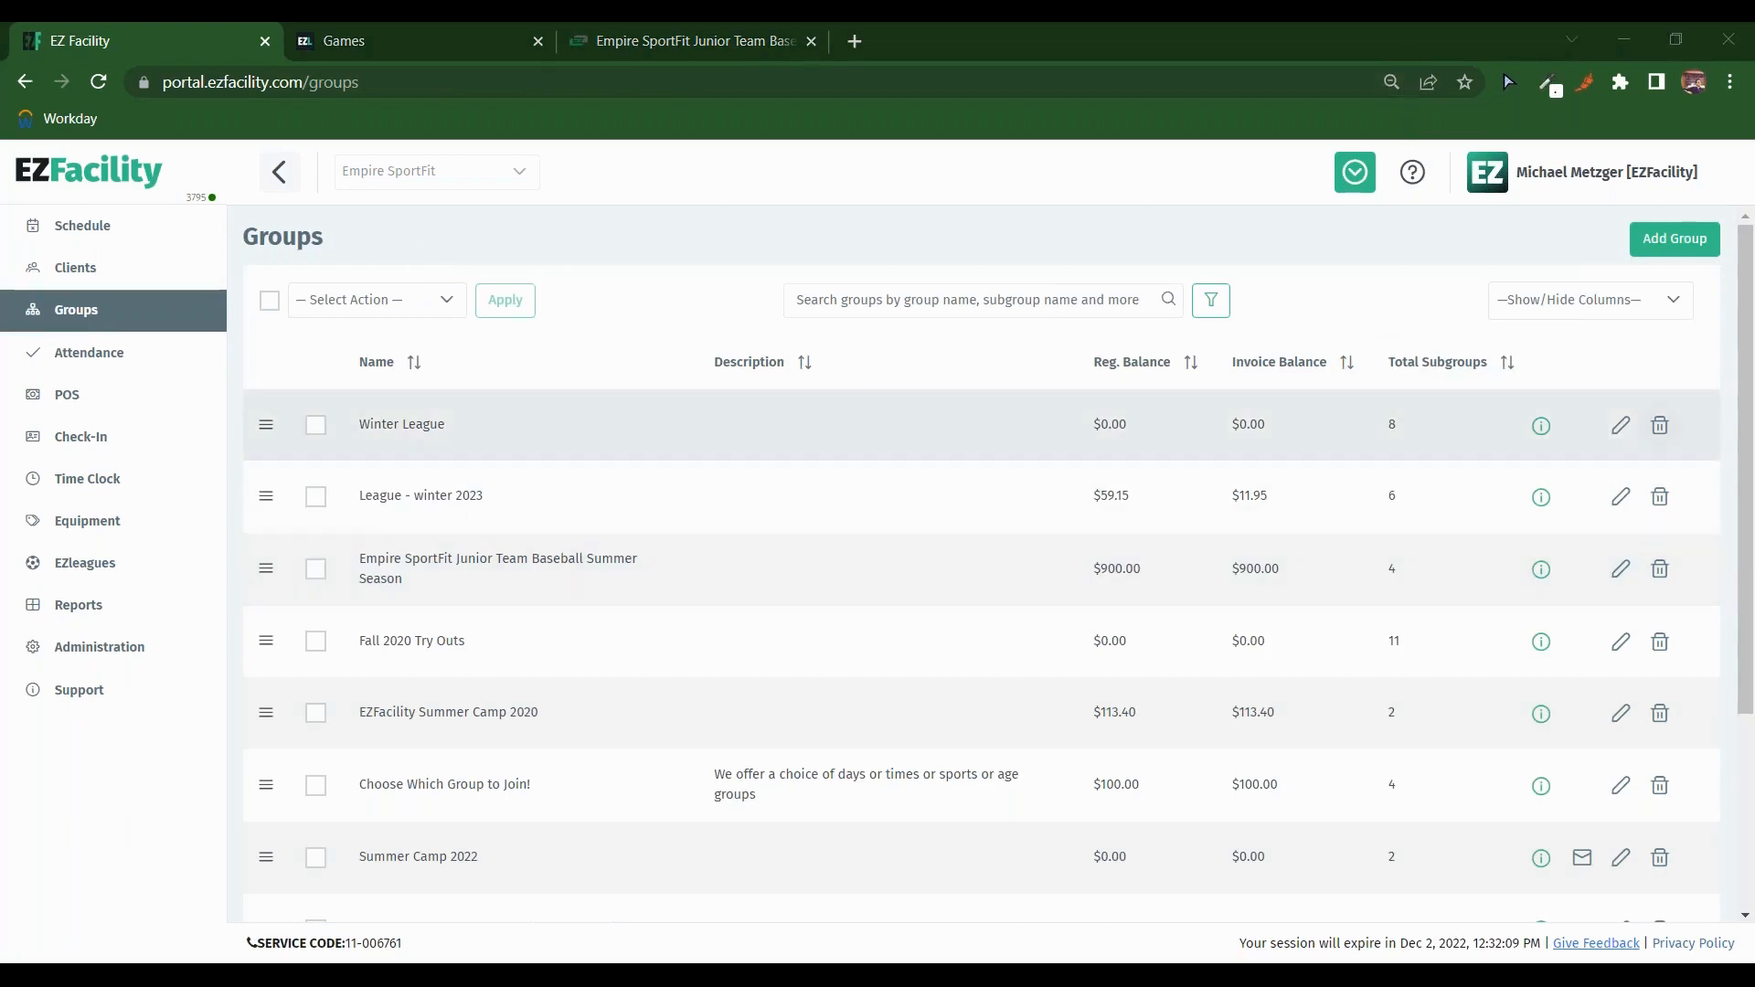
left_click(1621, 425)
left_click(435, 300)
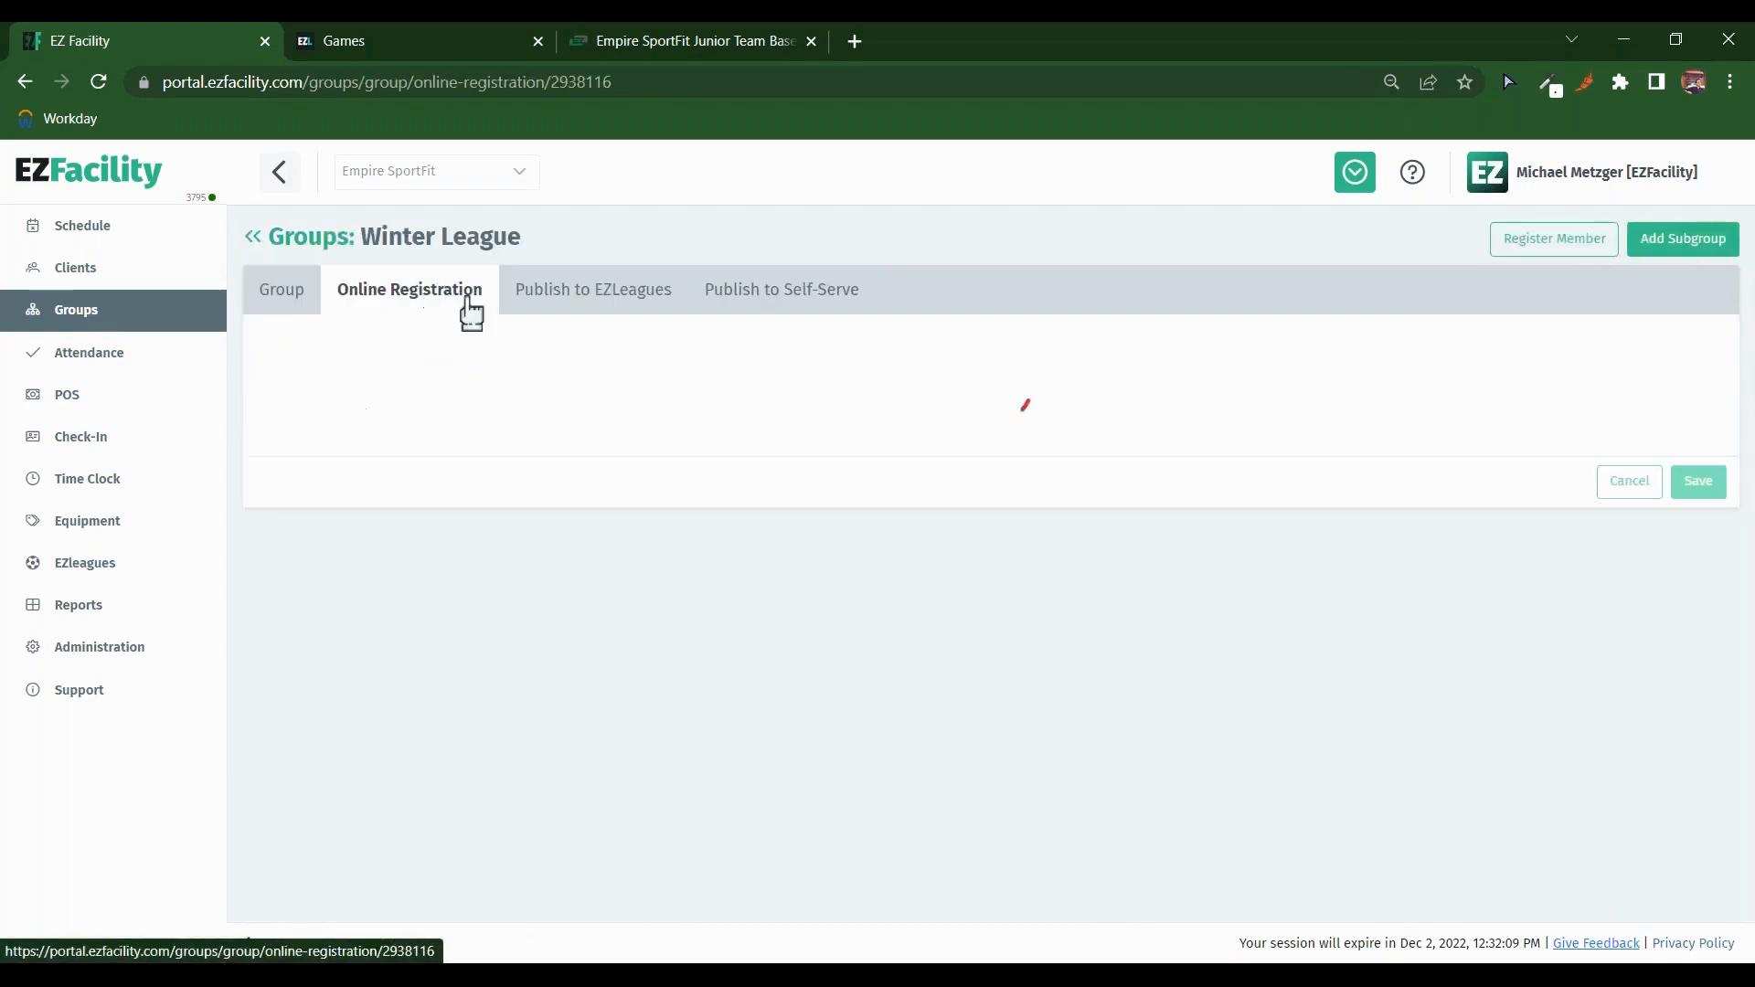
scroll(902, 396, "down", 3)
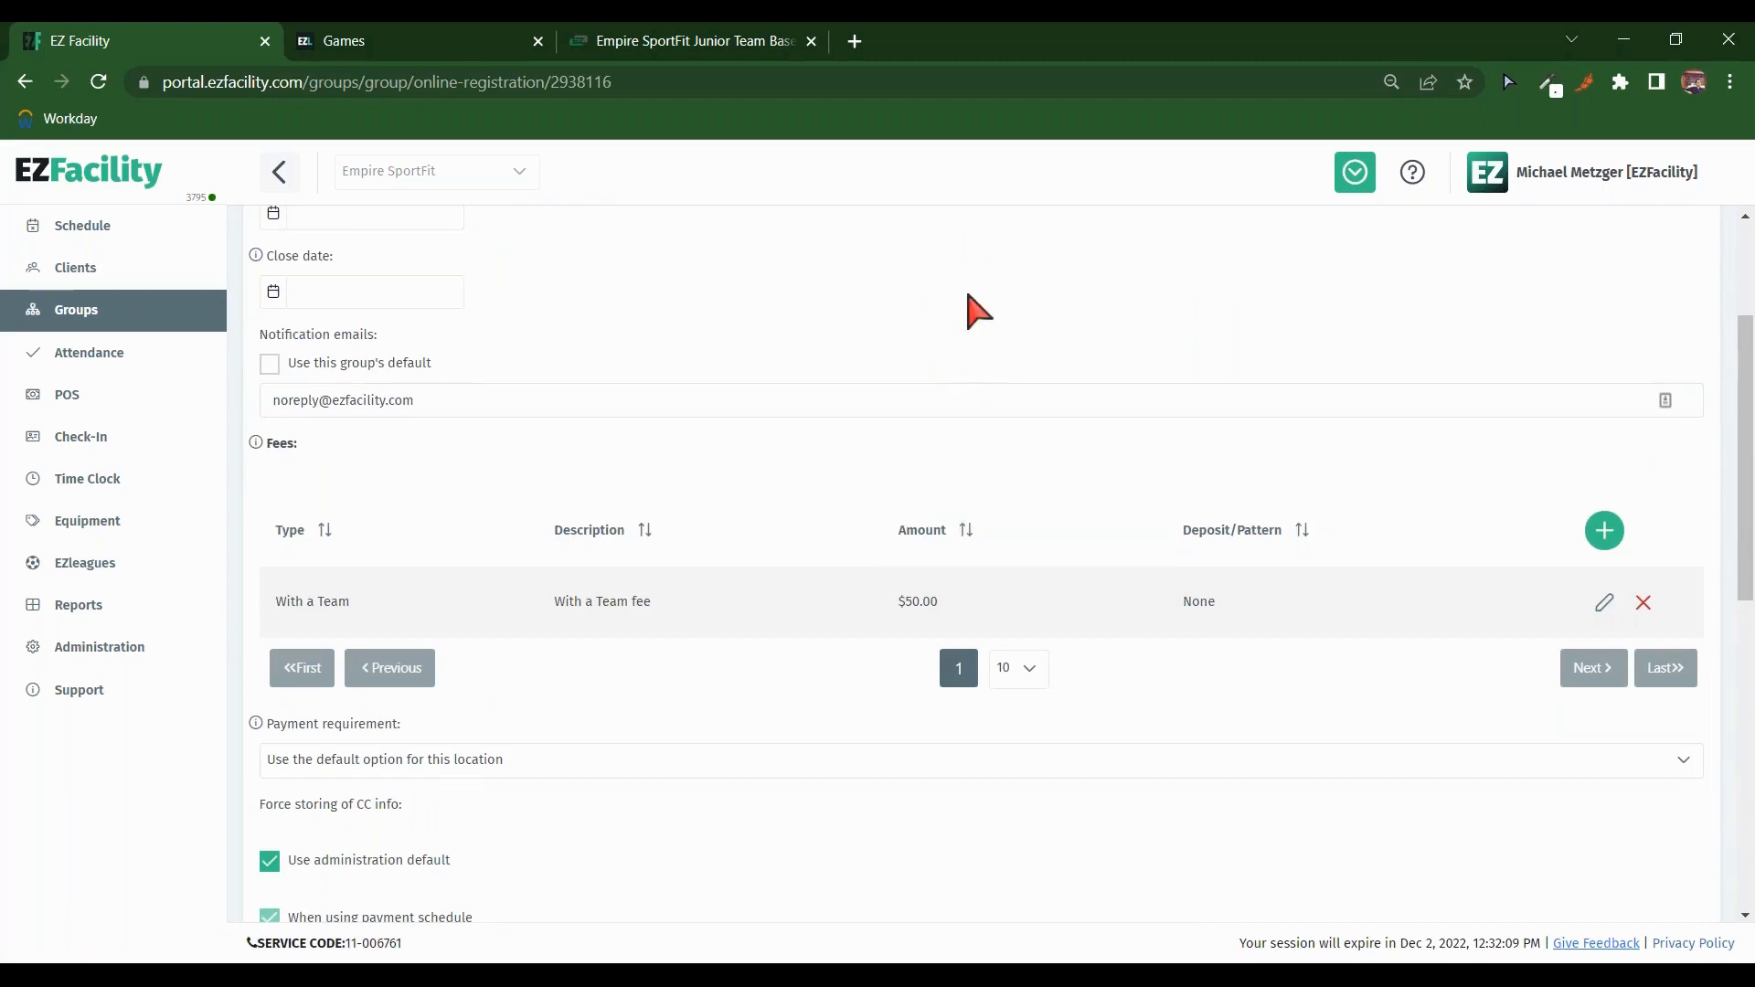
scroll(977, 371, "up", 3)
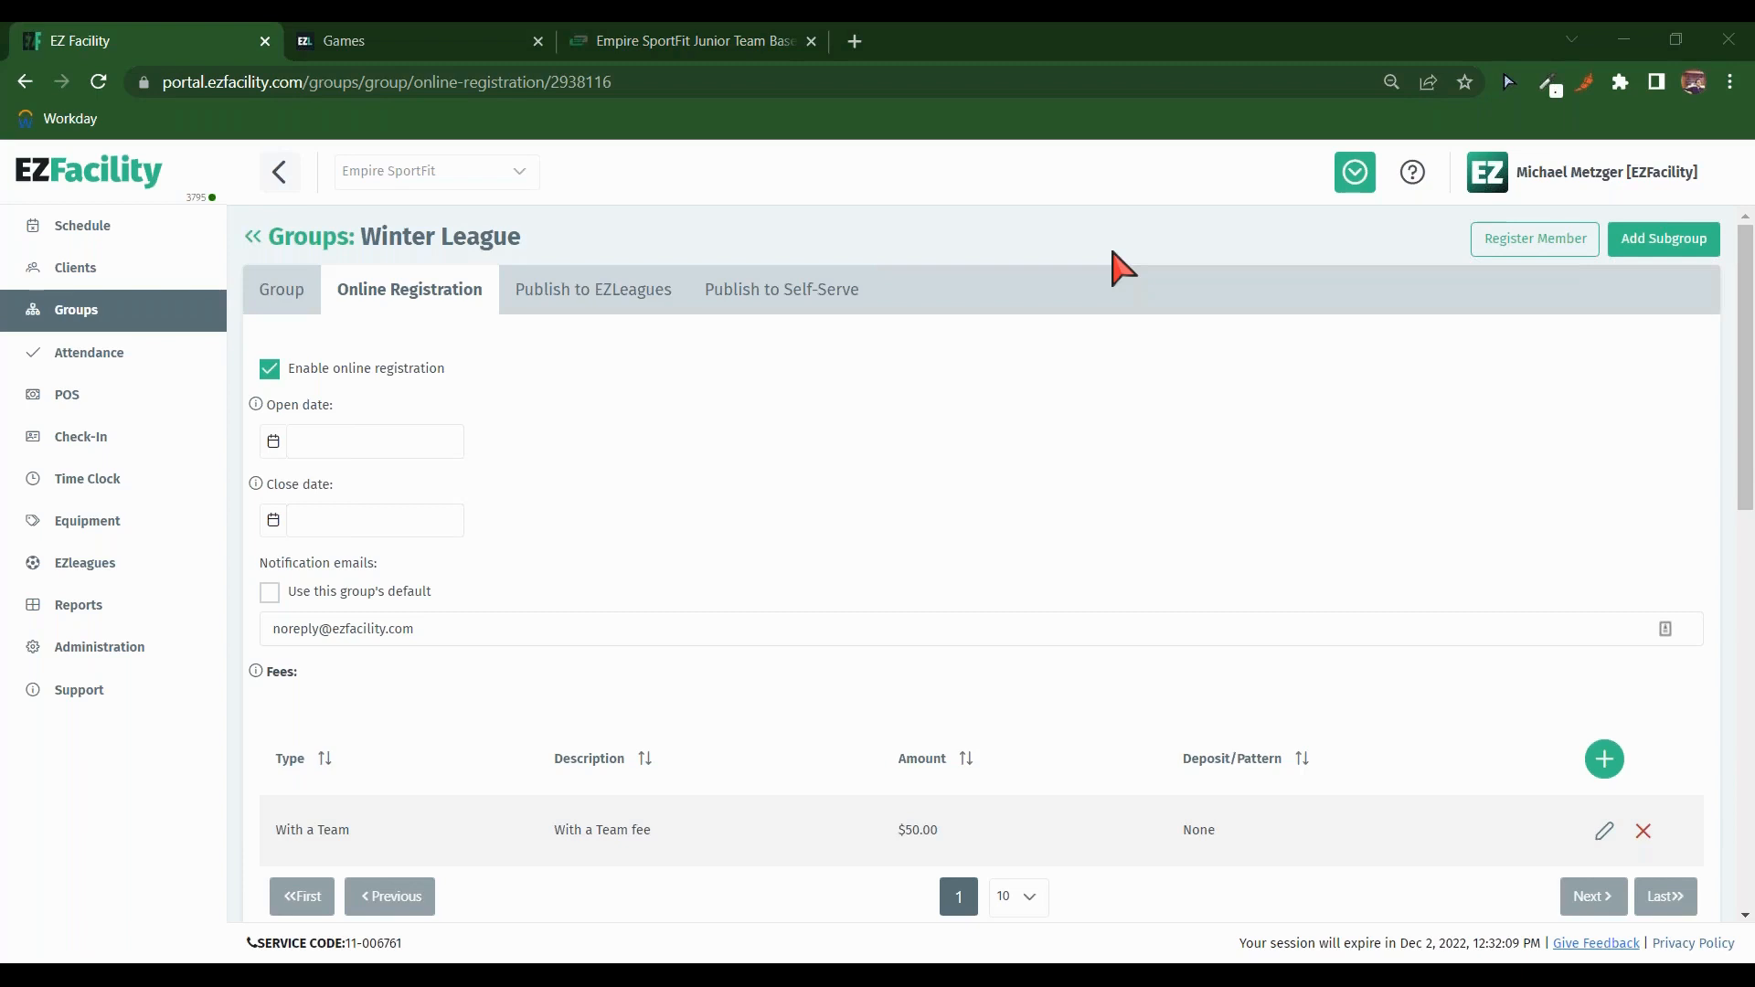
Step: Switch to EZLeagues and open the Email Alerts settings from its administration page
left_click(420, 37)
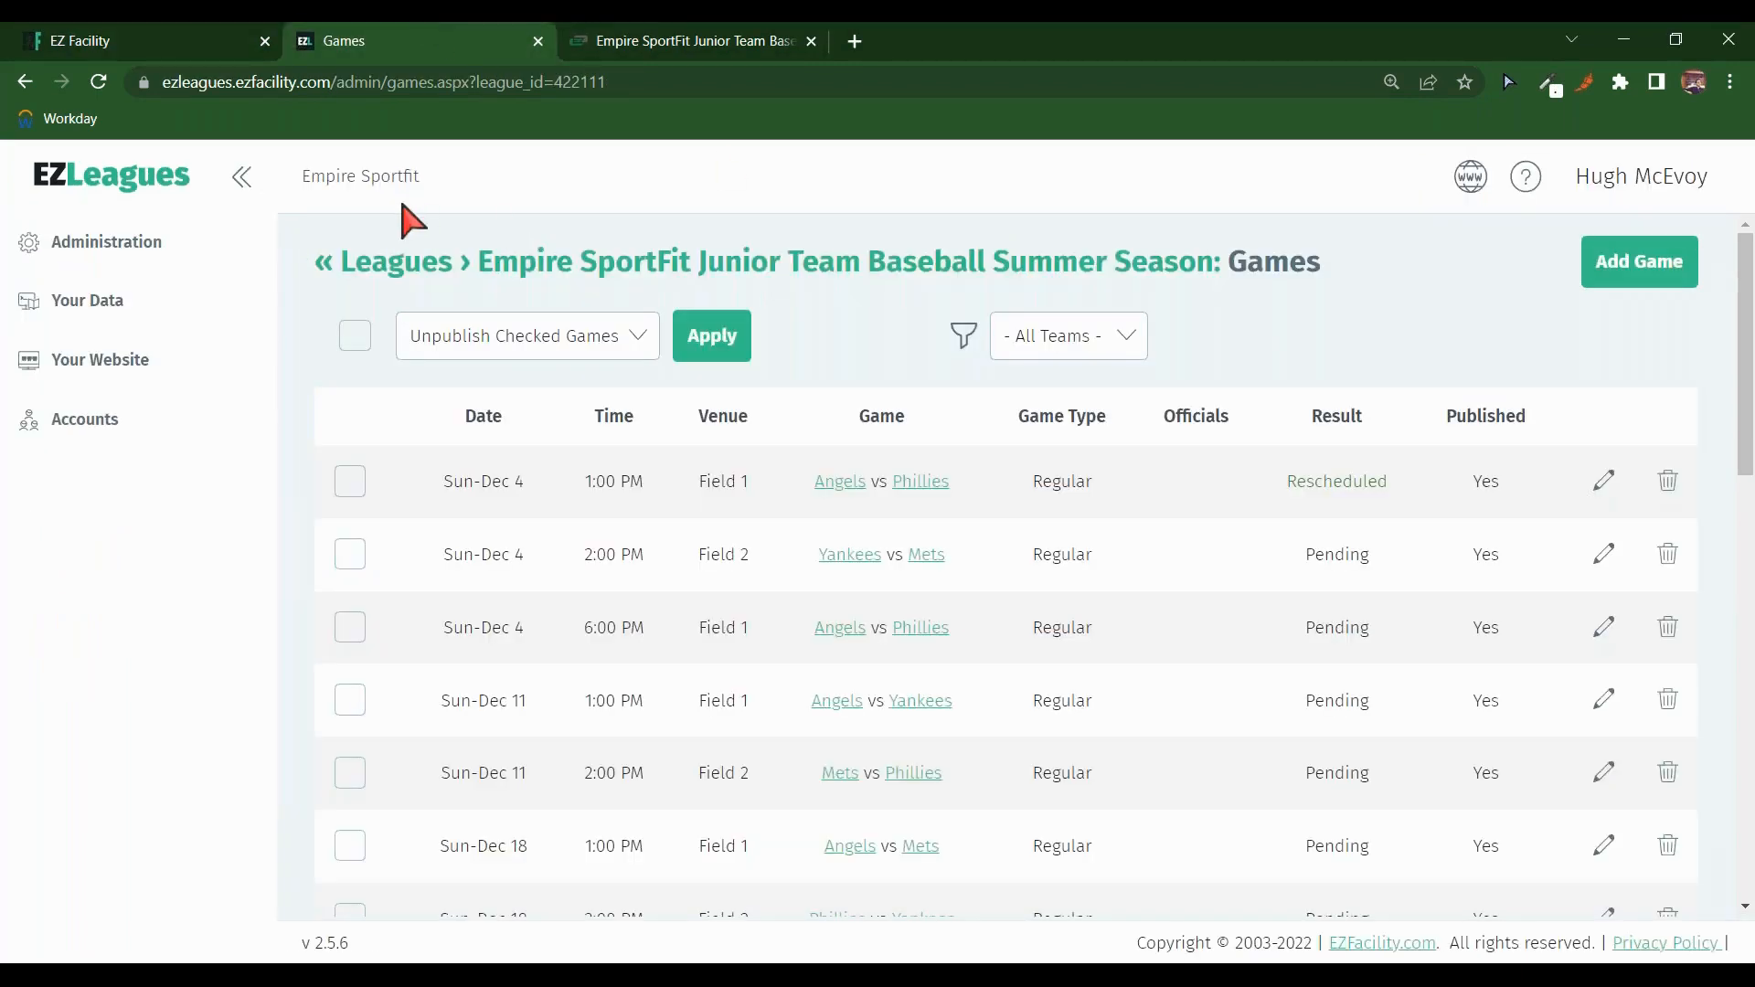
left_click(152, 192)
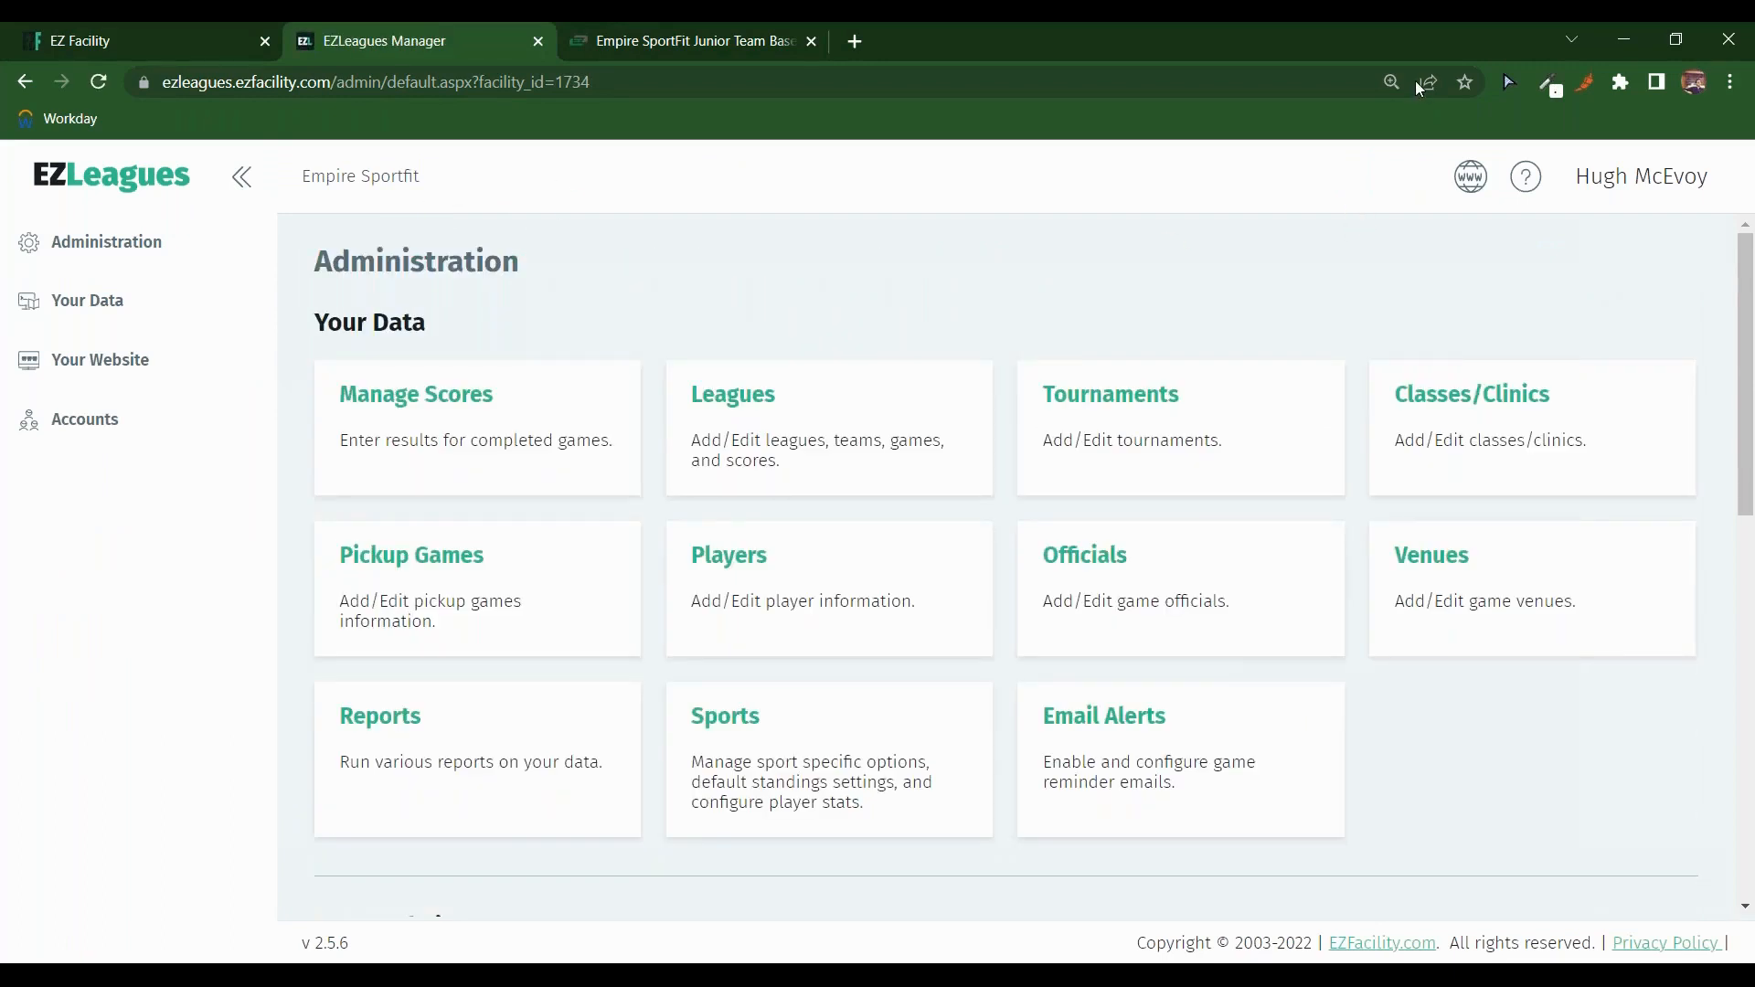
triple_click(370, 321)
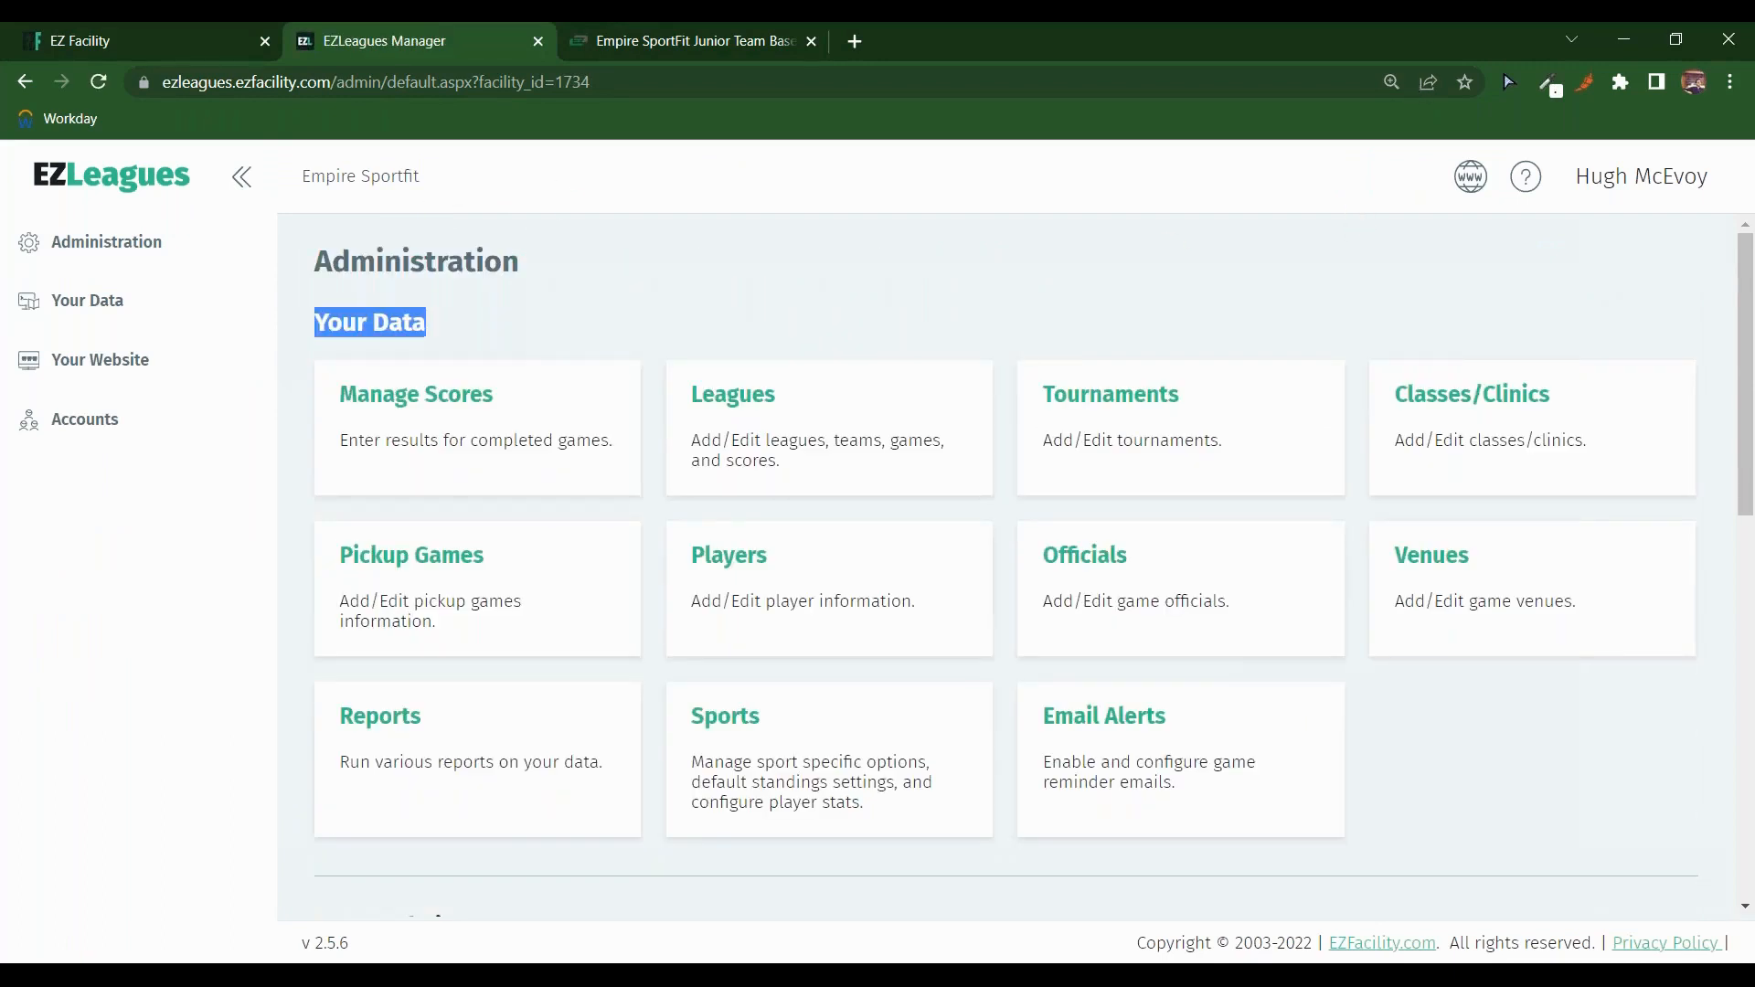
left_click(1102, 745)
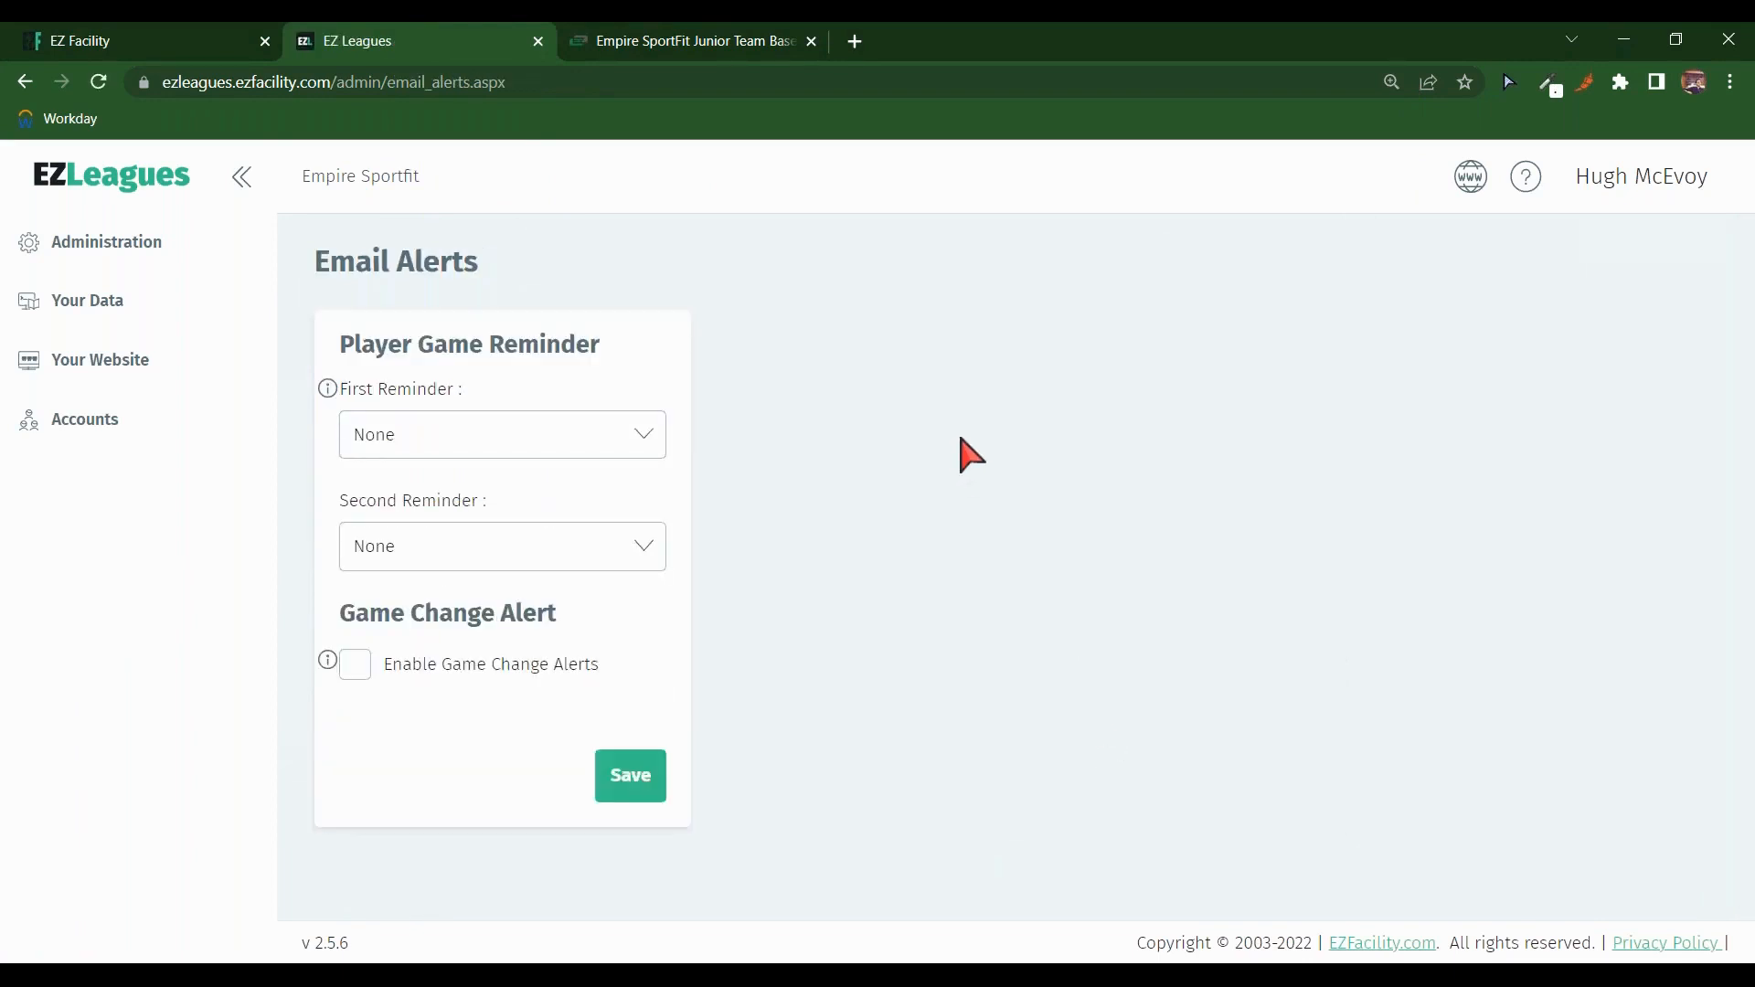
Step: Set the player game reminders to 2 days before for the first and 2 hours before for the second
left_click(643, 433)
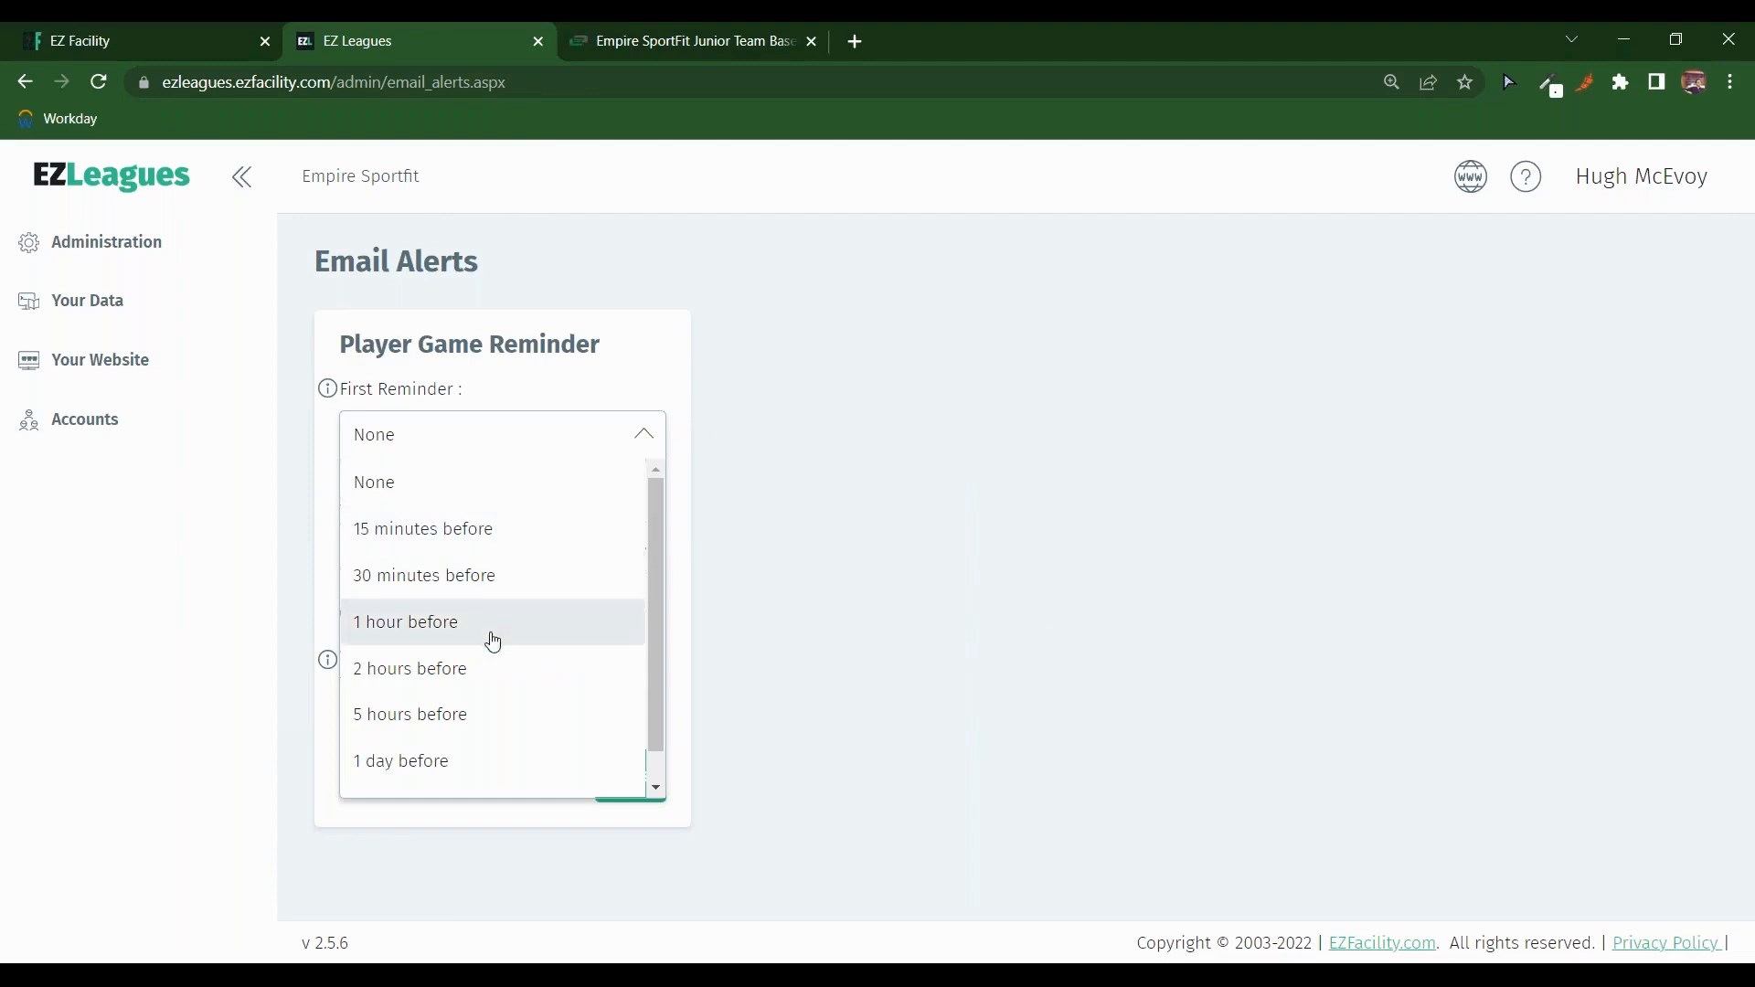
left_click(493, 640)
left_click(505, 435)
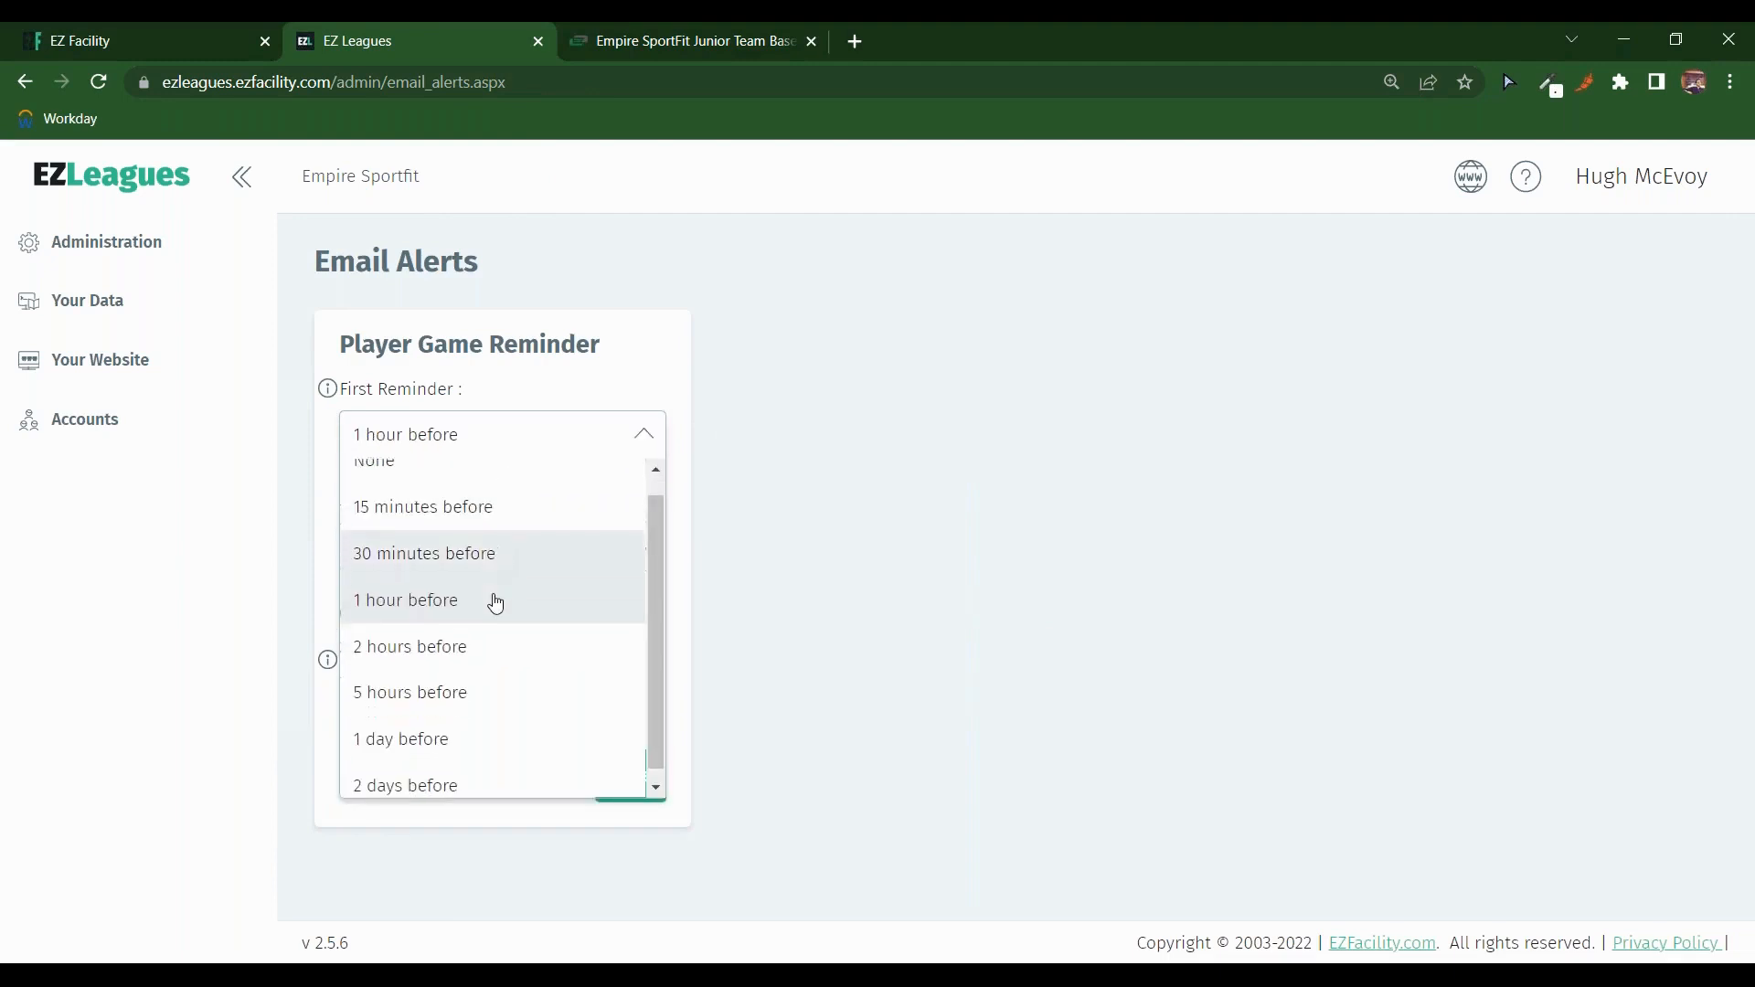
left_click(439, 779)
left_click(448, 553)
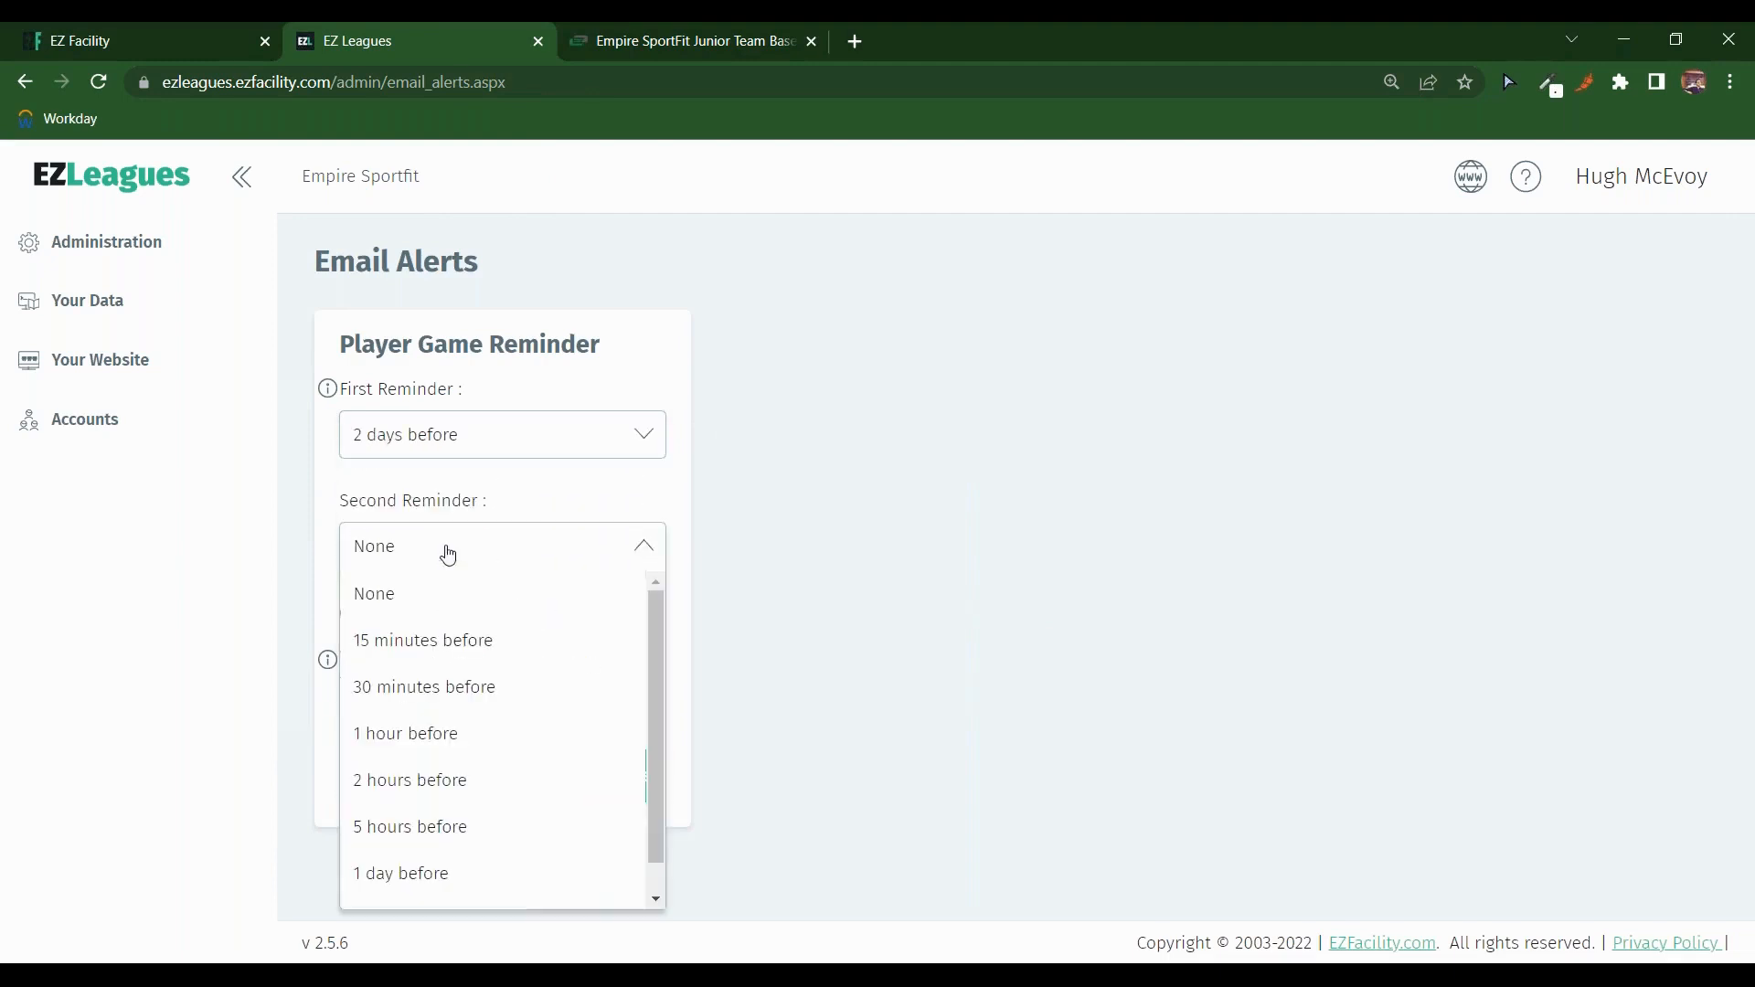
left_click(458, 780)
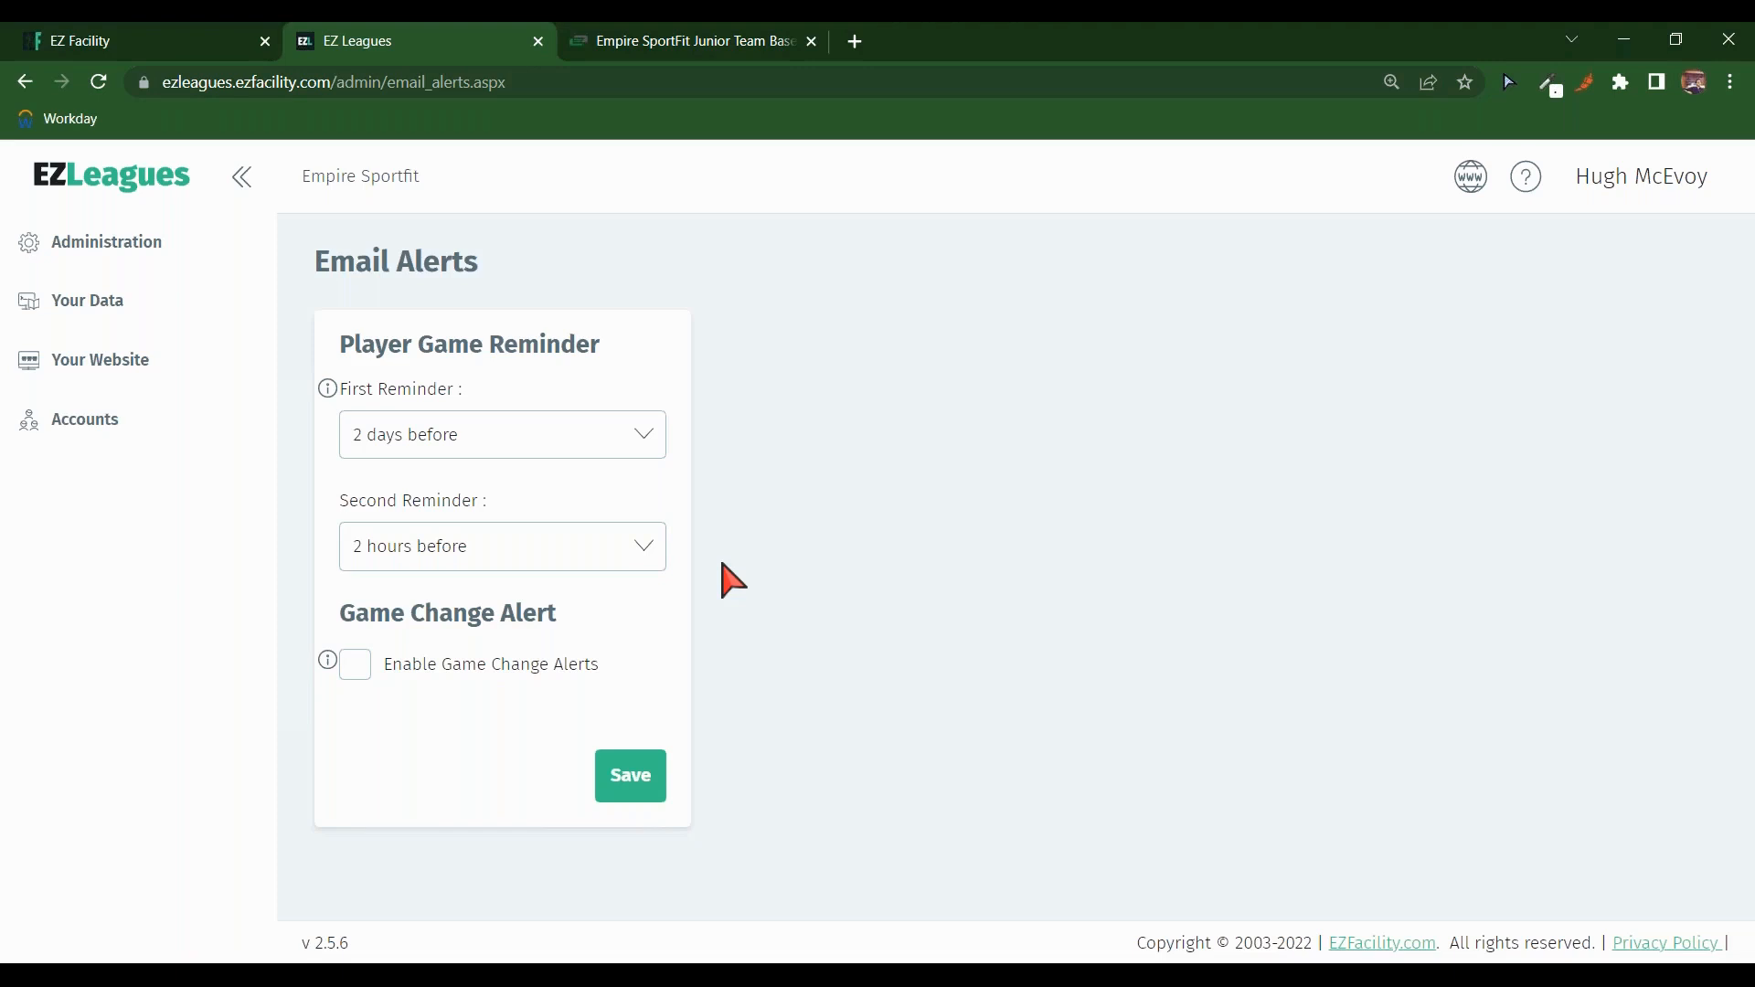
Step: Enable Game Change Alerts and save the email alert settings
left_click(354, 666)
mouse_move(329, 662)
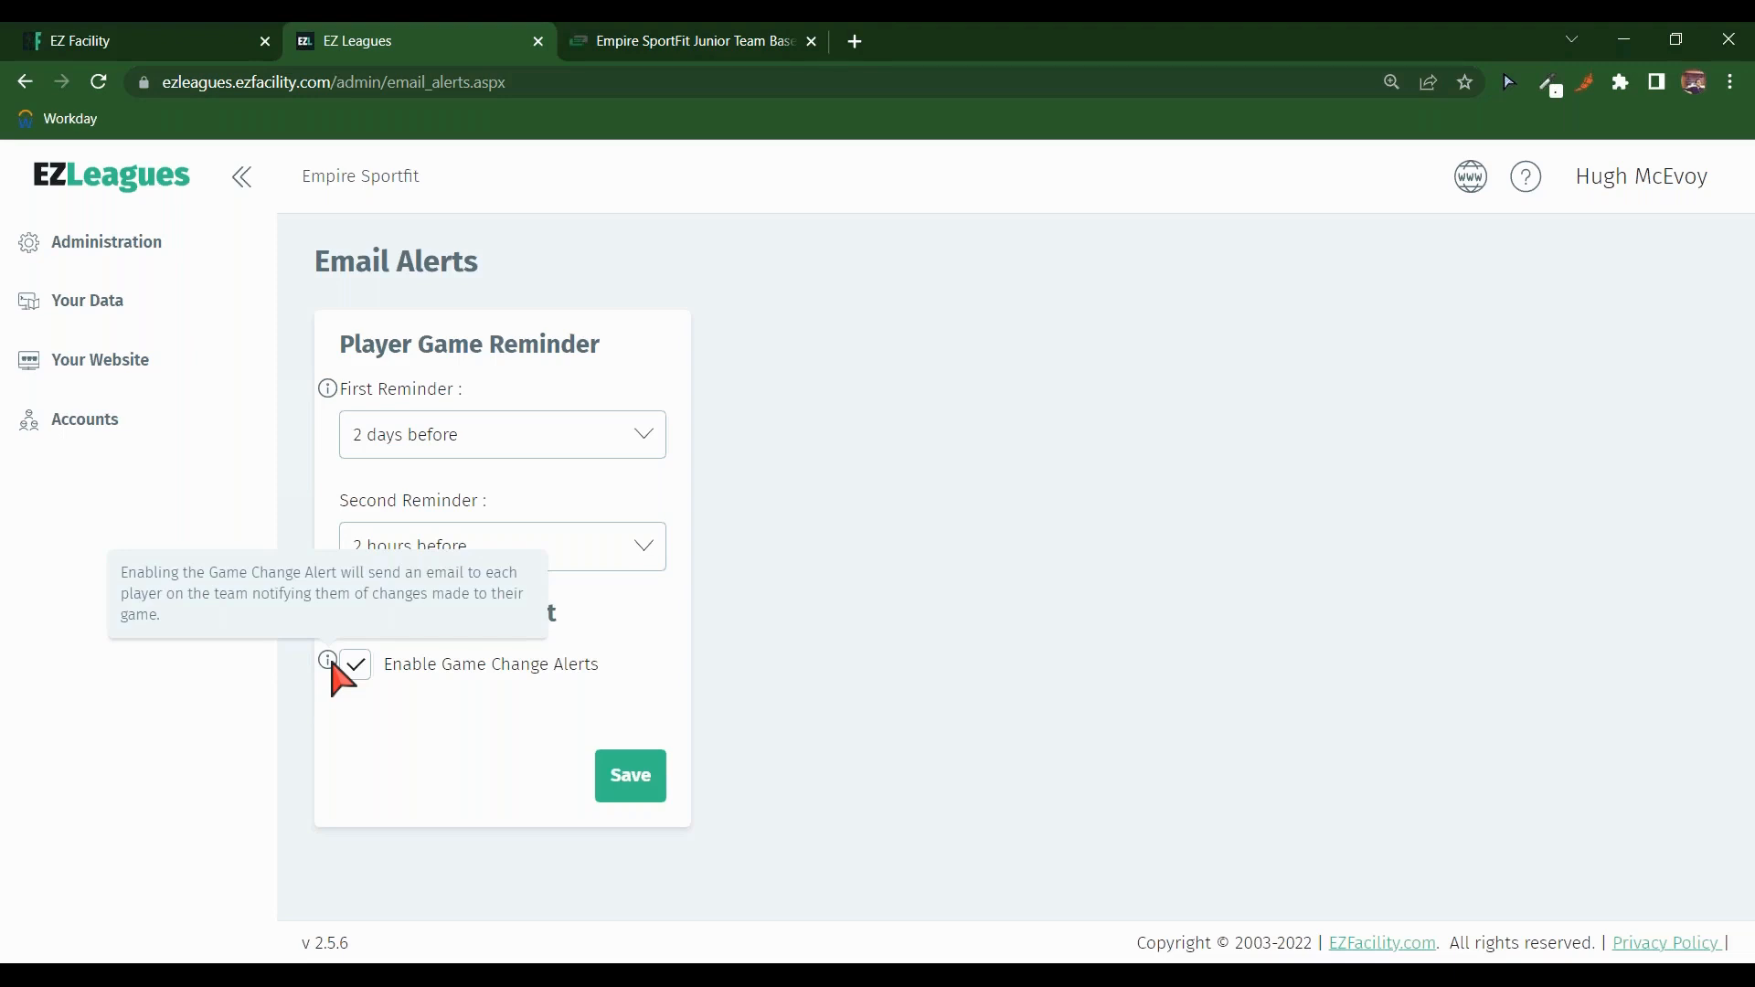
double_click(450, 277)
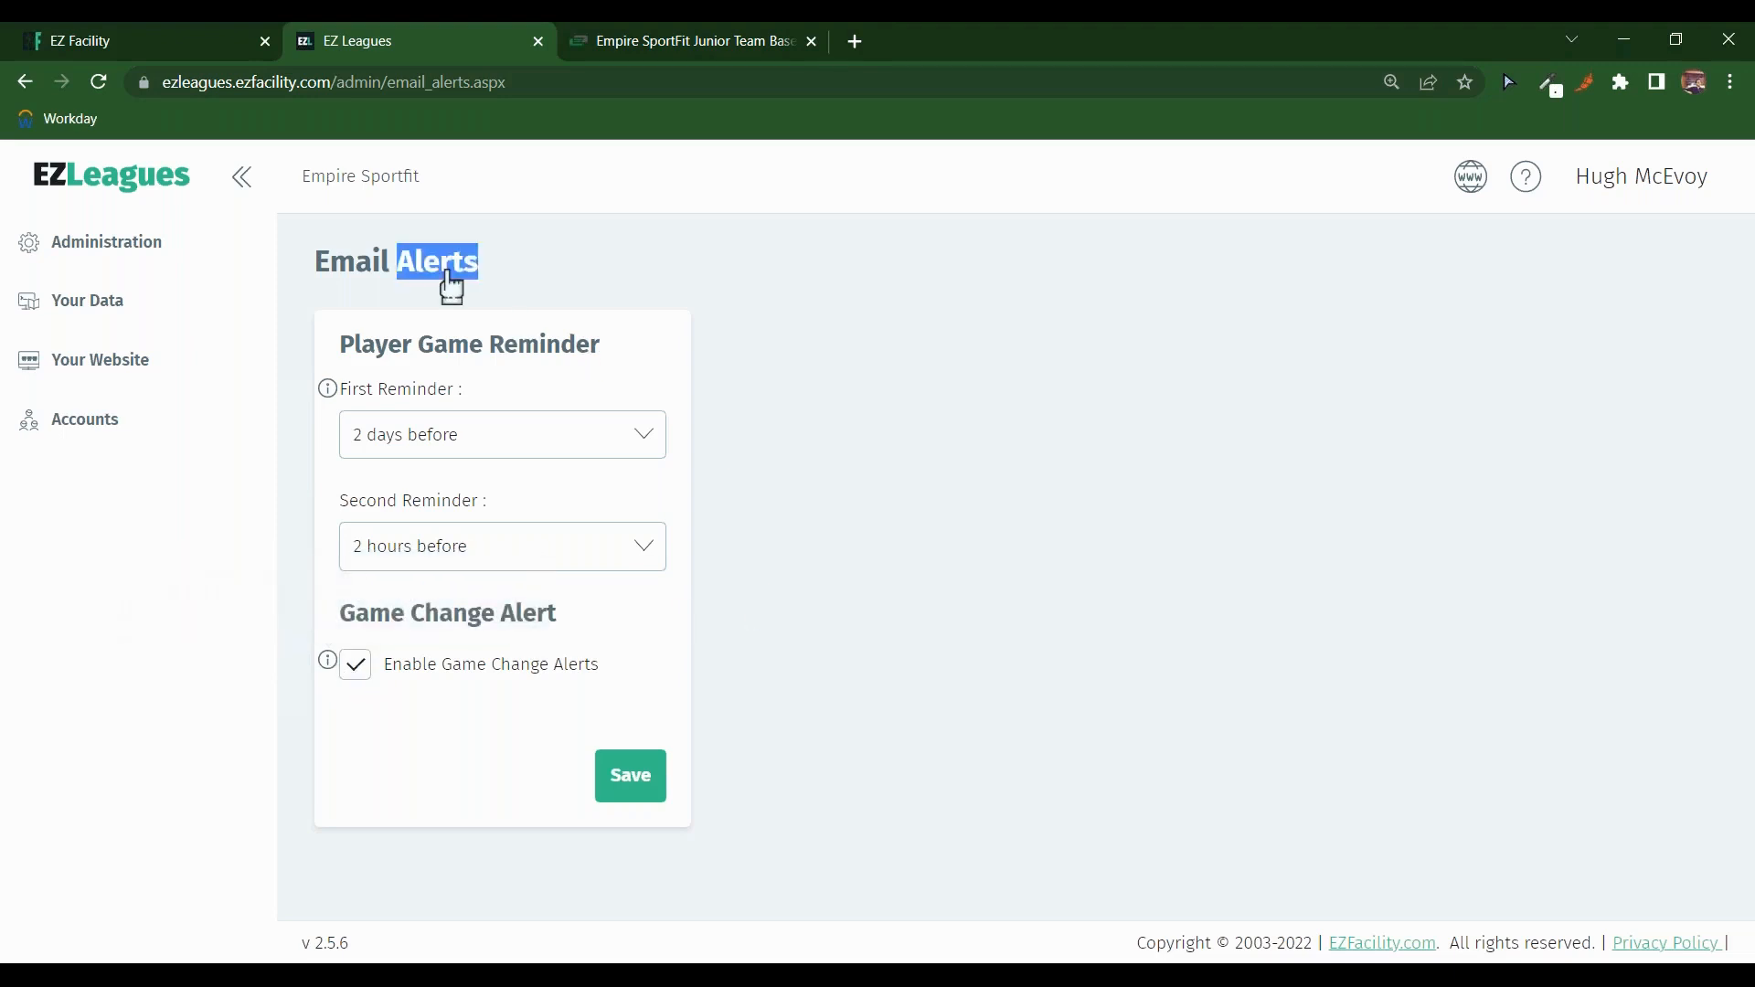
left_click(453, 288)
left_click(636, 797)
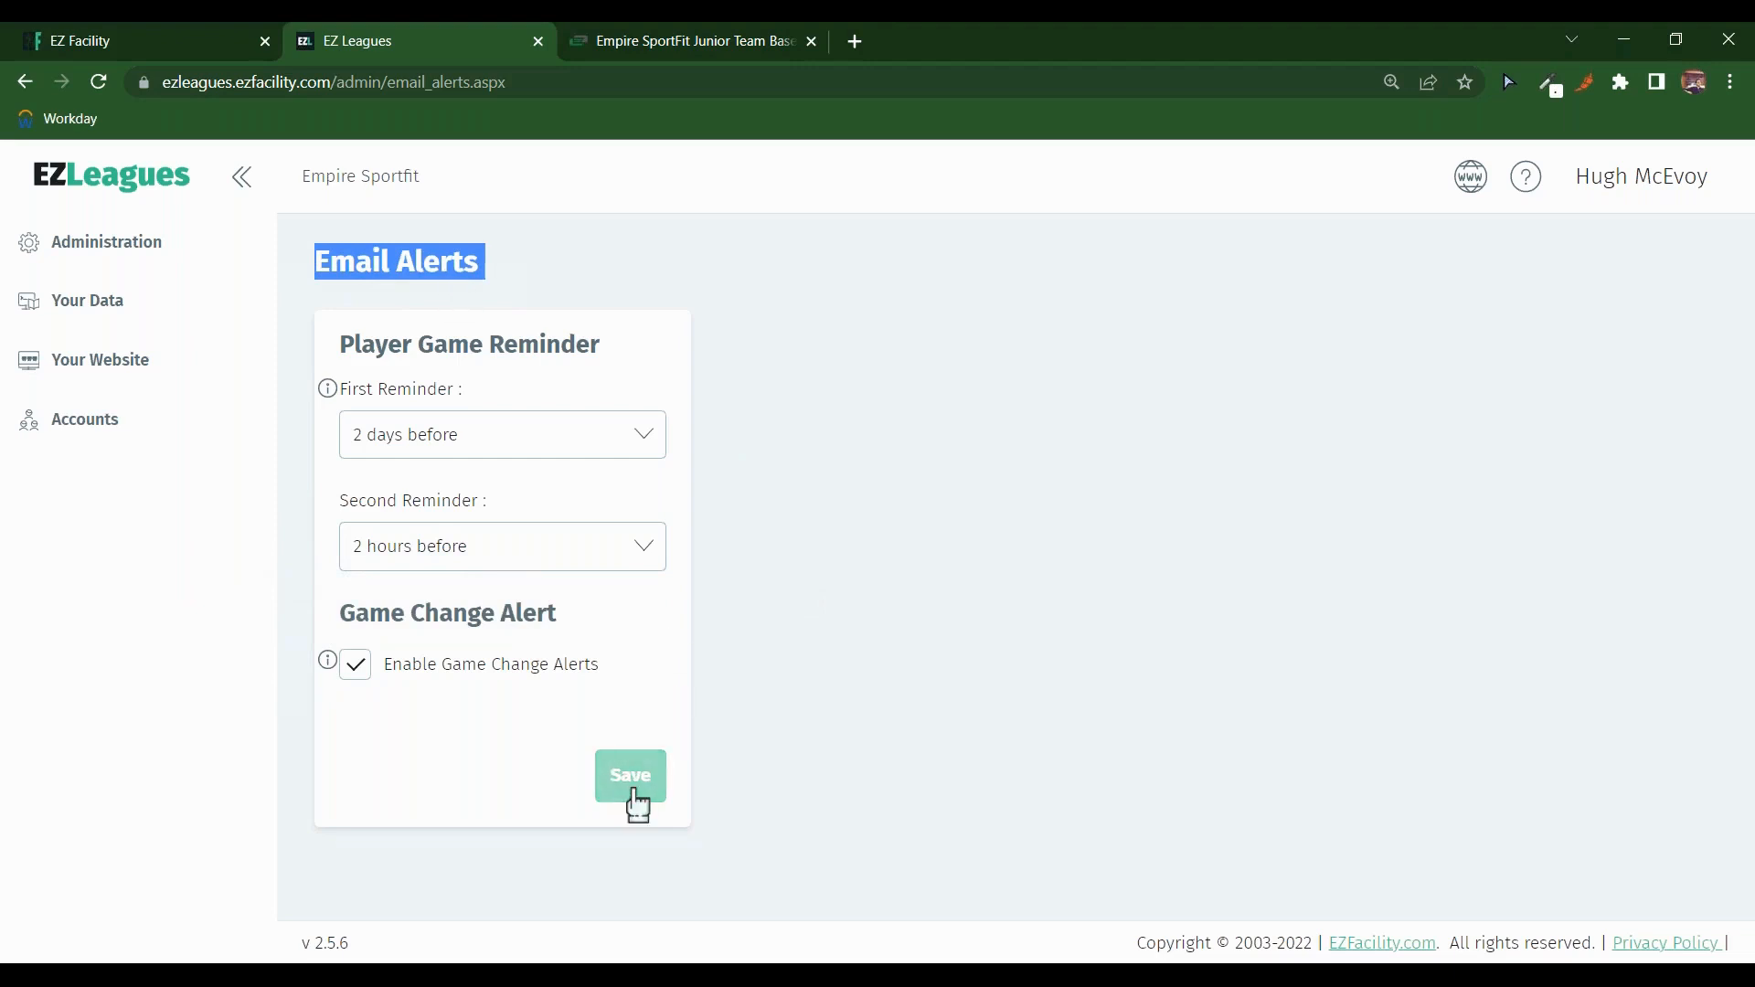
Step: Switch to EZFacility and open the facility schedule
left_click(182, 33)
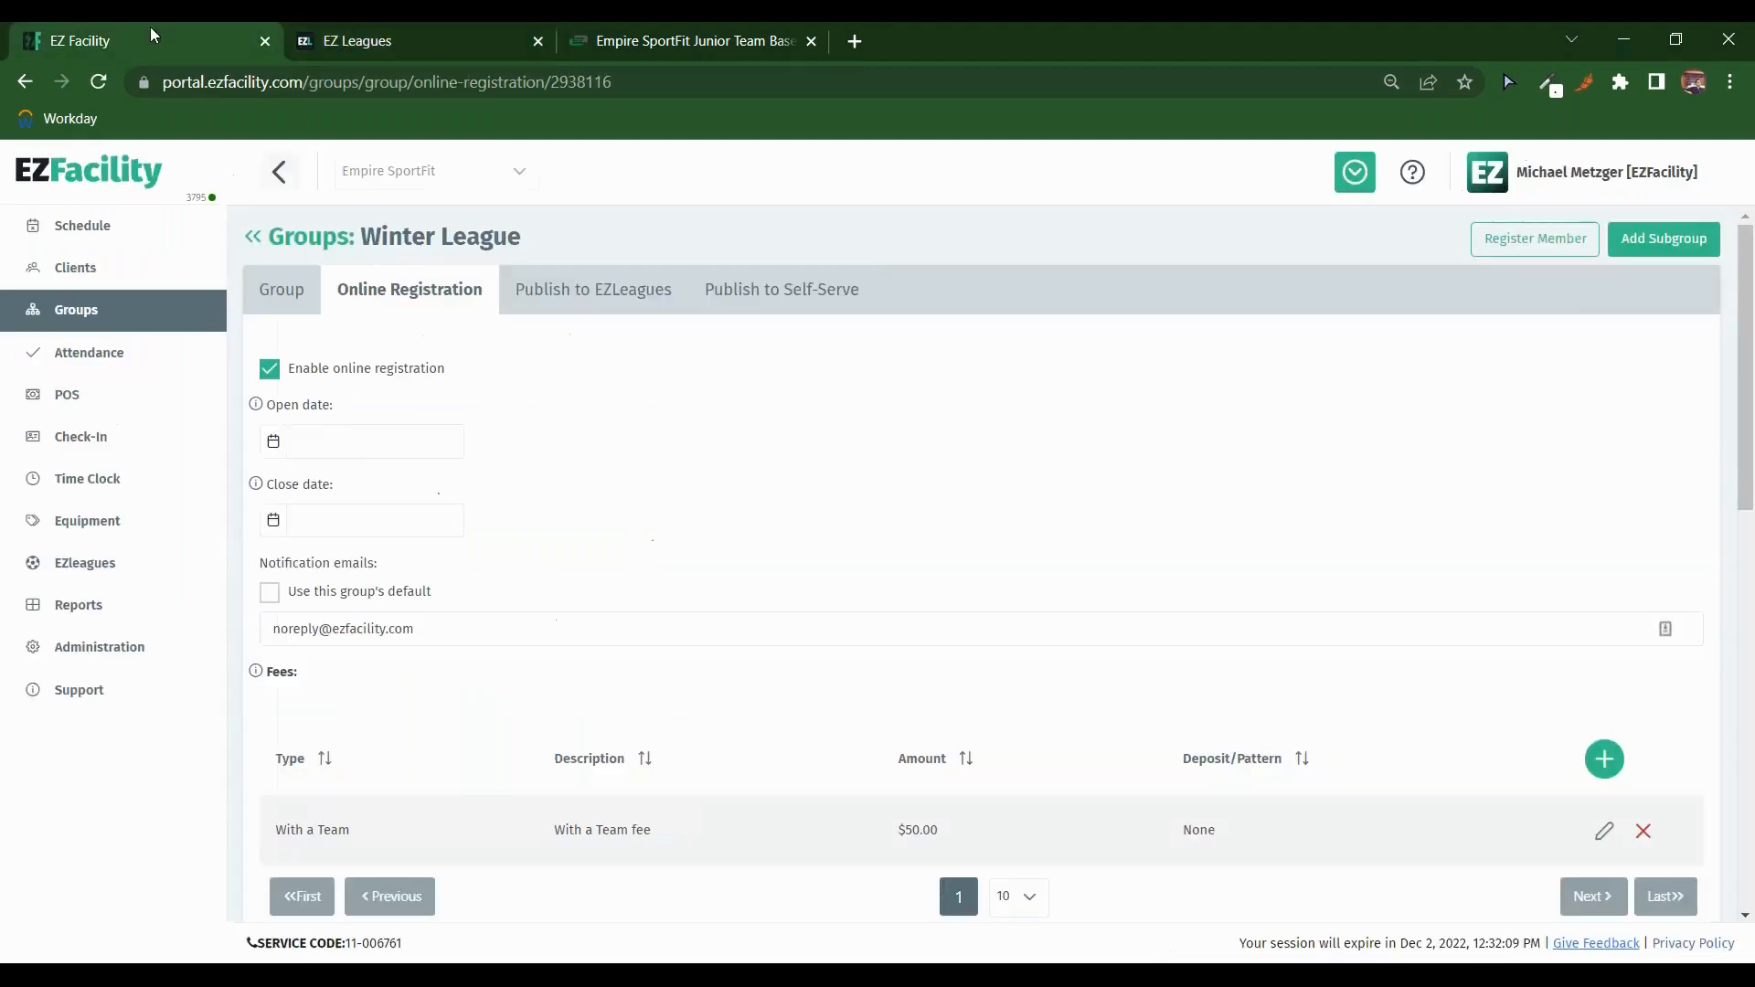
left_click(158, 230)
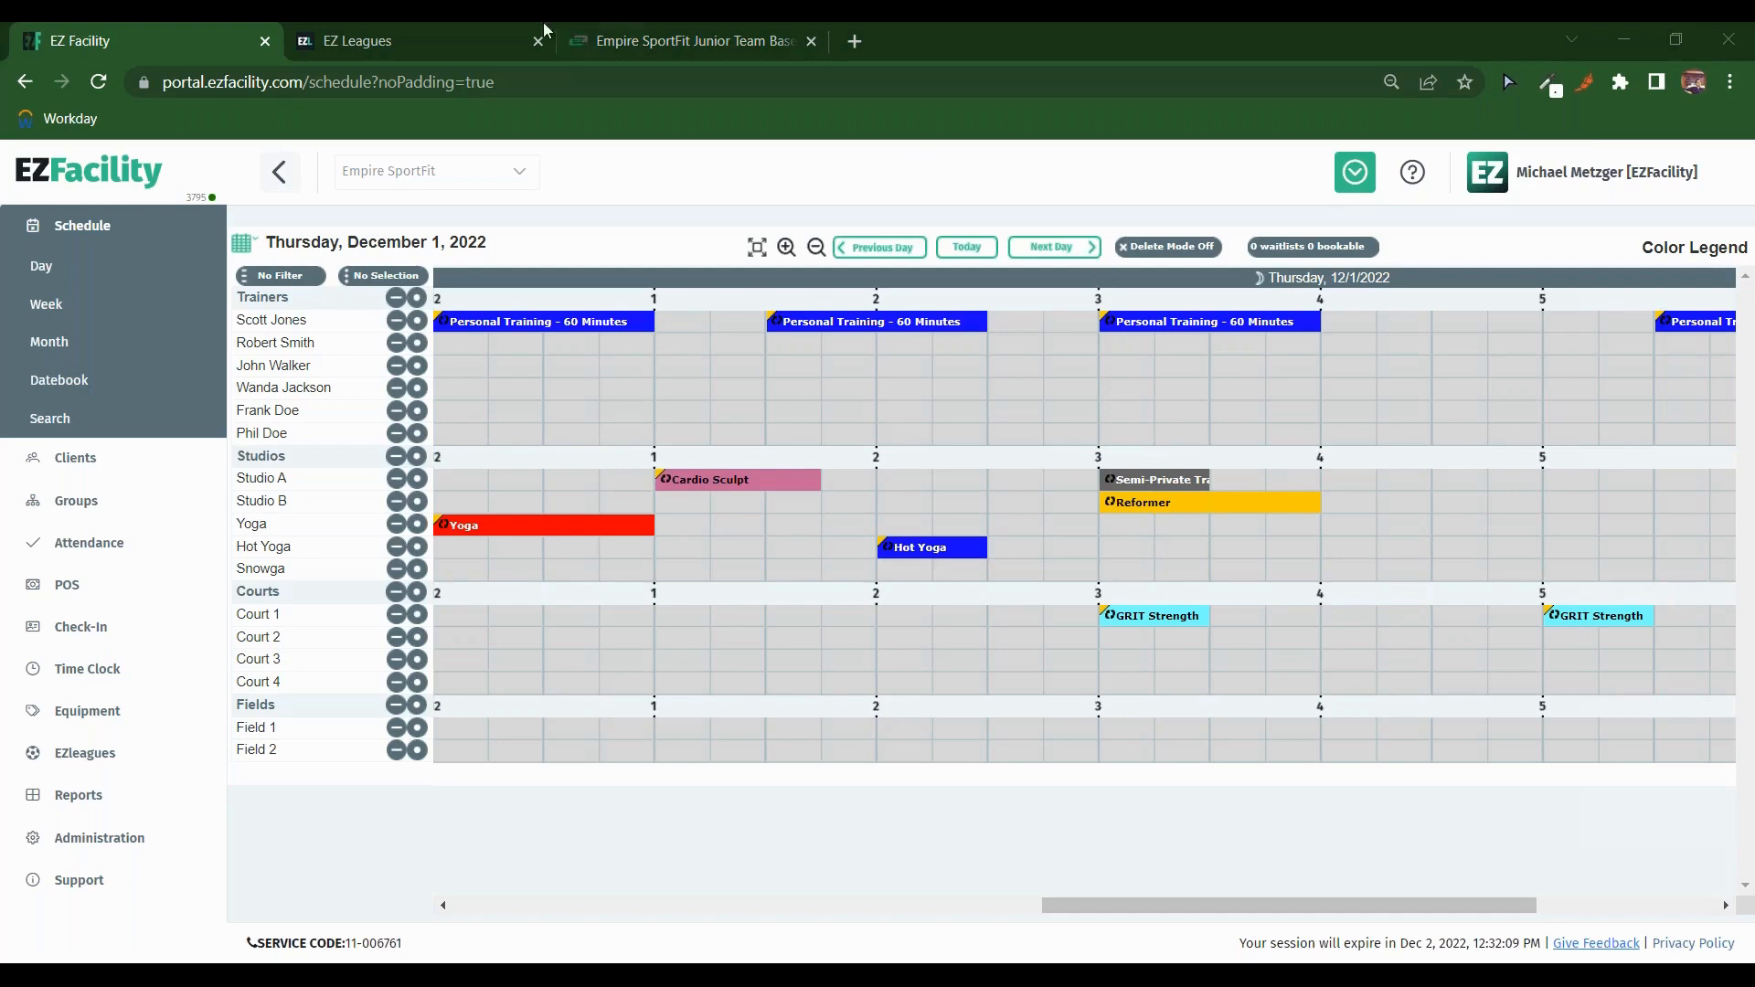
Step: Switch back to EZLeagues, open the Leagues page and look through the list of leagues
left_click(487, 24)
left_click(128, 179)
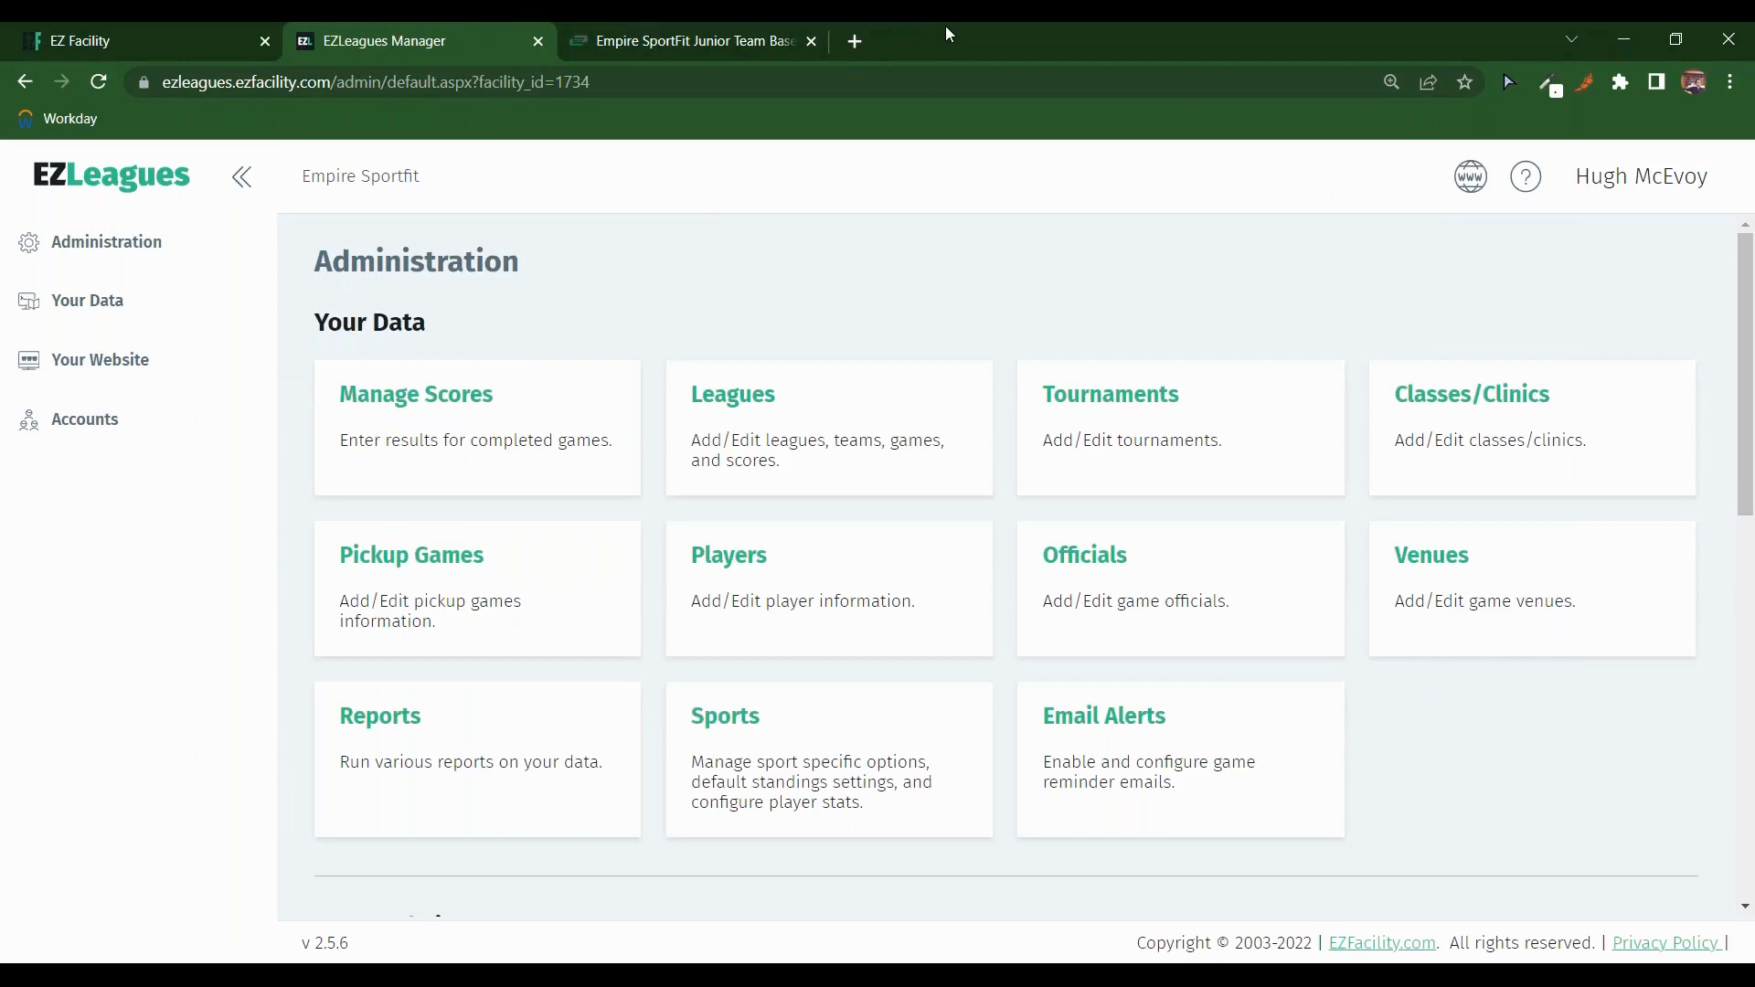
left_click(770, 411)
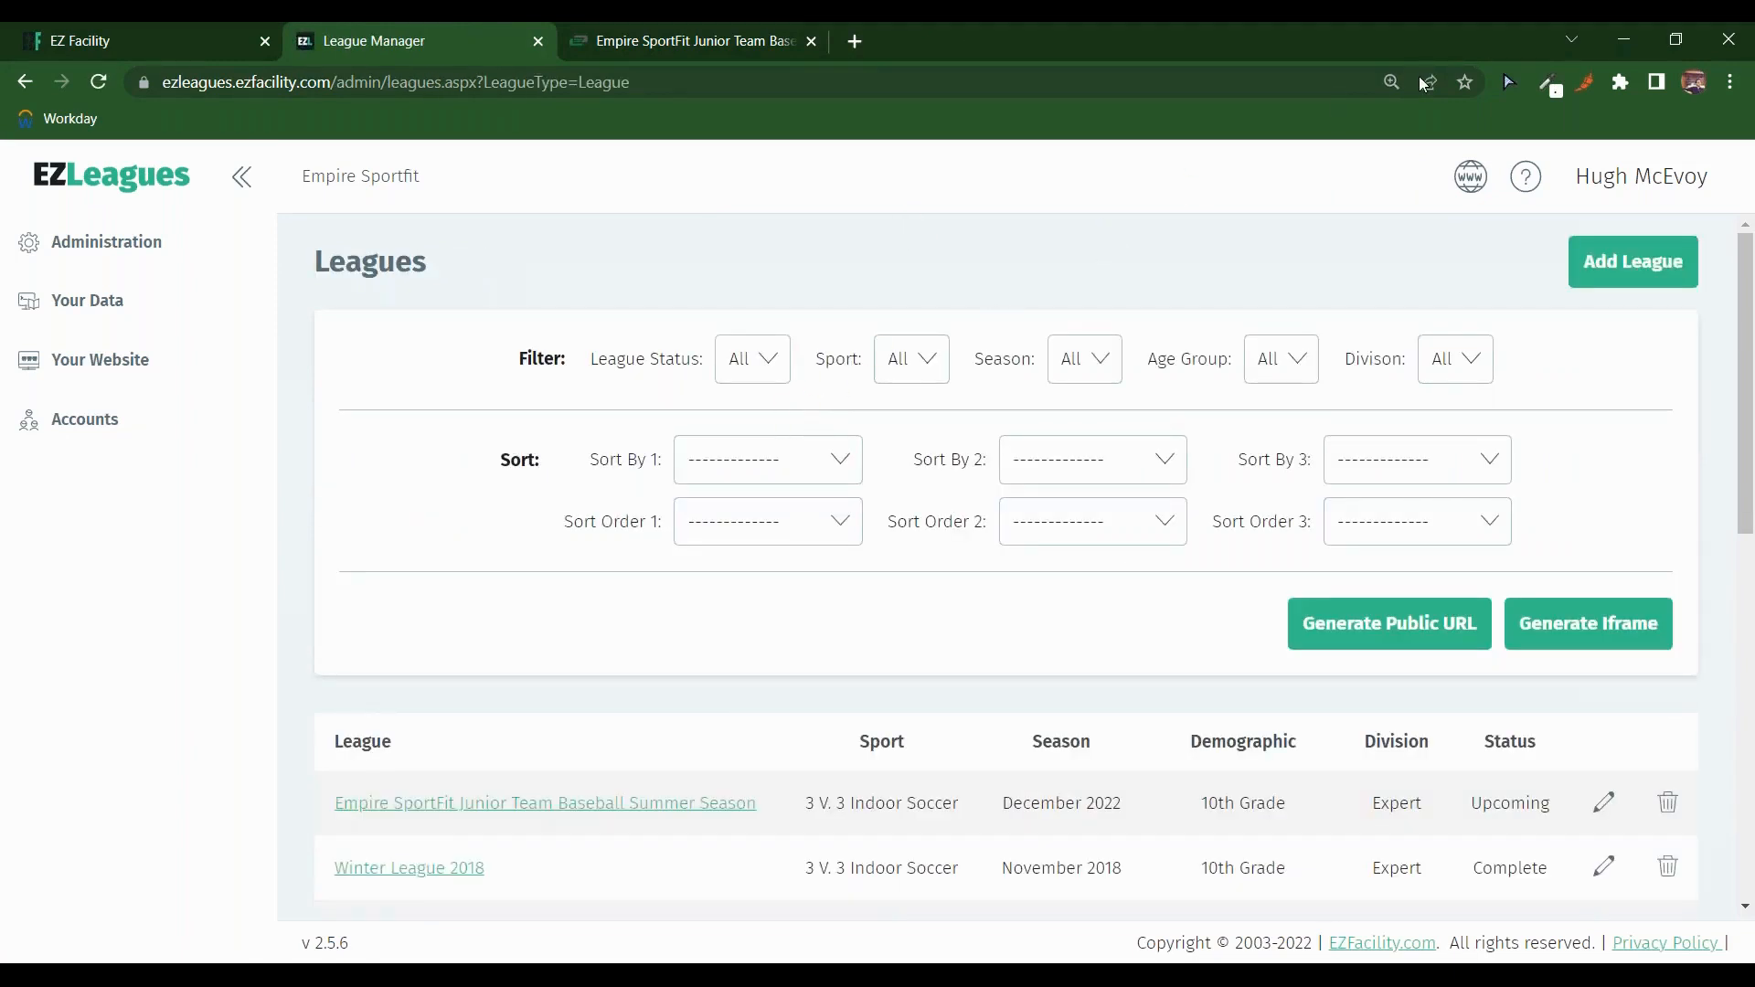
scroll(1536, 345, "down", 5)
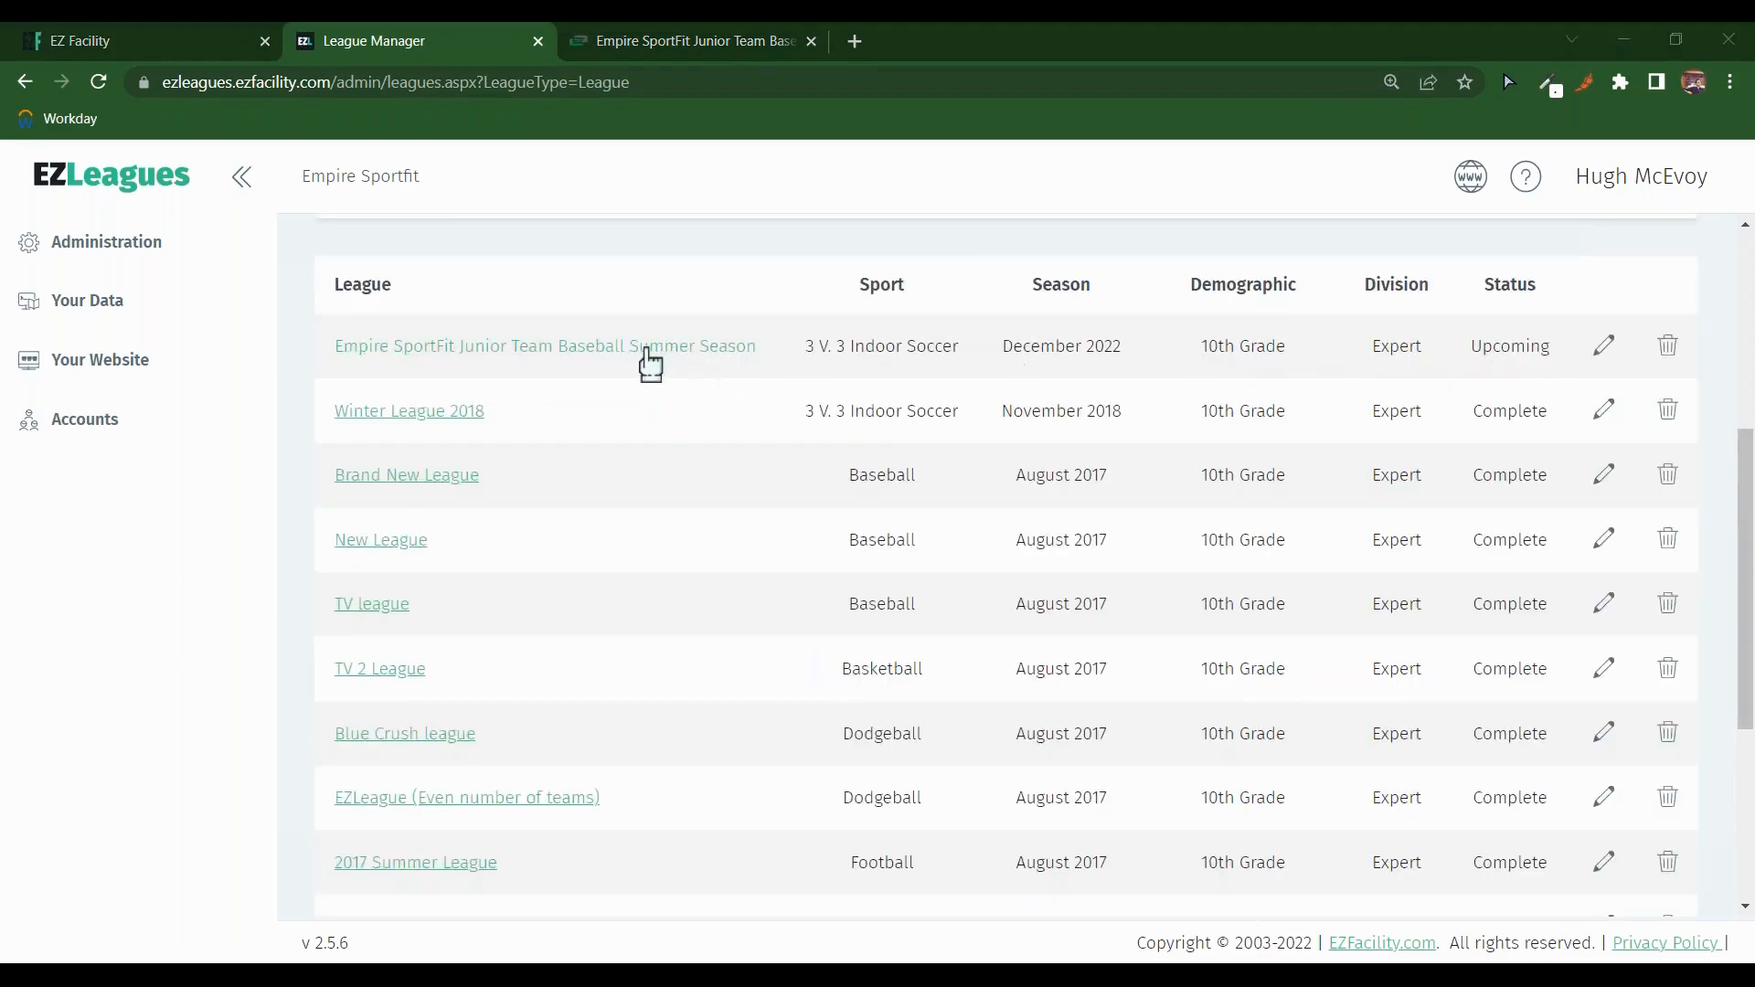
Step: Open the games of the Empire SportFit Junior Team Baseball Summer Season and edit the December 4, 1:00 PM Angels vs Phillies game
left_click(1602, 351)
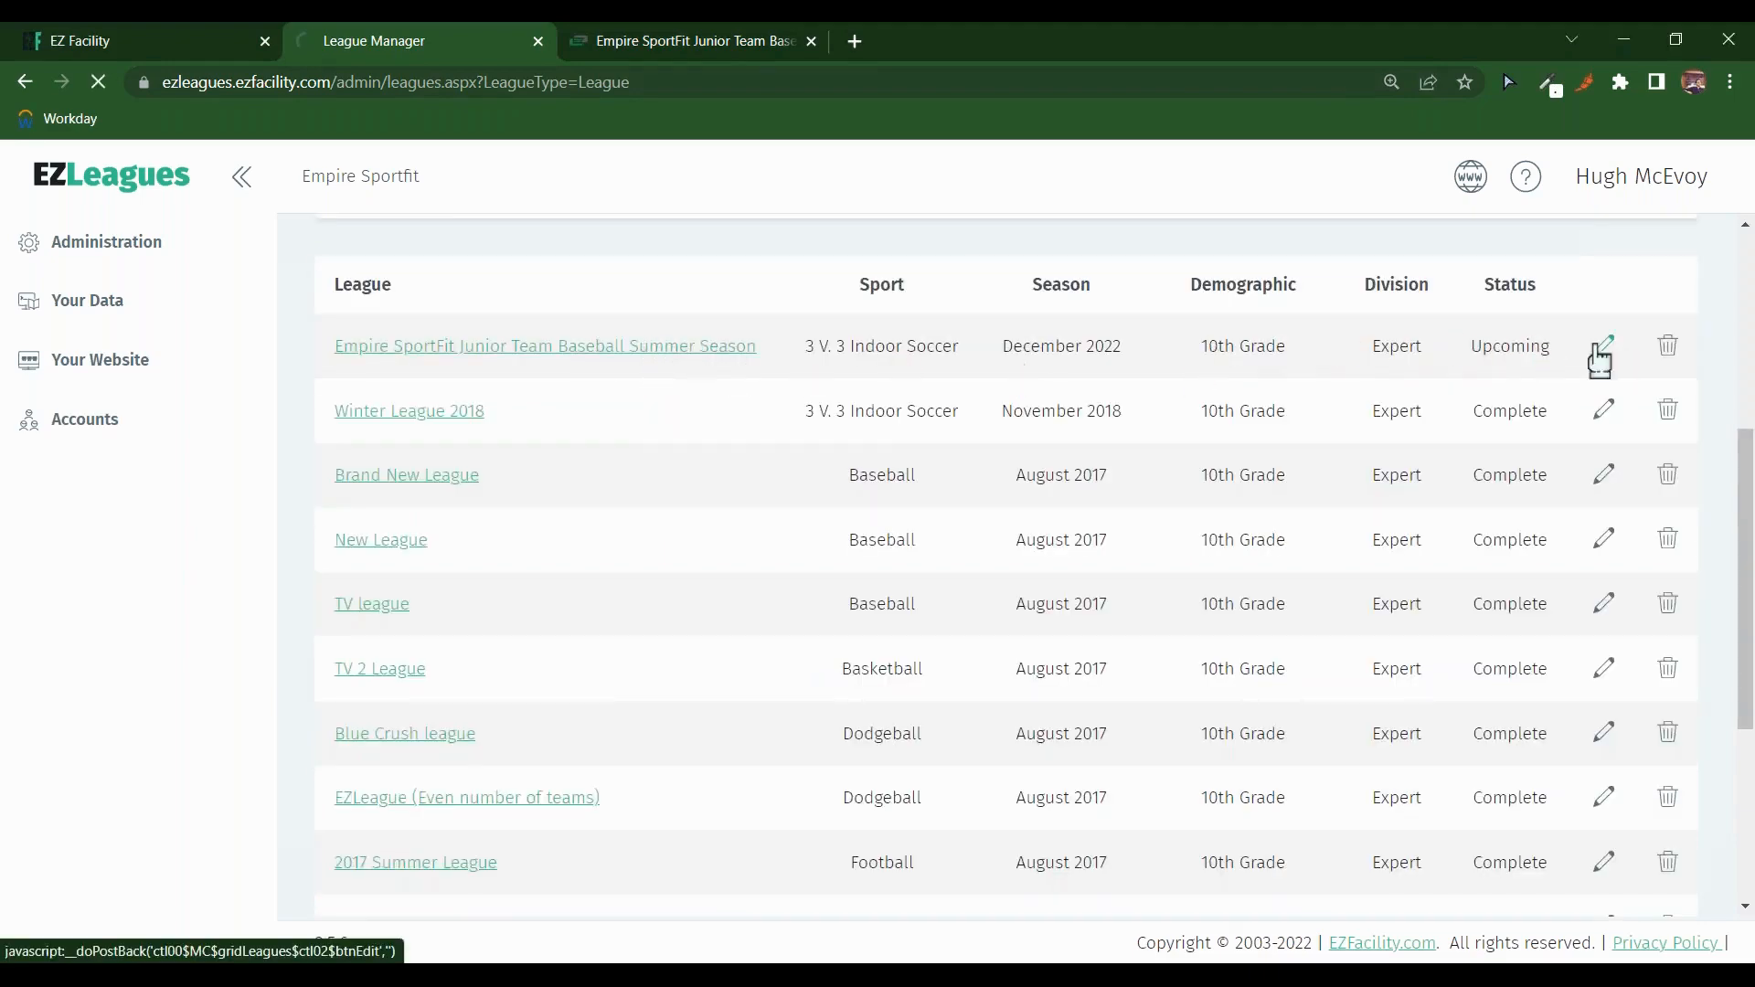
scroll(731, 274, "down", 1)
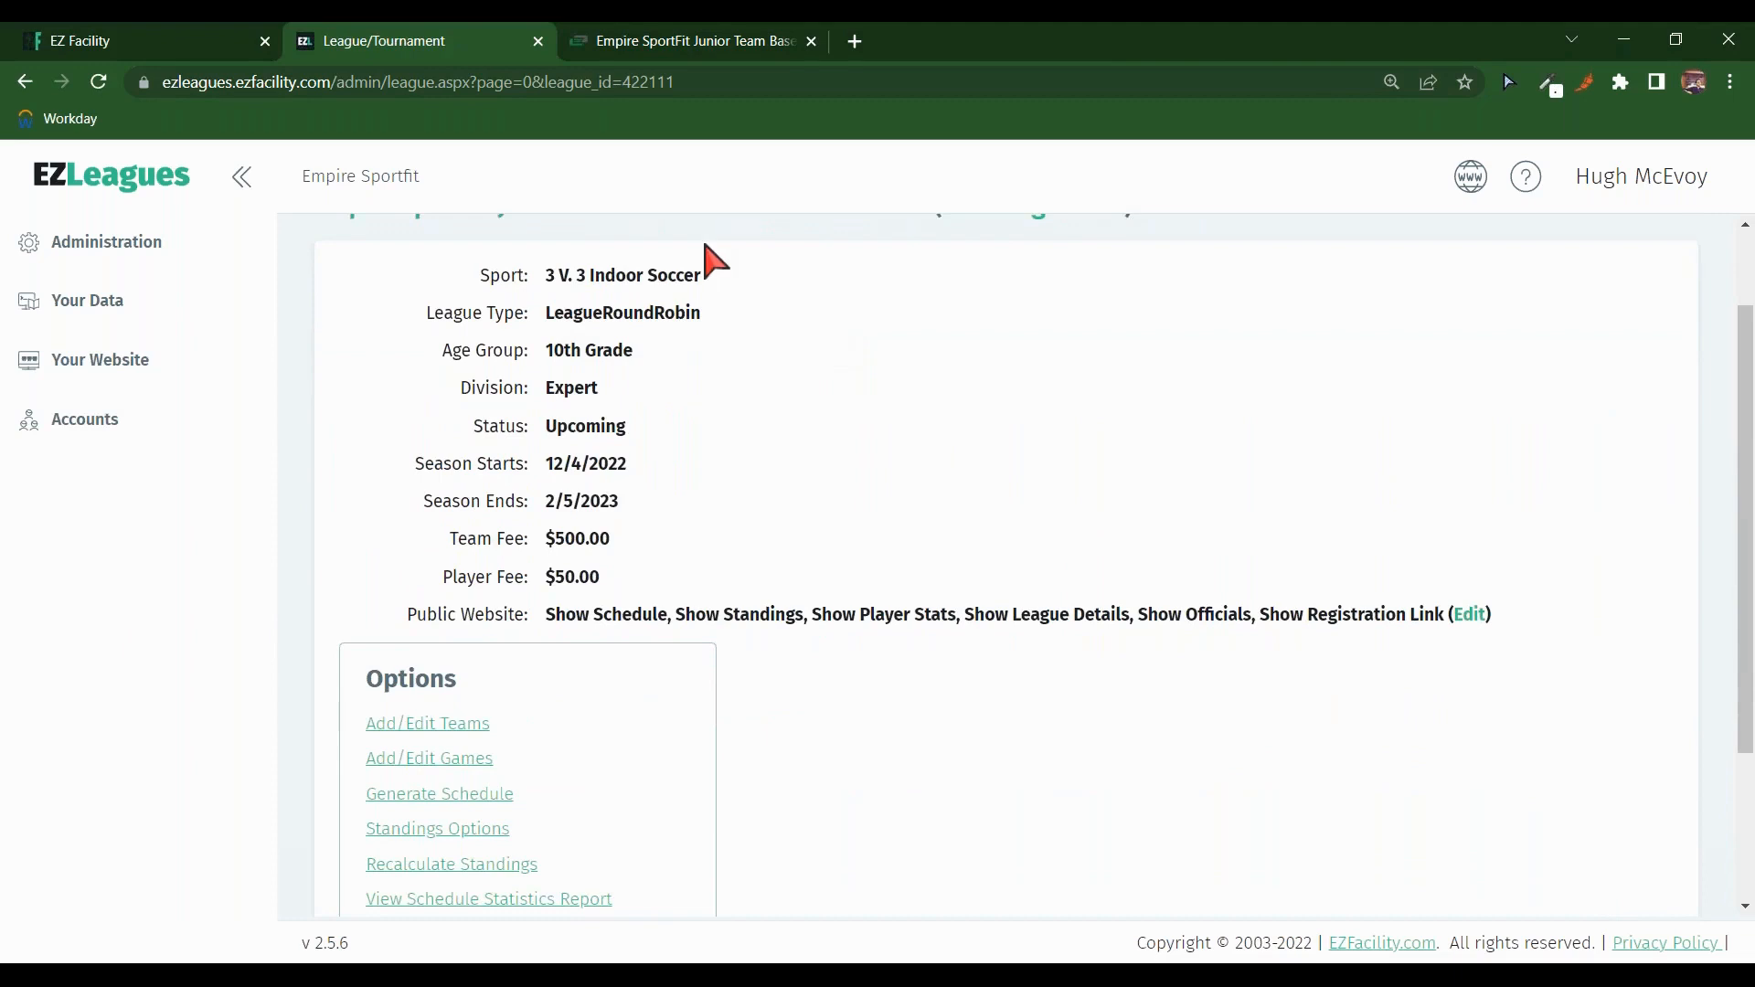
scroll(787, 261, "down", 2)
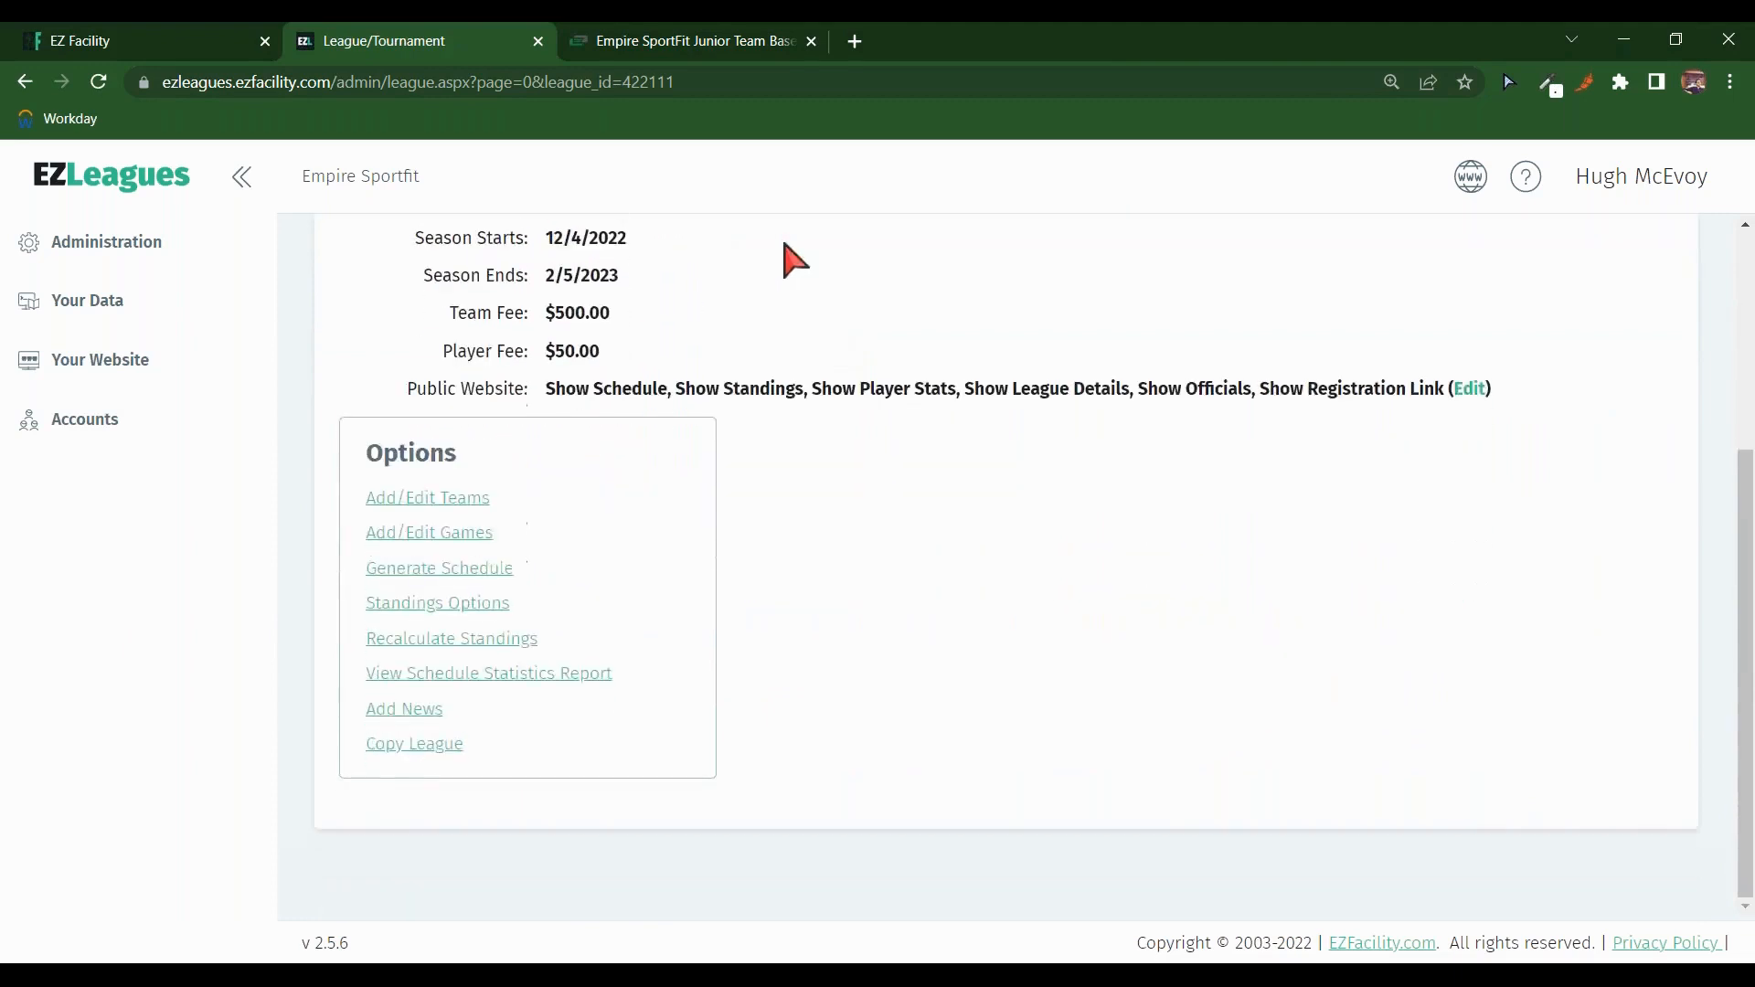
left_click(439, 539)
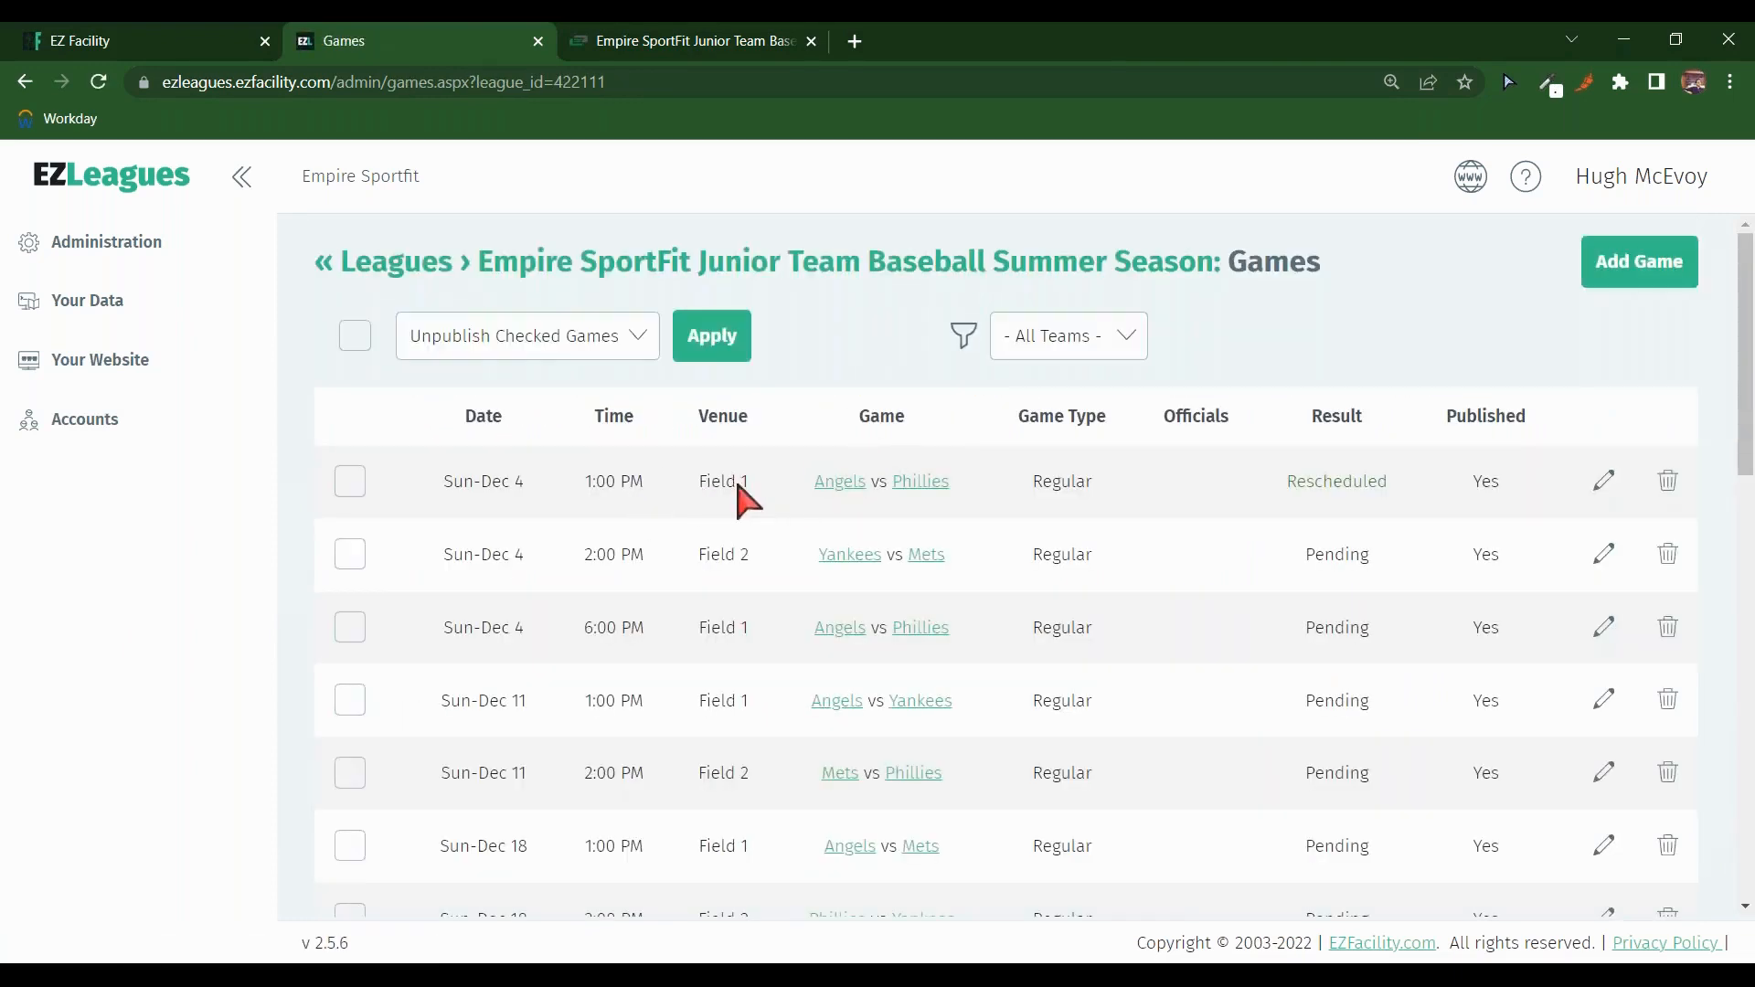
triple_click(480, 493)
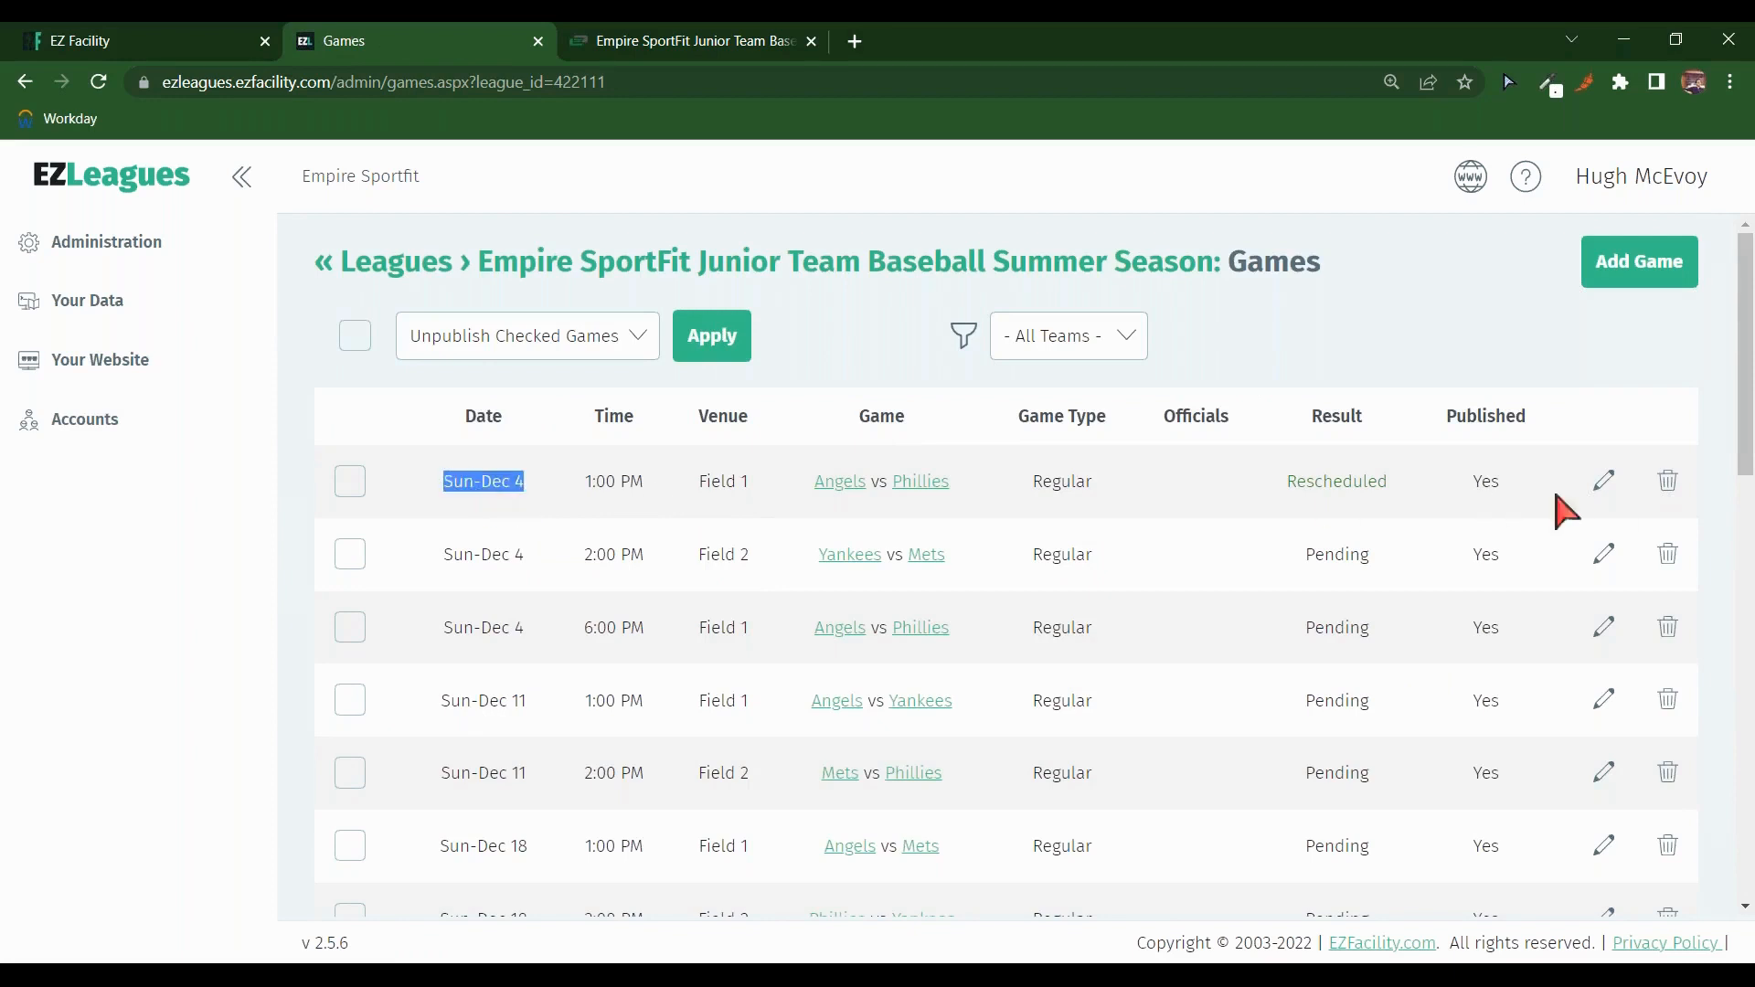
left_click(1605, 494)
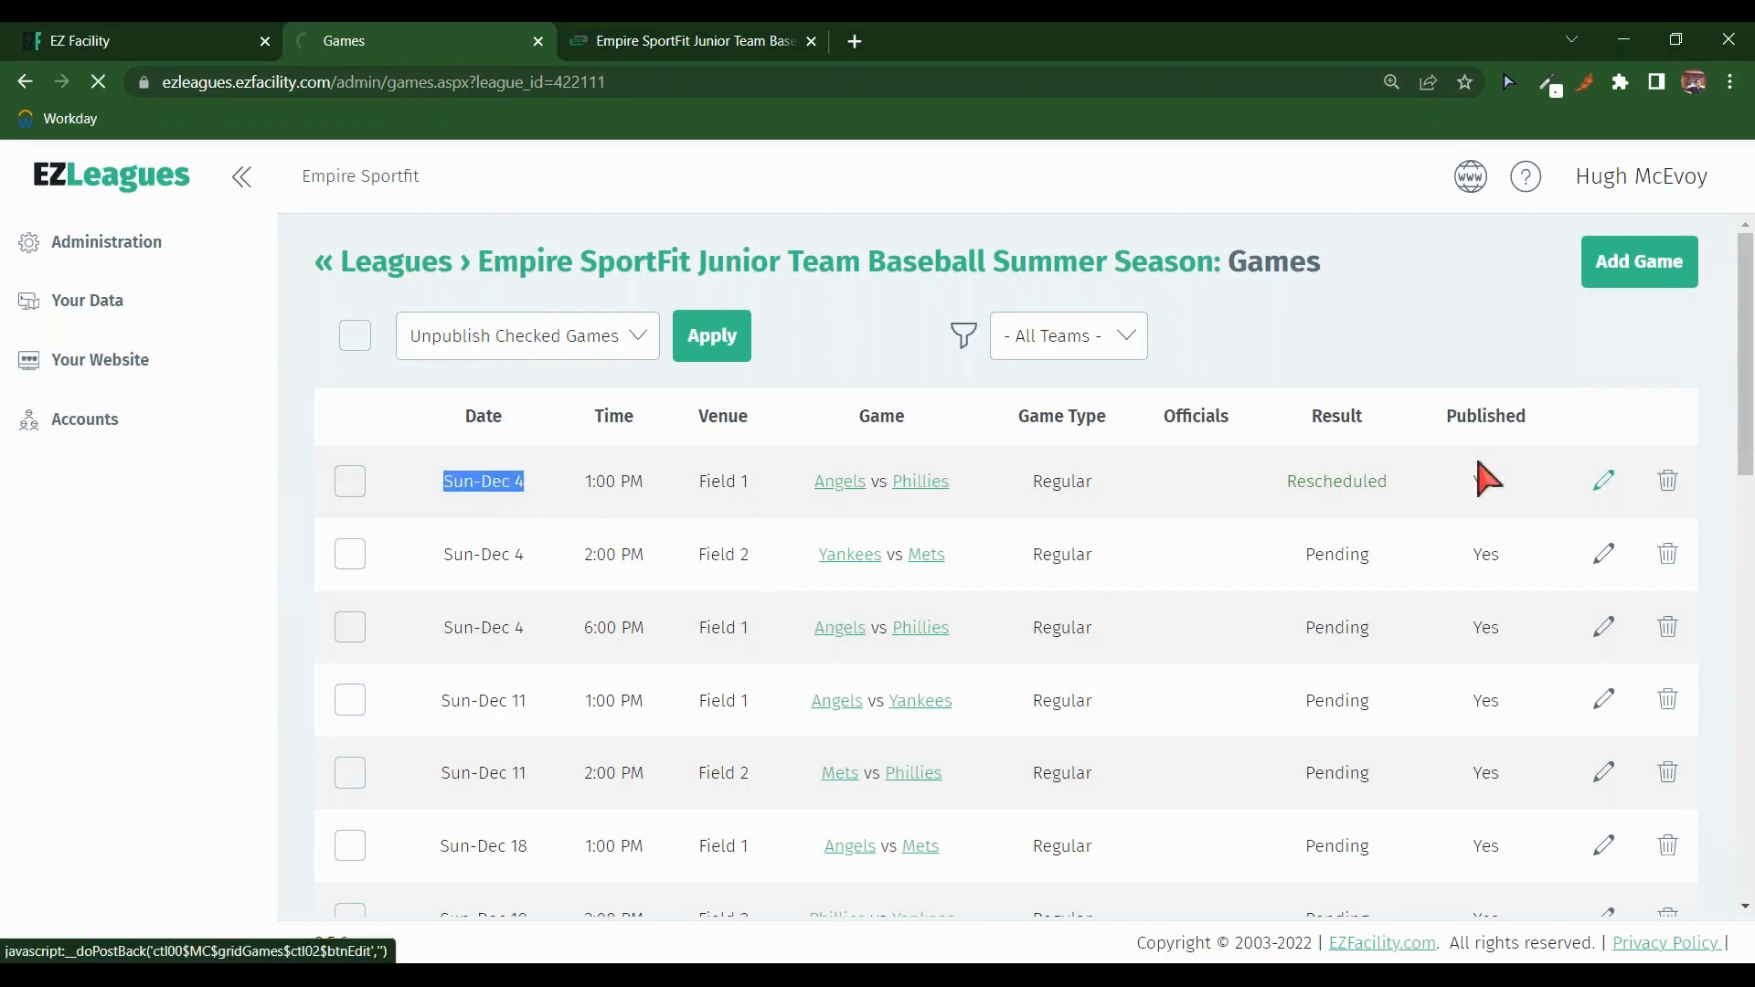
Step: Enter a home score of 4 and an away score of 2 for the game
scroll(800, 441, "down", 8)
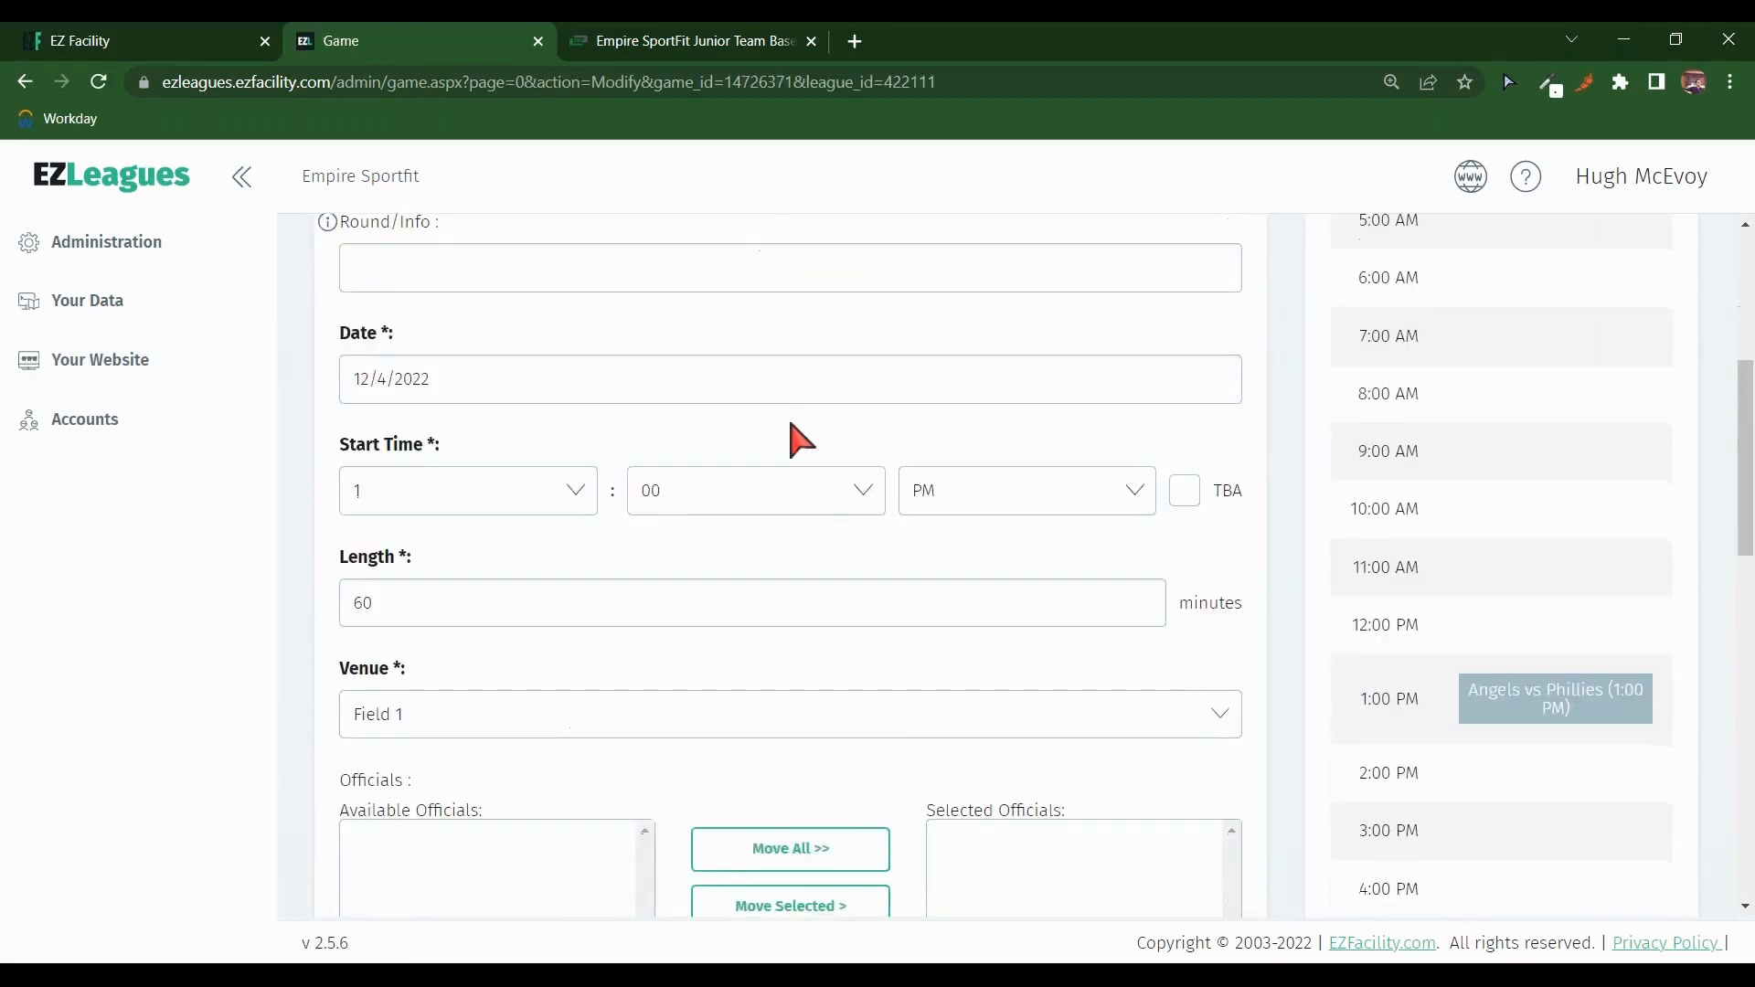
scroll(800, 441, "down", 5)
left_click(571, 435)
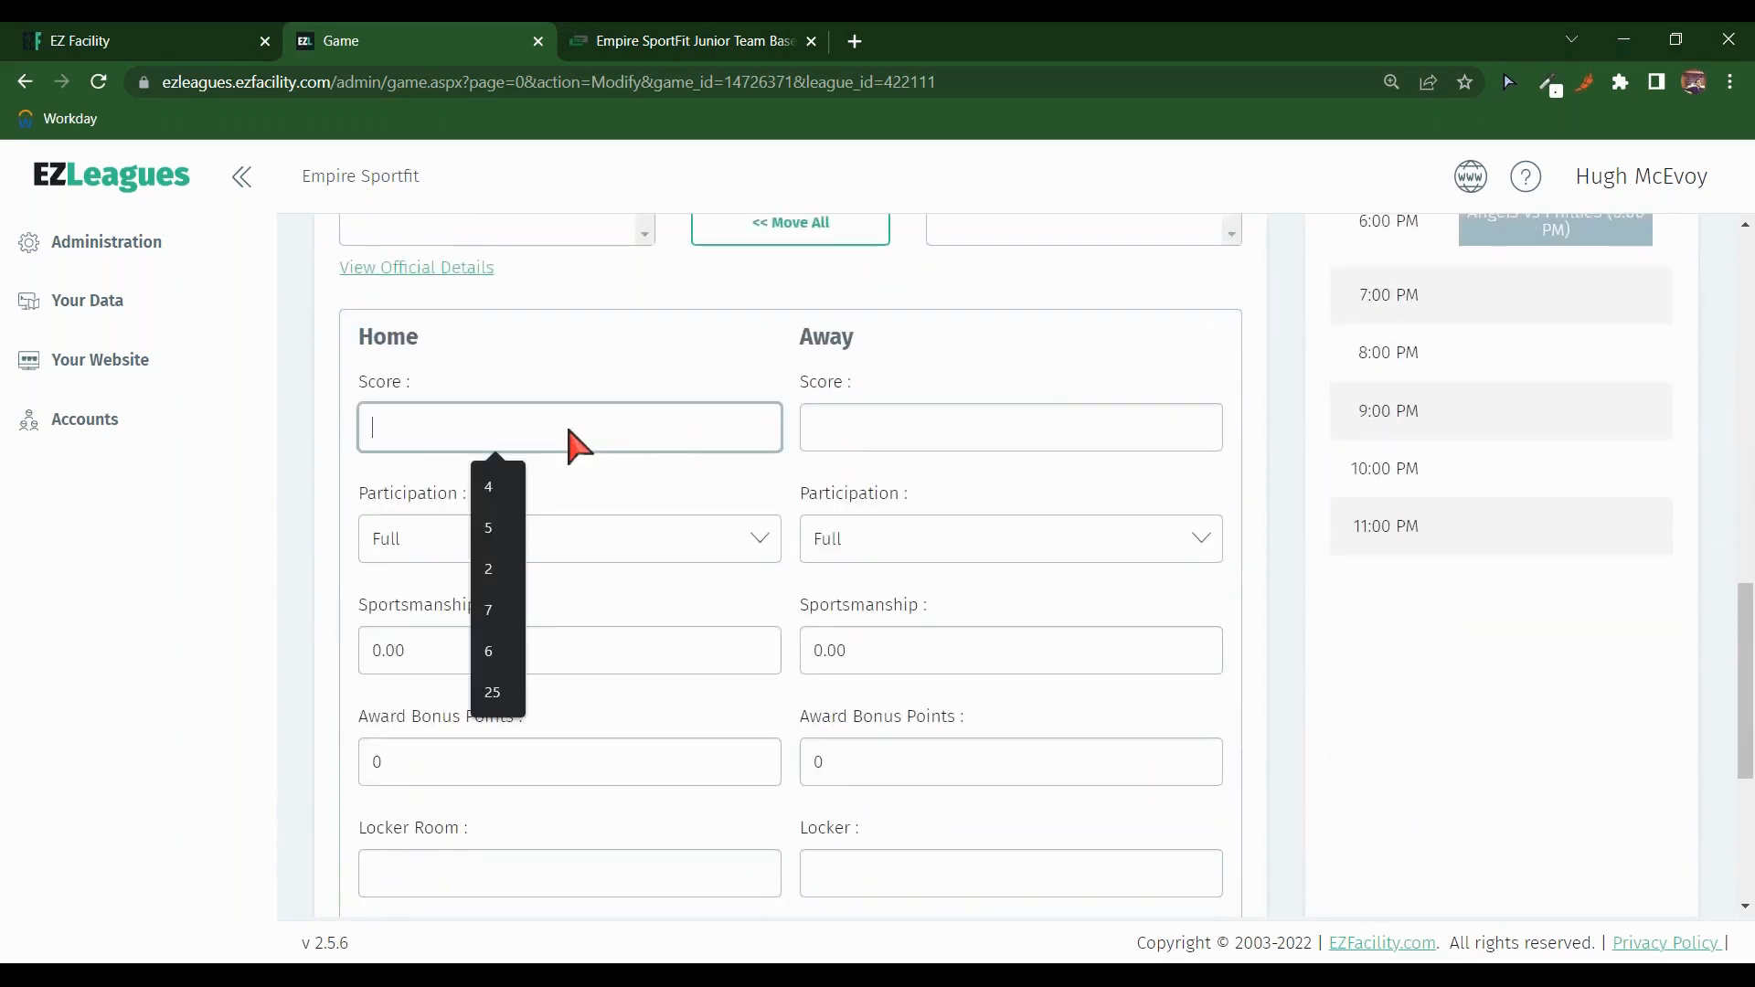
left_click(489, 488)
left_click(883, 435)
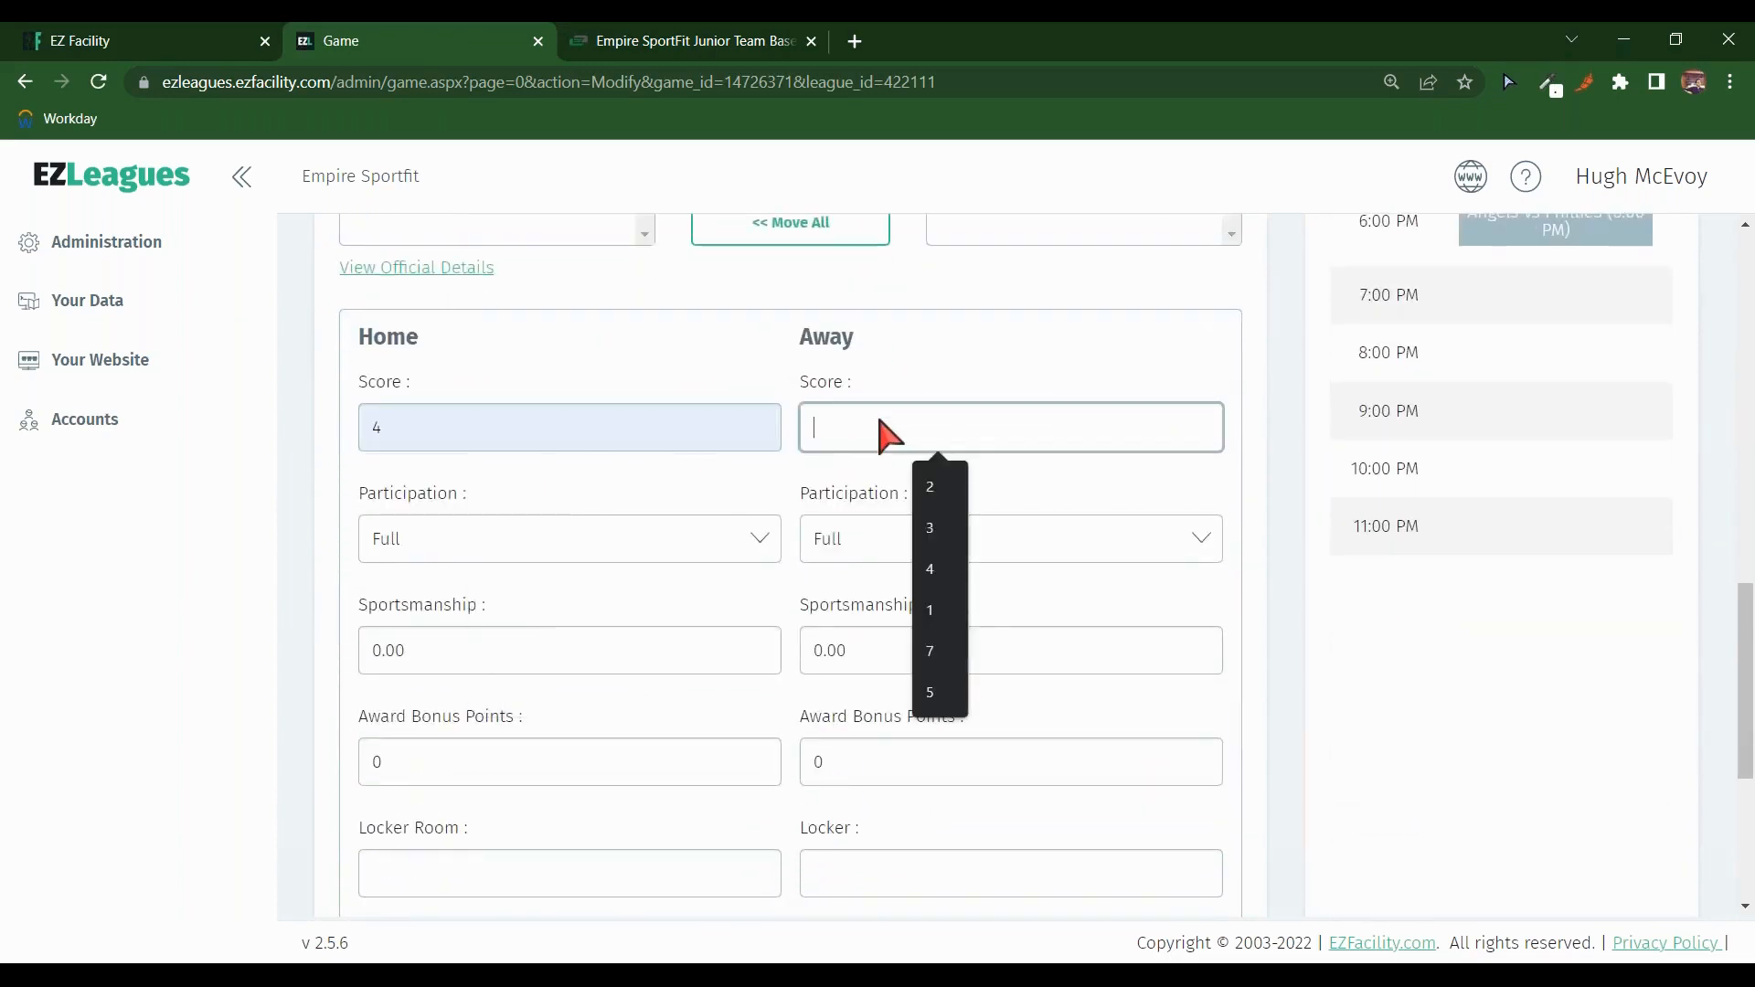
type("2")
left_click(1273, 362)
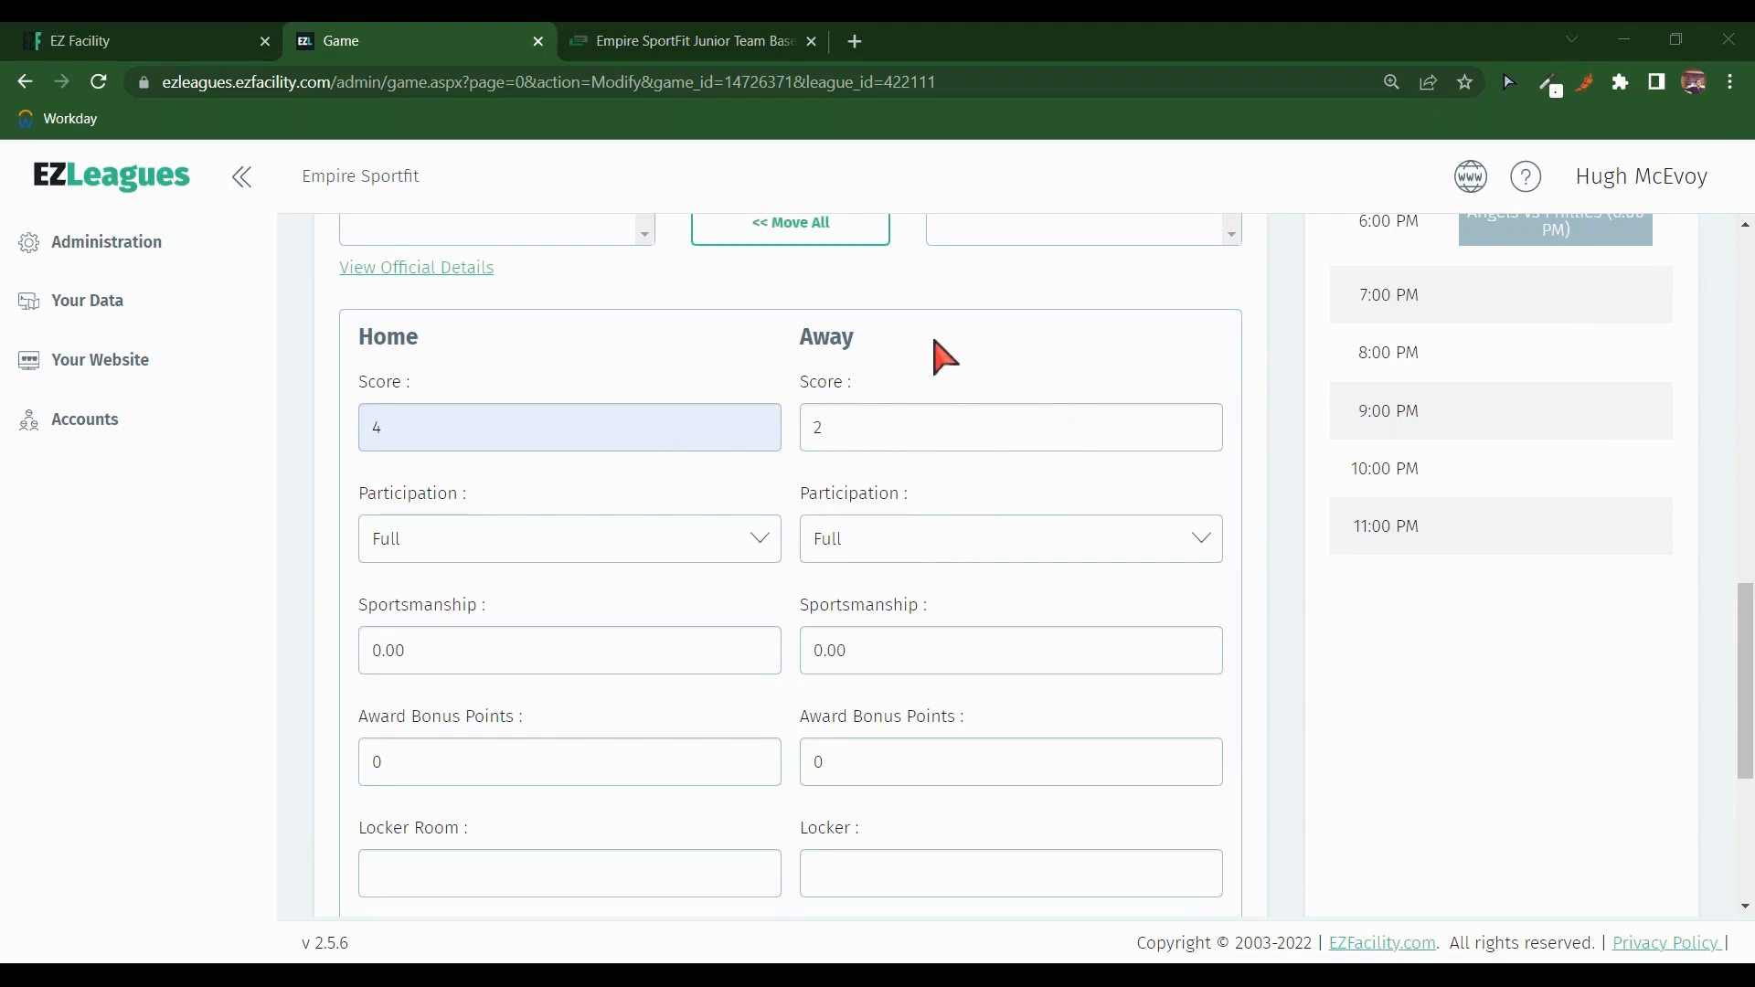
Step: Enable the home and away confirmations and the Overtime option, and save the game
scroll(937, 354, "down", 5)
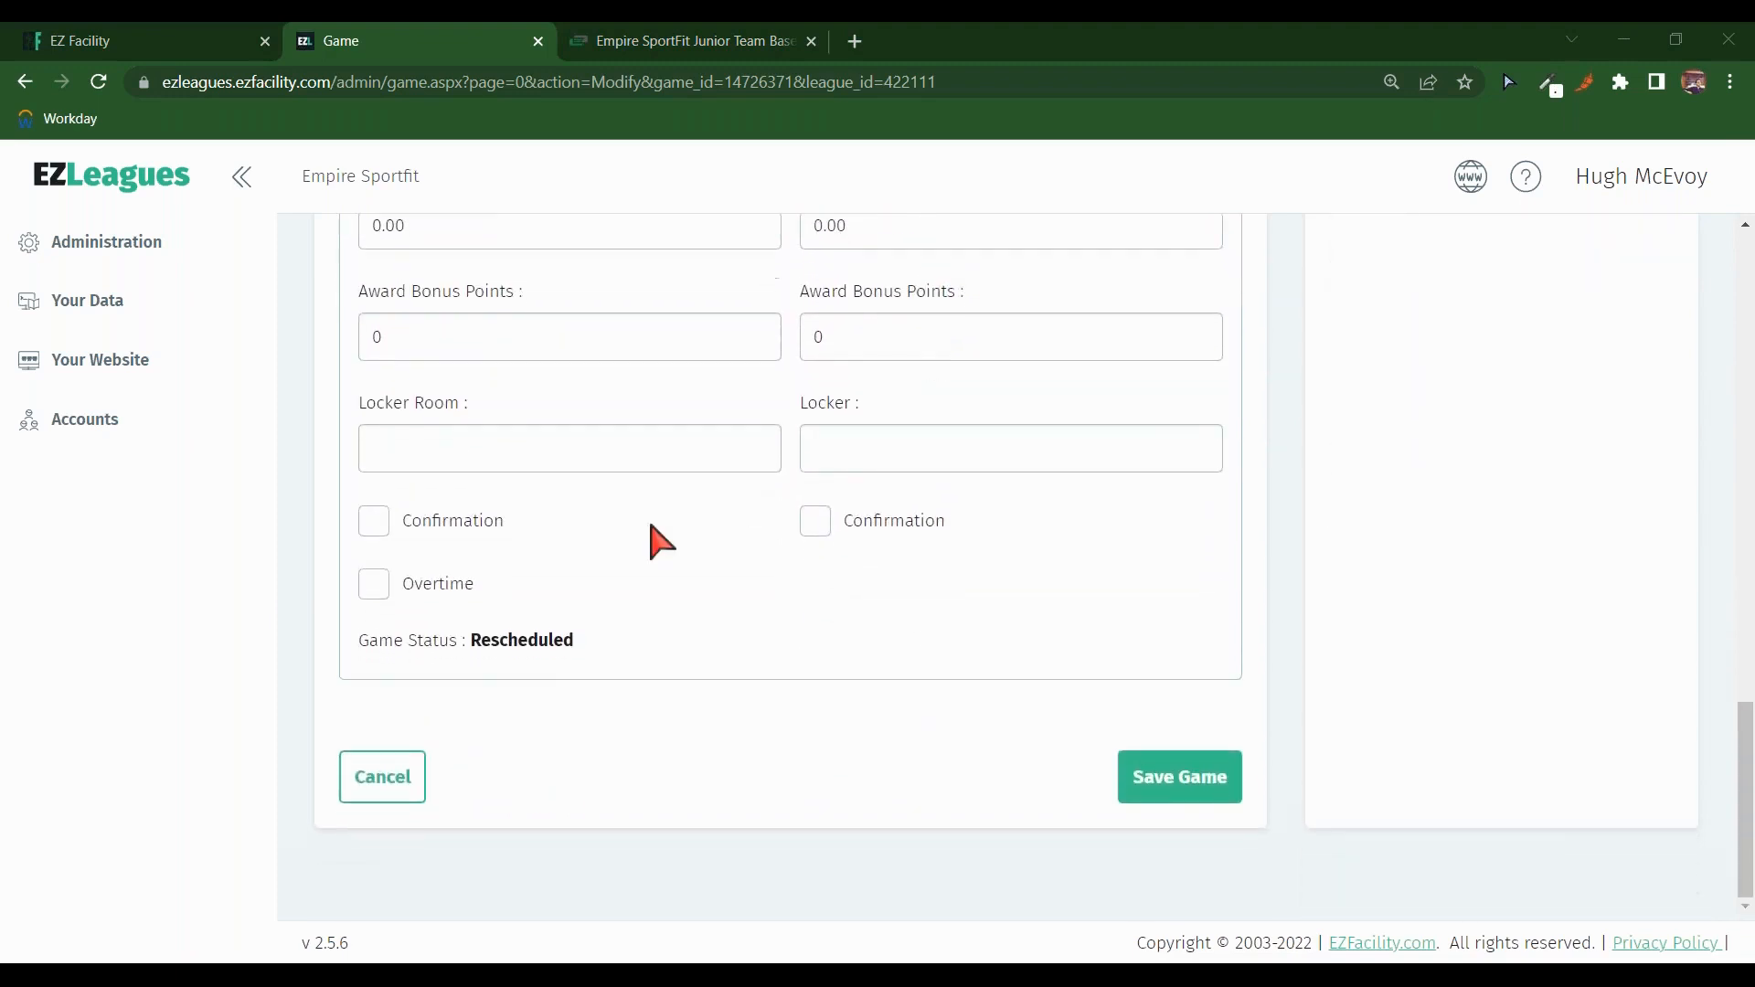
left_click(379, 523)
left_click(812, 523)
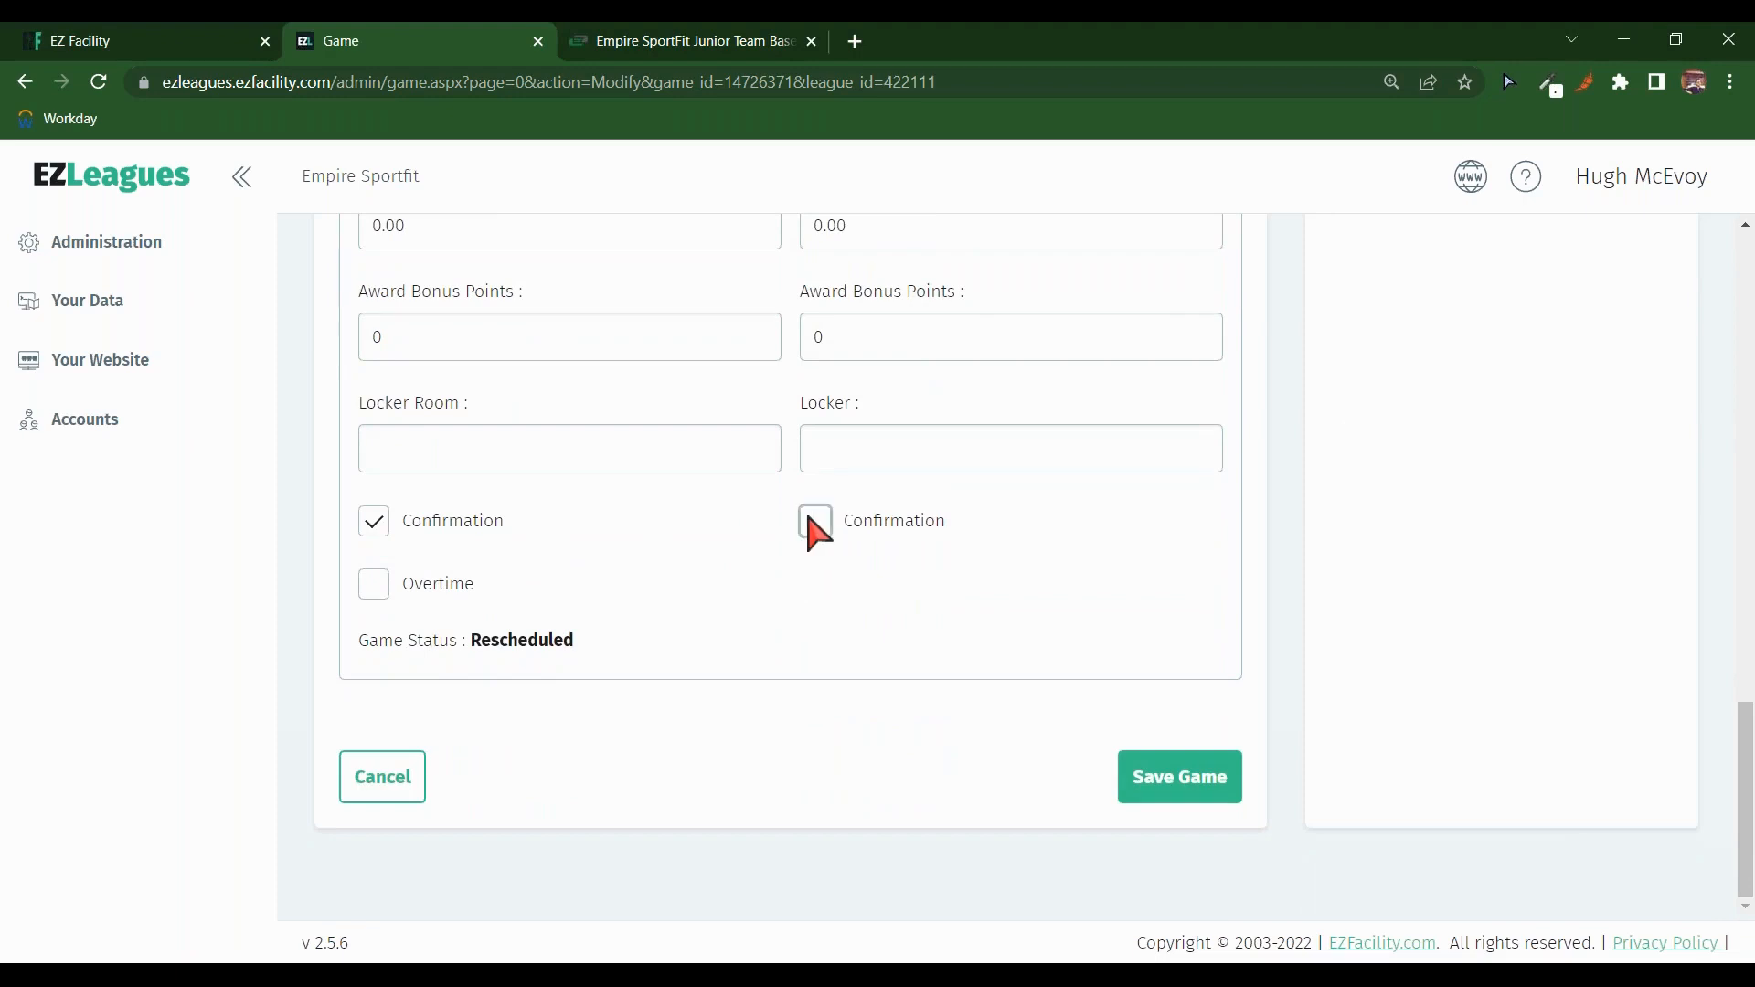
left_click(365, 590)
left_click(1187, 777)
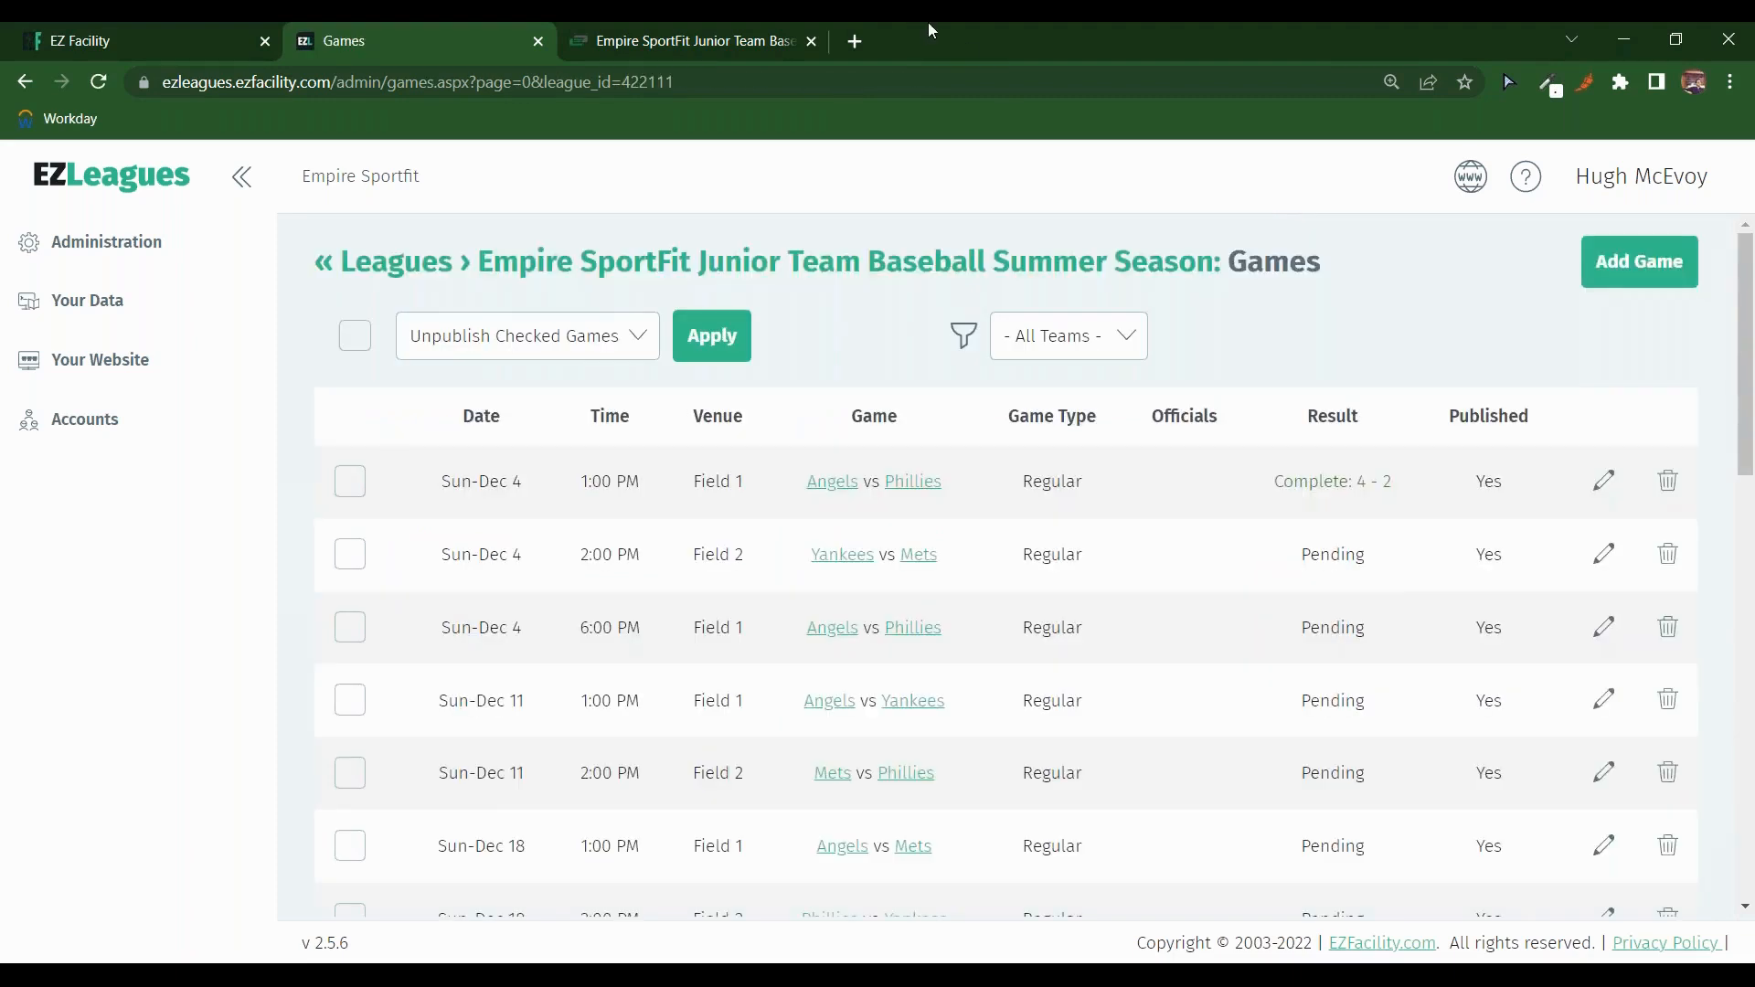
Step: Switch to the public league website, reload it and check the standings and the first Angels vs Phillies score in the schedule
left_click(692, 44)
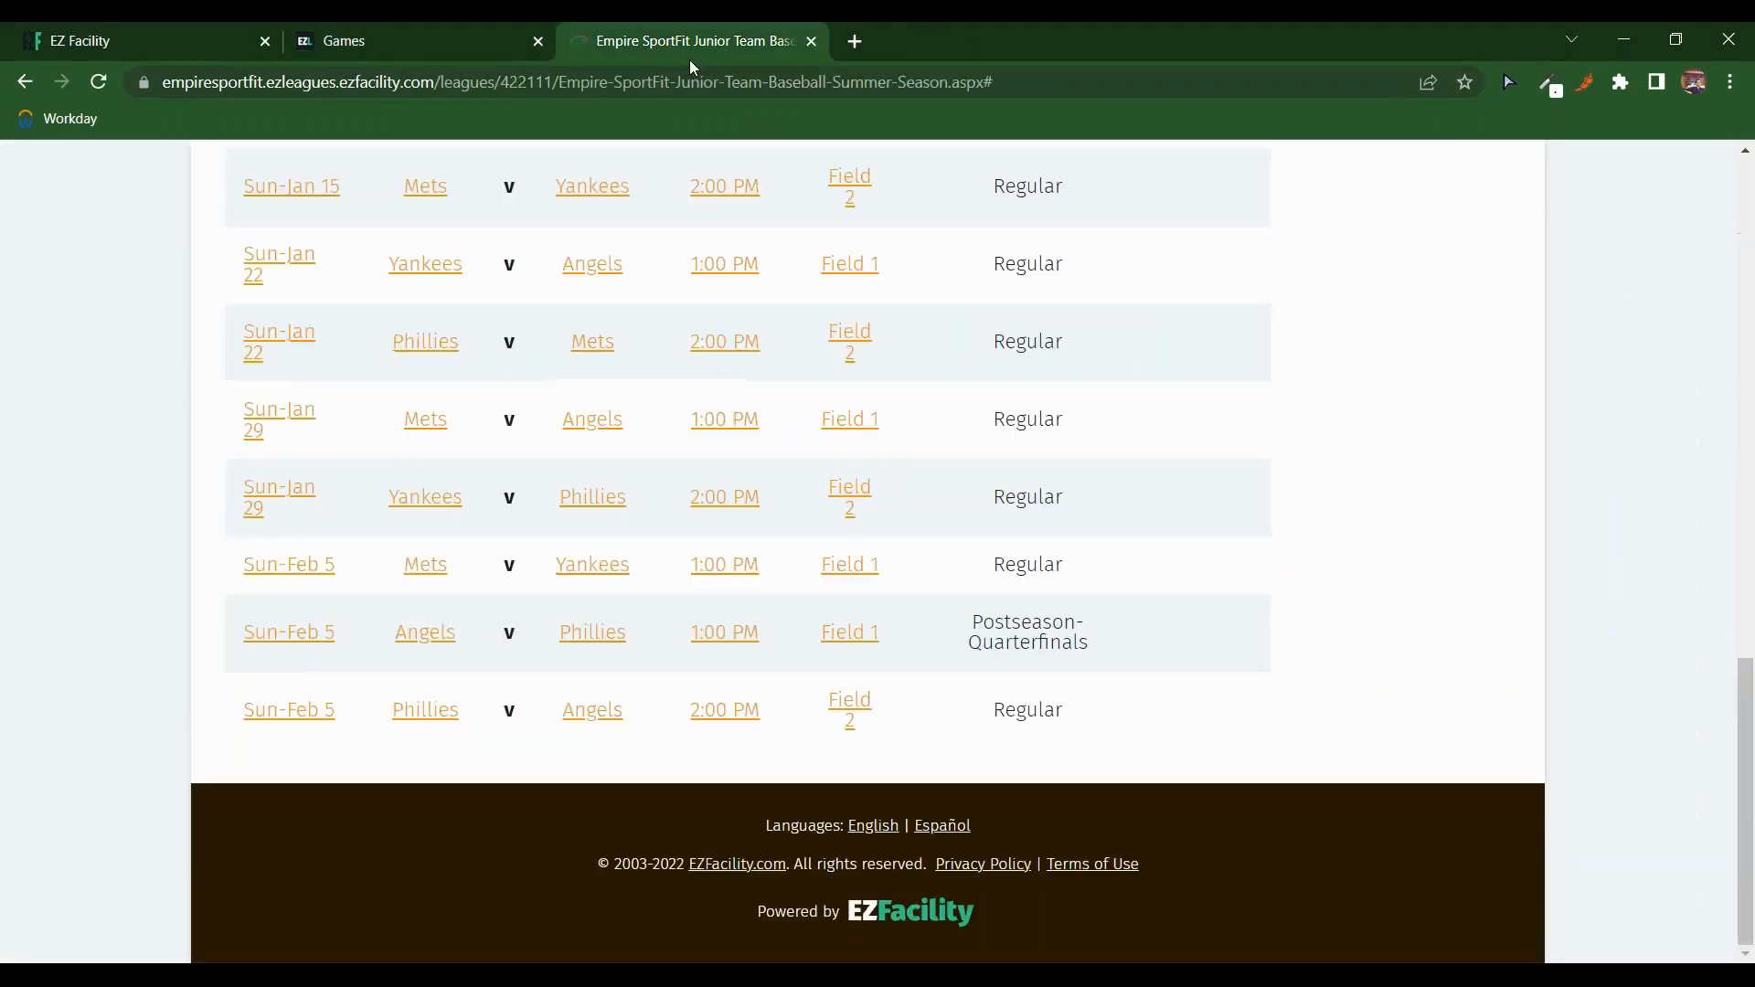
scroll(992, 538, "up", 4)
scroll(992, 537, "up", 5)
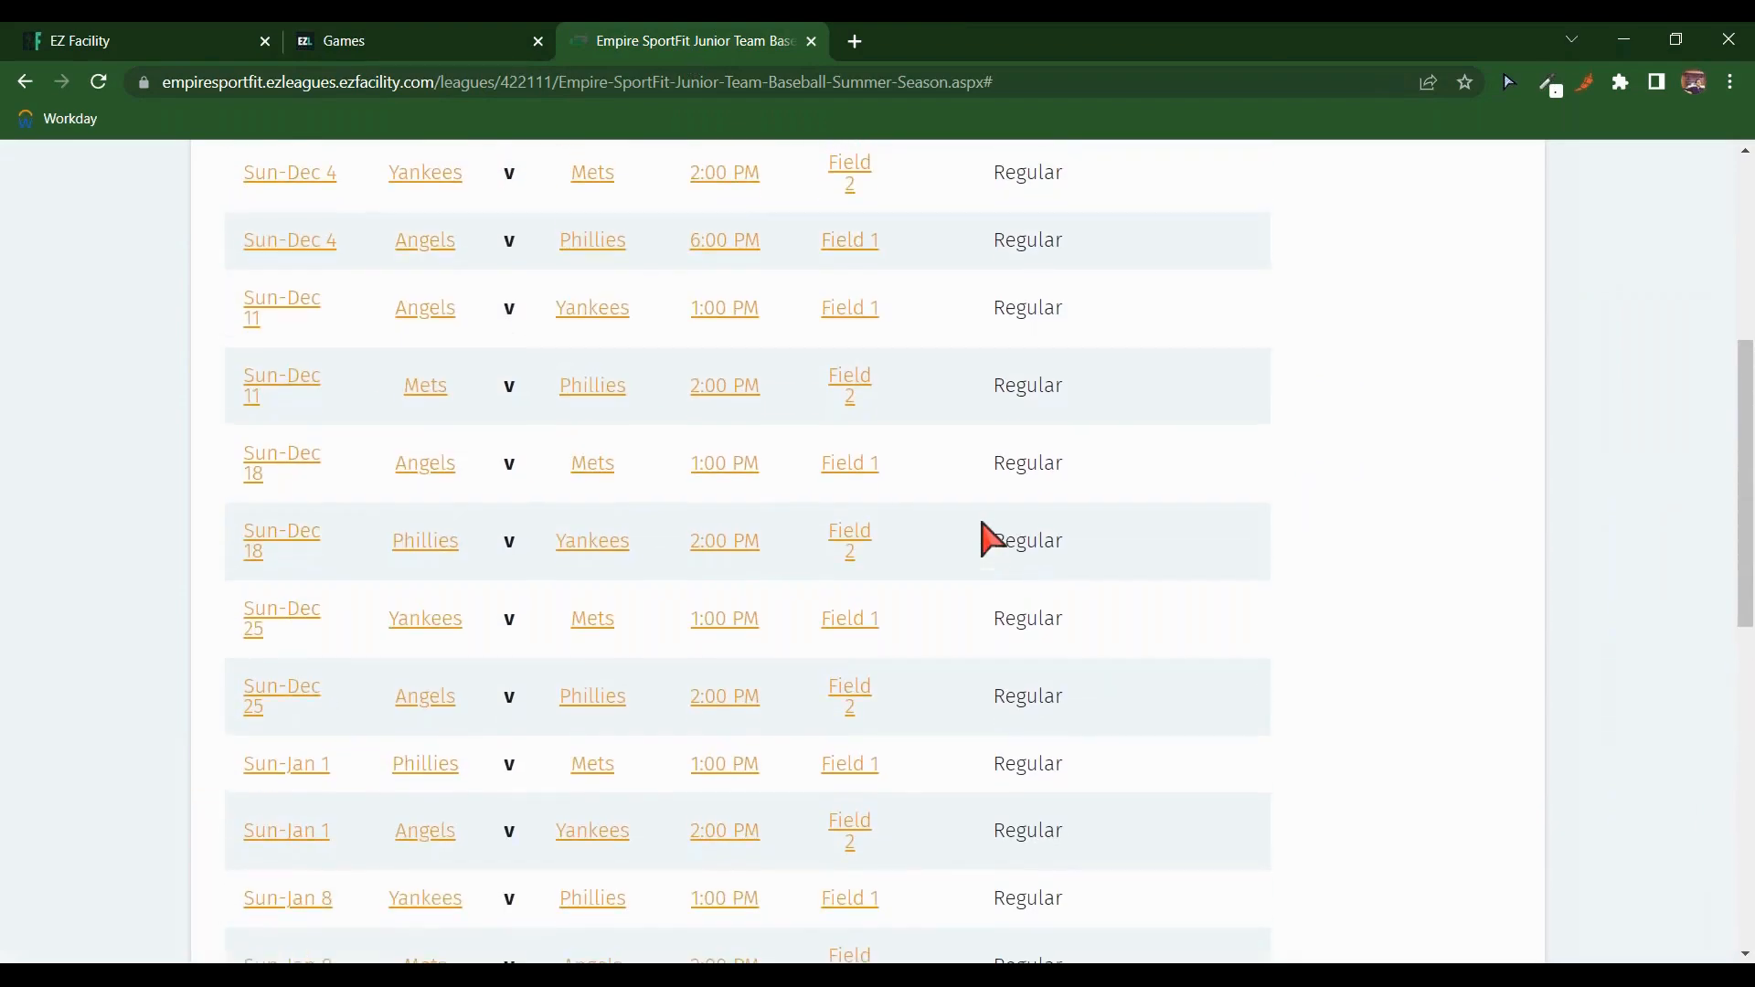
key("F5")
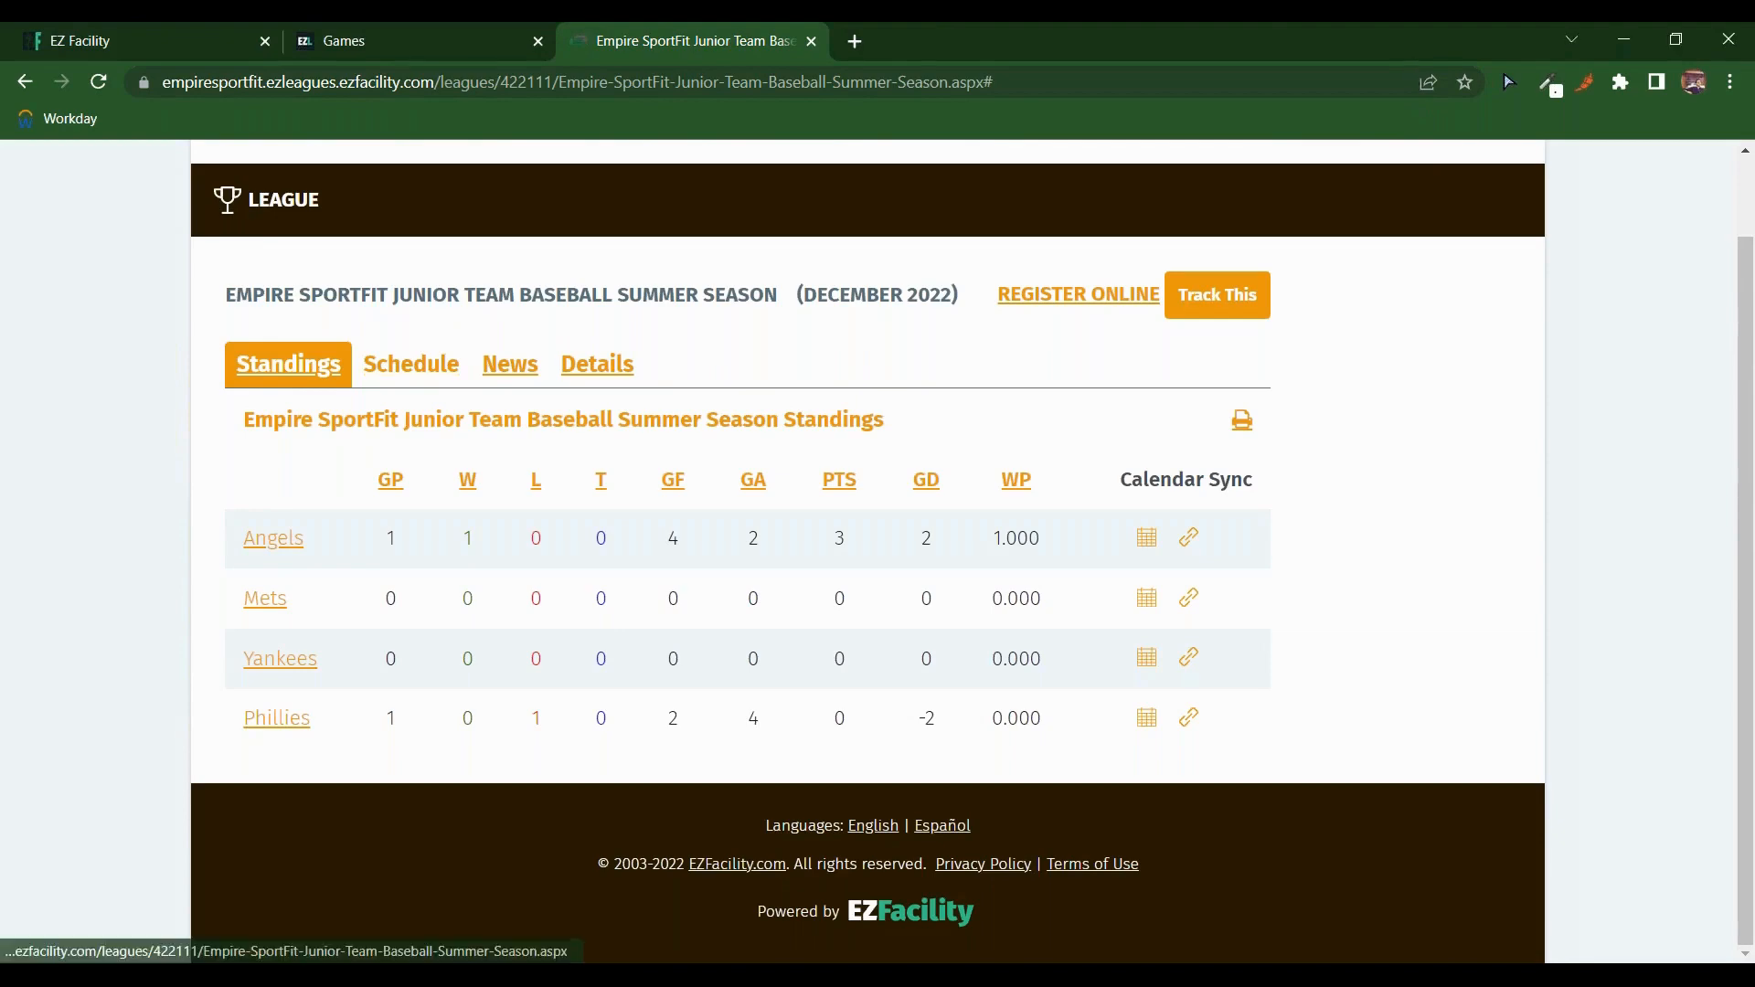
left_click(411, 364)
scroll(731, 428, "down", 3)
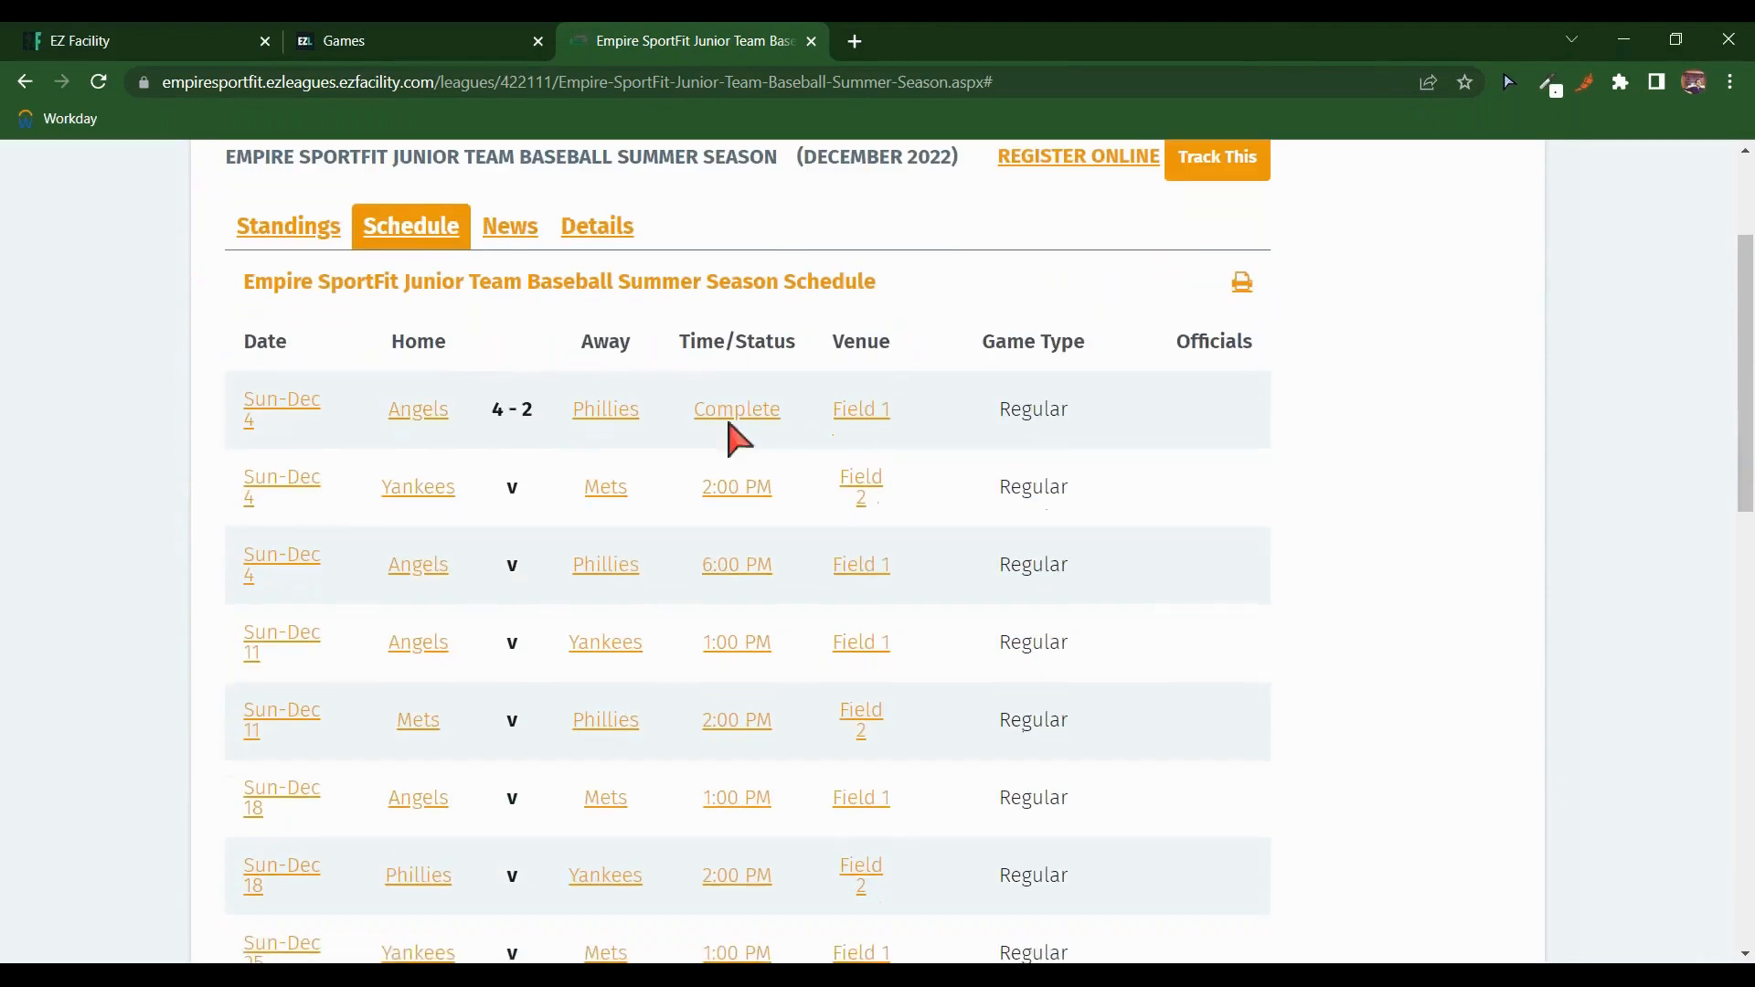
triple_click(512, 412)
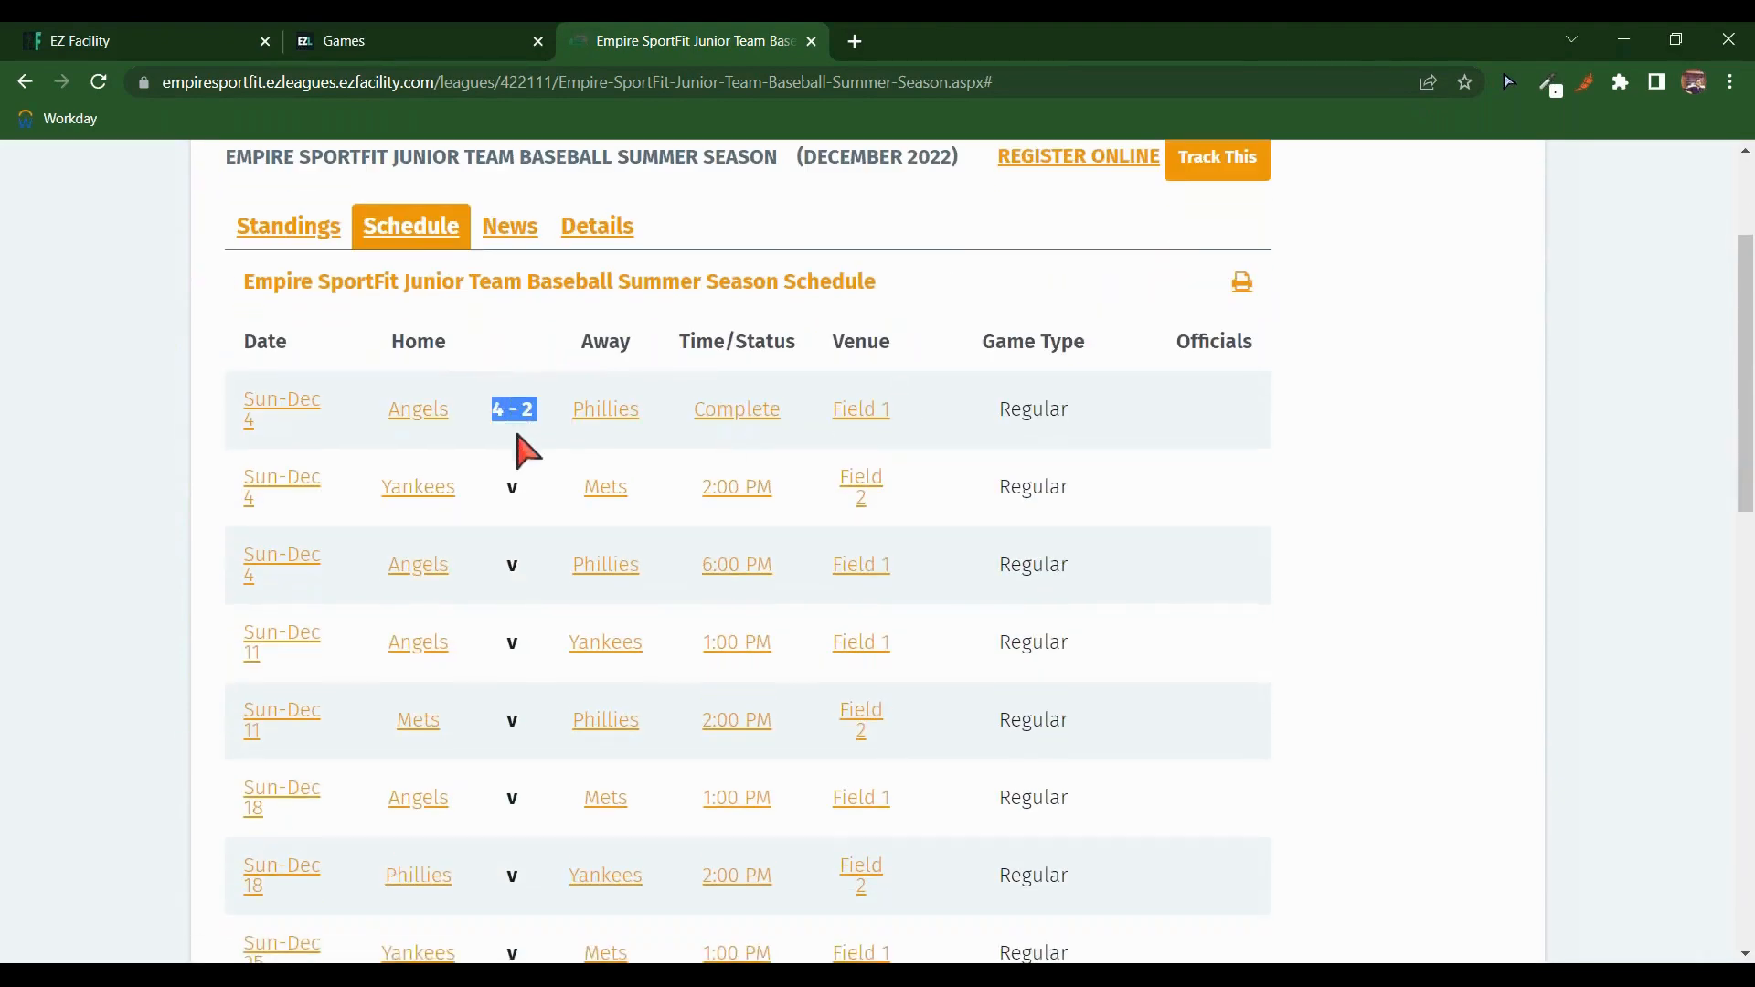
scroll(1316, 328, "up", 3)
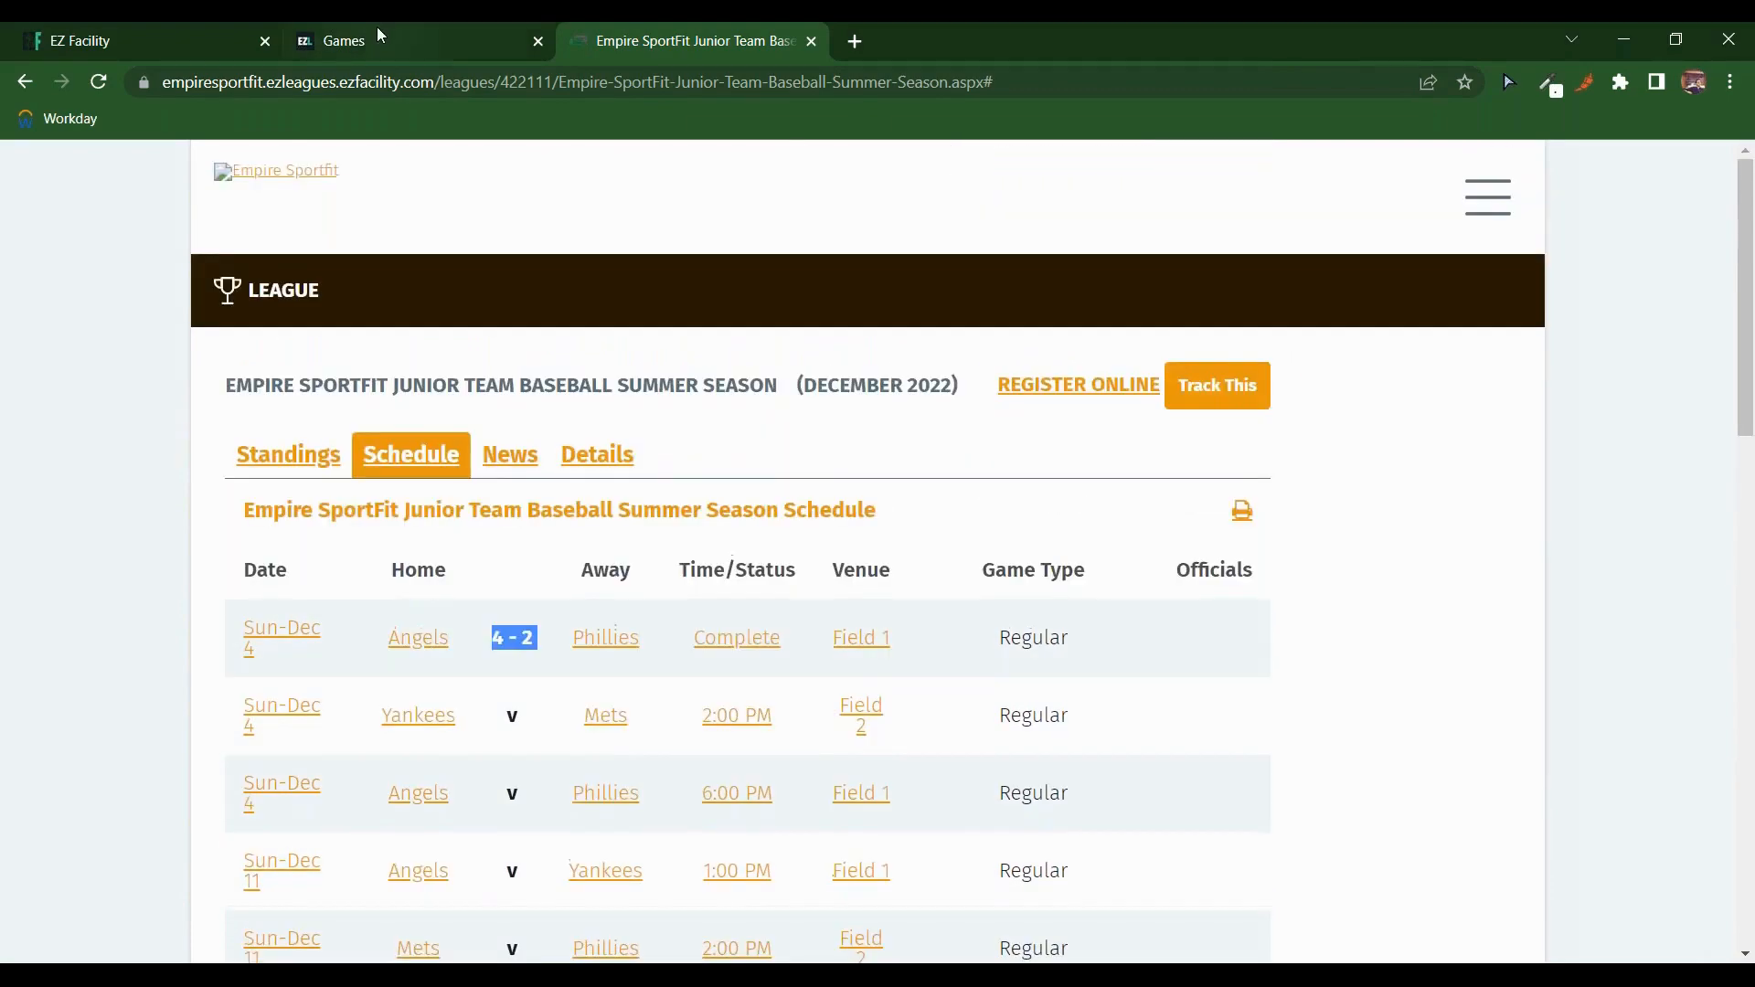
Step: Switch back to EZLeagues and open the Sports page from the administration overview
left_click(377, 29)
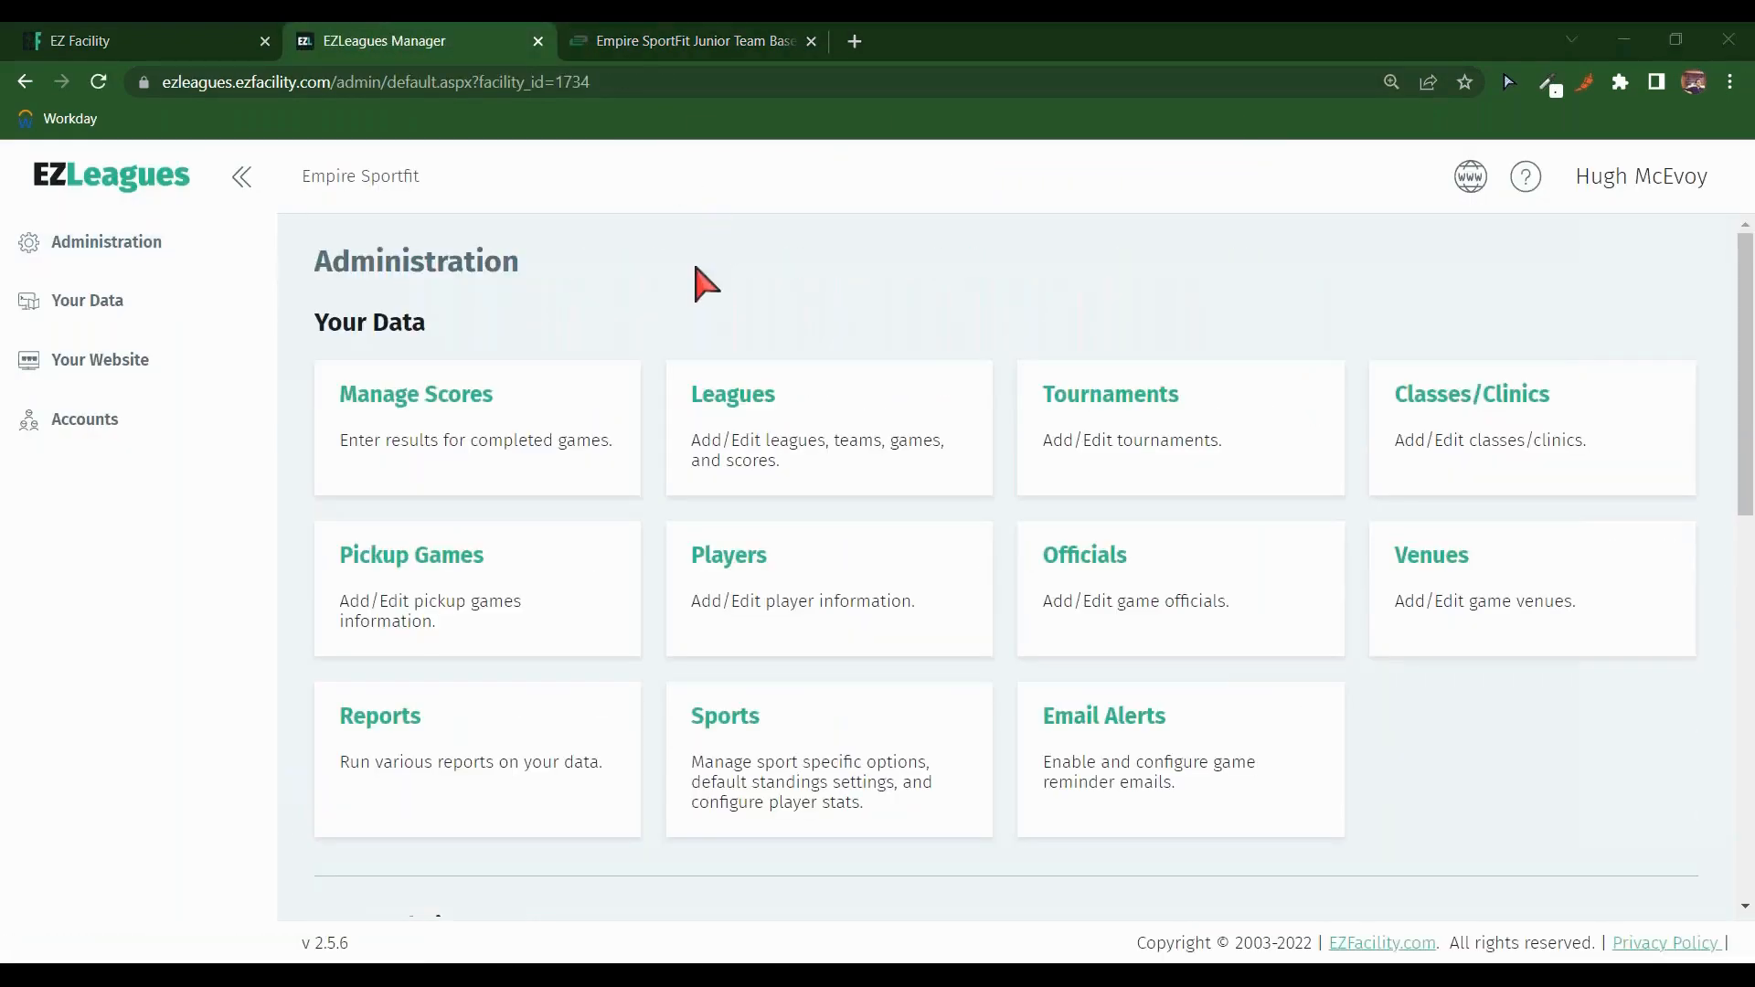
double_click(423, 274)
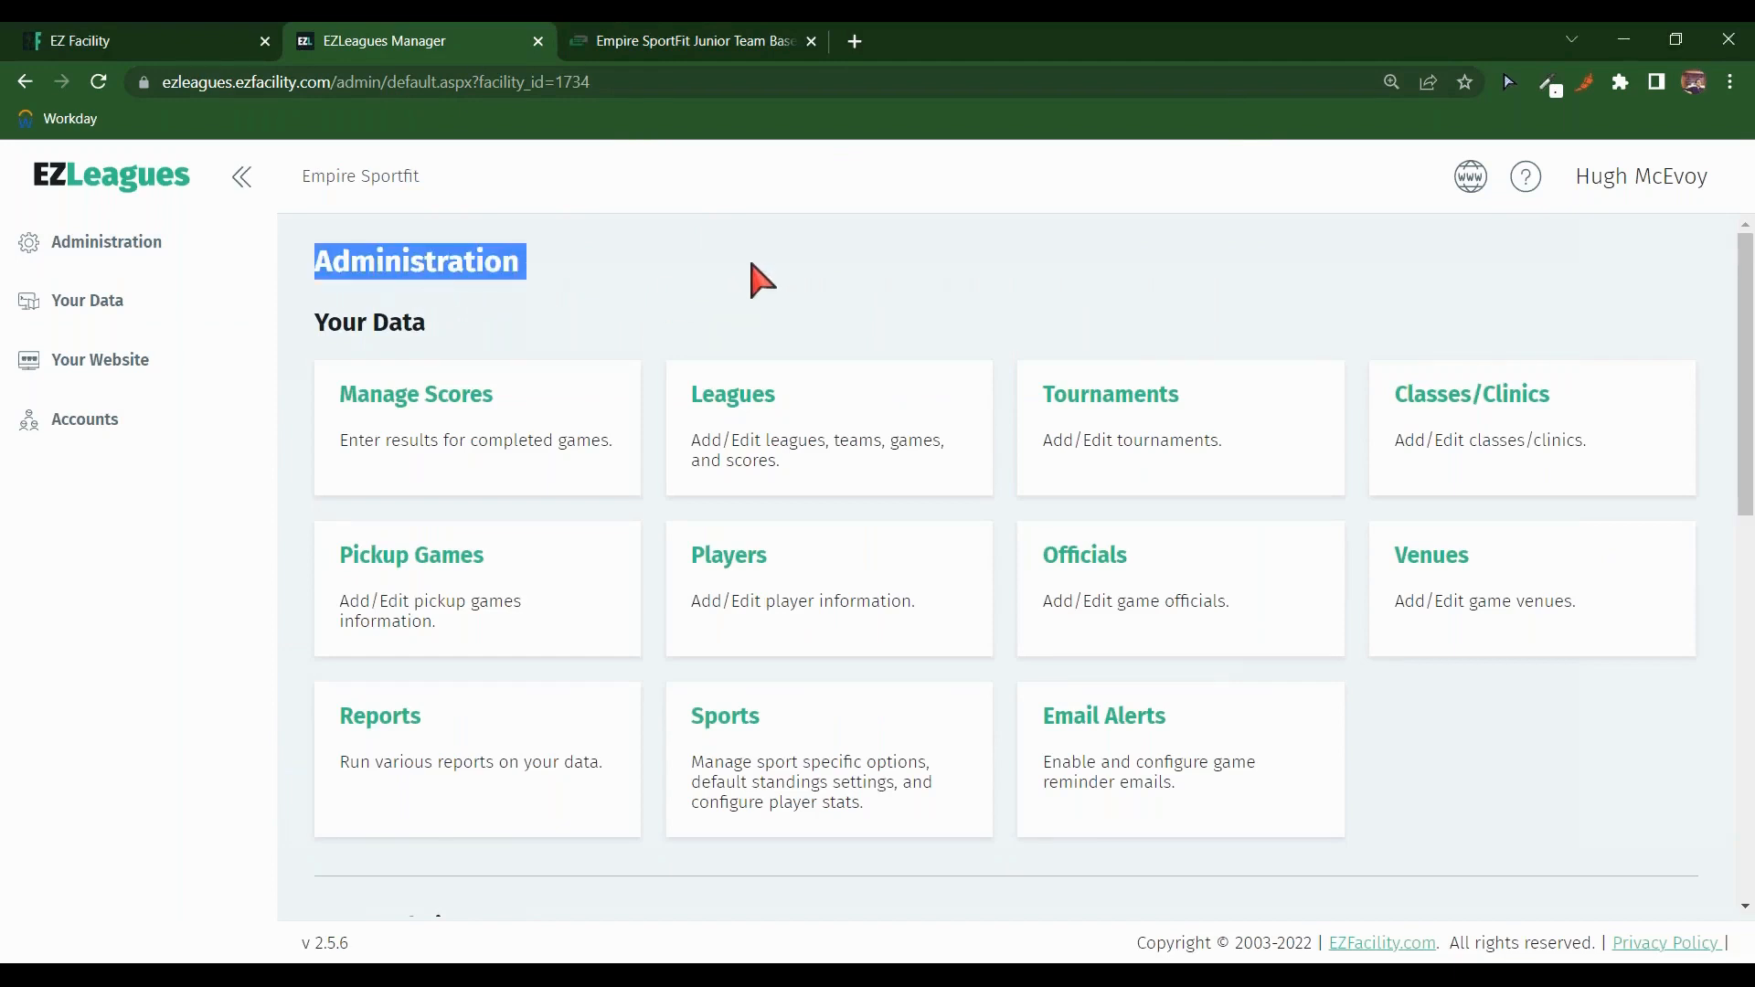
left_click(743, 718)
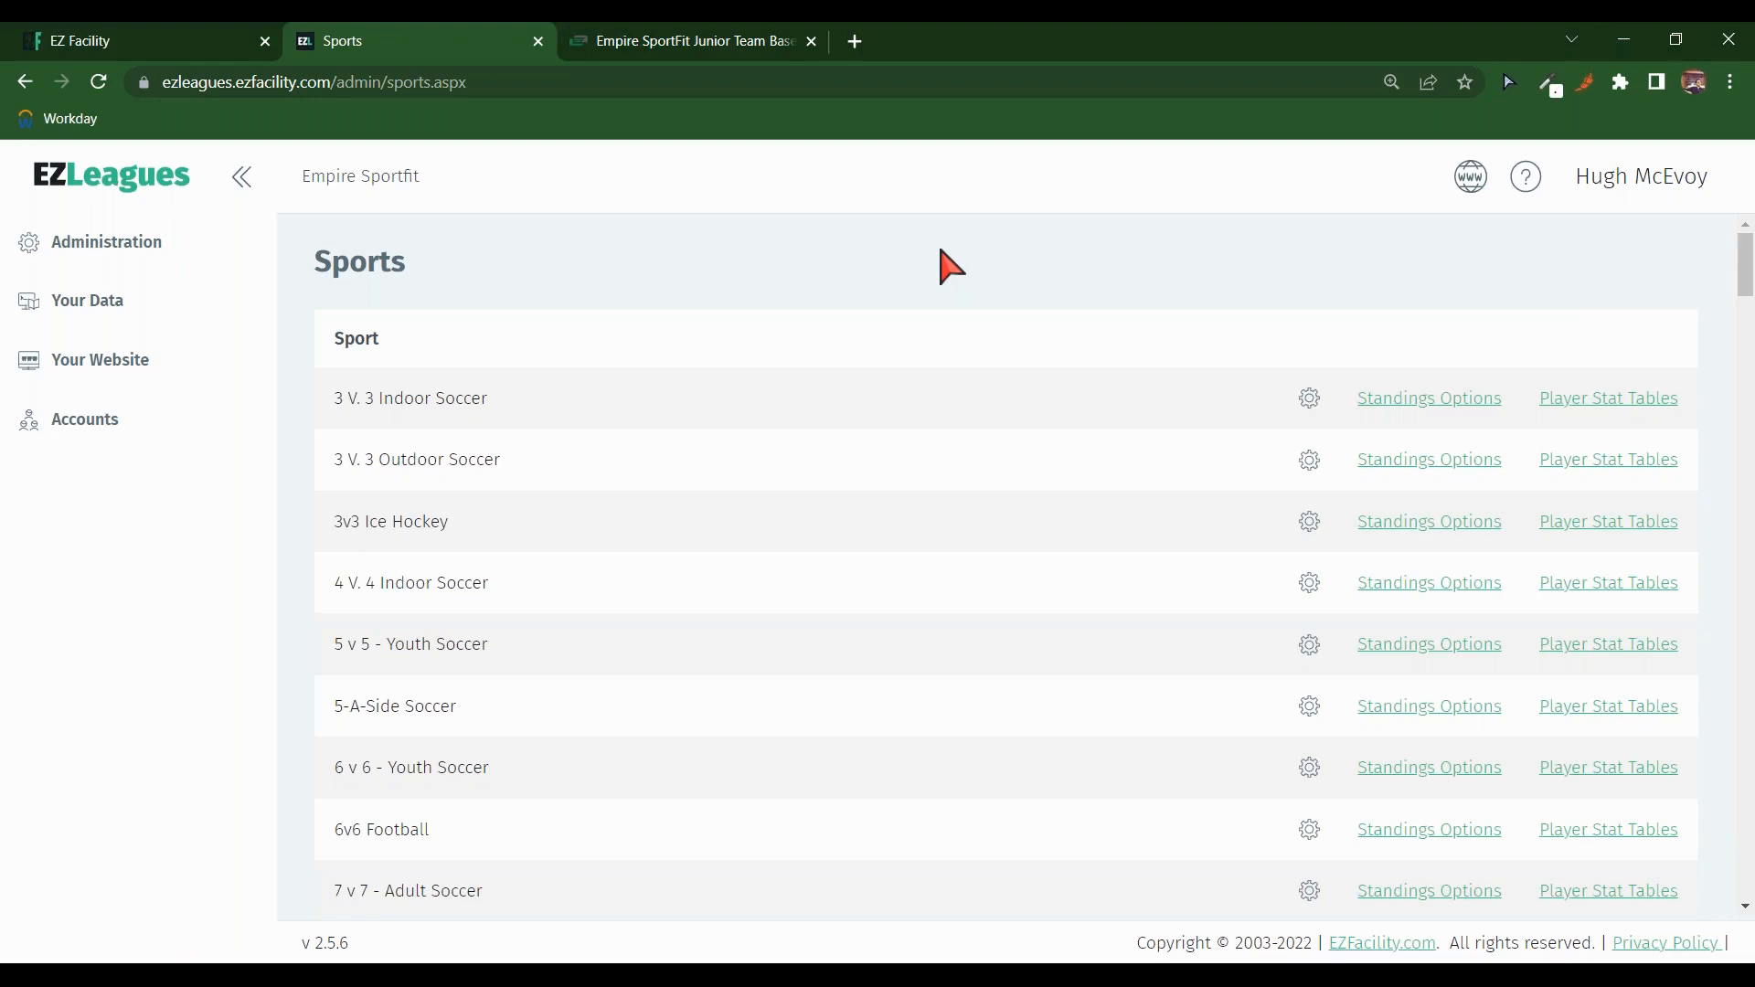
Step: Look through the list of sports with their standings options and player stat tables
scroll(925, 274, "down", 6)
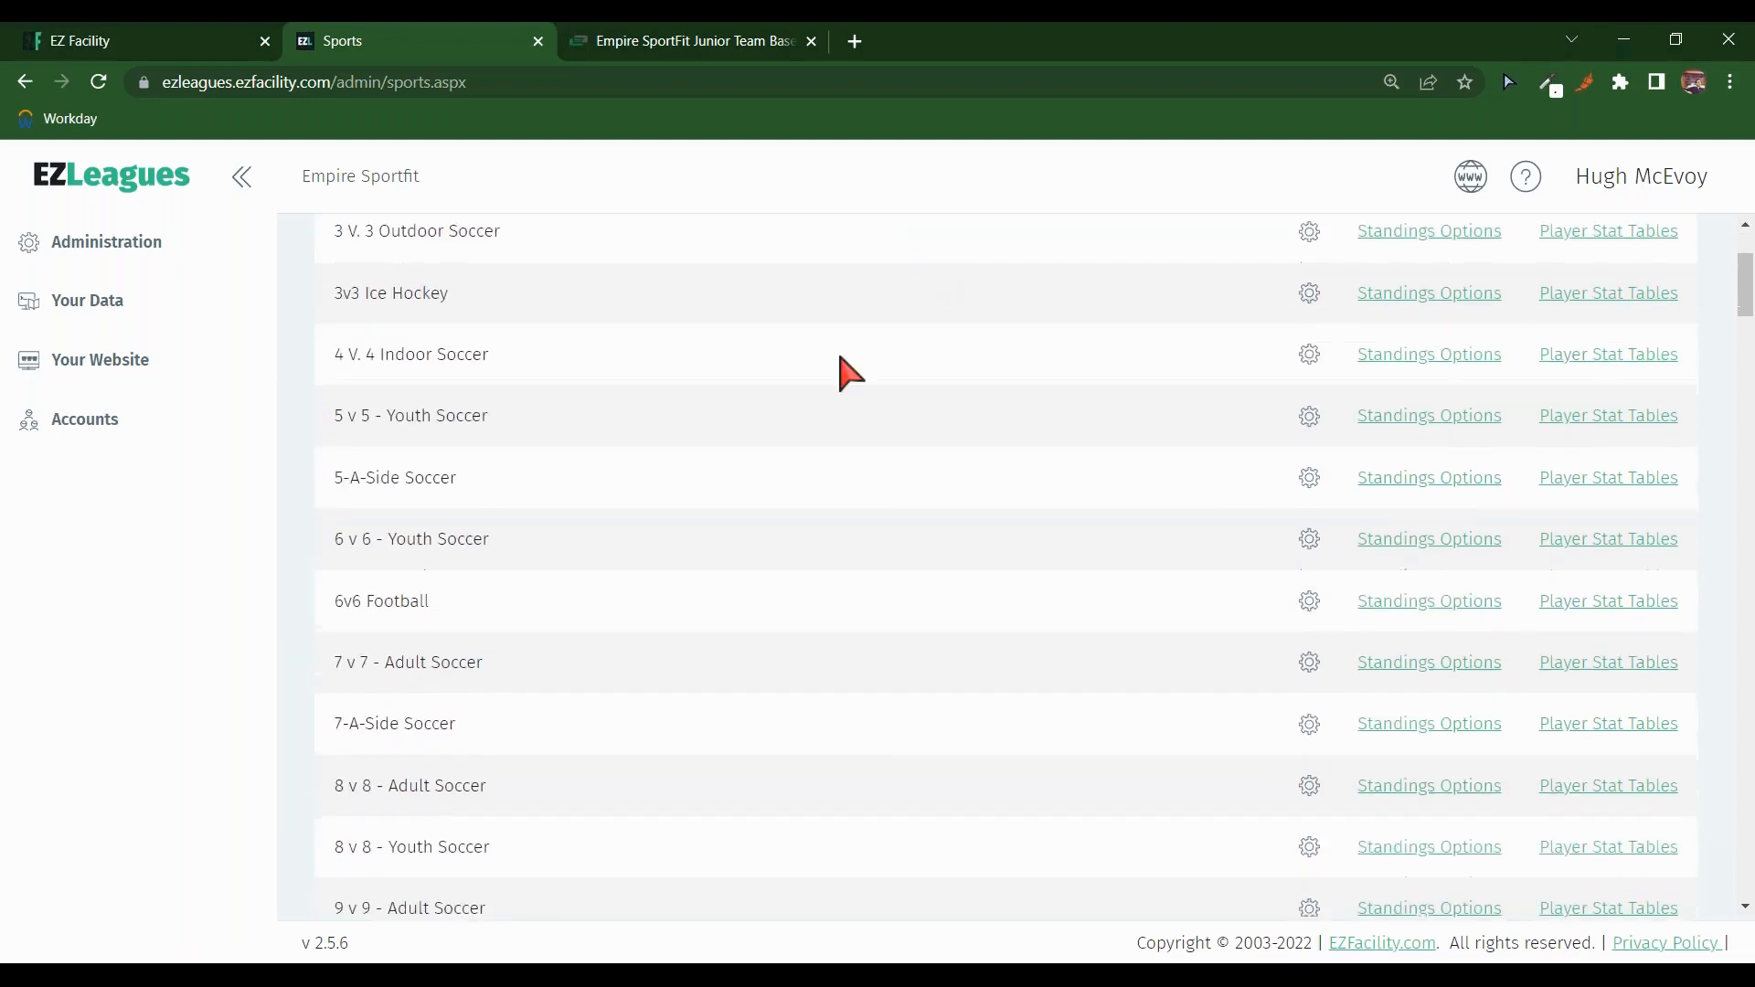
scroll(825, 384, "down", 1)
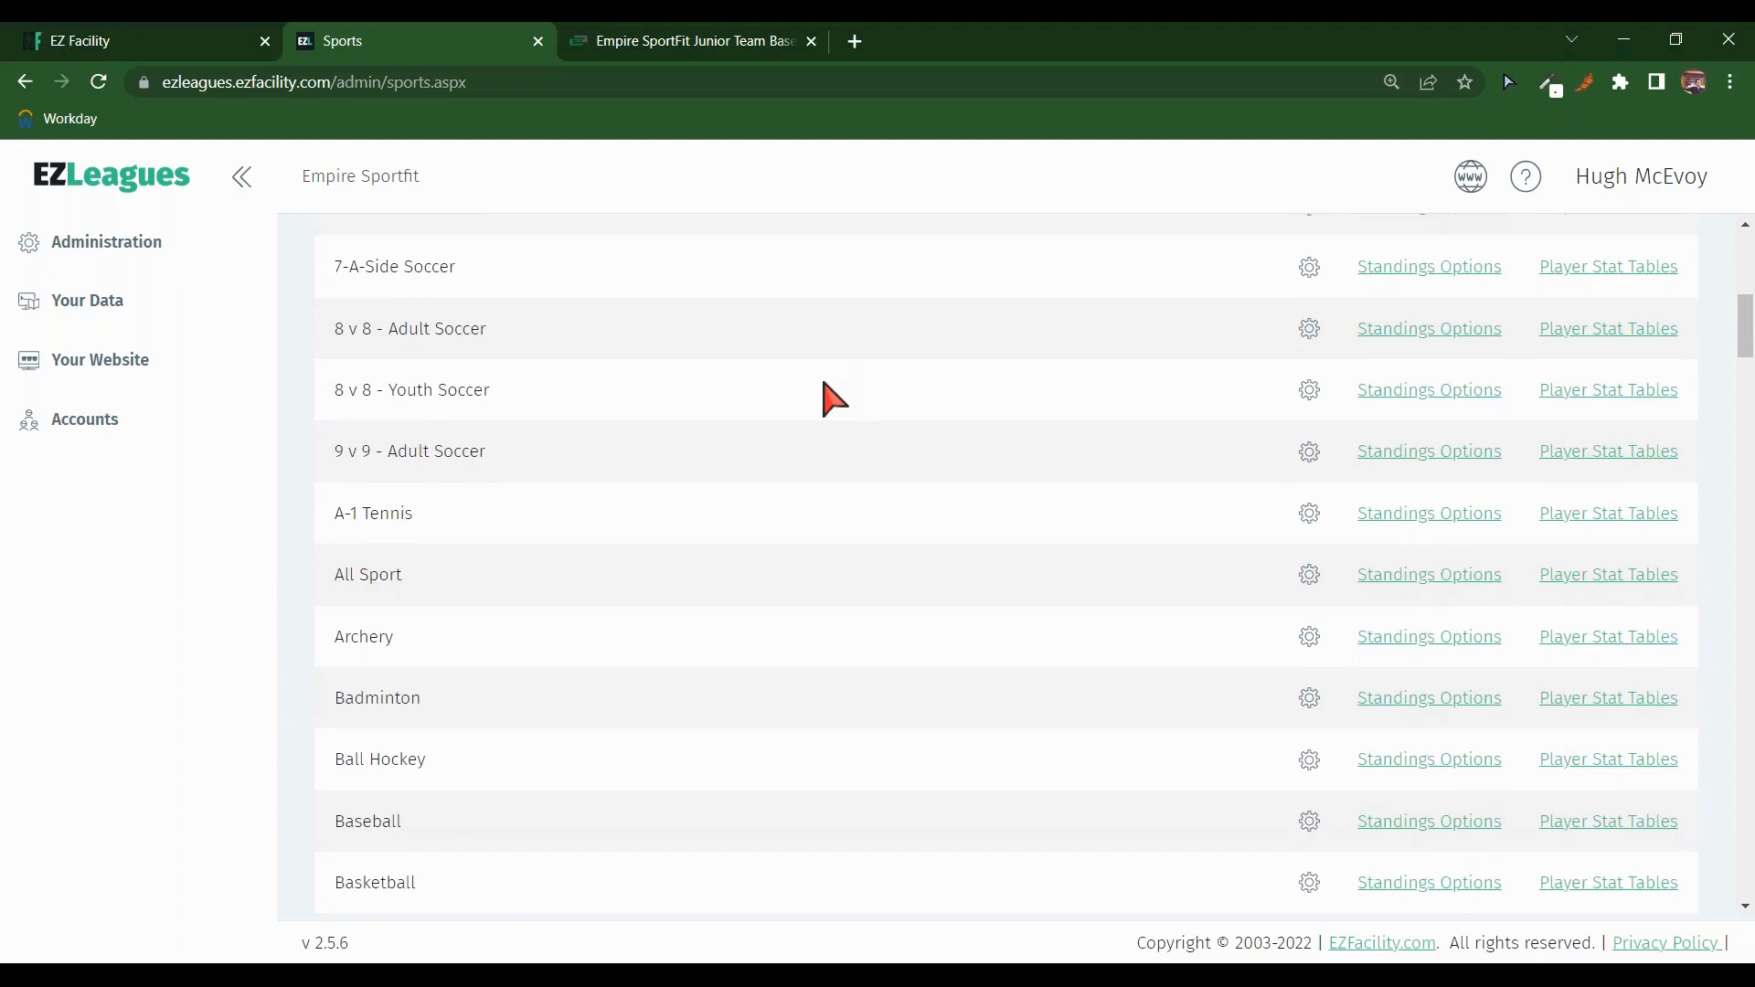
scroll(832, 398, "down", 2)
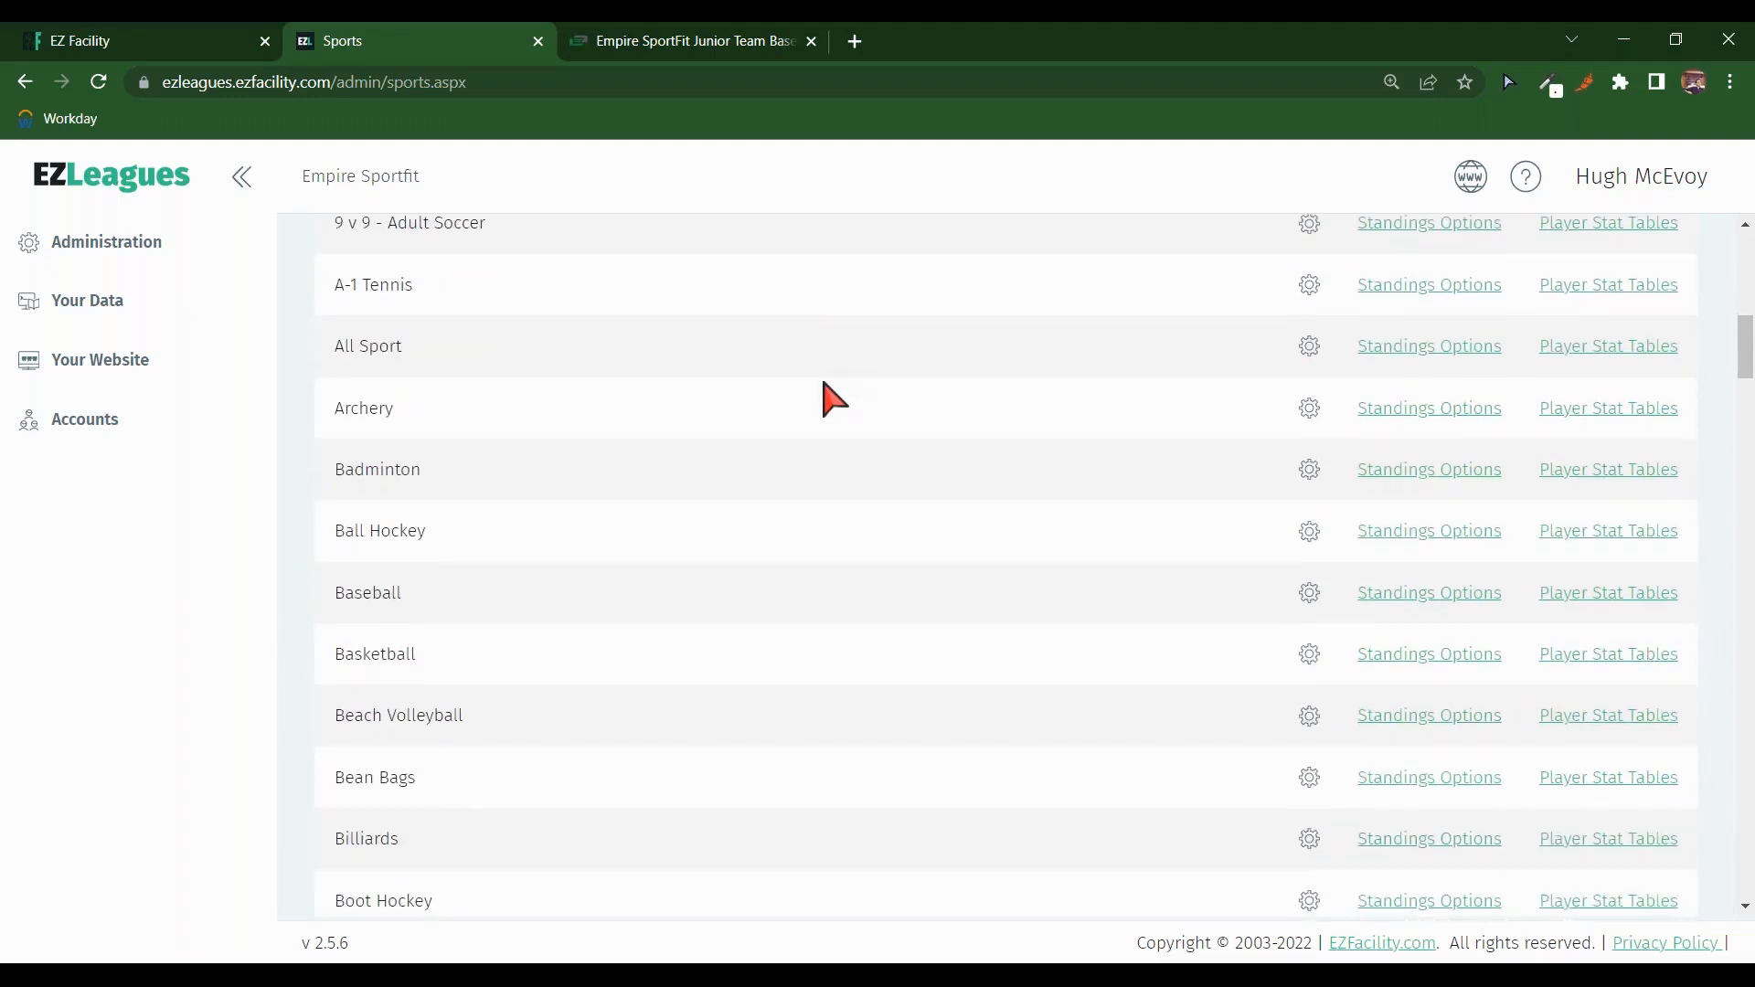
scroll(826, 457, "down", 7)
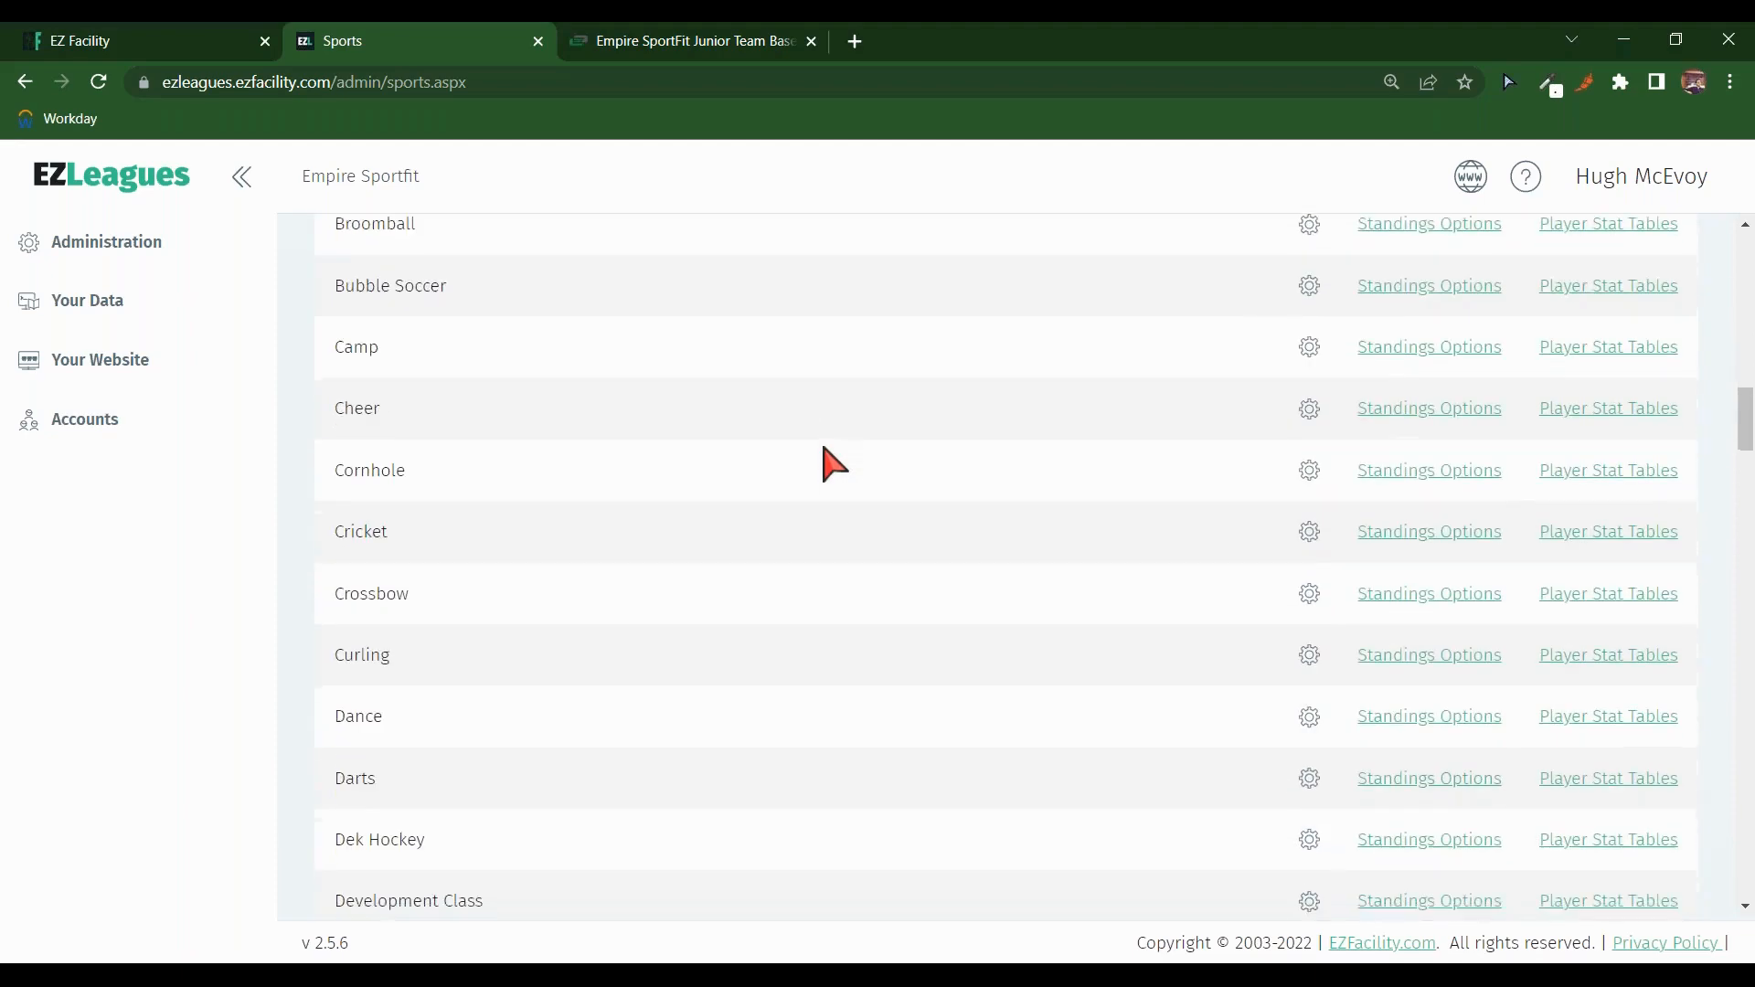
scroll(826, 457, "down", 6)
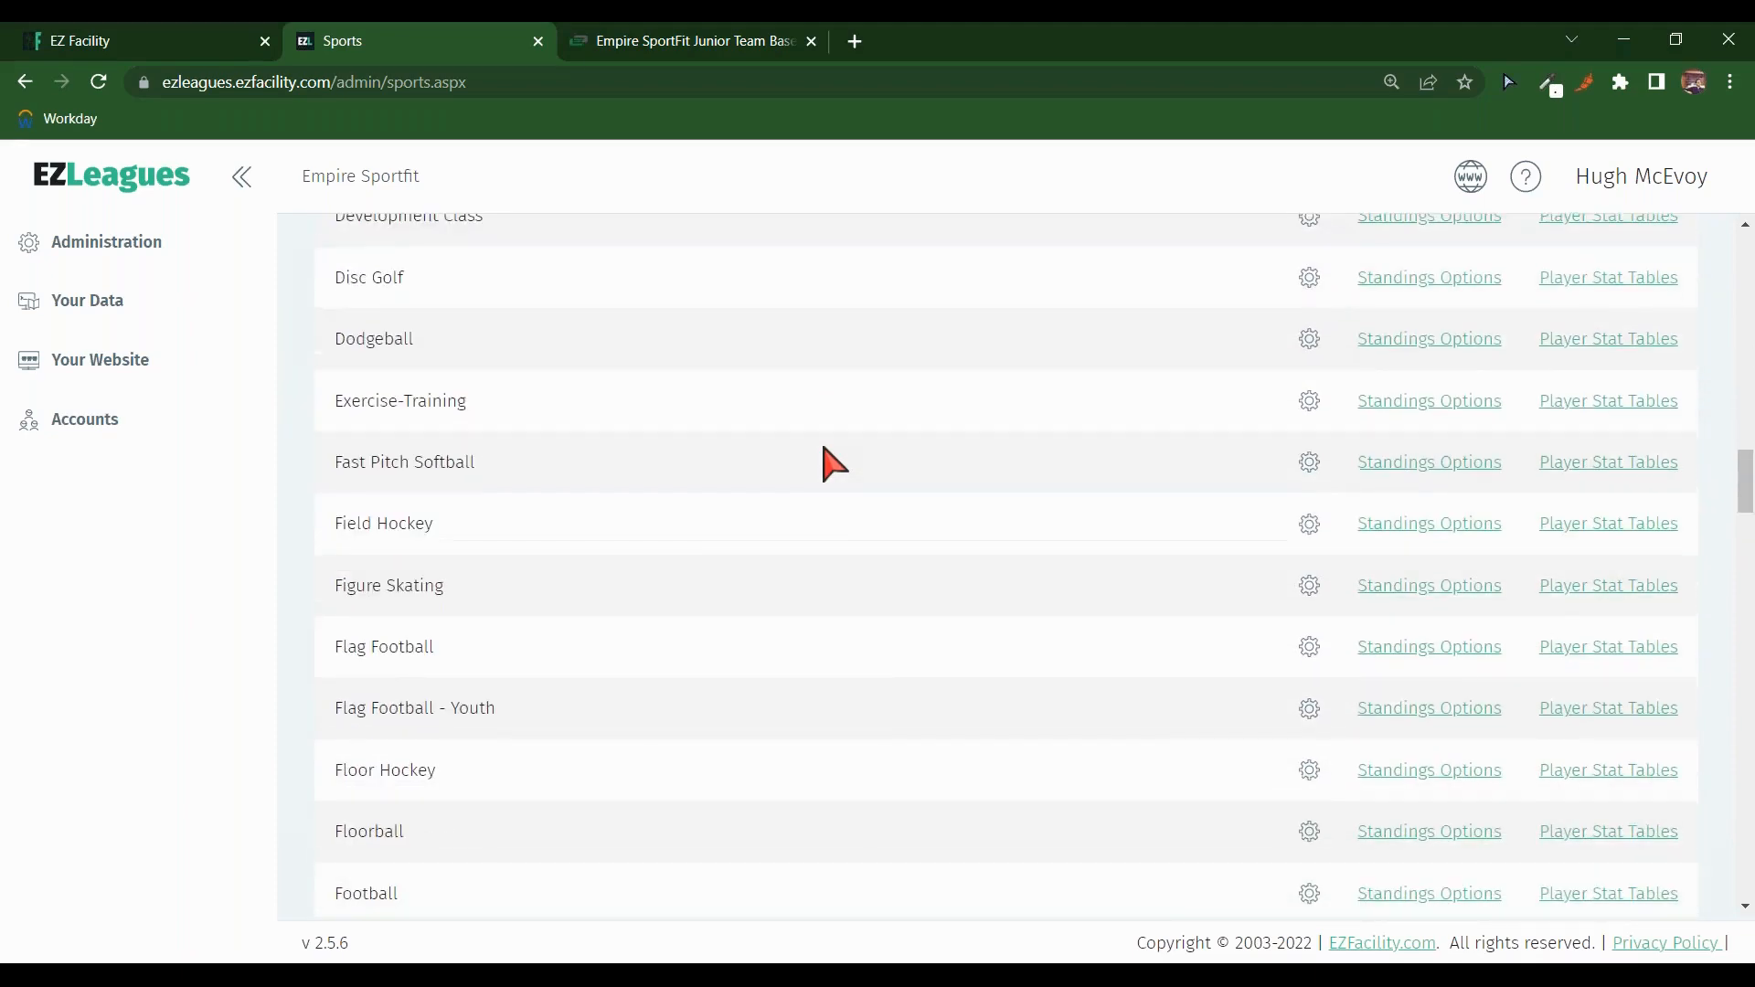
scroll(834, 465, "down", 6)
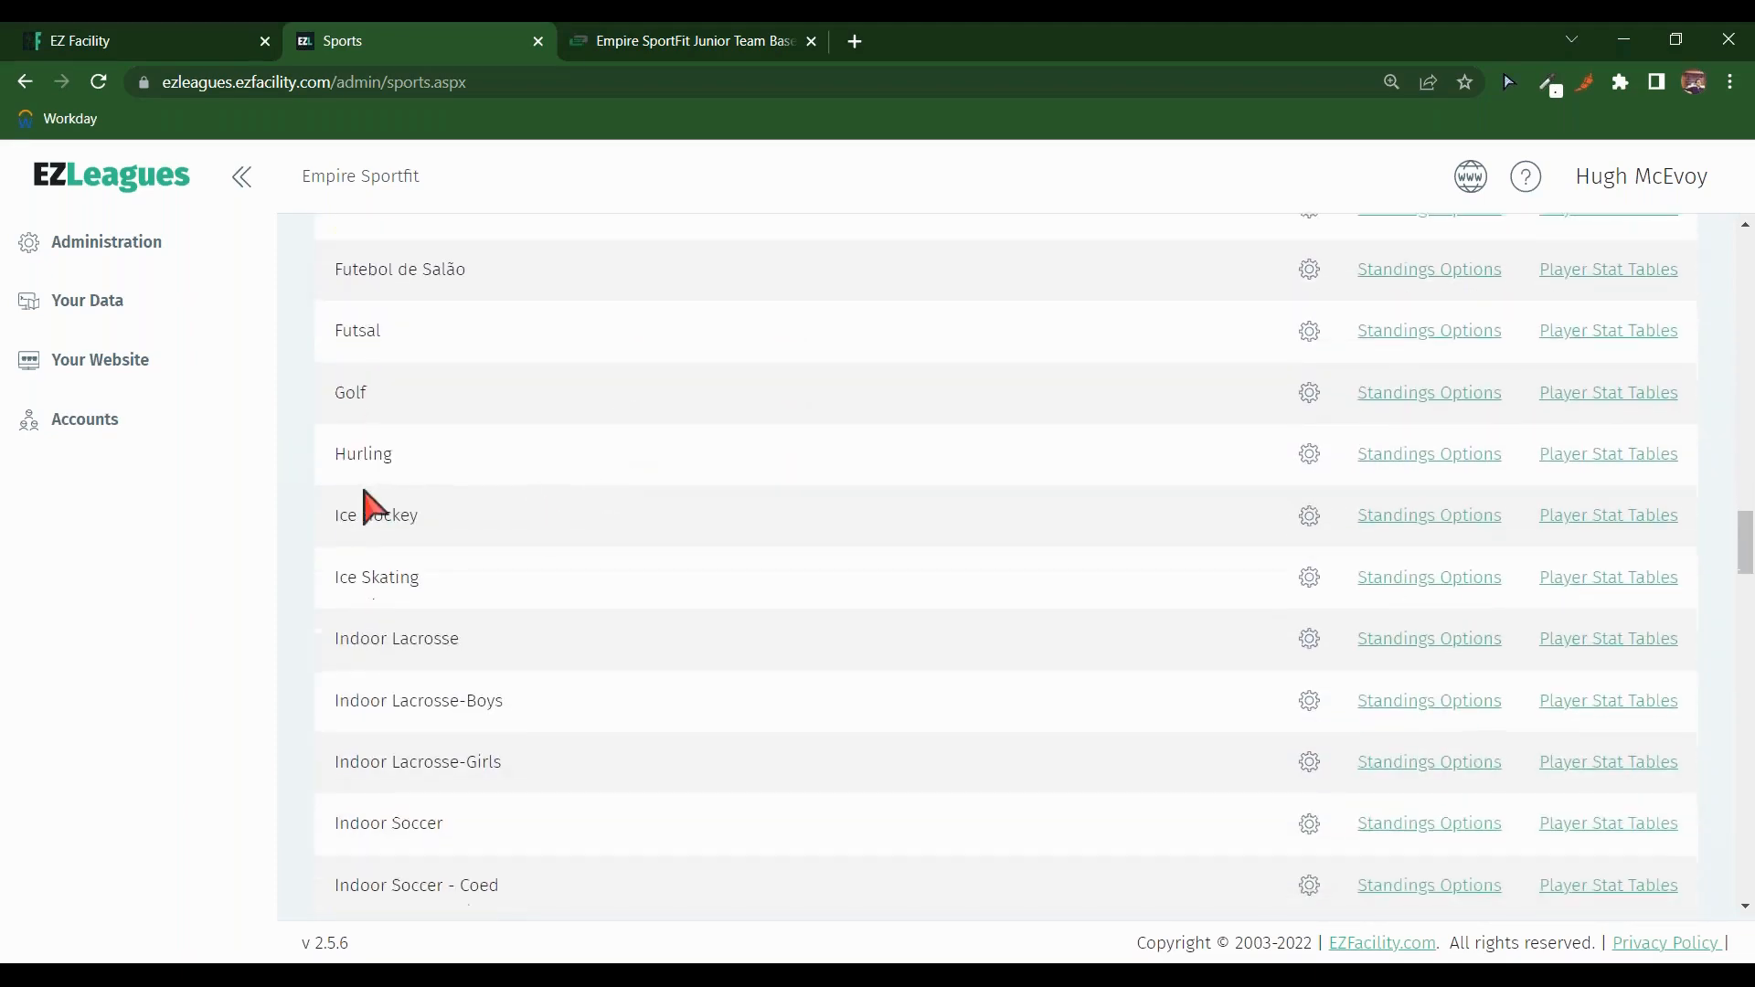
scroll(554, 560, "down", 4)
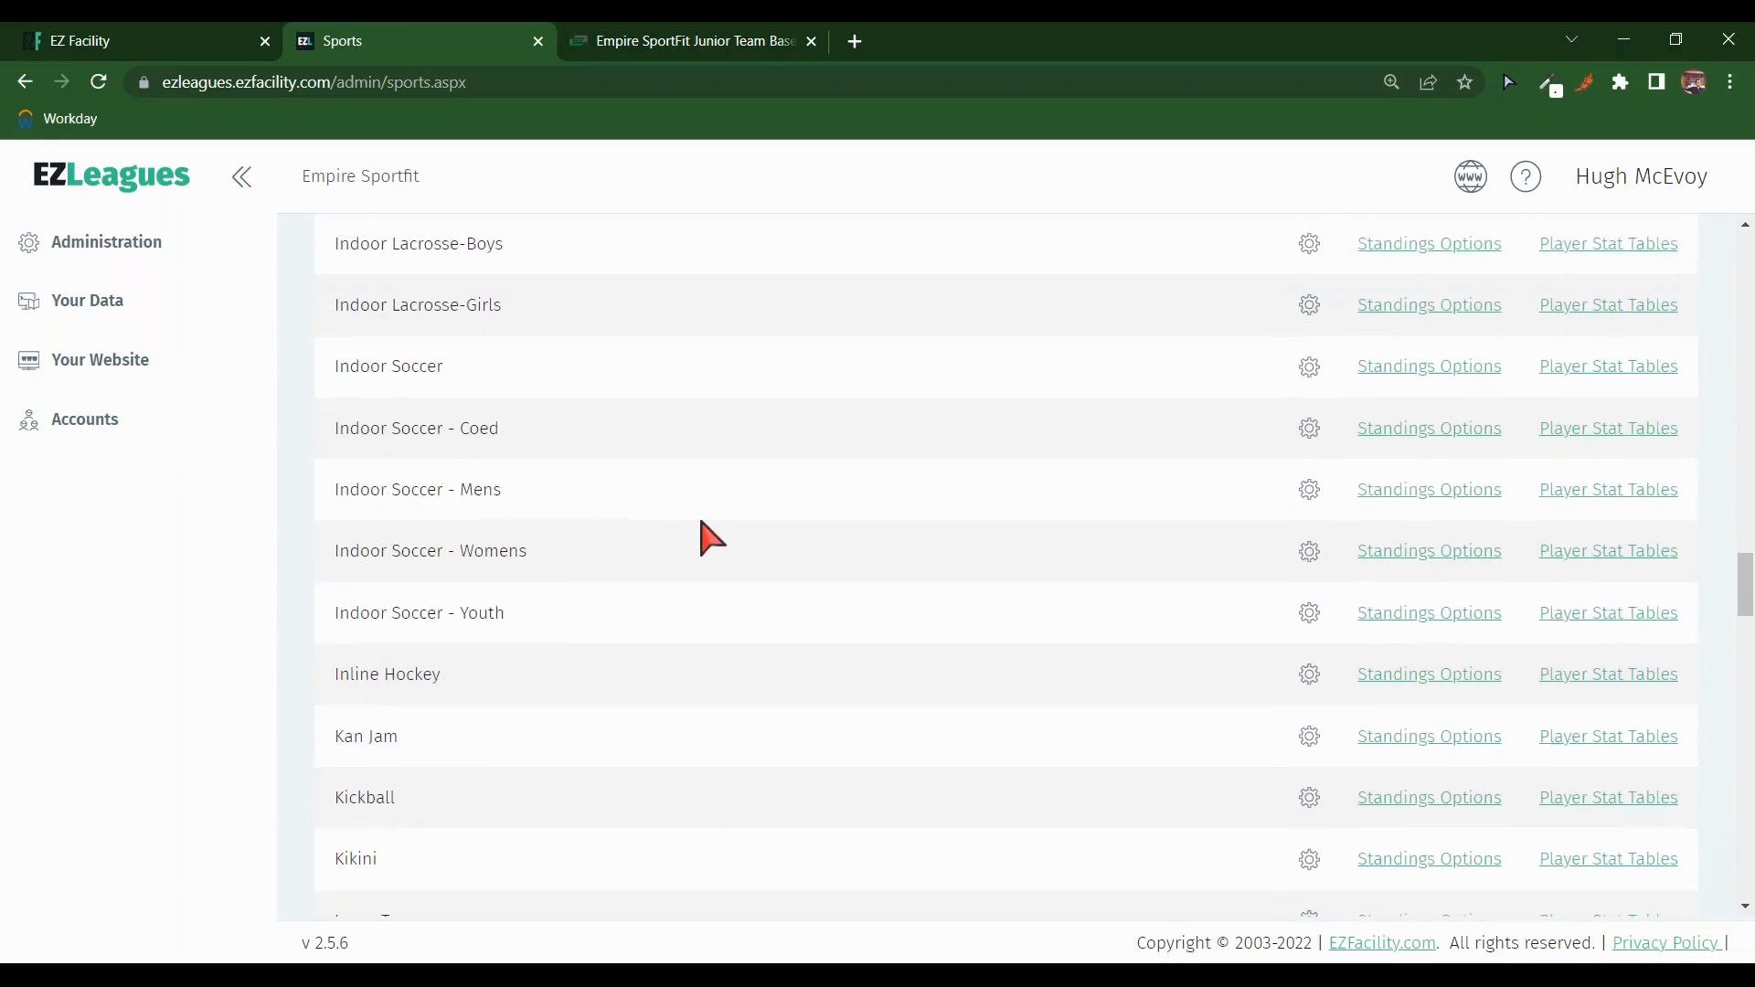
scroll(823, 530, "down", 4)
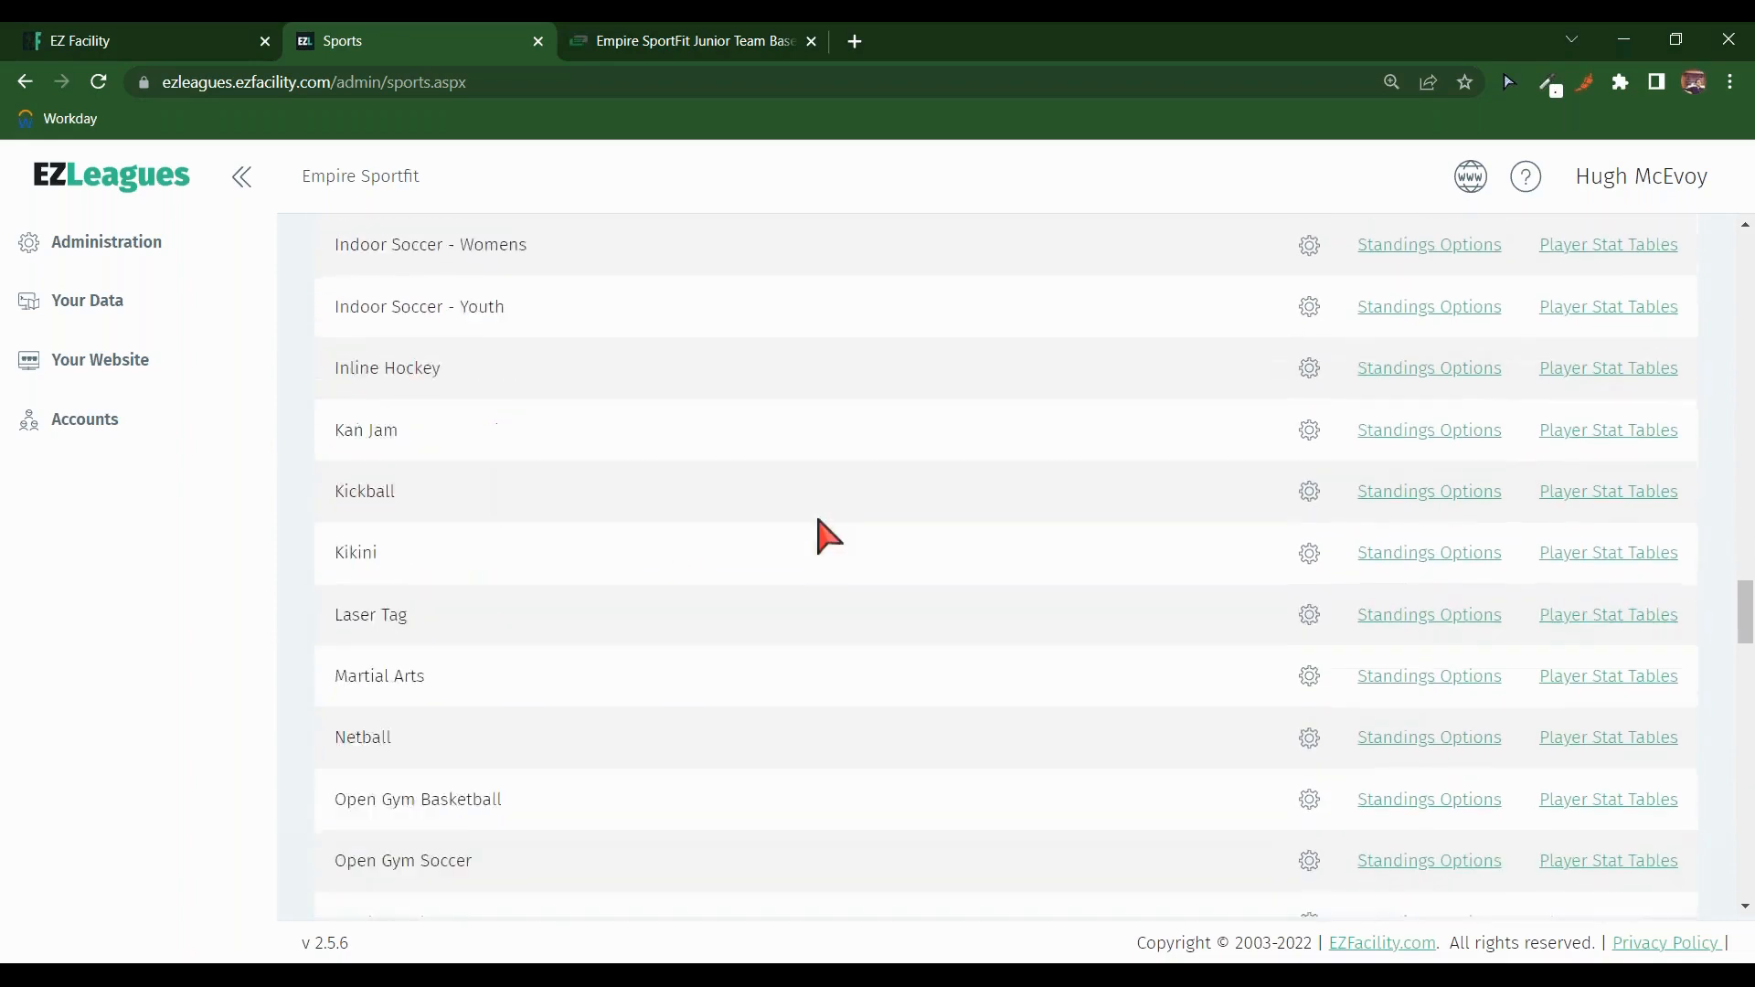
scroll(846, 450, "down", 6)
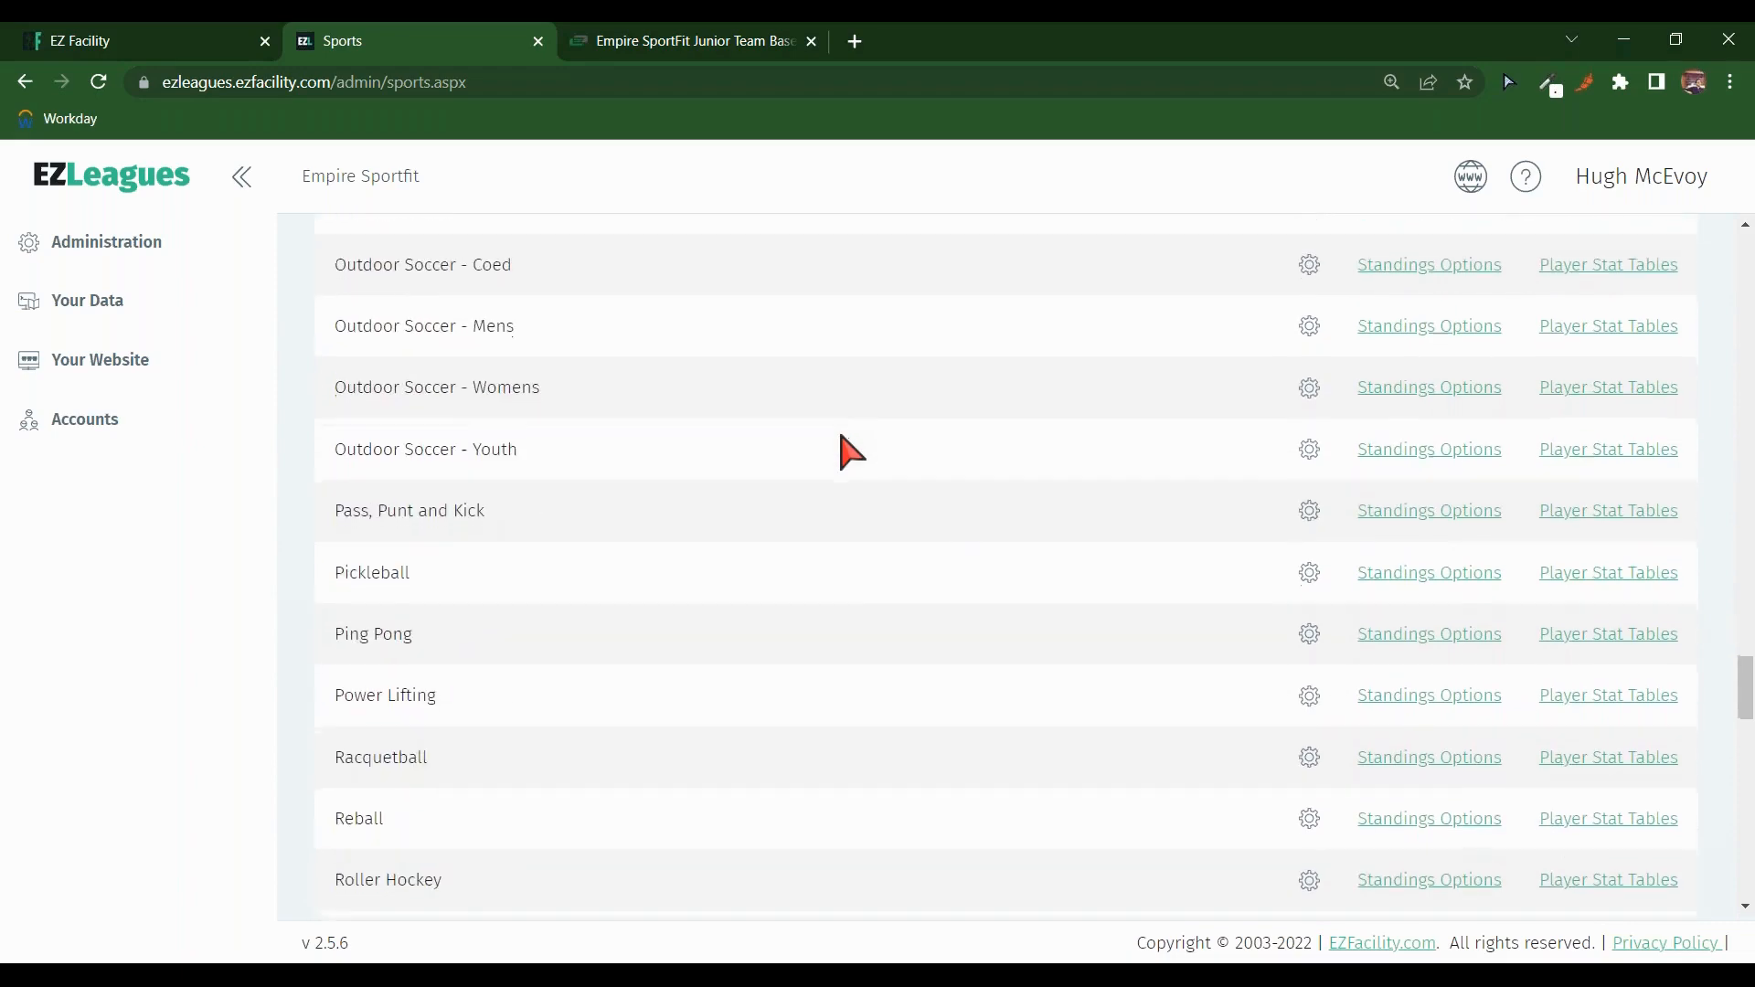
scroll(846, 450, "down", 9)
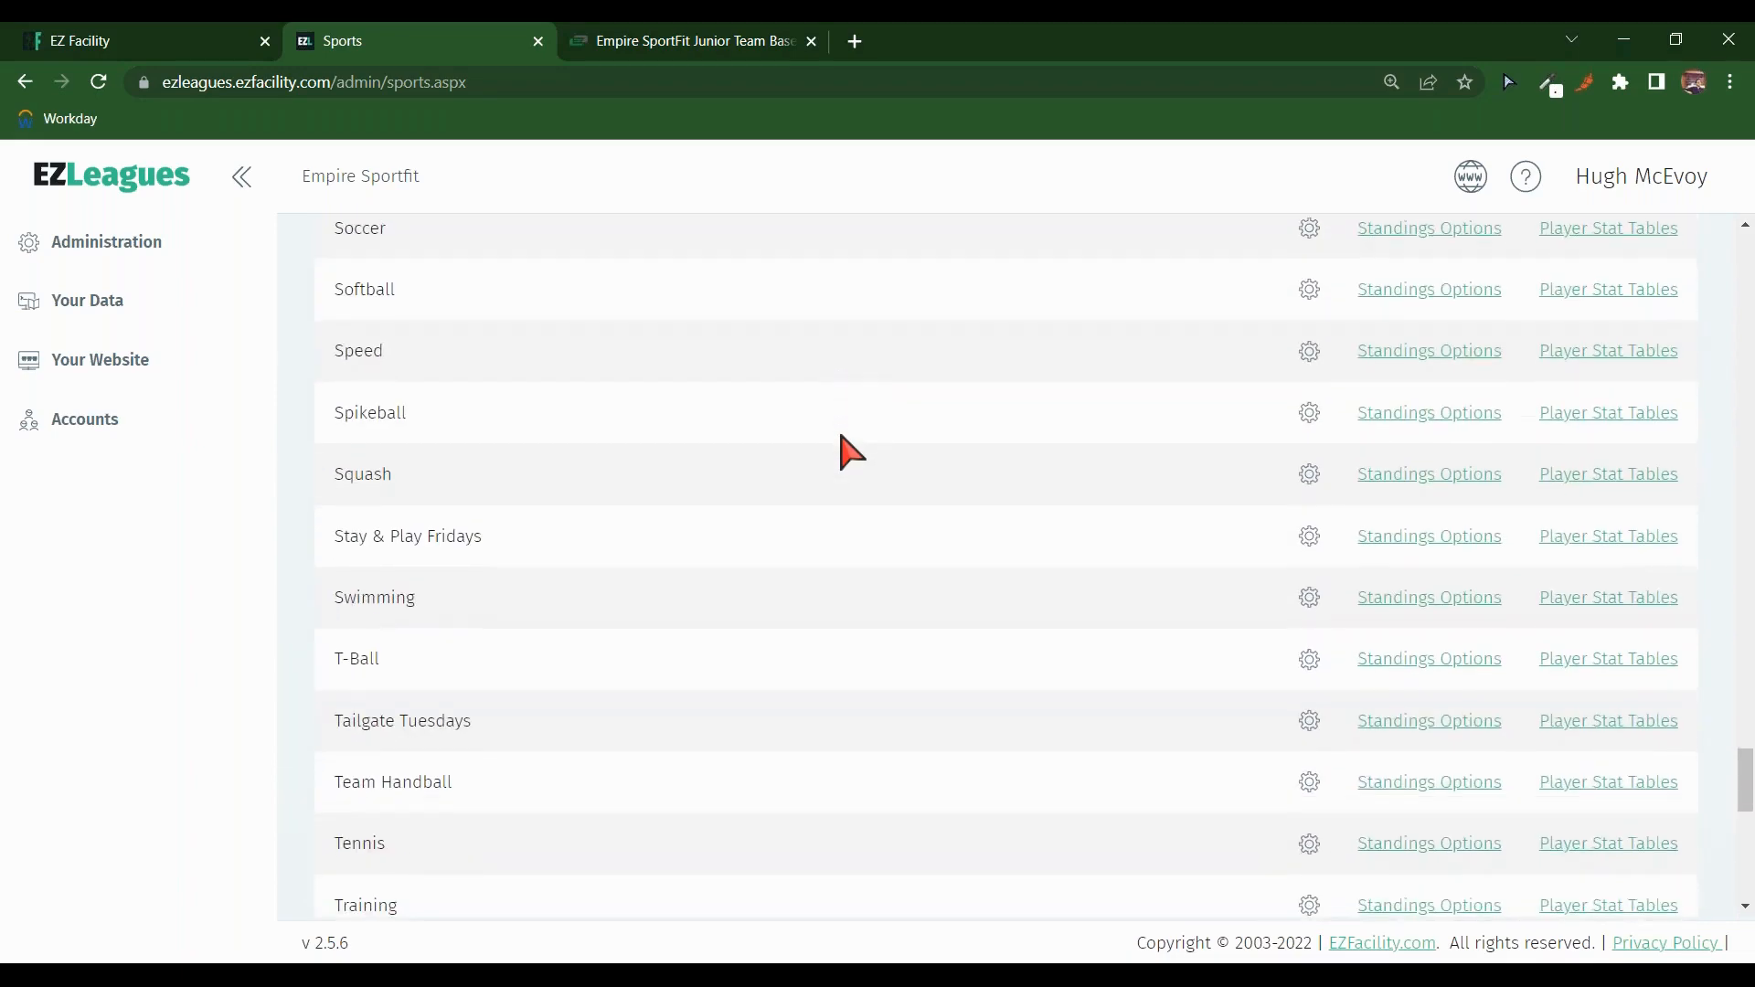
scroll(846, 450, "down", 3)
scroll(851, 450, "down", 5)
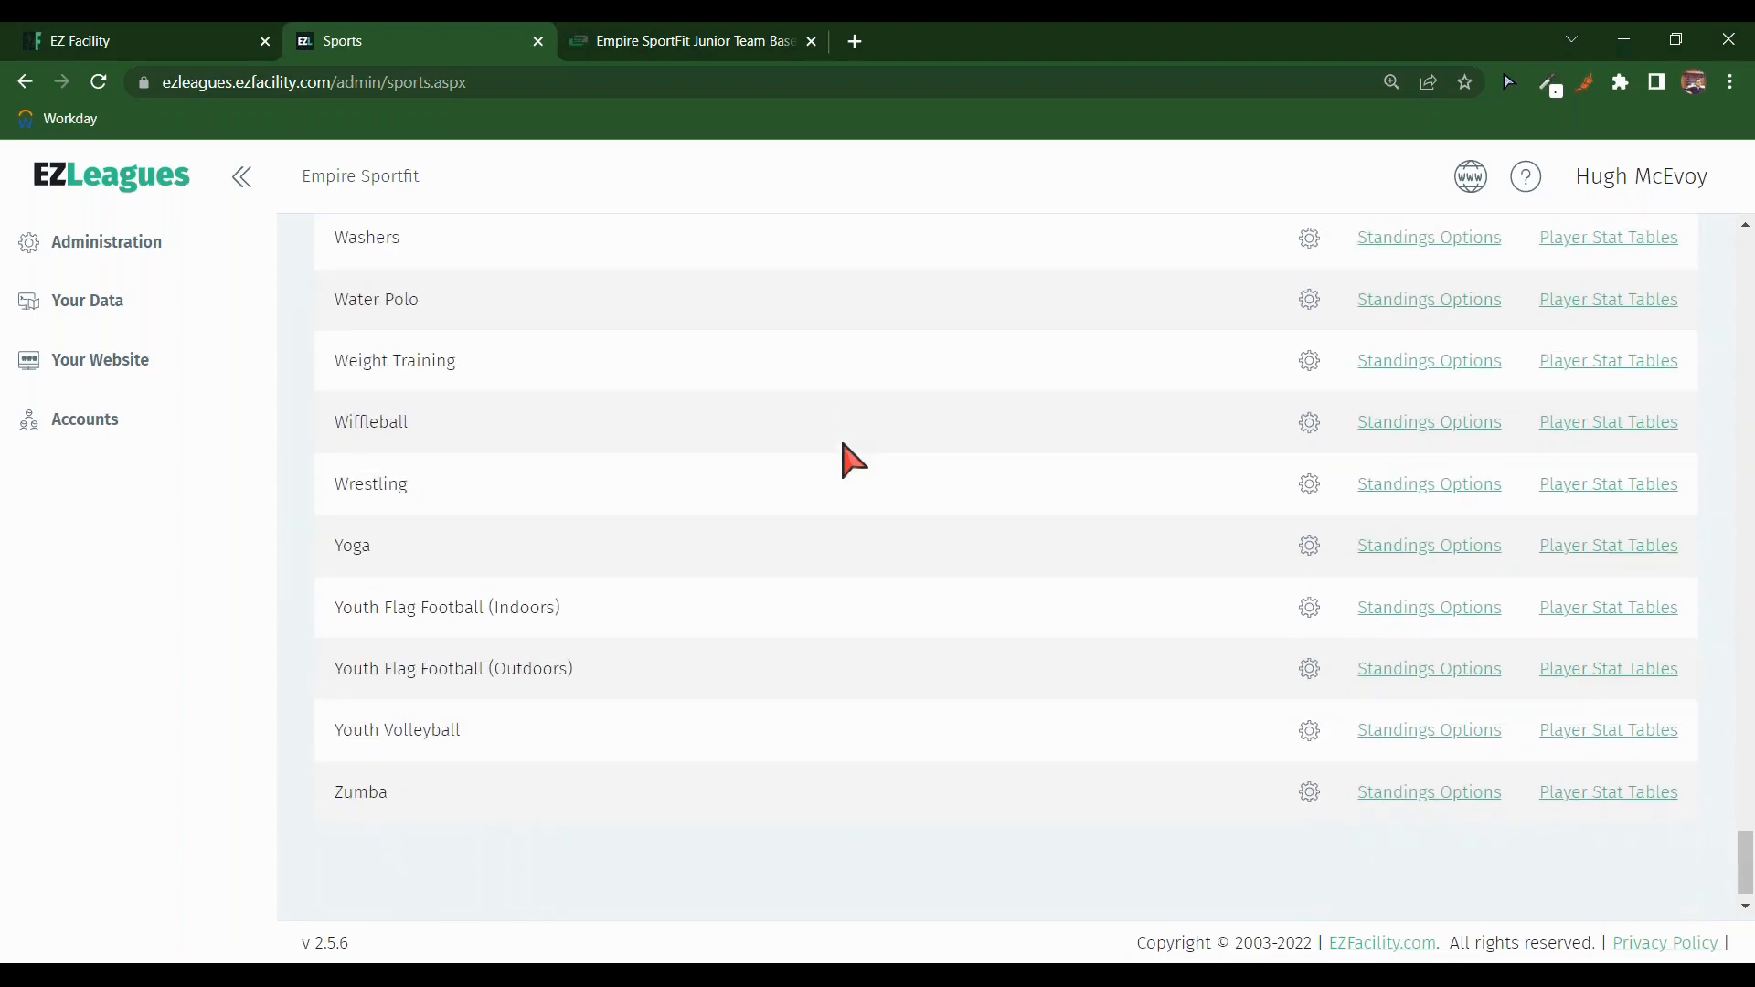
scroll(842, 457, "up", 18)
scroll(843, 460, "up", 5)
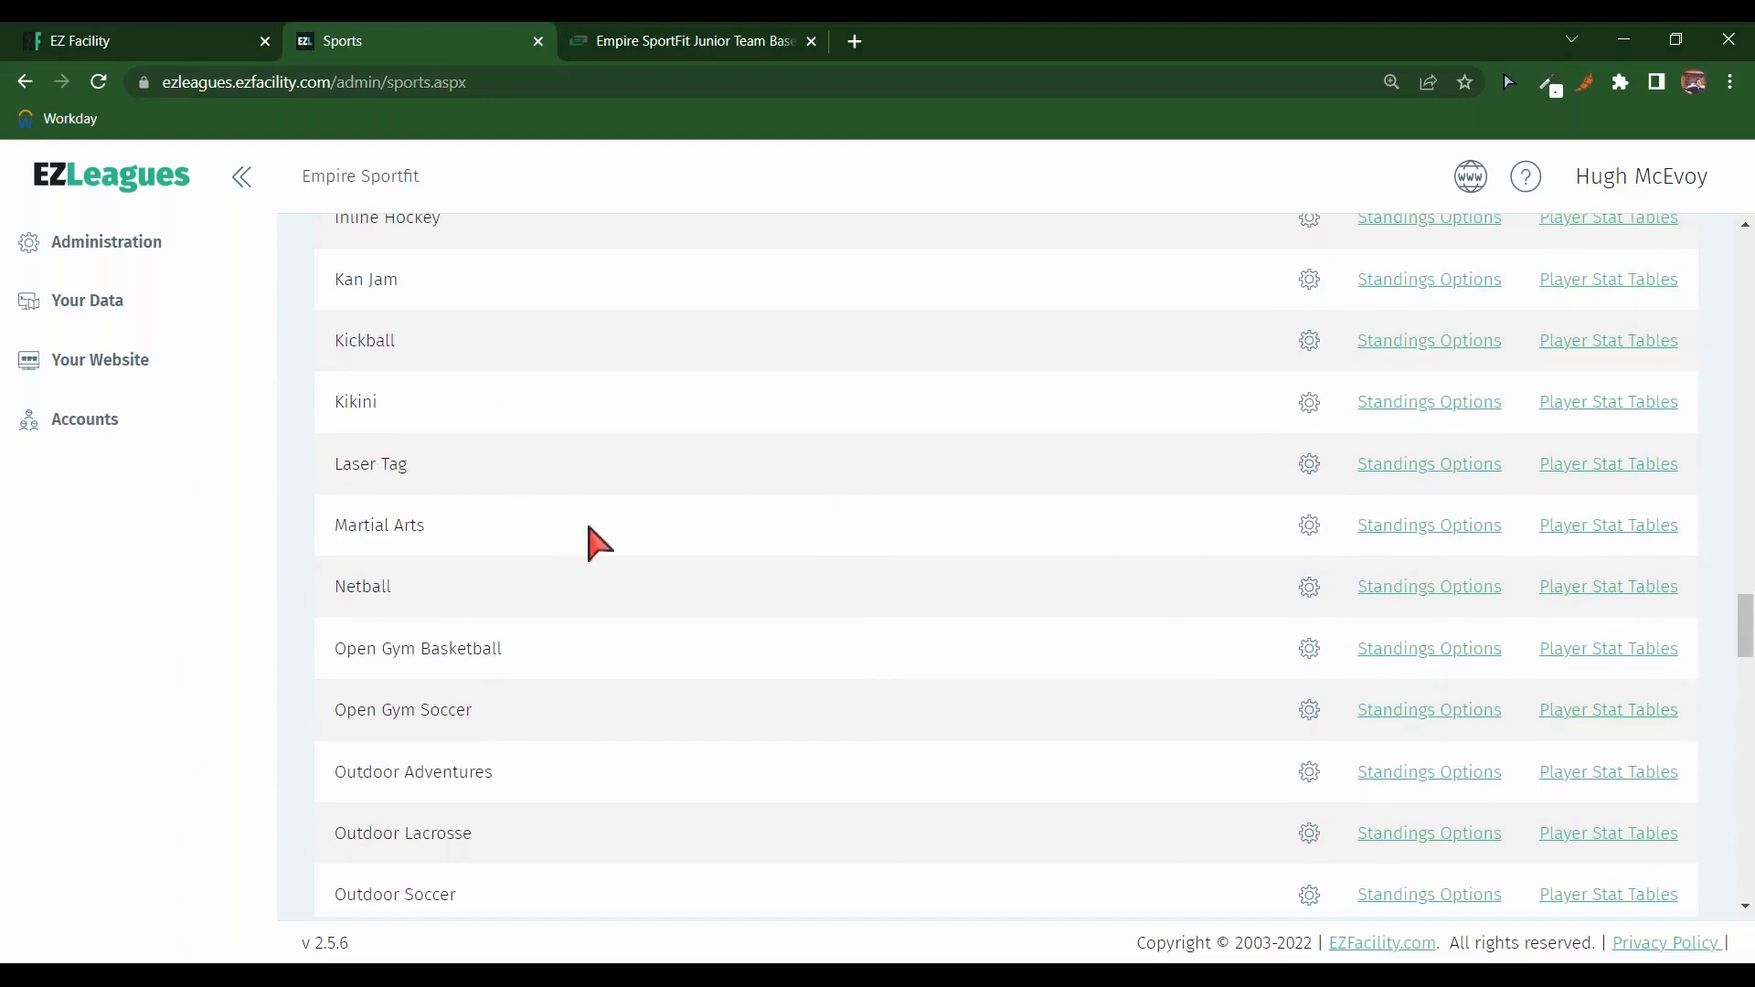
scroll(595, 540, "up", 3)
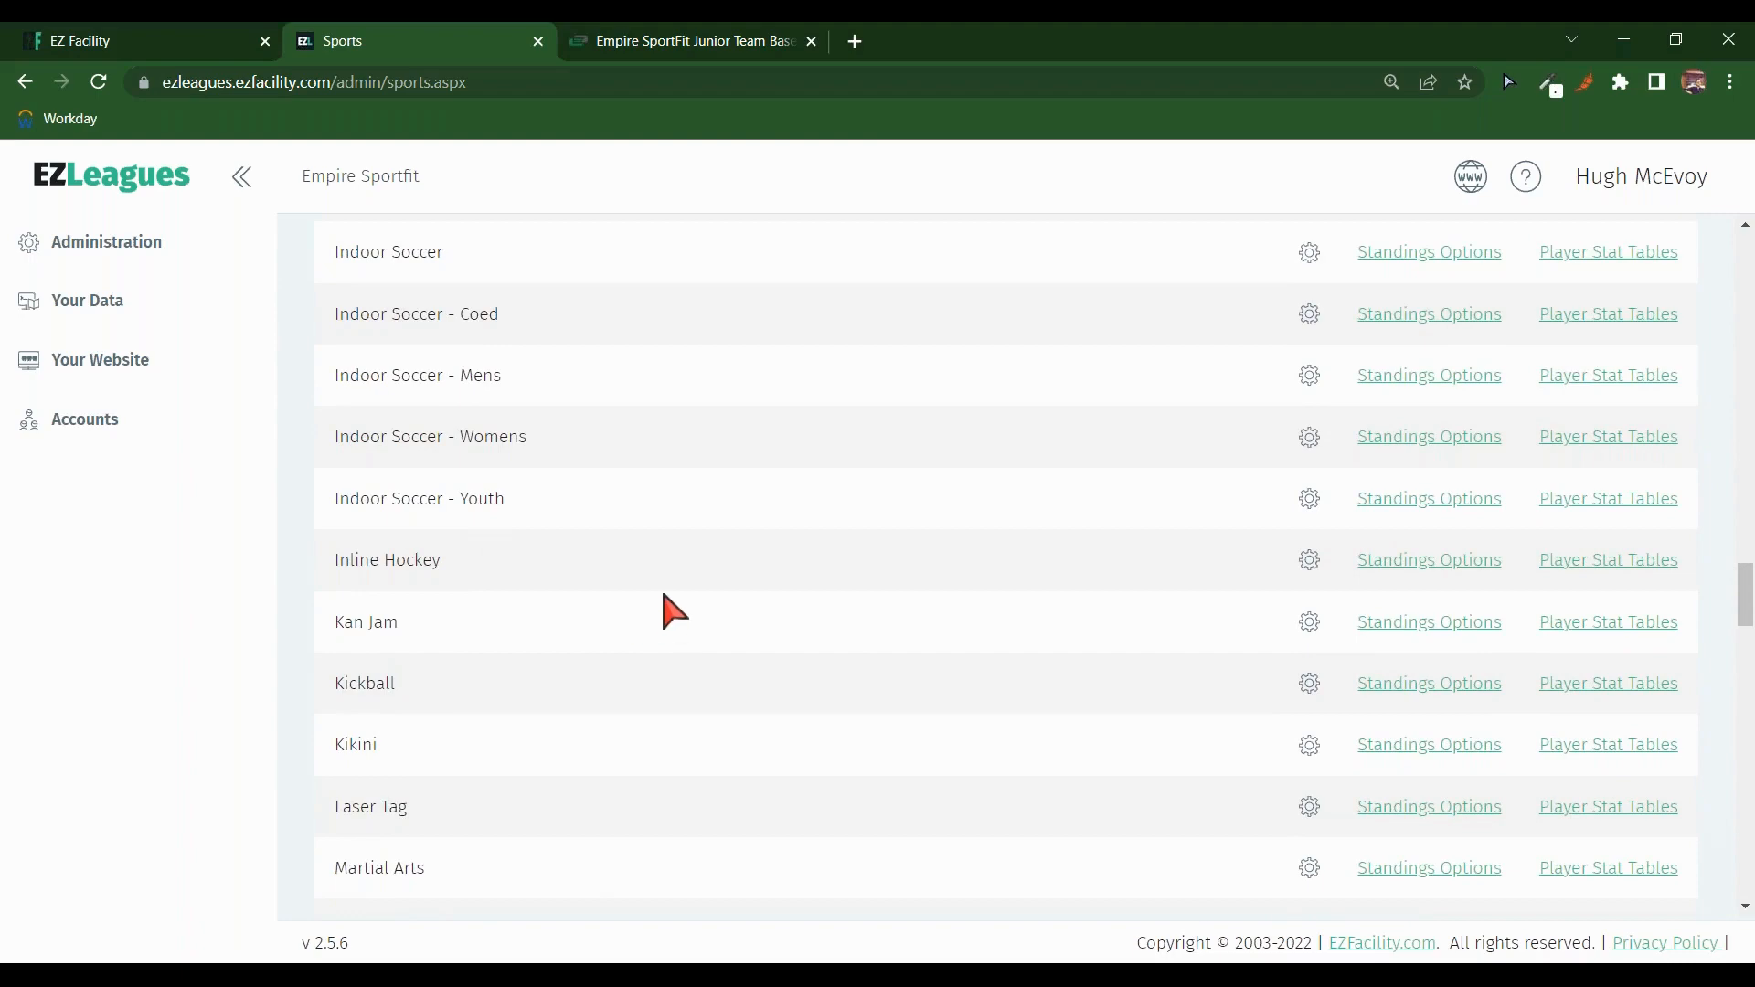
Step: Switch from the sports list to EZFacility and open its online support help center
scroll(677, 606, "up", 3)
scroll(683, 606, "up", 15)
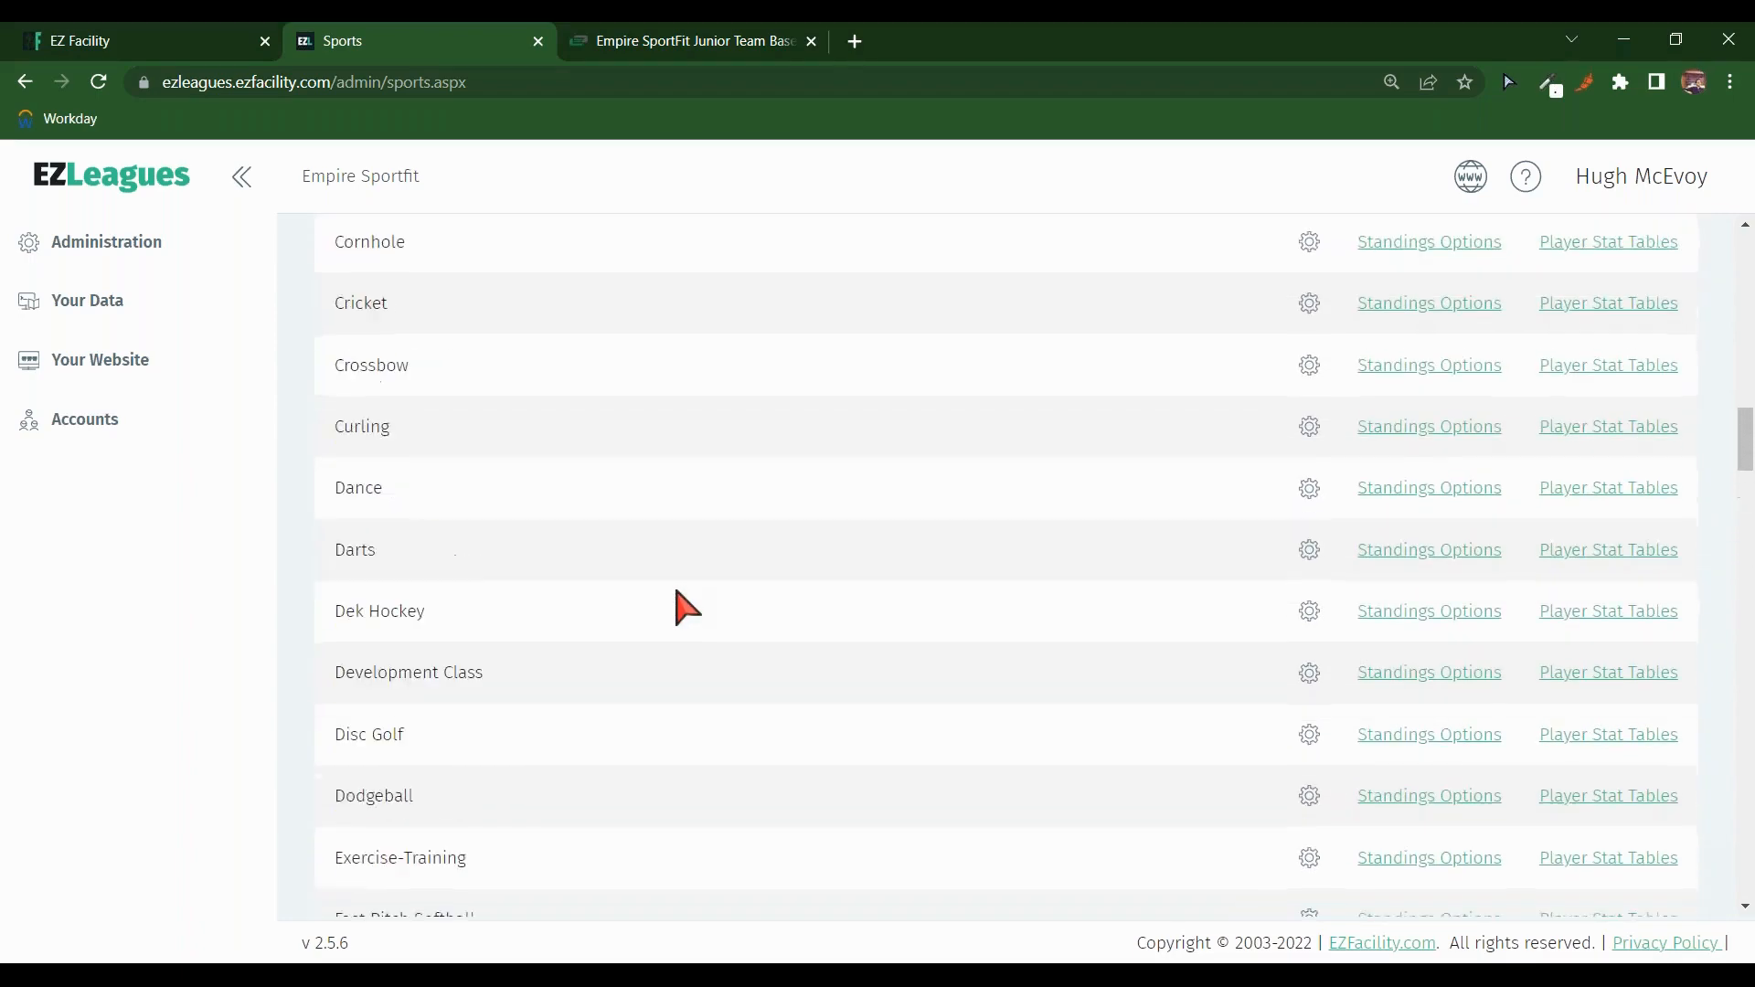
scroll(686, 606, "up", 10)
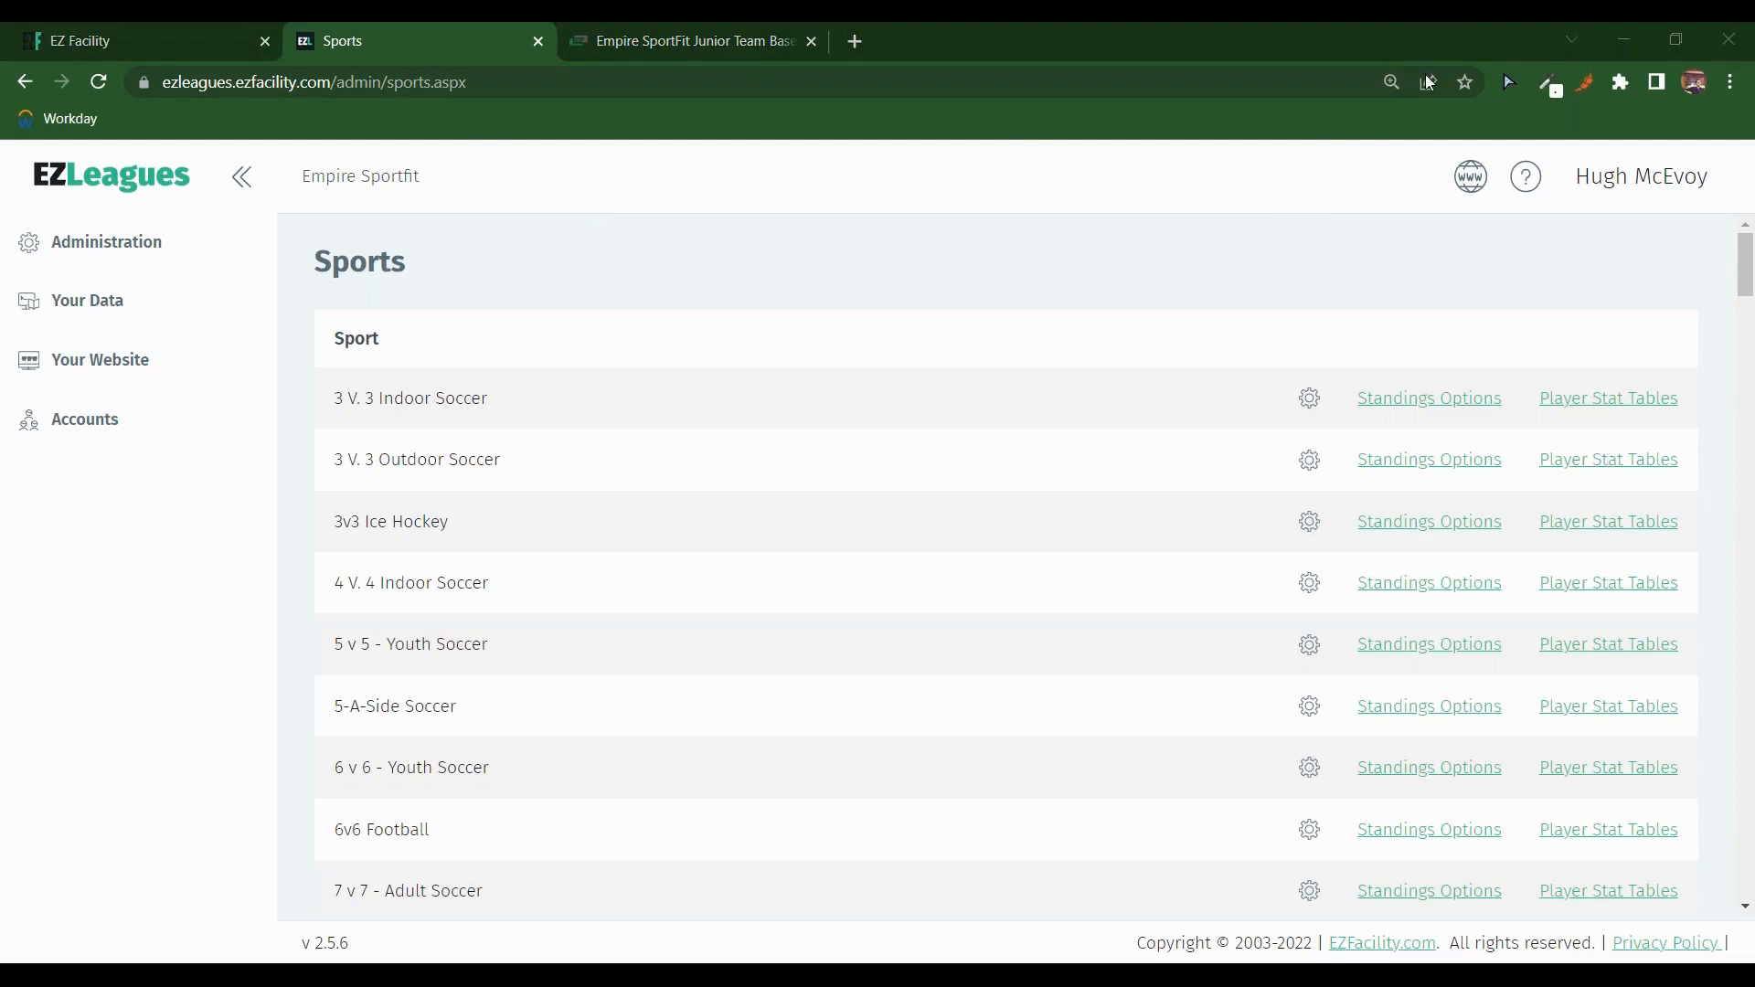
left_click(200, 30)
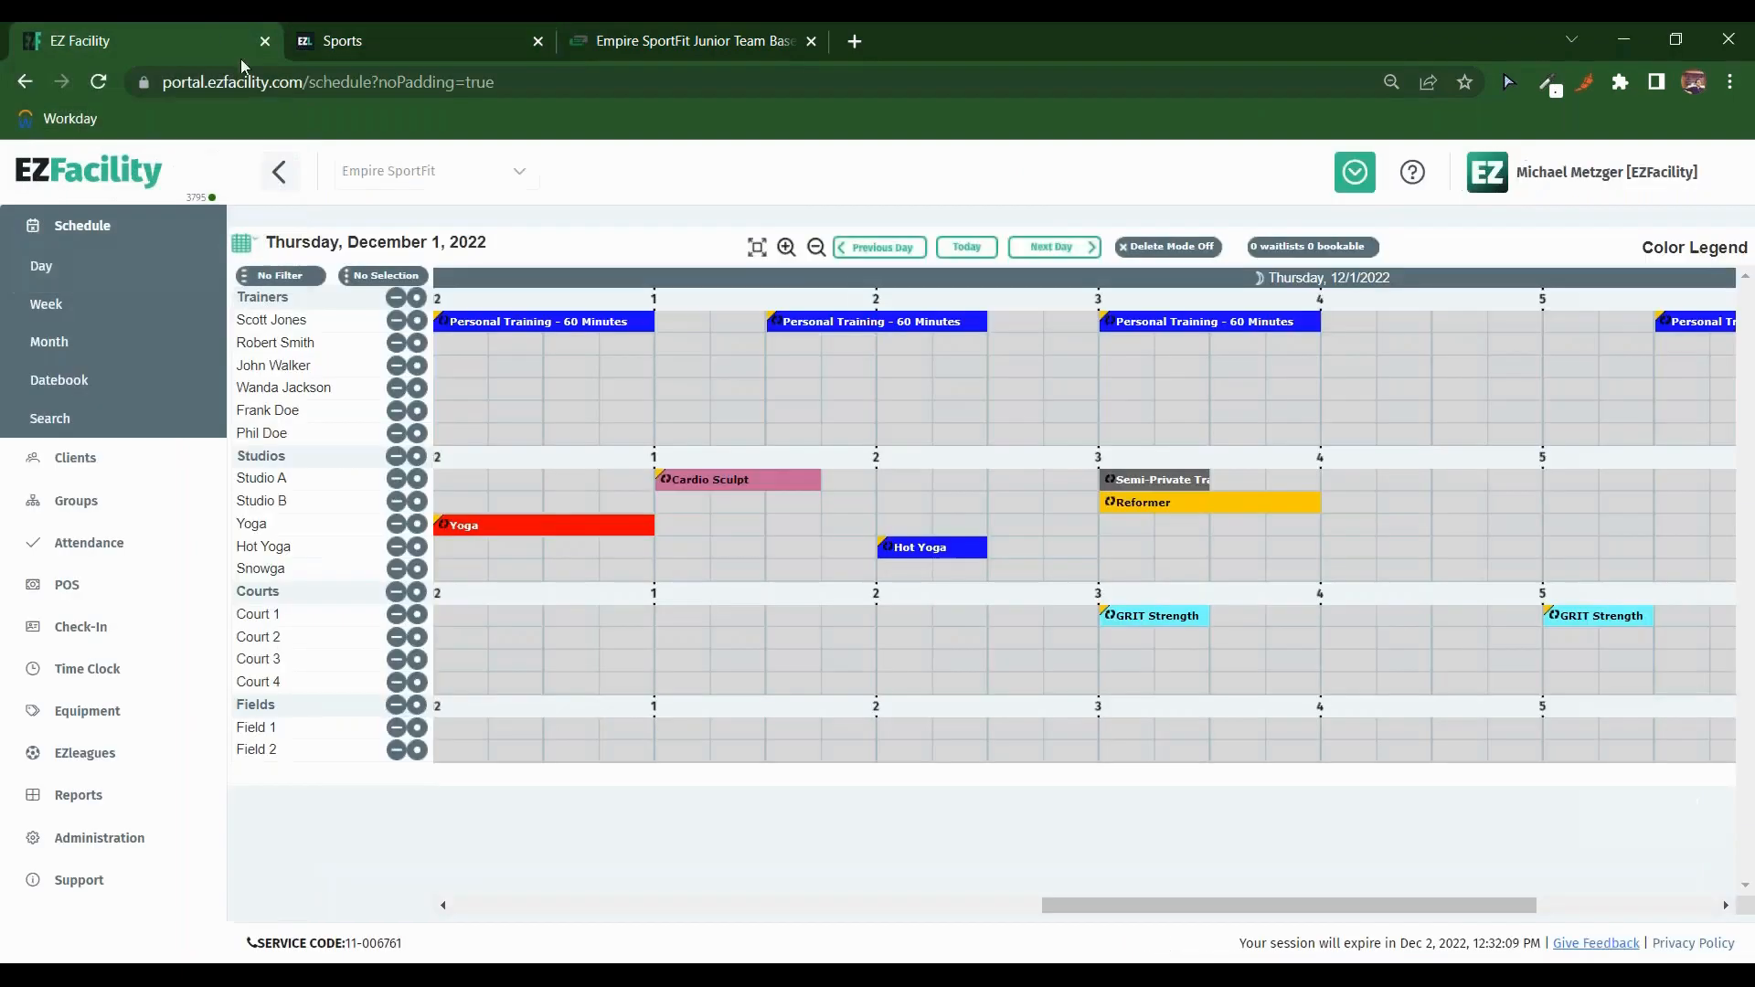
left_click(1426, 180)
left_click(573, 46)
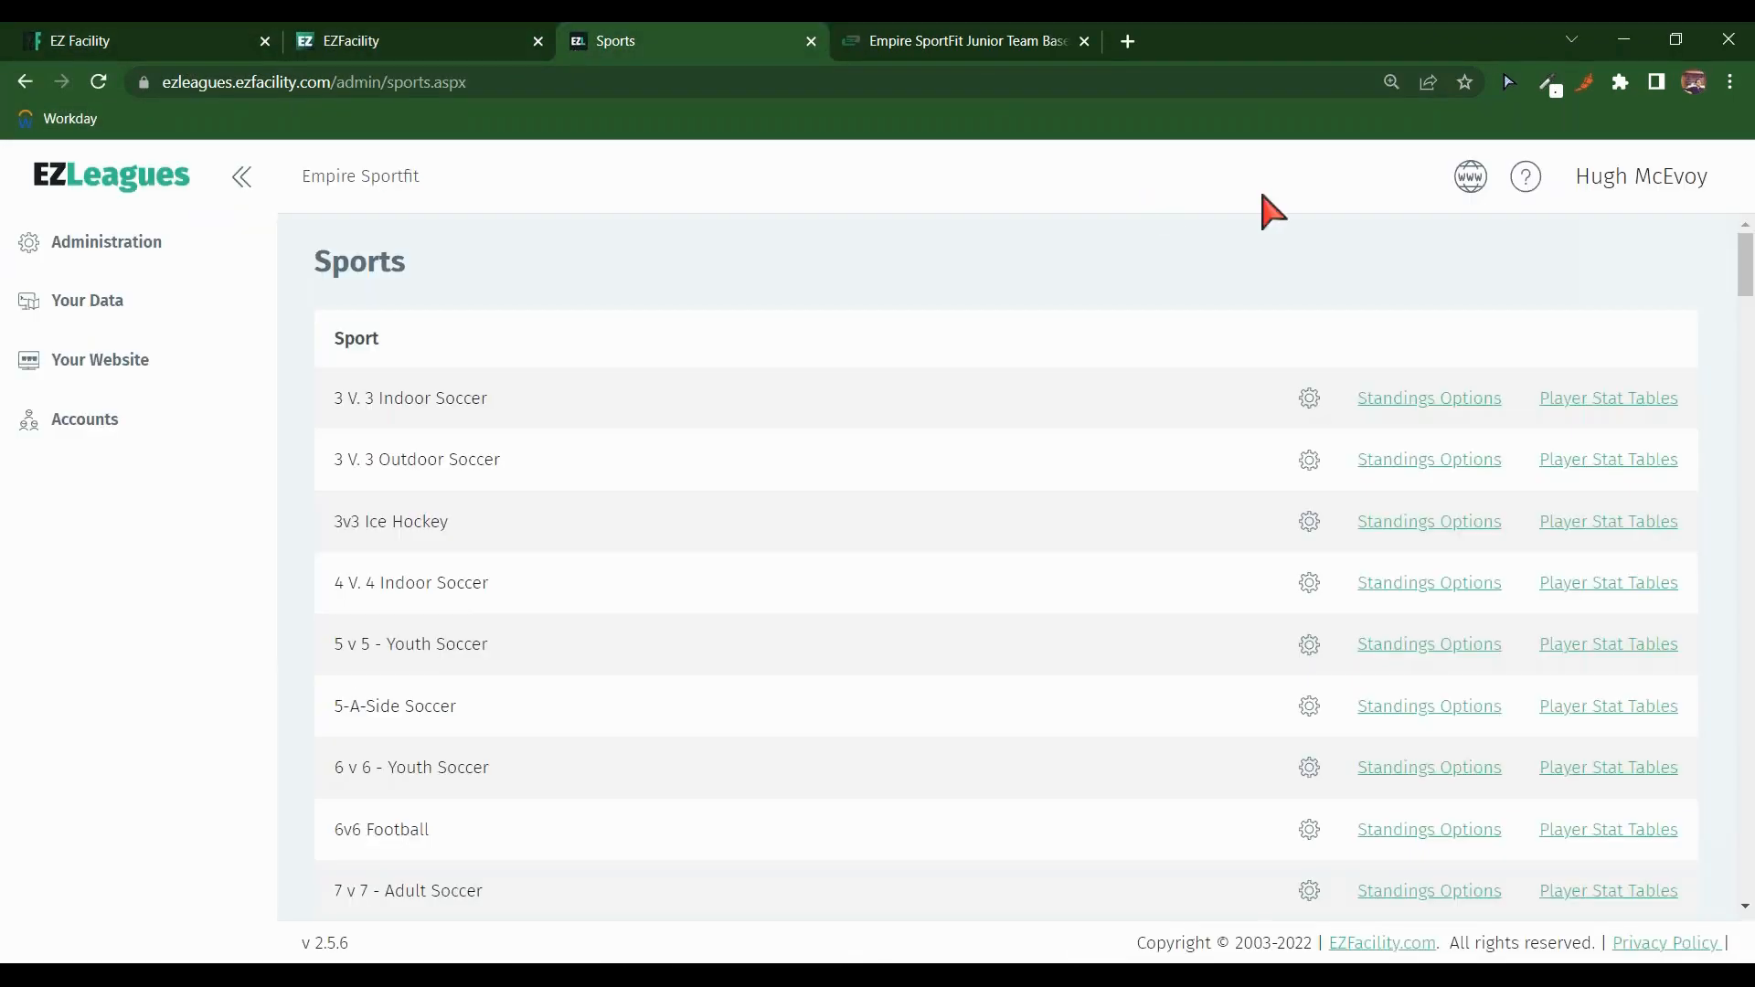
left_click(336, 41)
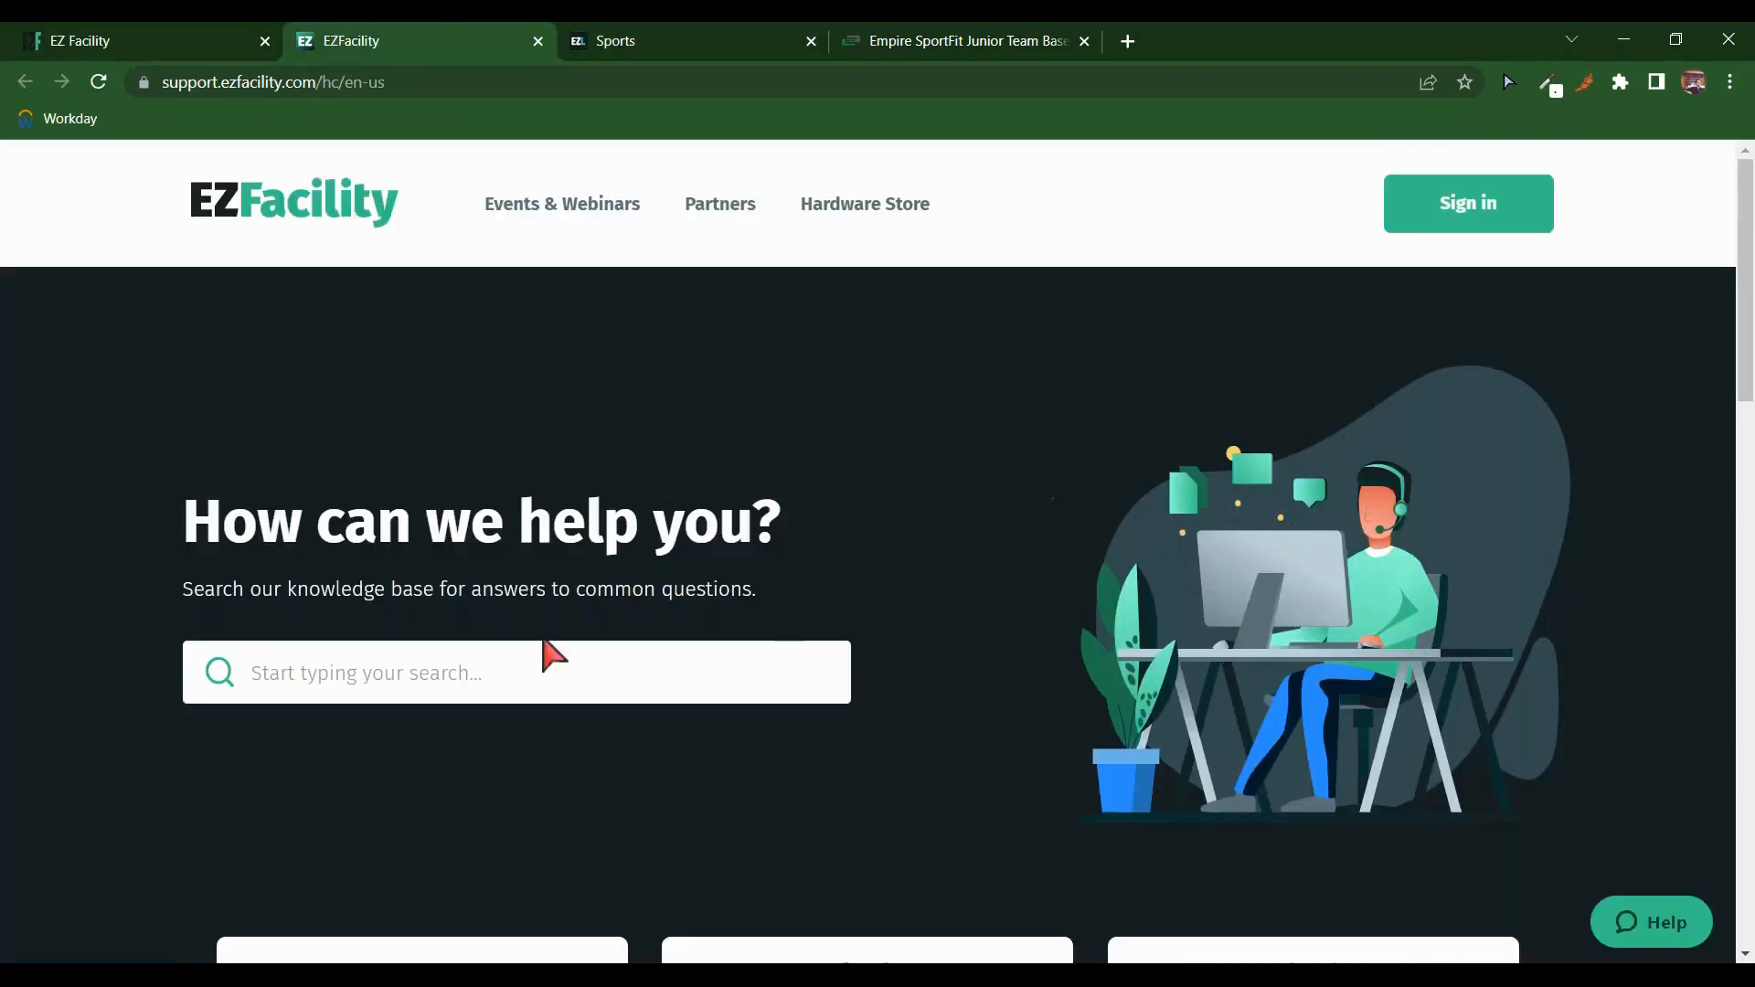
Step: Check the upcoming webinars on the help center's Events & Webinars page, and close that page to return to EZLeagues
left_click(547, 210)
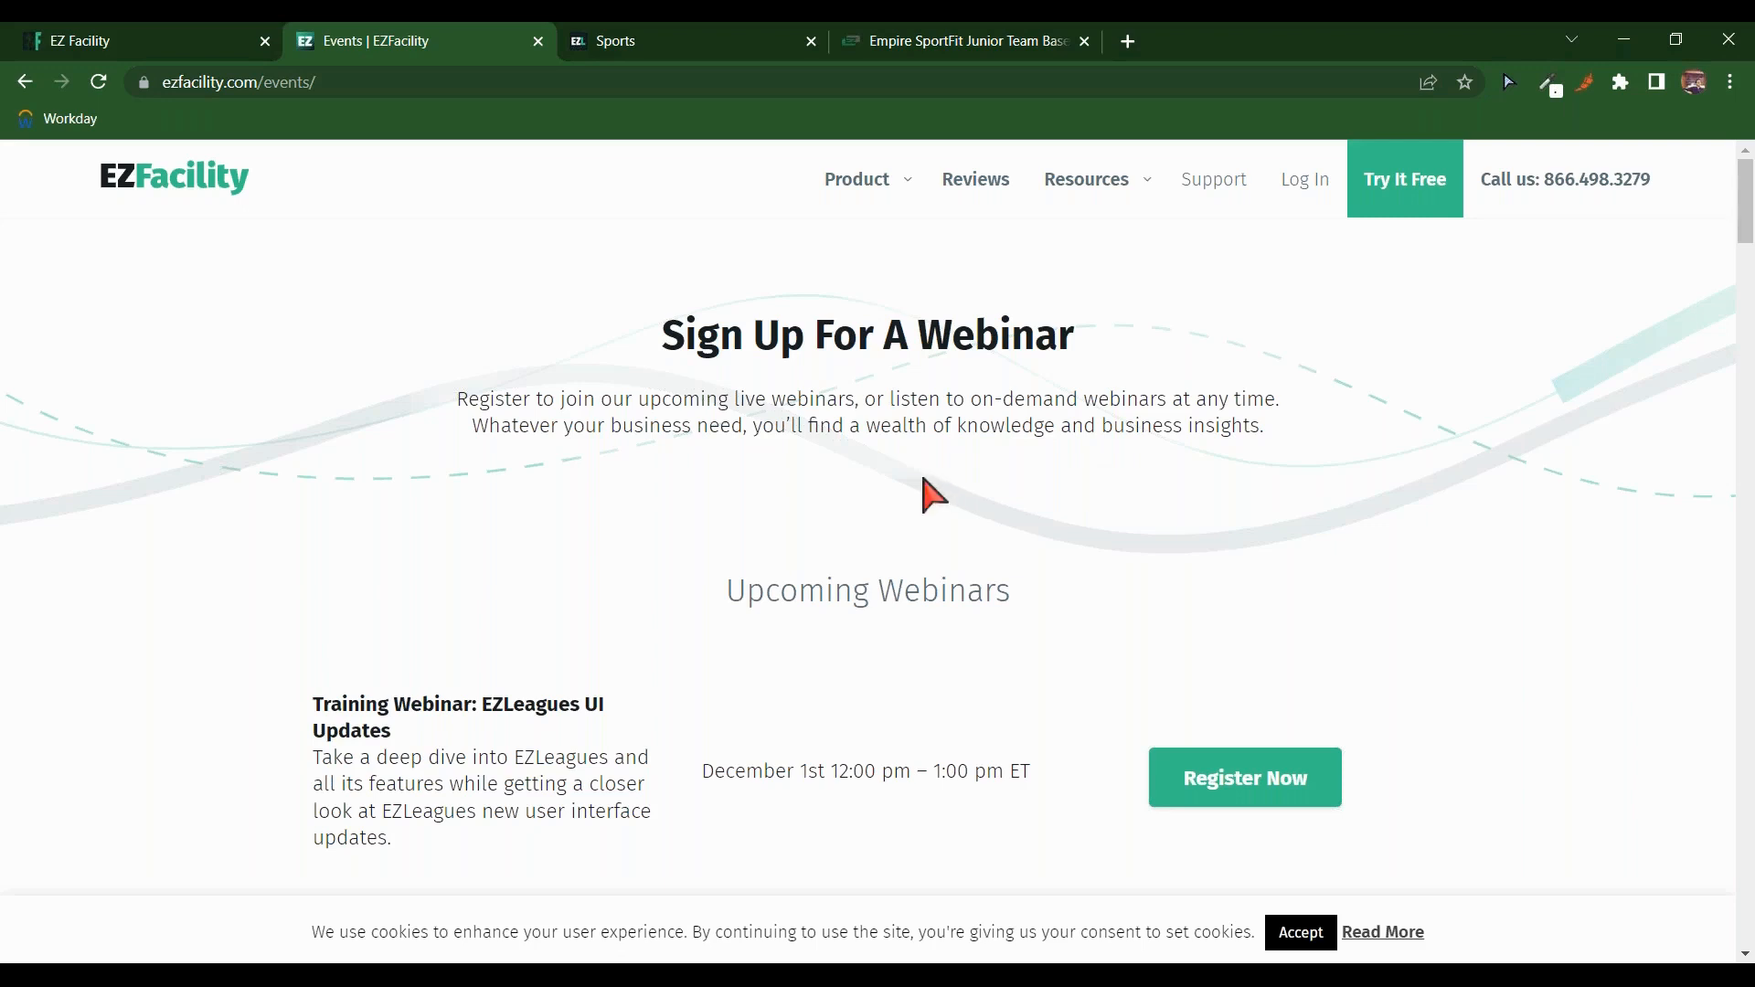
scroll(932, 498, "down", 1)
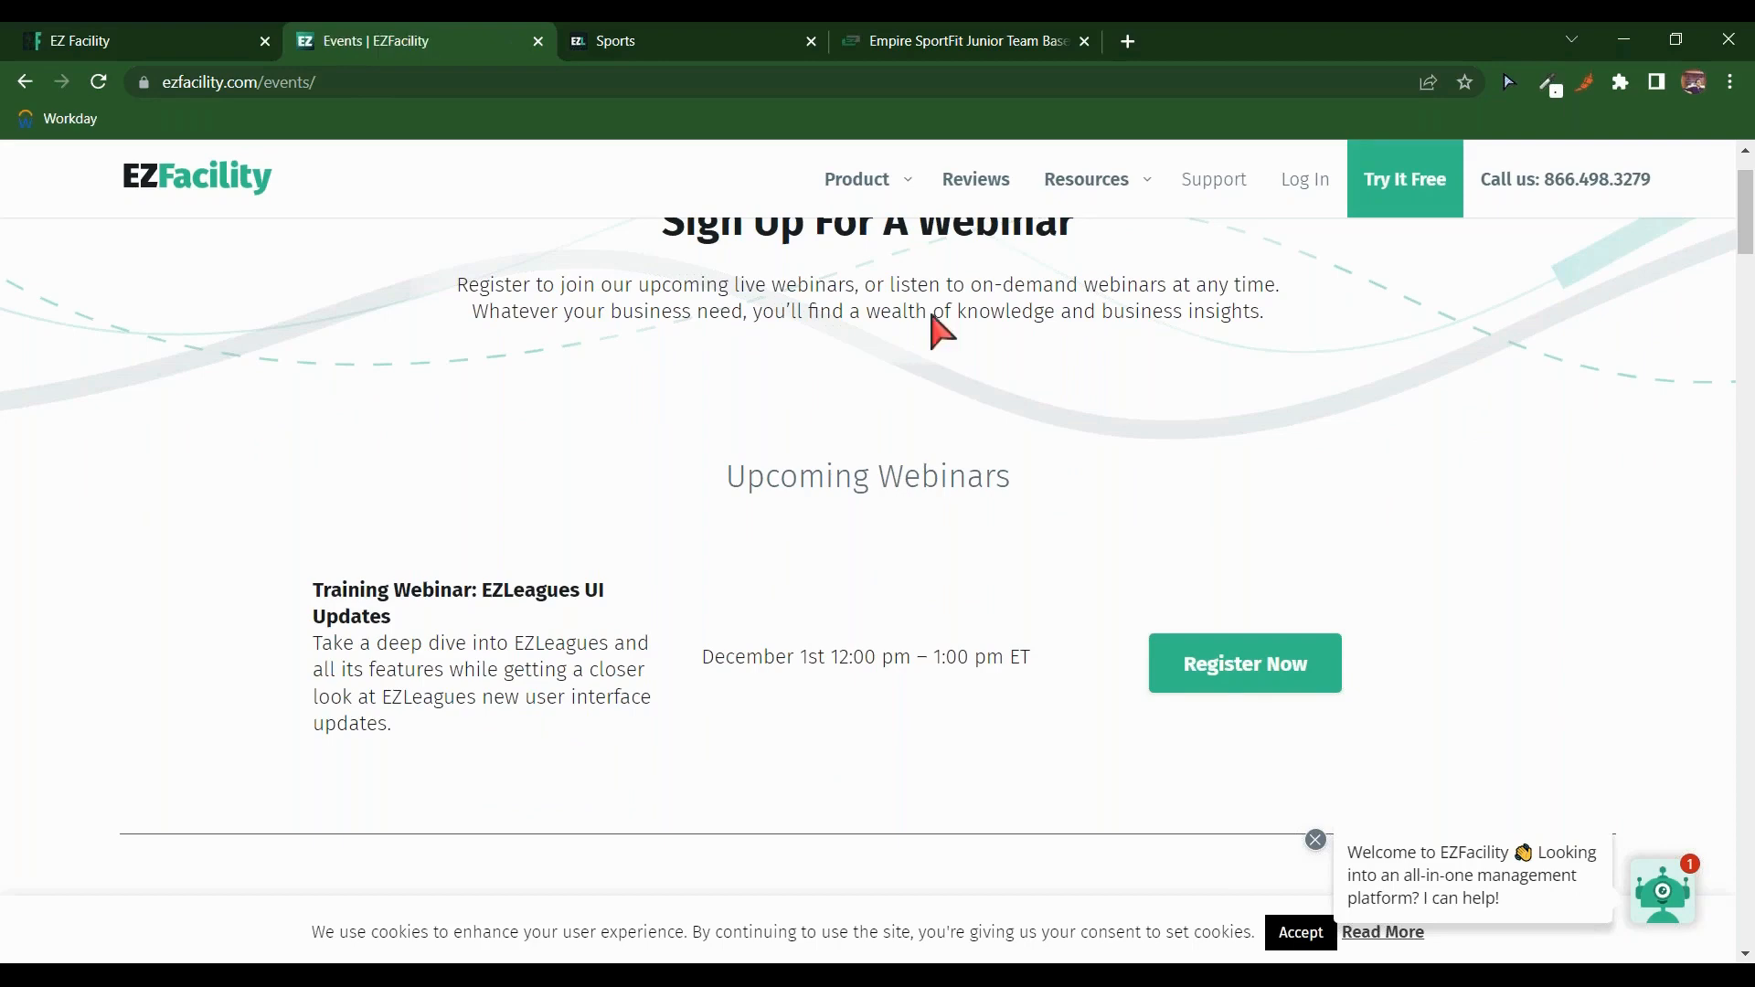
left_click(183, 53)
left_click(639, 42)
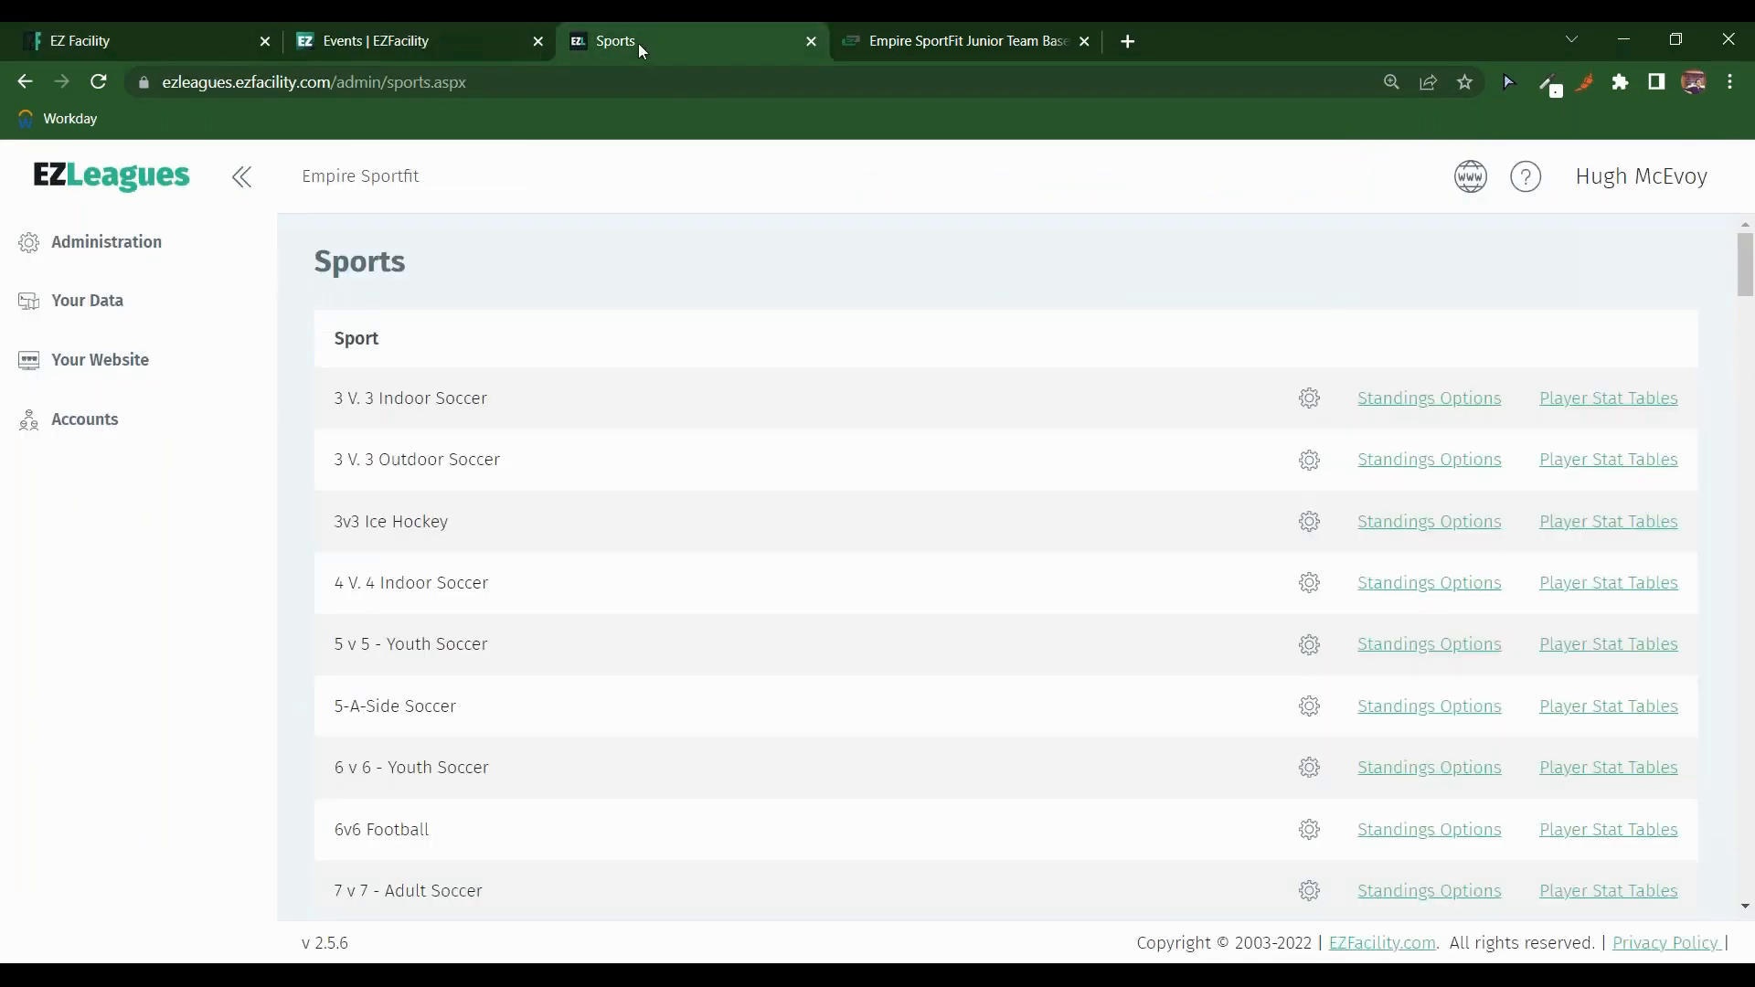
left_click(537, 41)
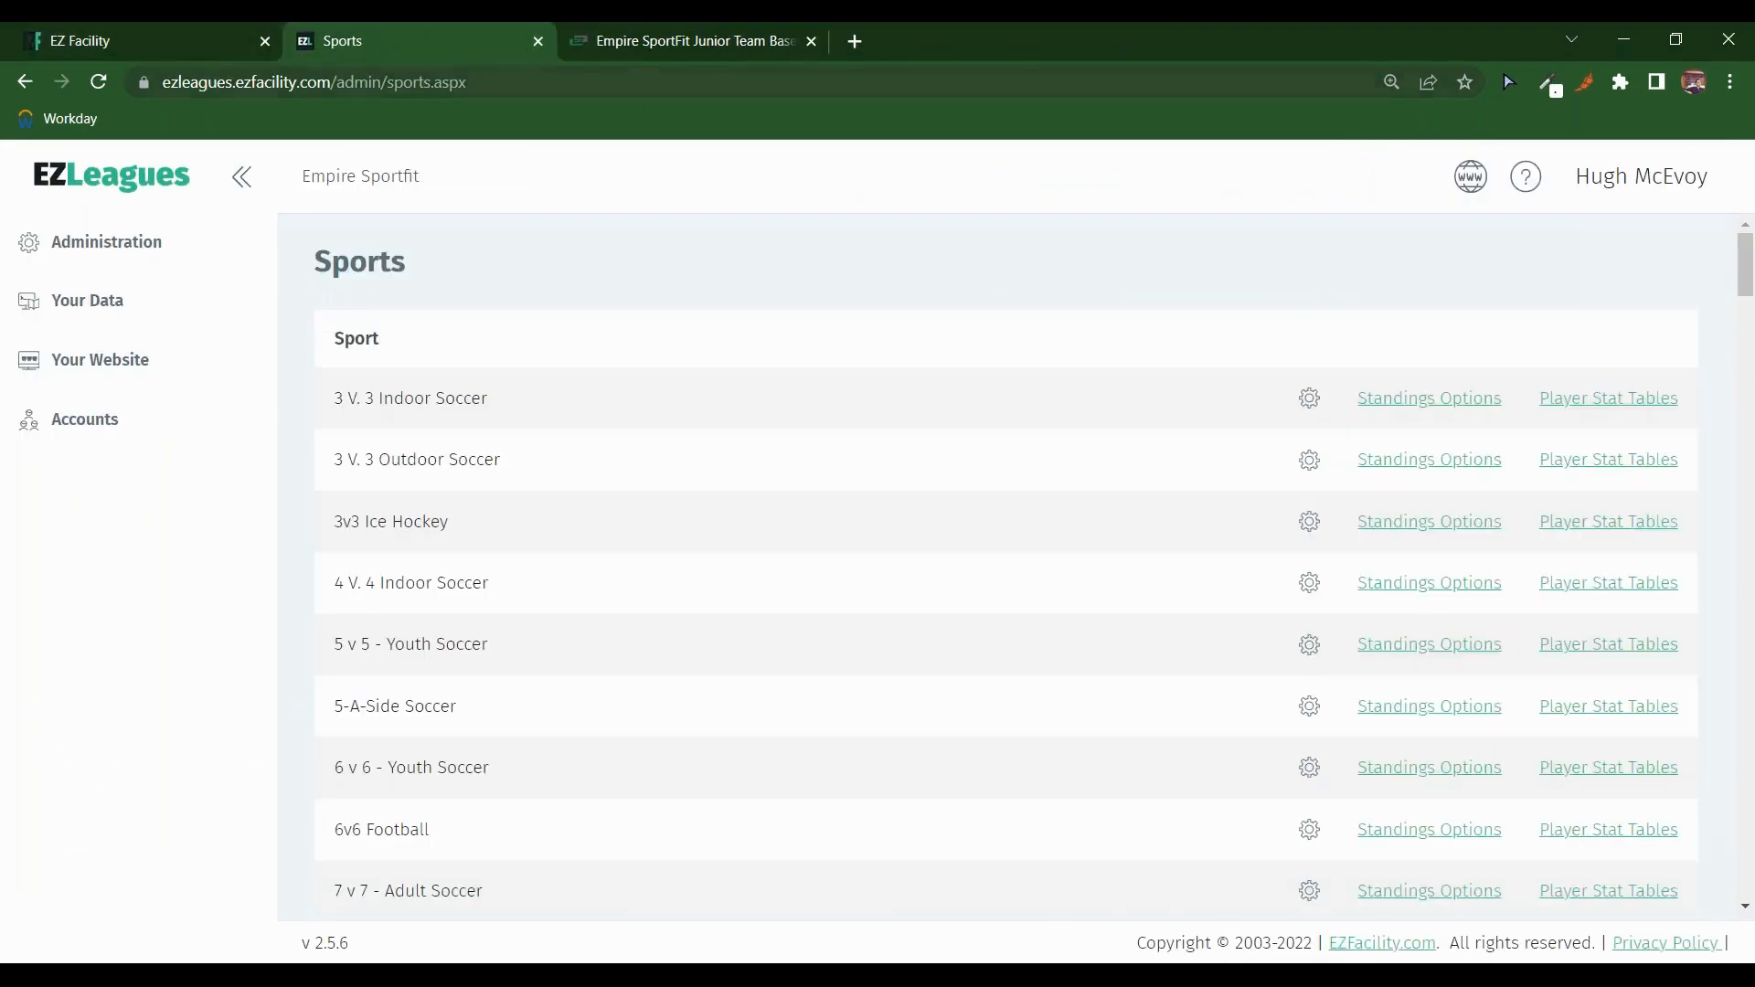
Step: Switch to the public league website and review the Empire SportFit Junior Team Baseball Summer Season schedule
left_click(635, 57)
left_click(439, 34)
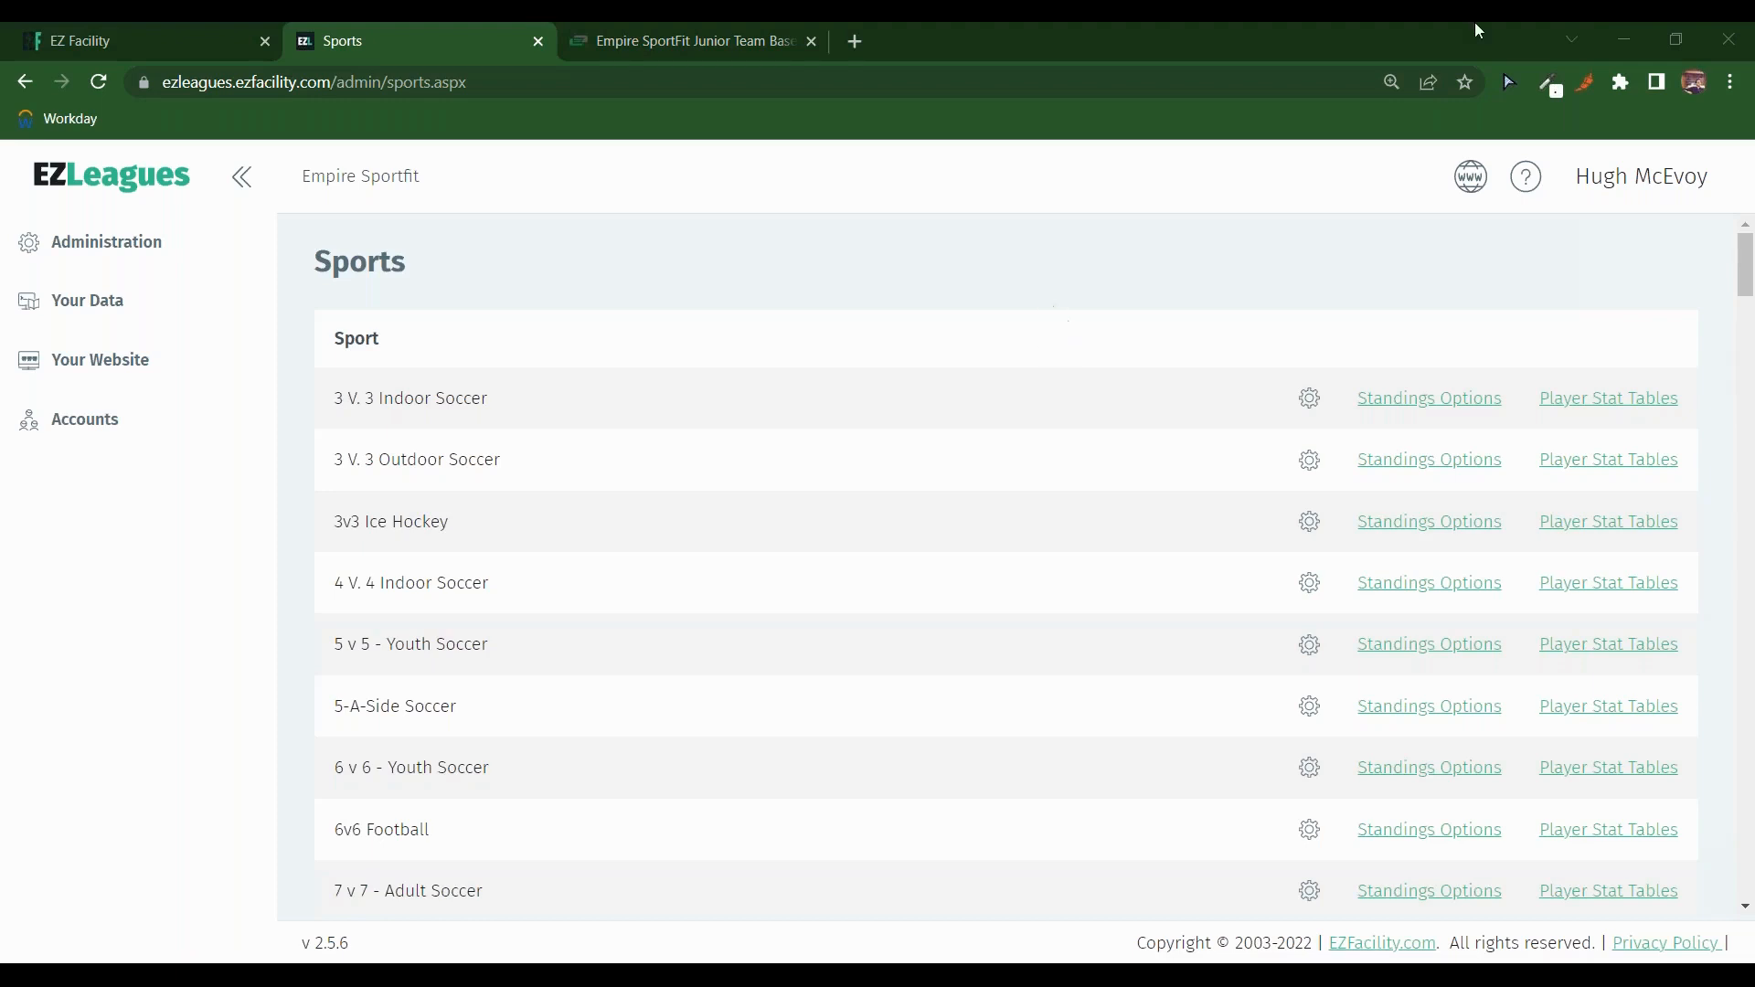
left_click(704, 37)
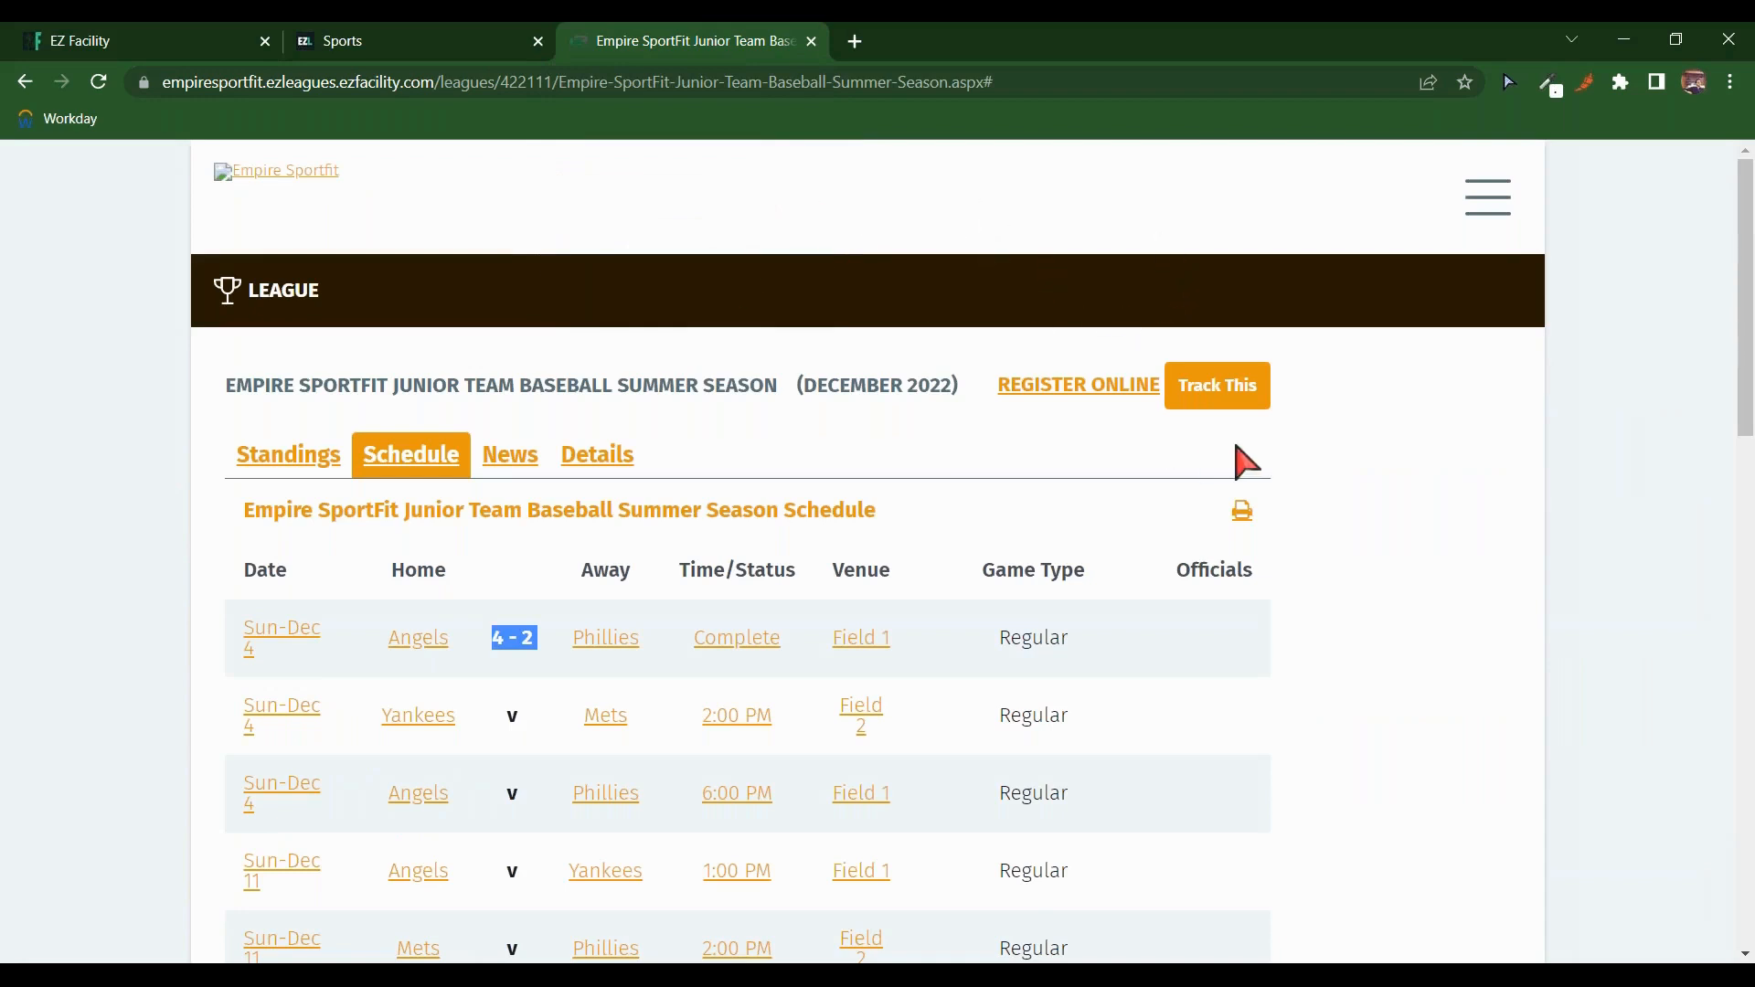
scroll(1324, 466, "down", 3)
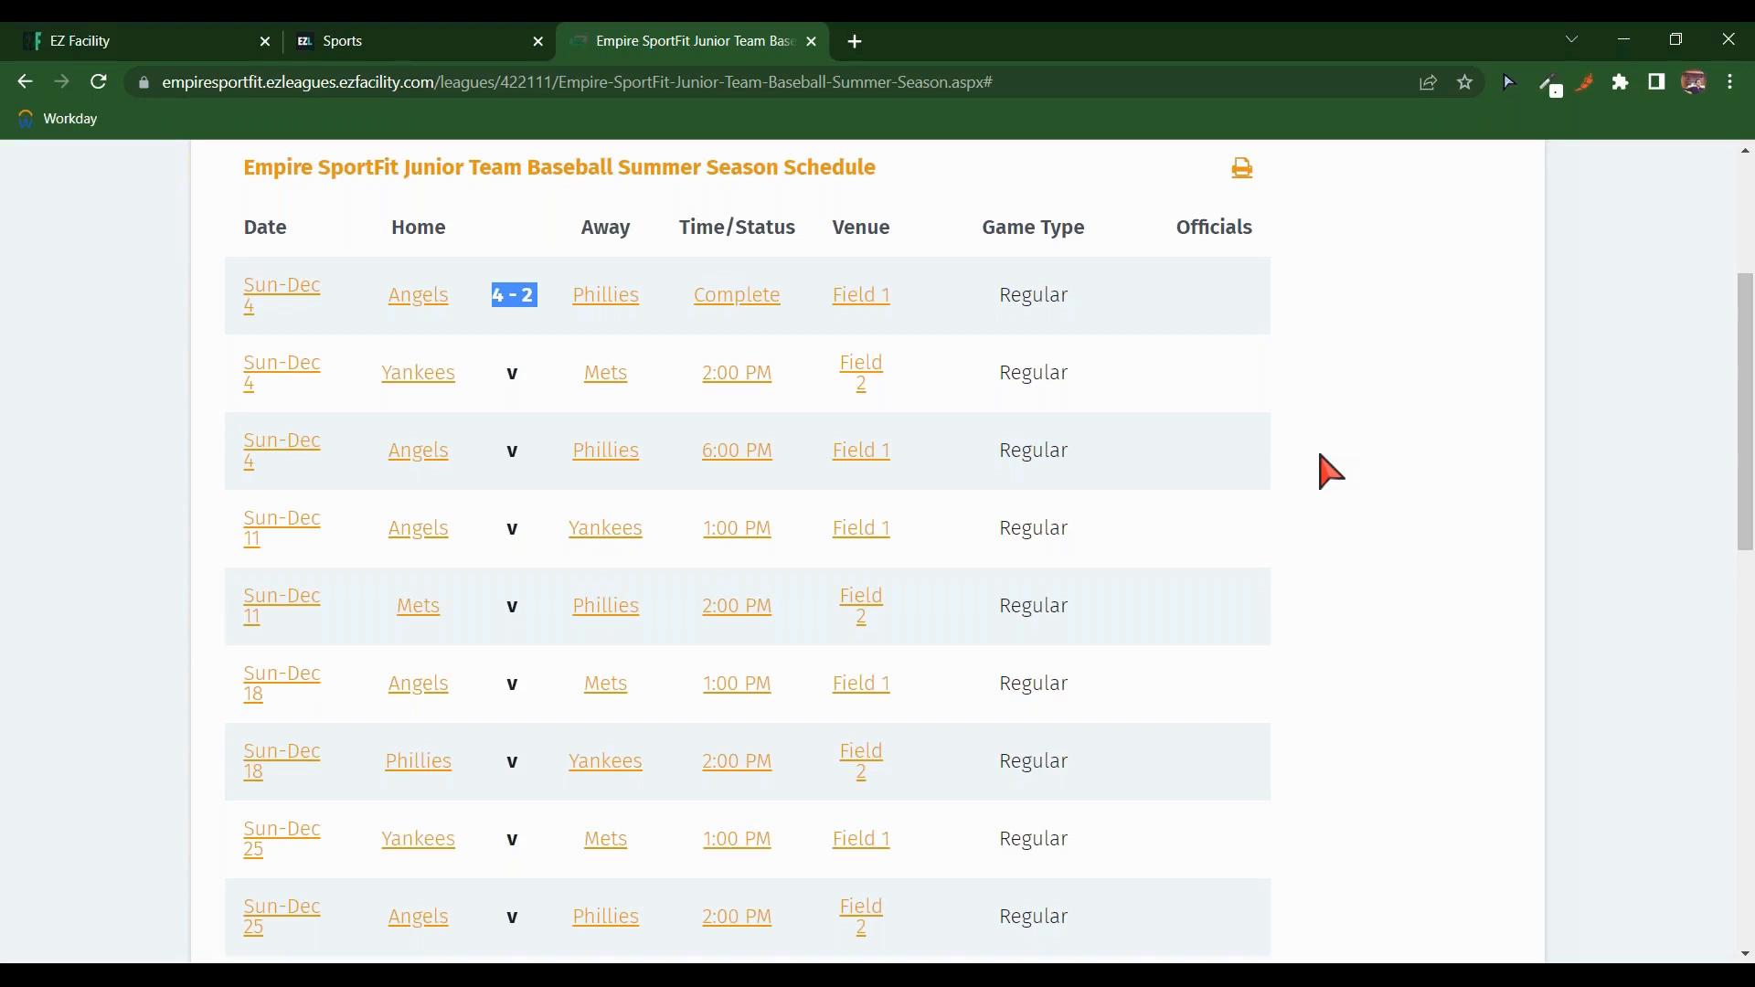
scroll(1332, 471, "up", 4)
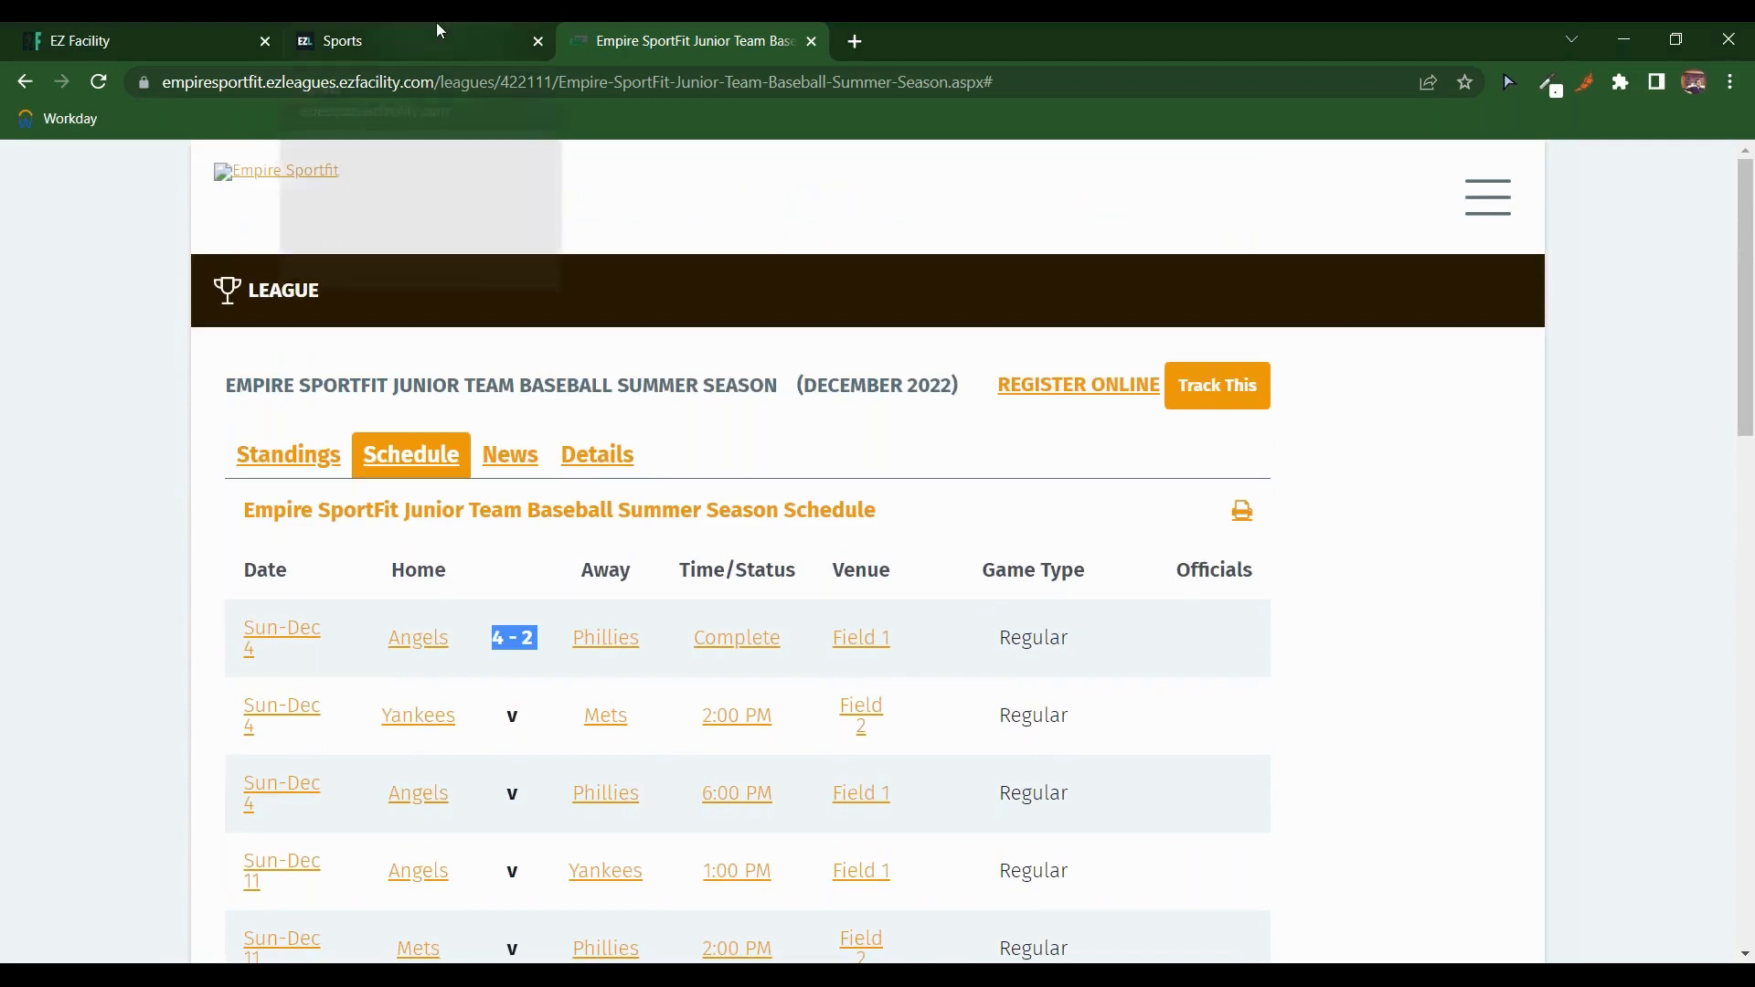
Step: Switch to EZFacility and try its feedback form with rating 5, General Feedback and Report a Bug, closing it without submitting
left_click(152, 33)
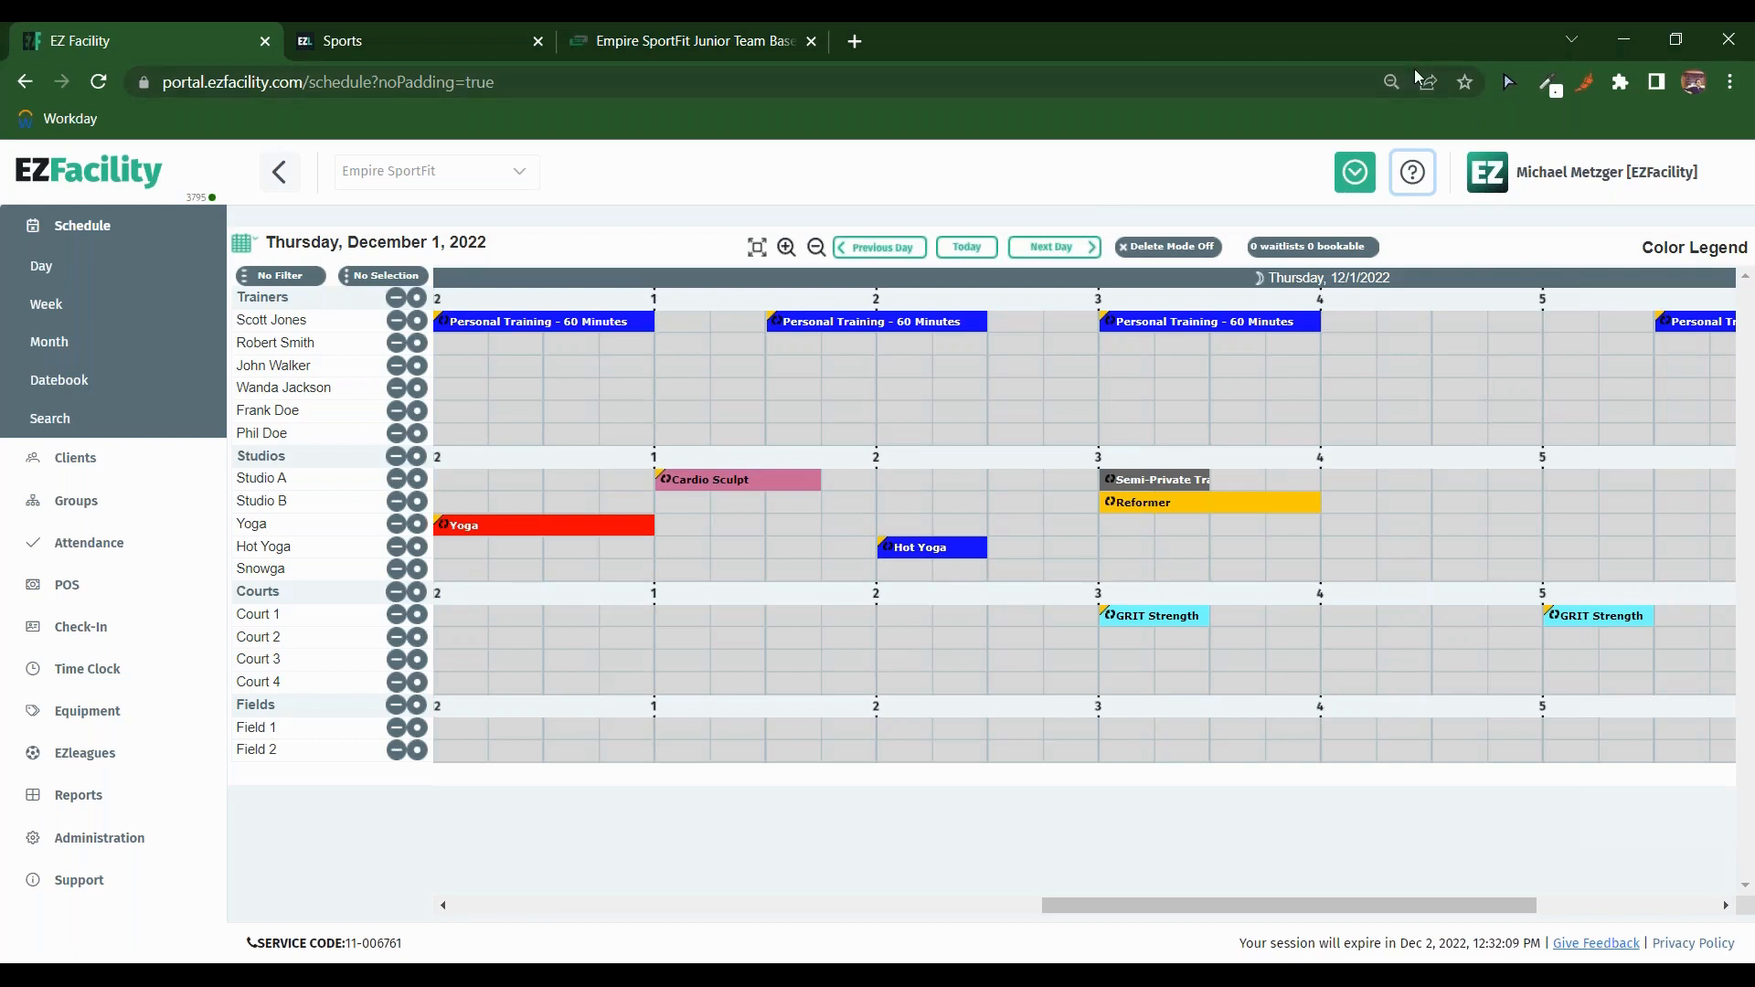
left_click(1238, 24)
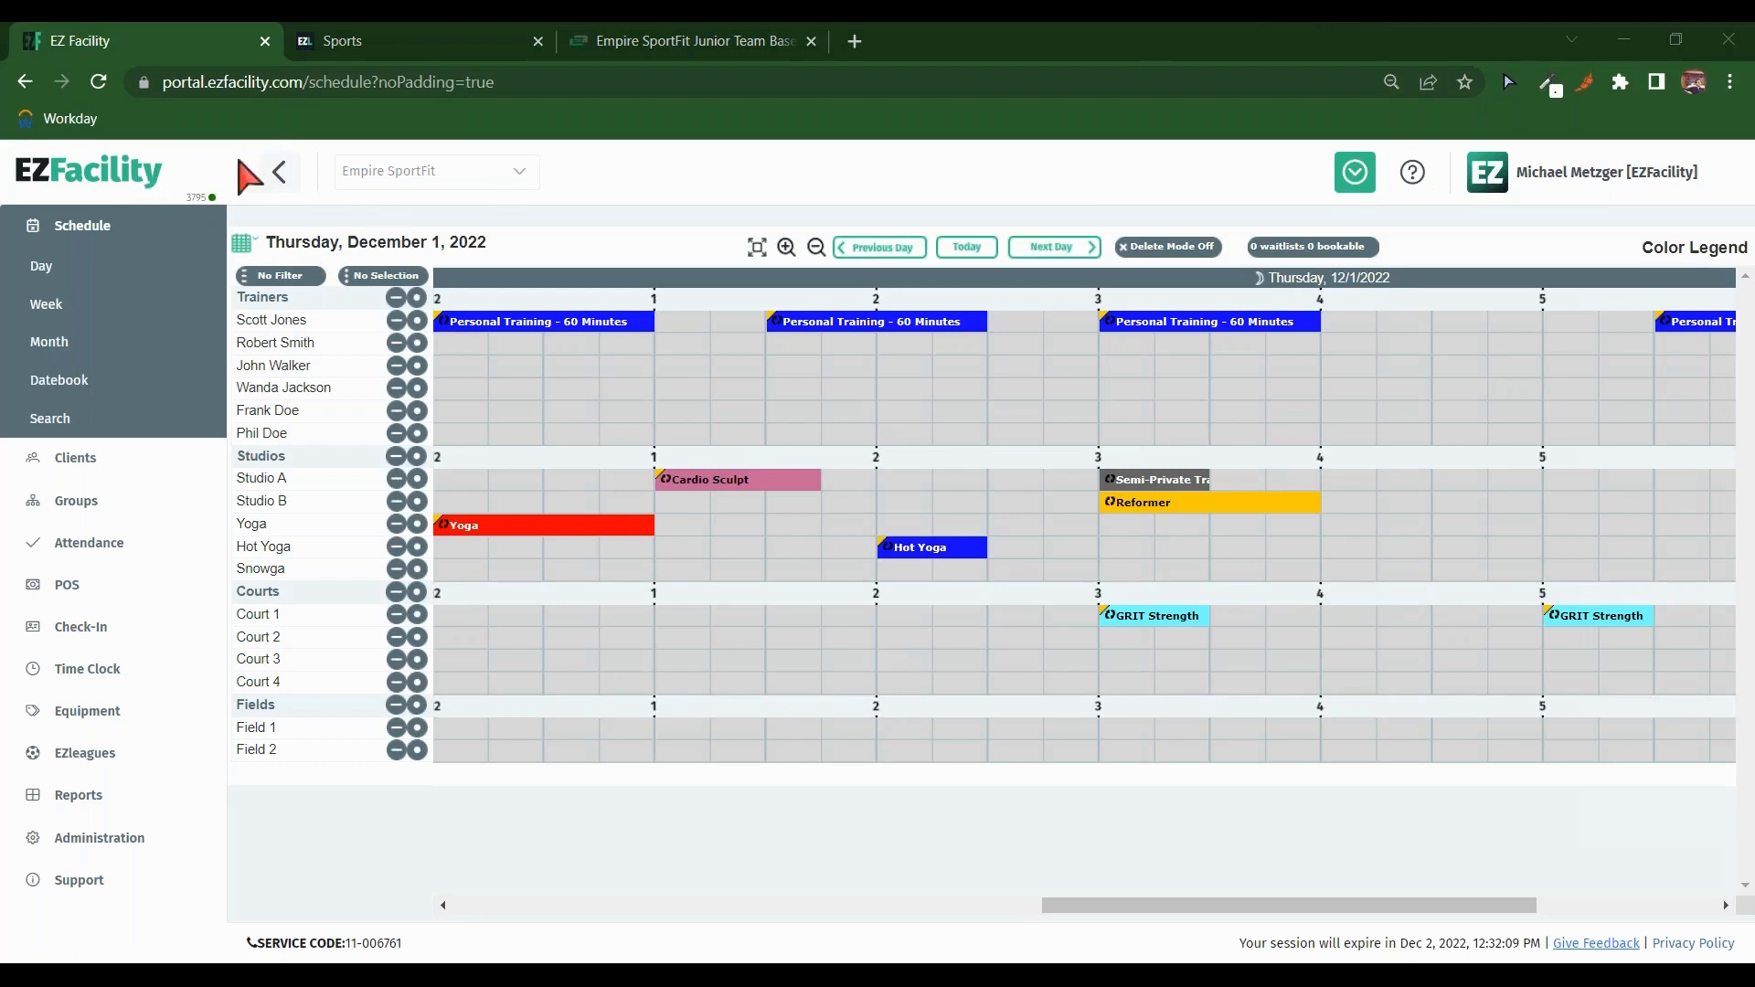
left_click(1606, 945)
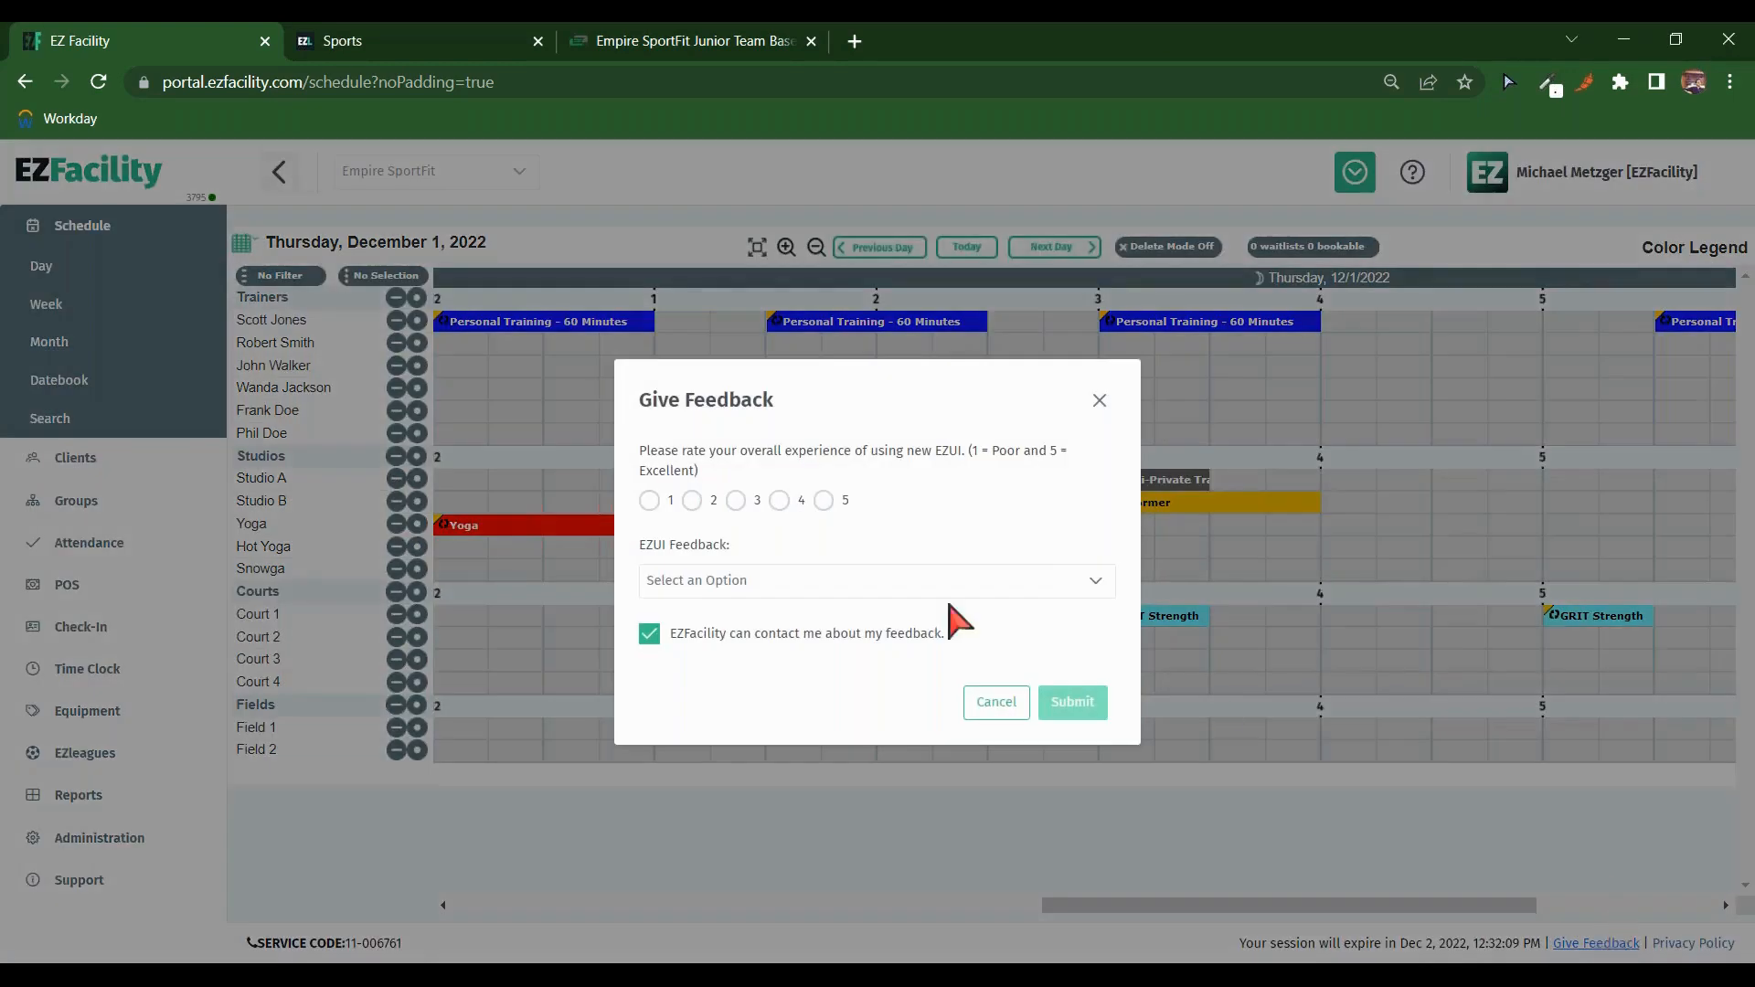
left_click(824, 500)
left_click(874, 585)
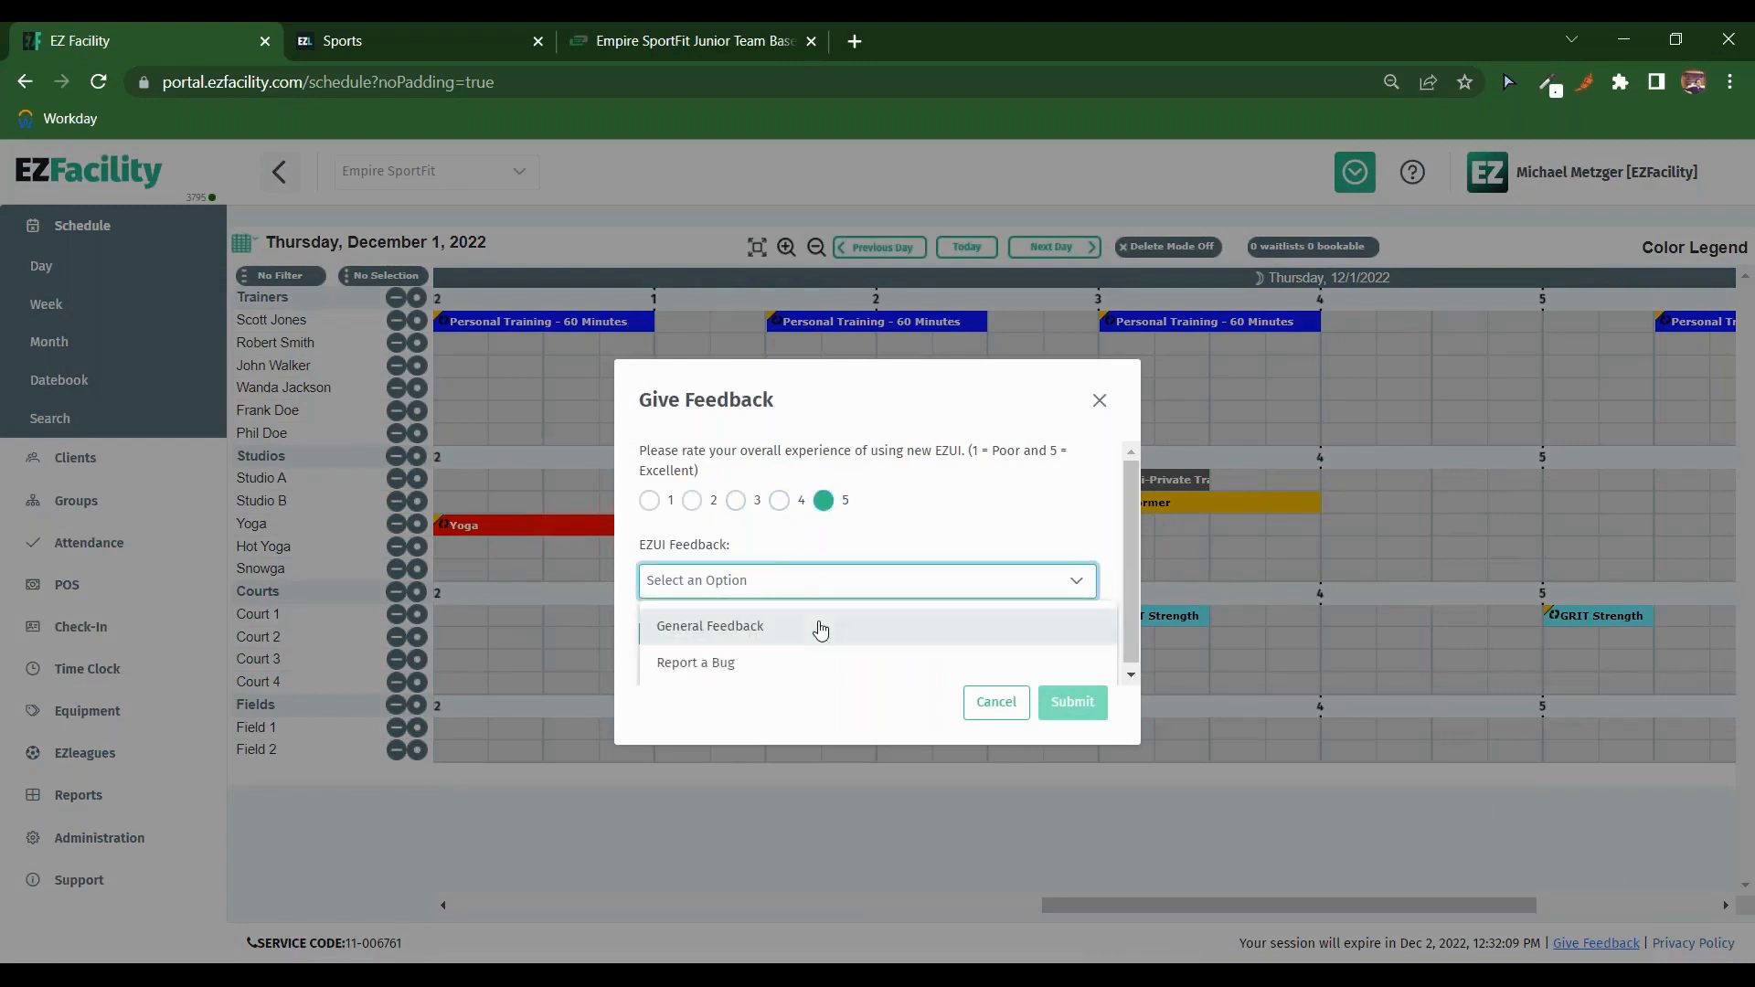
left_click(791, 635)
left_click(795, 483)
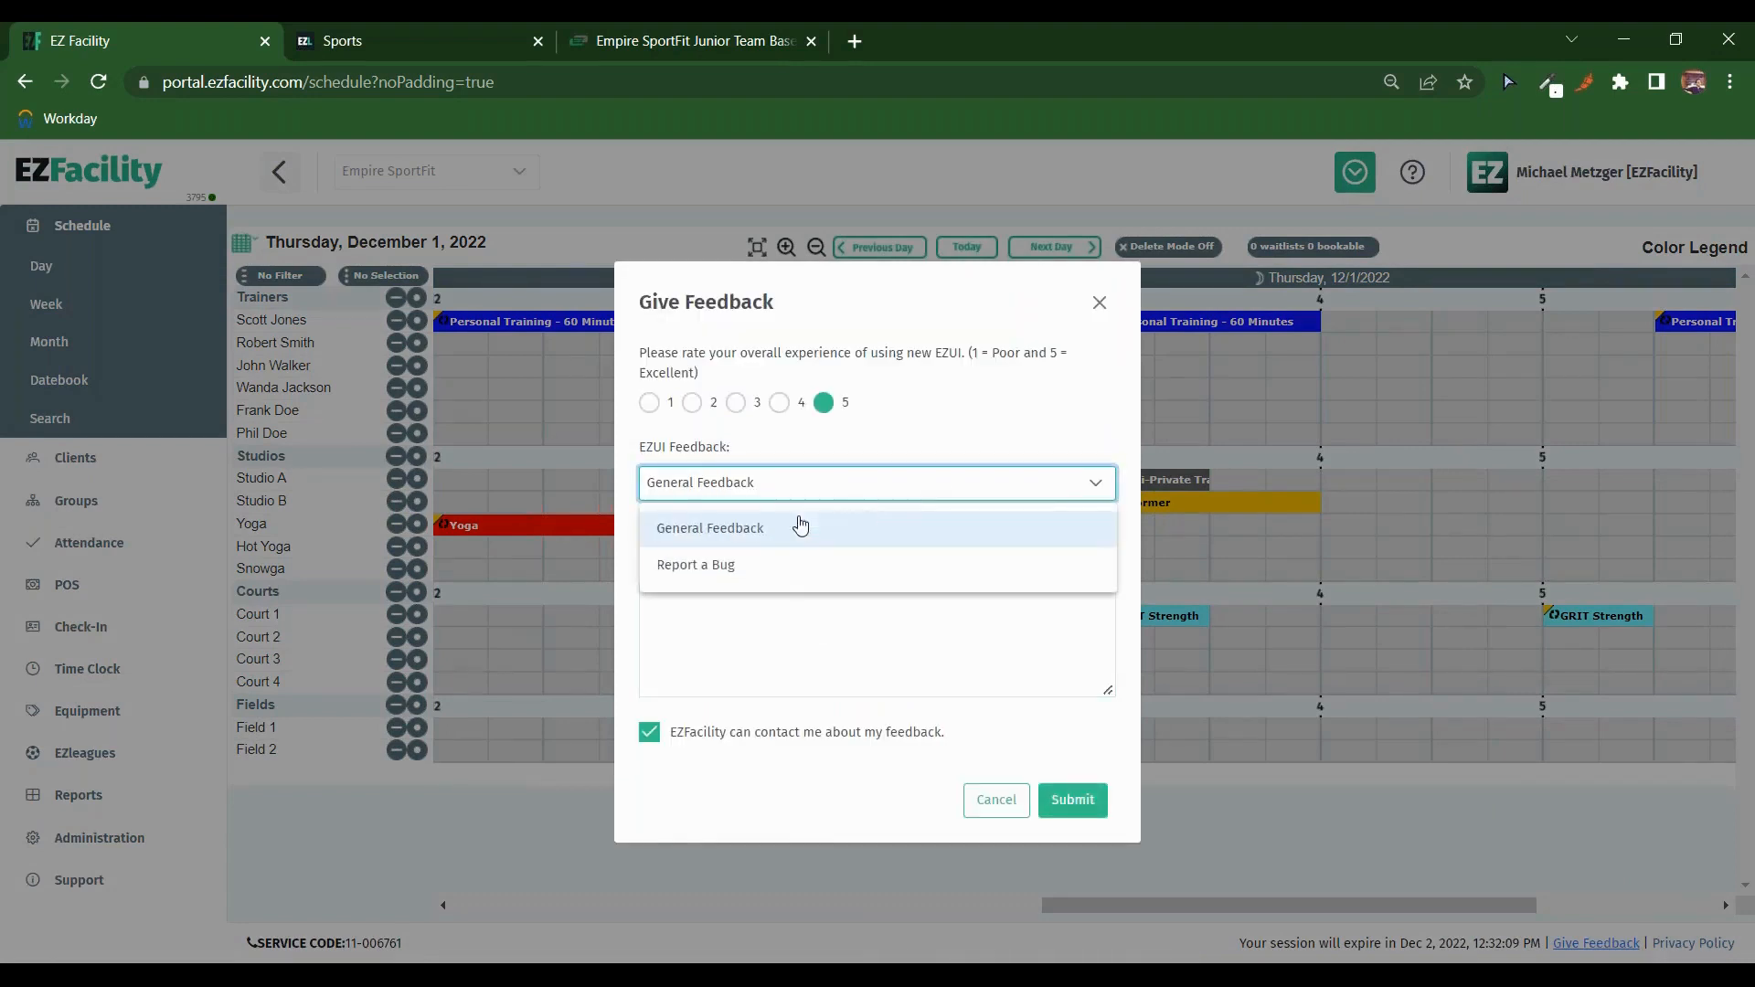
left_click(780, 566)
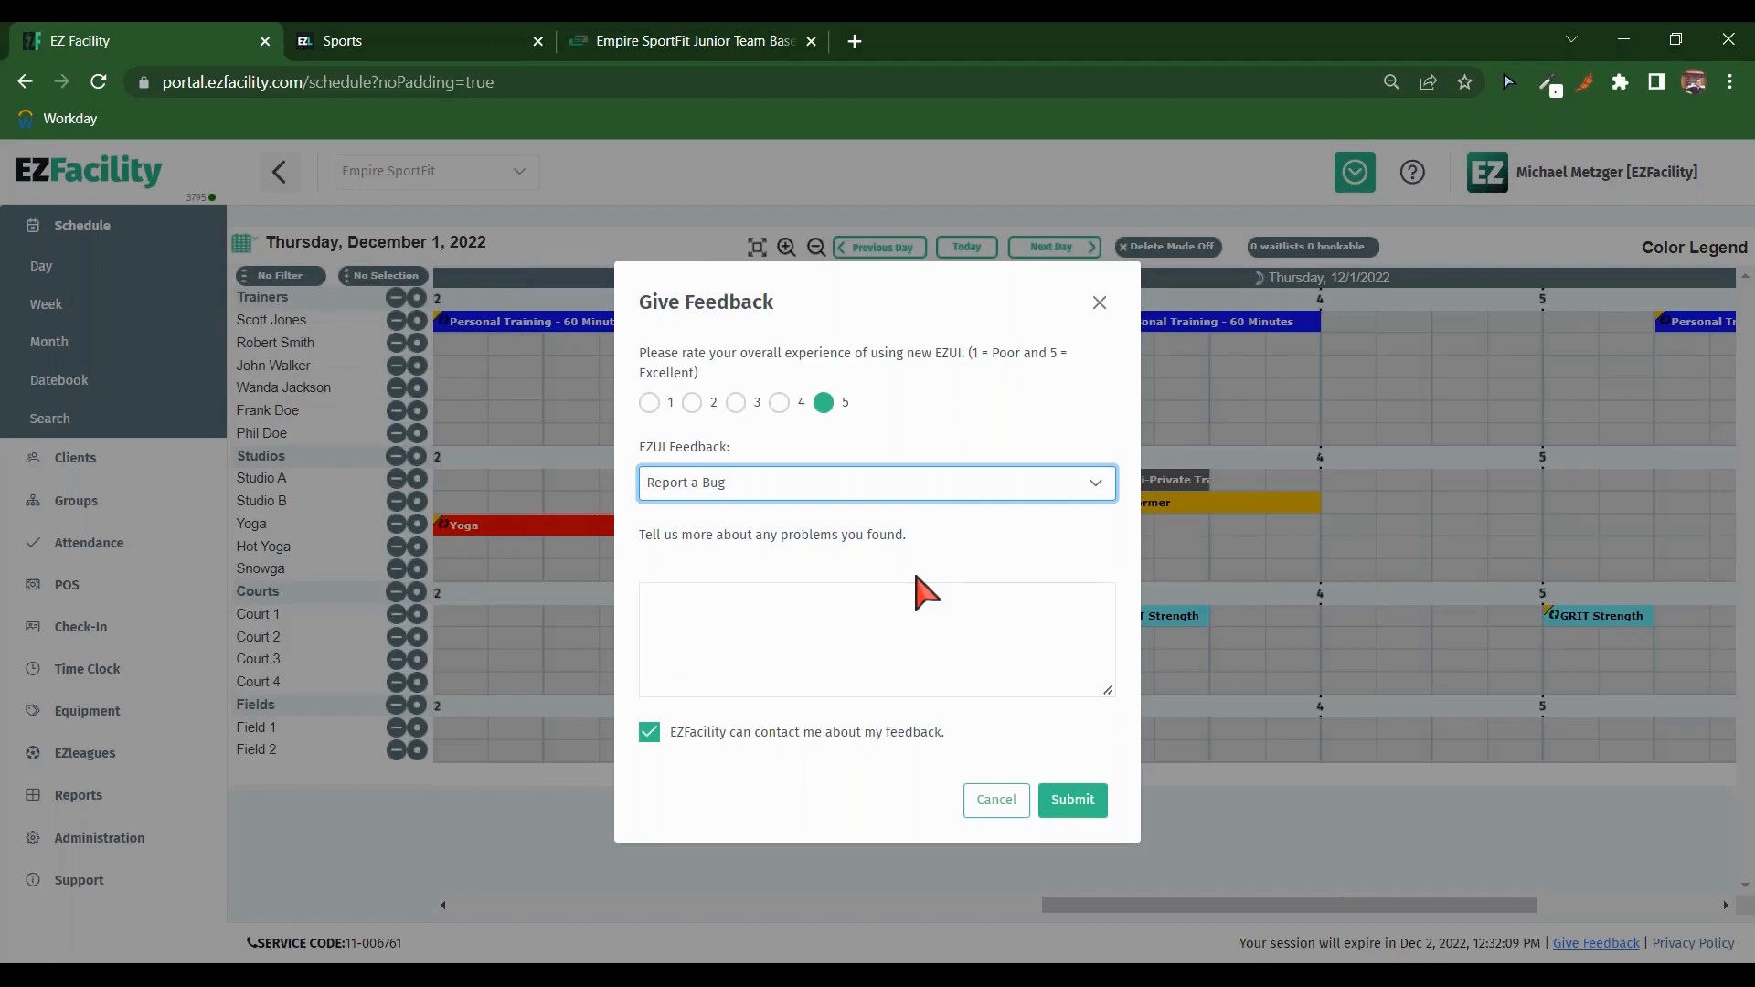
left_click(1100, 303)
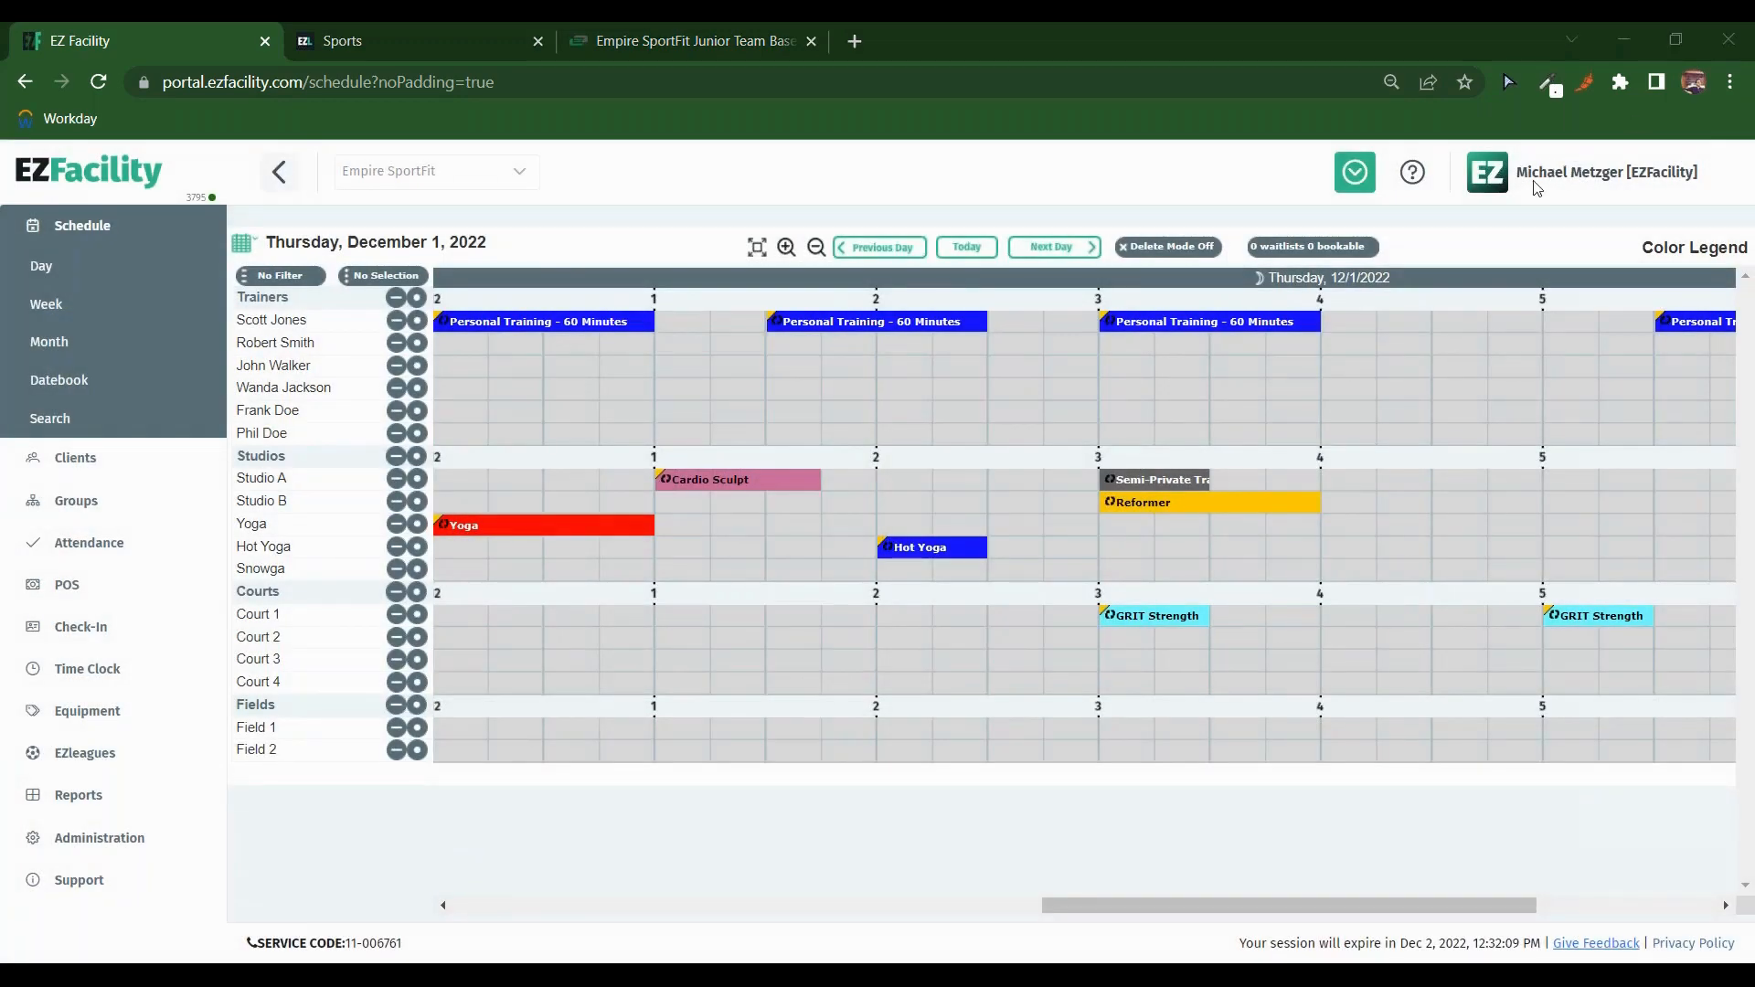